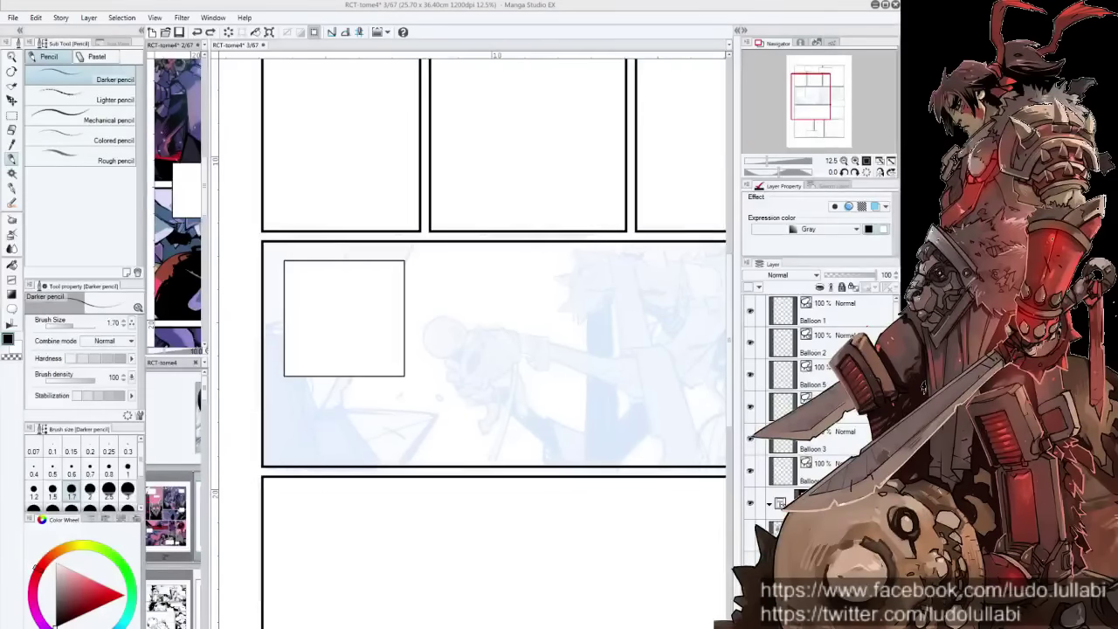
Show the ink layer in the upper panels and zoom to 20% on the middle panel
left_click_drag(812, 105, 812, 106)
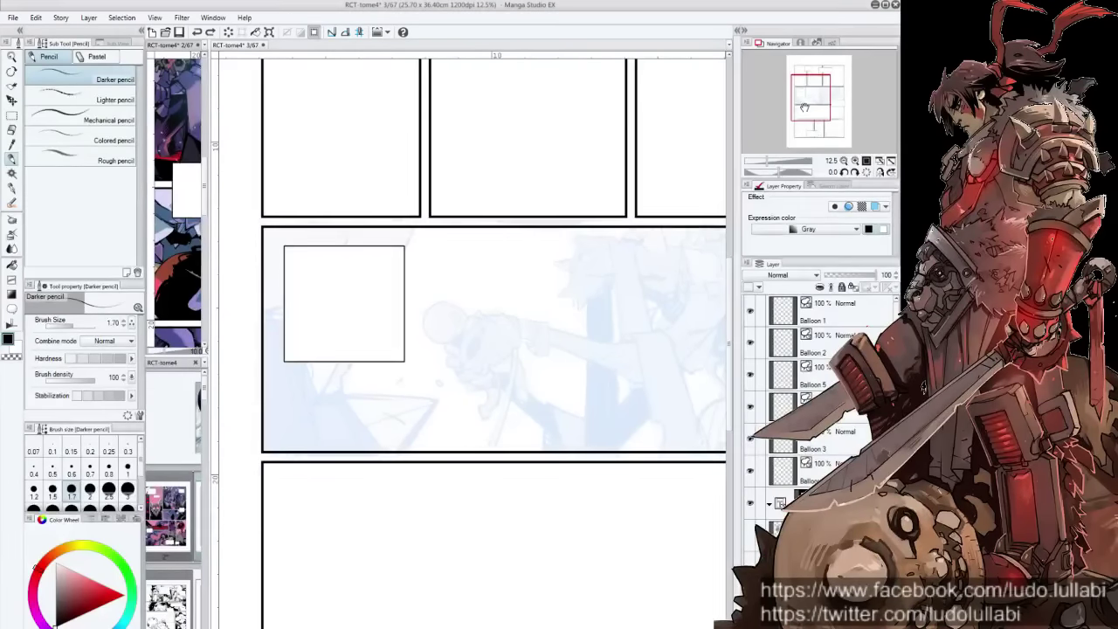
left_click(749, 538)
left_click_drag(803, 103, 800, 109)
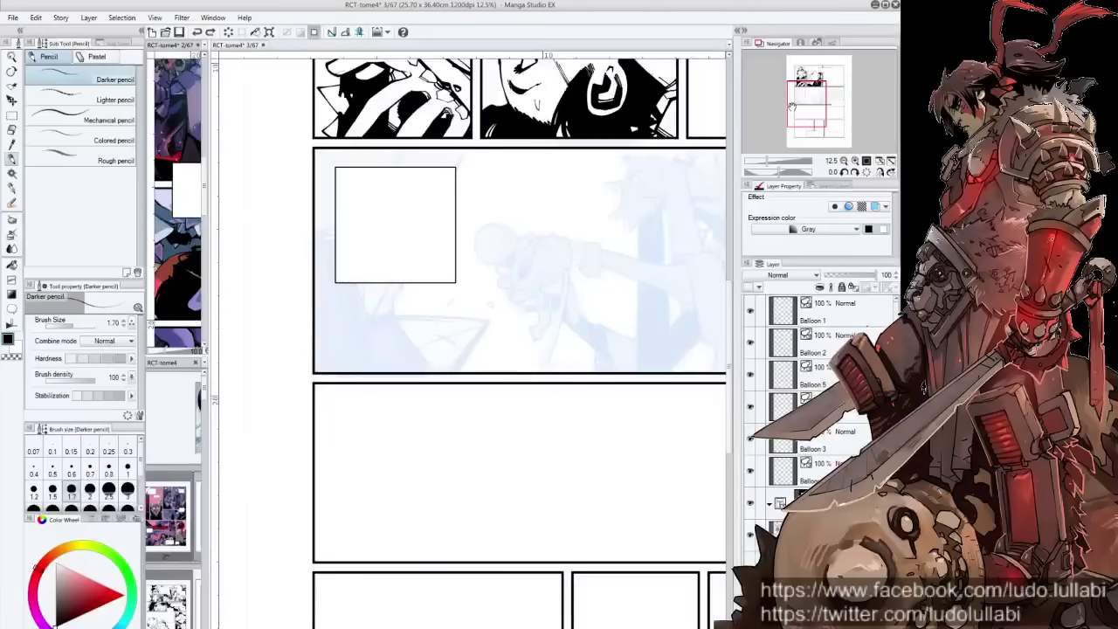
mouse_move(591, 287)
left_mouse_down()
mouse_move(669, 204)
mouse_move(574, 250)
left_mouse_up()
scroll(591, 253, "up", 2)
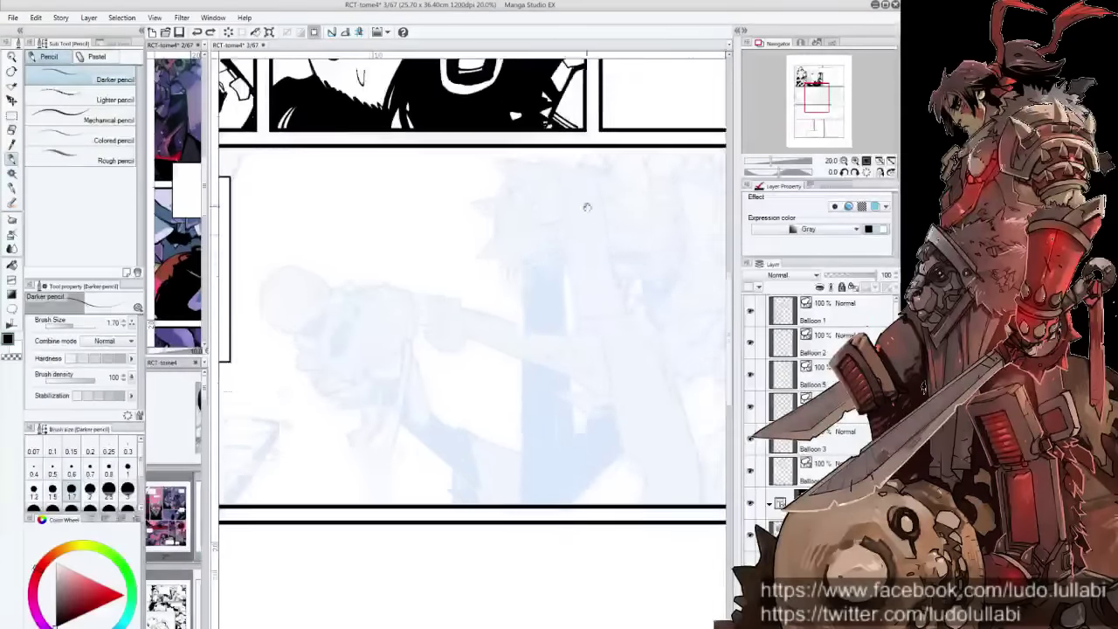
left_click_drag(587, 207, 591, 257)
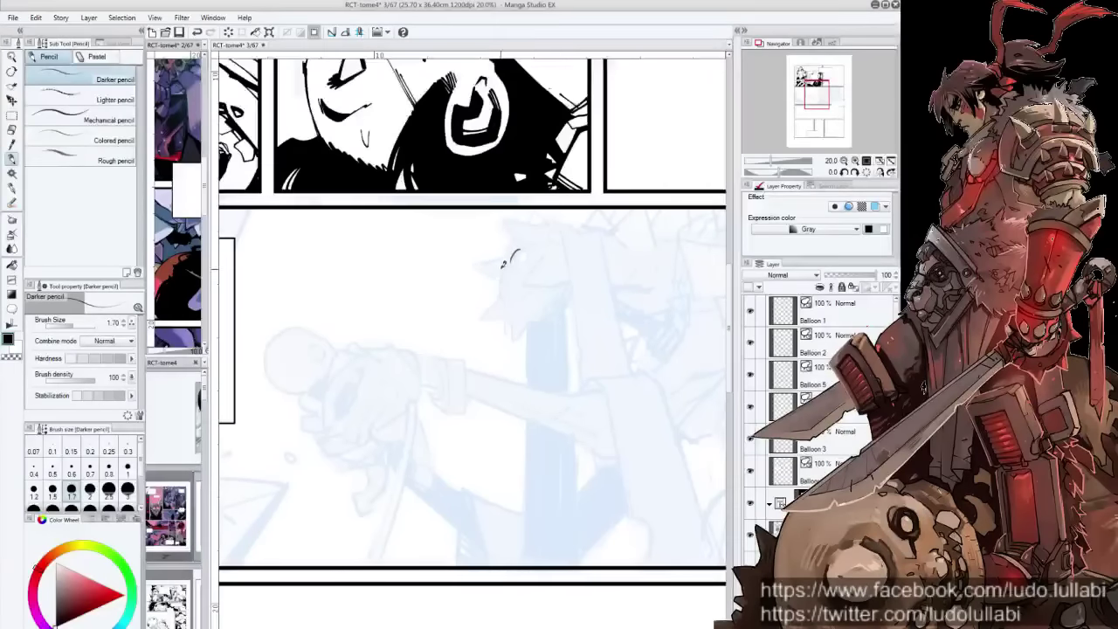
Ink the ear and a short stroke atop the creature's head with the Darker pencil
left_click_drag(513, 253, 524, 247)
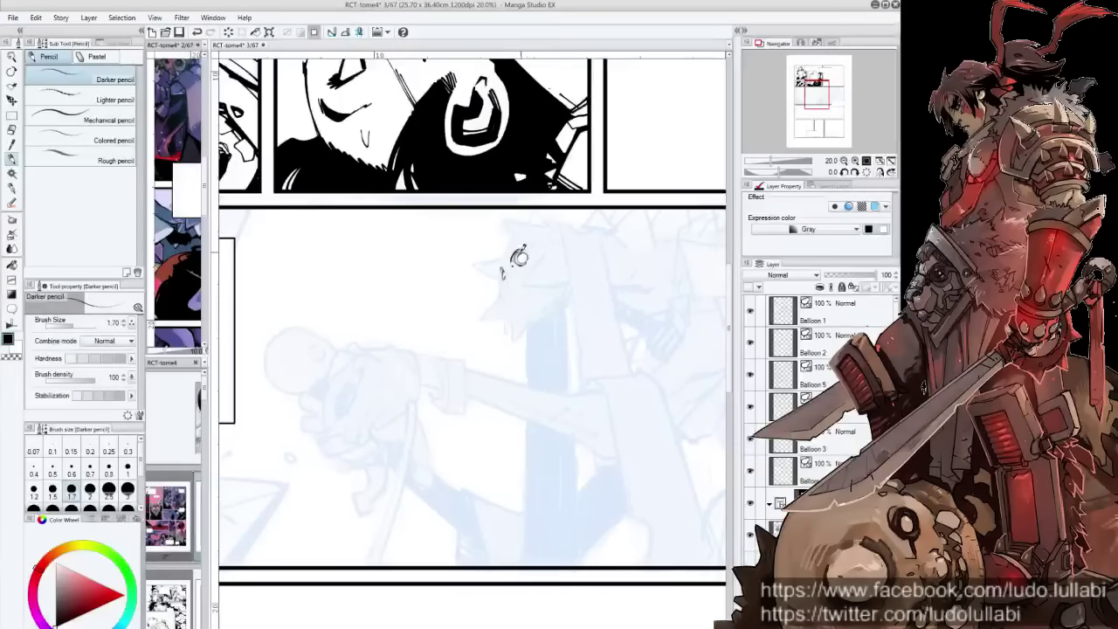
mouse_move(590, 230)
left_mouse_down()
mouse_move(575, 255)
mouse_move(536, 256)
mouse_move(562, 310)
left_mouse_up()
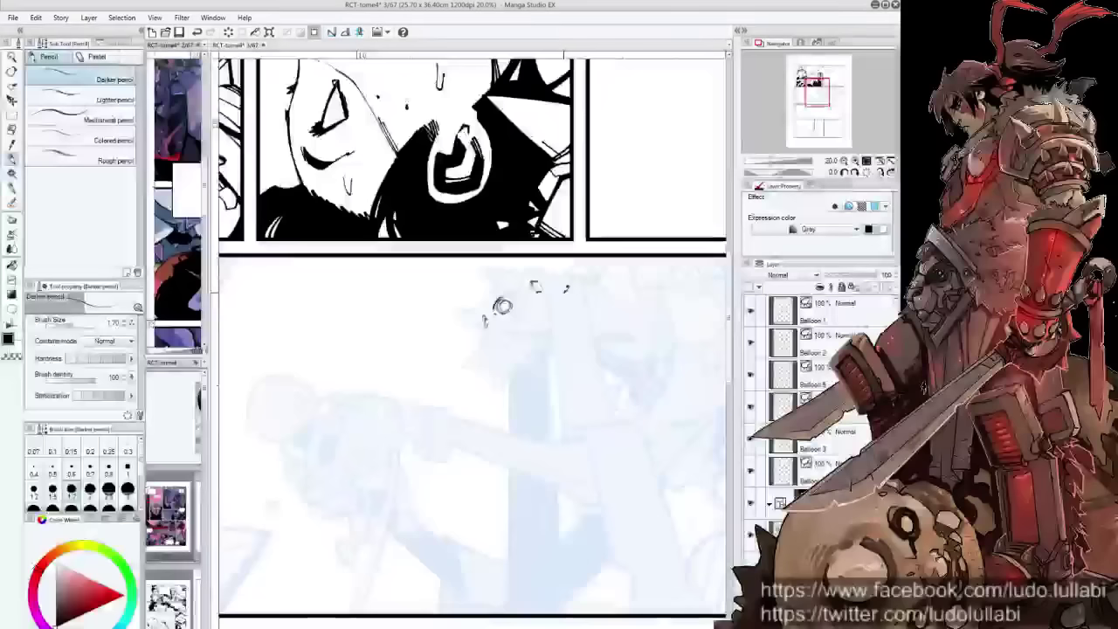
left_click_drag(485, 270, 503, 289)
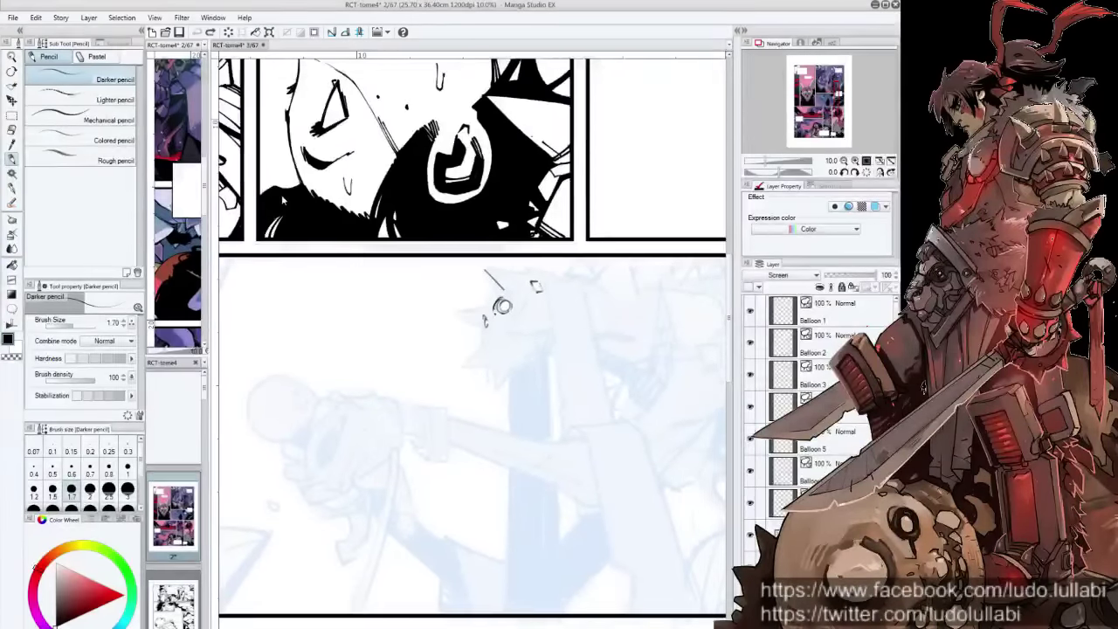
Hide the palettes and enlarge the coloured page 2 view to full height on the left
key("Tab")
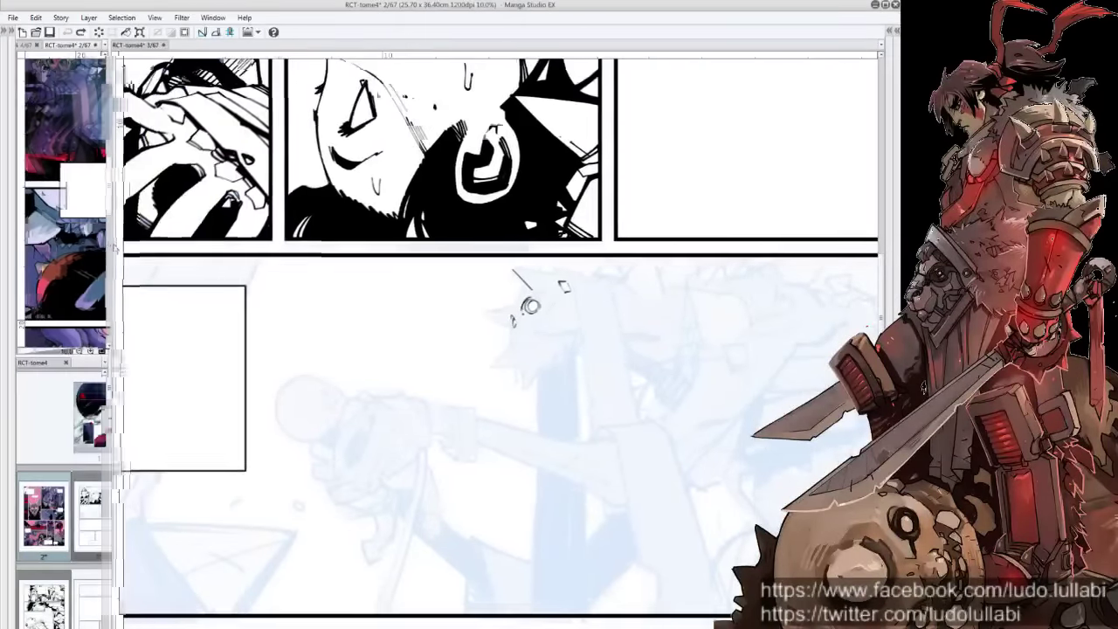
left_click_drag(107, 246, 285, 246)
scroll(202, 212, "up", 2)
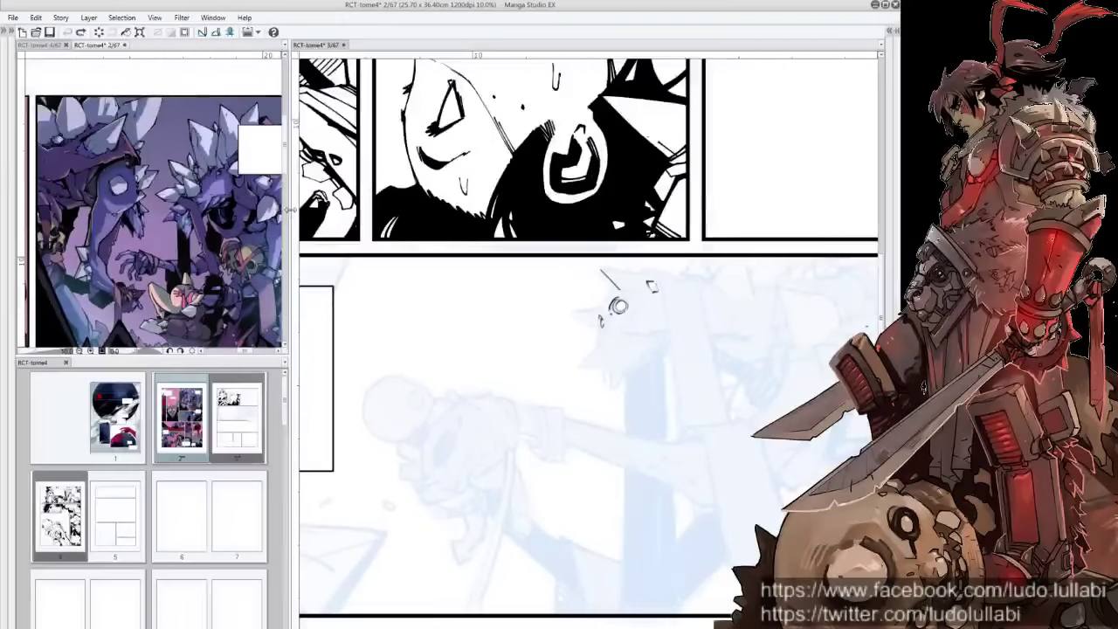
left_click_drag(289, 210, 399, 210)
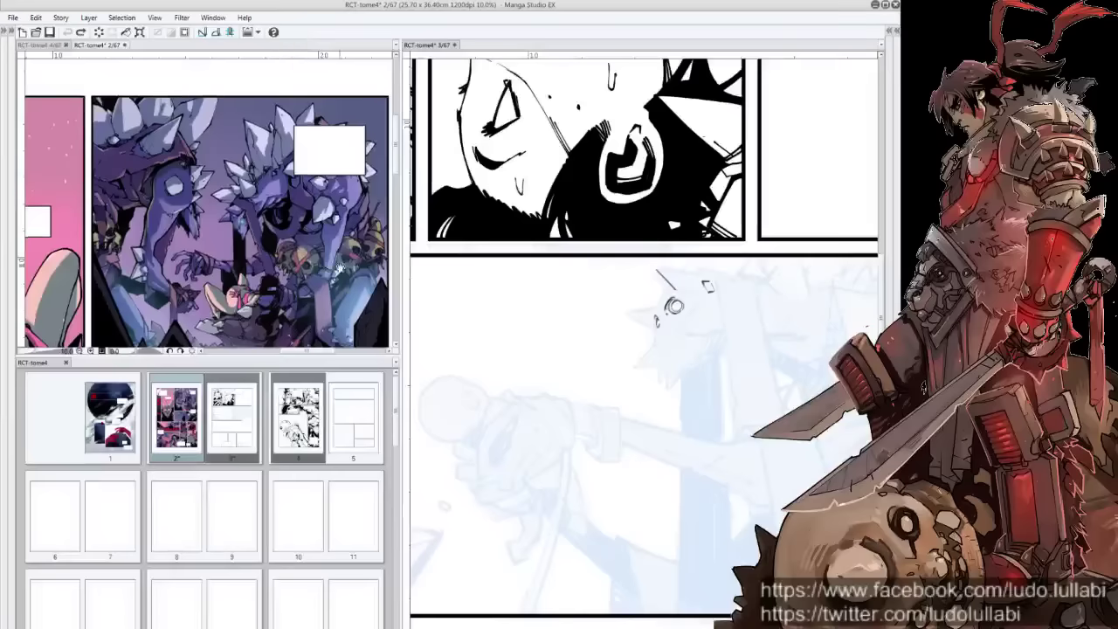
left_click_drag(307, 251, 319, 254)
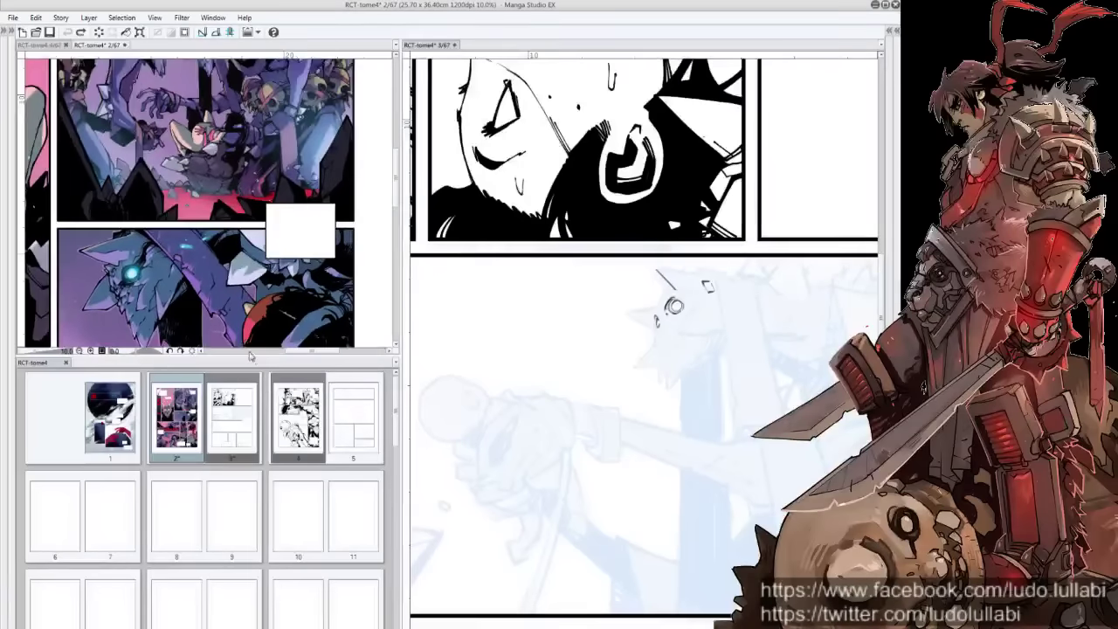
left_click_drag(257, 353, 256, 624)
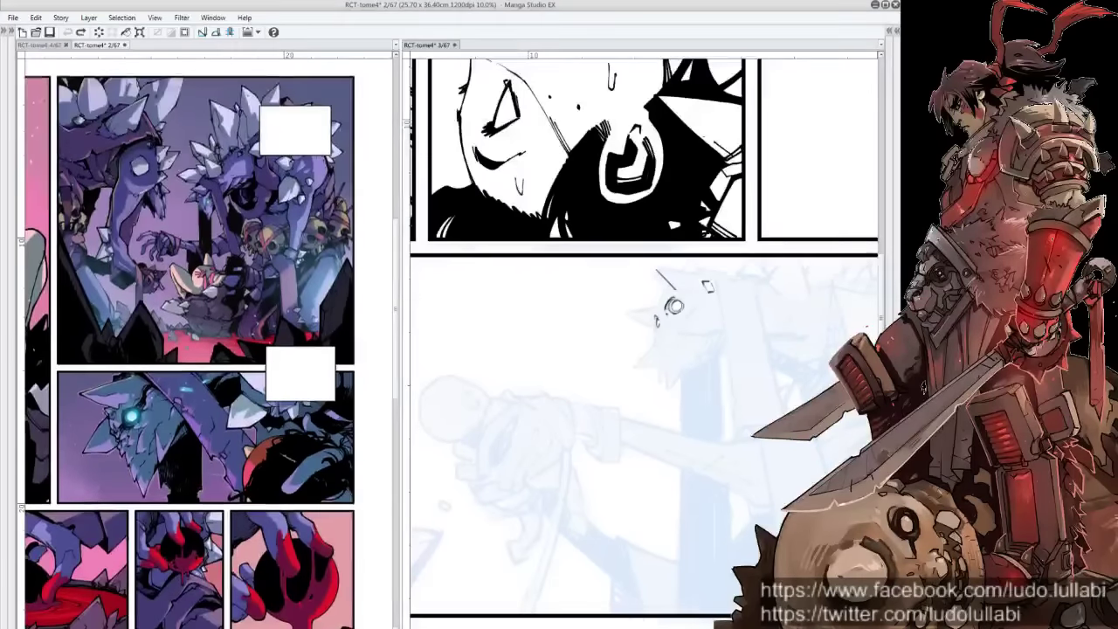
Widen the page 3 canvas and centre the creature's head in it
left_click_drag(395, 229, 294, 240)
scroll(207, 250, "down", 3)
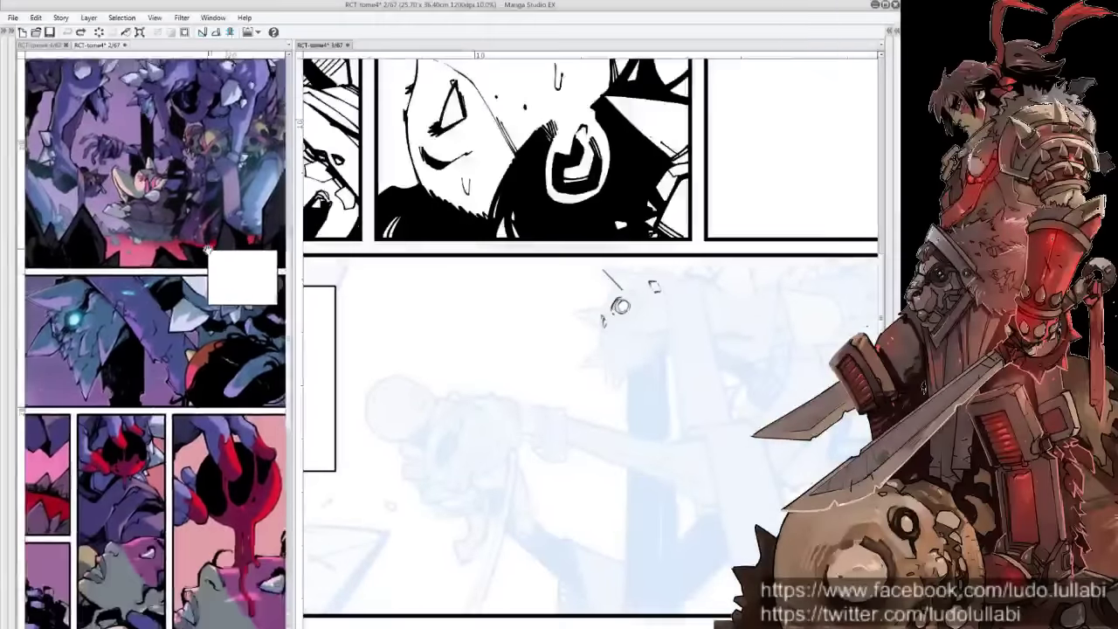
left_click_drag(611, 393, 542, 354)
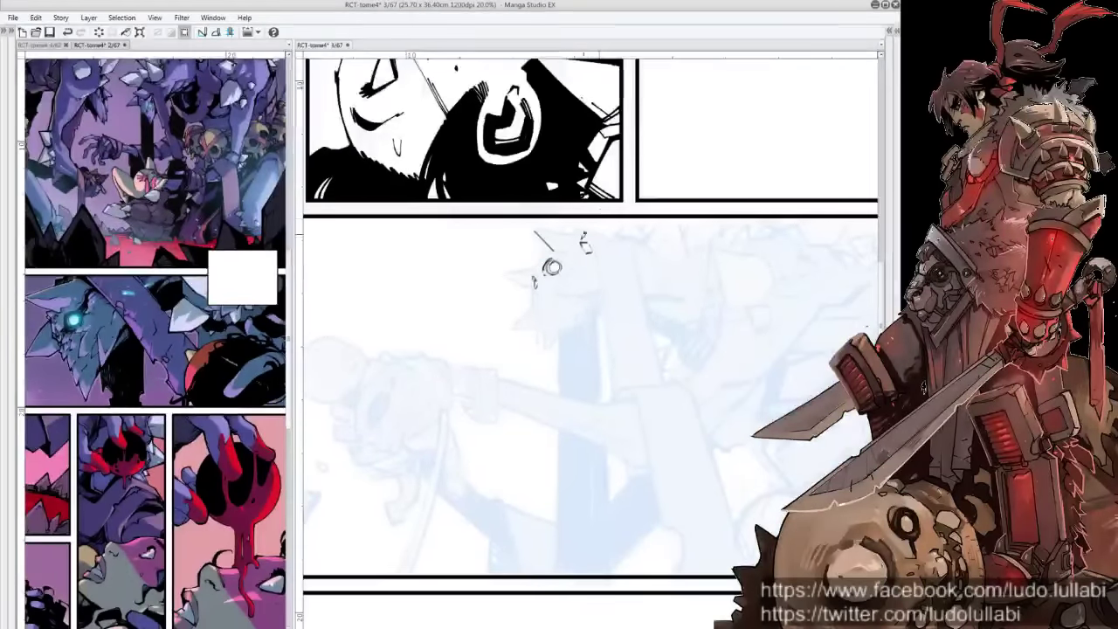
Ink the head's lines, the mark beside the eye and the left edge, extending downward
mouse_move(552, 246)
left_mouse_down()
mouse_move(589, 263)
mouse_move(555, 292)
mouse_move(597, 294)
left_mouse_up()
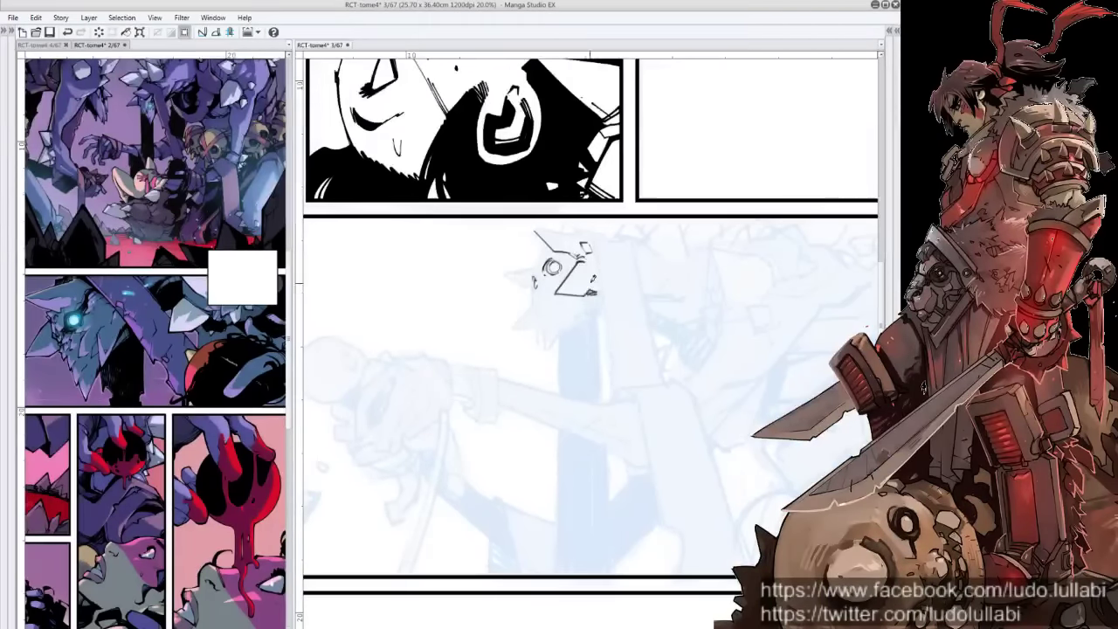
mouse_move(538, 274)
left_mouse_down()
mouse_move(541, 288)
mouse_move(529, 280)
left_mouse_up()
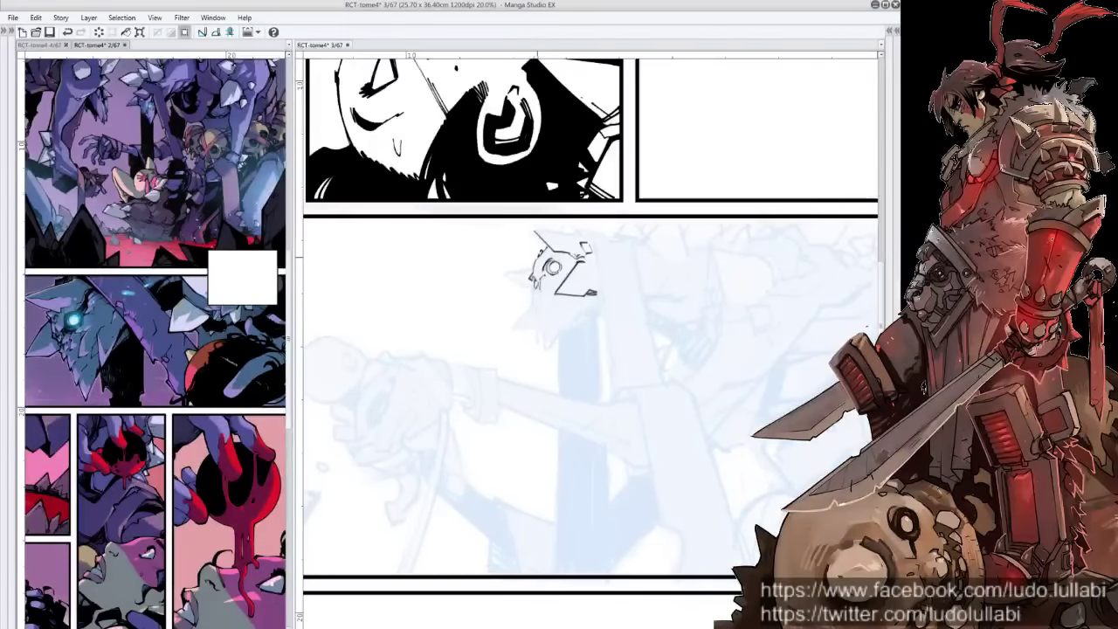
mouse_move(510, 265)
left_mouse_down()
mouse_move(505, 274)
mouse_move(524, 267)
left_mouse_up()
left_click_drag(538, 226, 590, 242)
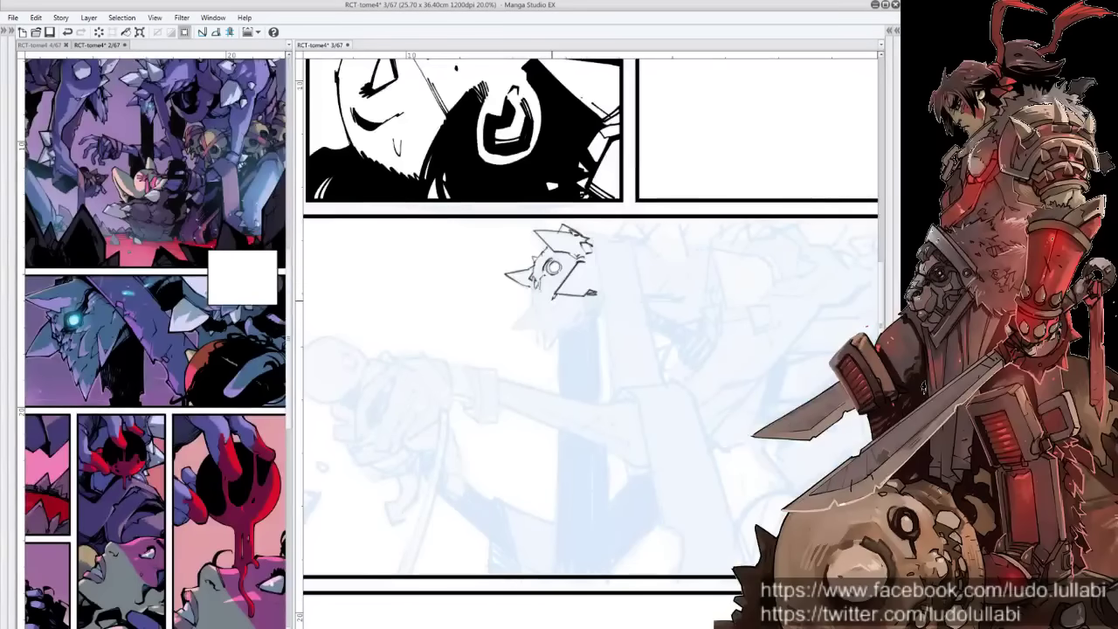
mouse_move(555, 290)
left_mouse_down()
mouse_move(548, 316)
mouse_move(529, 317)
mouse_move(548, 346)
mouse_move(557, 335)
mouse_move(550, 352)
left_mouse_up()
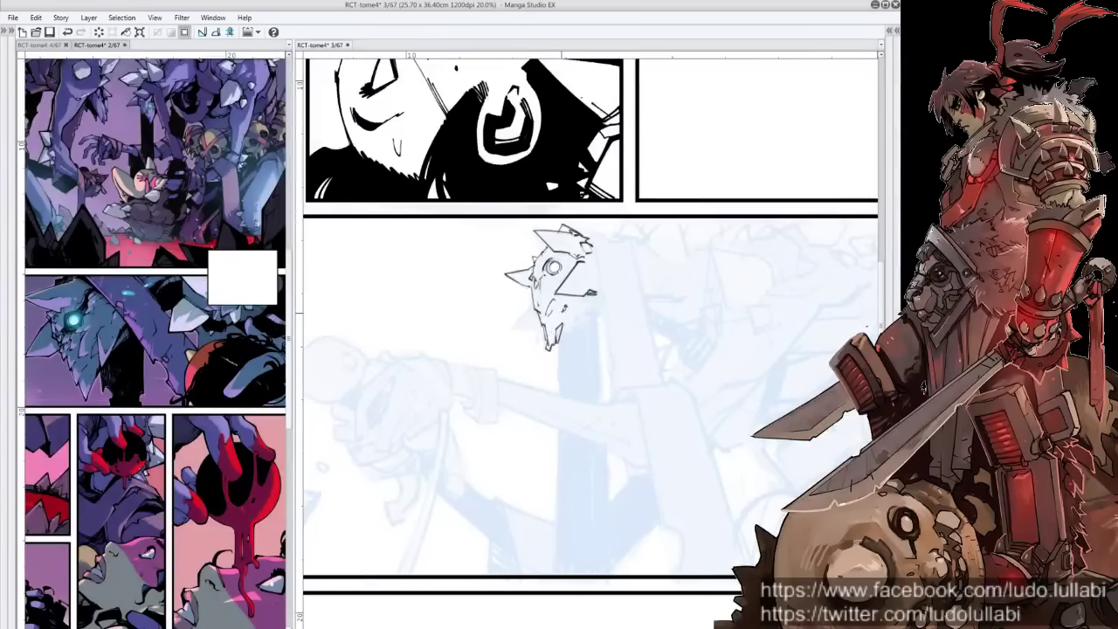
Undo and redraw the chin, then ink the right side of the head
key("ctrl+z")
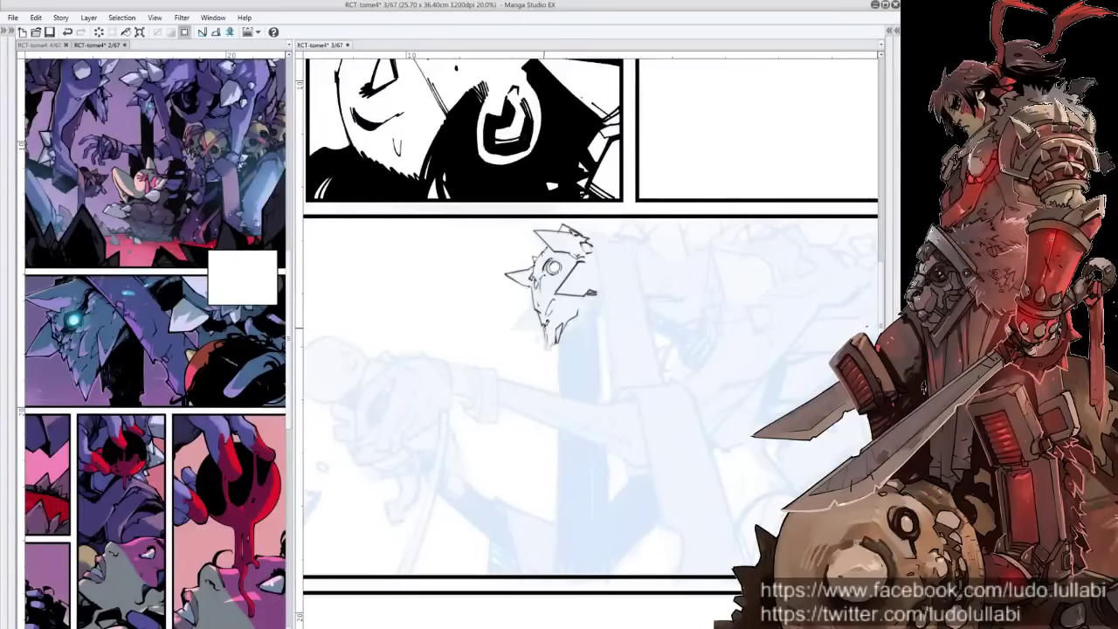
left_click_drag(552, 319, 548, 344)
mouse_move(587, 297)
left_mouse_down()
mouse_move(573, 323)
mouse_move(592, 313)
left_mouse_up()
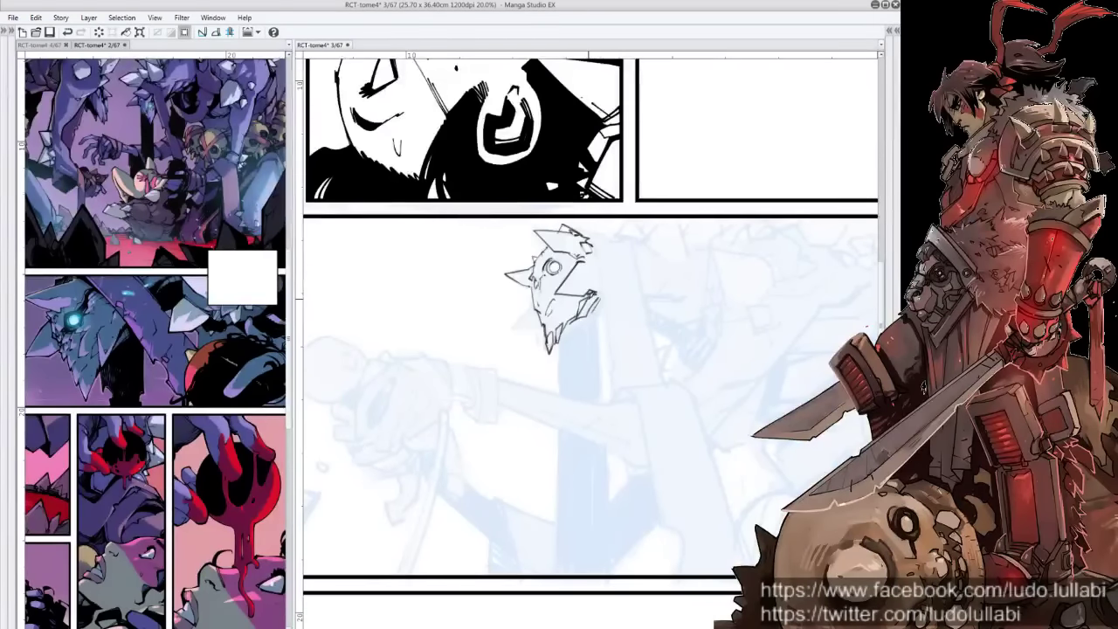
mouse_move(651, 342)
left_mouse_down()
mouse_move(629, 245)
mouse_move(645, 256)
left_mouse_up()
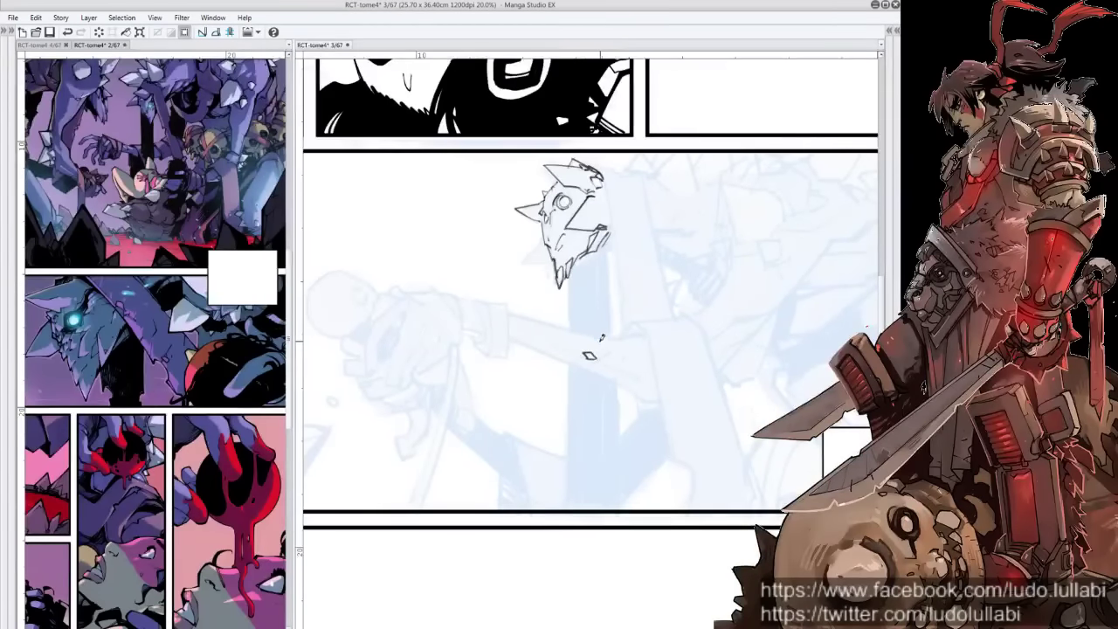
Close the small shard below the head and ink the hand's outer, top and left edges
mouse_move(596, 348)
left_mouse_down()
mouse_move(612, 339)
mouse_move(601, 351)
mouse_move(613, 352)
left_mouse_up()
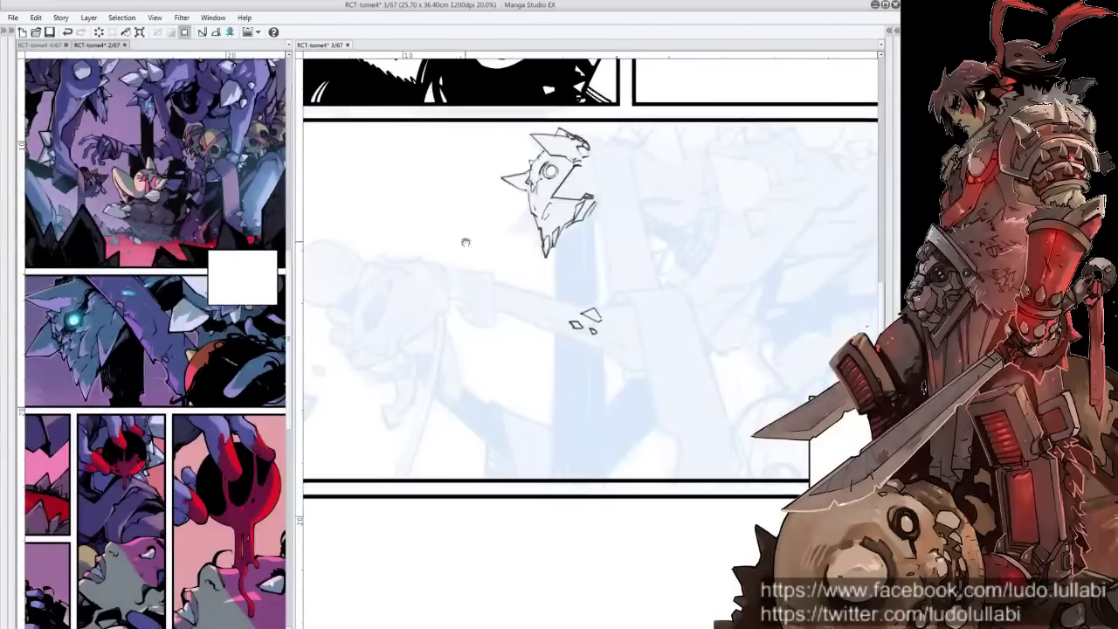
mouse_move(378, 274)
left_mouse_down()
mouse_move(439, 286)
mouse_move(463, 274)
mouse_move(503, 323)
left_mouse_up()
left_click_drag(484, 264, 517, 307)
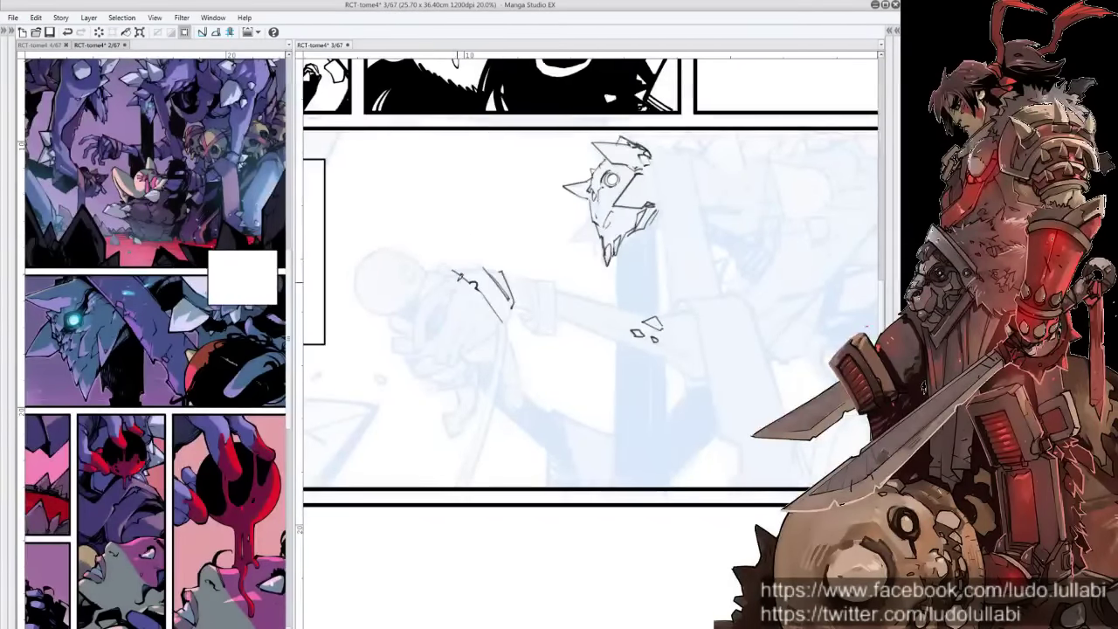
left_click_drag(453, 269, 478, 267)
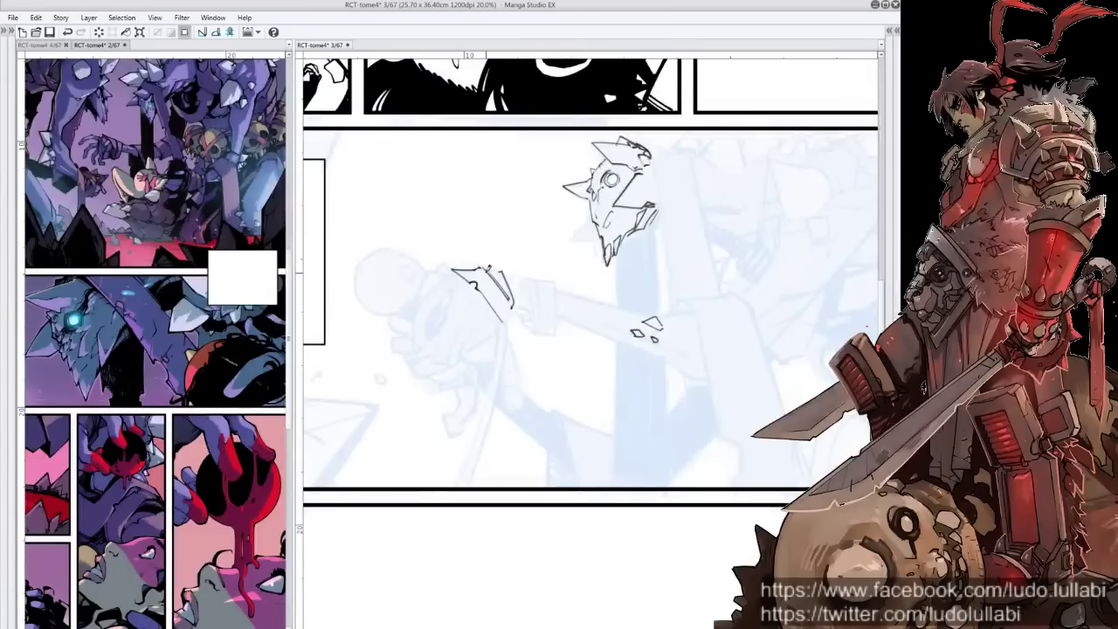
mouse_move(452, 269)
left_mouse_down()
mouse_move(445, 285)
mouse_move(559, 304)
left_mouse_up()
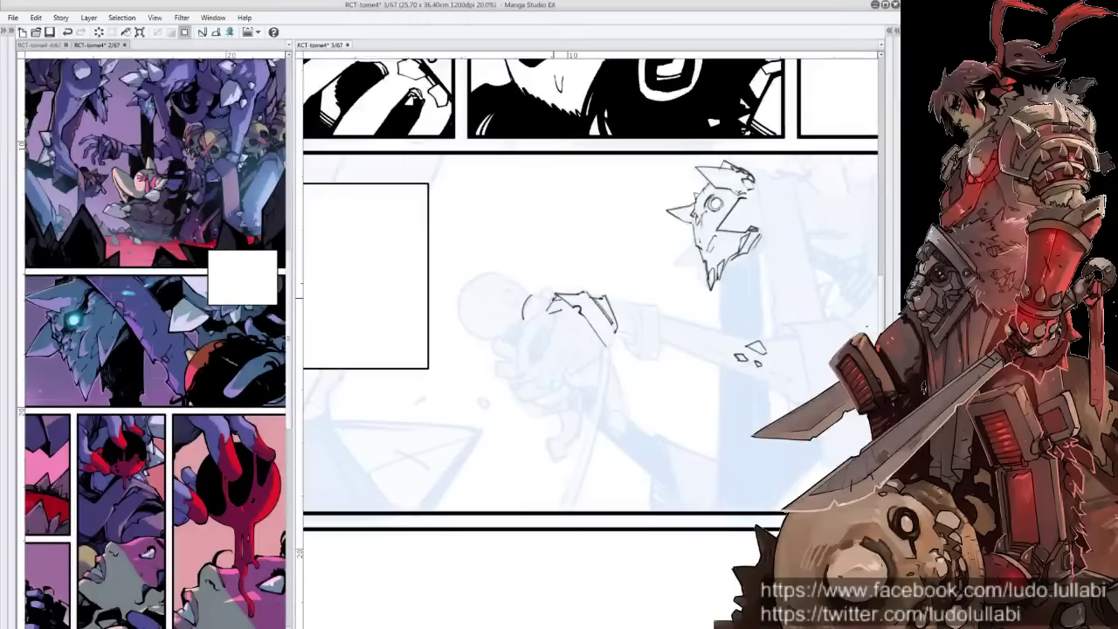
Ink the hand's finger contours and lines, then tilt the page for easier inking
left_click_drag(518, 346, 525, 375)
mouse_move(555, 309)
left_mouse_down()
mouse_move(529, 342)
mouse_move(578, 308)
mouse_move(569, 325)
mouse_move(557, 320)
mouse_move(542, 386)
left_mouse_up()
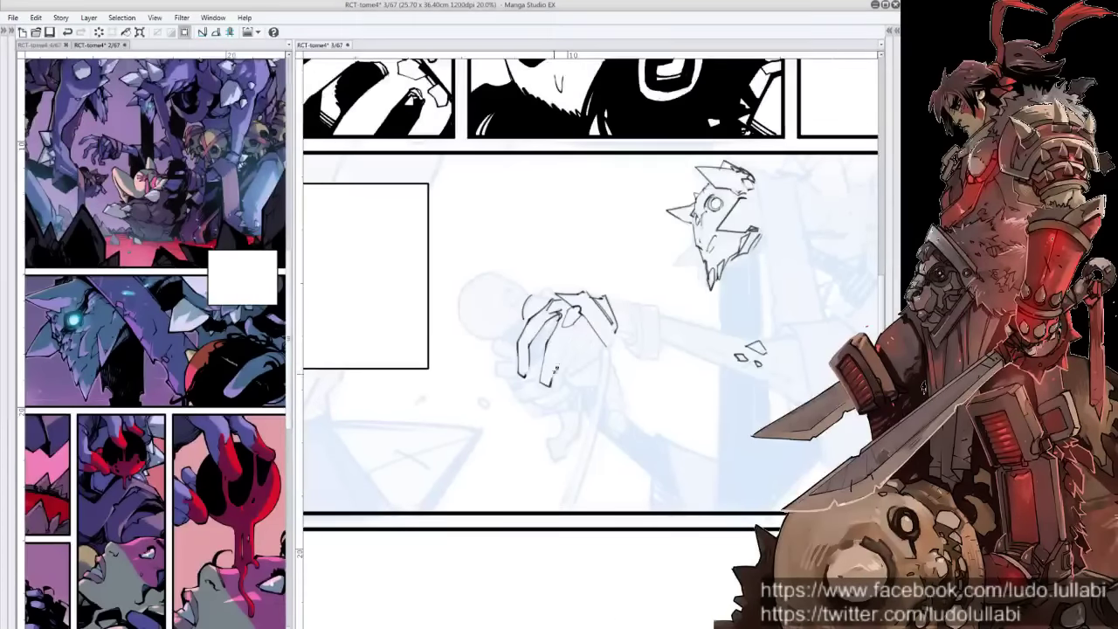
left_click_drag(566, 346, 551, 381)
mouse_move(580, 319)
left_mouse_down()
mouse_move(562, 362)
mouse_move(574, 360)
mouse_move(570, 378)
left_mouse_up()
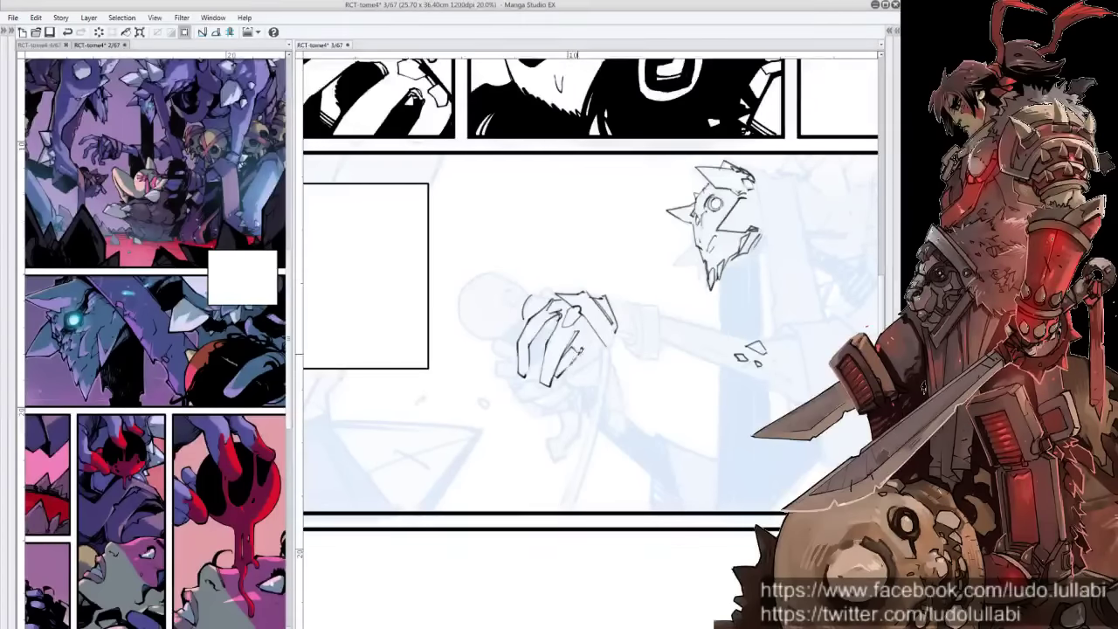
left_click_drag(593, 323, 566, 375)
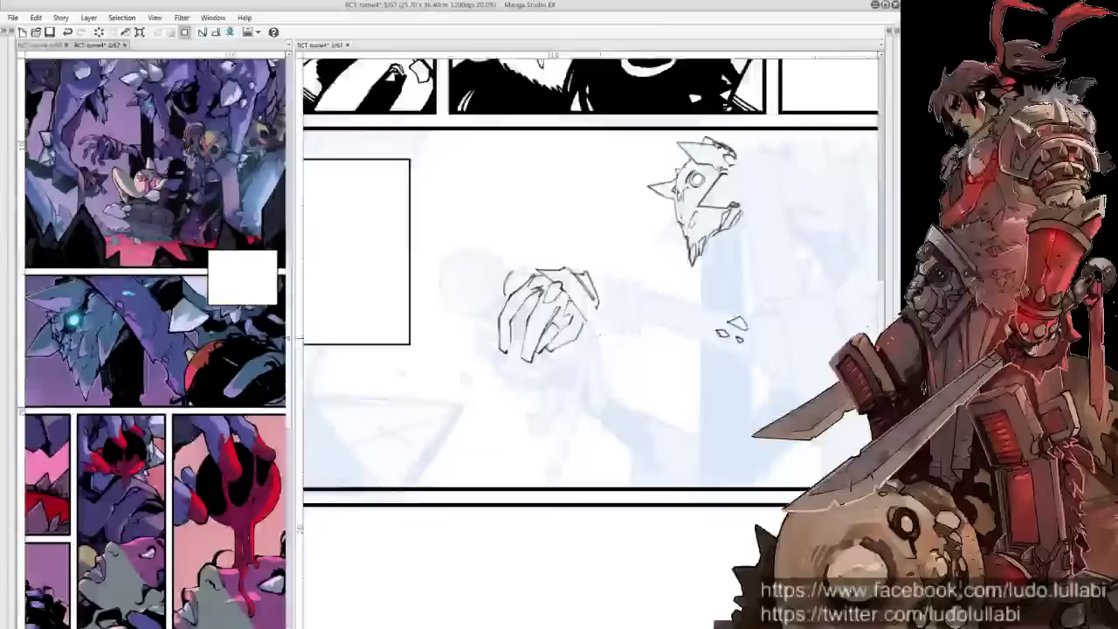
mouse_move(590, 332)
left_mouse_down()
mouse_move(612, 288)
mouse_move(590, 332)
mouse_move(612, 306)
left_mouse_up()
left_click_drag(633, 343, 563, 268)
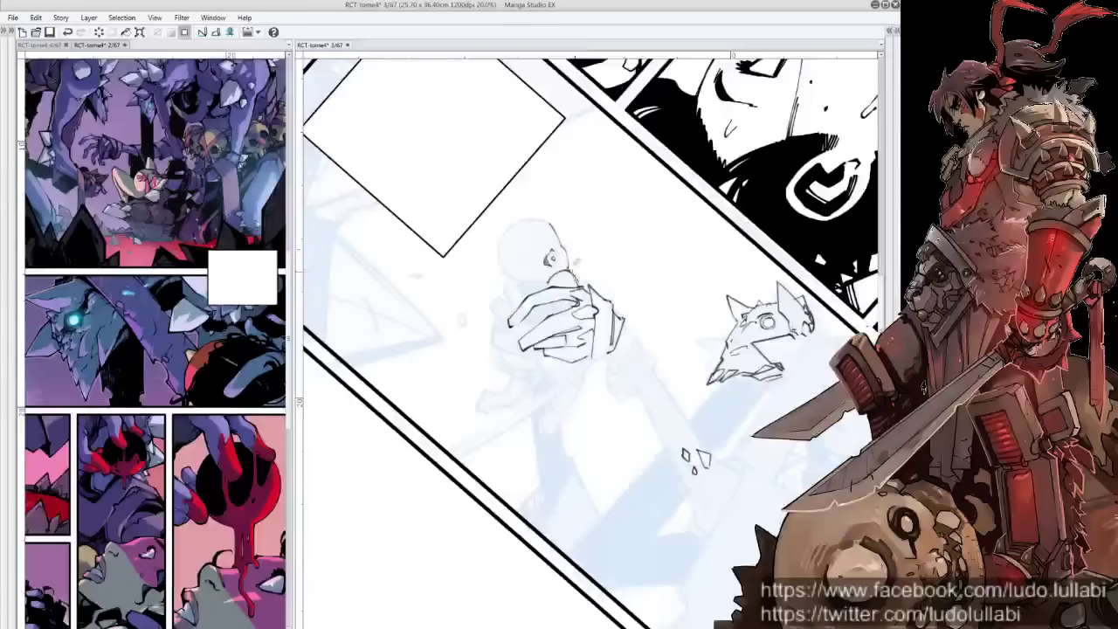
Ink a curve on the sketched hand, then rotate the page to frame the panel's right side
scroll(554, 262, "up", 1)
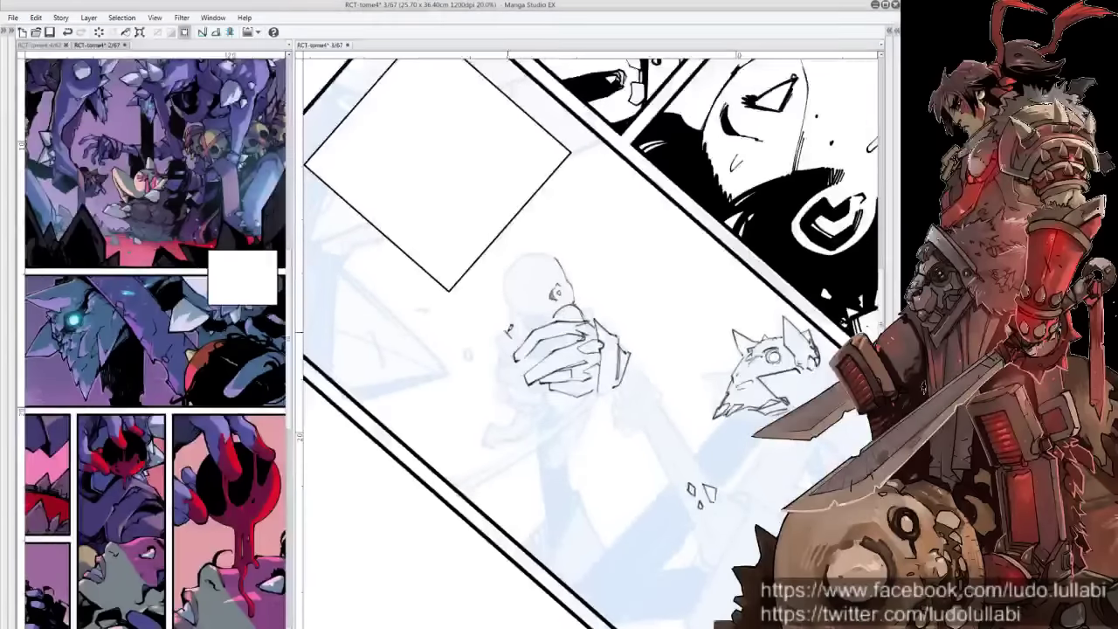
left_click_drag(497, 332, 516, 358)
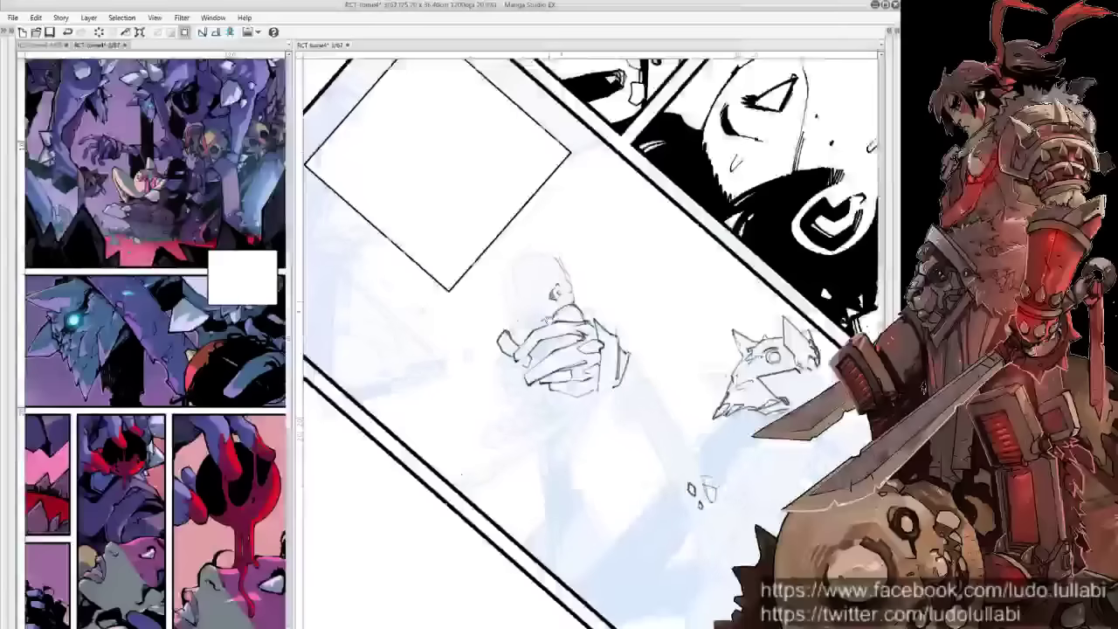
left_click_drag(509, 268, 525, 255)
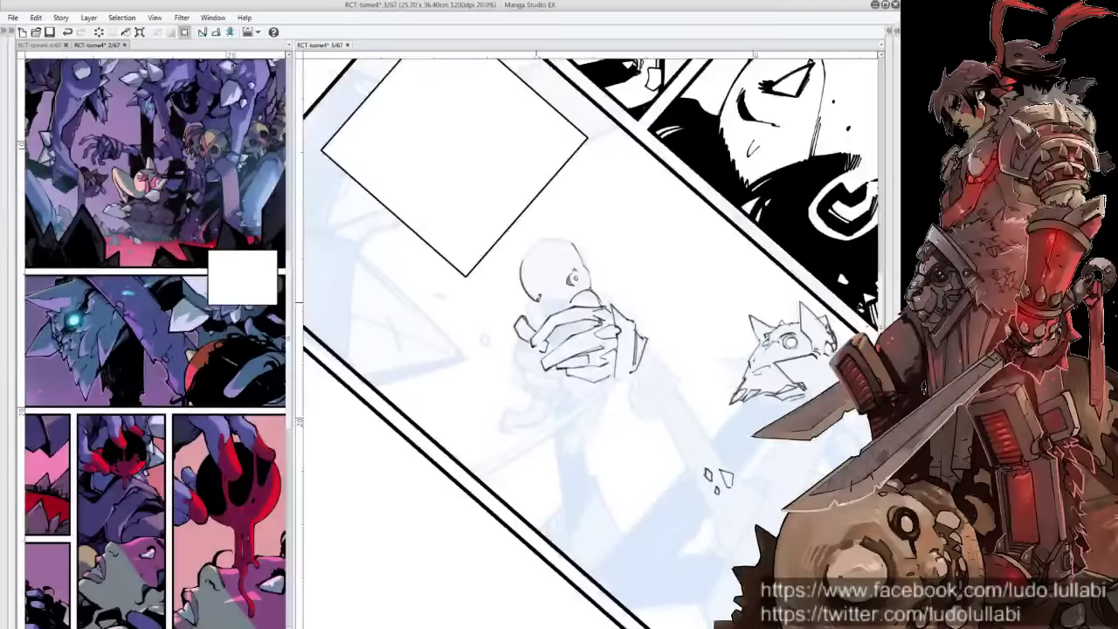
mouse_move(567, 270)
left_mouse_down()
mouse_move(587, 262)
mouse_move(619, 302)
mouse_move(524, 262)
left_mouse_up()
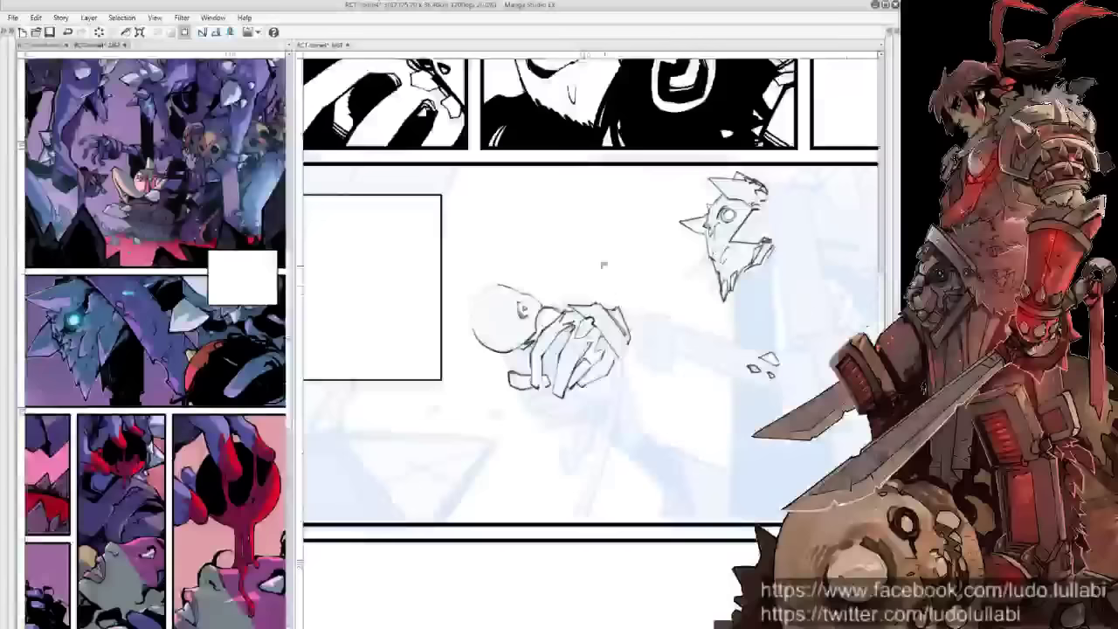
left_click_drag(541, 314, 559, 306)
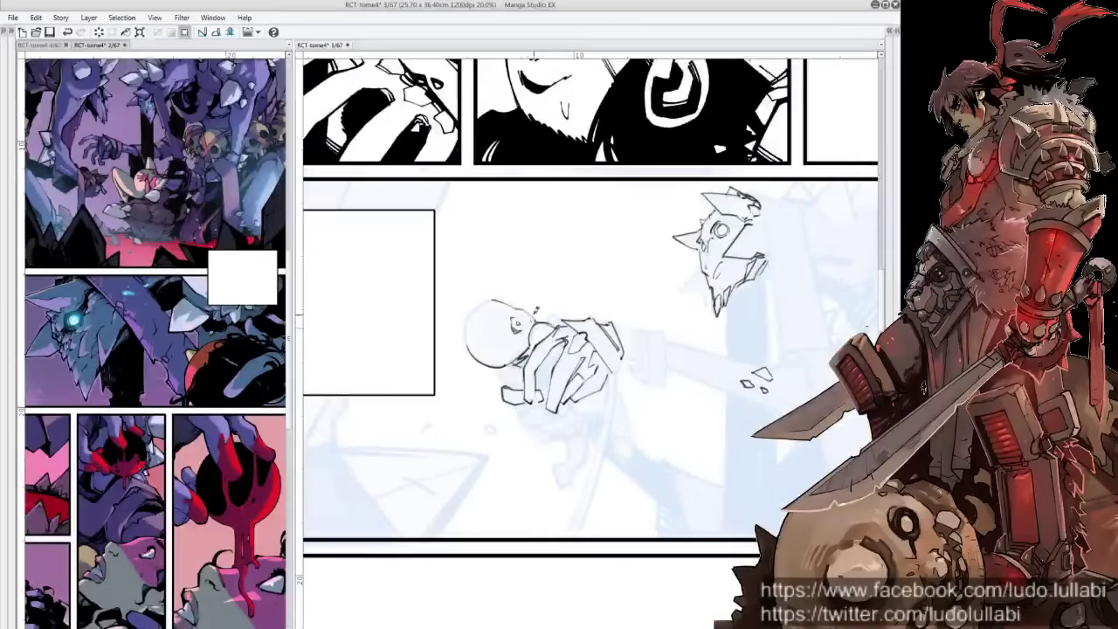
left_click_drag(524, 349, 590, 361)
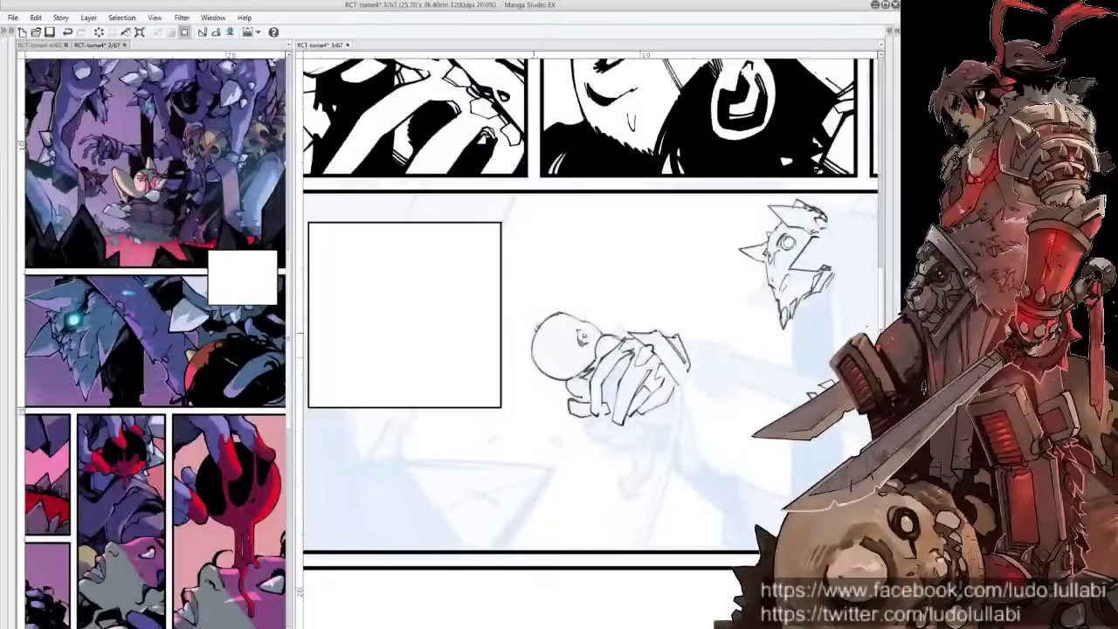
mouse_move(704, 340)
left_mouse_down()
mouse_move(654, 344)
mouse_move(532, 283)
left_mouse_up()
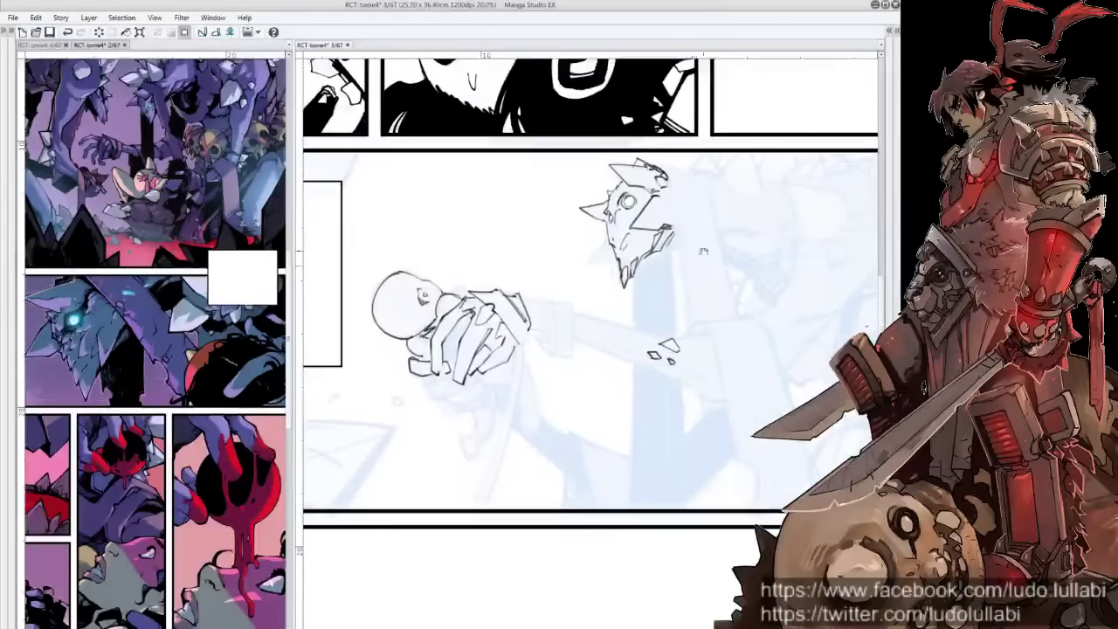
mouse_move(693, 303)
left_mouse_down()
mouse_move(597, 321)
mouse_move(634, 454)
mouse_move(651, 468)
mouse_move(647, 504)
left_mouse_up()
Ink the blade edge from the triangle down, with hatching and strokes along the sword edge
left_click_drag(669, 414, 599, 389)
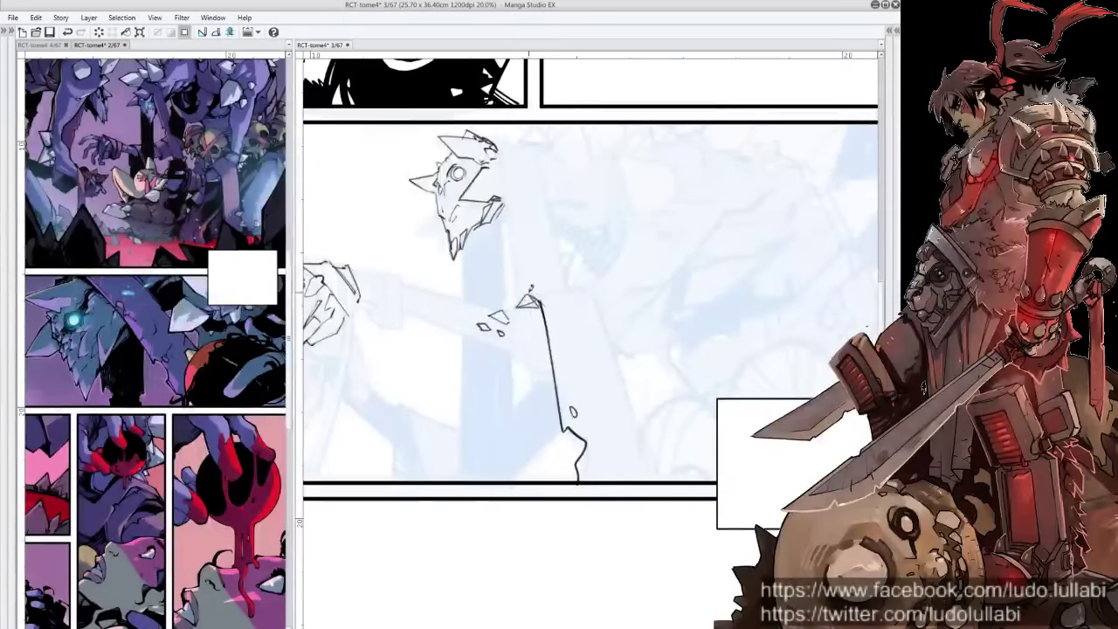
mouse_move(528, 294)
left_mouse_down()
mouse_move(568, 290)
mouse_move(599, 314)
mouse_move(655, 480)
left_mouse_up()
mouse_move(646, 308)
left_mouse_down()
mouse_move(657, 346)
mouse_move(641, 330)
mouse_move(668, 325)
left_mouse_up()
left_click_drag(570, 416, 645, 280)
left_click_drag(616, 315, 640, 286)
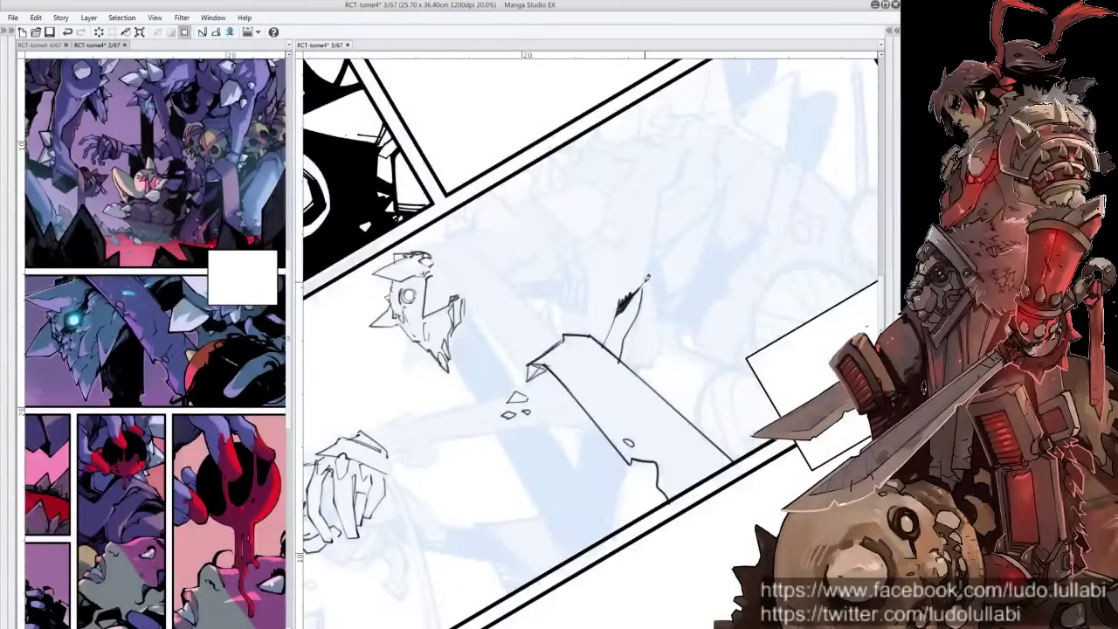
left_click_drag(644, 277, 627, 367)
mouse_move(583, 274)
left_mouse_down()
mouse_move(573, 344)
mouse_move(629, 312)
mouse_move(636, 321)
left_mouse_up()
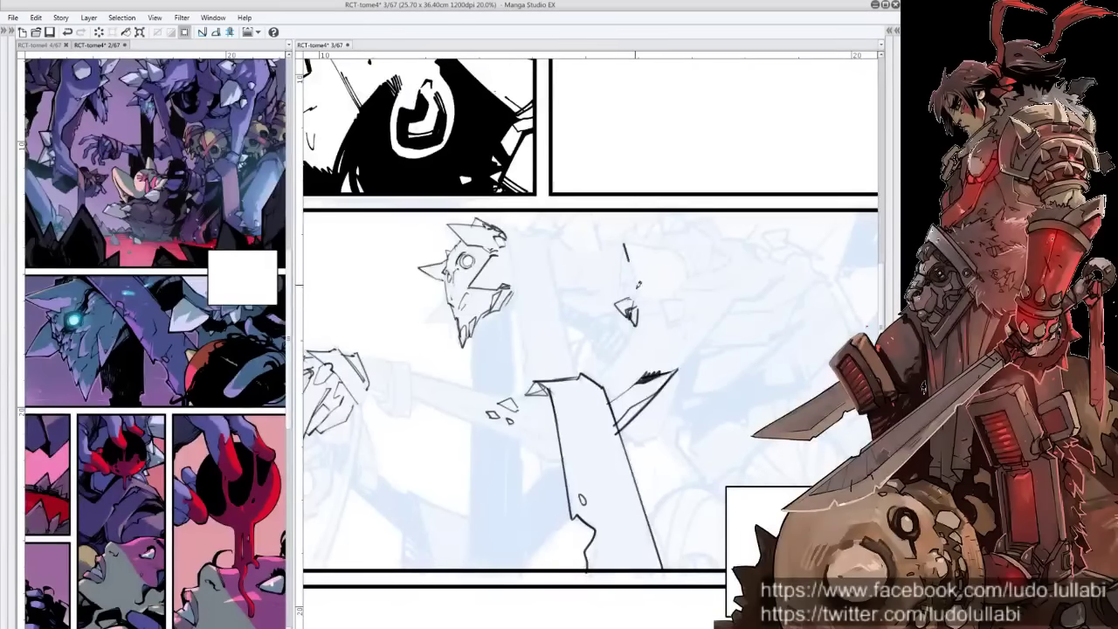
Extend the debris line, close the shield-shaped shard, and ink a long diagonal in the lower panel
left_click_drag(626, 260, 637, 291)
left_click_drag(684, 296, 663, 311)
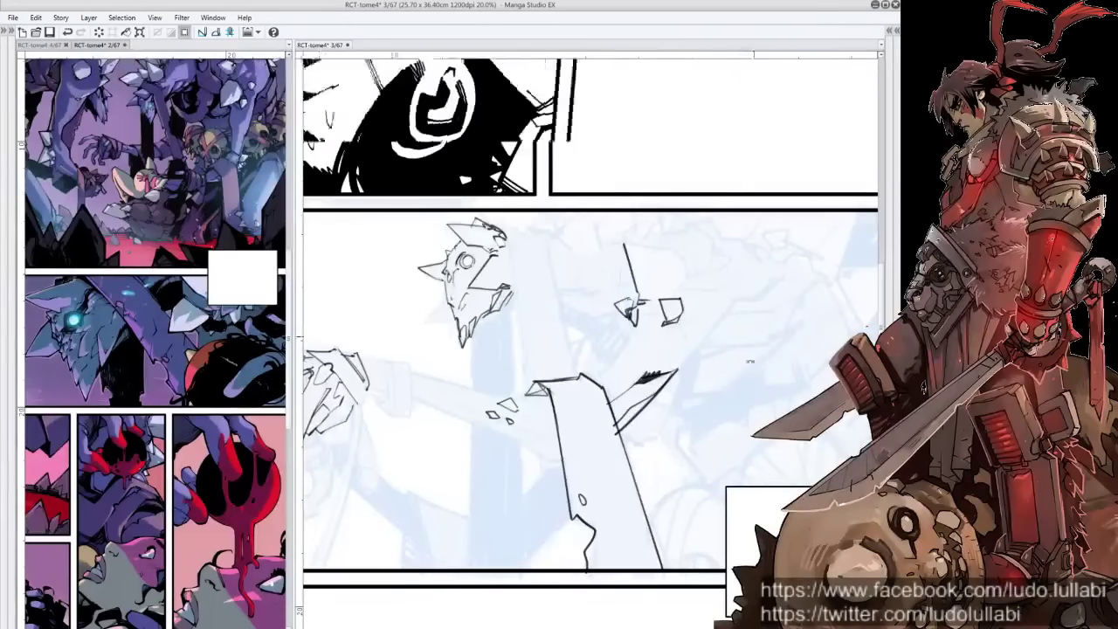
key("asciicircum")
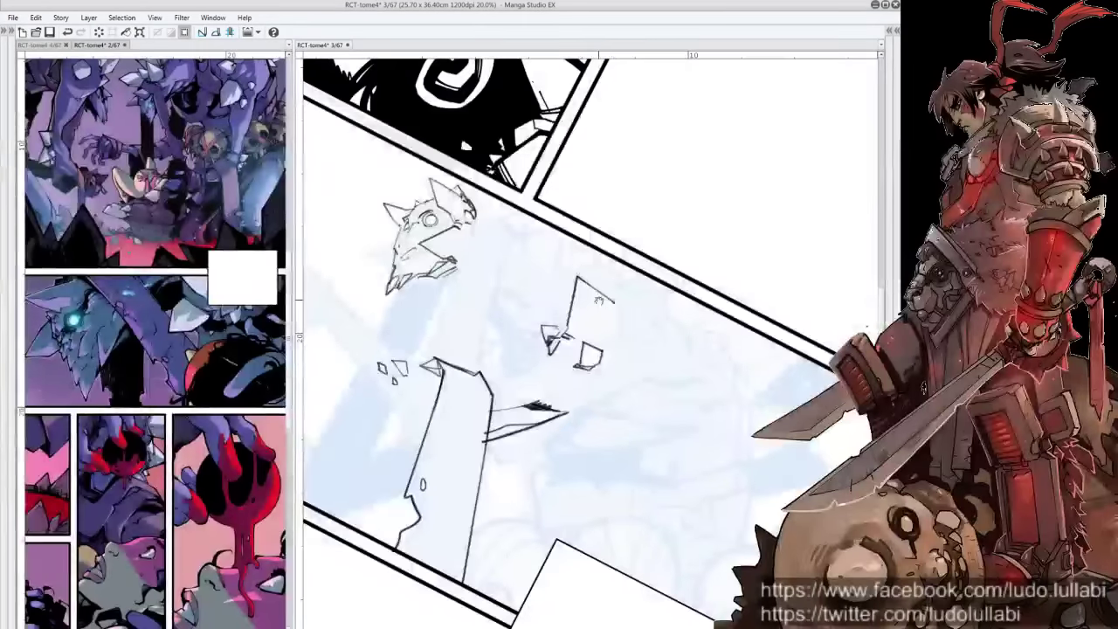
key("minus")
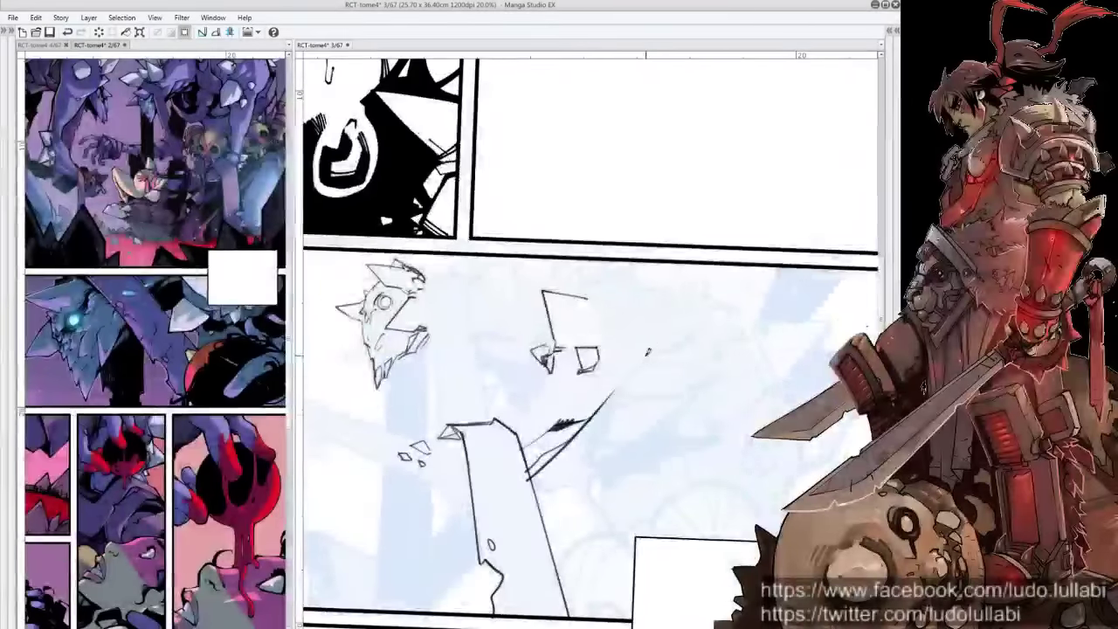
left_click_drag(569, 404, 644, 352)
key("ctrl+plus")
left_click_drag(585, 325, 547, 387)
left_click_drag(577, 350, 618, 367)
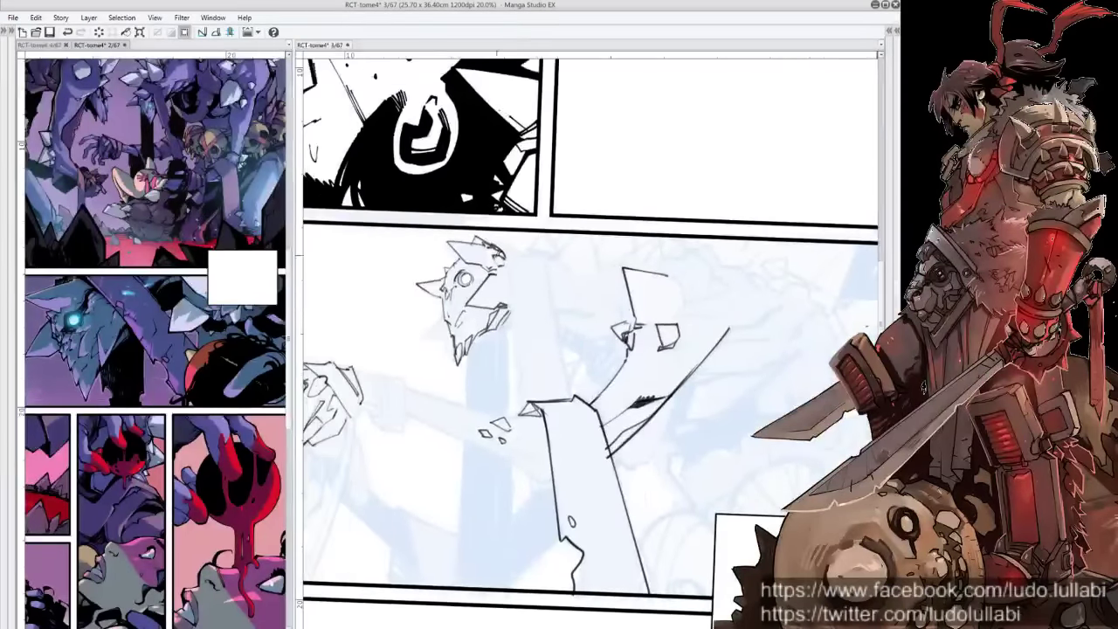
Ink long lines beside the head and vertical sword lines beside the figure
left_click_drag(505, 243, 515, 306)
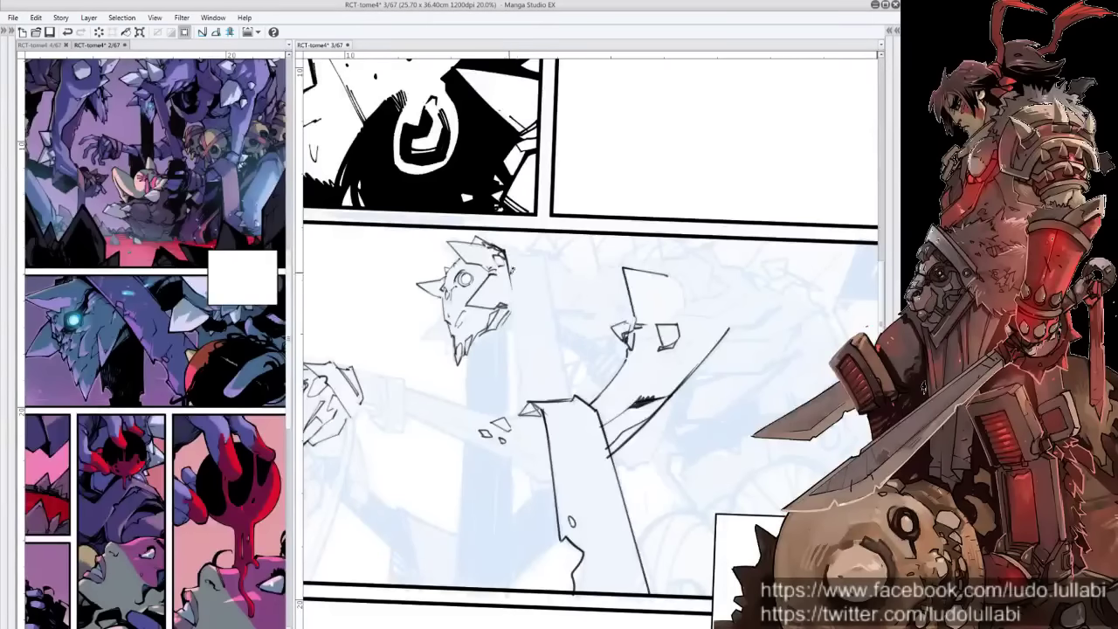
left_click_drag(509, 266, 522, 404)
left_click(531, 274)
left_click_drag(543, 245, 566, 367)
left_click_drag(547, 266, 564, 396)
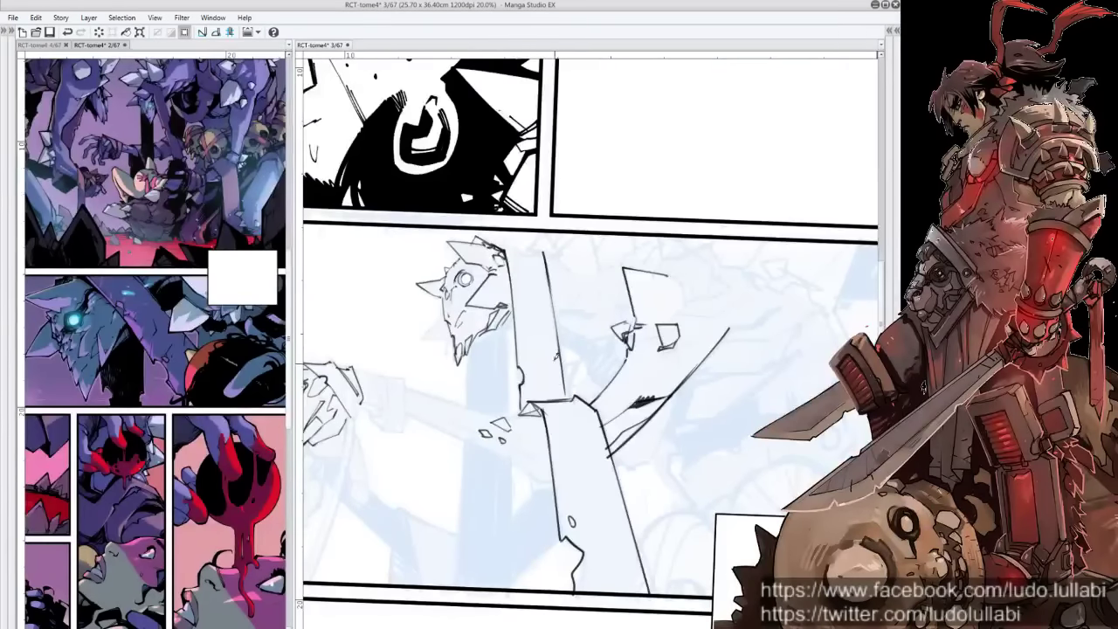
left_click_drag(547, 272, 568, 396)
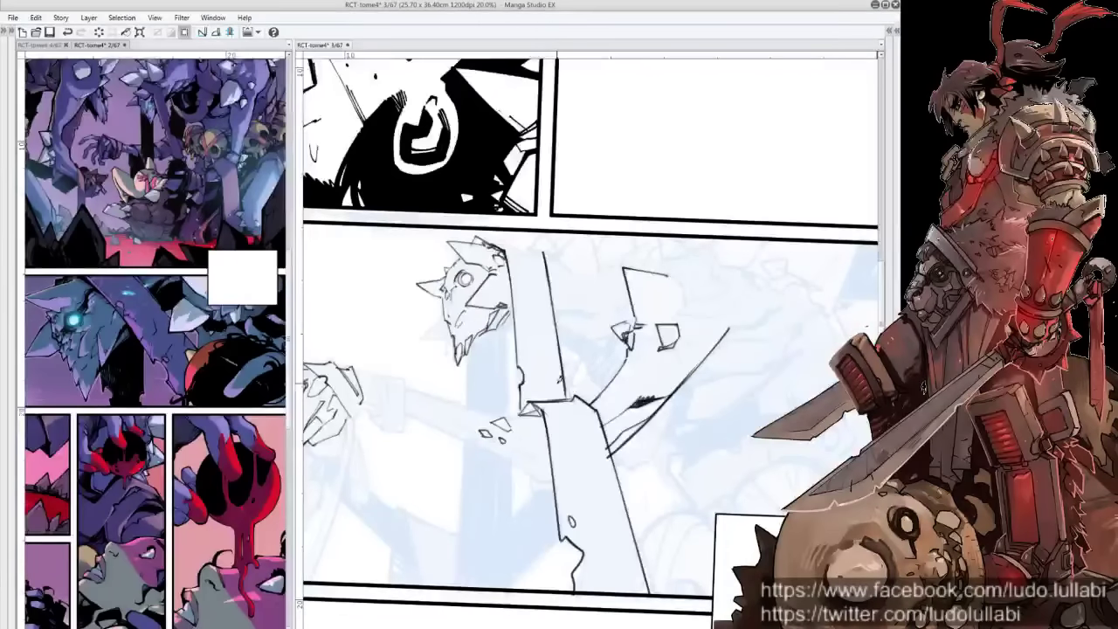
mouse_move(489, 262)
left_mouse_down()
mouse_move(515, 249)
mouse_move(531, 258)
mouse_move(549, 396)
left_mouse_up()
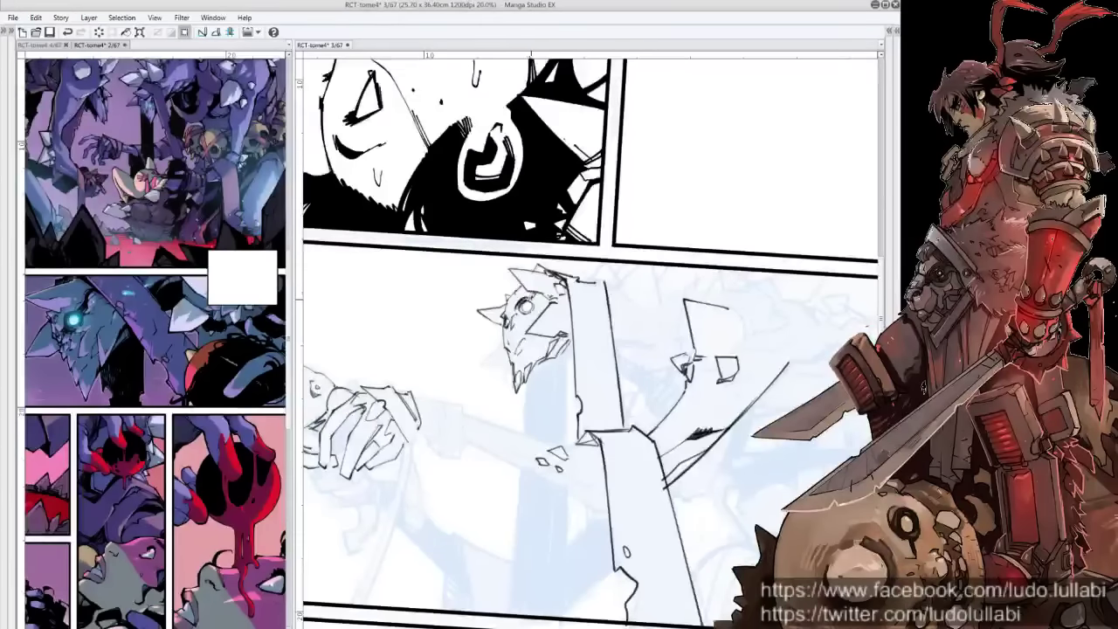
Ink small strokes at the hand's end and extending from the wrist
mouse_move(544, 400)
left_mouse_down()
mouse_move(549, 351)
mouse_move(607, 305)
left_mouse_up()
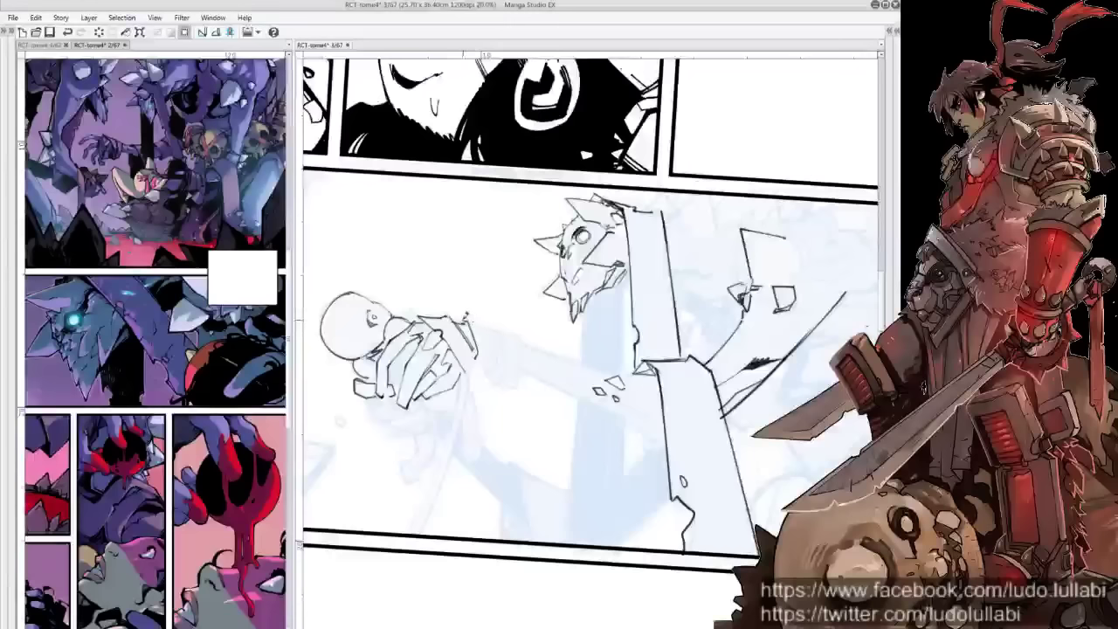
mouse_move(485, 315)
left_mouse_down()
mouse_move(493, 336)
mouse_move(468, 368)
mouse_move(478, 377)
left_mouse_up()
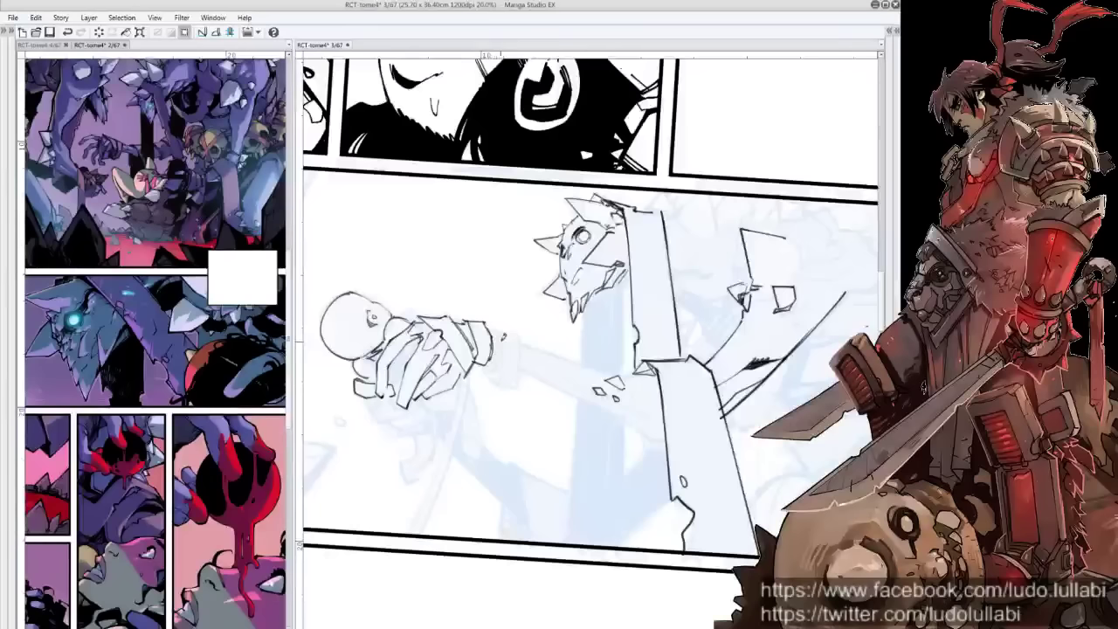
mouse_move(495, 341)
left_mouse_down()
mouse_move(516, 332)
mouse_move(521, 376)
left_mouse_up()
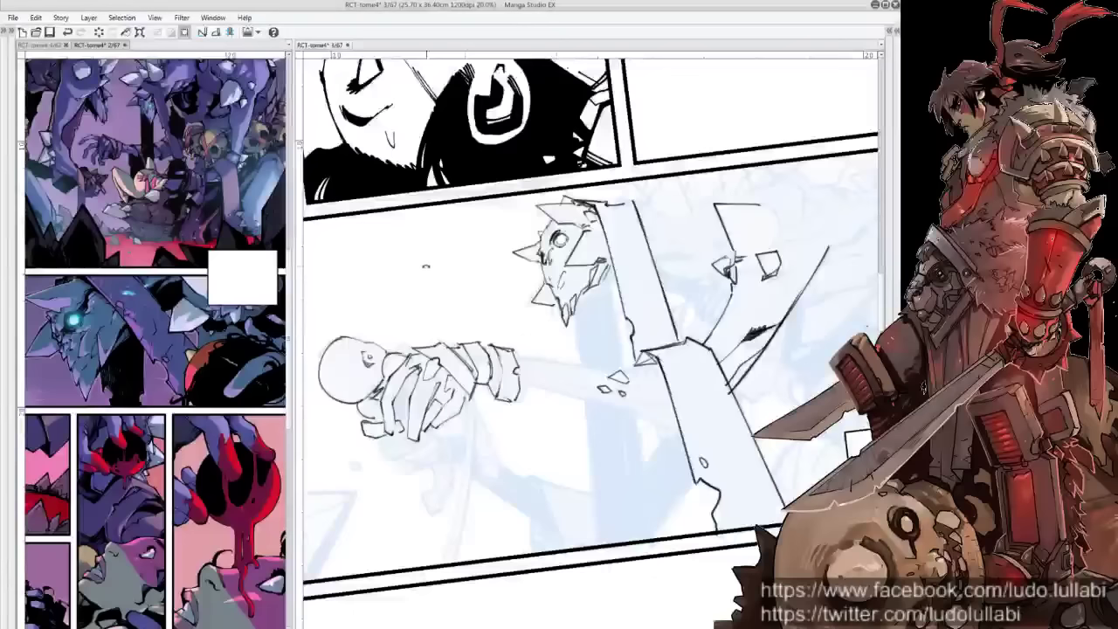
Ink the forearm and the parallel blade edges forming the sword's grip
left_click_drag(647, 141, 696, 163)
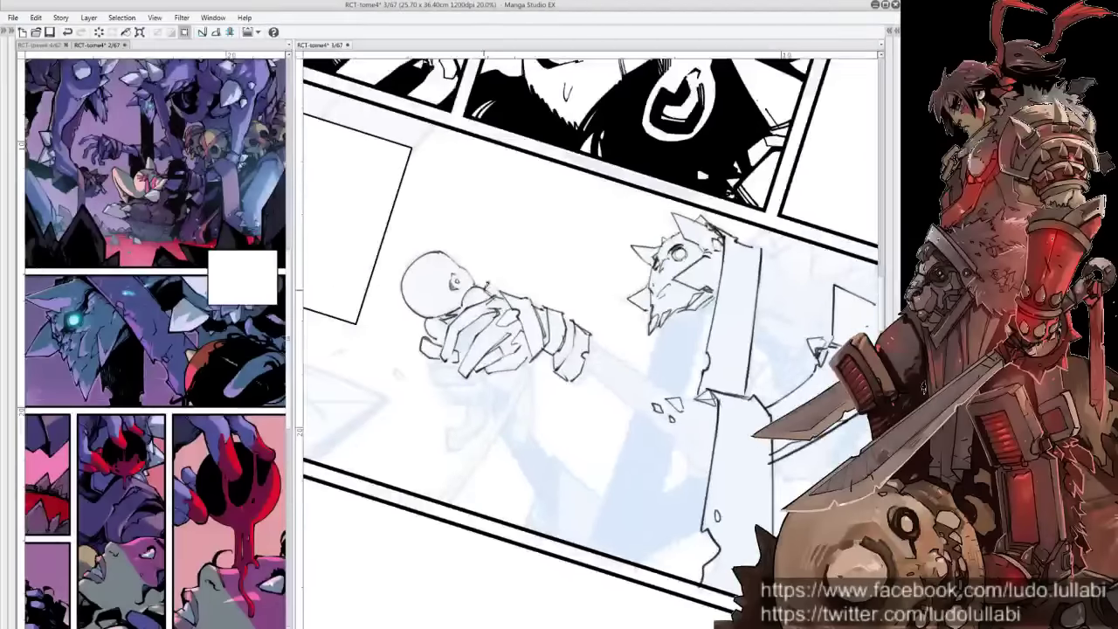
left_click_drag(696, 162, 593, 125)
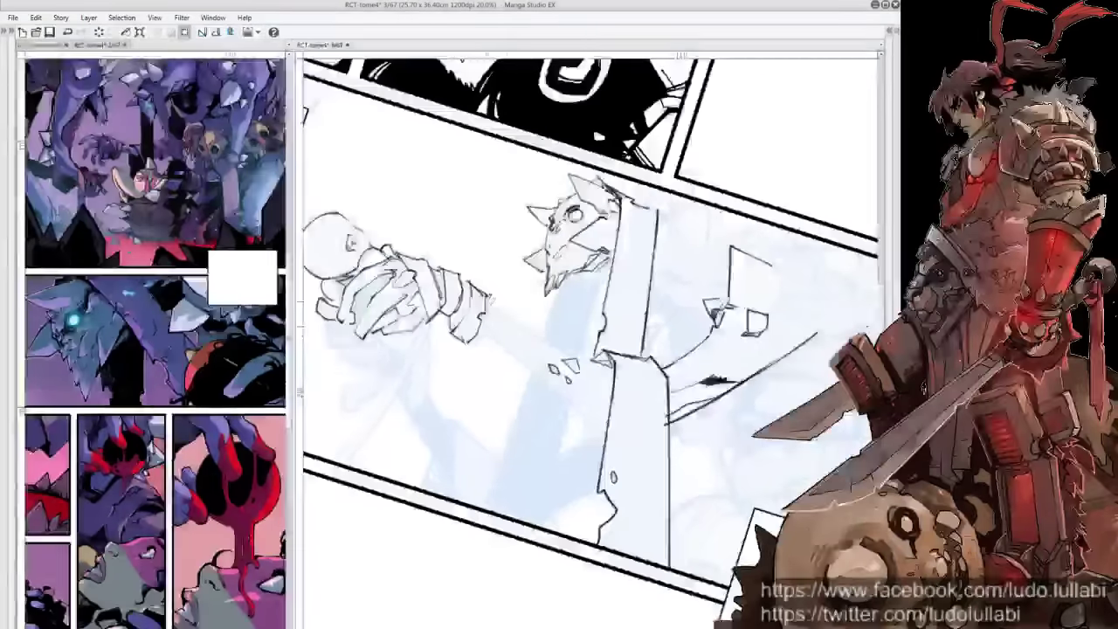
left_click_drag(515, 341, 548, 368)
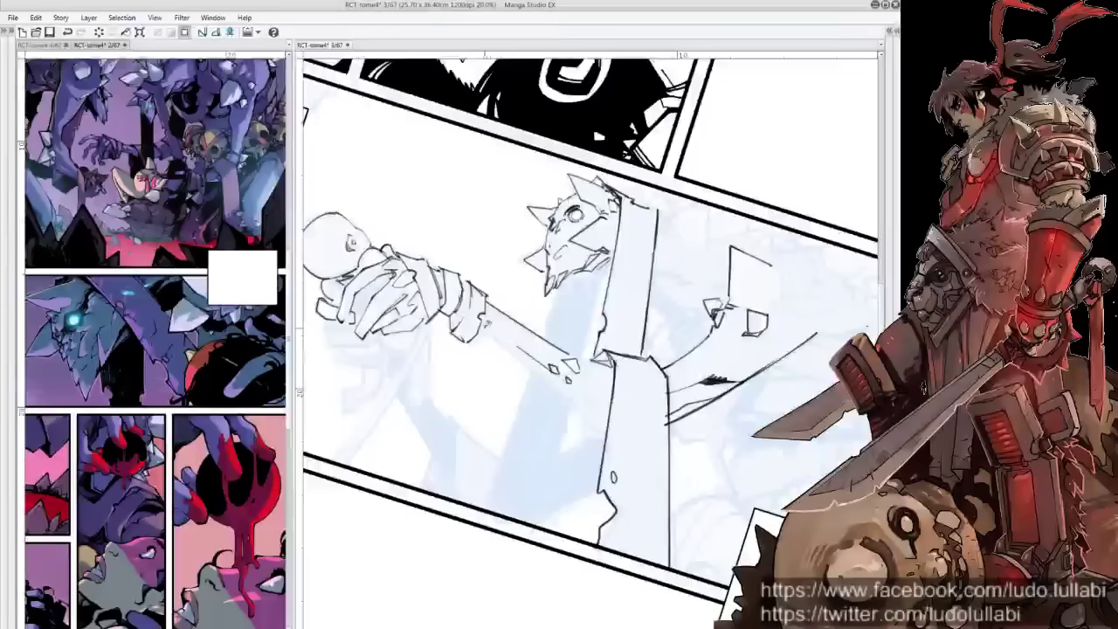
left_click_drag(482, 325, 608, 431)
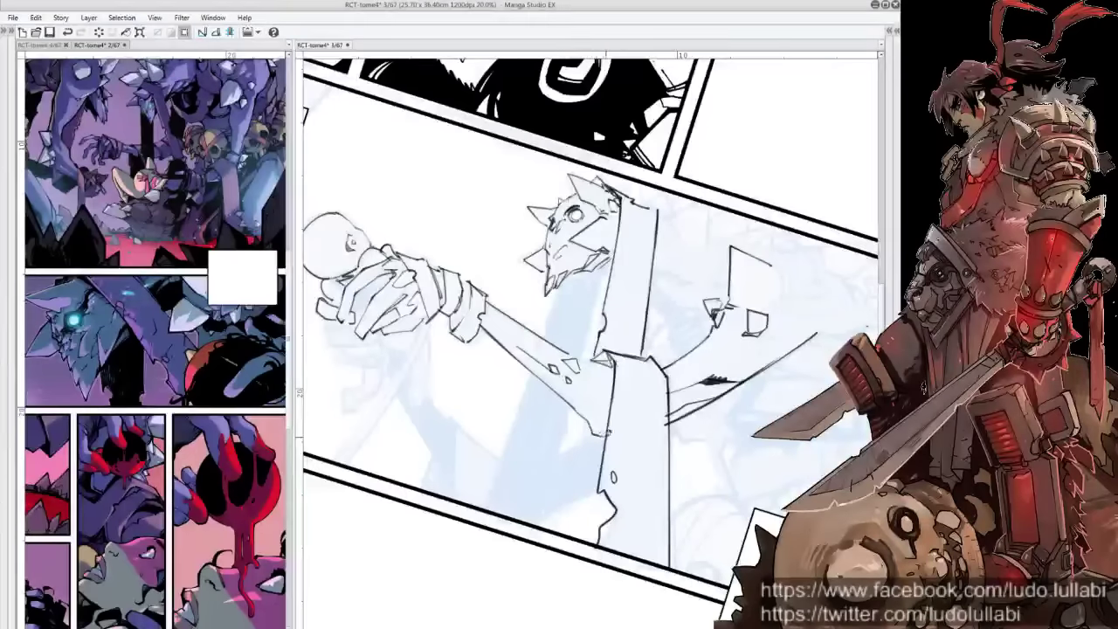
mouse_move(552, 365)
left_mouse_down()
mouse_move(601, 407)
mouse_move(587, 400)
left_mouse_up()
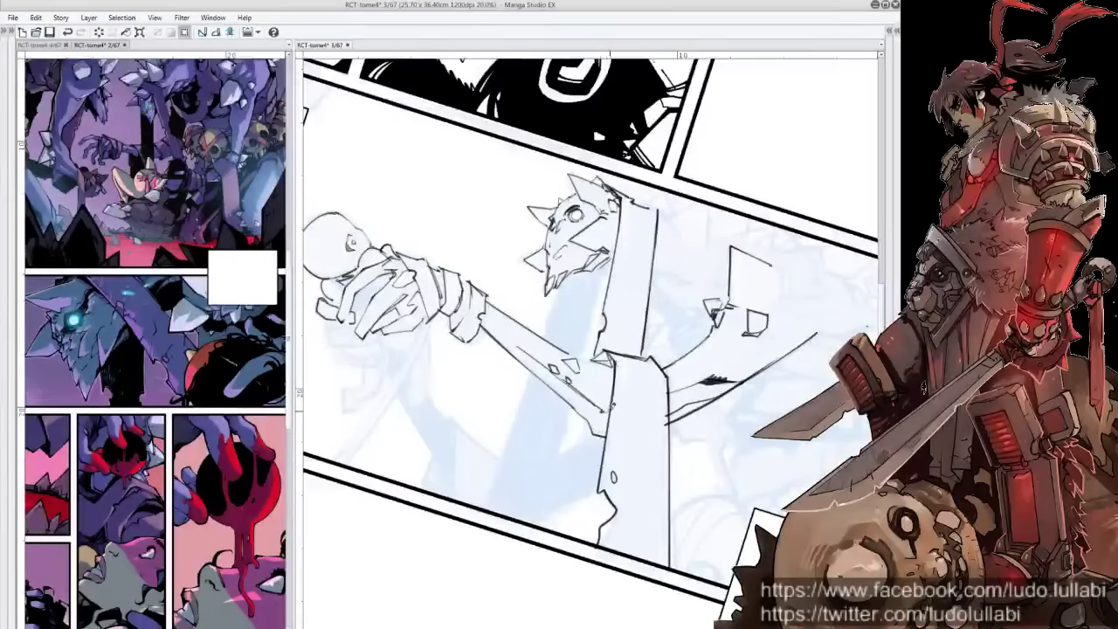
mouse_move(580, 353)
left_mouse_down()
mouse_move(603, 365)
mouse_move(546, 507)
mouse_move(550, 341)
mouse_move(641, 143)
left_mouse_up()
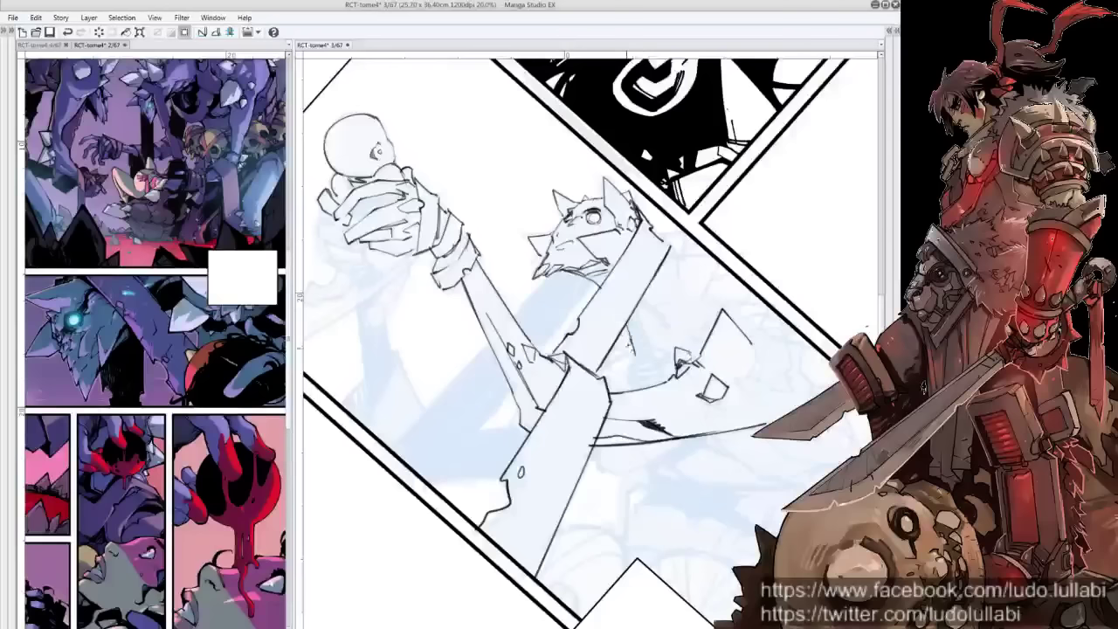
Ink vertical sword lines, two blade-edge lines and a jagged stroke below the arm
mouse_move(640, 299)
left_mouse_down()
mouse_move(650, 340)
mouse_move(583, 345)
mouse_move(591, 337)
mouse_move(618, 356)
left_mouse_up()
key("ctrl+@")
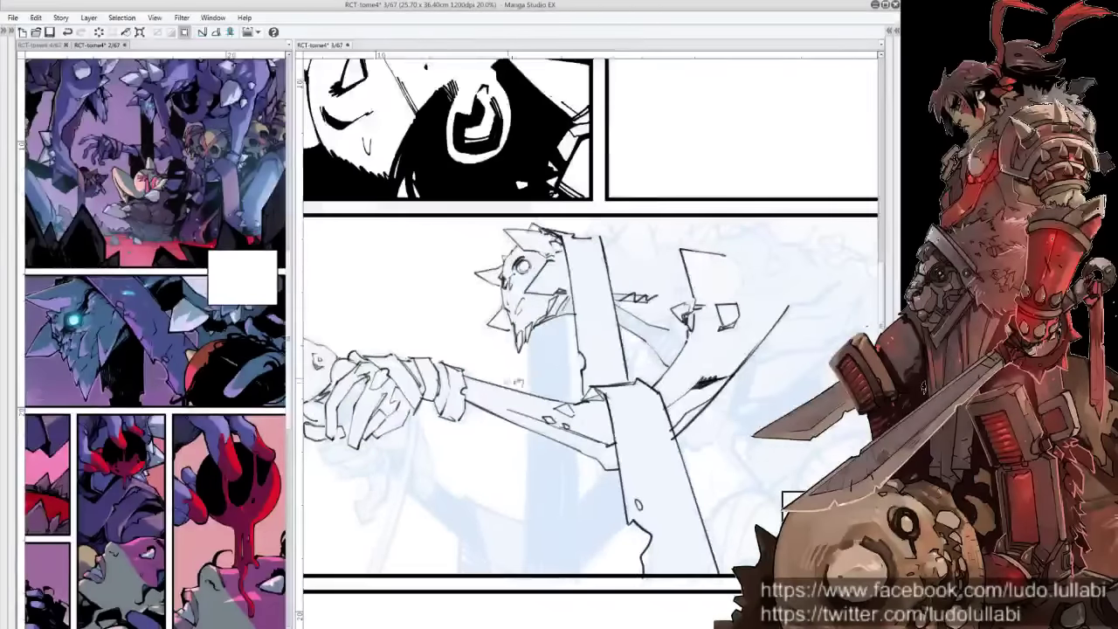
left_click_drag(519, 383, 568, 362)
left_click_drag(576, 309, 578, 372)
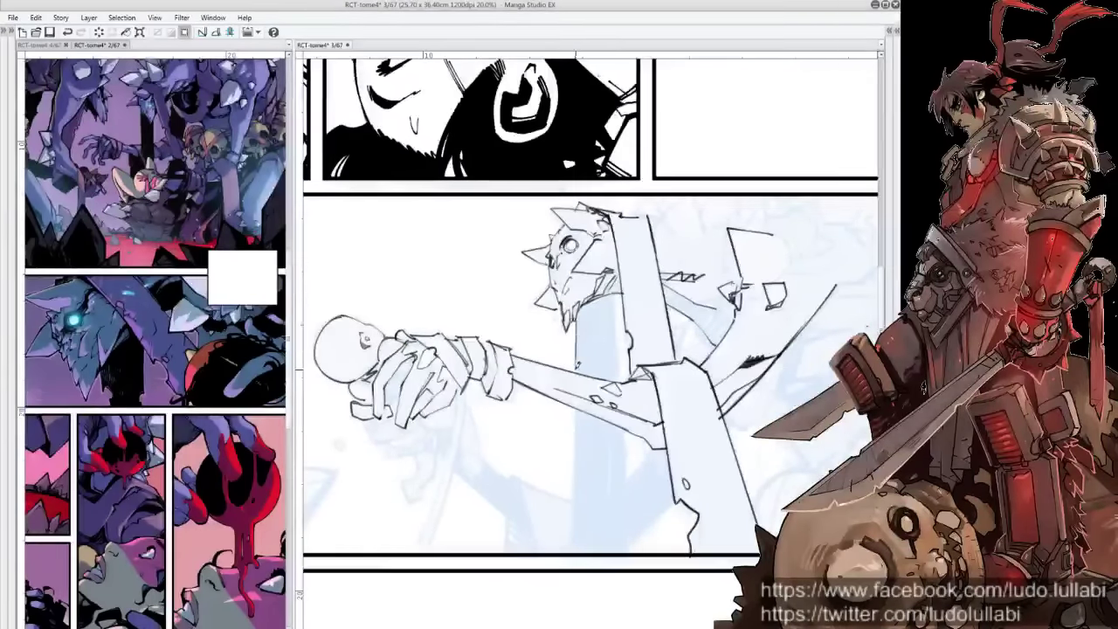
left_click_drag(616, 290, 618, 323)
left_click_drag(559, 349, 612, 393)
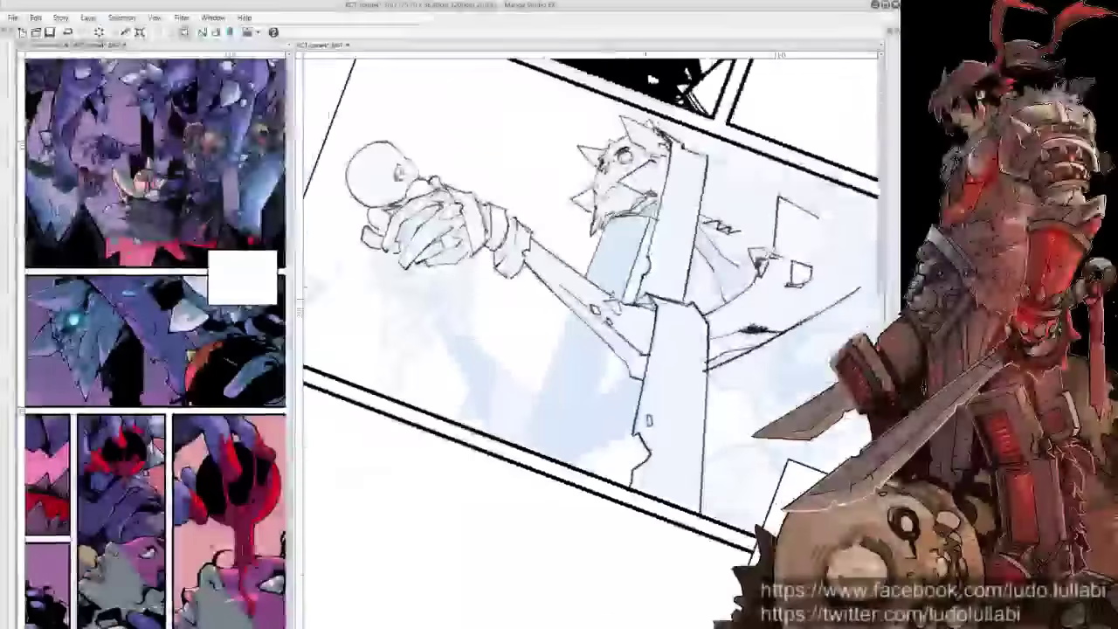
left_click_drag(579, 308, 517, 441)
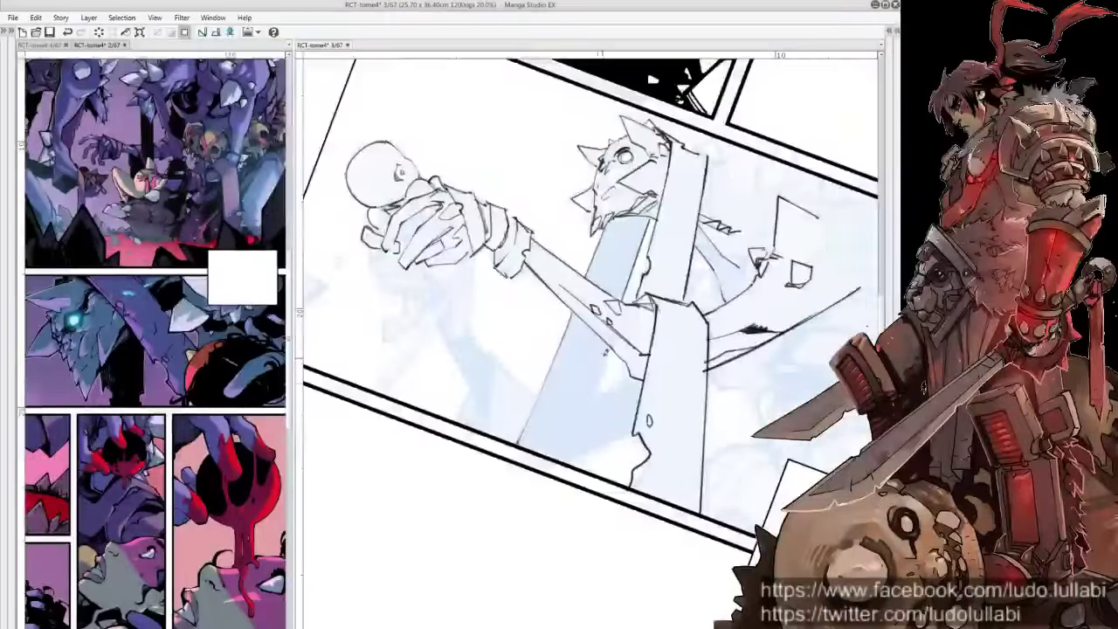
left_click_drag(611, 347, 568, 463)
mouse_move(490, 357)
left_mouse_down()
mouse_move(490, 408)
mouse_move(515, 439)
left_mouse_up()
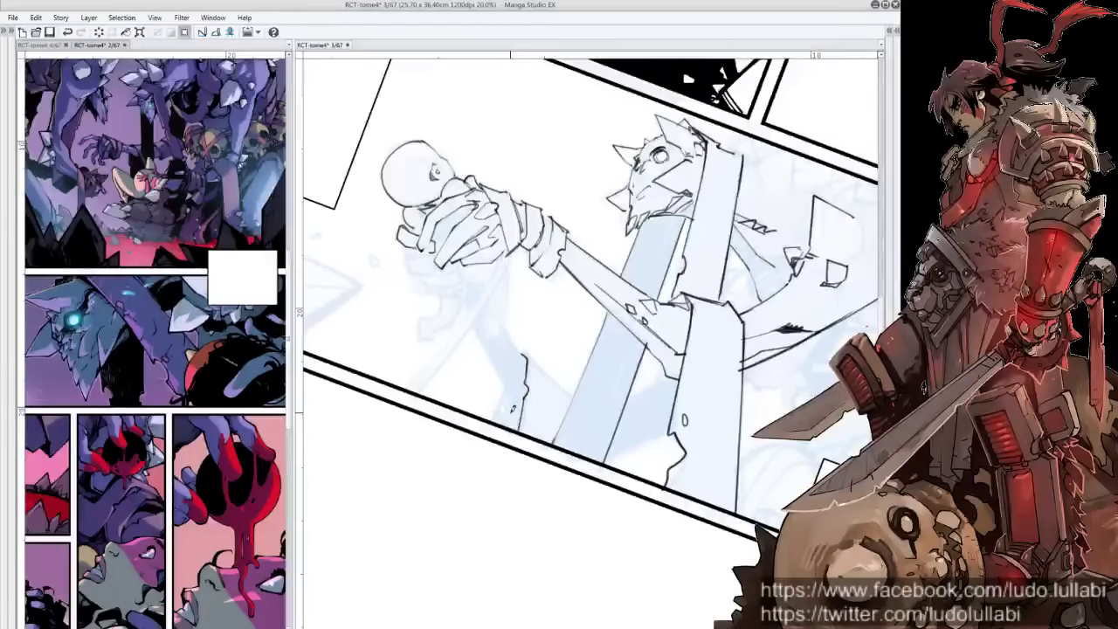
Ink the shaft's two parallel diagonal lines below the hands plus a small mark beside it
left_click_drag(585, 314, 628, 380)
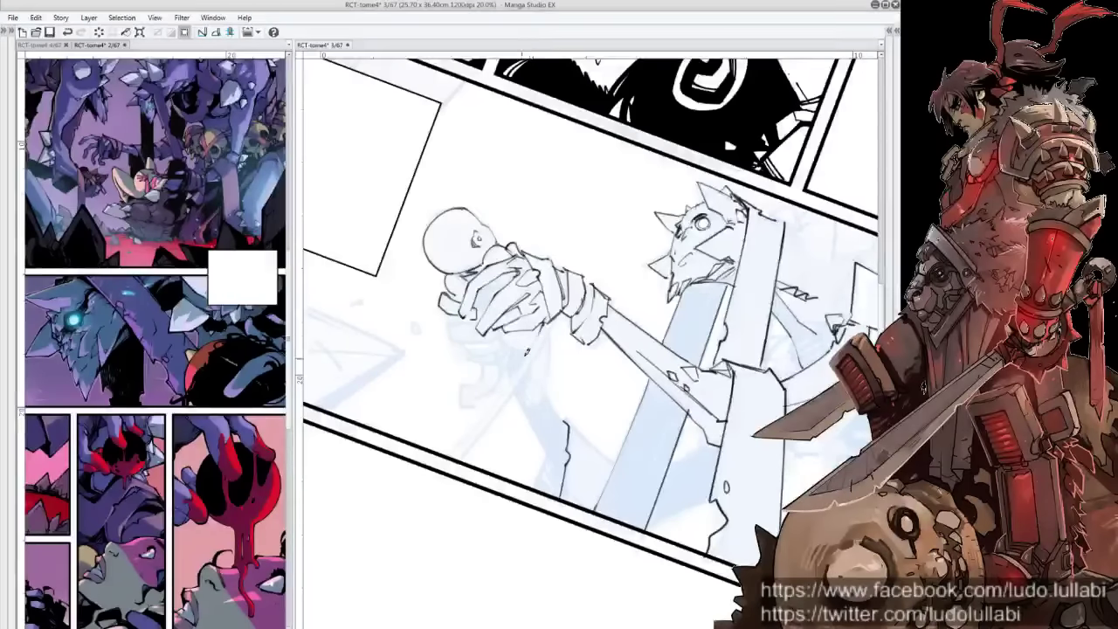
left_click_drag(543, 321, 450, 450)
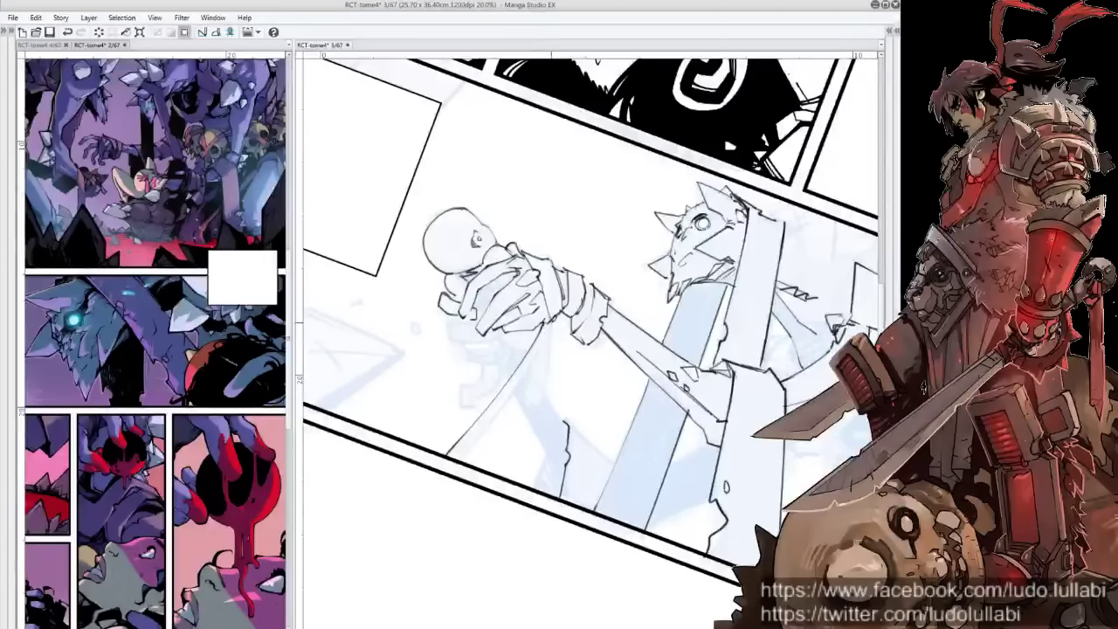
left_click_drag(552, 316, 453, 457)
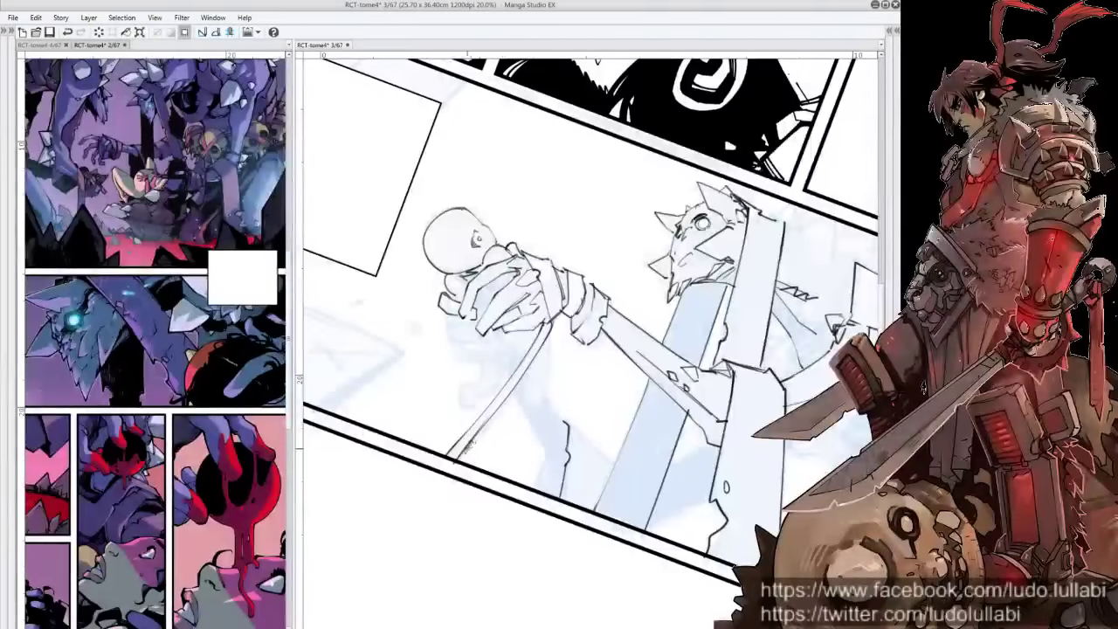
left_click_drag(480, 410, 473, 423)
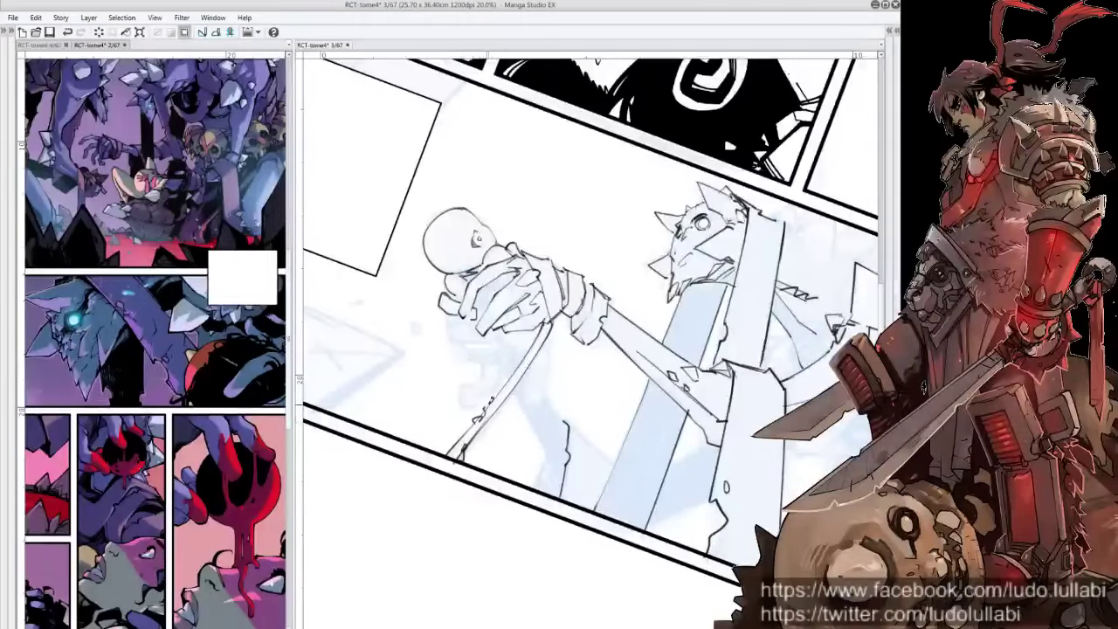
left_click_drag(559, 332, 590, 359)
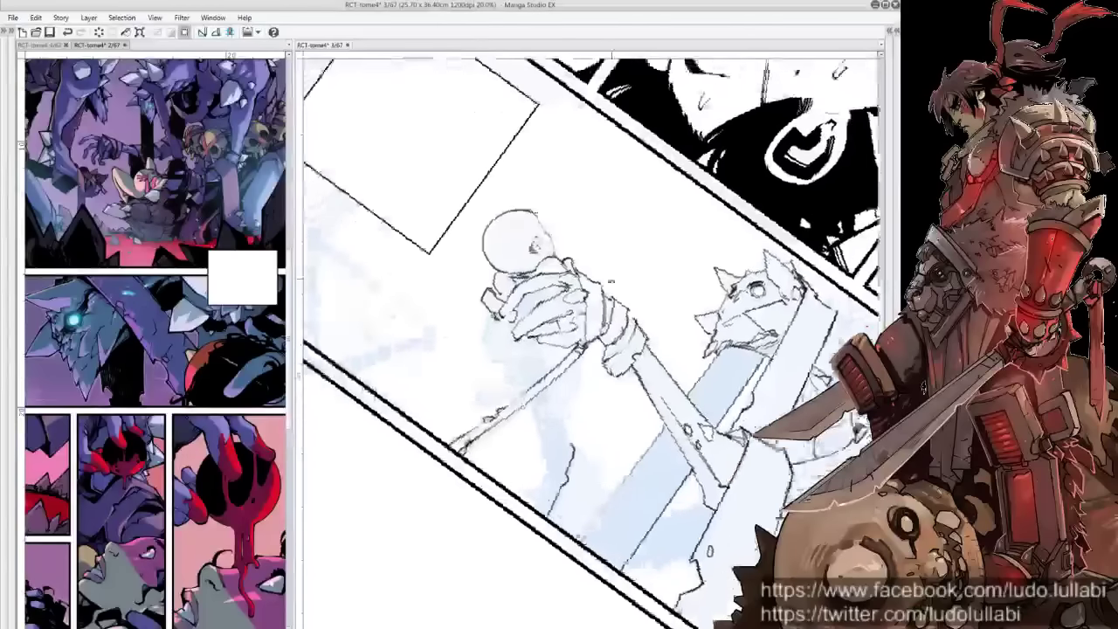
mouse_move(751, 154)
left_mouse_down()
mouse_move(794, 204)
mouse_move(698, 122)
left_mouse_up()
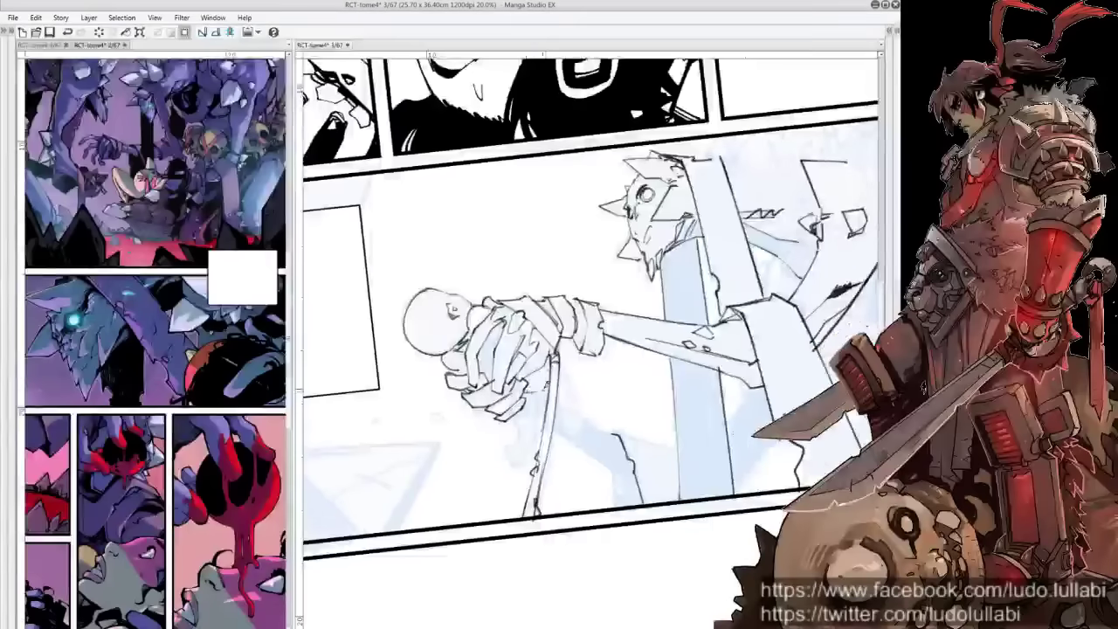
Ink the lower hand's wrappings, forearm strokes and the shaft below the hand
scroll(590, 341, "up", 1)
mouse_move(500, 356)
left_mouse_down()
mouse_move(524, 335)
mouse_move(559, 387)
mouse_move(559, 375)
mouse_move(528, 377)
mouse_move(562, 394)
left_mouse_up()
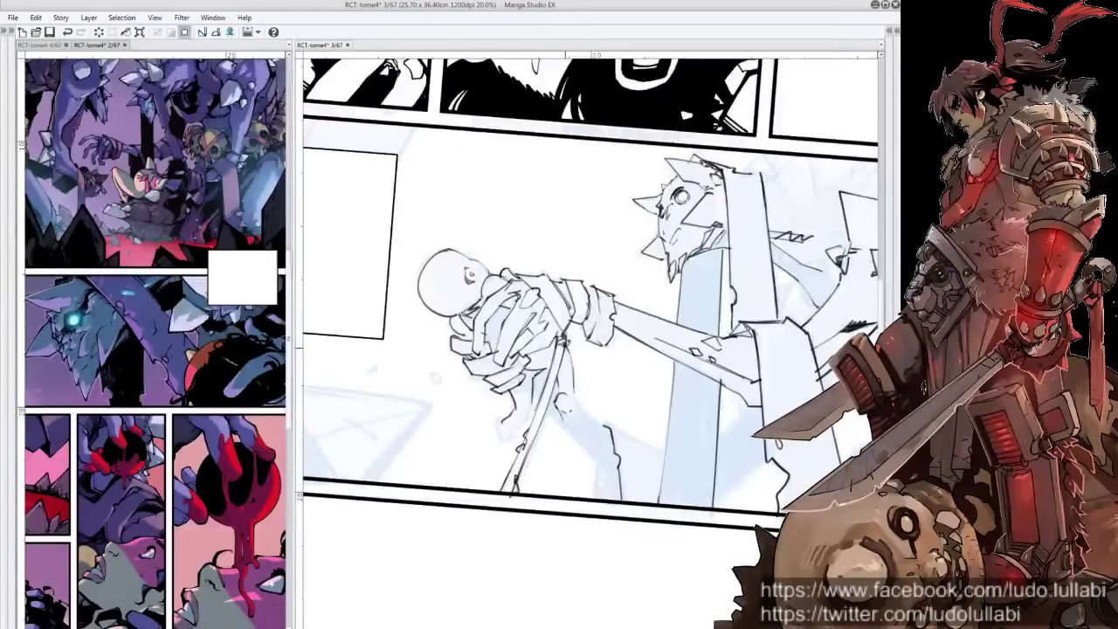
left_click_drag(572, 353, 578, 374)
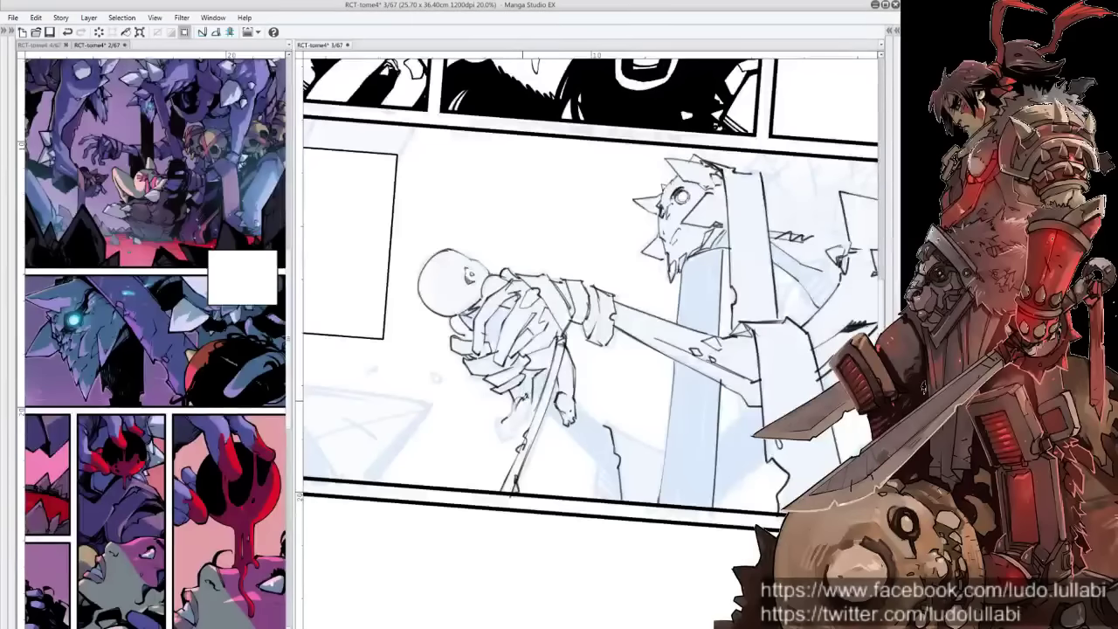
mouse_move(505, 417)
left_mouse_down()
mouse_move(508, 440)
mouse_move(529, 433)
left_mouse_up()
mouse_move(536, 384)
left_mouse_down()
mouse_move(524, 424)
mouse_move(508, 371)
left_mouse_up()
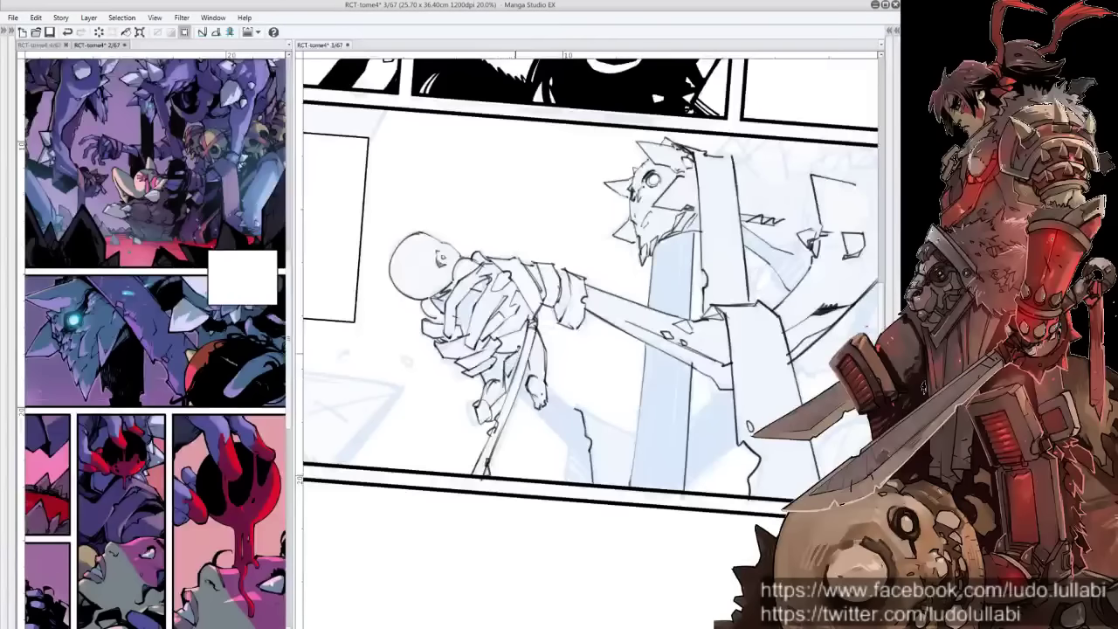
left_click_drag(546, 380, 579, 416)
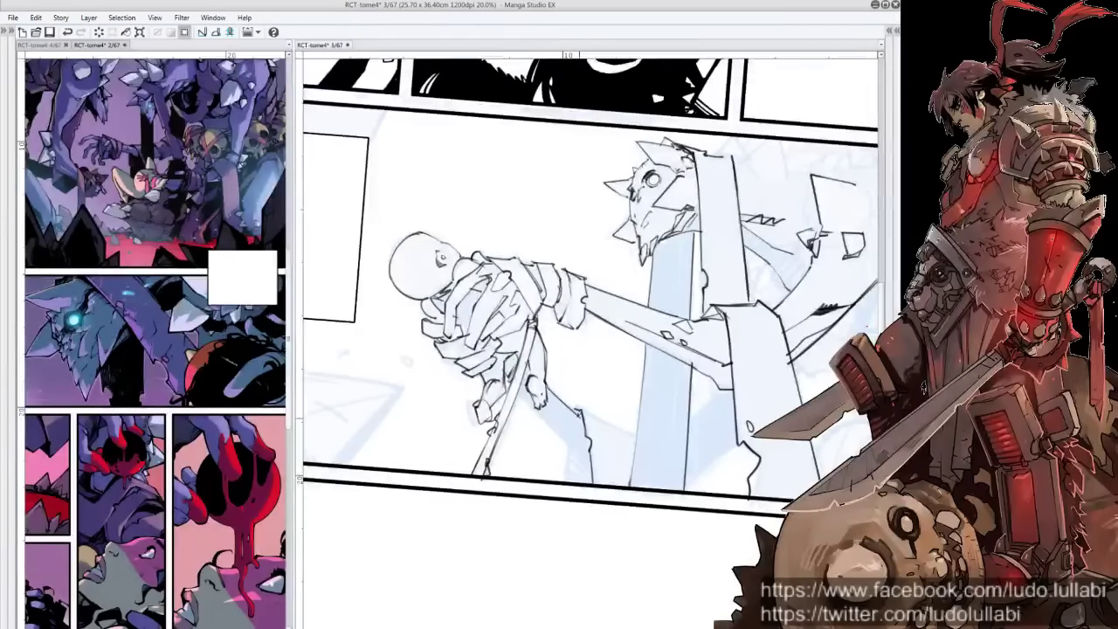
mouse_move(521, 384)
left_mouse_down()
mouse_move(572, 447)
mouse_move(567, 438)
mouse_move(555, 478)
mouse_move(602, 489)
left_mouse_up()
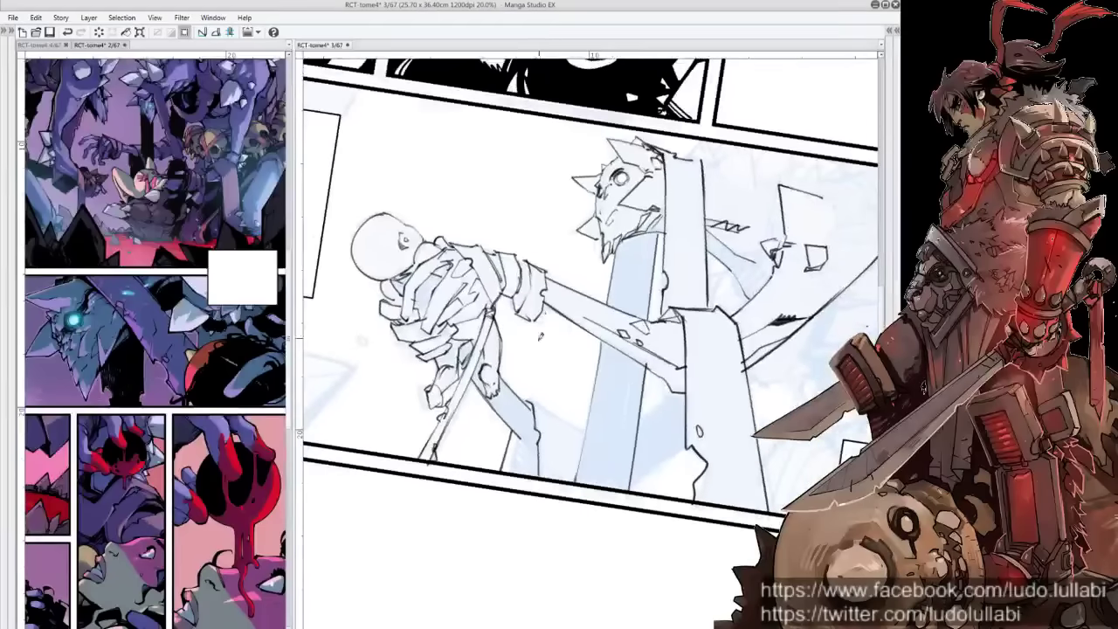
left_click_drag(529, 396, 559, 425)
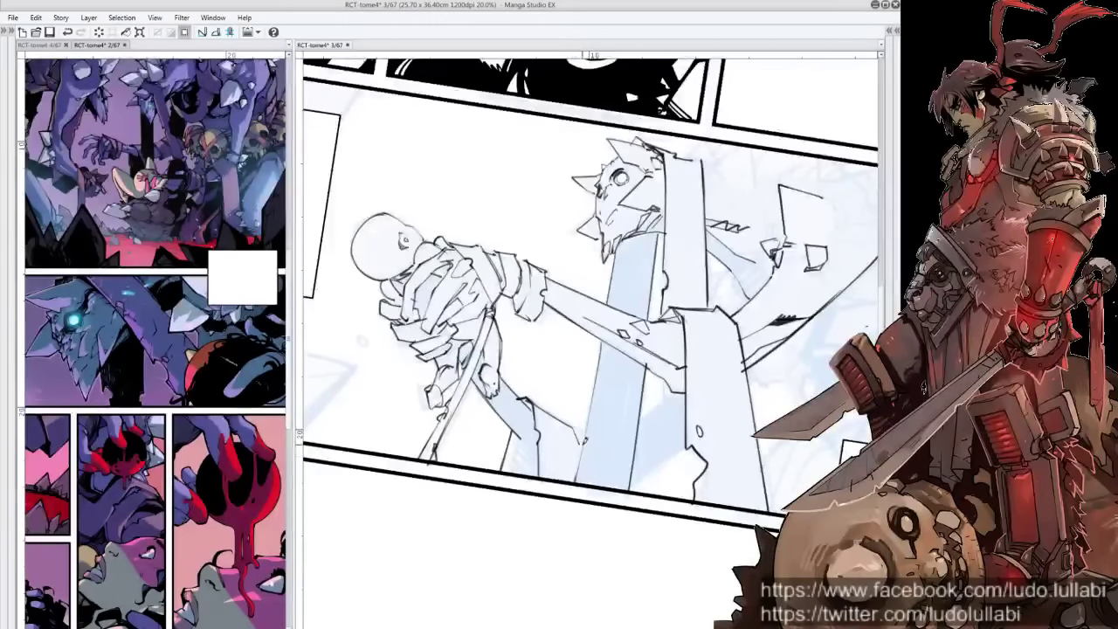
left_click_drag(582, 437, 646, 70)
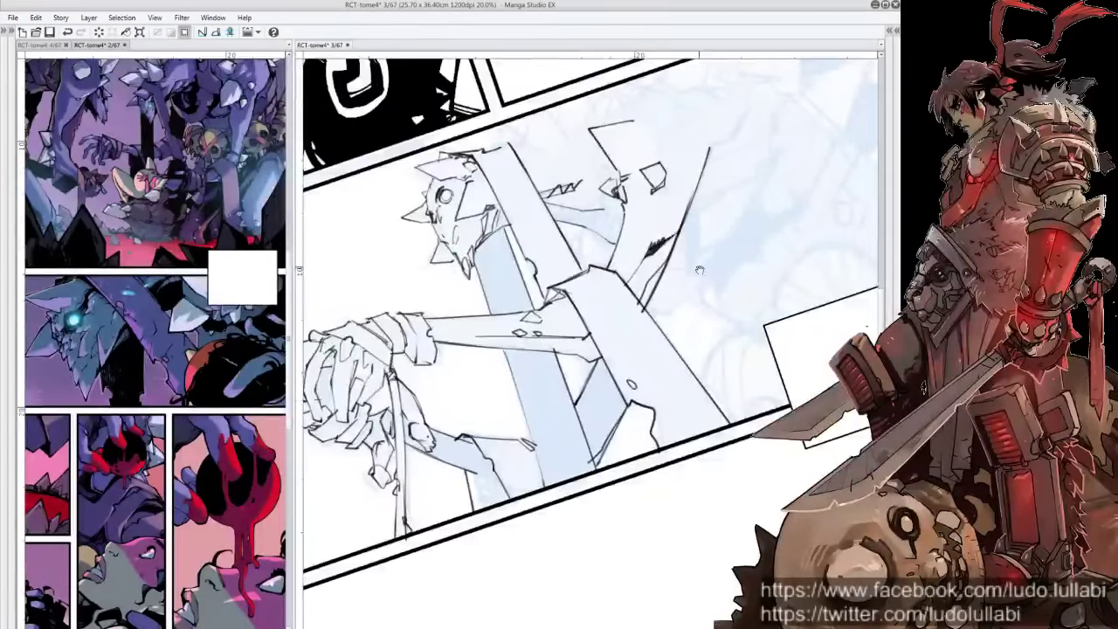
Ink curved strokes and a downward line left of the caption box
left_click_drag(777, 111, 685, 197)
left_click_drag(685, 377, 608, 340)
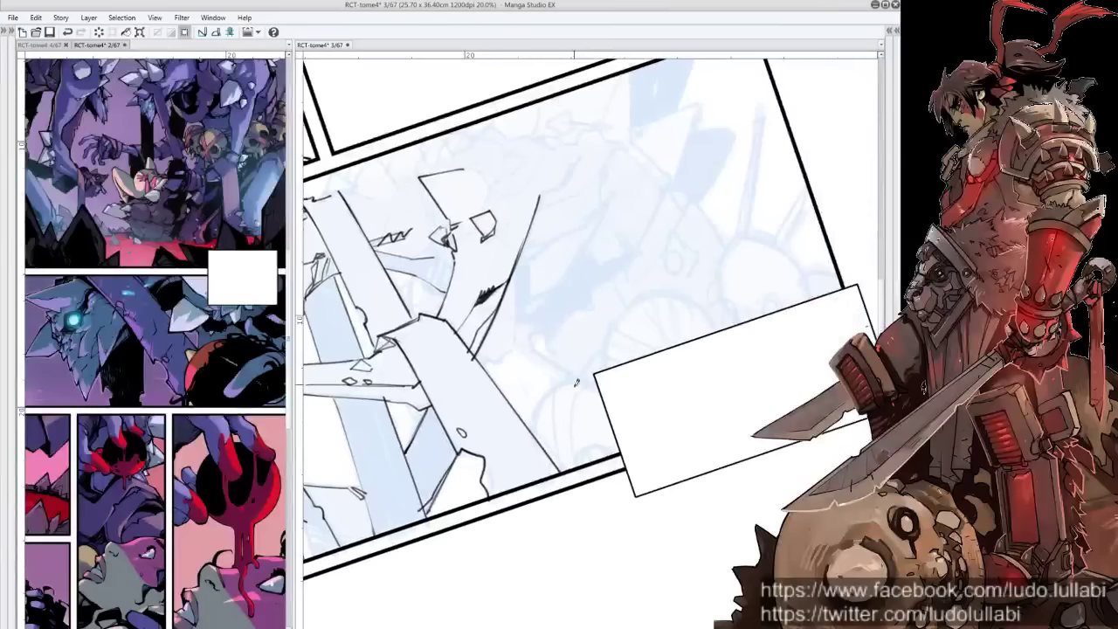
left_click_drag(578, 393, 573, 463)
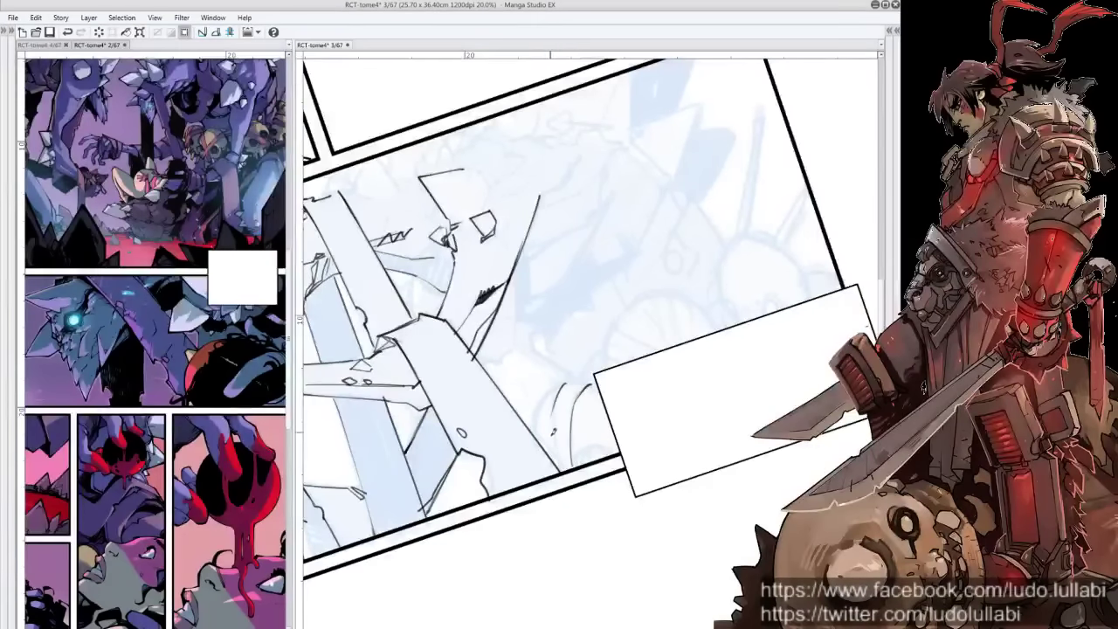
left_click_drag(569, 377, 553, 462)
mouse_move(576, 394)
left_mouse_down()
mouse_move(575, 459)
mouse_move(615, 447)
mouse_move(582, 461)
left_mouse_up()
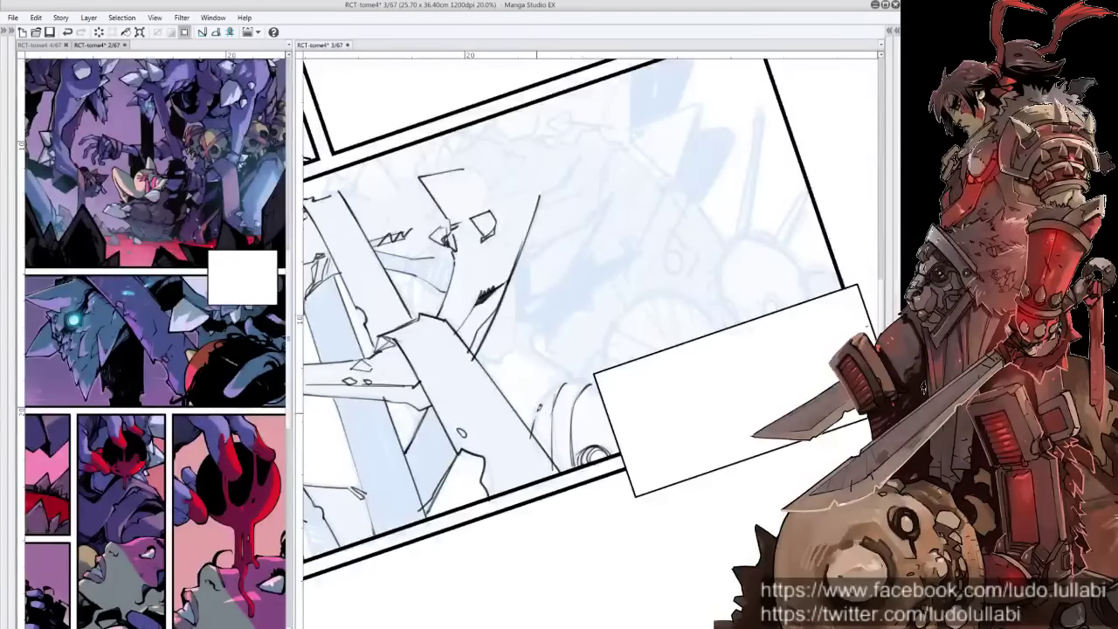
Rotate the page to a new angle and ink a short stroke in the upper panel
left_click_drag(564, 366, 611, 331)
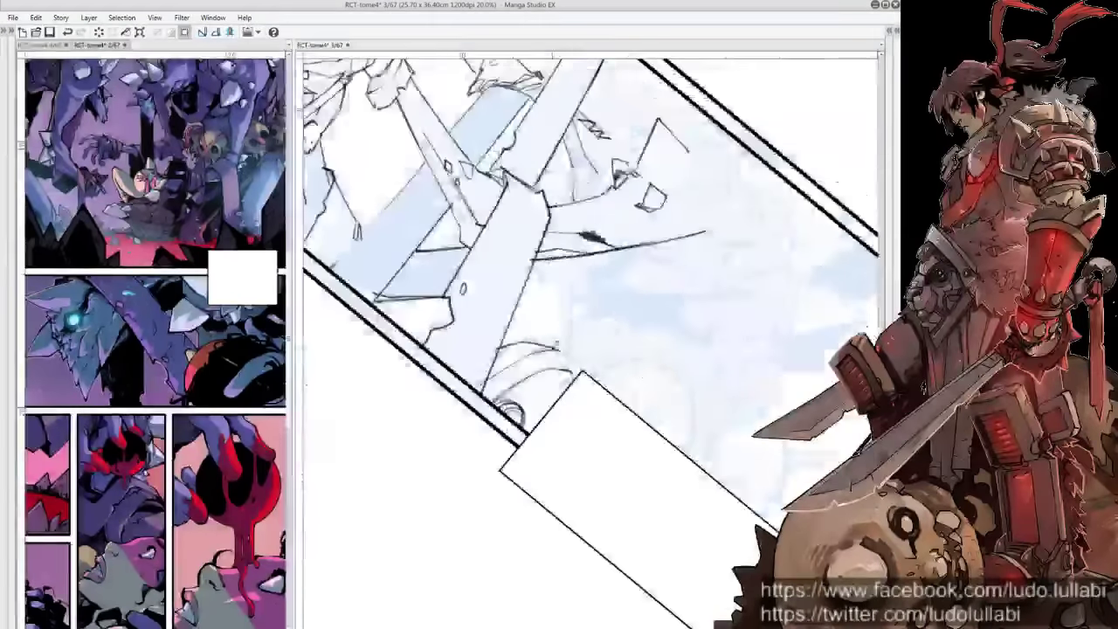
mouse_move(559, 384)
left_mouse_down()
mouse_move(527, 351)
mouse_move(513, 438)
left_mouse_up()
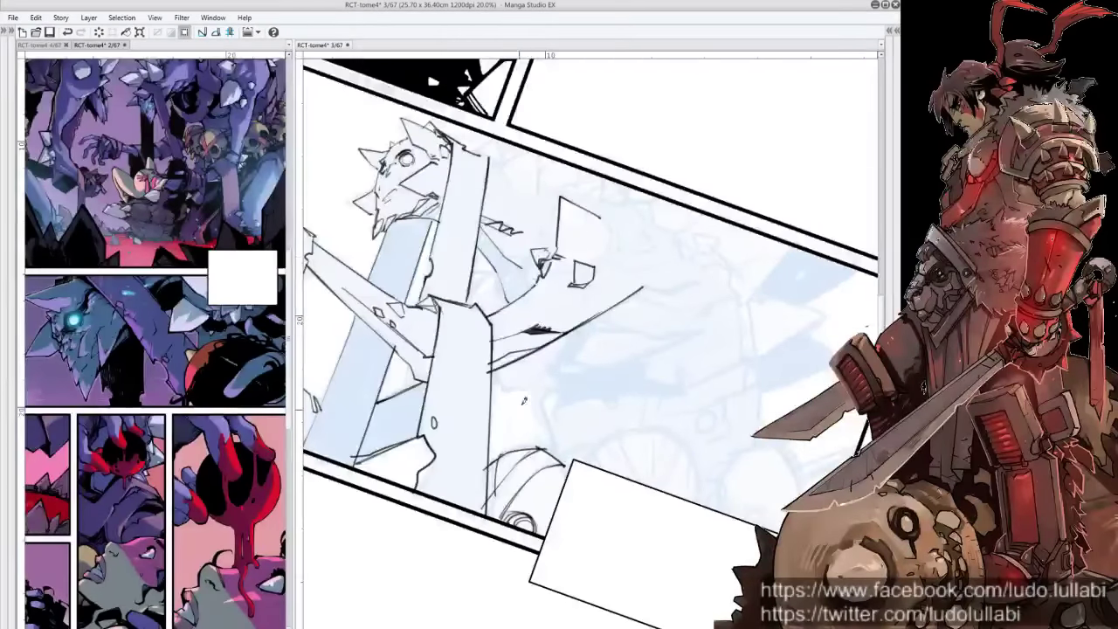
left_click_drag(695, 265, 579, 331)
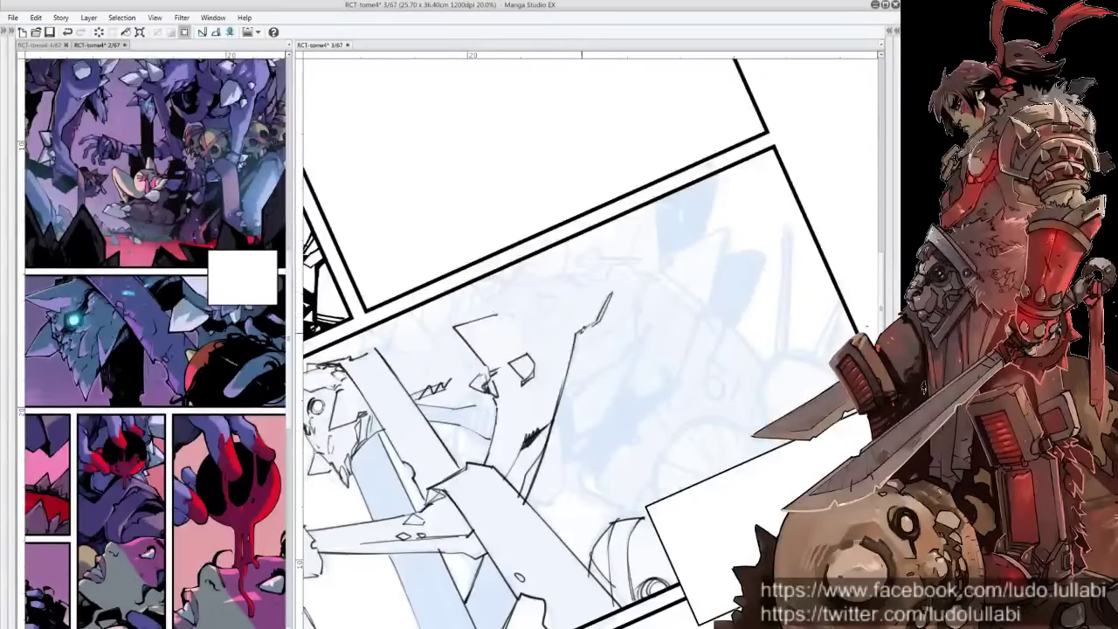
left_click_drag(583, 332, 622, 309)
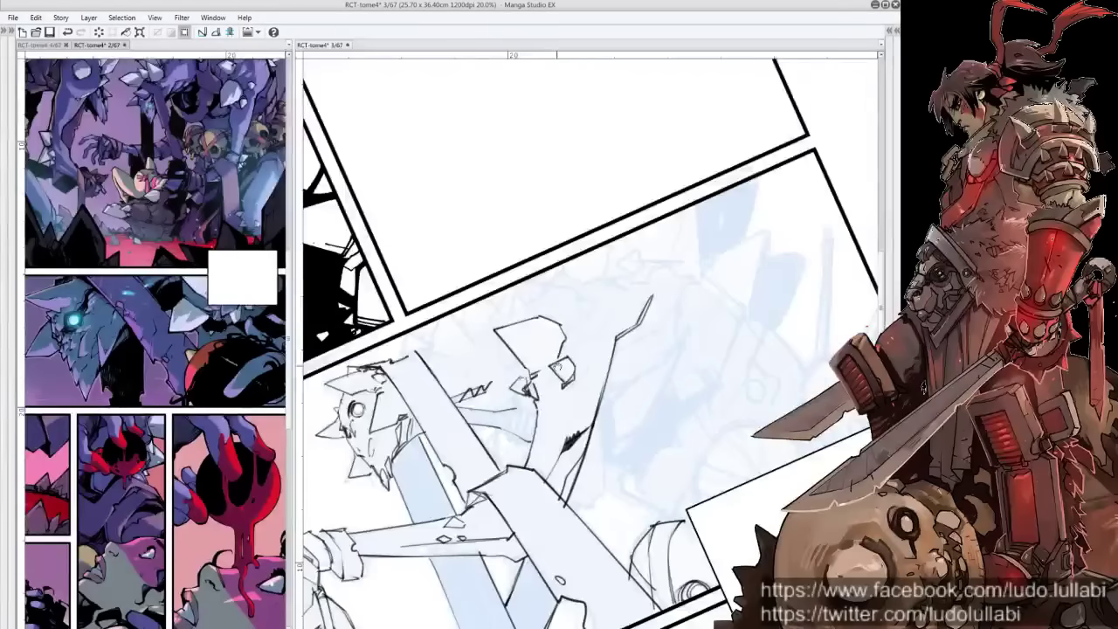
mouse_move(563, 349)
left_mouse_down()
mouse_move(608, 291)
mouse_move(586, 349)
left_mouse_up()
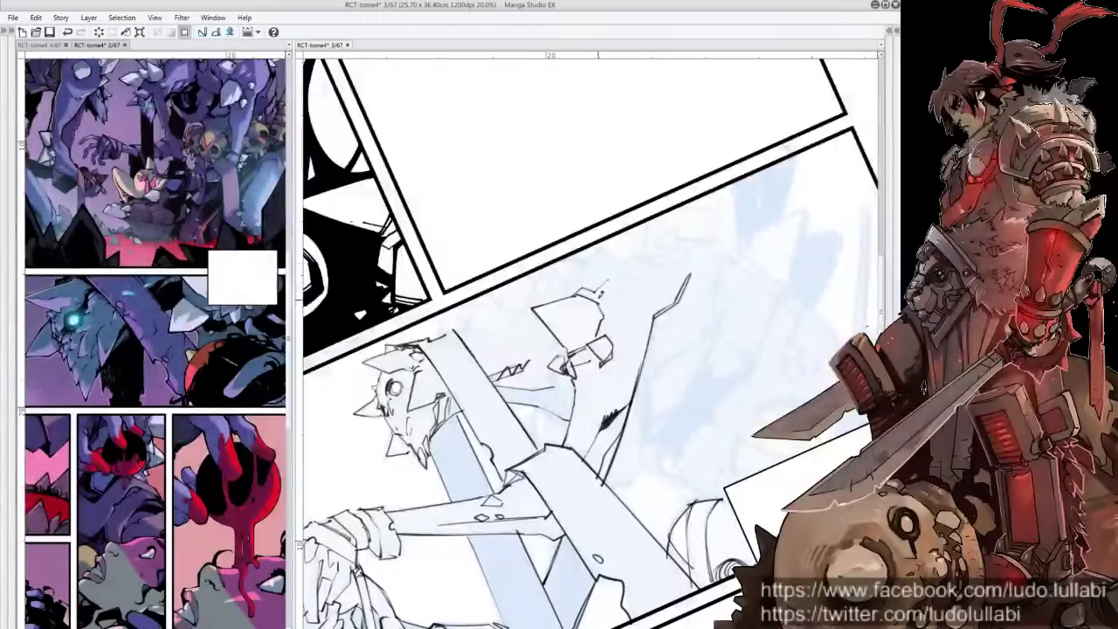
mouse_move(552, 260)
left_mouse_down()
mouse_move(570, 281)
mouse_move(590, 258)
left_mouse_up()
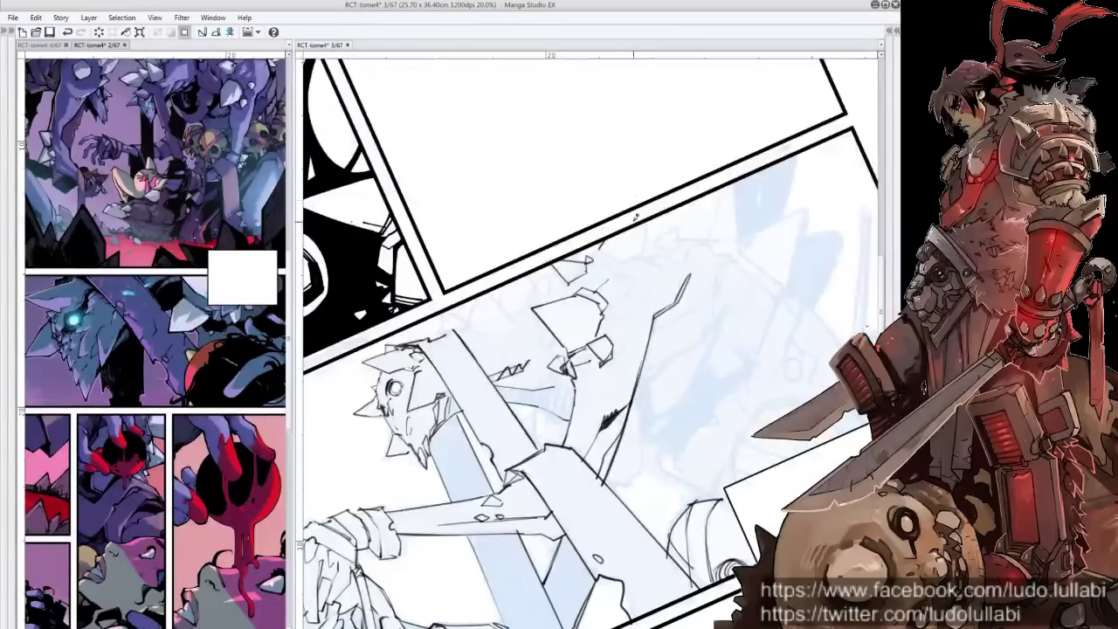
left_click_drag(647, 229, 541, 262)
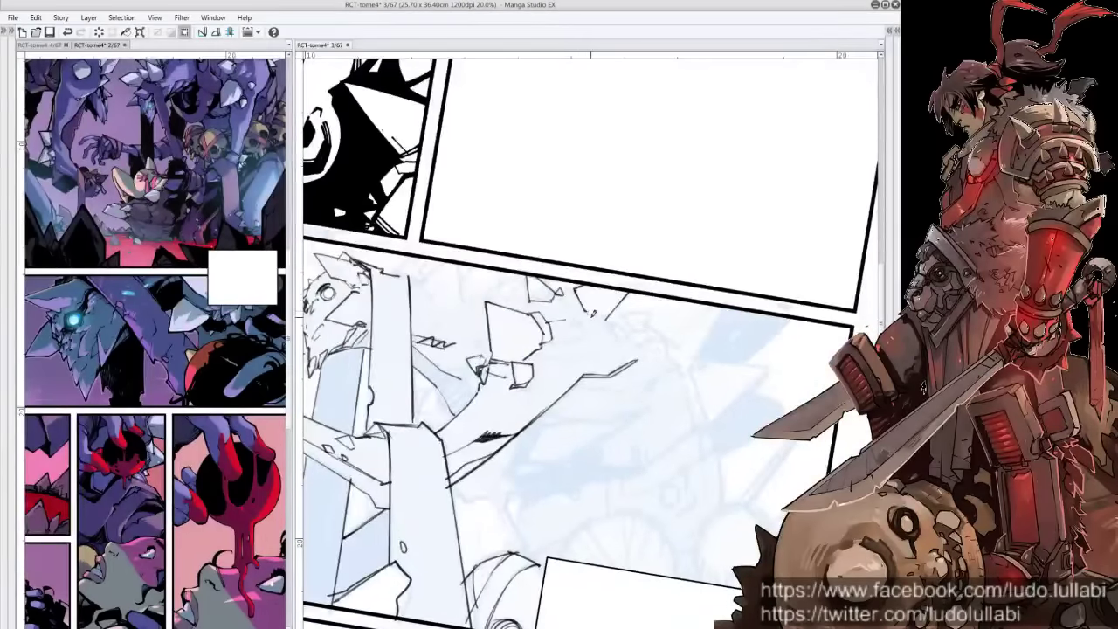
Ink small dark marks on the jagged debris shards below the diagonal panel border
mouse_move(570, 320)
left_mouse_down()
mouse_move(583, 343)
mouse_move(574, 323)
left_mouse_up()
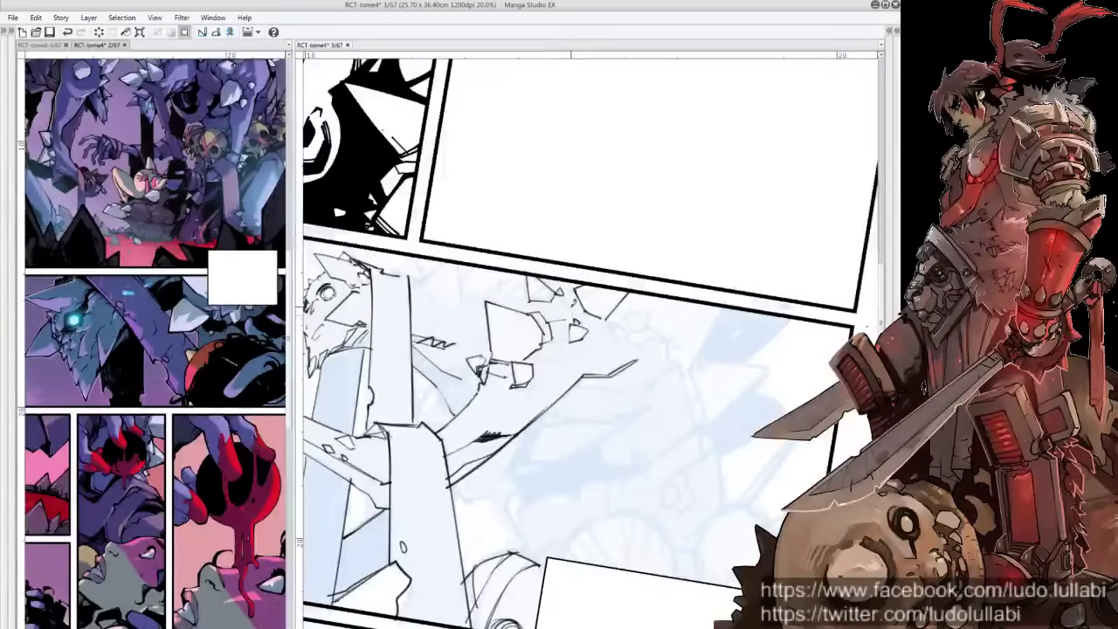
left_click_drag(487, 322, 478, 338)
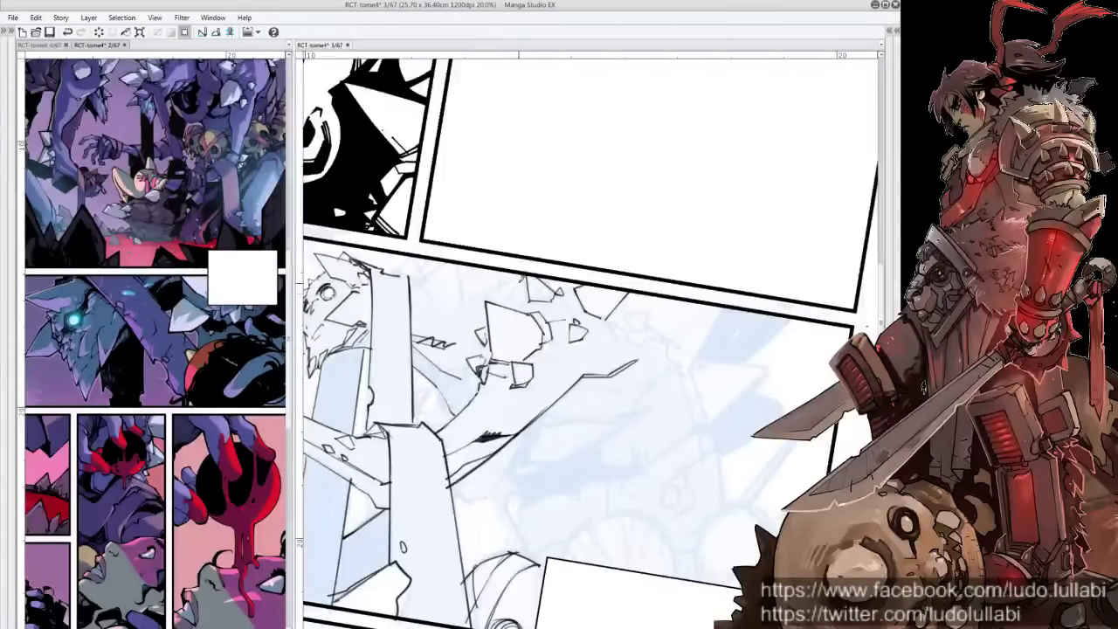
mouse_move(502, 280)
left_mouse_down()
mouse_move(498, 289)
mouse_move(632, 254)
mouse_move(580, 322)
mouse_move(585, 402)
left_mouse_up()
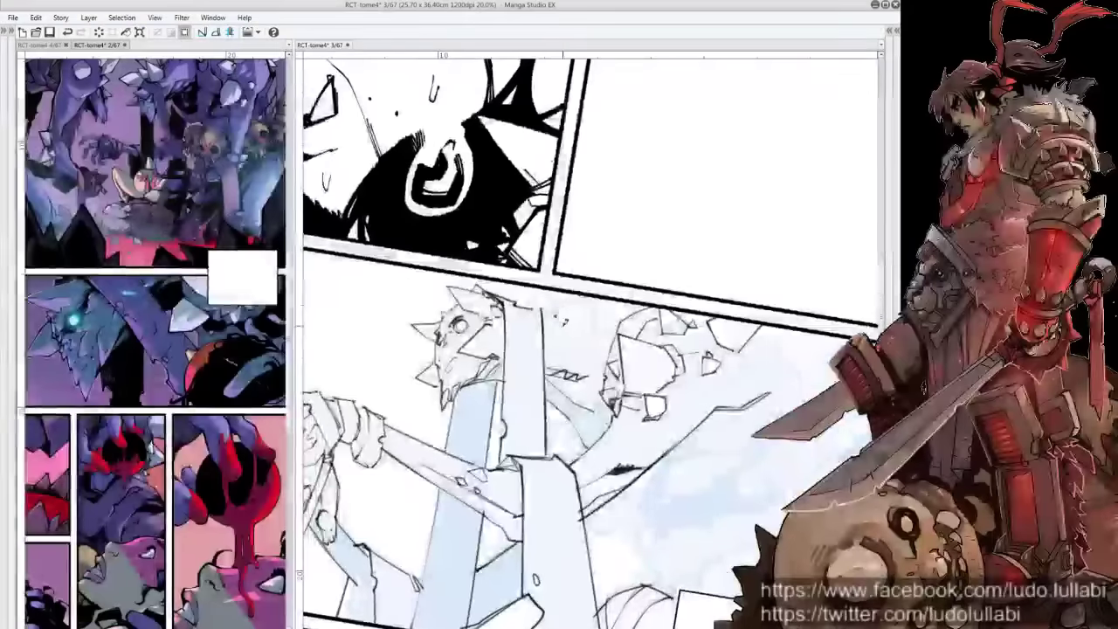
left_click_drag(557, 293, 594, 336)
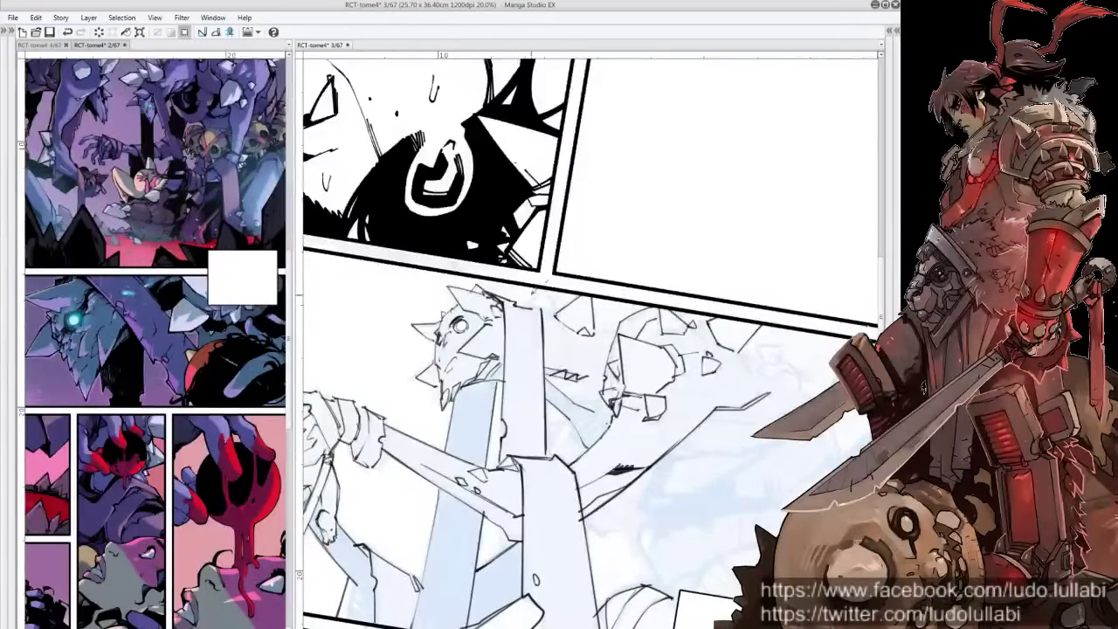
mouse_move(516, 292)
left_mouse_down()
mouse_move(527, 303)
mouse_move(519, 192)
left_mouse_up()
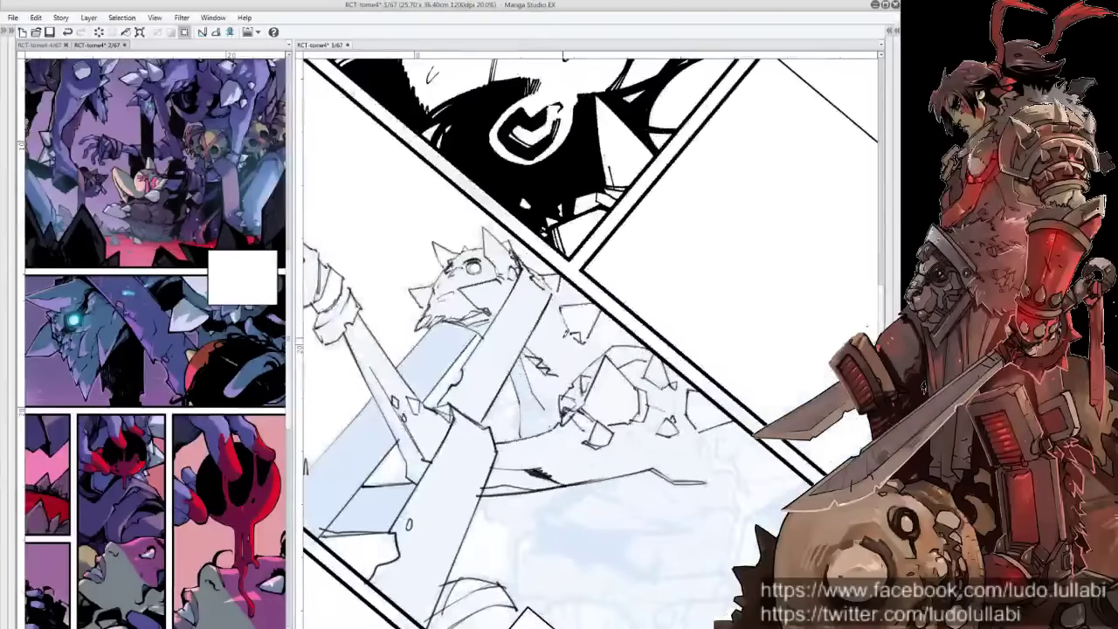
mouse_move(550, 284)
left_mouse_down()
mouse_move(573, 306)
mouse_move(610, 295)
mouse_move(597, 323)
left_mouse_up()
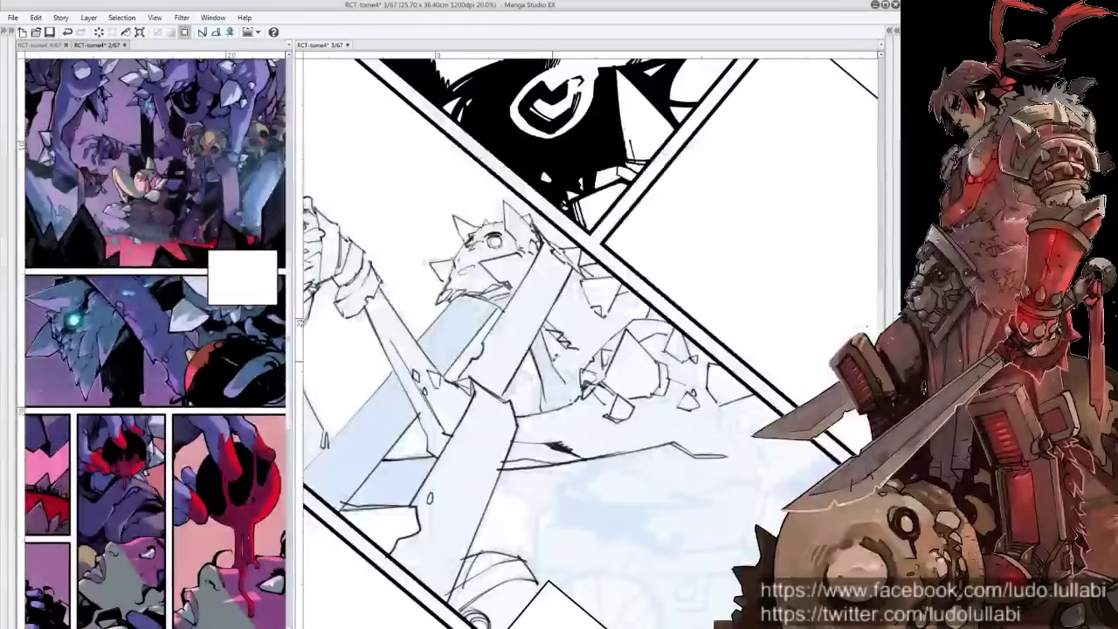
With the view tilted, pencil extra lines below the arm and a small crystal shape on the creature
mouse_move(539, 165)
left_mouse_down()
mouse_move(472, 184)
mouse_move(411, 227)
left_mouse_up()
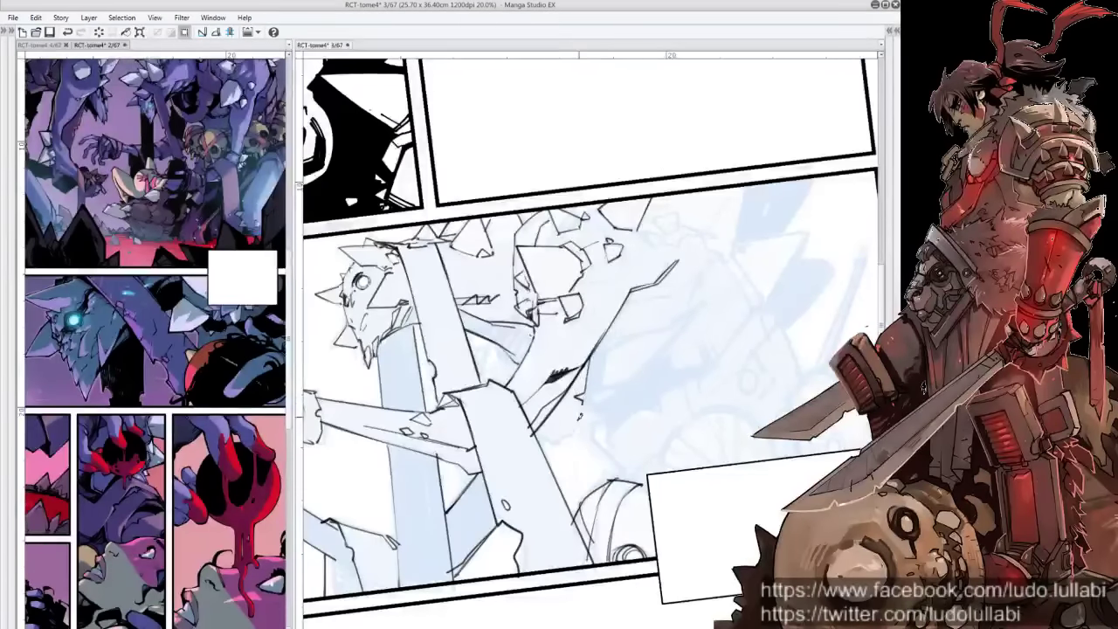
left_click_drag(505, 367, 575, 293)
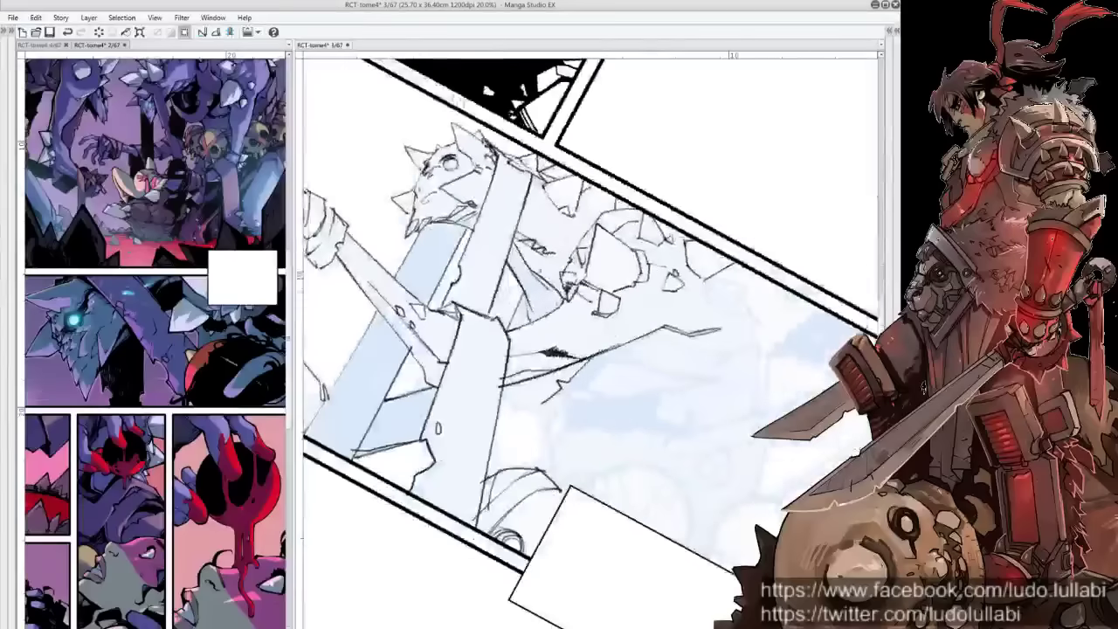
left_click_drag(498, 344, 450, 183)
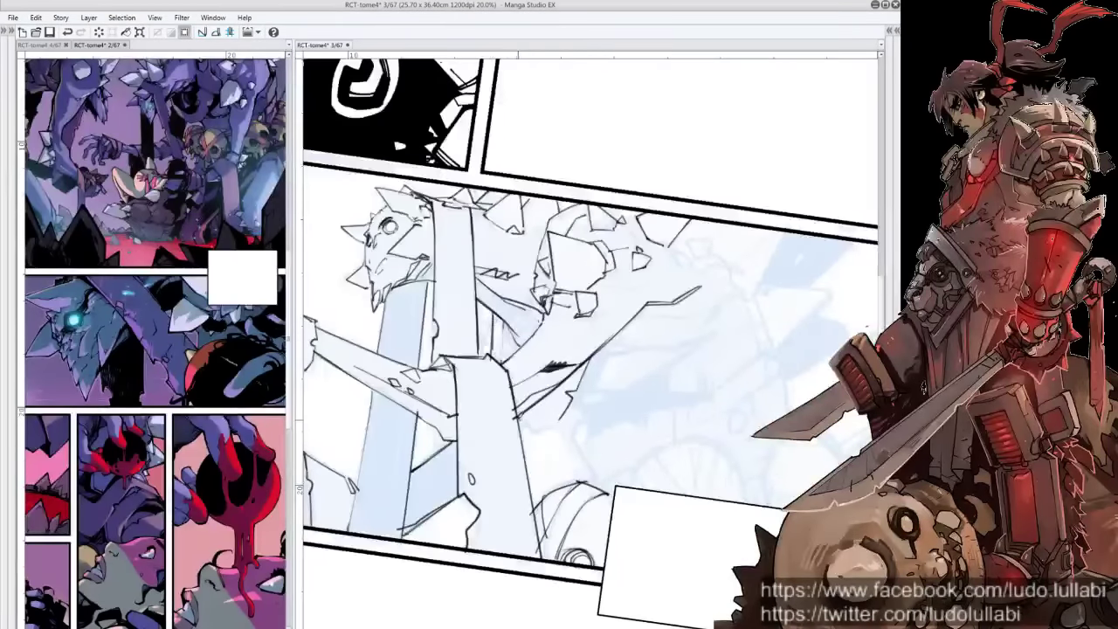
mouse_move(517, 411)
left_mouse_down()
mouse_move(546, 434)
mouse_move(624, 417)
mouse_move(629, 427)
left_mouse_up()
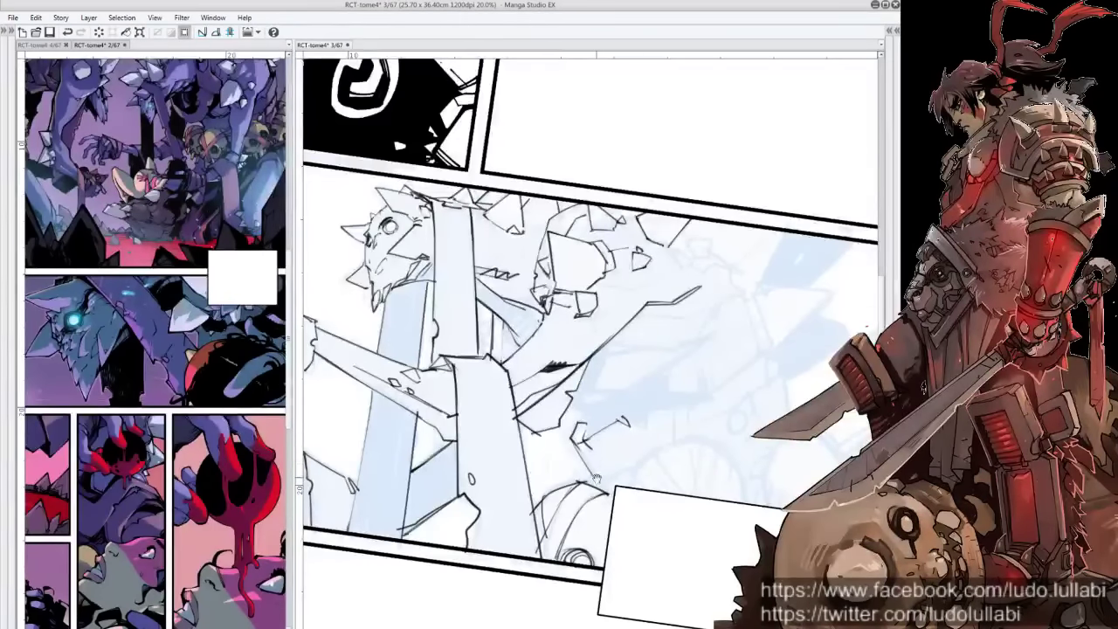
mouse_move(663, 448)
left_mouse_down()
mouse_move(594, 412)
mouse_move(515, 454)
left_mouse_up()
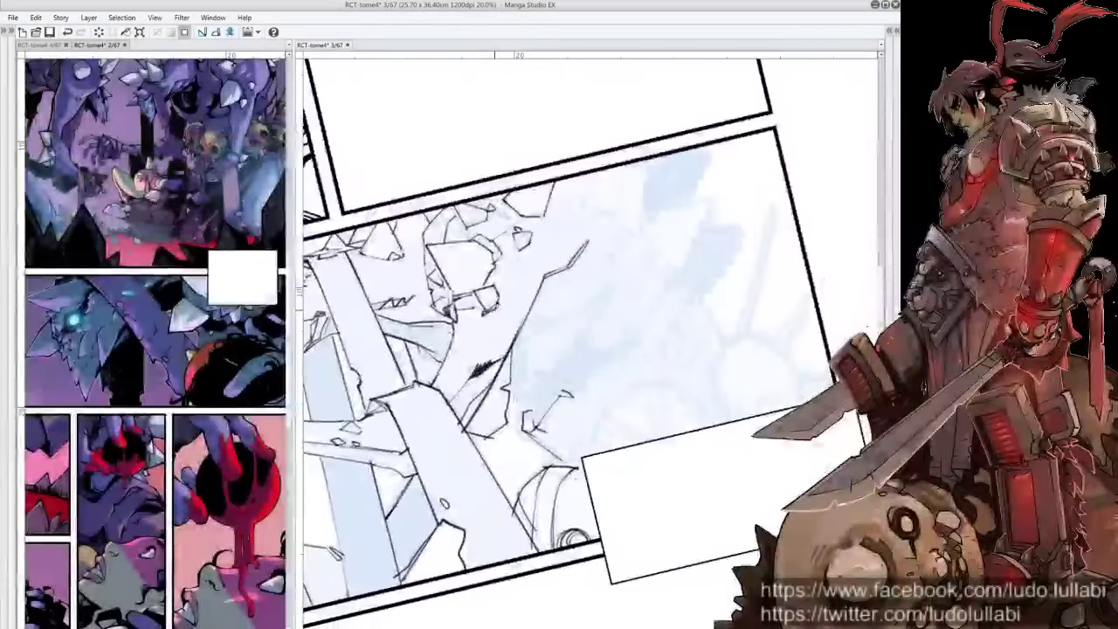
left_click_drag(559, 349, 572, 406)
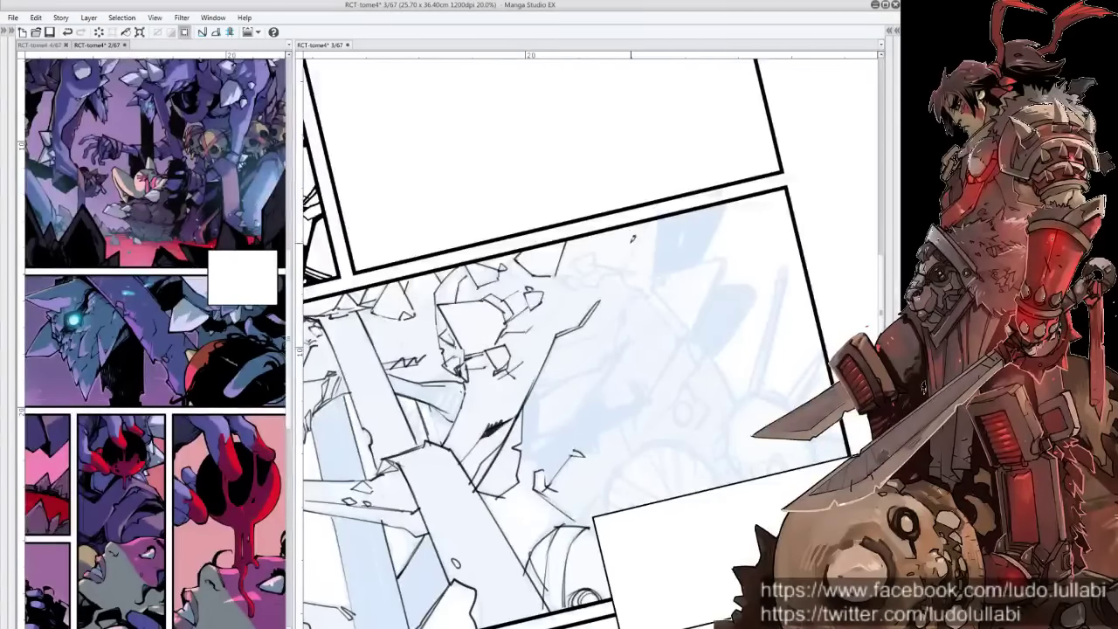
mouse_move(573, 264)
left_mouse_down()
mouse_move(584, 253)
mouse_move(594, 274)
mouse_move(564, 276)
left_mouse_up()
Rotate the view clockwise, pan along the panel, then reset the rotation to upright
key("asciicircum")
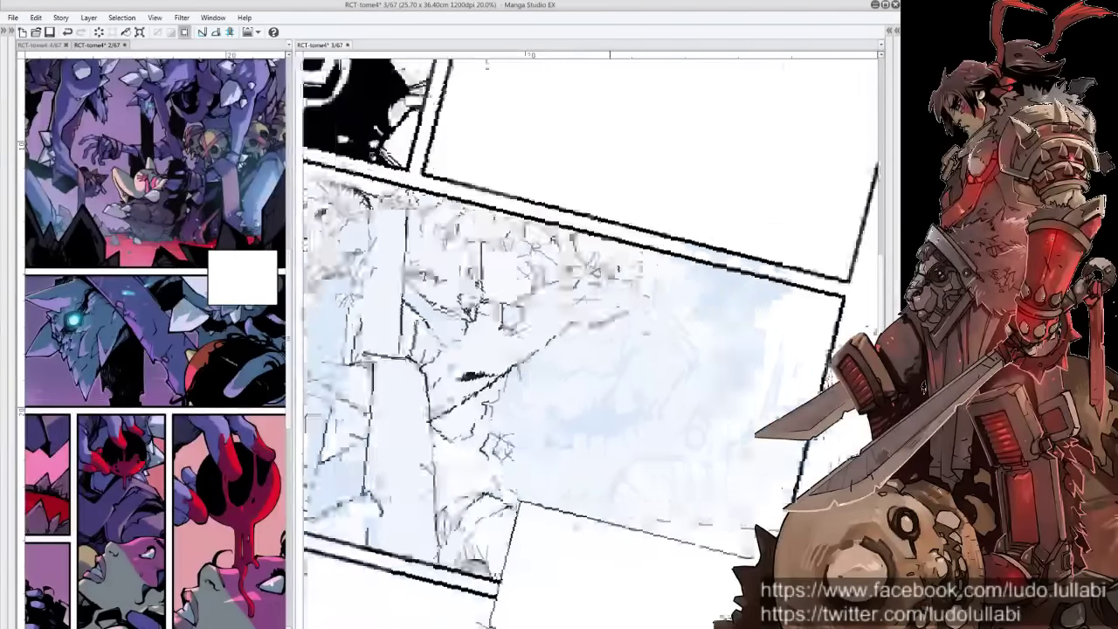
key("asciicircum")
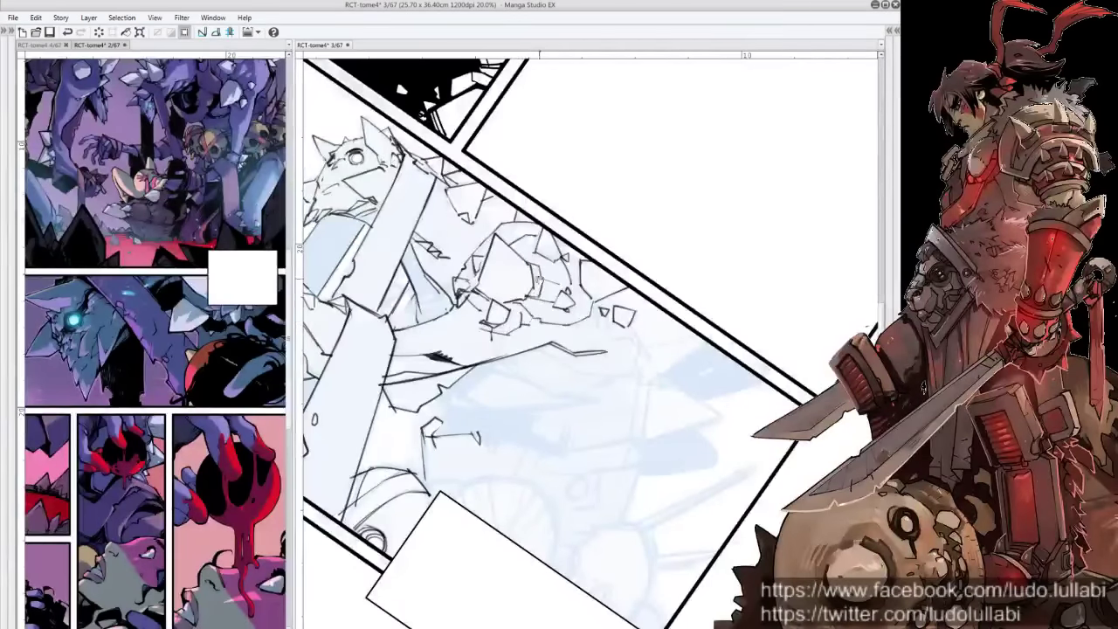
key("asciicircum")
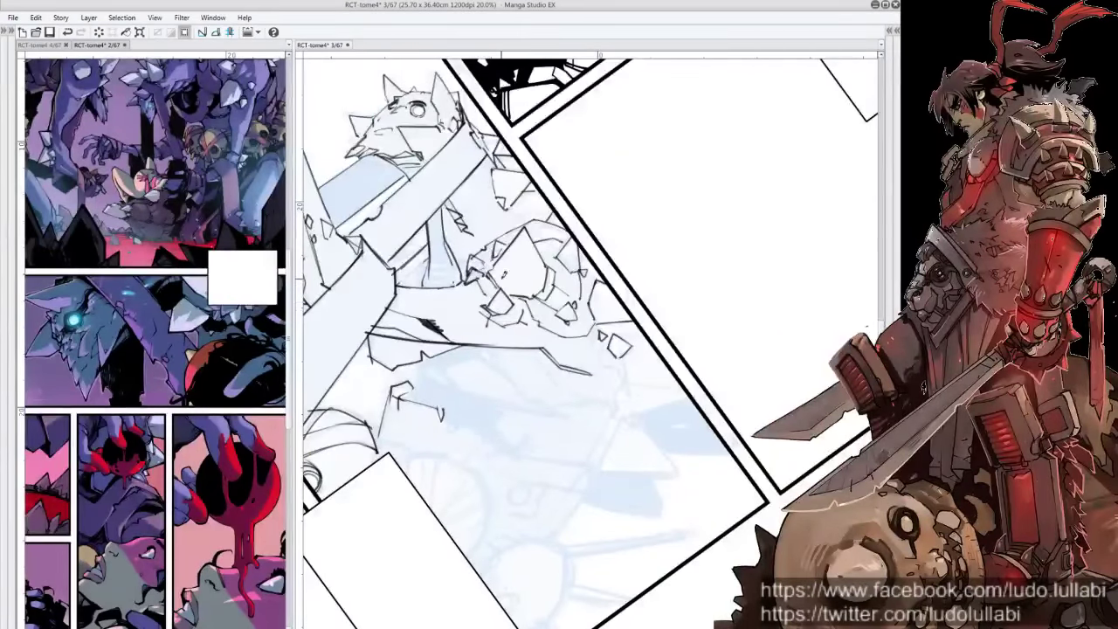
left_click_drag(502, 277, 450, 275)
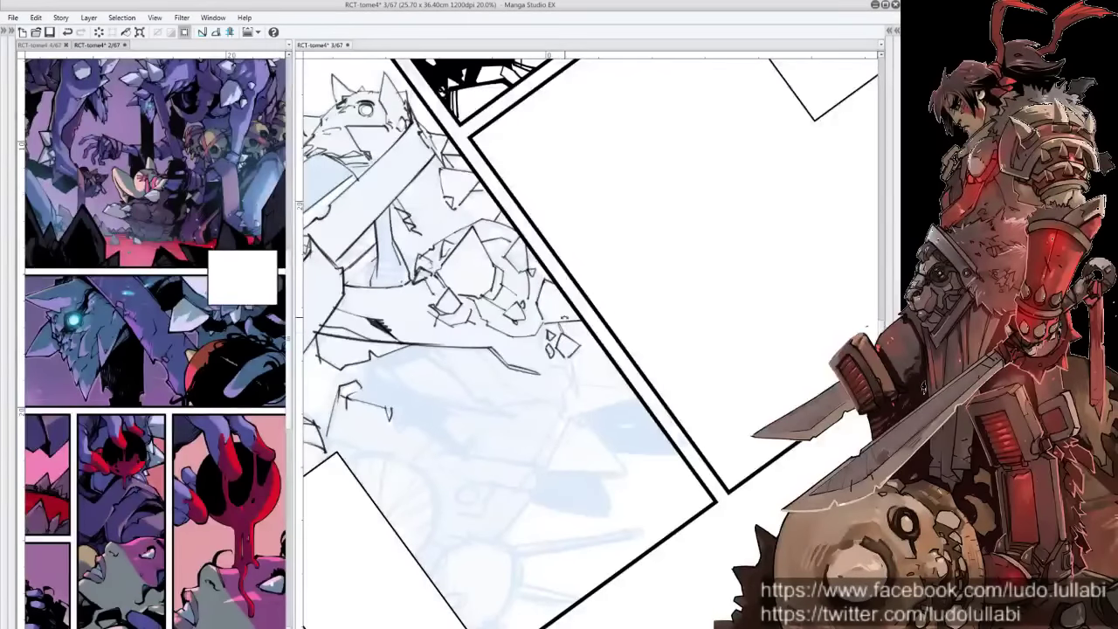
left_click_drag(531, 411, 529, 397)
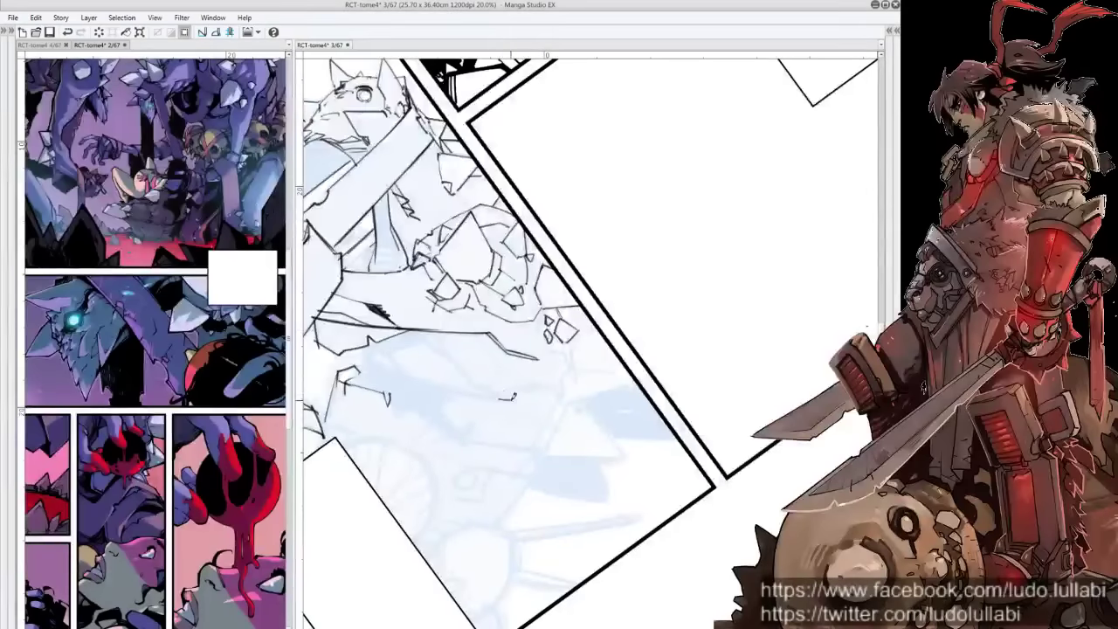
key("ctrl+@")
Ink the creature's eye more boldly on the recentered lower panel
left_click_drag(683, 275, 738, 250)
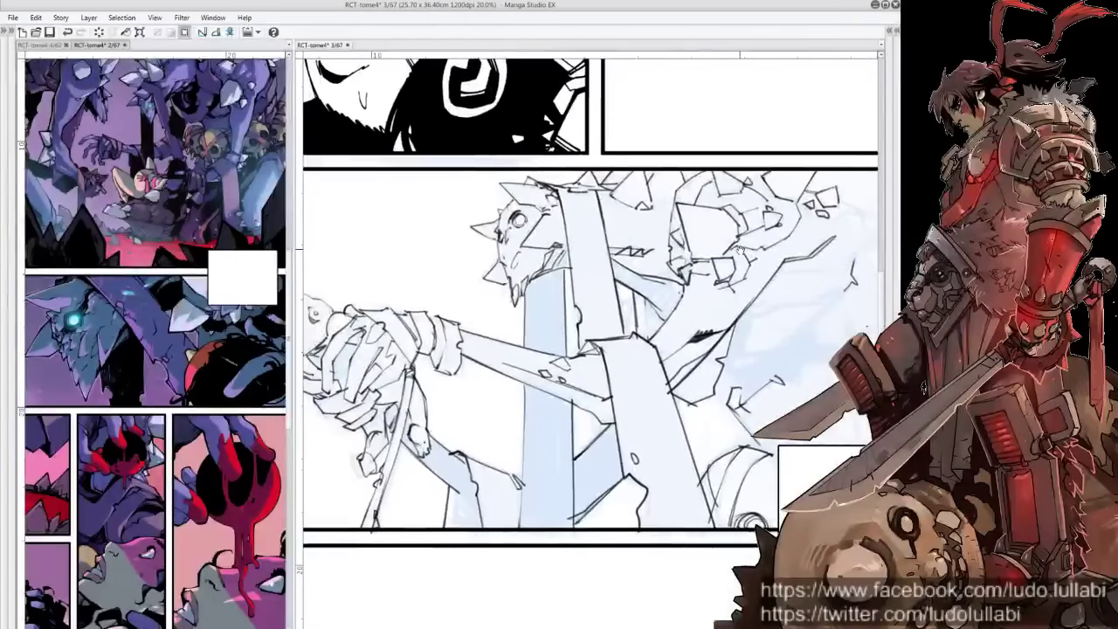
key("Tab")
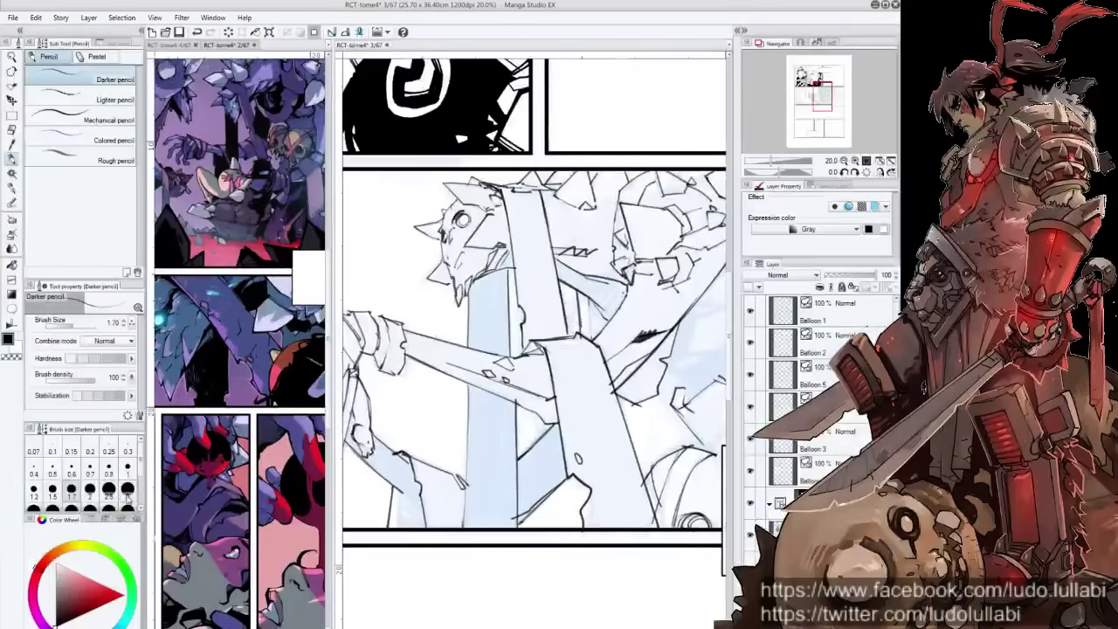
key("Tab")
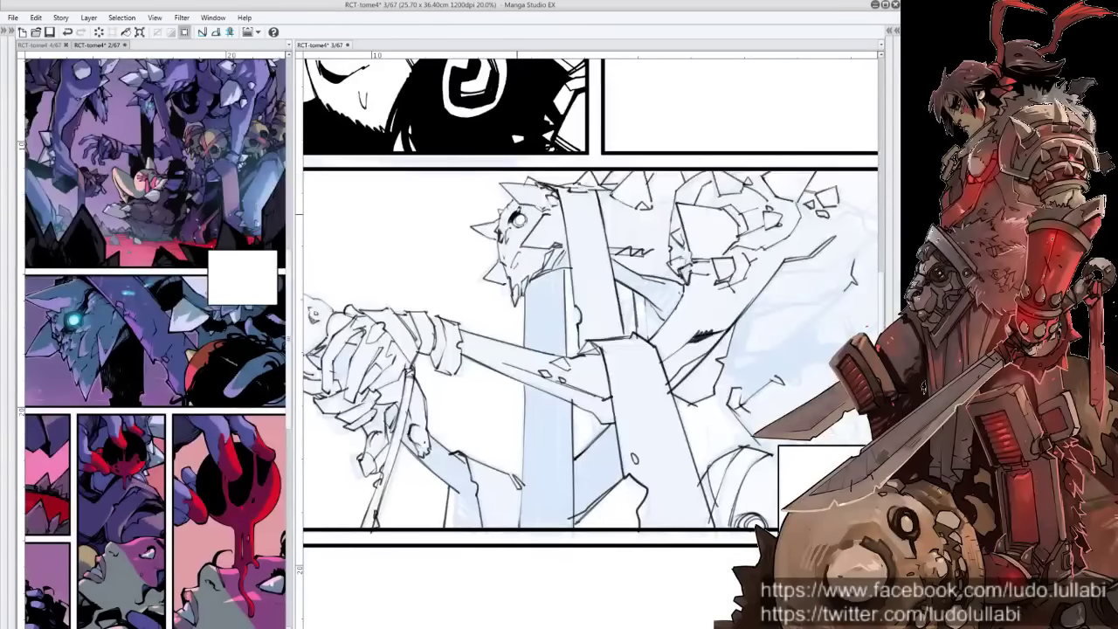
mouse_move(518, 214)
left_mouse_down()
mouse_move(515, 224)
mouse_move(531, 213)
left_mouse_up()
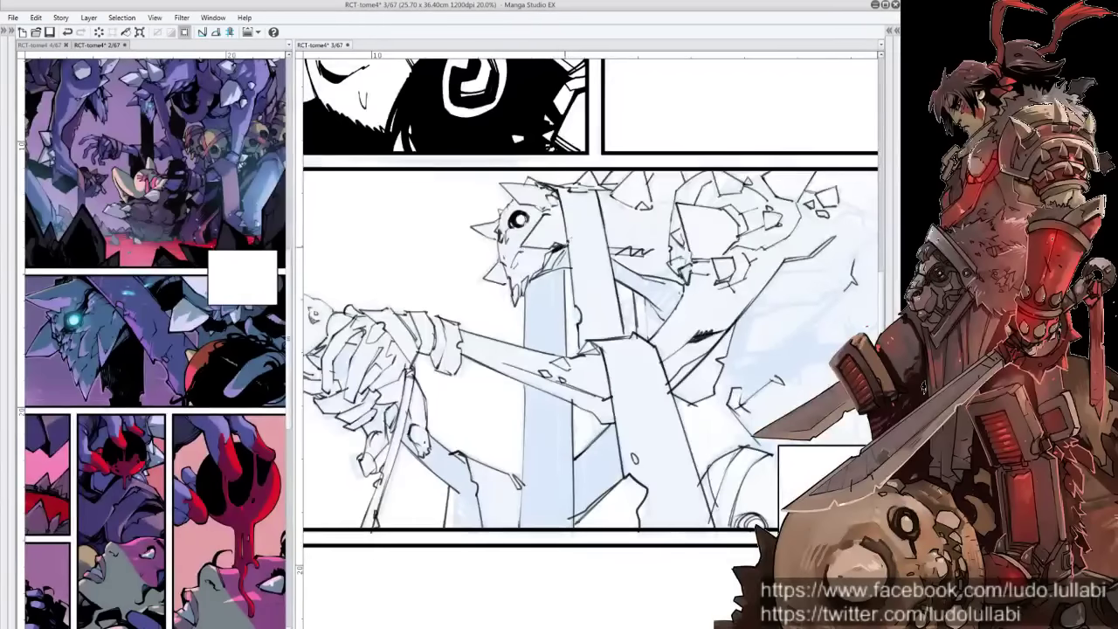
Fill the creature's open mouth with solid black ink
mouse_move(566, 243)
left_mouse_down()
mouse_move(547, 266)
mouse_move(557, 259)
mouse_move(557, 270)
mouse_move(533, 283)
mouse_move(526, 350)
left_mouse_up()
mouse_move(562, 262)
left_mouse_down()
mouse_move(534, 292)
mouse_move(548, 288)
mouse_move(561, 333)
mouse_move(545, 328)
left_mouse_up()
left_click_drag(541, 287, 531, 328)
mouse_move(536, 293)
left_mouse_down()
mouse_move(529, 330)
mouse_move(513, 312)
mouse_move(535, 339)
mouse_move(539, 330)
mouse_move(517, 311)
mouse_move(540, 327)
mouse_move(527, 325)
left_mouse_up()
Outline the sword blade's edges and fill it solid black, closing the white gaps
mouse_move(402, 456)
left_mouse_down()
mouse_move(482, 341)
mouse_move(426, 412)
left_mouse_up()
mouse_move(480, 340)
left_mouse_down()
mouse_move(509, 381)
mouse_move(449, 468)
mouse_move(477, 424)
left_mouse_up()
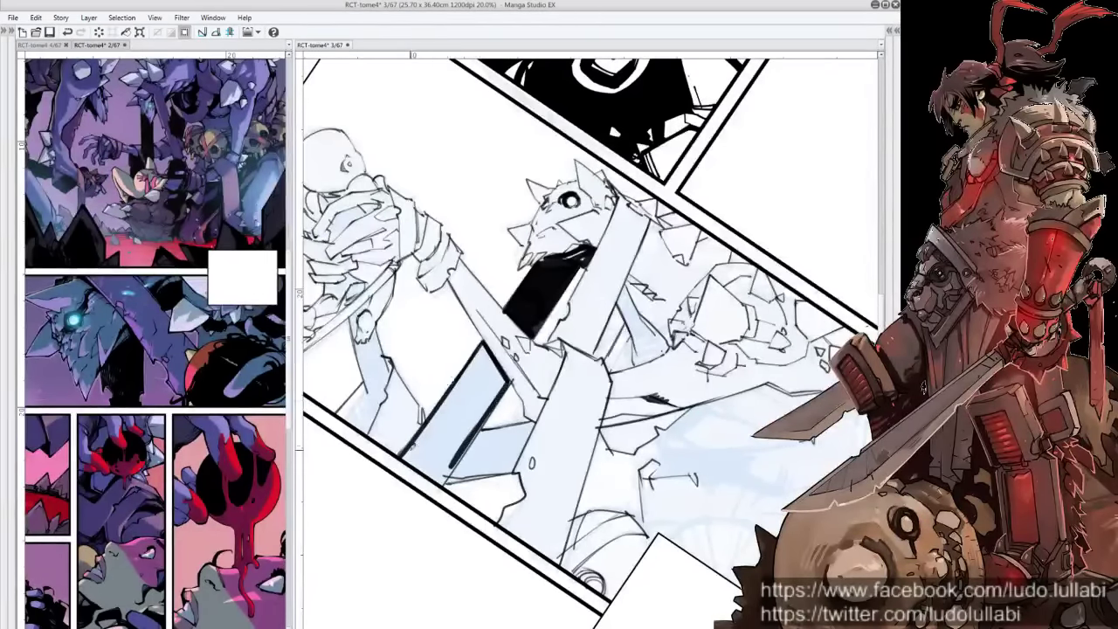
mouse_move(409, 452)
left_mouse_down()
mouse_move(471, 369)
mouse_move(486, 374)
left_mouse_up()
mouse_move(436, 463)
left_mouse_down()
mouse_move(484, 390)
mouse_move(497, 395)
mouse_move(454, 384)
left_mouse_up()
left_click_drag(432, 421, 480, 330)
left_click_drag(512, 384, 476, 335)
mouse_move(479, 391)
left_mouse_down()
mouse_move(505, 353)
mouse_move(482, 356)
mouse_move(486, 340)
left_mouse_up()
mouse_move(494, 395)
left_mouse_down()
mouse_move(510, 375)
mouse_move(499, 353)
mouse_move(536, 419)
left_mouse_up()
left_click_drag(482, 498, 493, 494)
Touch up the blade's bottom, hatch shading to its right, and darken the sword crossing
key("ctrl+@")
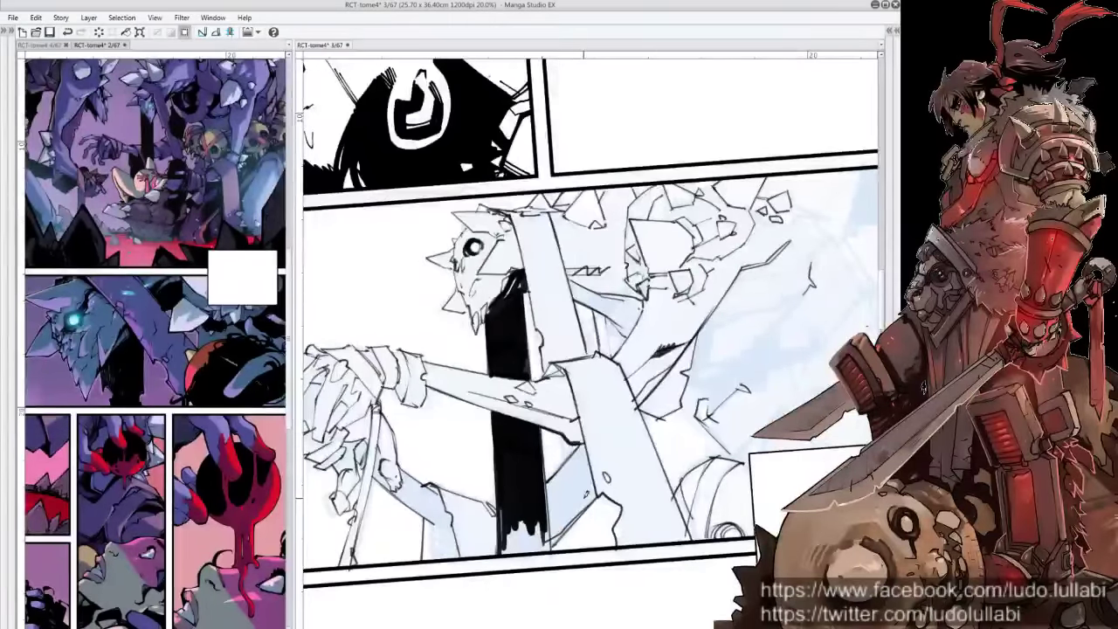
left_click_drag(524, 367, 577, 238)
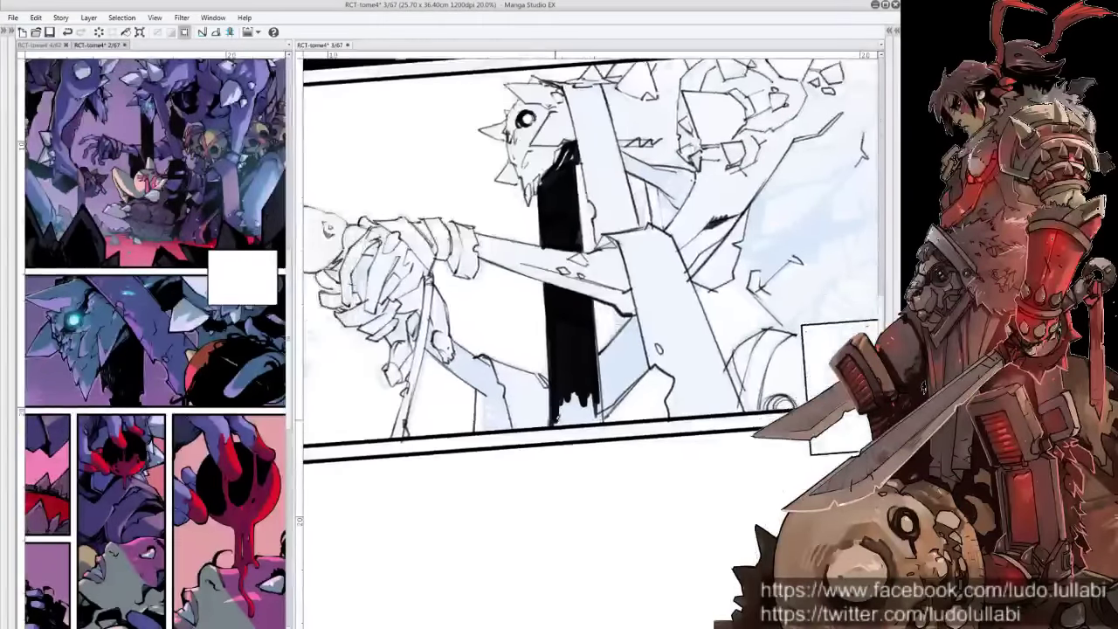
mouse_move(557, 415)
left_mouse_down()
mouse_move(595, 422)
mouse_move(611, 410)
mouse_move(606, 394)
mouse_move(569, 389)
mouse_move(561, 418)
left_mouse_up()
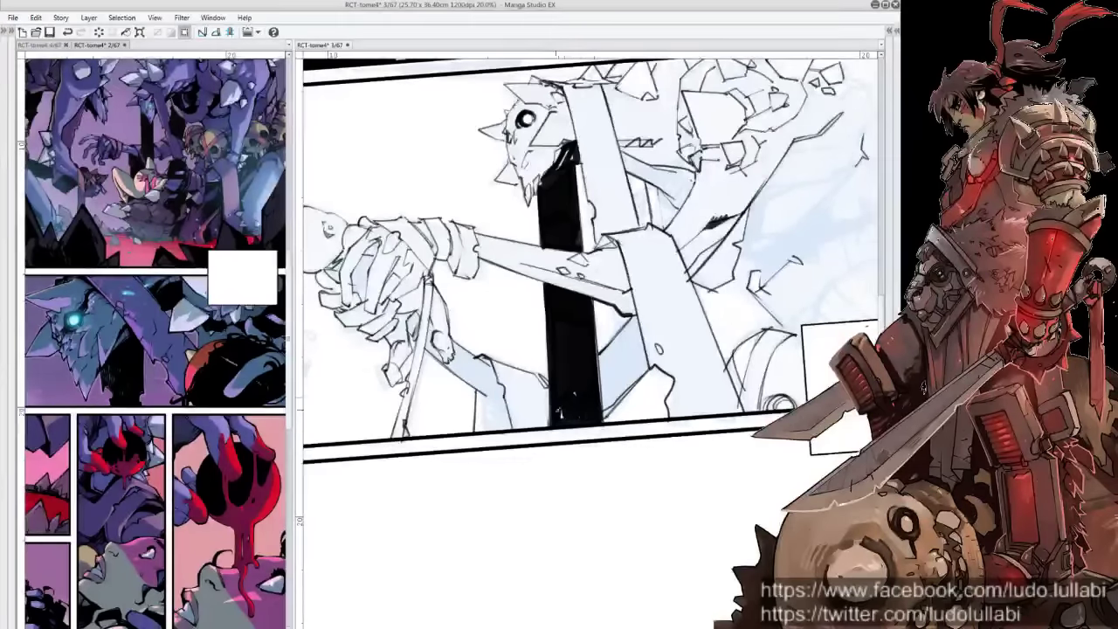
left_click_drag(597, 365, 641, 294)
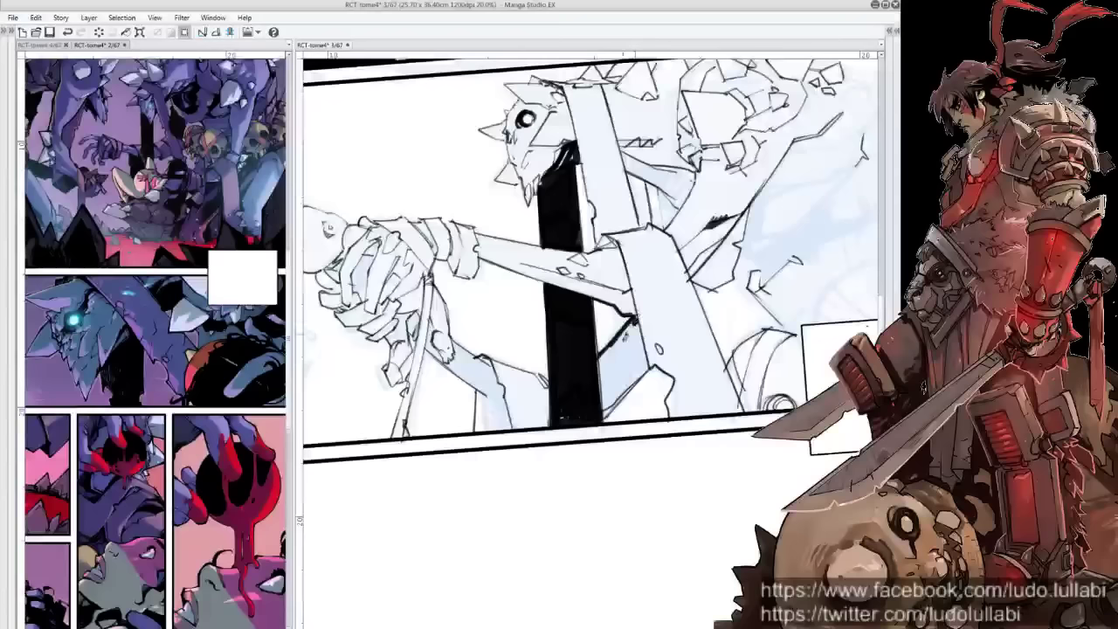
left_click_drag(595, 386, 643, 304)
left_click_drag(631, 358, 646, 322)
mouse_move(596, 408)
left_mouse_down()
mouse_move(650, 360)
mouse_move(640, 323)
mouse_move(636, 360)
mouse_move(655, 349)
left_mouse_up()
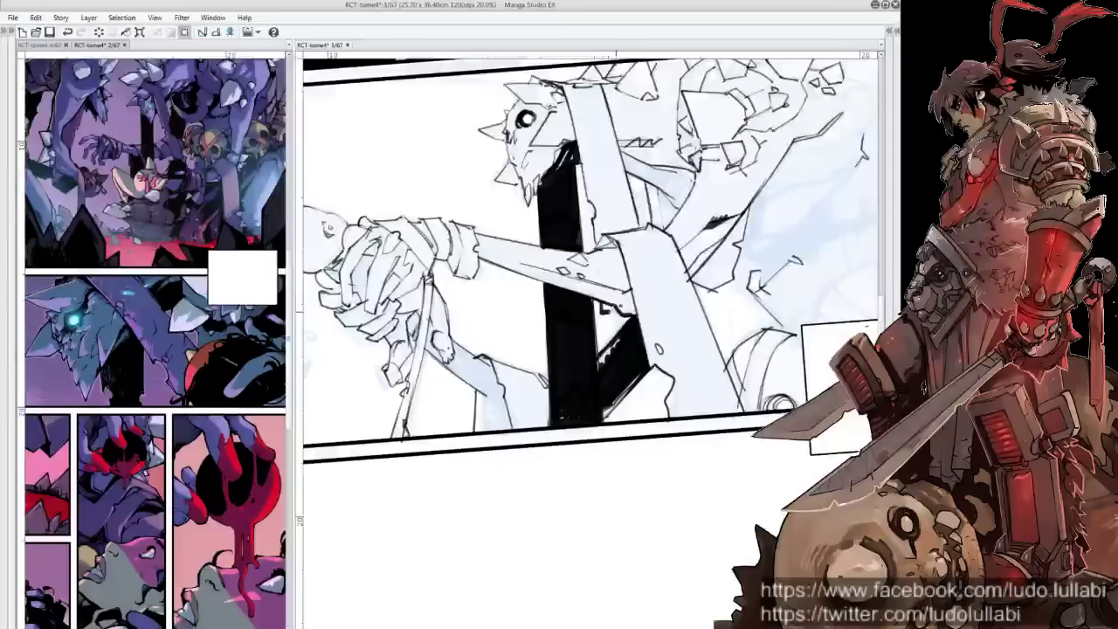
left_click_drag(610, 313, 616, 297)
left_click_drag(592, 252, 622, 229)
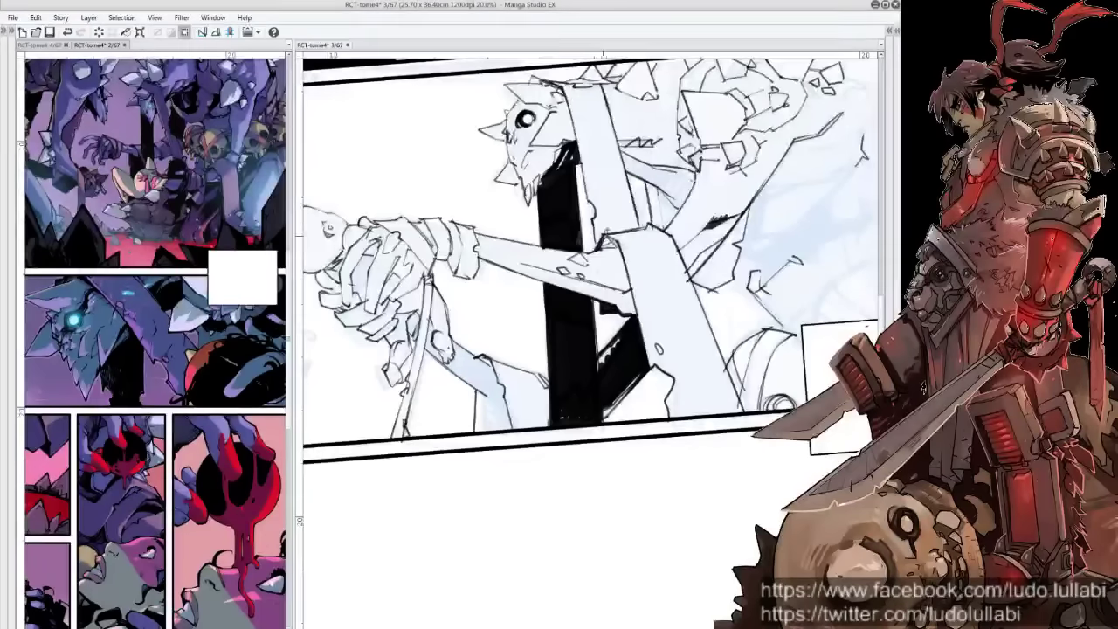
left_click_drag(611, 287, 631, 239)
Fill black shadow beside the gripping hands and refine ink around the hand and hilt
scroll(590, 288, "up", 2)
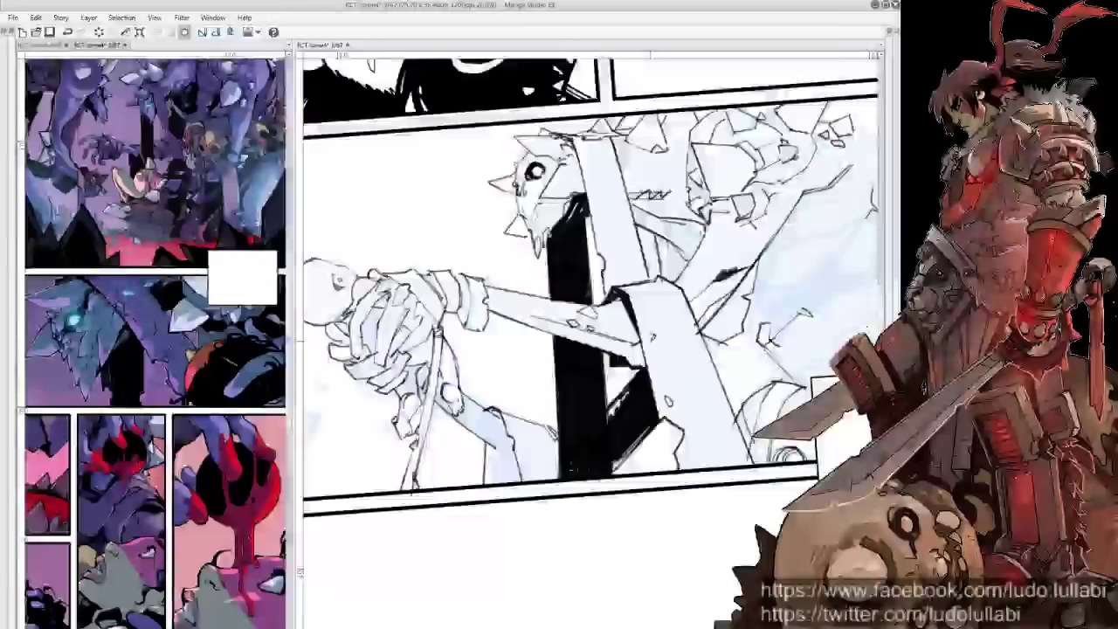
scroll(532, 393, "up", 1)
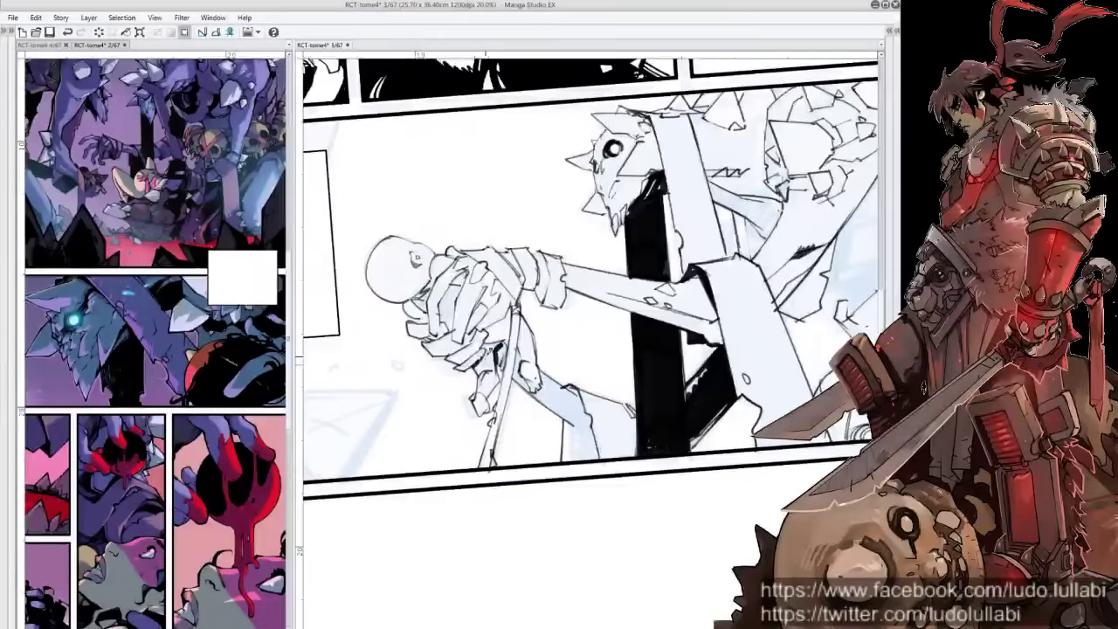
mouse_move(485, 365)
left_mouse_down()
mouse_move(488, 339)
mouse_move(503, 343)
mouse_move(504, 357)
mouse_move(507, 339)
mouse_move(517, 367)
mouse_move(515, 334)
left_mouse_up()
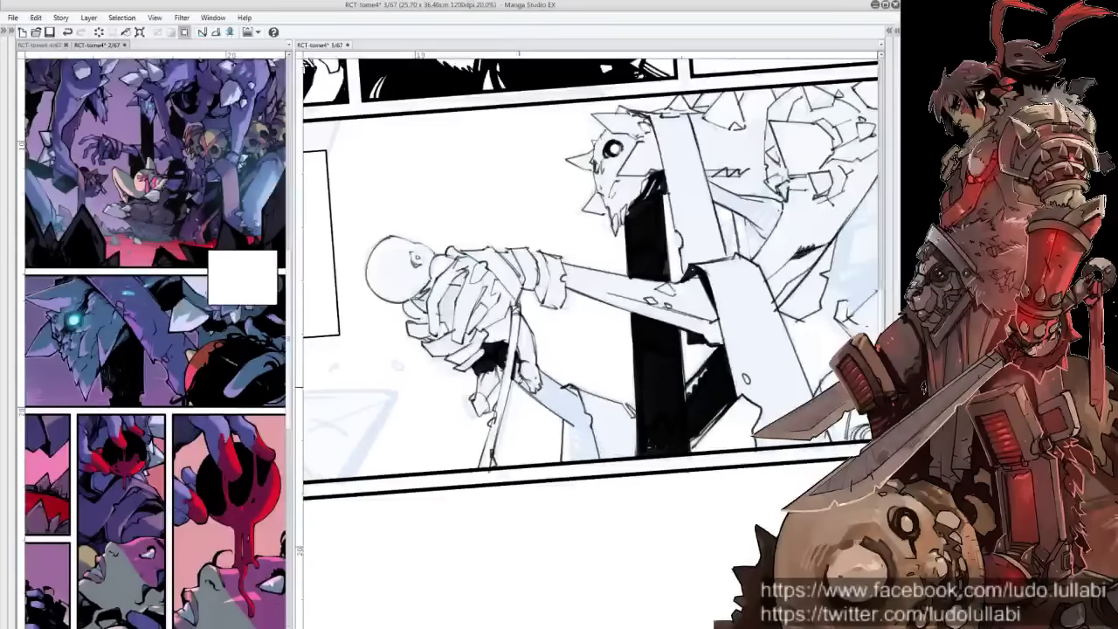
mouse_move(519, 373)
left_mouse_down()
mouse_move(522, 391)
mouse_move(538, 393)
left_mouse_up()
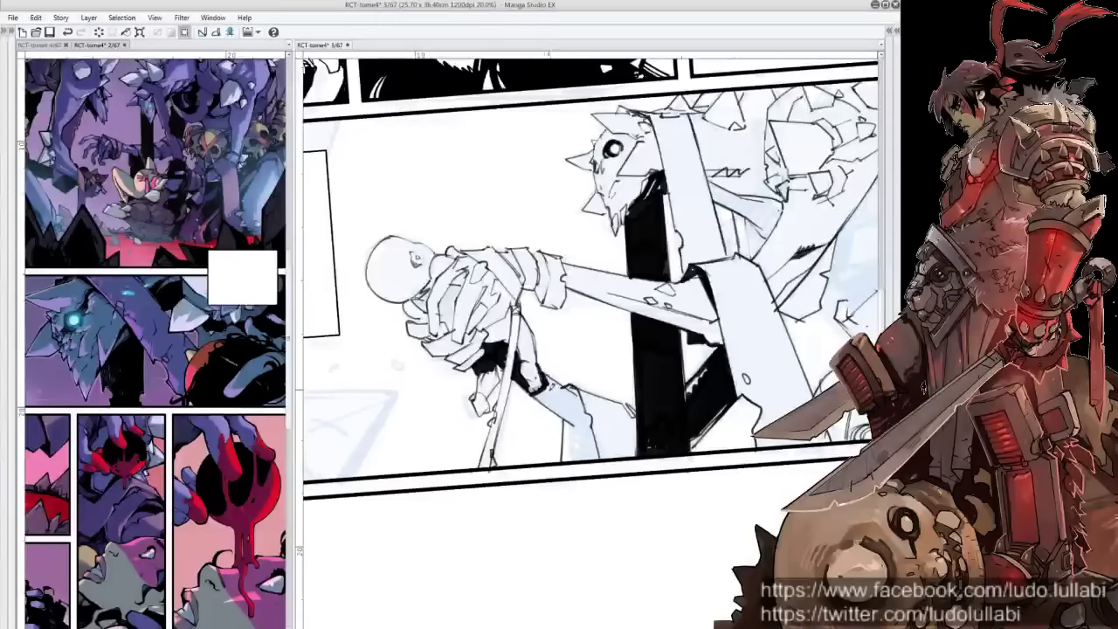
Ink a dark diagonal shadow and short hatch strokes below the hand
mouse_move(559, 386)
left_mouse_down()
mouse_move(584, 405)
mouse_move(582, 426)
mouse_move(580, 412)
left_mouse_up()
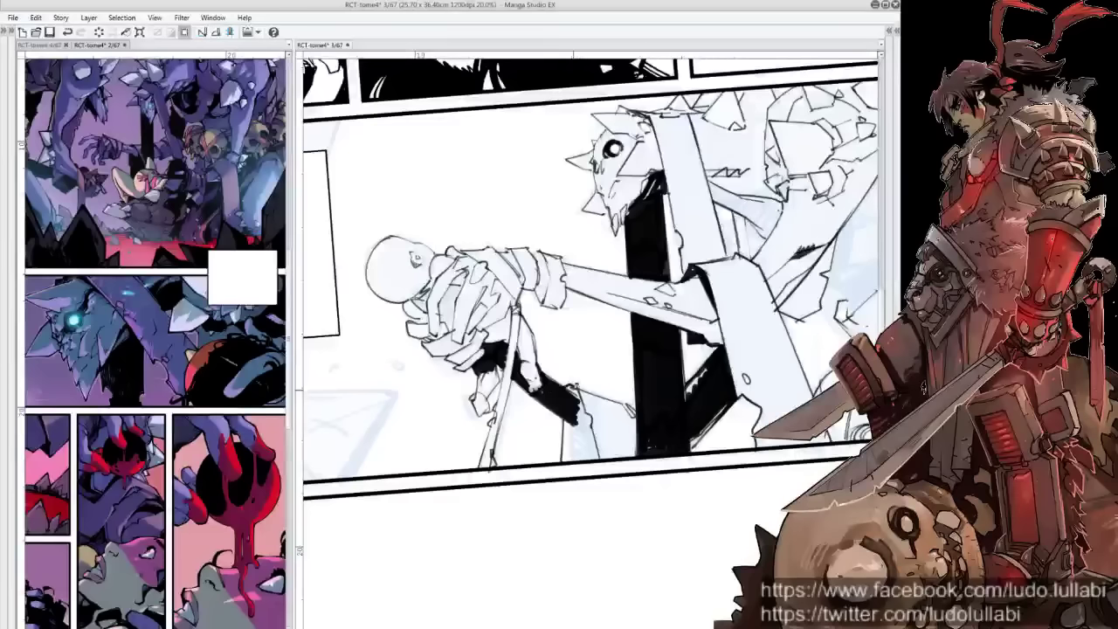
left_click_drag(583, 393, 567, 461)
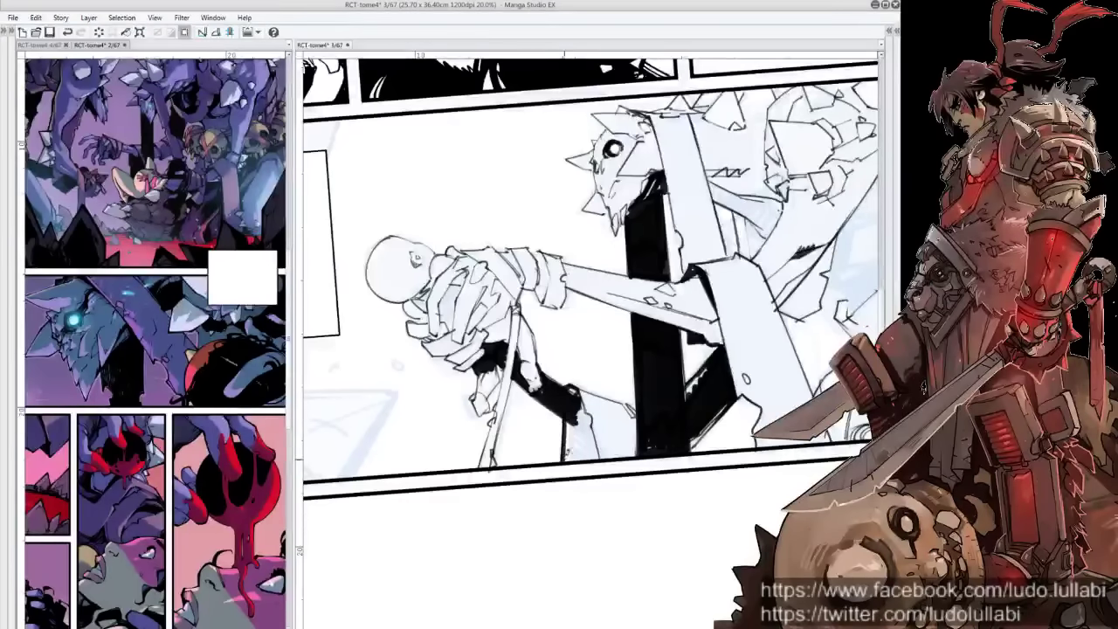
left_click_drag(566, 421, 568, 459)
mouse_move(583, 402)
left_mouse_down()
mouse_move(559, 462)
mouse_move(575, 395)
mouse_move(592, 458)
left_mouse_up()
mouse_move(580, 451)
left_mouse_down()
mouse_move(568, 462)
mouse_move(591, 455)
left_mouse_up()
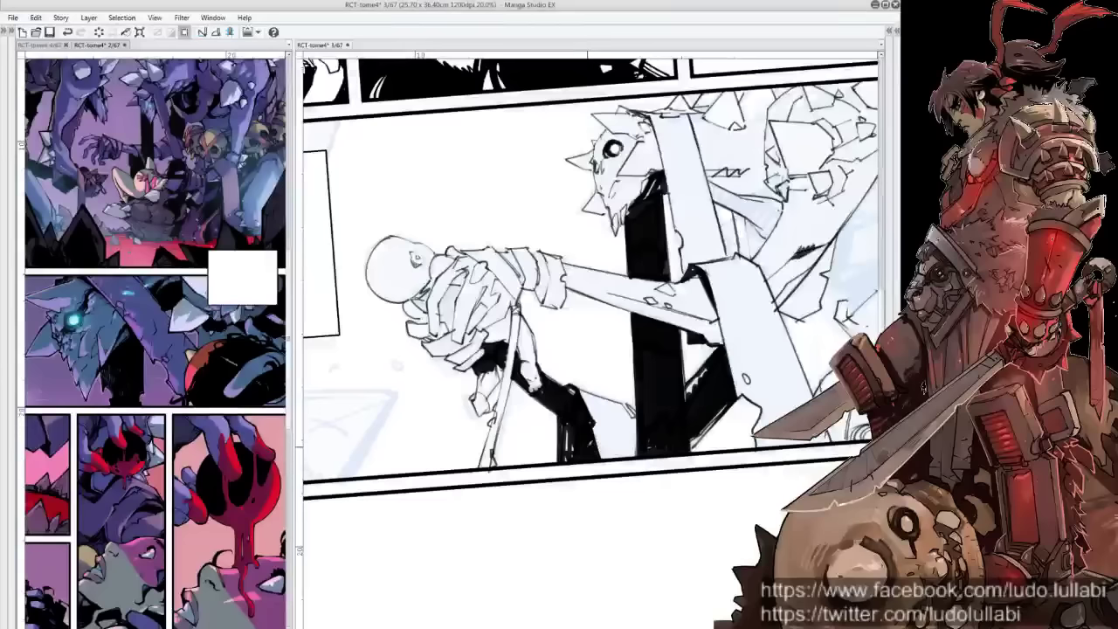
left_click_drag(576, 288, 648, 336)
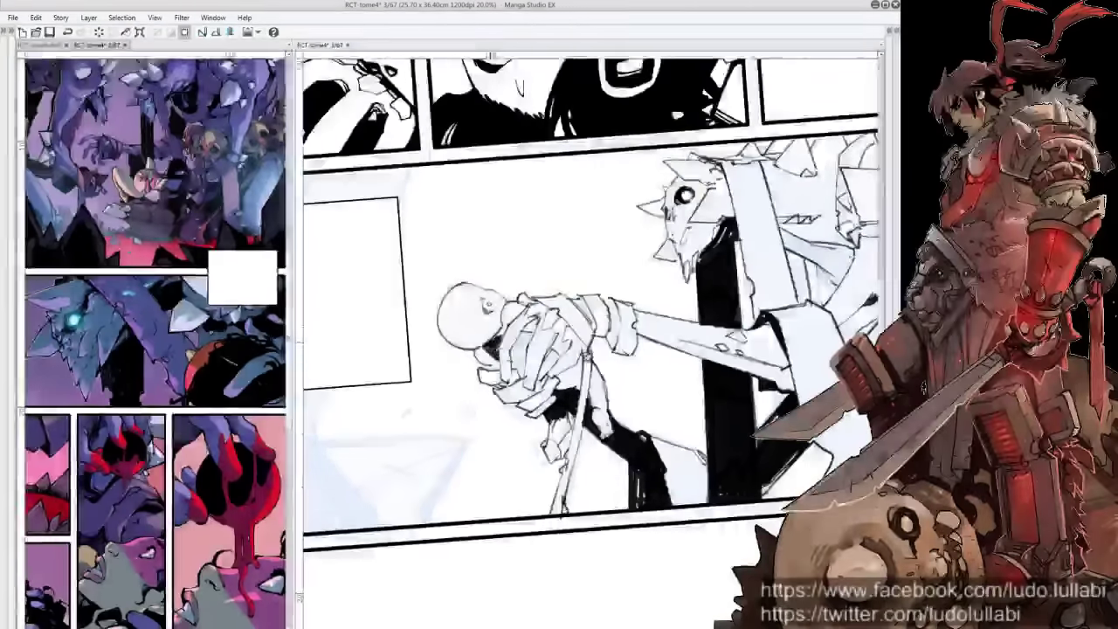
Hatch dark ink over the gripping hand and add small strokes near the arm
mouse_move(513, 358)
left_mouse_down()
mouse_move(521, 325)
mouse_move(536, 325)
left_mouse_up()
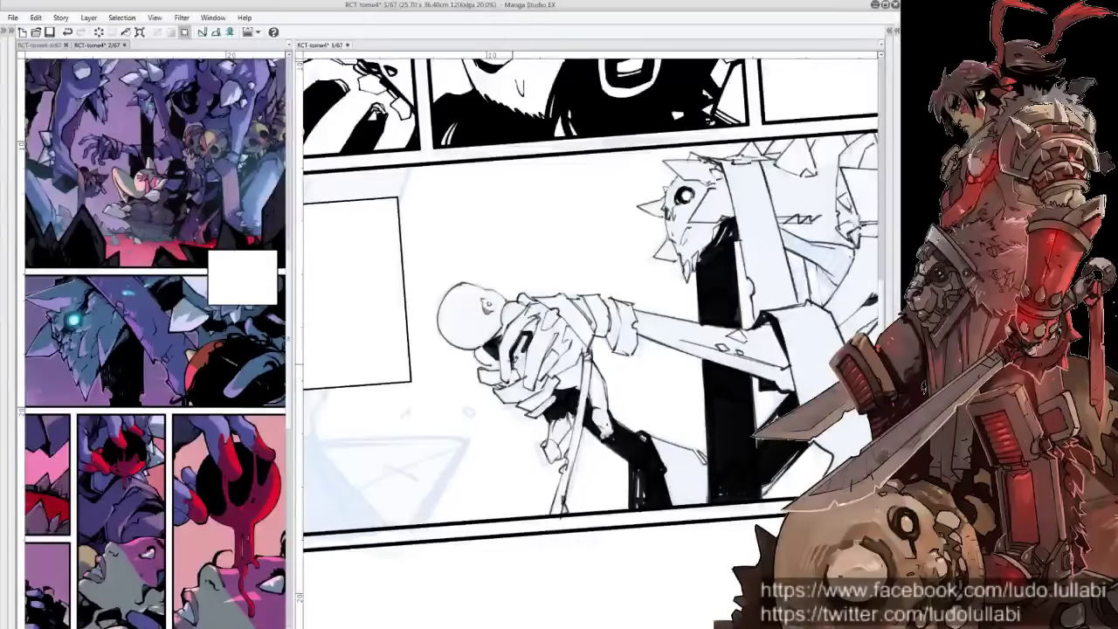
mouse_move(523, 379)
left_mouse_down()
mouse_move(522, 335)
mouse_move(515, 349)
mouse_move(485, 342)
mouse_move(502, 357)
left_mouse_up()
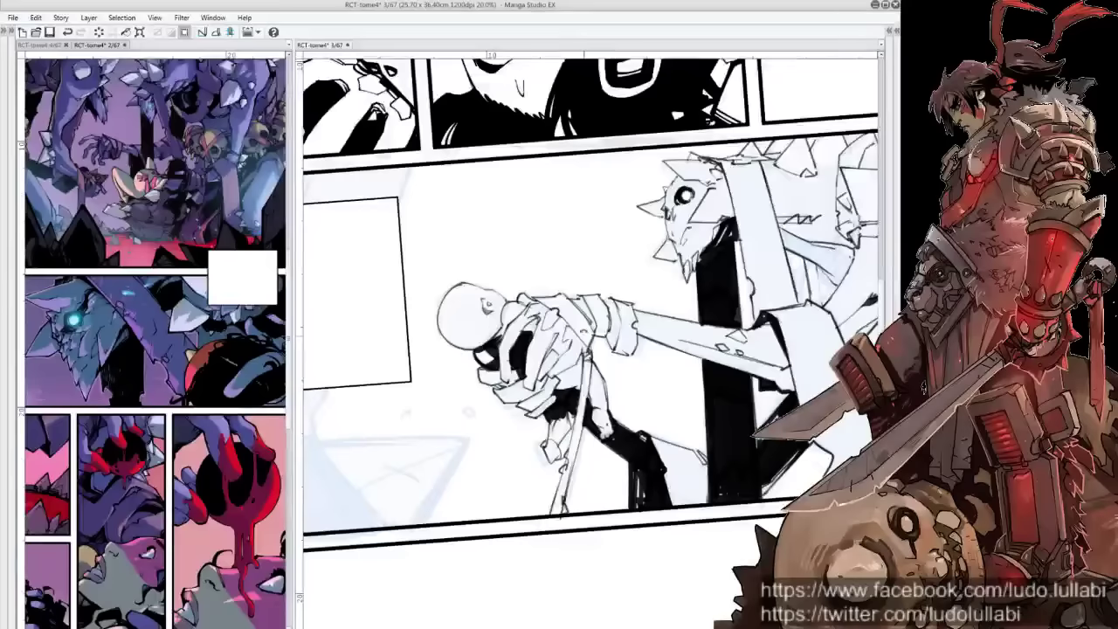
mouse_move(612, 262)
left_mouse_down()
mouse_move(524, 393)
mouse_move(542, 411)
left_mouse_up()
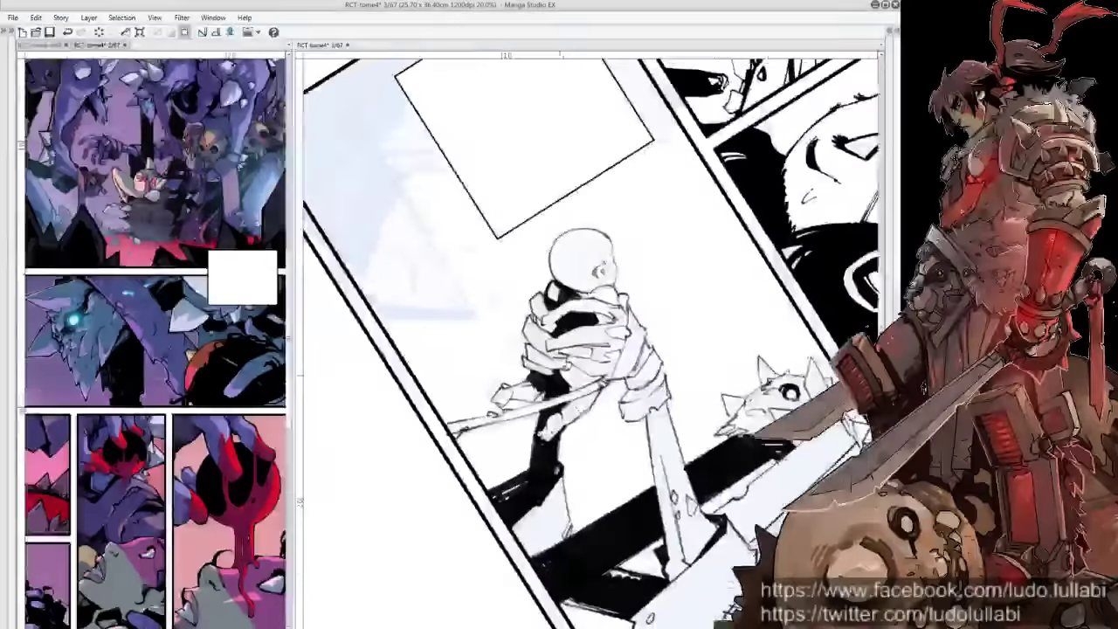
left_click_drag(556, 354, 604, 382)
Ink a line along the figure's arm and staff plus a short dark stroke near the hand
left_click_drag(612, 262, 524, 393)
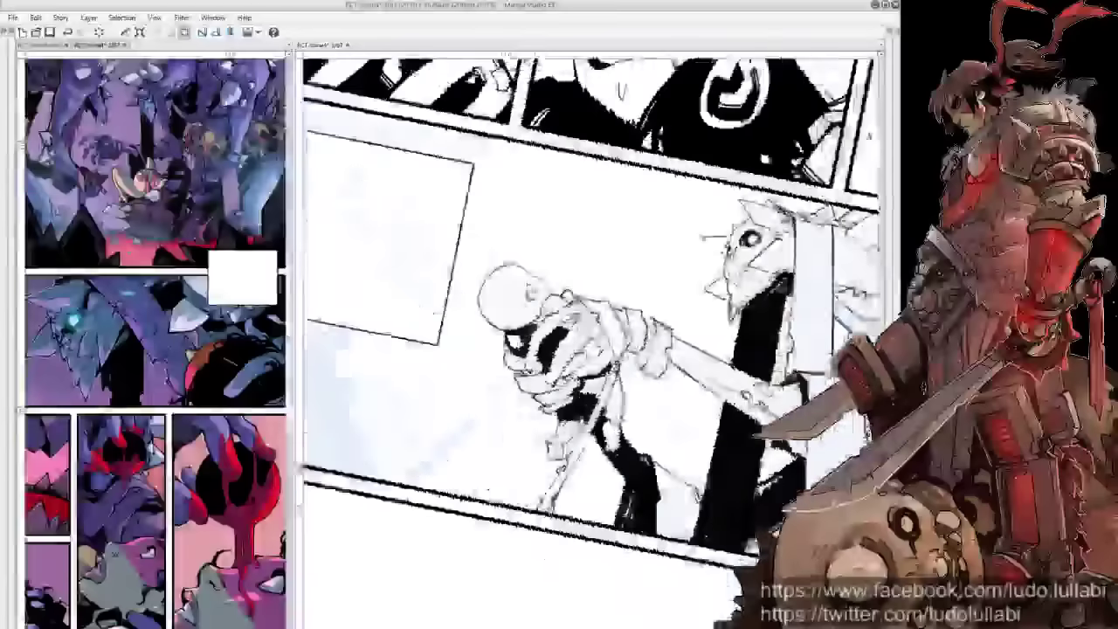
left_click_drag(615, 338, 563, 459)
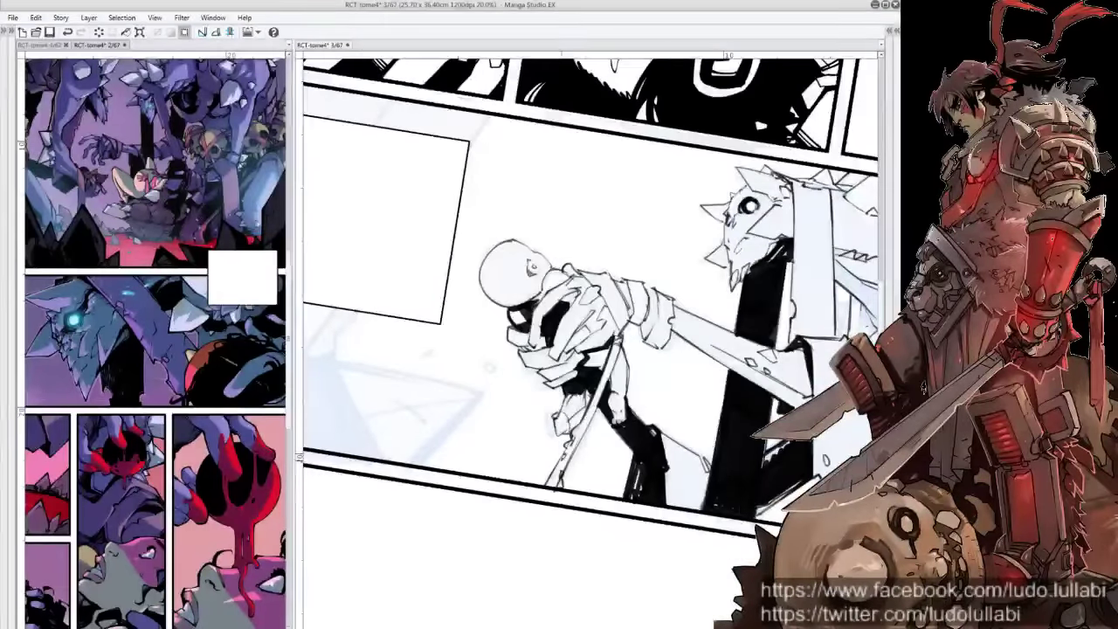
left_click_drag(617, 262, 603, 301)
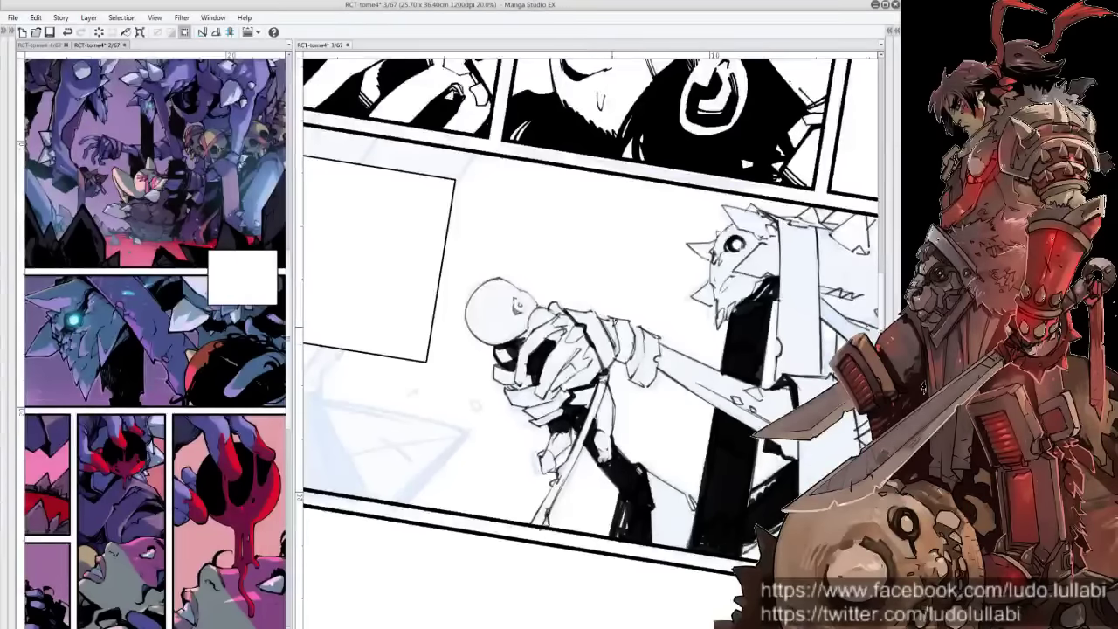
mouse_move(617, 330)
left_mouse_down()
mouse_move(622, 353)
mouse_move(648, 340)
mouse_move(638, 376)
left_mouse_up()
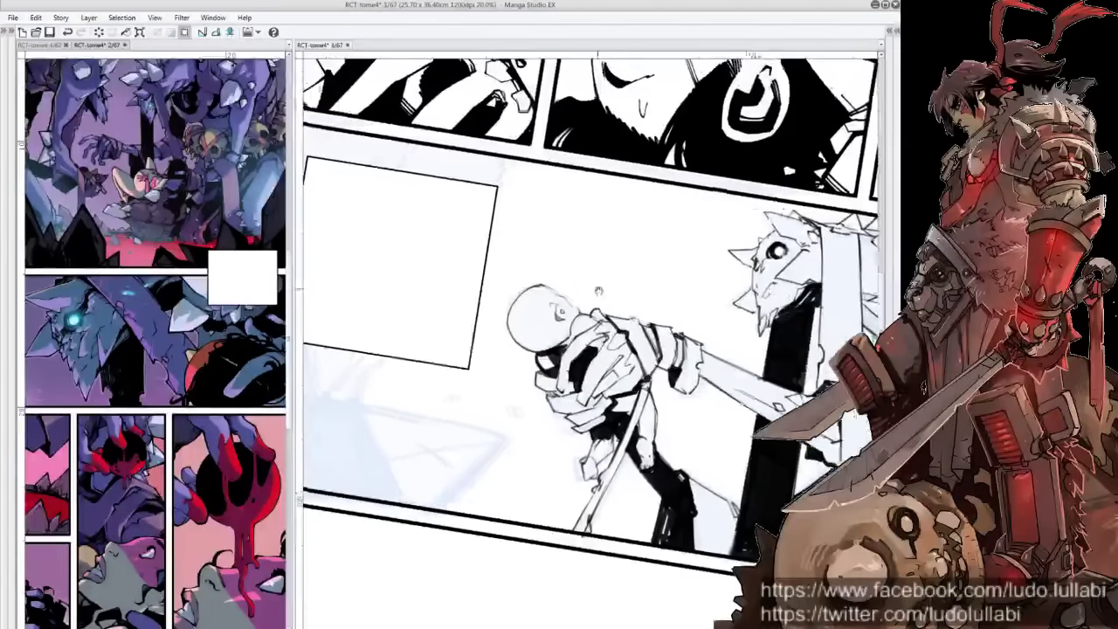
left_click_drag(575, 286, 616, 293)
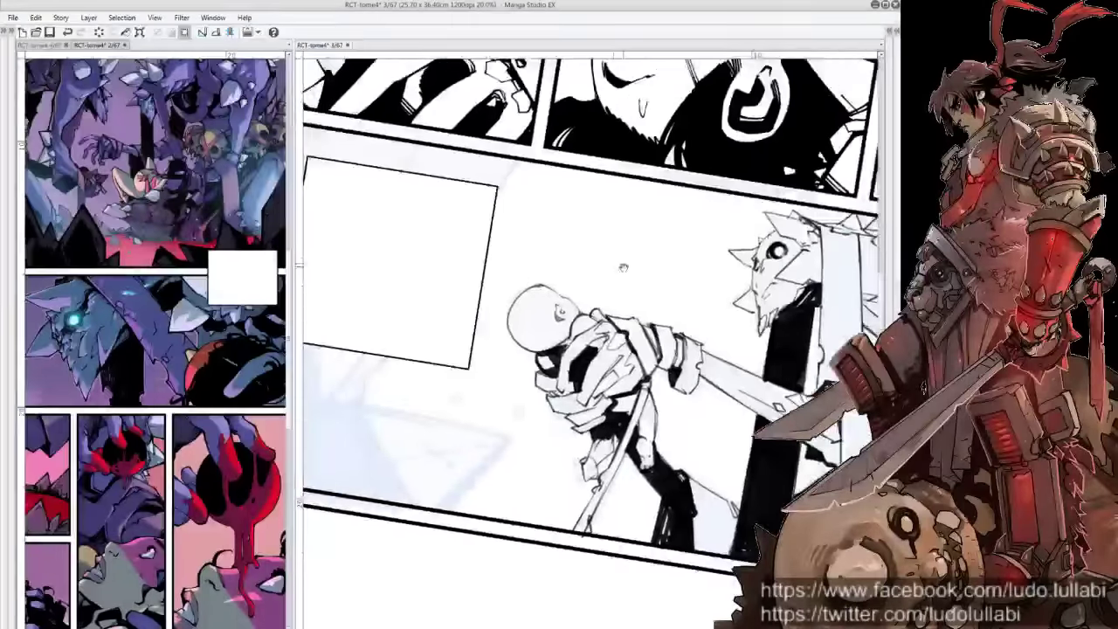
Reset the view upright, retouch the hand strokes, and add small ink marks below the hand
left_click_drag(612, 350, 542, 289)
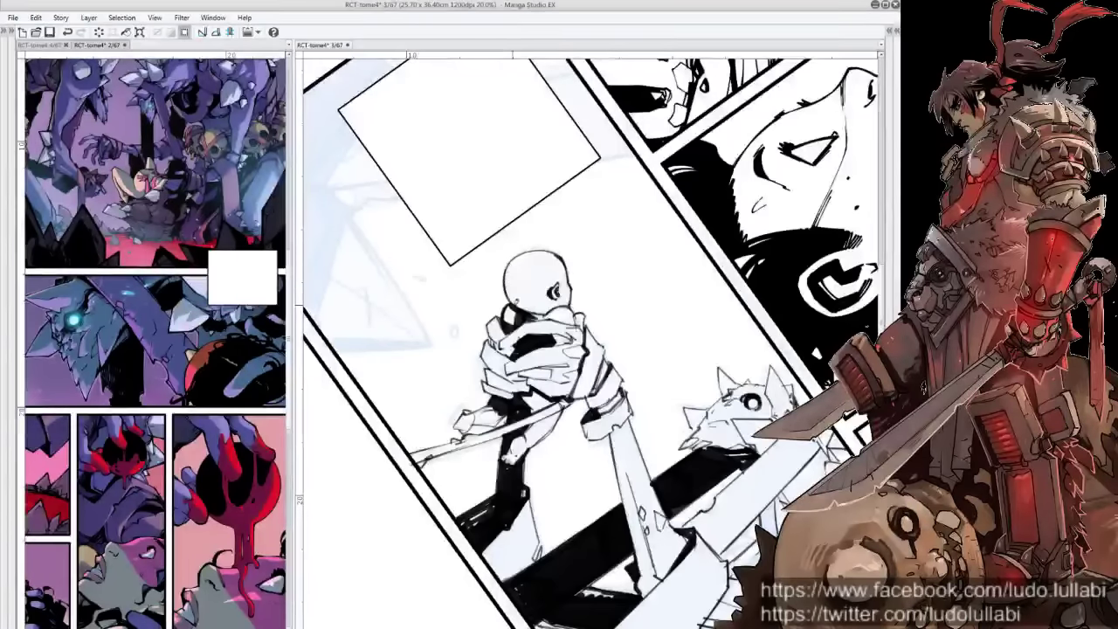
key("ctrl+alt+0")
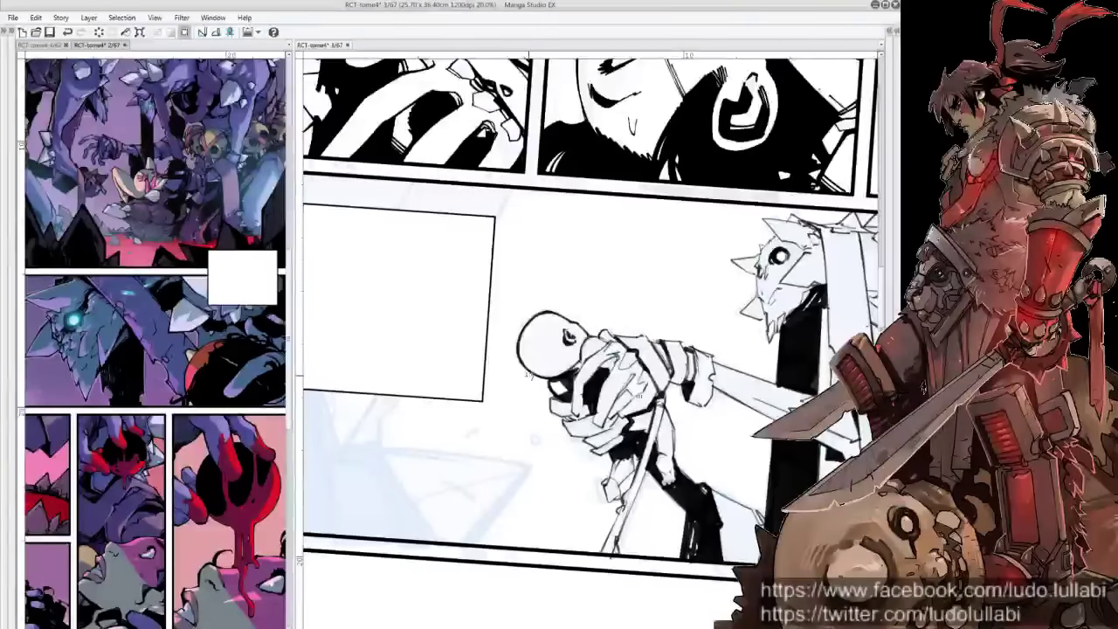
left_click_drag(524, 343, 479, 311)
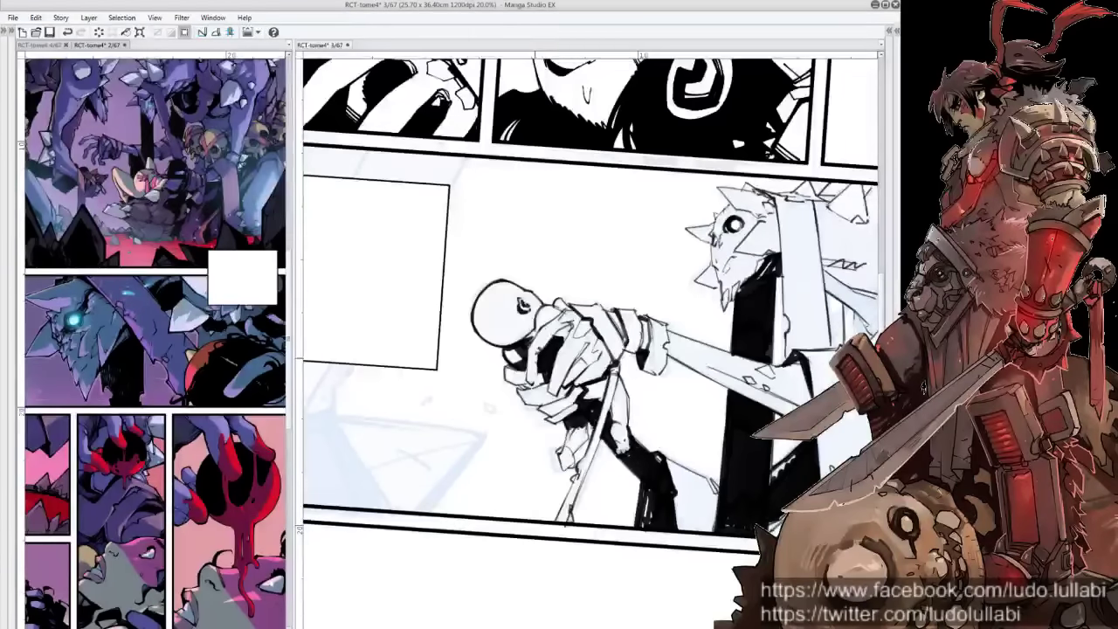
left_click_drag(541, 332, 537, 371)
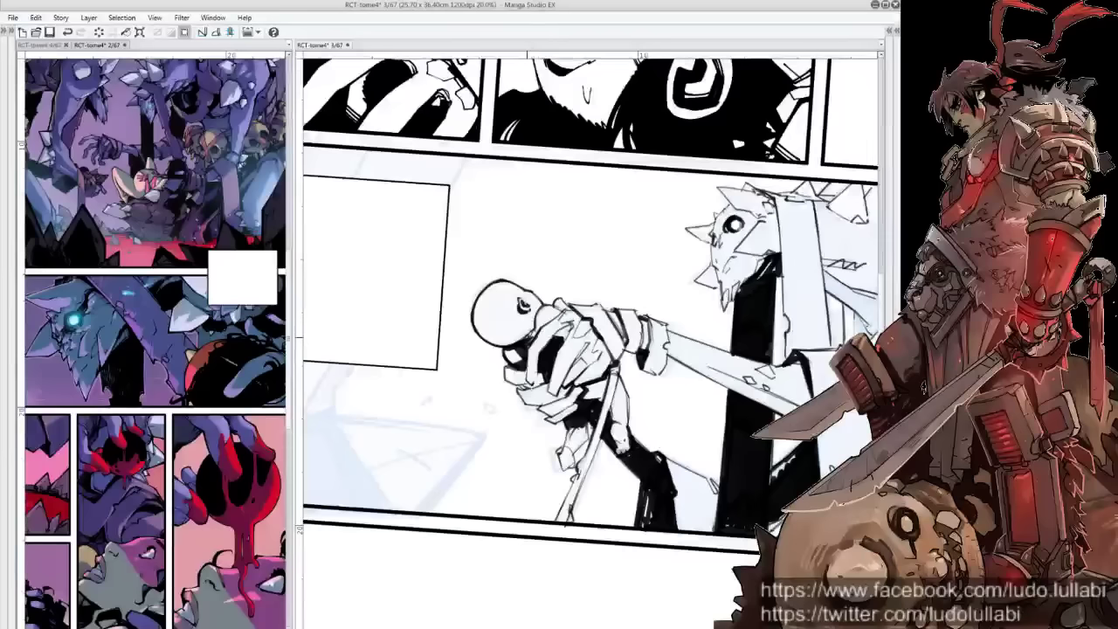
left_click_drag(536, 332, 634, 317)
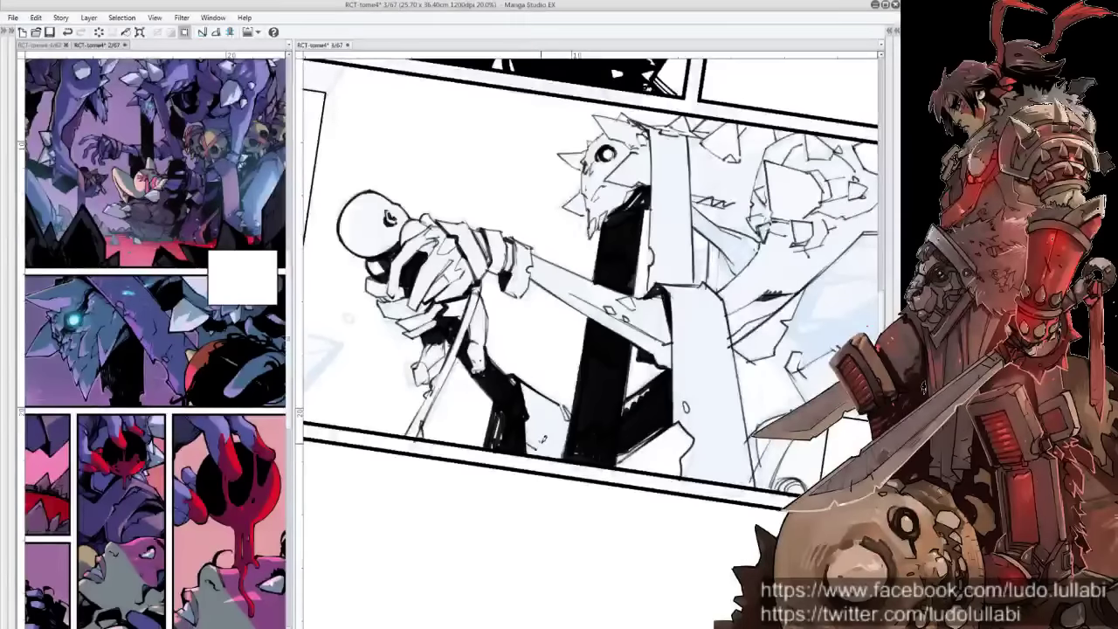
left_click_drag(541, 409, 465, 432)
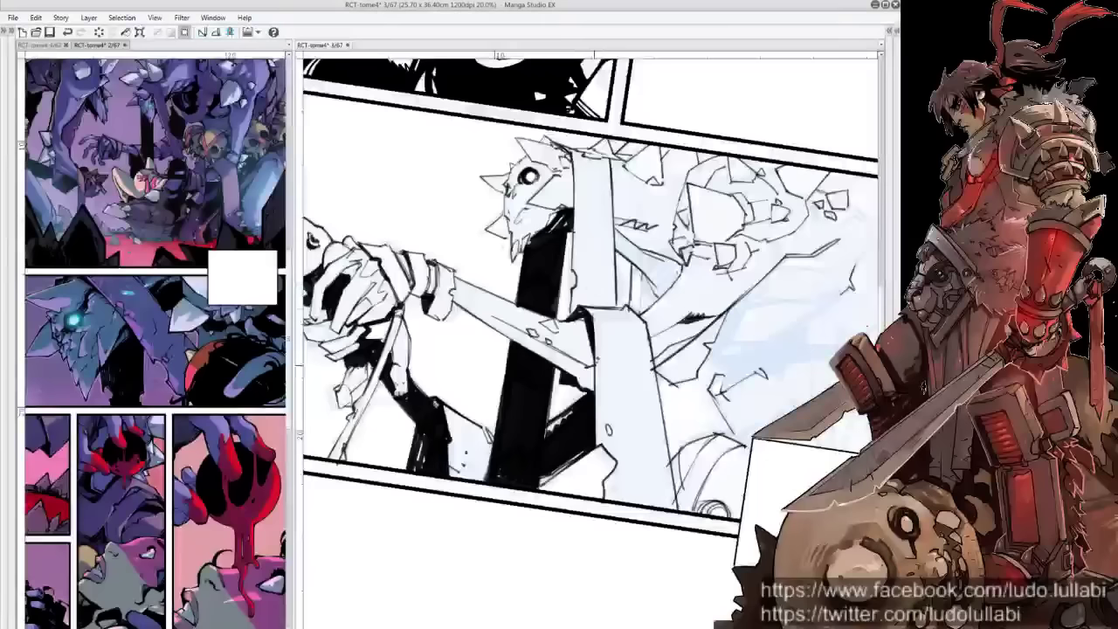
left_click_drag(602, 421, 599, 455)
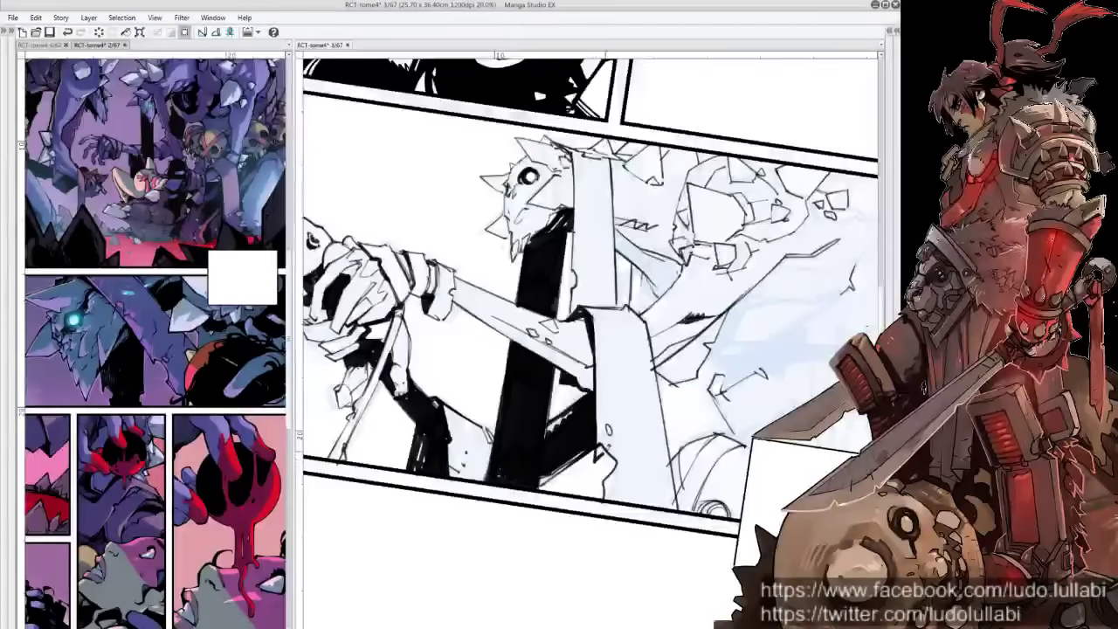
Ink dark strokes beneath the hand and around the creature's jaw
mouse_move(601, 434)
left_mouse_down()
mouse_move(598, 459)
mouse_move(611, 479)
left_mouse_up()
left_click_drag(687, 418, 675, 503)
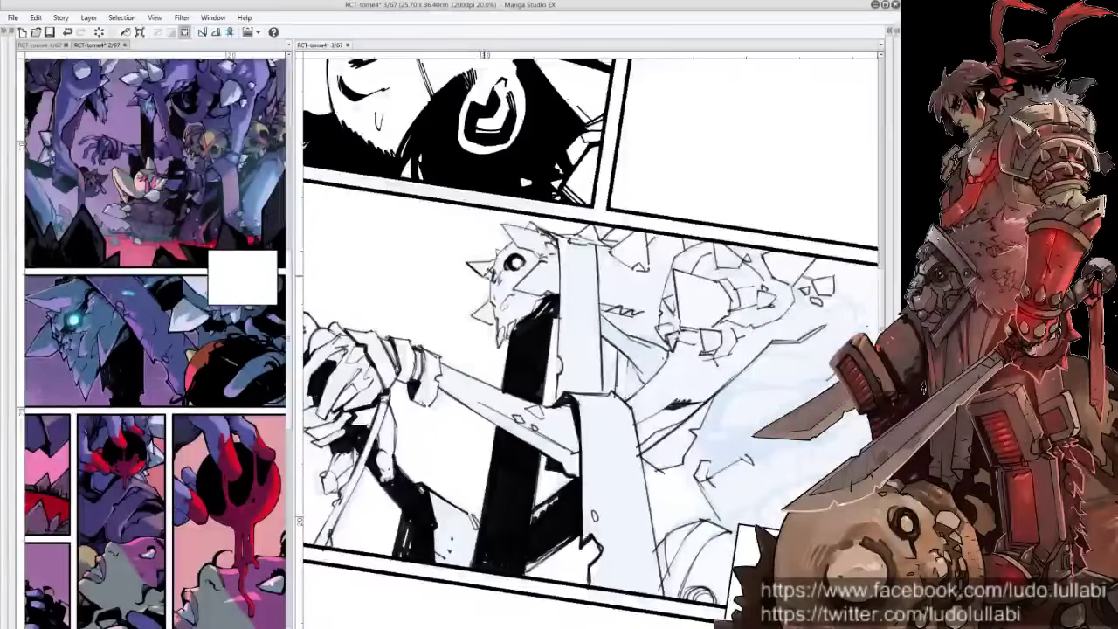
mouse_move(492, 262)
left_mouse_down()
mouse_move(489, 327)
mouse_move(498, 322)
mouse_move(501, 348)
mouse_move(529, 326)
left_mouse_up()
Zoom in and rotate the page, then add dark ink marks to the creature's body
key("ctrl+plus")
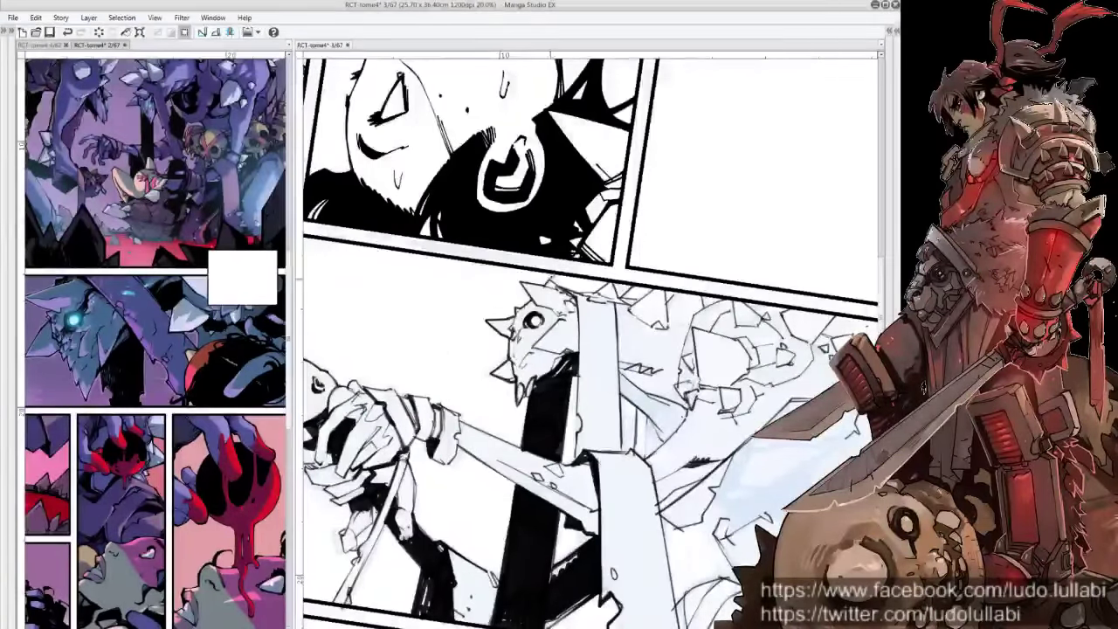
left_click_drag(556, 278, 517, 269)
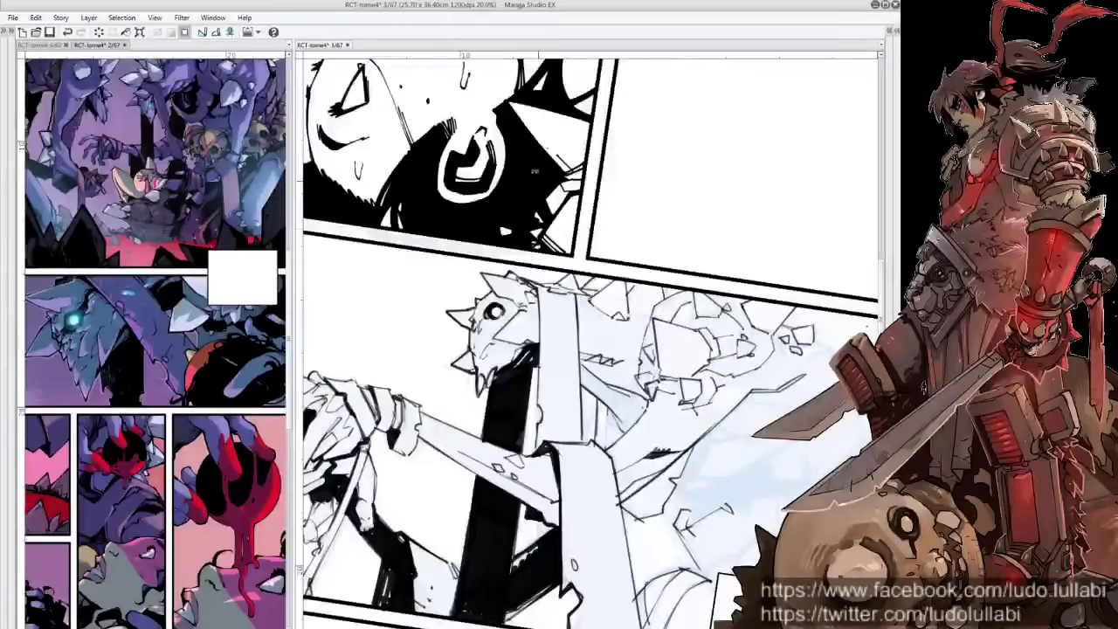
key("minus")
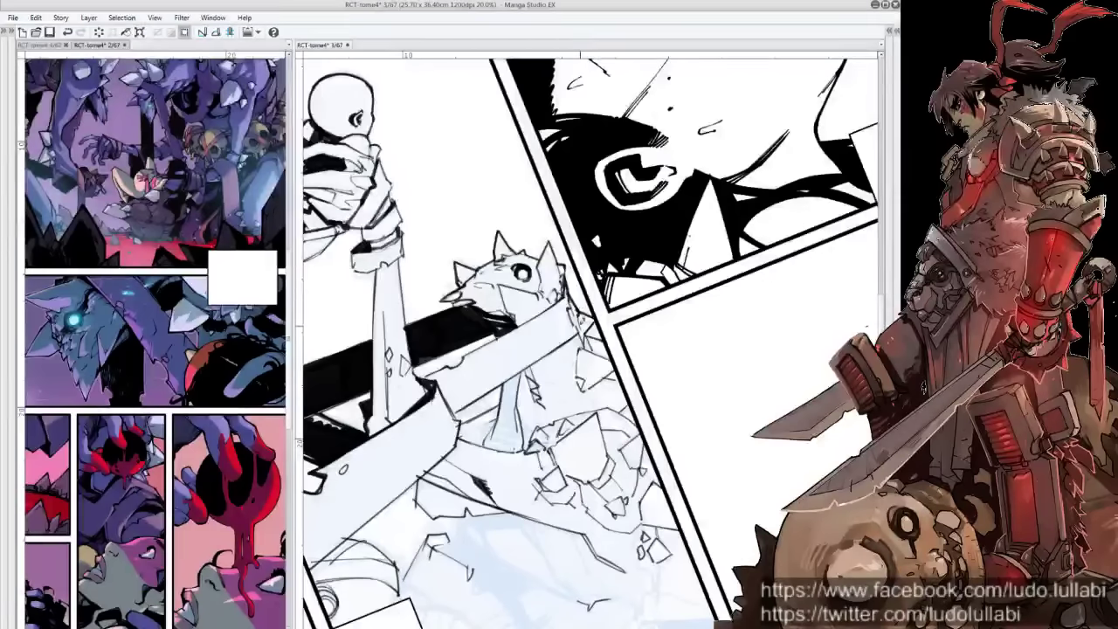
key("minus")
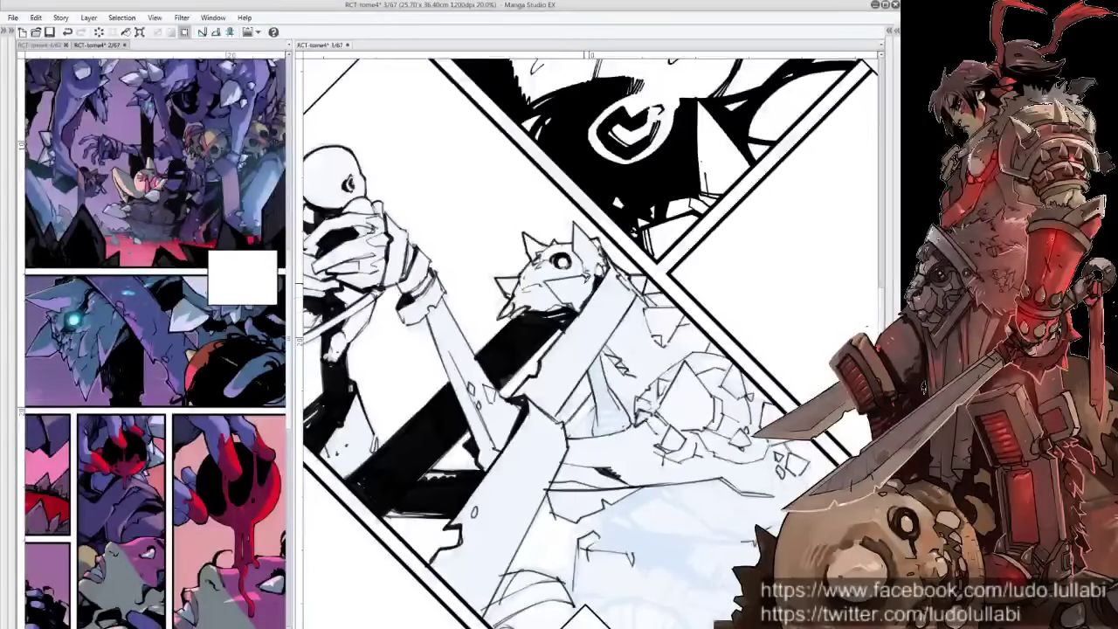
left_click_drag(635, 384, 616, 356)
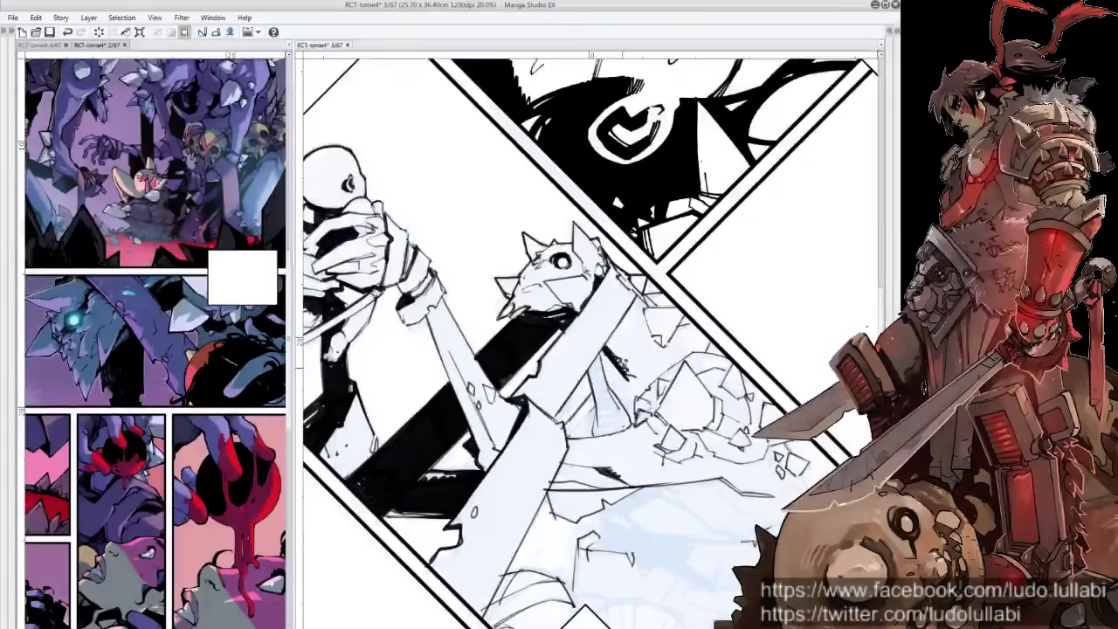
key("minus")
key("minus")
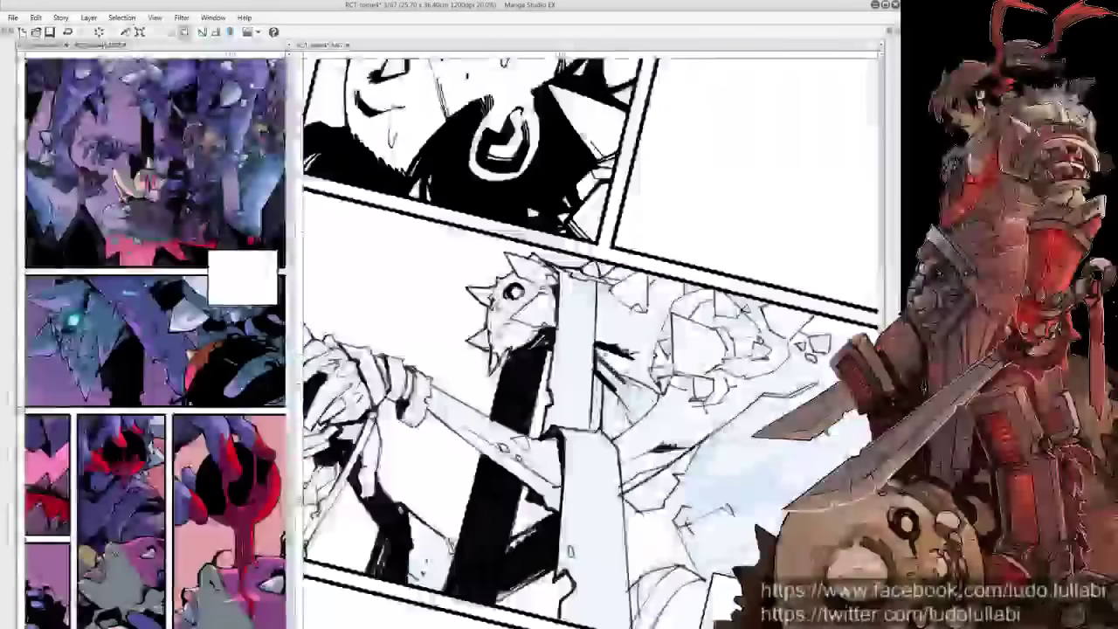
Add dark hatch strokes on the creature and black hatching left of the white blade
left_click_drag(627, 382, 612, 354)
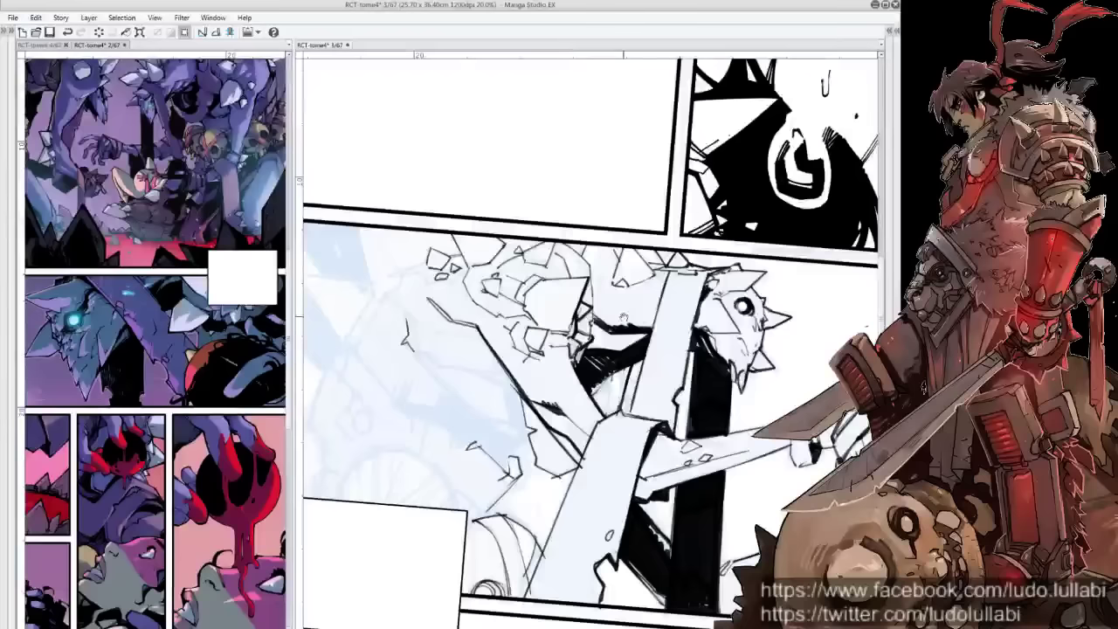
left_click_drag(623, 316, 631, 268)
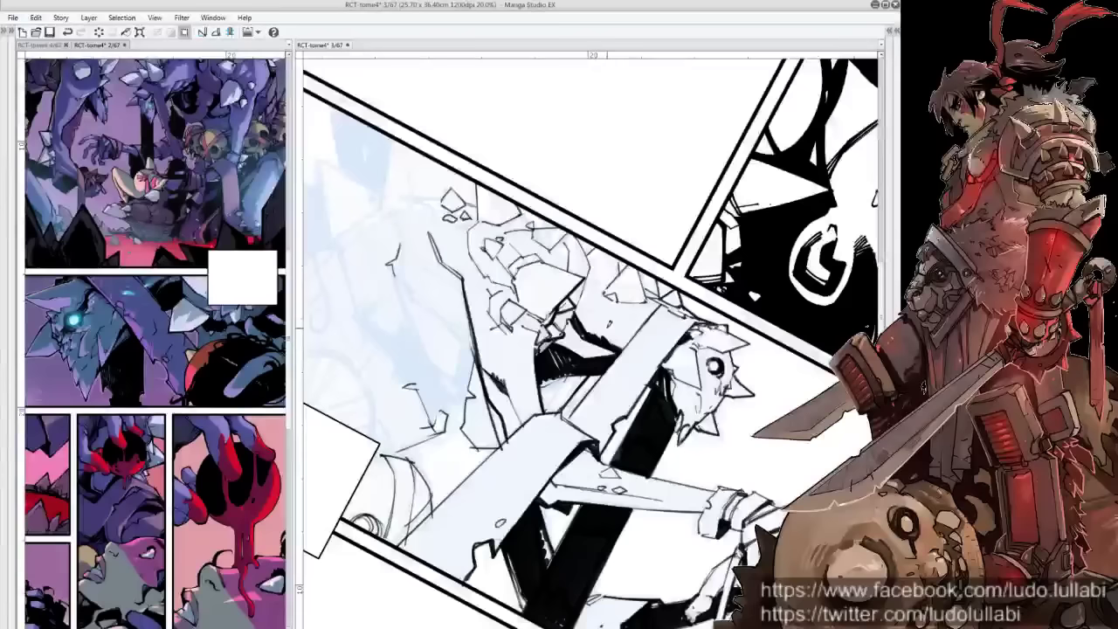
left_click_drag(559, 337, 572, 349)
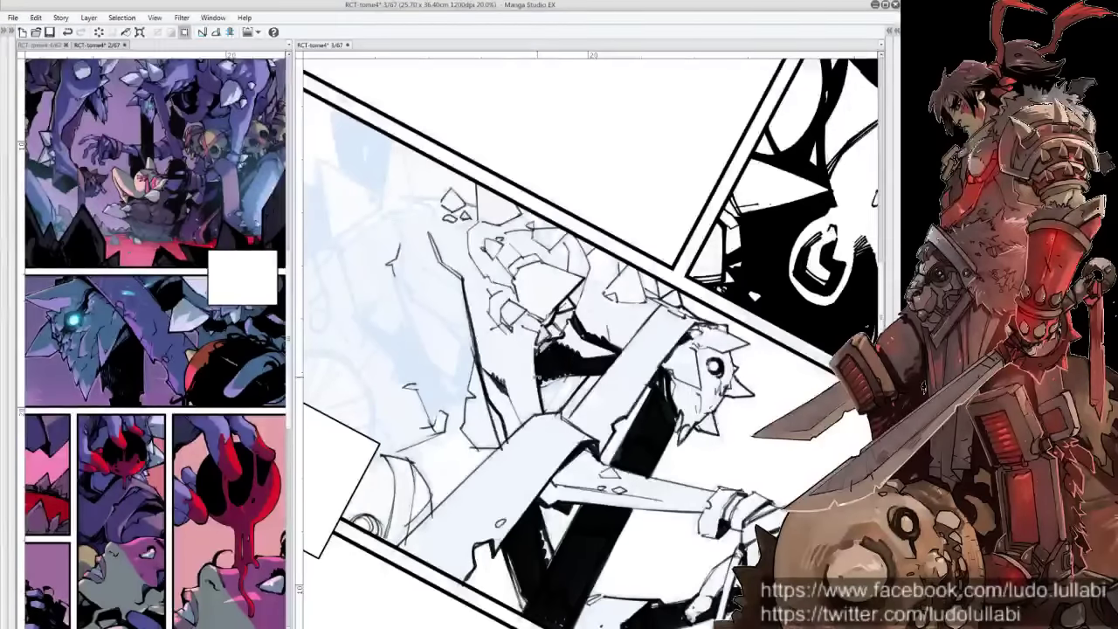
key("minus")
key("minus")
key("minus")
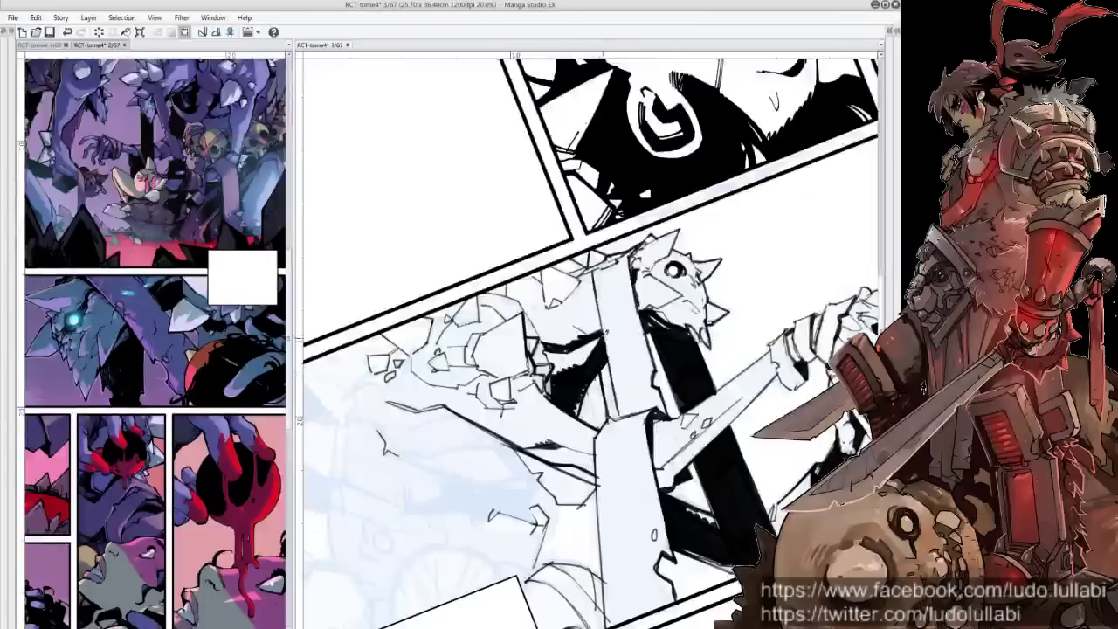
mouse_move(597, 372)
left_mouse_down()
mouse_move(603, 409)
mouse_move(590, 405)
left_mouse_up()
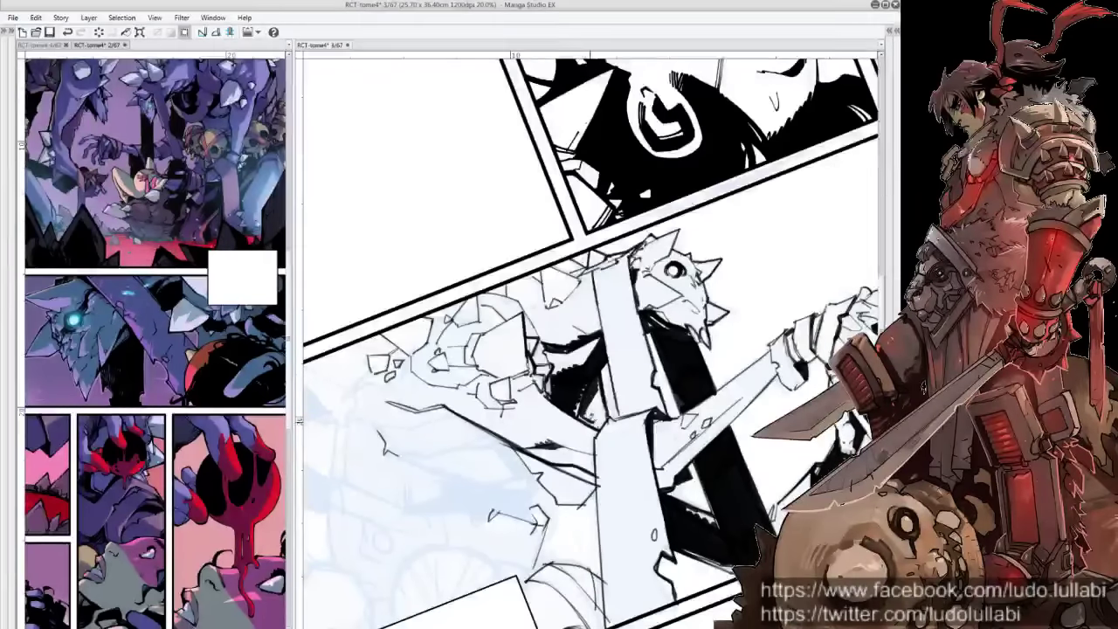
left_click_drag(605, 398, 599, 431)
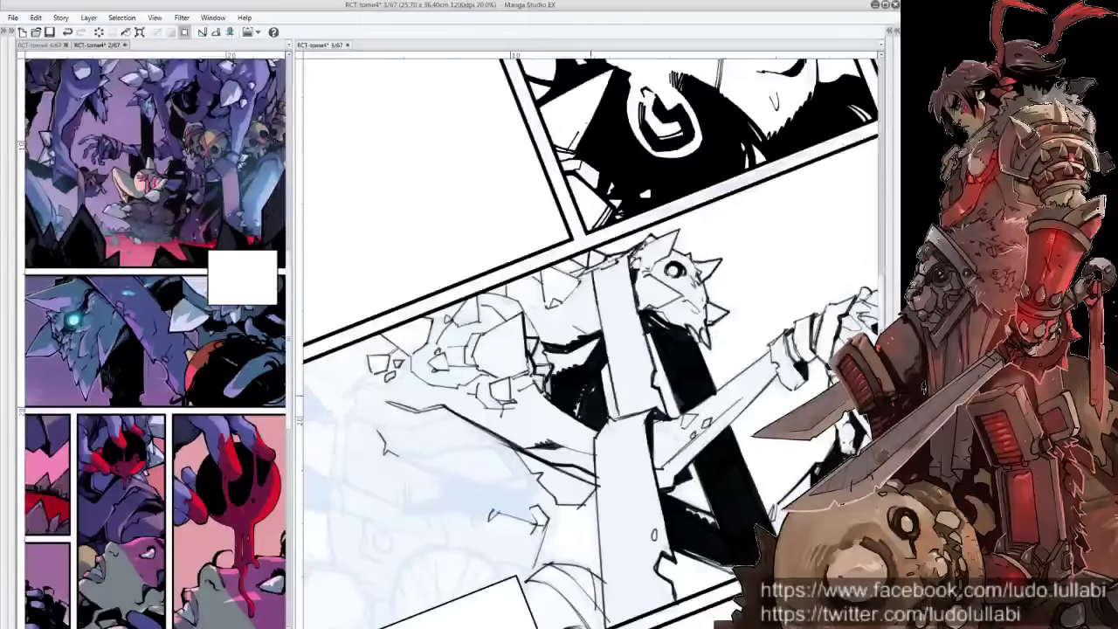
Zoom and rotate toward the pencil sketch, ink a stroke over it, then reset the view
key("ctrl+plus")
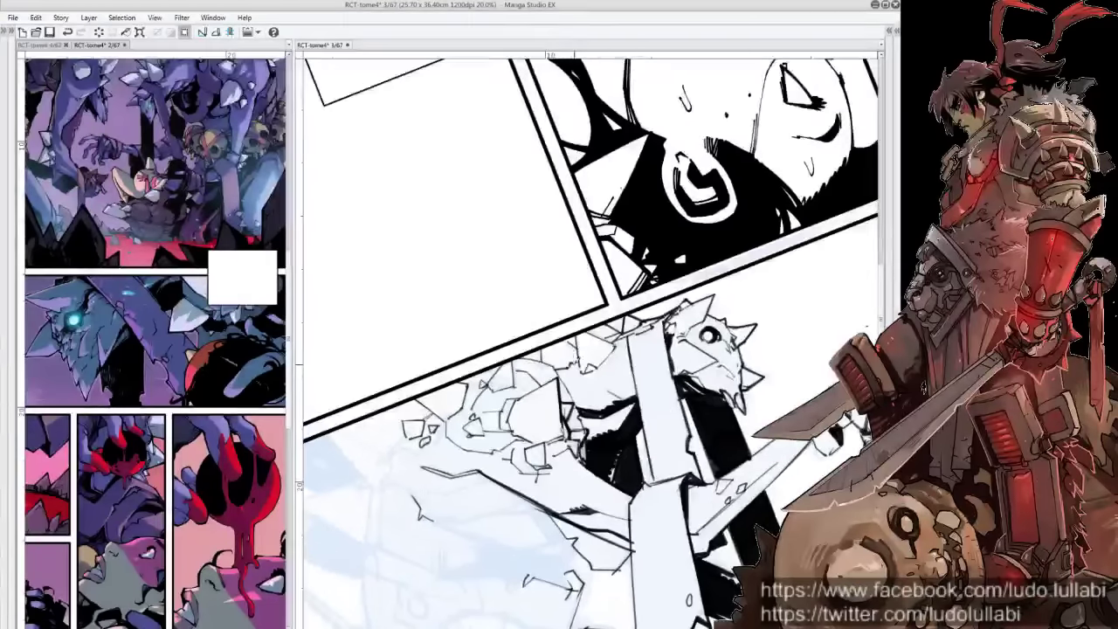
key("asciicircum")
key("asciicircum")
key("asciicircum")
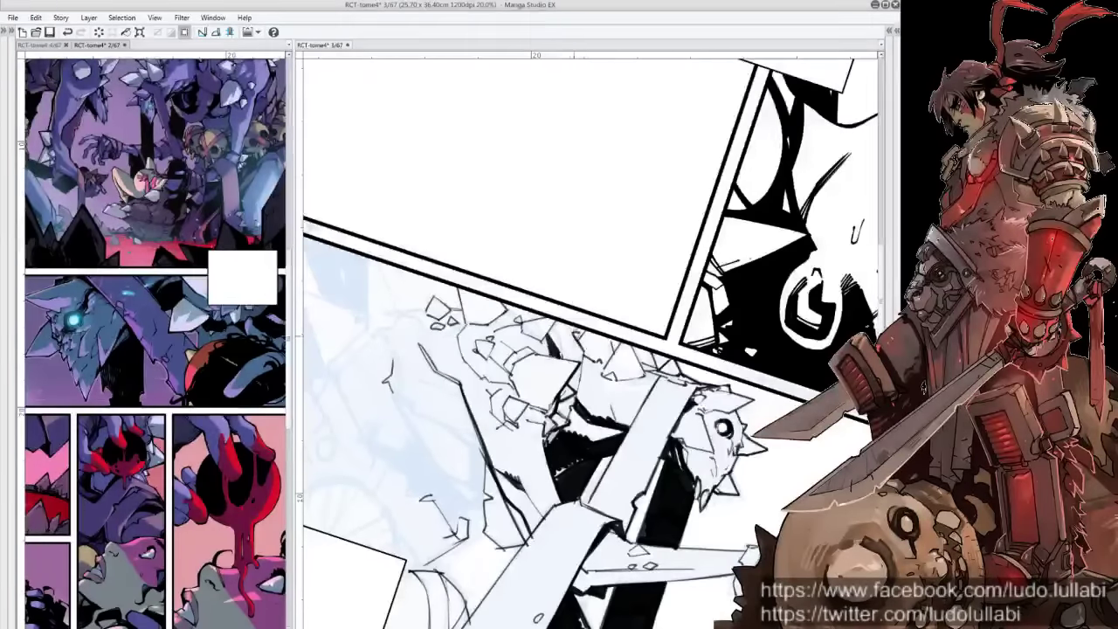
left_click_drag(524, 349, 585, 324)
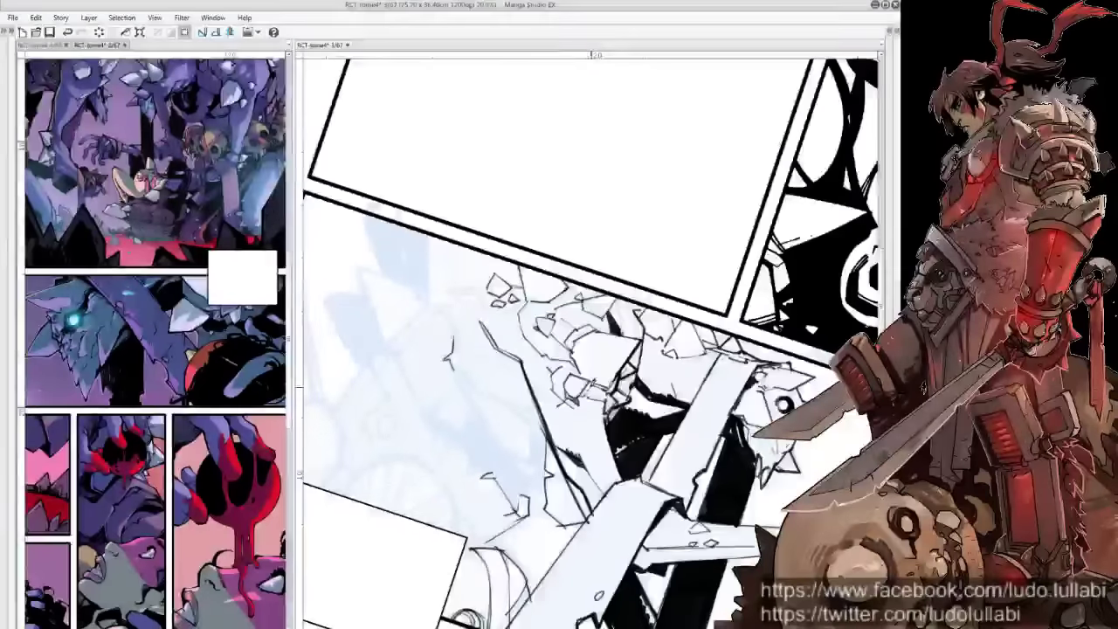
left_click_drag(496, 348, 474, 306)
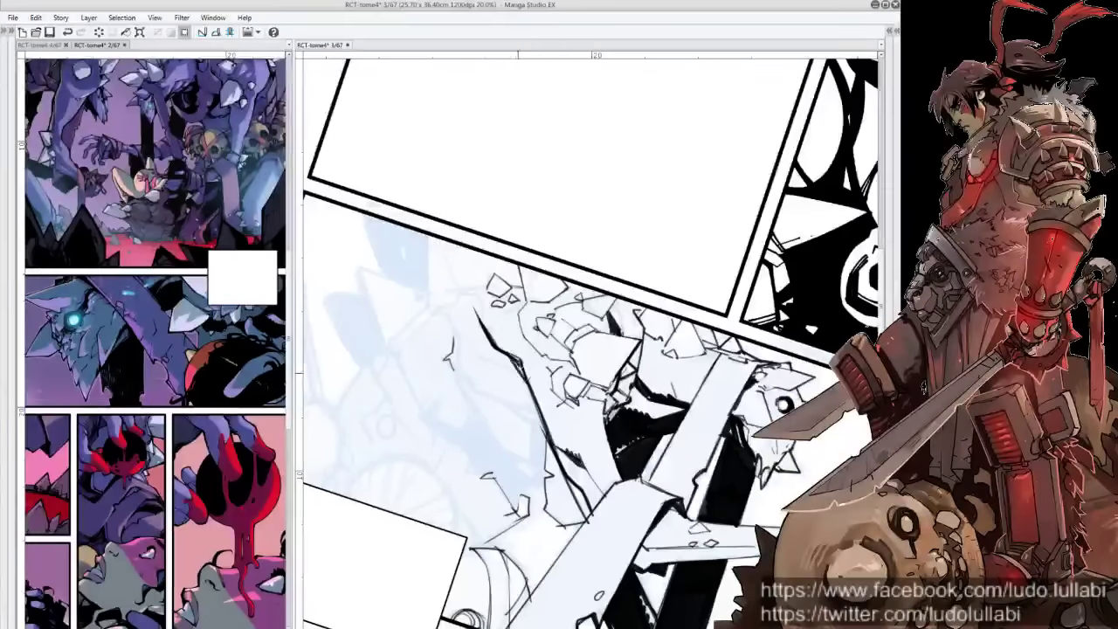
left_click_drag(524, 349, 698, 188)
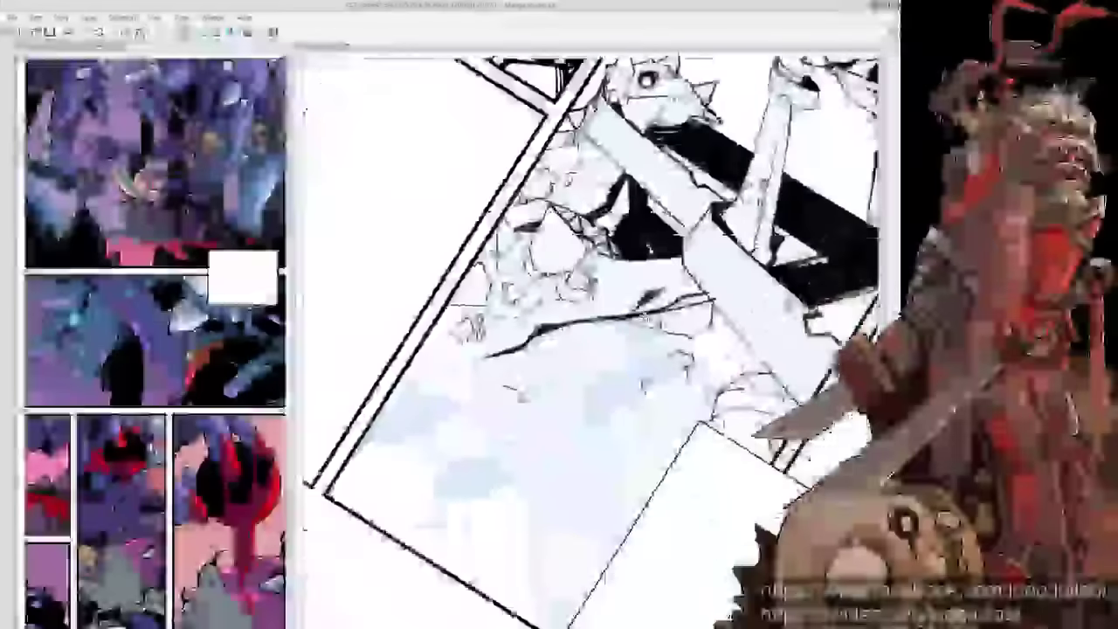
key("ctrl+0")
Tilt and reposition the view onto the panel's right side and ink a small oval there
key("h")
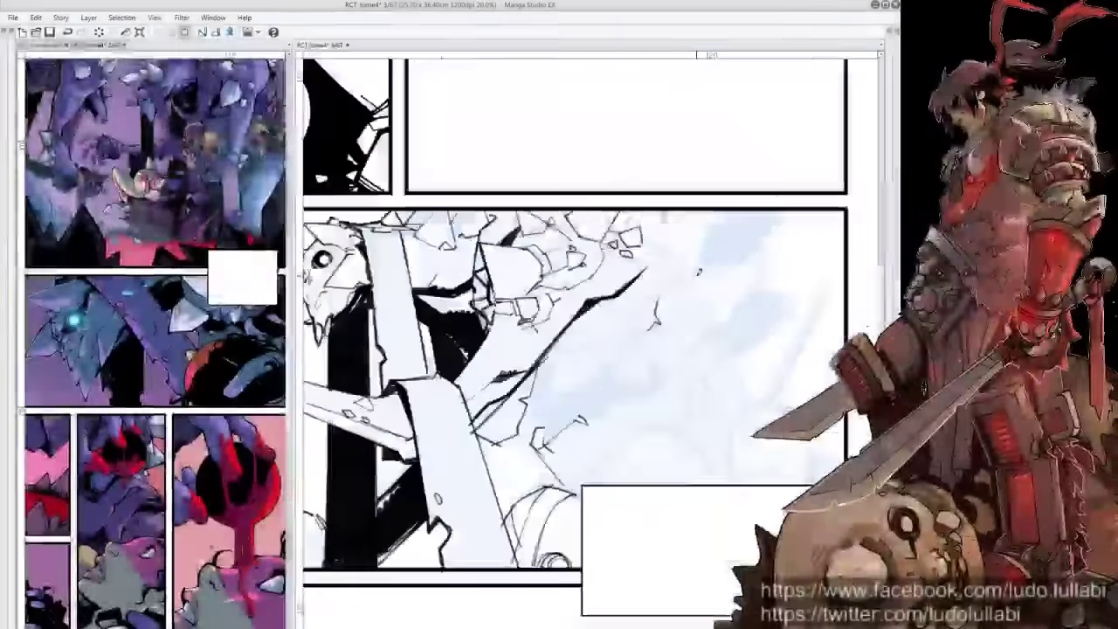
left_click_drag(643, 292, 742, 408)
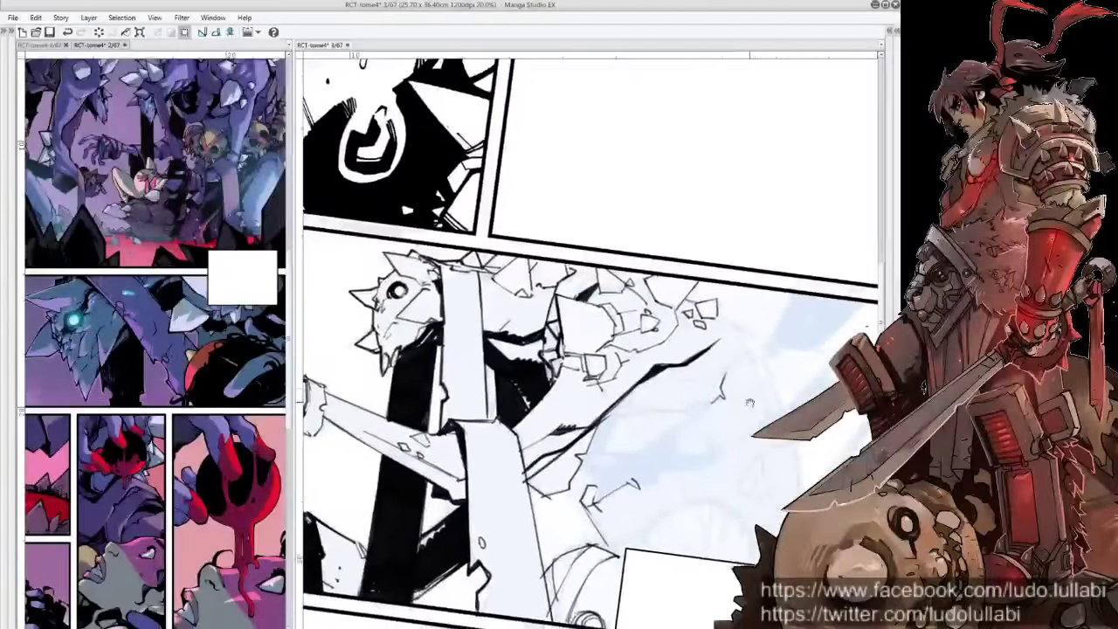
scroll(721, 387, "up", 1)
scroll(702, 367, "up", 1)
left_click_drag(701, 365, 640, 308)
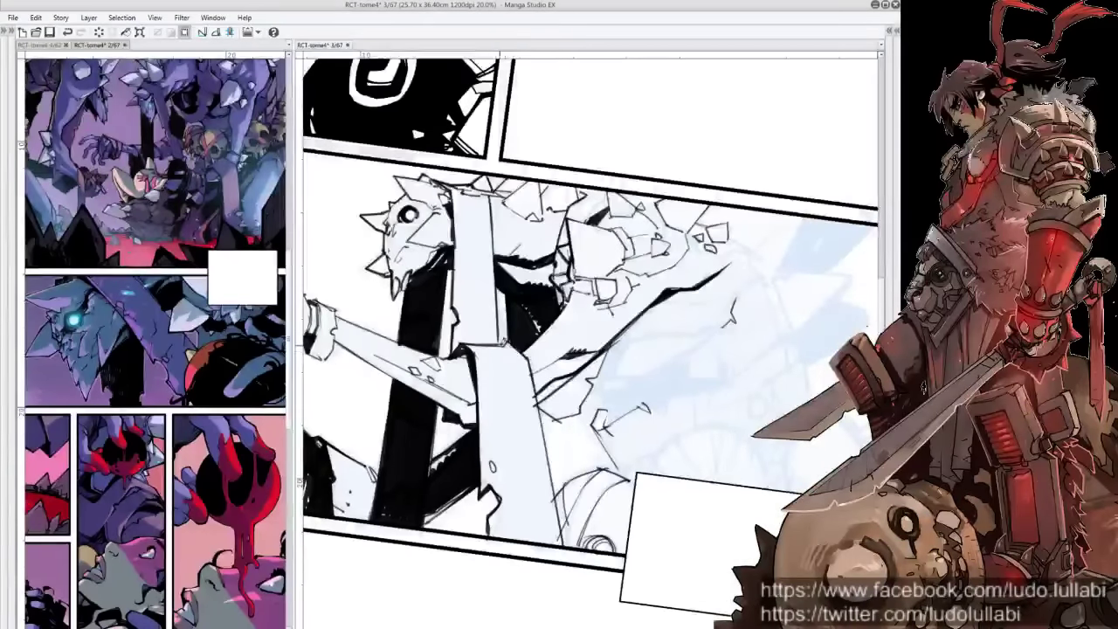
mouse_move(696, 380)
left_mouse_down()
mouse_move(609, 360)
mouse_move(687, 259)
left_mouse_up()
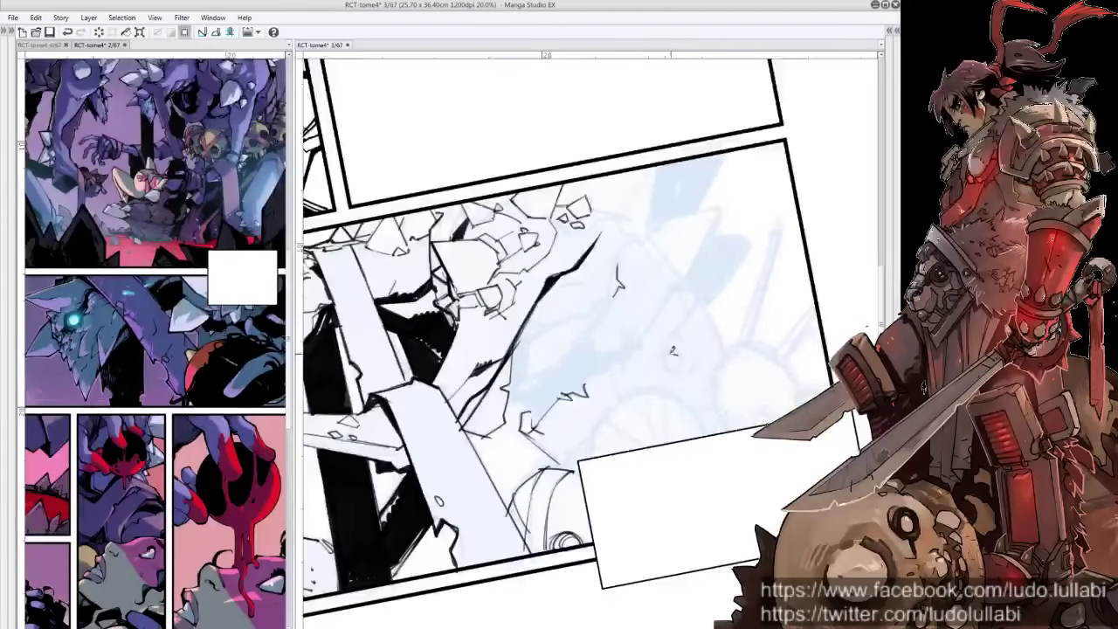
left_click_drag(671, 356, 672, 357)
Check the colored reference page, then return to the page being inked
scroll(155, 340, "up", 2)
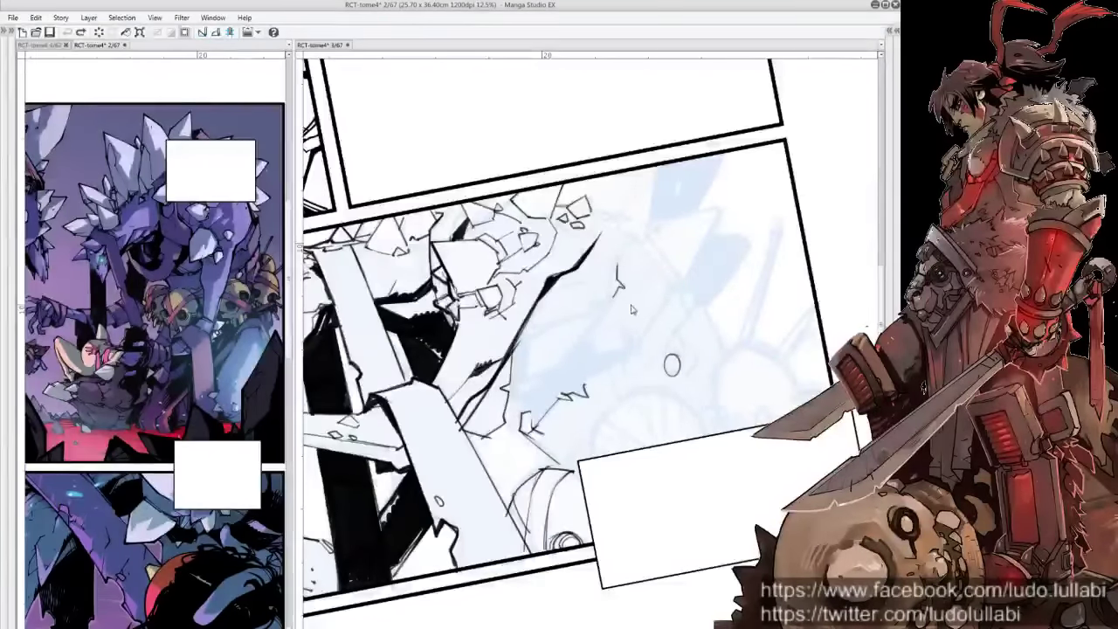
scroll(646, 315, "up", 2)
scroll(657, 335, "left", 1)
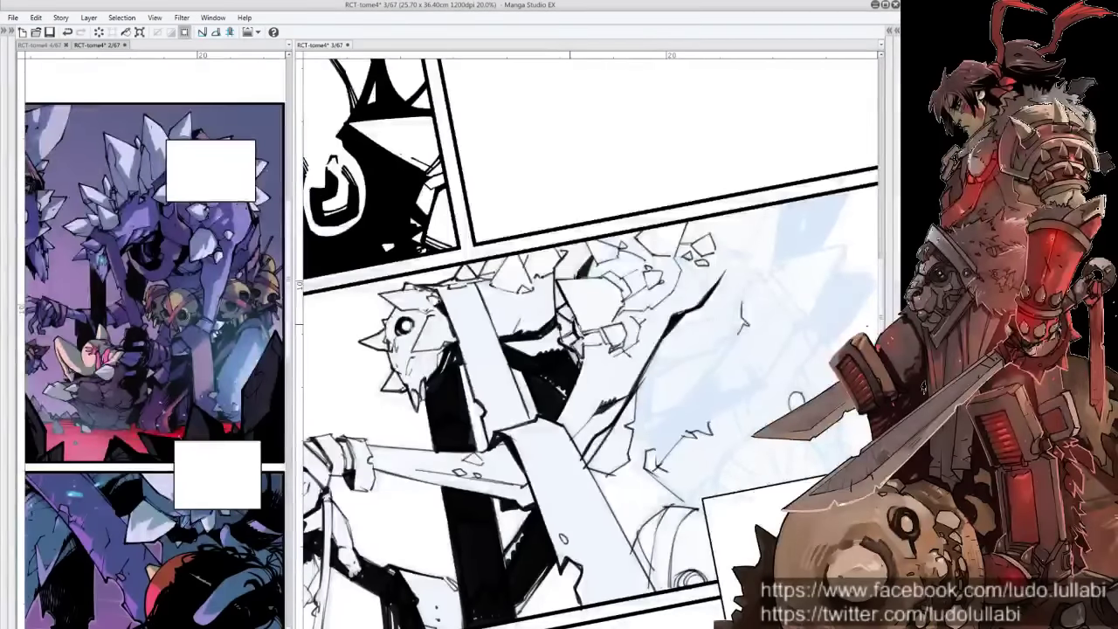
scroll(591, 340, "left", 3)
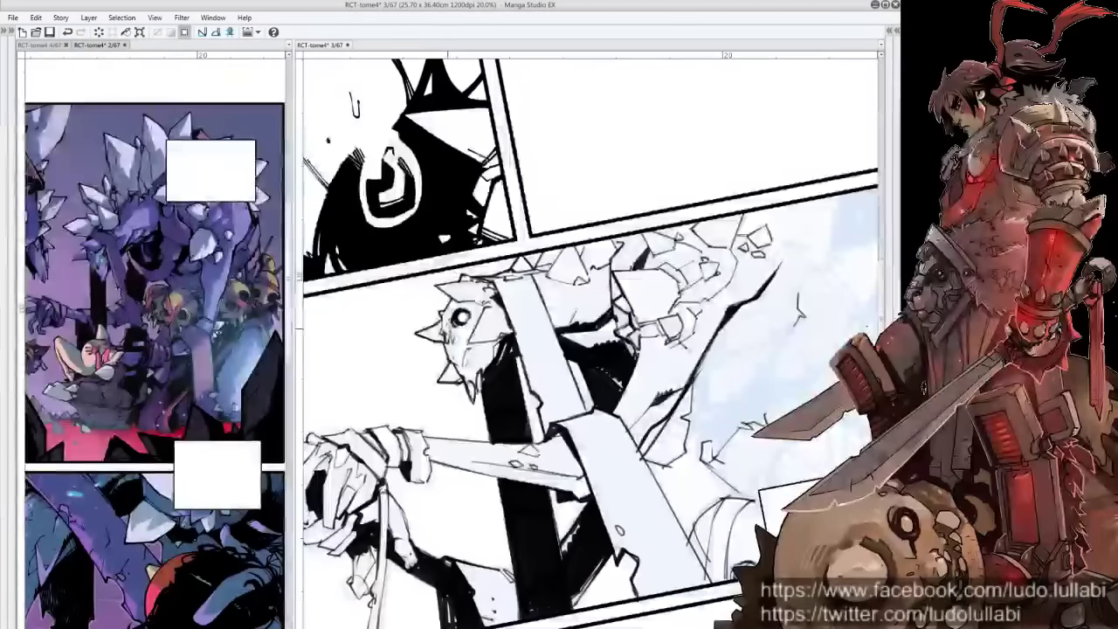
key("Tab")
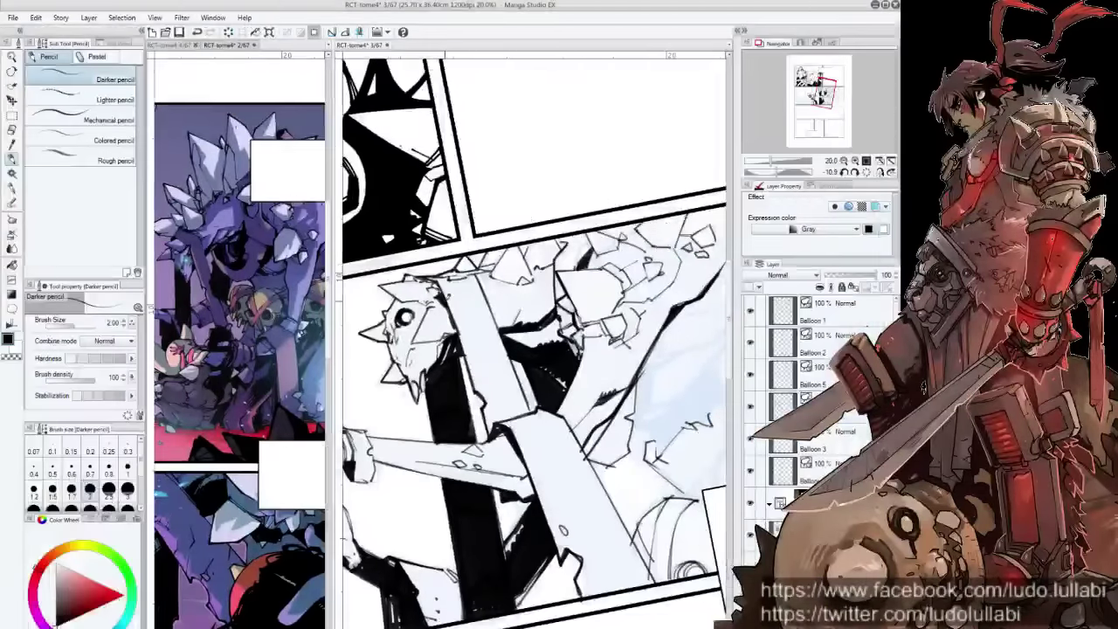
key("Tab")
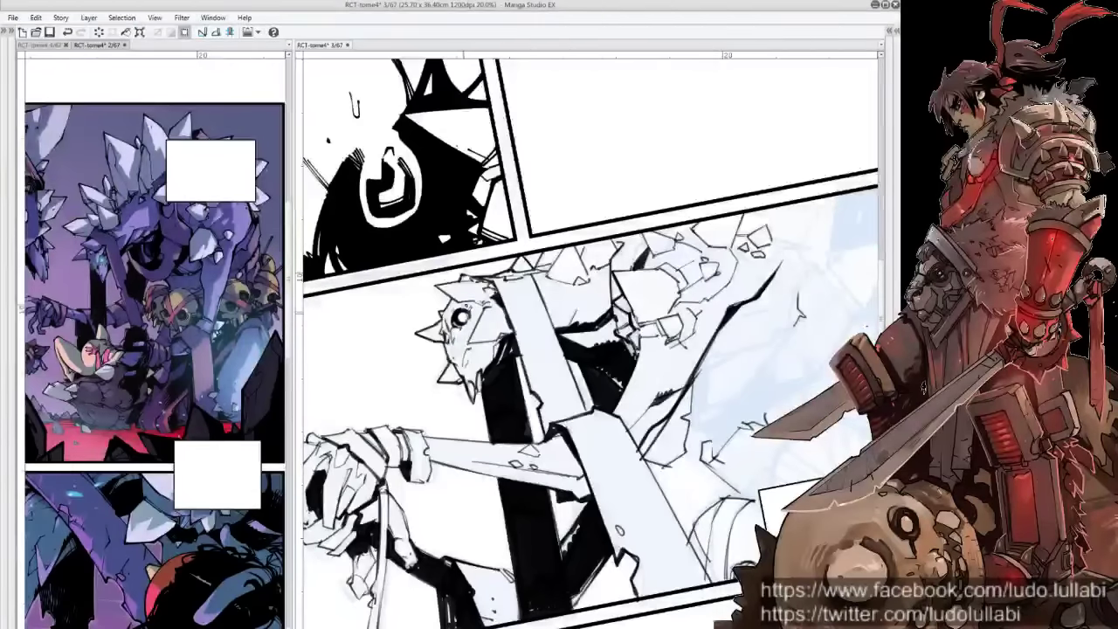
key("ctrl+Tab")
scroll(154, 340, "down", 2)
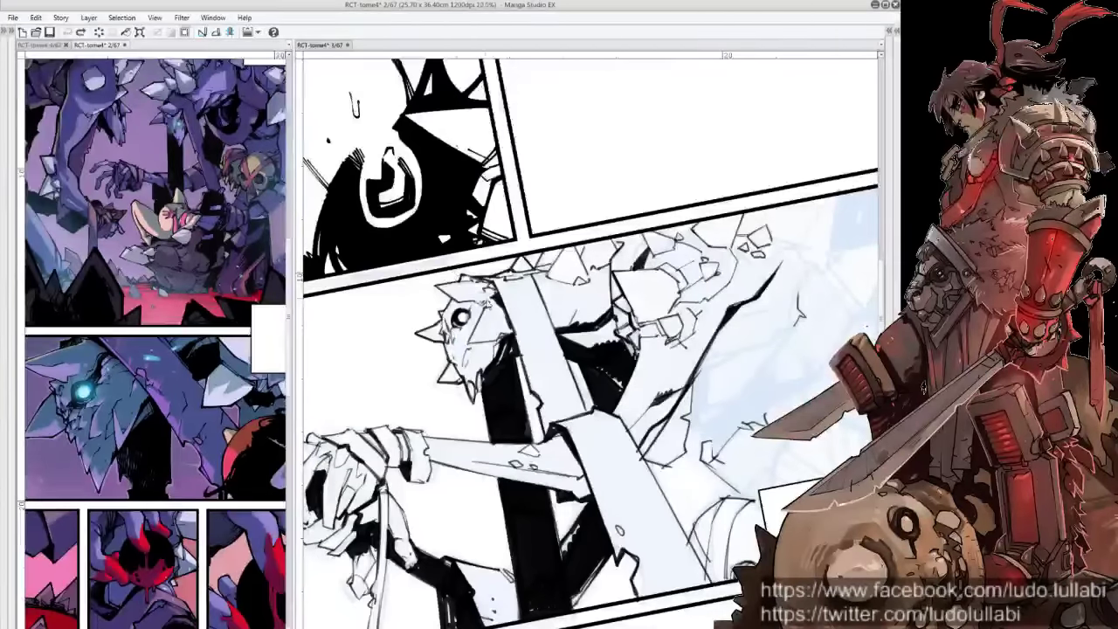
key("ctrl+Tab")
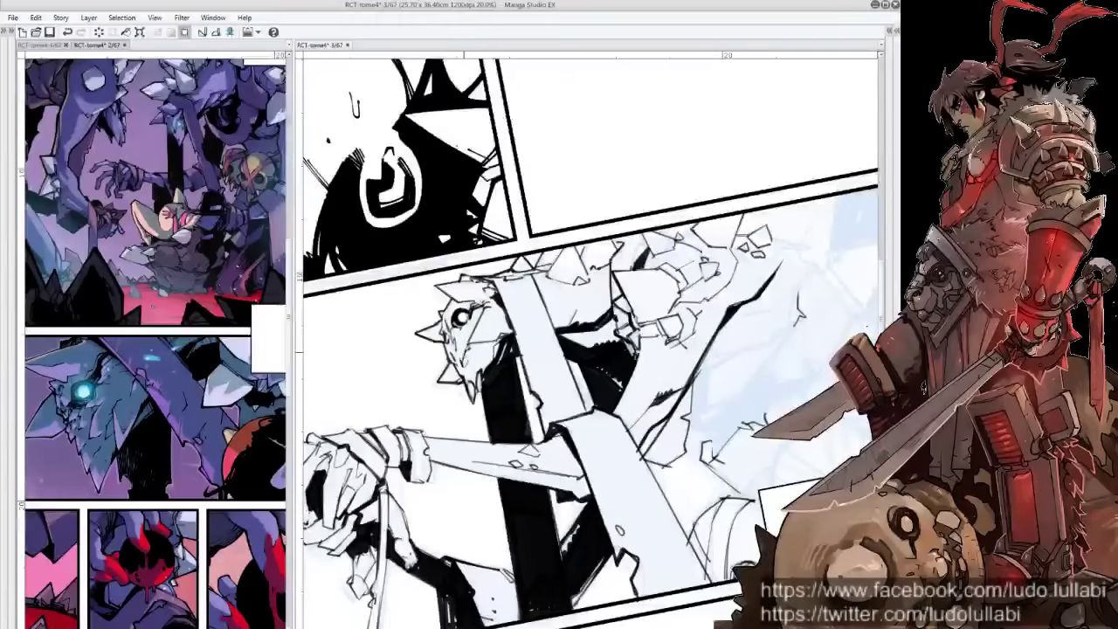
Ink small debris marks in the panel and level the panel borders
scroll(585, 340, "up", 2)
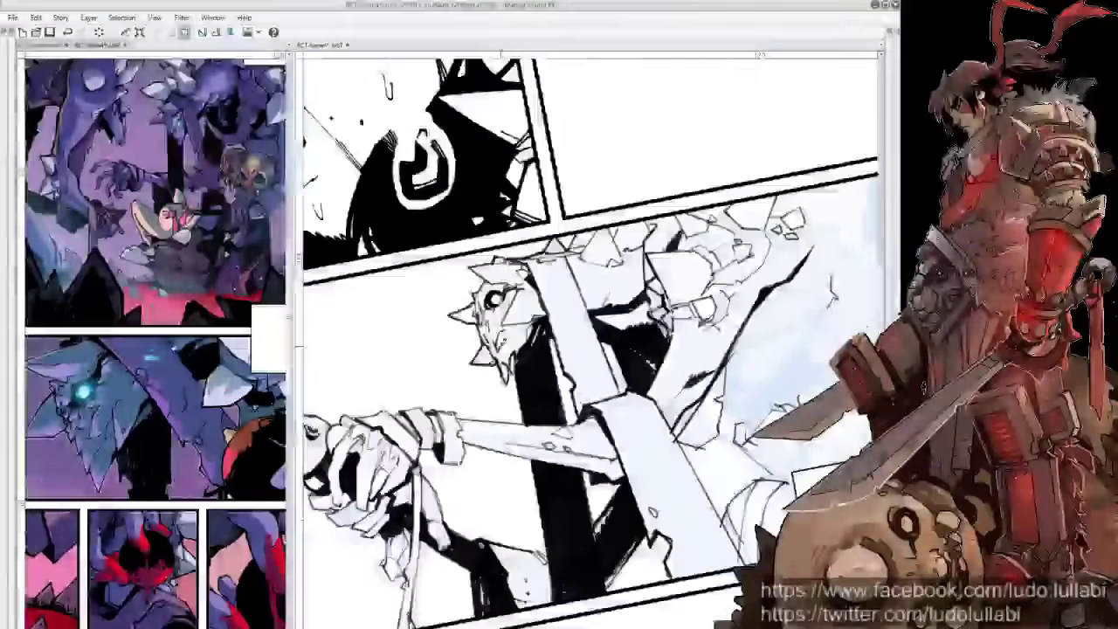
mouse_move(622, 308)
left_mouse_down()
mouse_move(663, 321)
mouse_move(629, 301)
mouse_move(570, 386)
left_mouse_up()
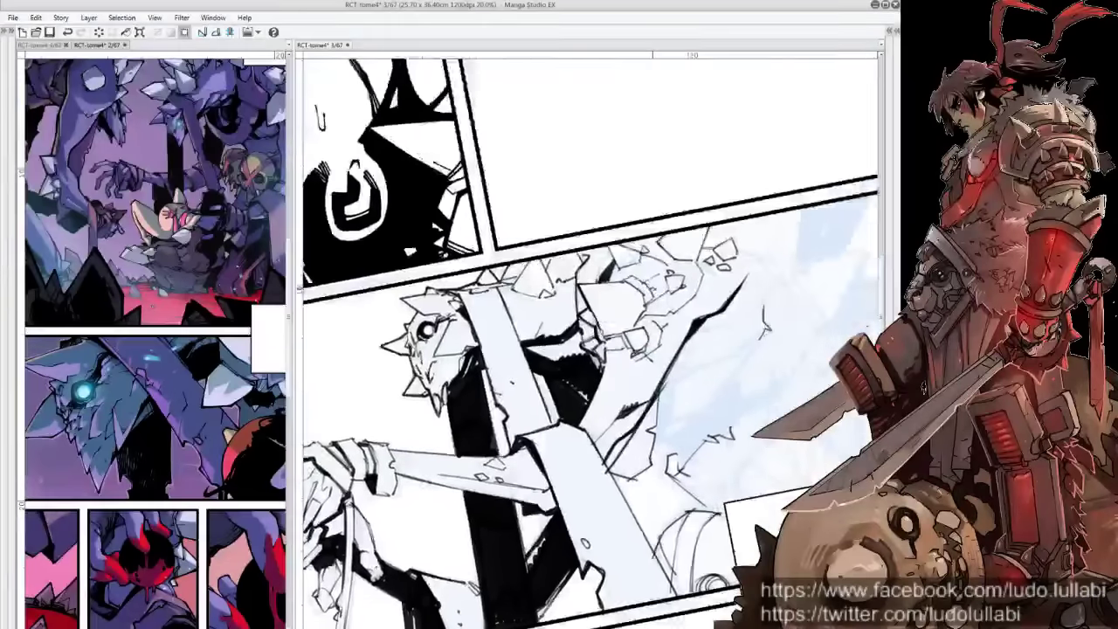
left_click_drag(620, 462, 804, 450)
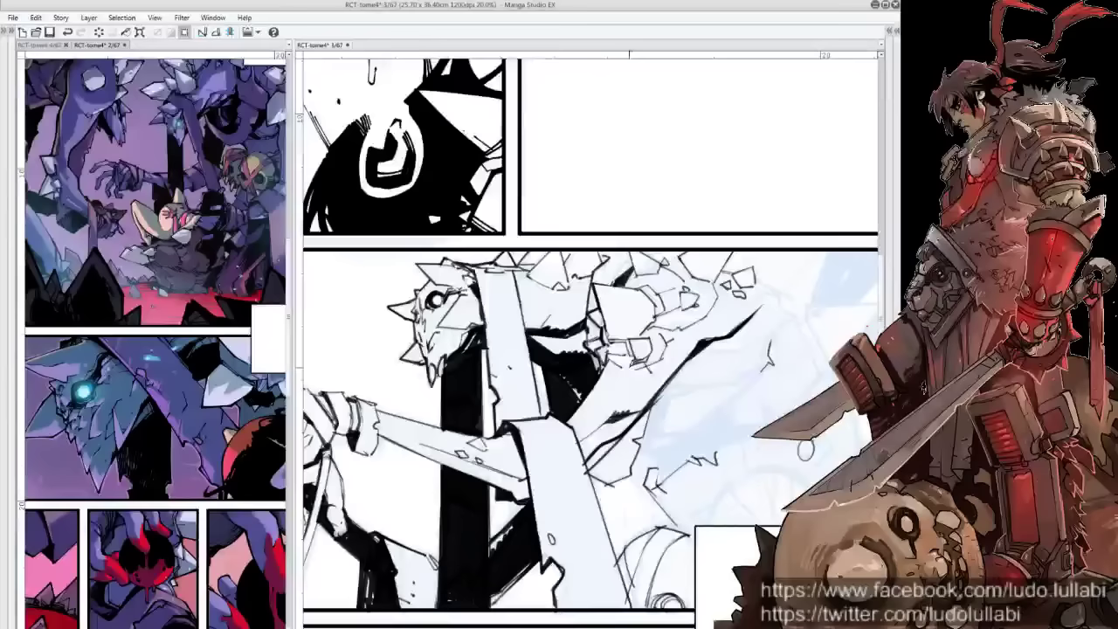
Ink an arc over the pencils on the creature's back, undoing its end
left_click_drag(611, 349, 561, 365)
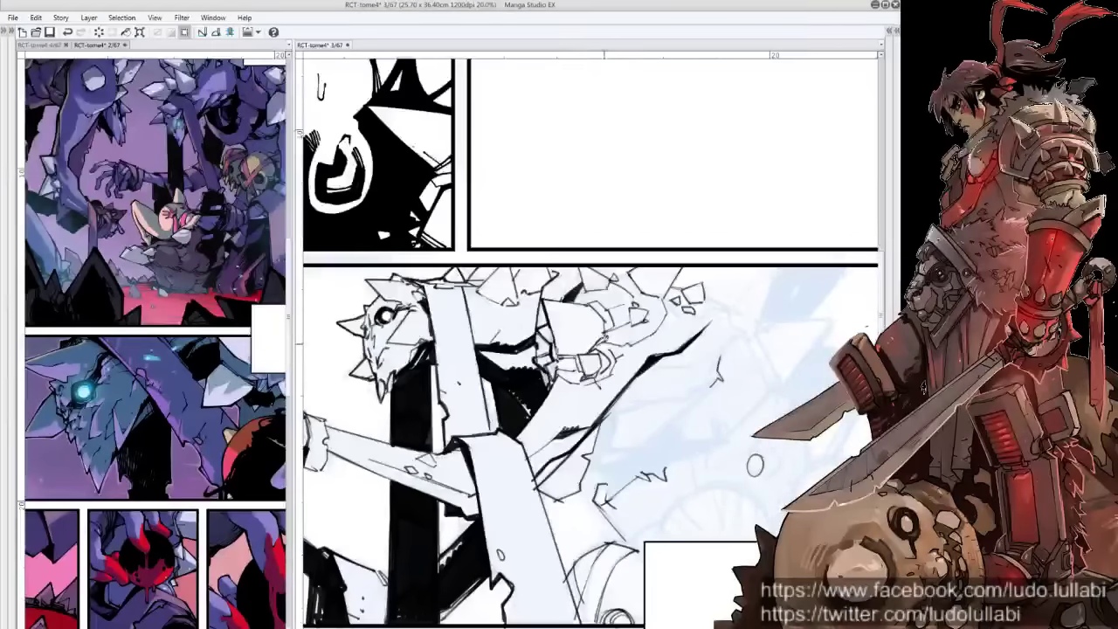
left_click_drag(622, 323, 610, 349)
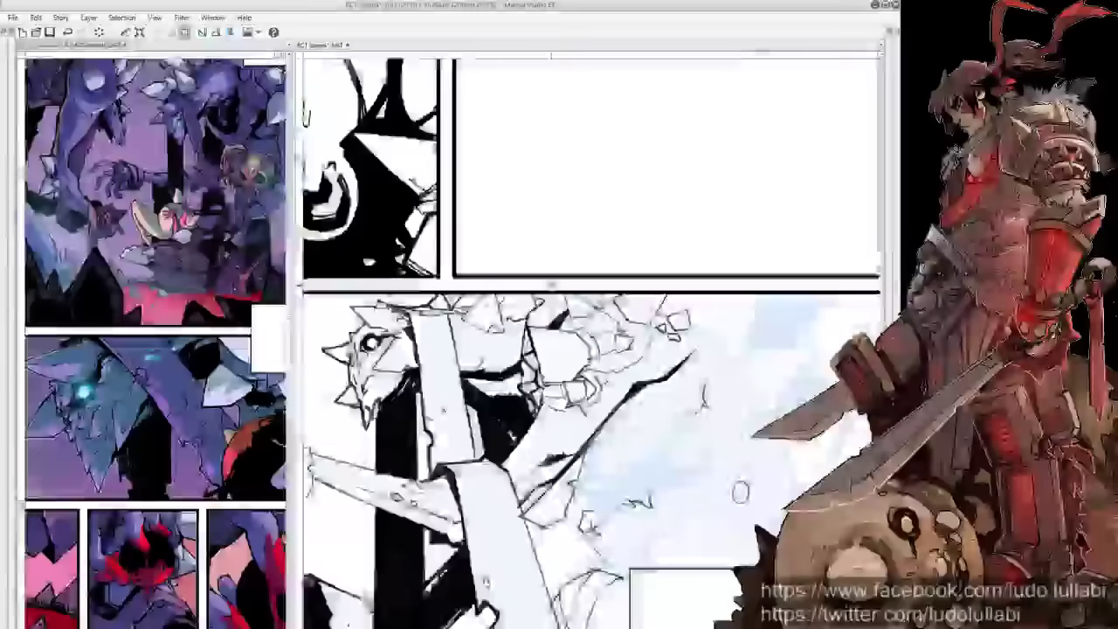
left_click_drag(782, 502, 699, 335)
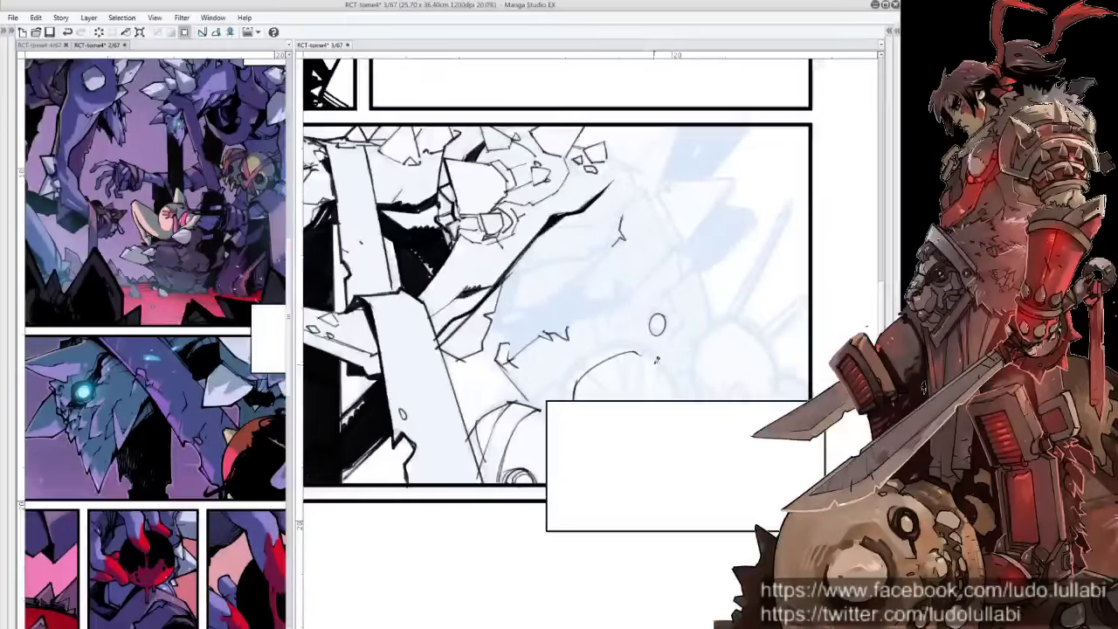
left_click_drag(741, 322, 674, 330)
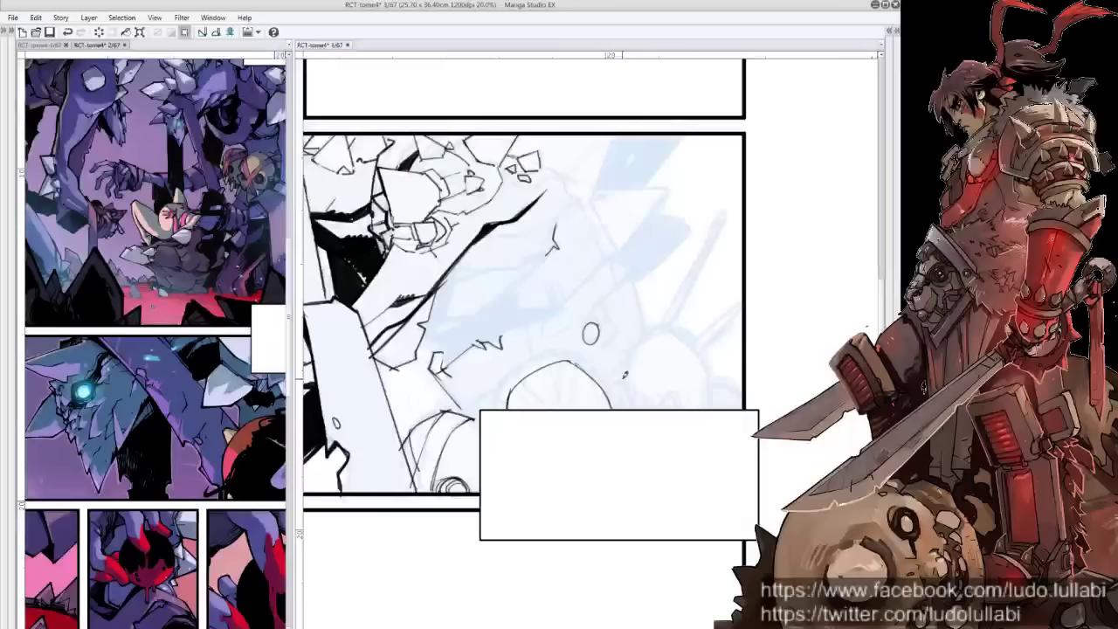
left_click_drag(614, 404, 632, 386)
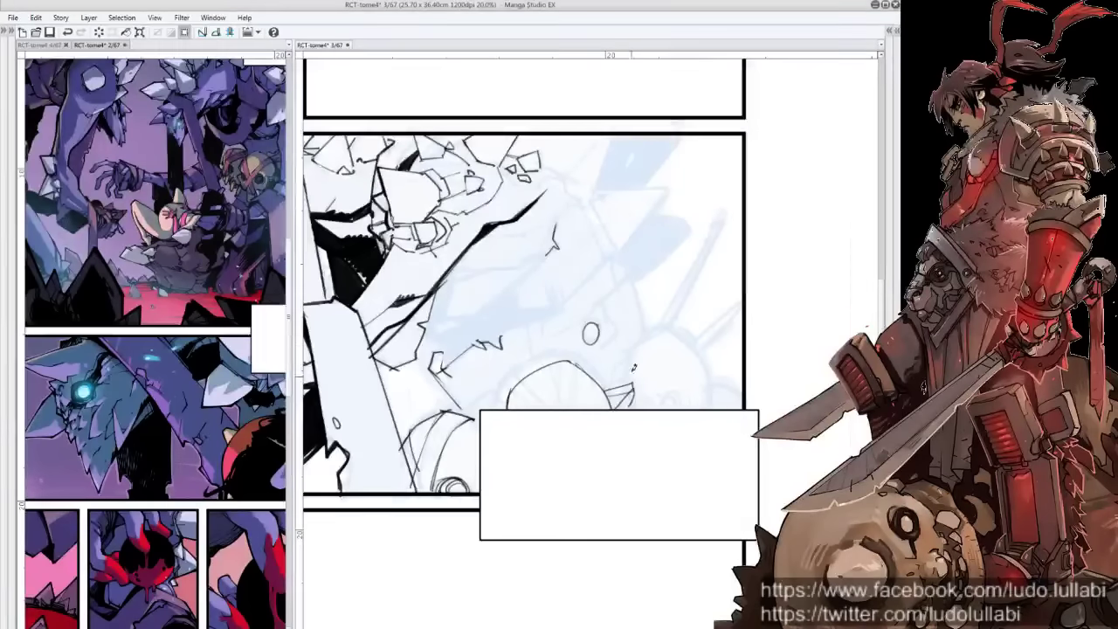
mouse_move(671, 327)
left_mouse_down()
mouse_move(716, 384)
mouse_move(679, 398)
mouse_move(710, 371)
mouse_move(718, 409)
left_mouse_up()
key("ctrl+z")
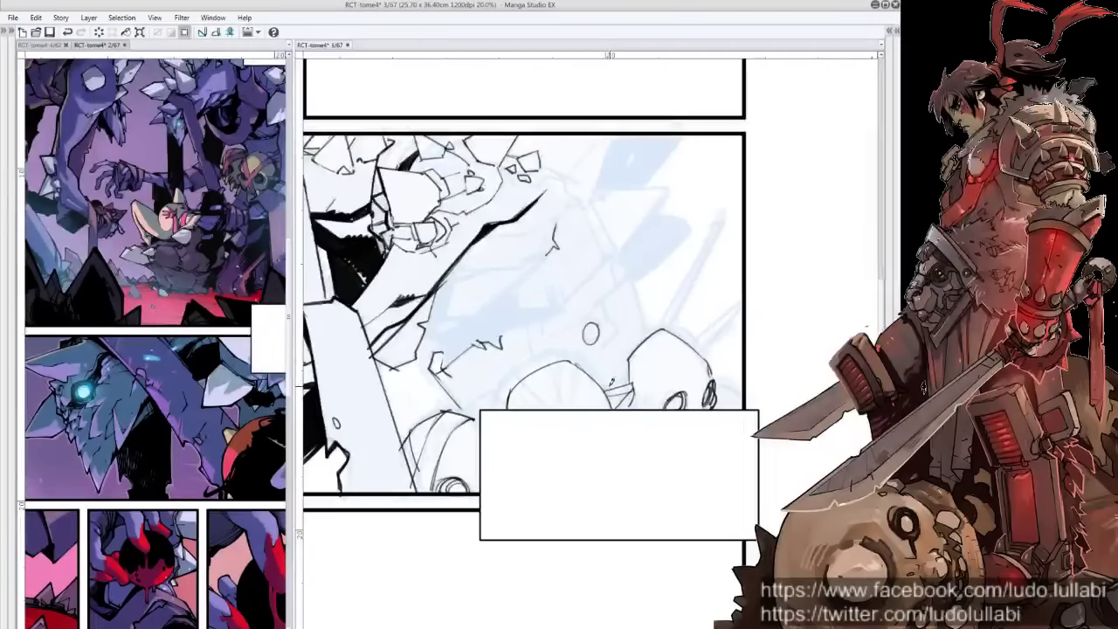
Ink short diagonal and downward strokes over the sketch in the middle panel
left_click_drag(563, 287, 567, 304)
scroll(220, 259, "down", 1)
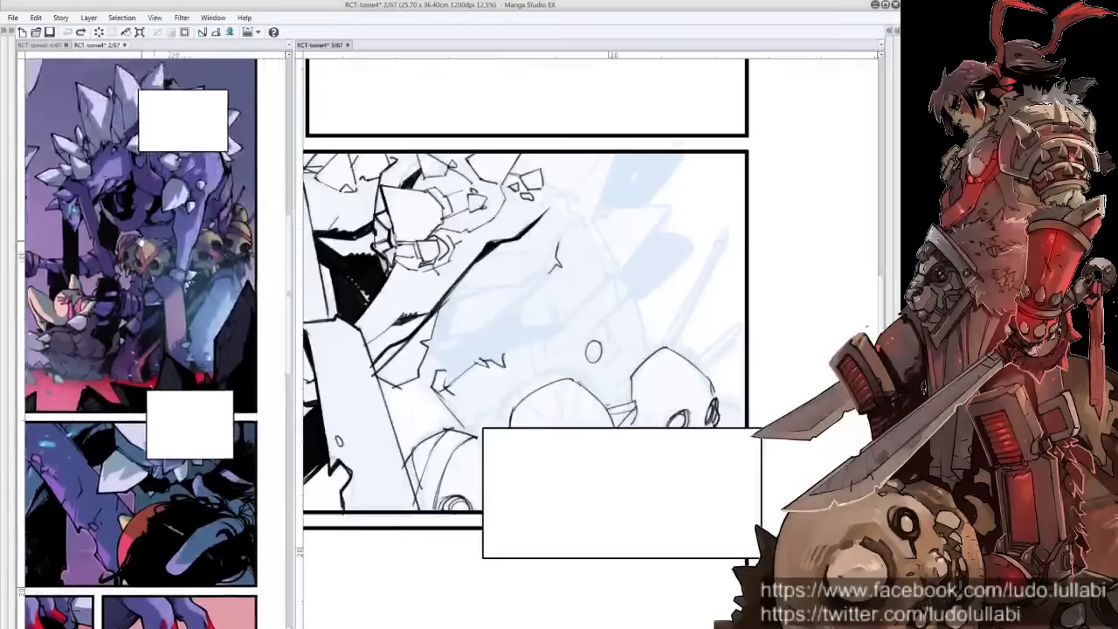
scroll(192, 190, "down", 1)
left_click(616, 334)
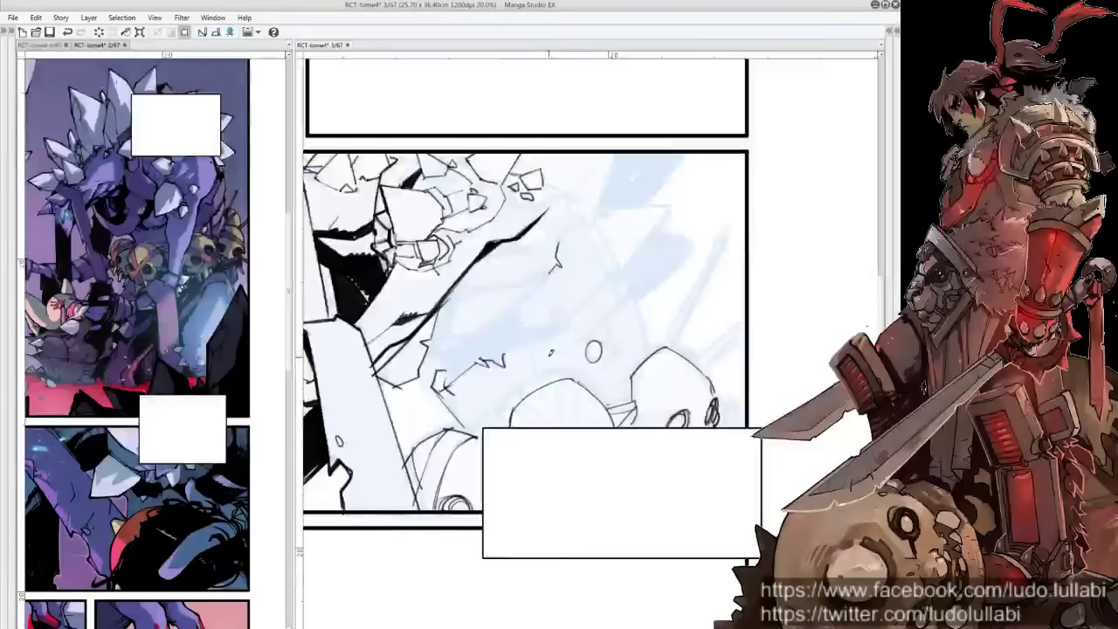
mouse_move(548, 356)
left_mouse_down()
mouse_move(580, 334)
mouse_move(616, 365)
left_mouse_up()
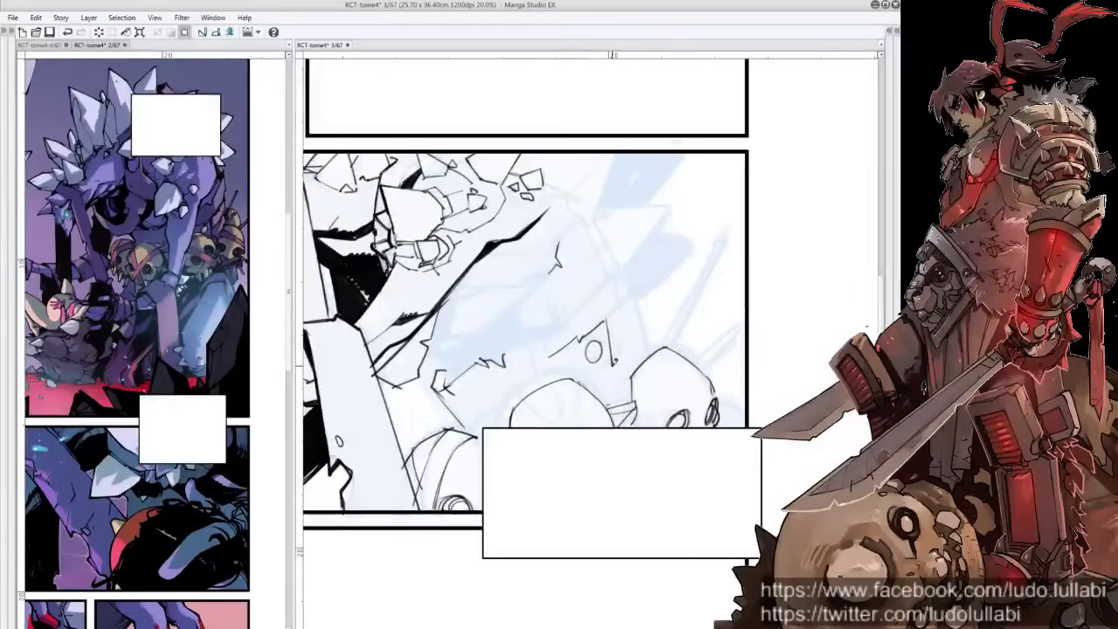
scroll(605, 344, "up", 2)
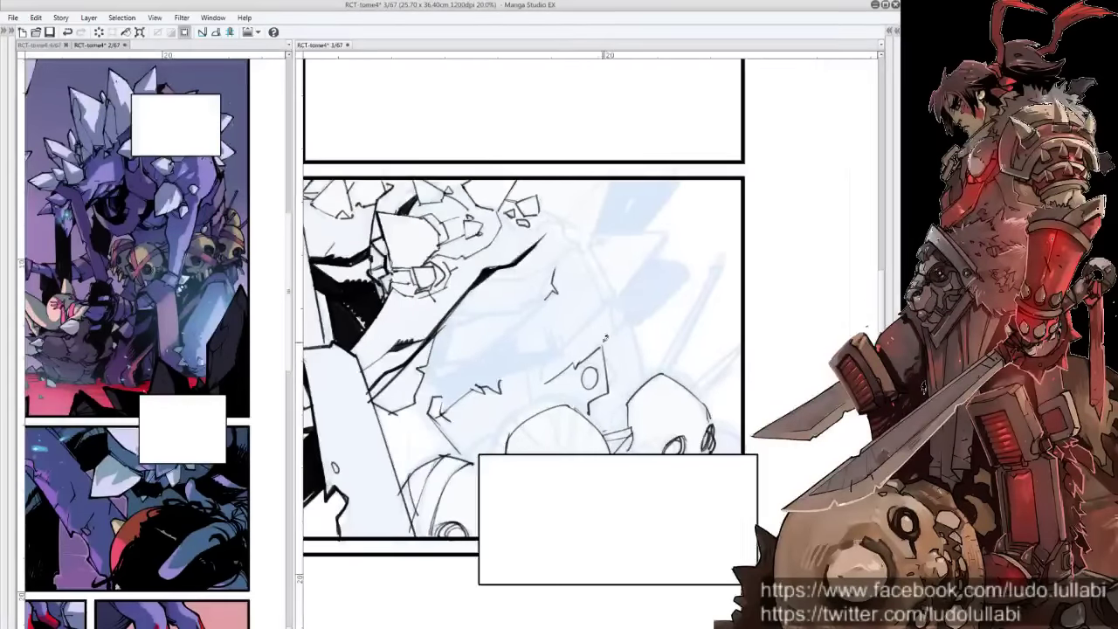
mouse_move(629, 321)
left_mouse_down()
mouse_move(634, 351)
mouse_move(611, 382)
mouse_move(645, 386)
left_mouse_up()
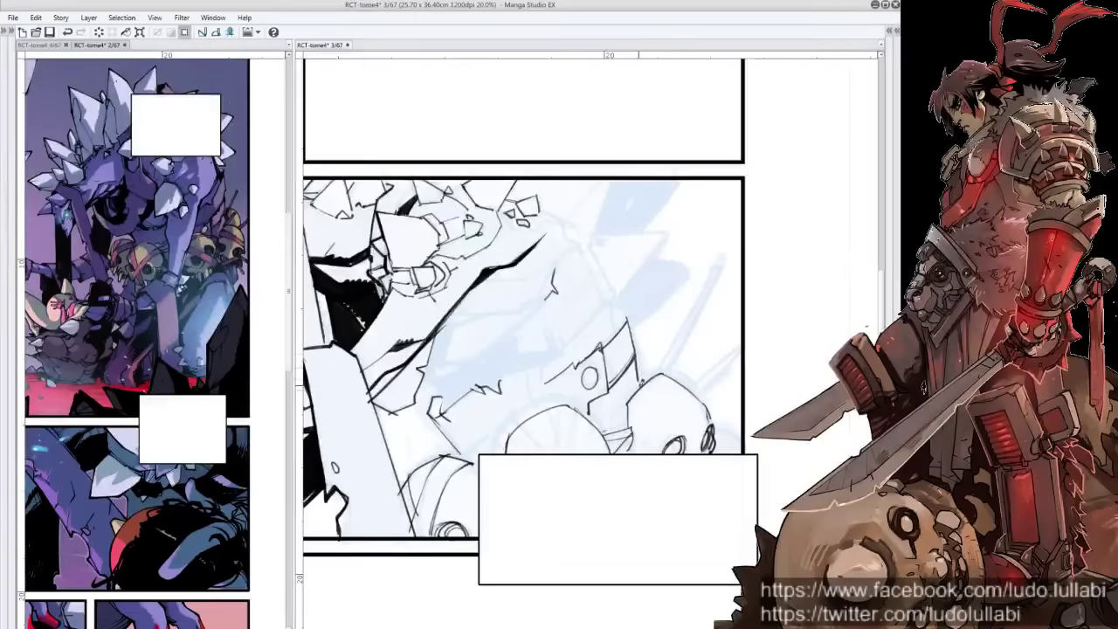
left_click_drag(626, 274, 625, 335)
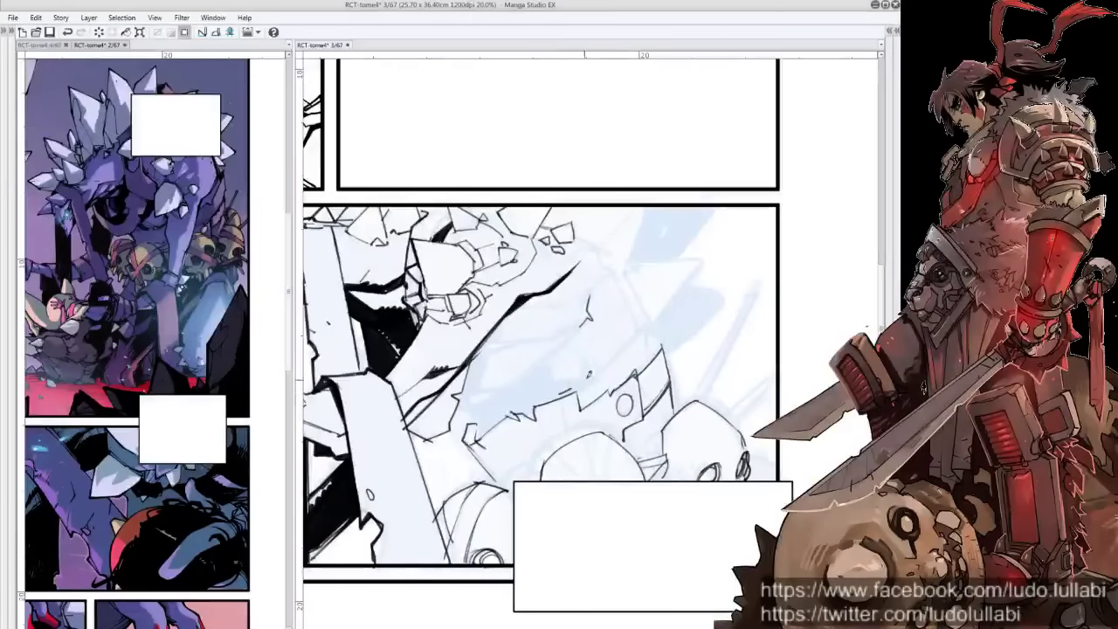
left_click_drag(593, 385, 604, 370)
Tilt the page and ink spiky strokes along the creature's back
scroll(587, 336, "down", 2)
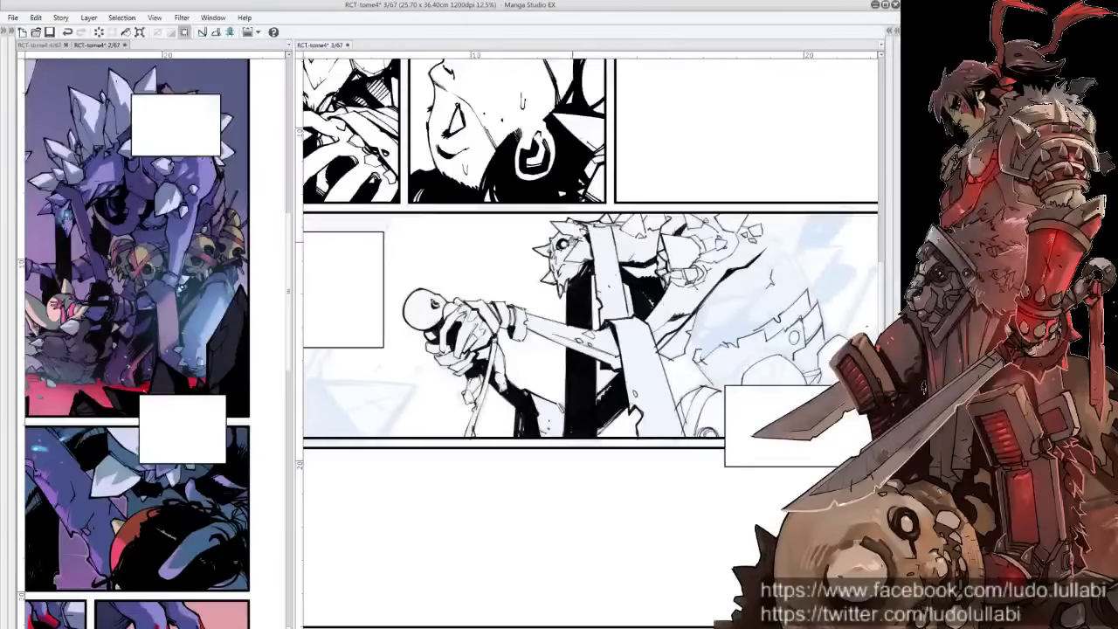
scroll(586, 236, "up", 1)
left_click_drag(586, 235, 496, 254)
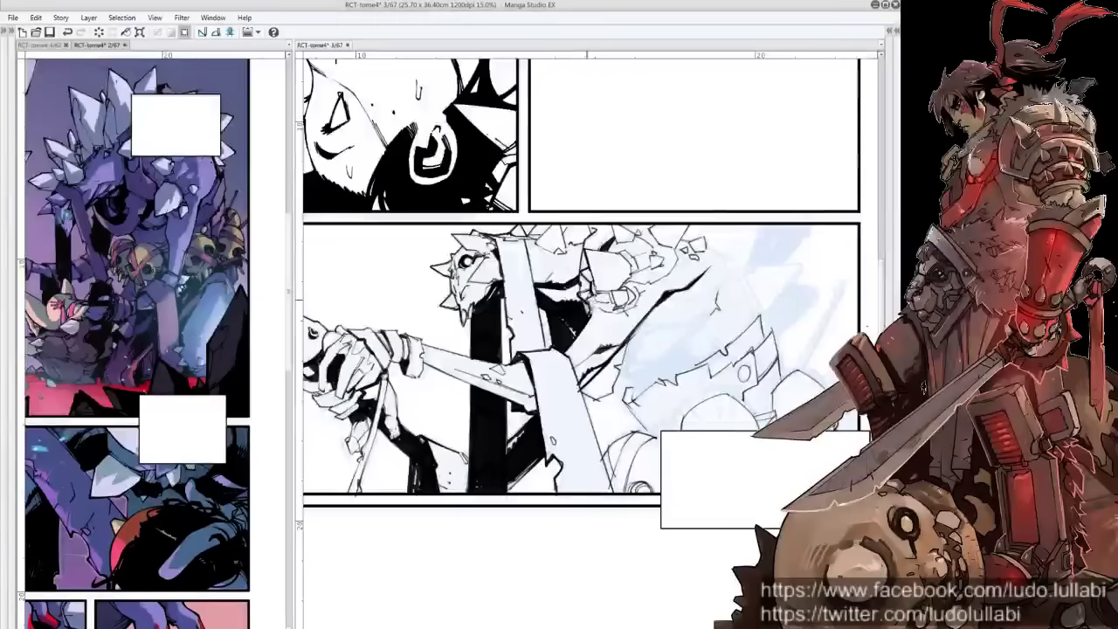
mouse_move(689, 286)
left_mouse_down()
mouse_move(712, 302)
mouse_move(723, 385)
left_mouse_up()
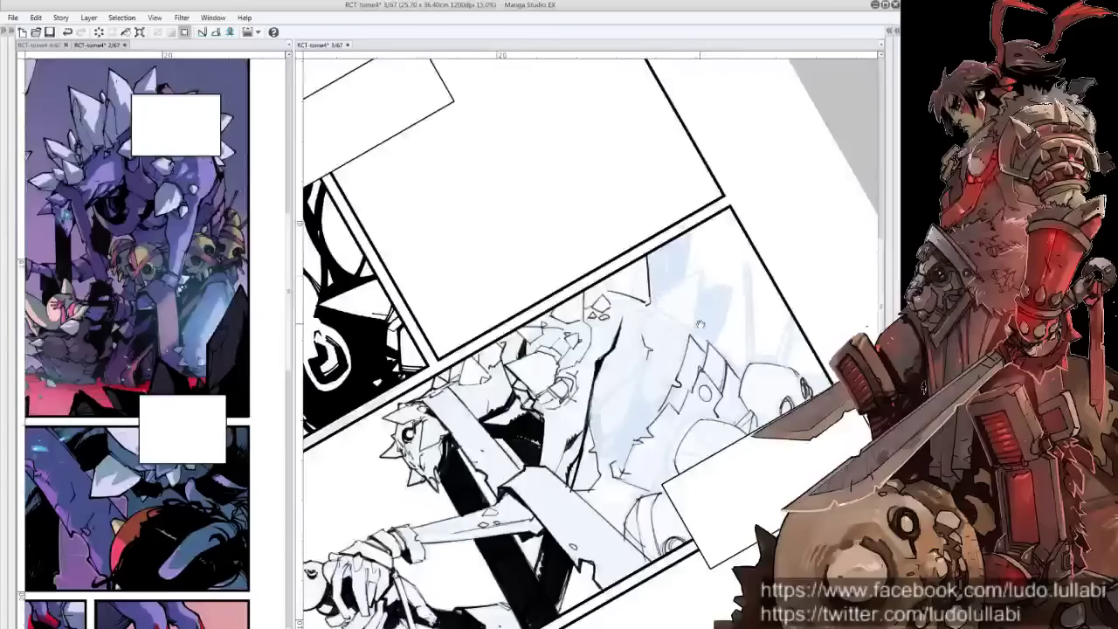
mouse_move(671, 277)
left_mouse_down()
mouse_move(644, 270)
mouse_move(670, 267)
mouse_move(669, 320)
left_mouse_up()
mouse_move(648, 239)
left_mouse_down()
mouse_move(664, 220)
mouse_move(657, 275)
left_mouse_up()
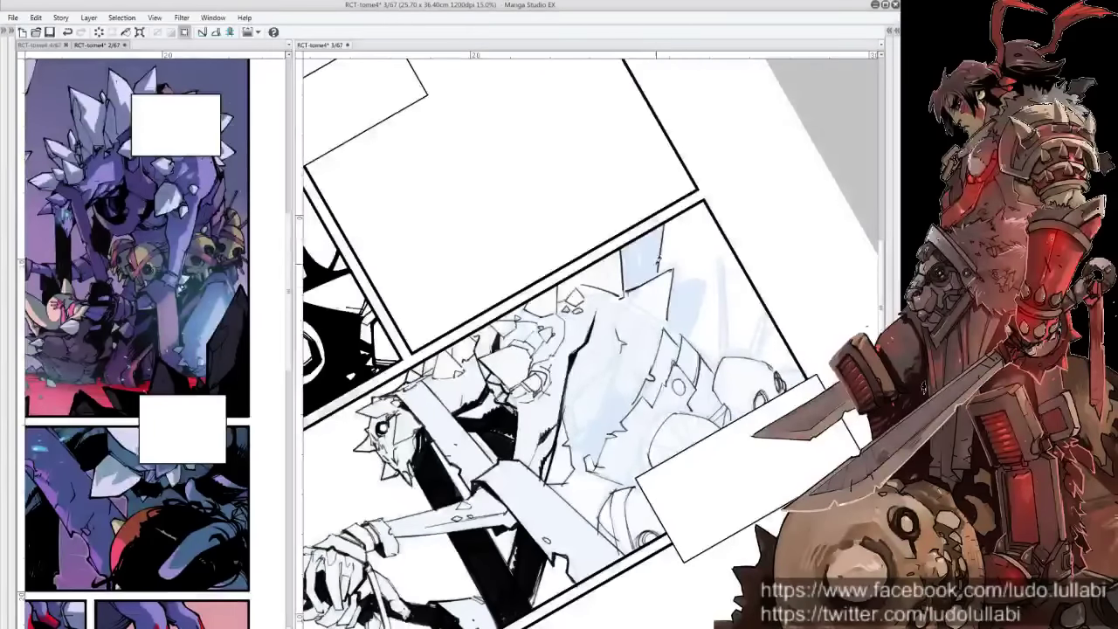
Add small ink marks on the creature's lower right at a tilted angle
key("ctrl+@")
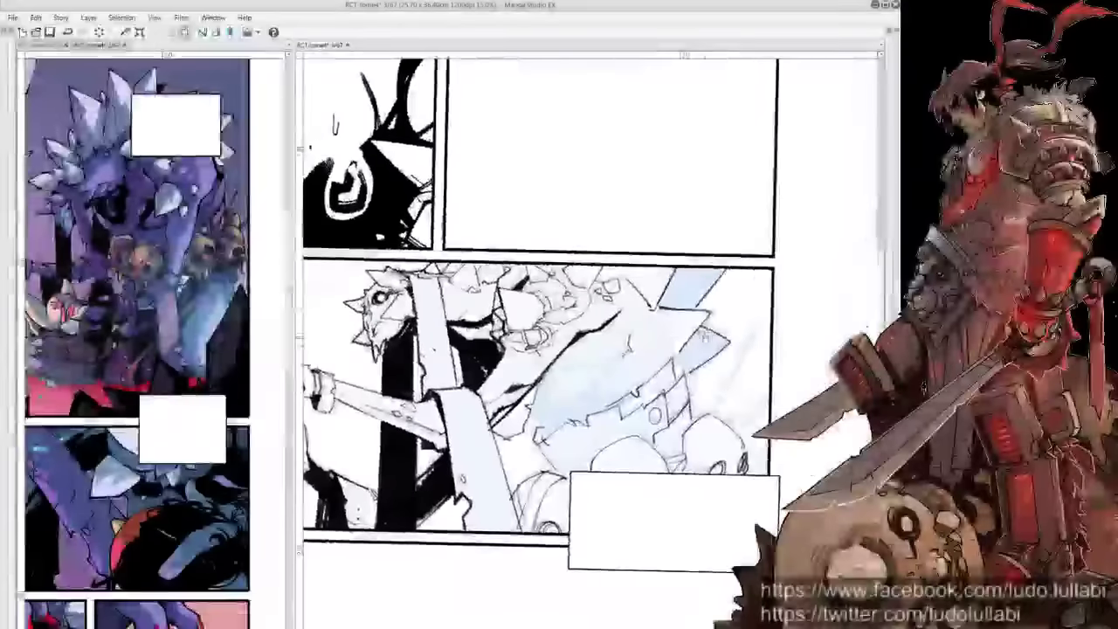
key("minus")
key("minus")
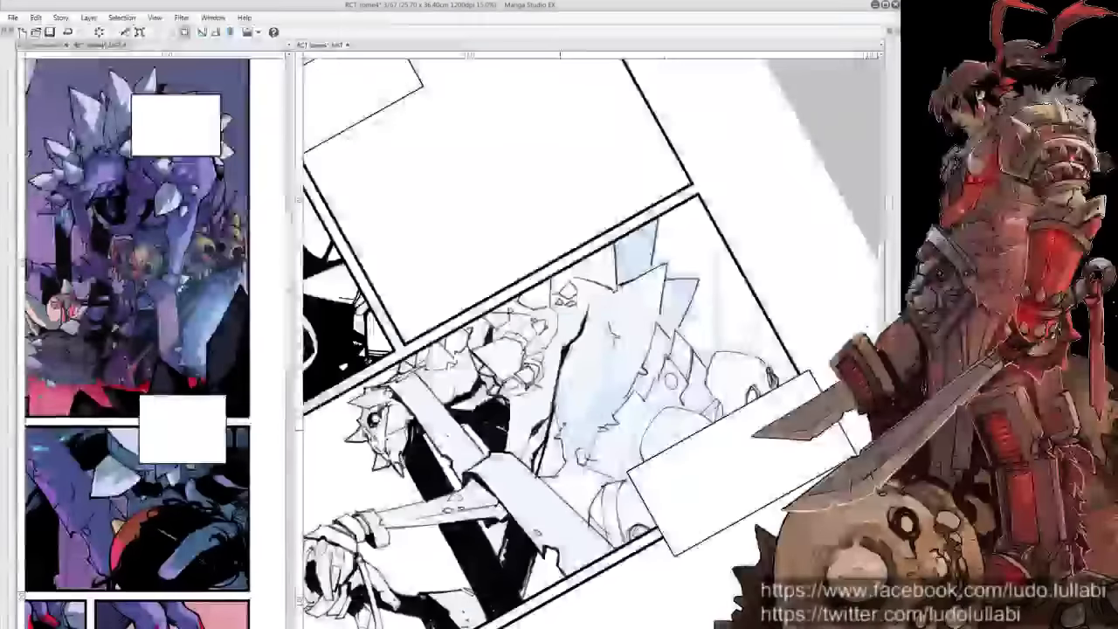
key("ctrl+@")
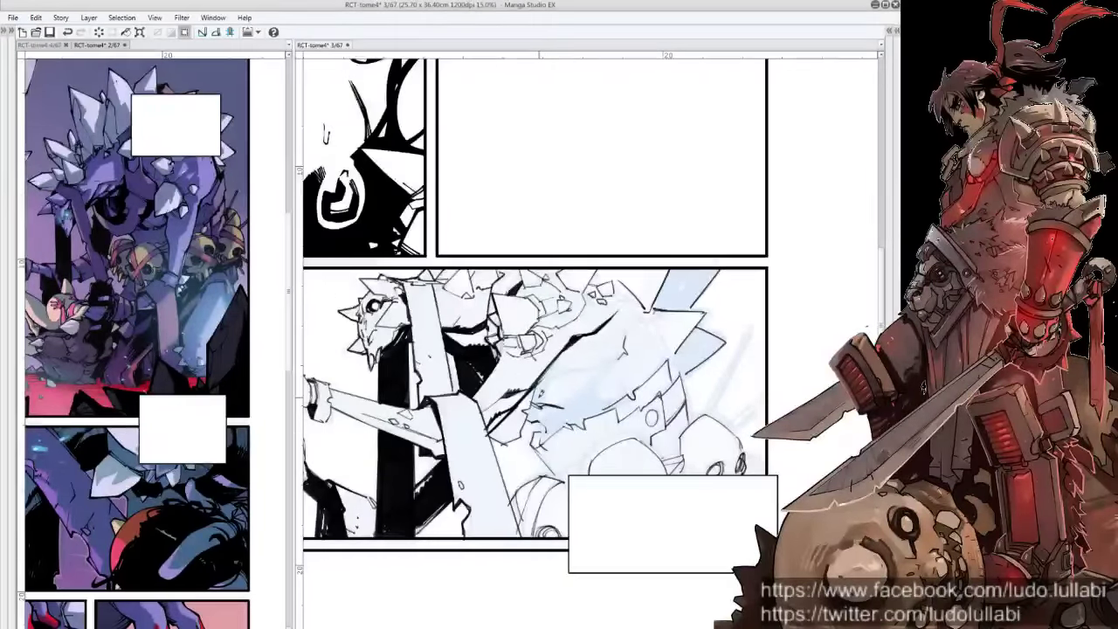
key("minus")
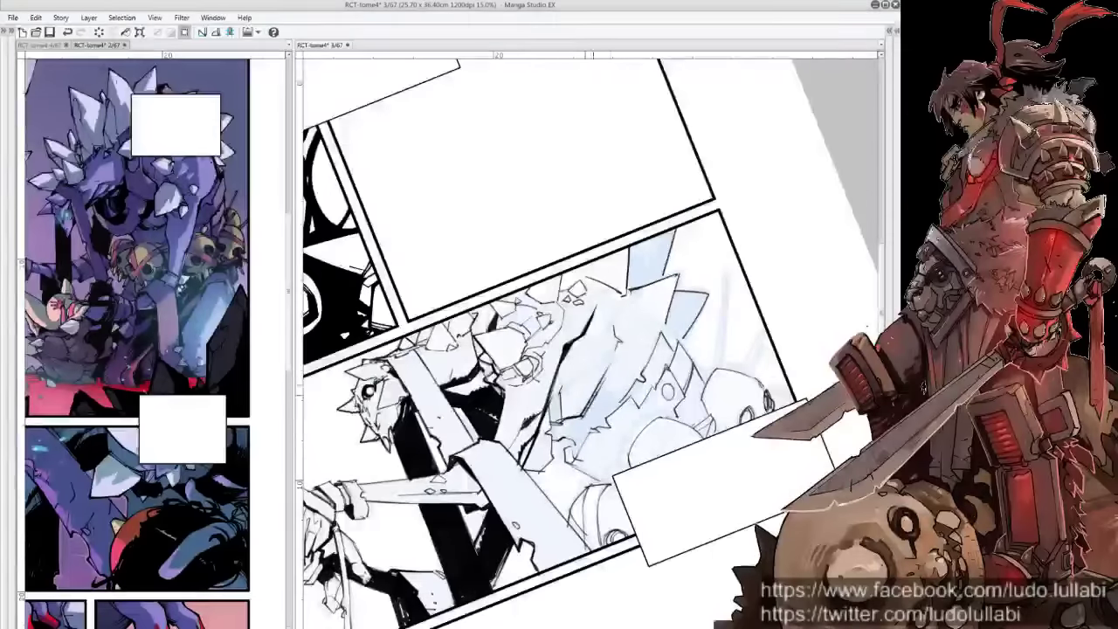
left_click_drag(587, 411, 616, 384)
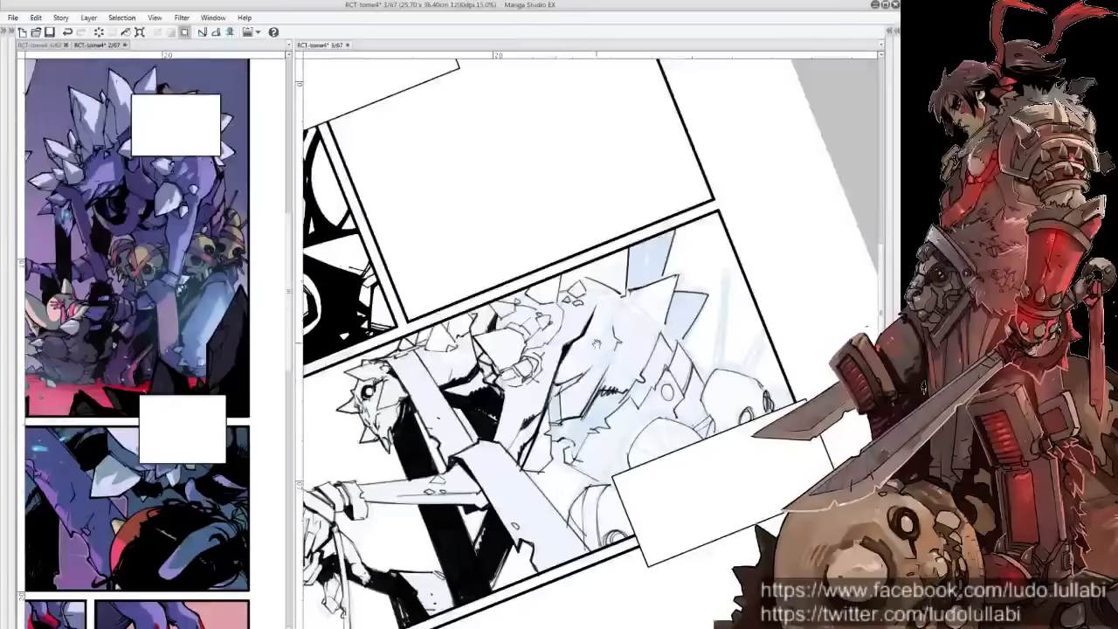
left_click_drag(579, 349, 647, 332)
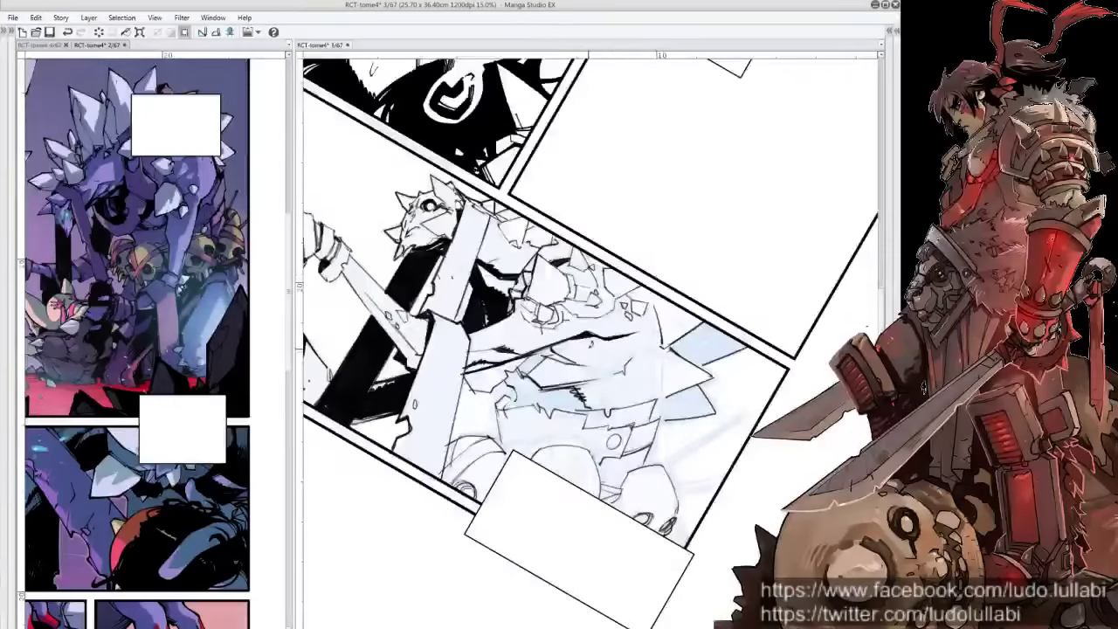
left_click_drag(612, 349, 618, 368)
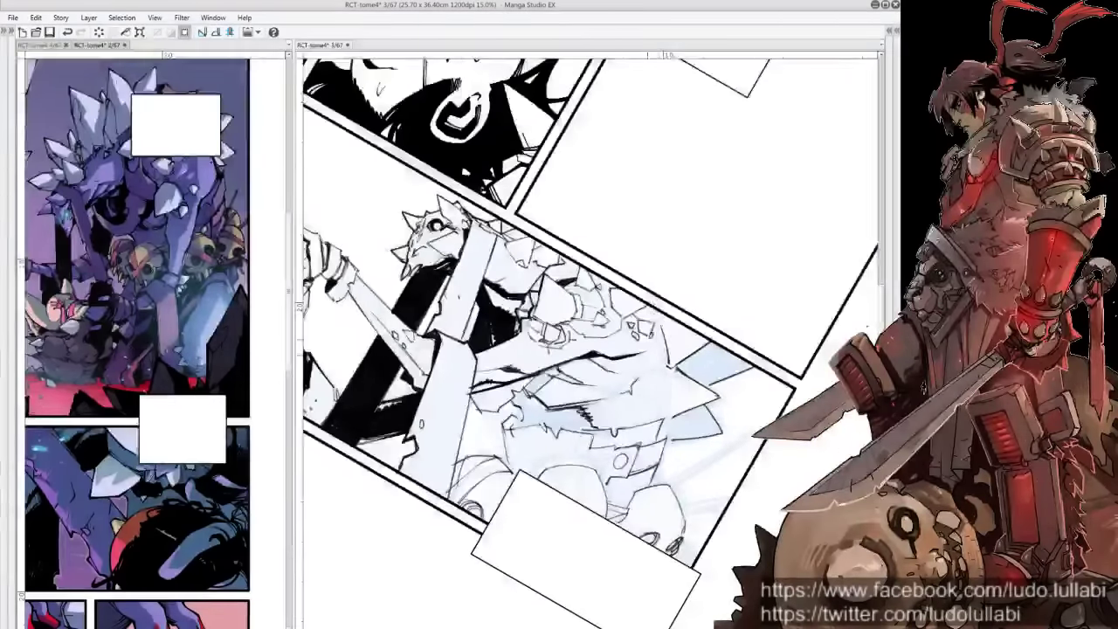
Add short strokes and a diagonal line on the creature's lower body
key("r")
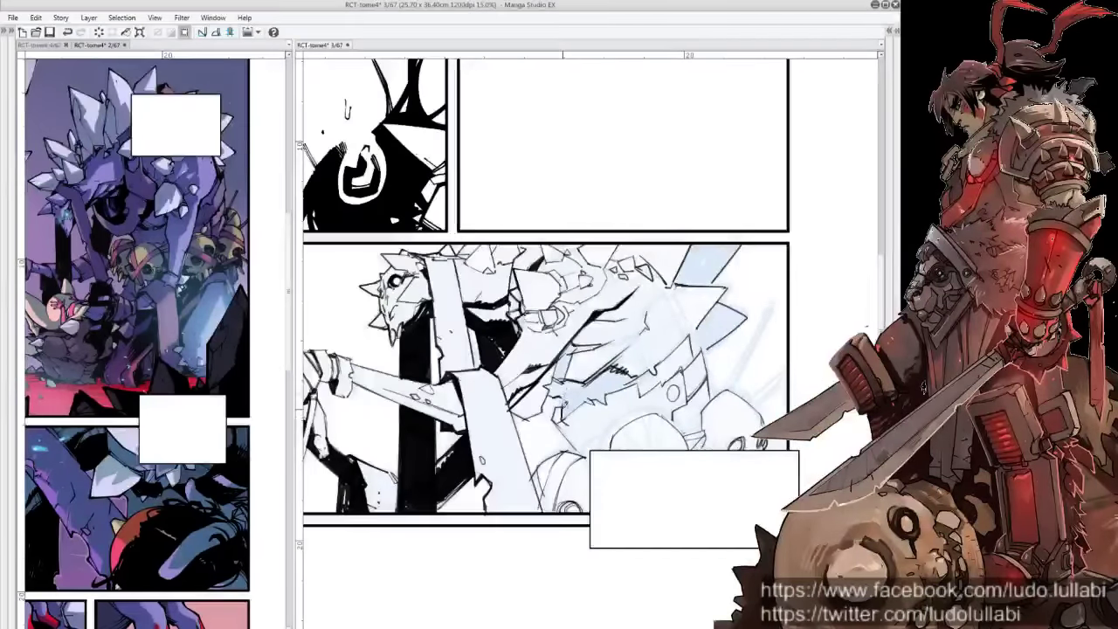
left_click_drag(564, 393, 567, 416)
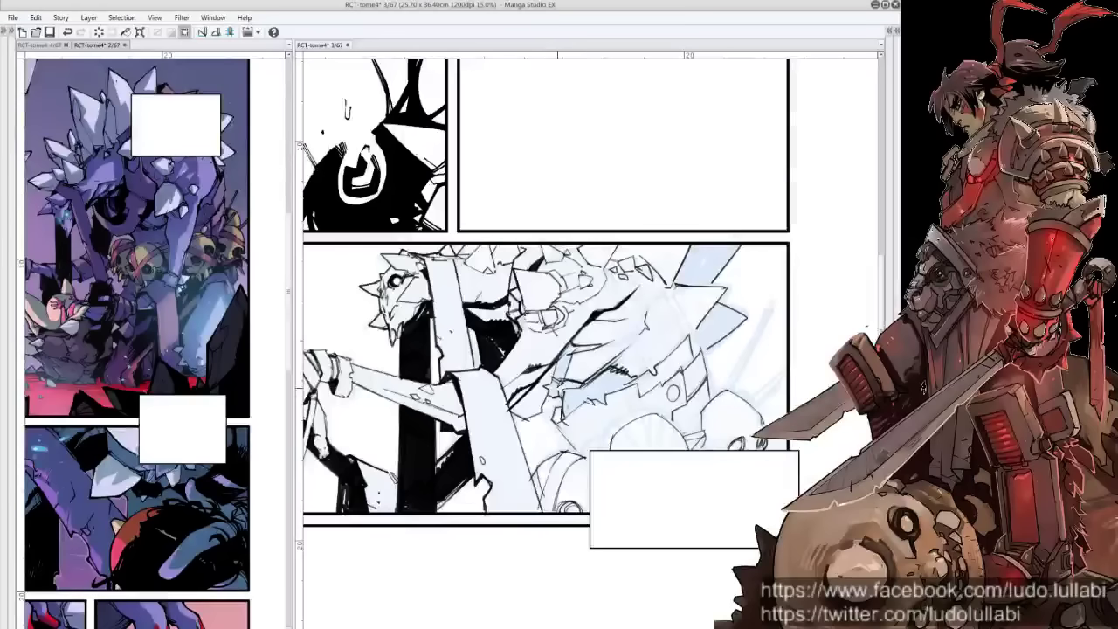
left_click_drag(542, 350, 504, 379)
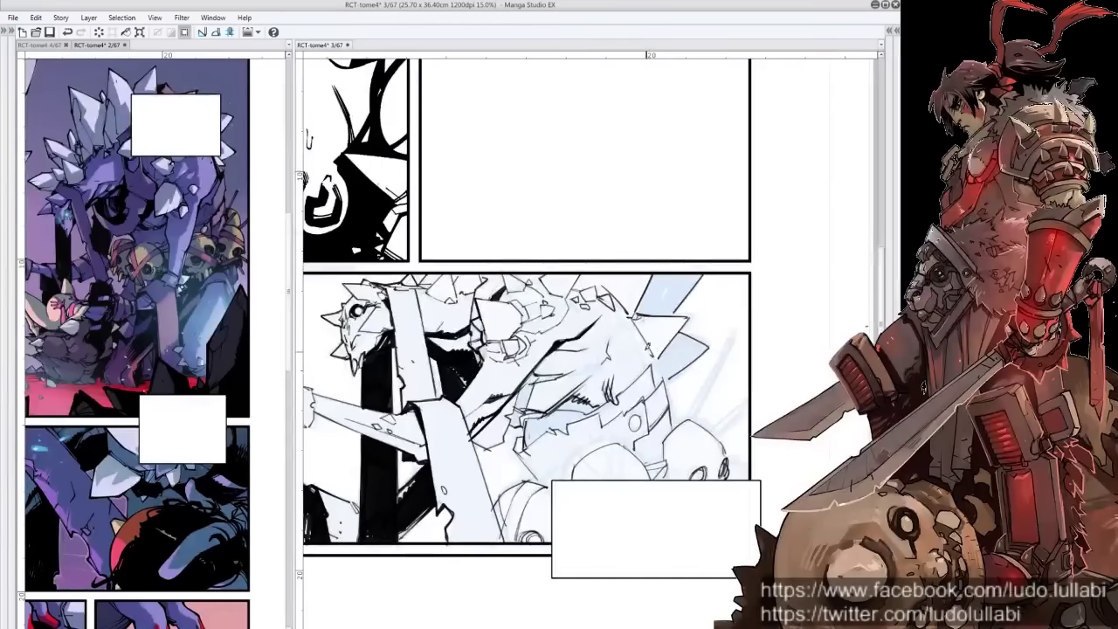
left_click_drag(708, 416, 636, 338)
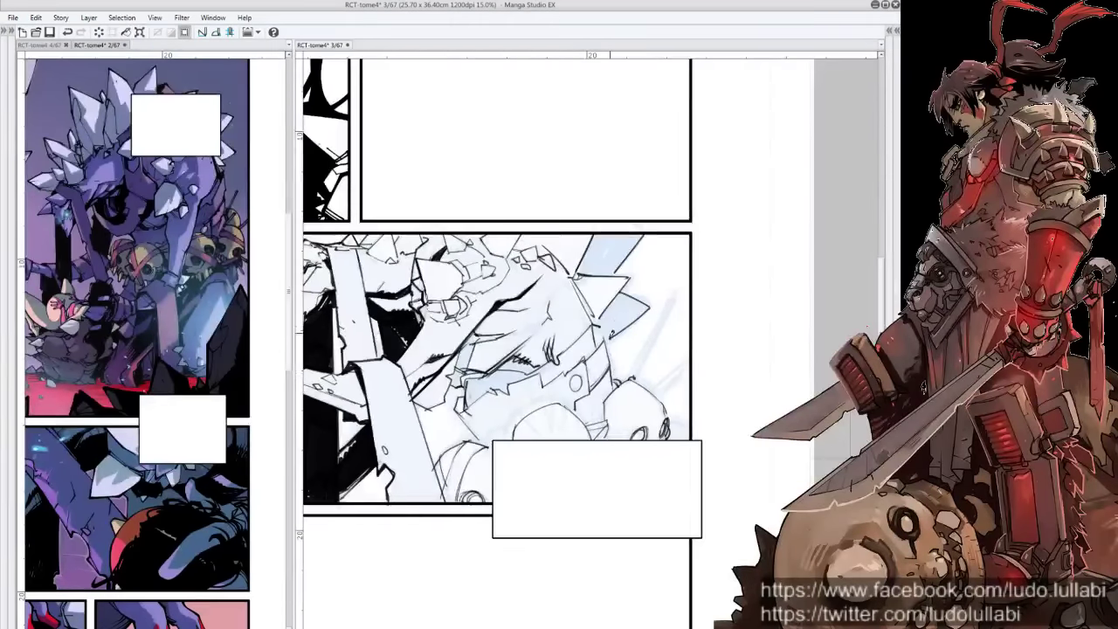
left_click_drag(668, 303, 639, 375)
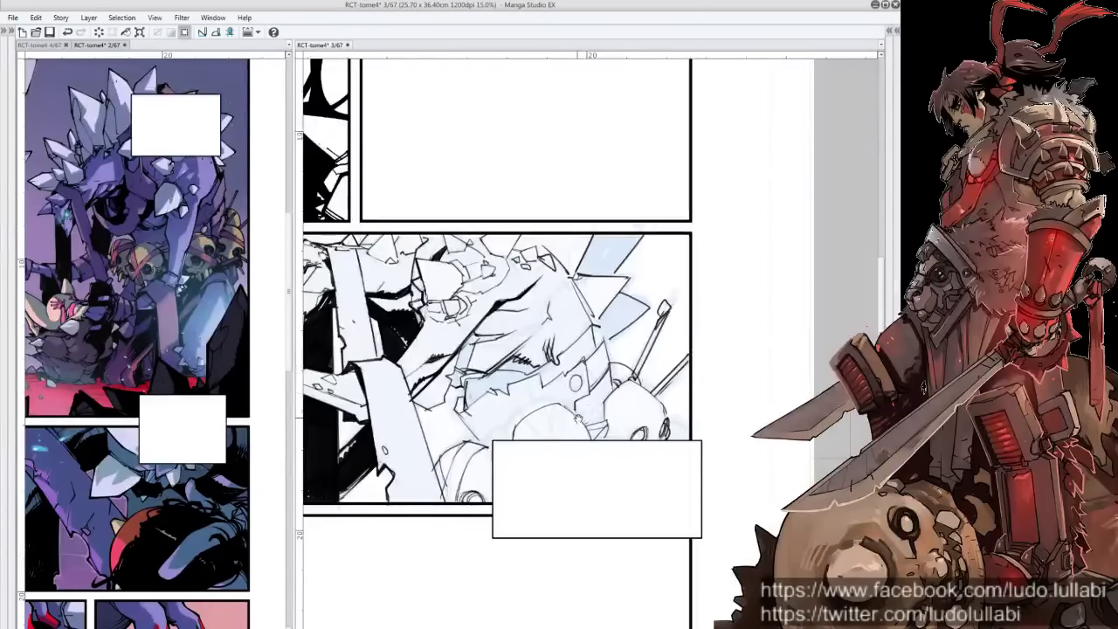
left_click_drag(524, 349, 615, 310)
Set the brush size to 3.00 and ink dark shadow marks on the creature
key("Tab")
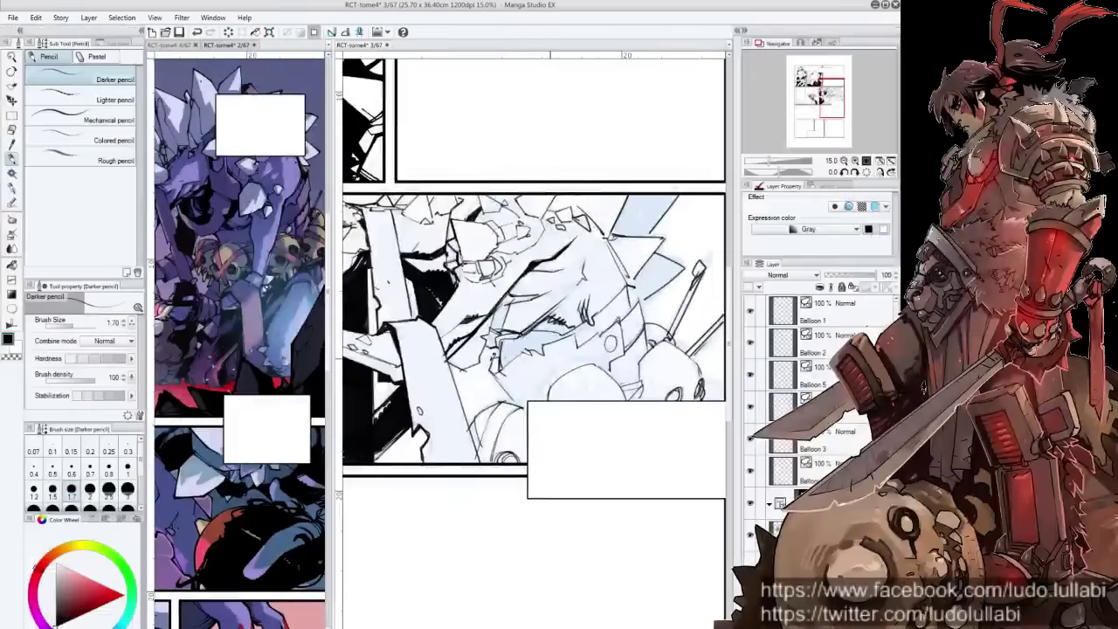
left_click(128, 489)
key("Tab")
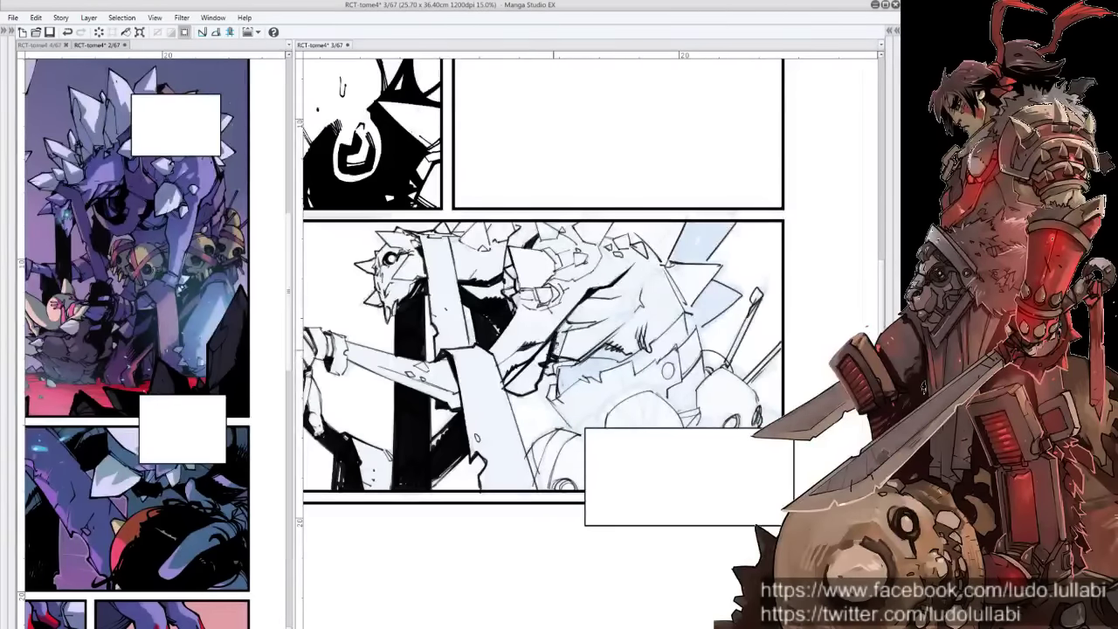
left_click_drag(565, 336, 607, 330)
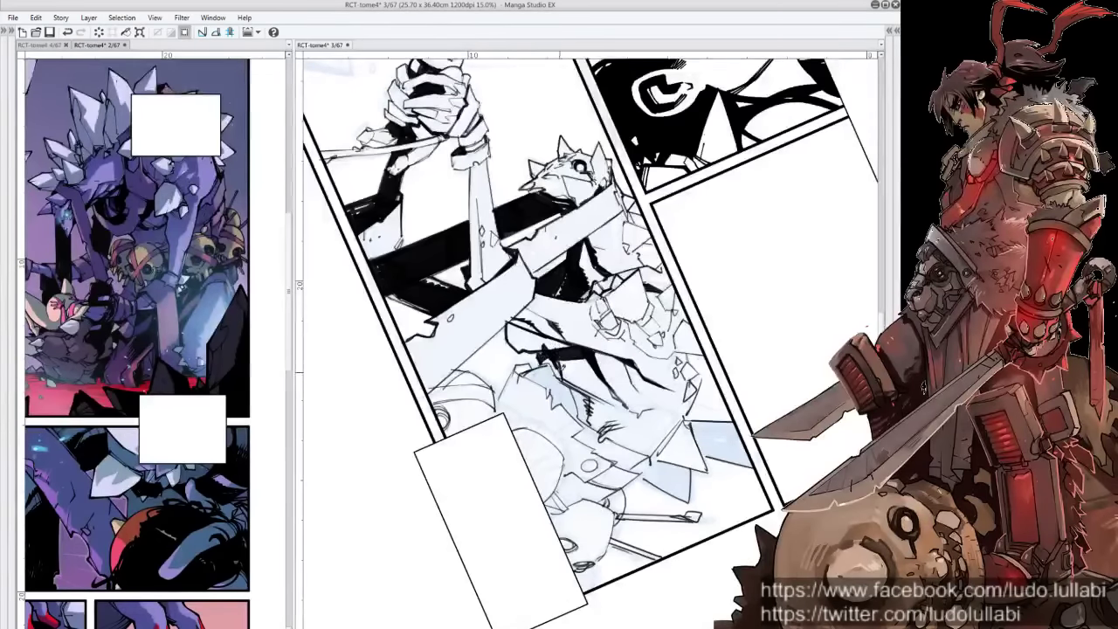
left_click_drag(537, 365, 564, 381)
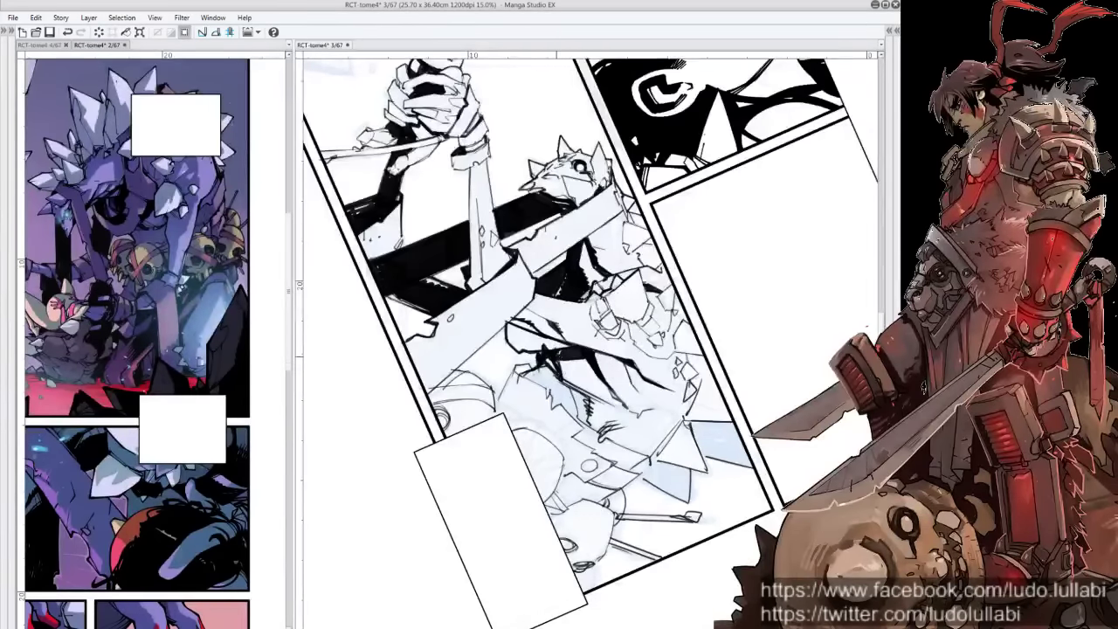
key("minus")
key("minus")
key("minus")
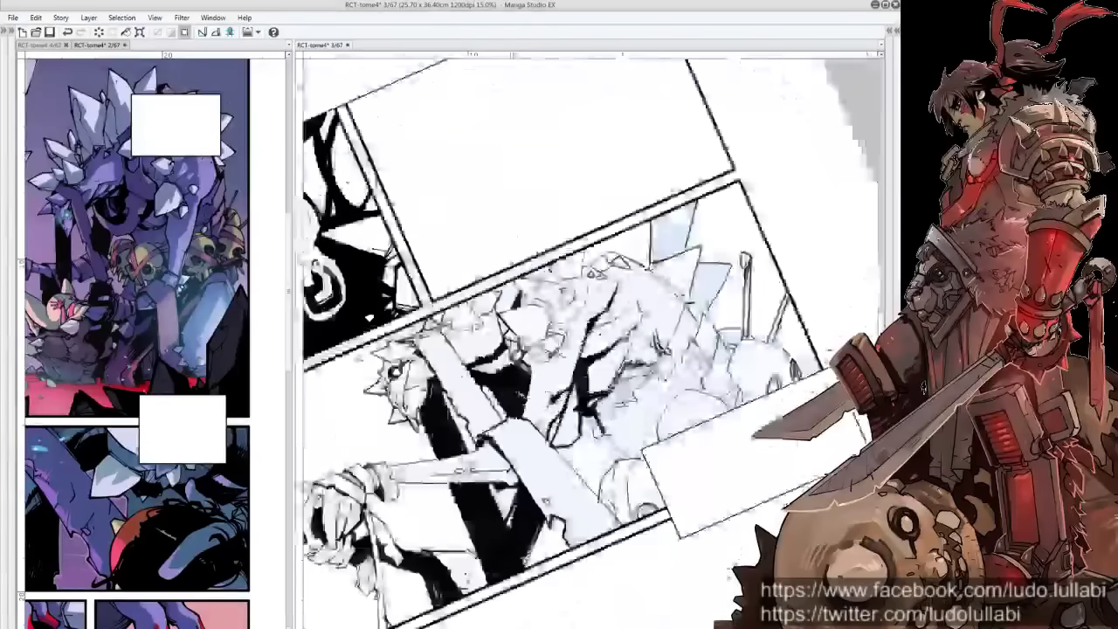
left_click_drag(583, 391, 623, 432)
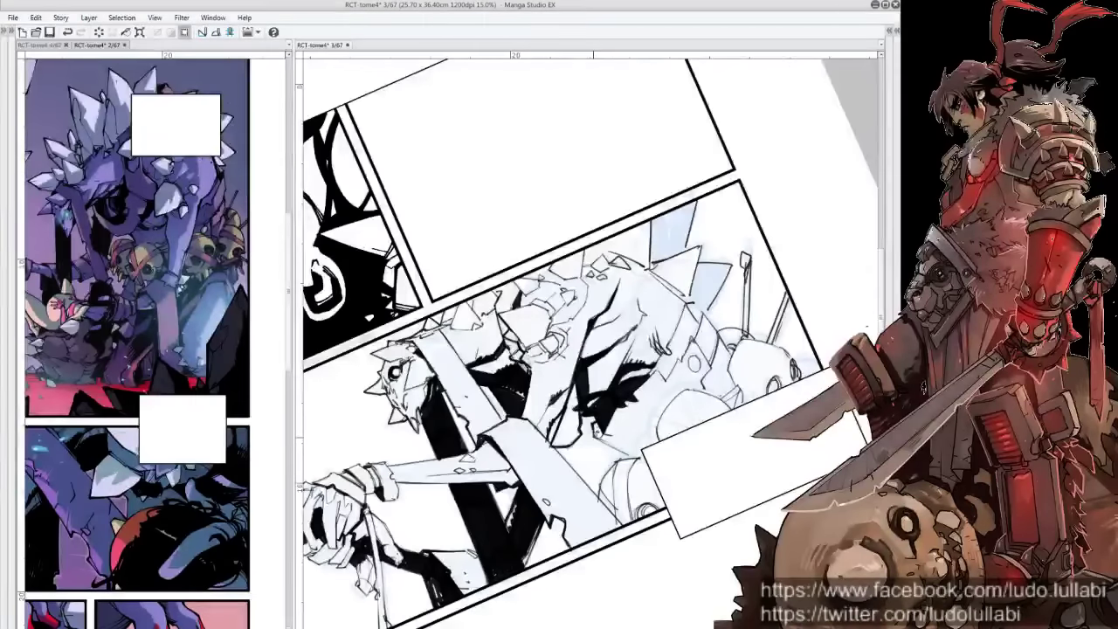
Reduce the Darker pencil brush size to 2.00
left_click_drag(598, 424, 697, 219)
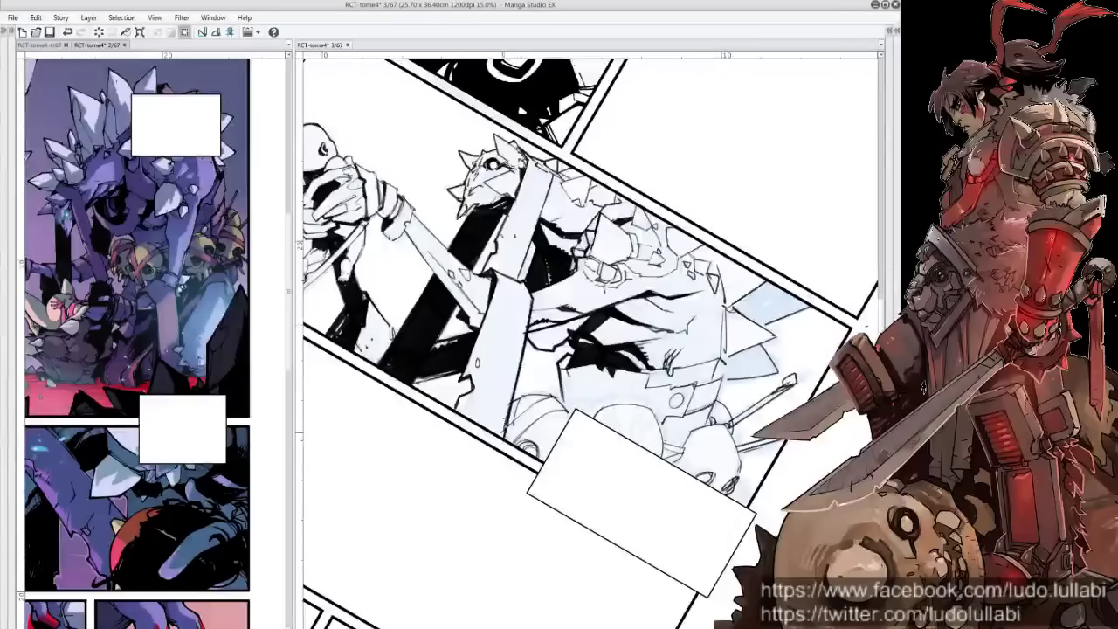
left_click_drag(558, 332, 611, 419)
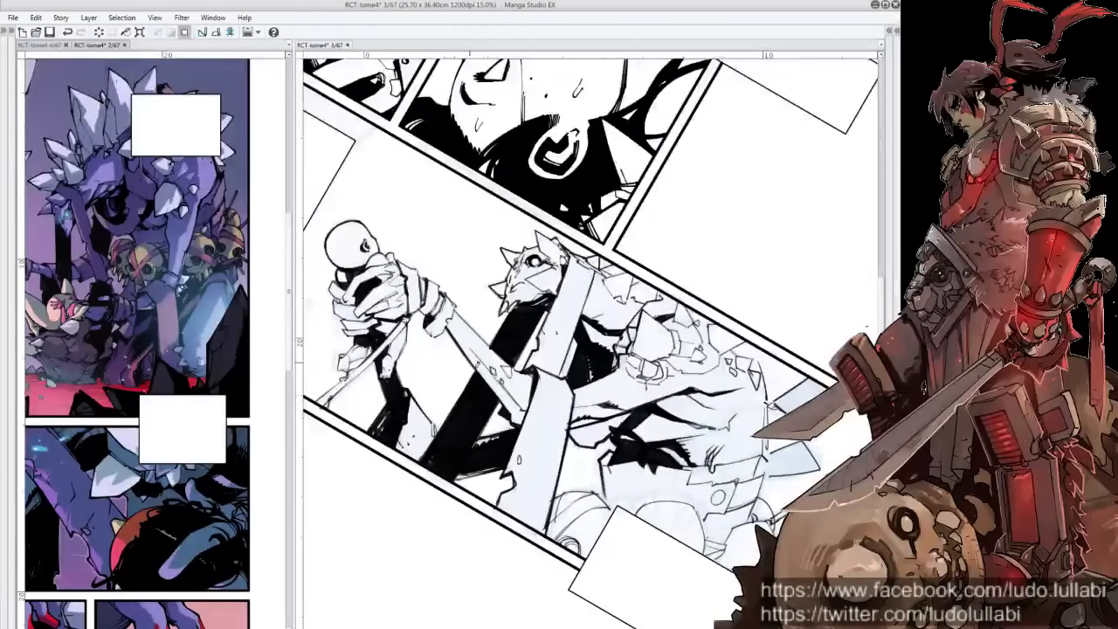
key("Tab")
left_click(90, 490)
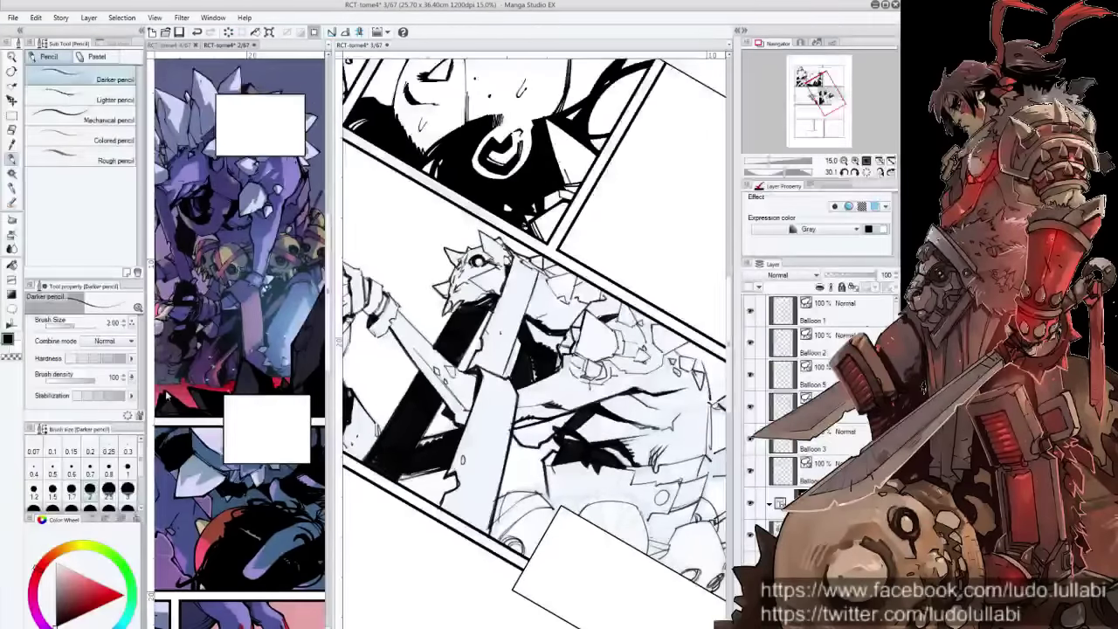
Hide the palettes and ink strokes along the sword blade
key("Tab")
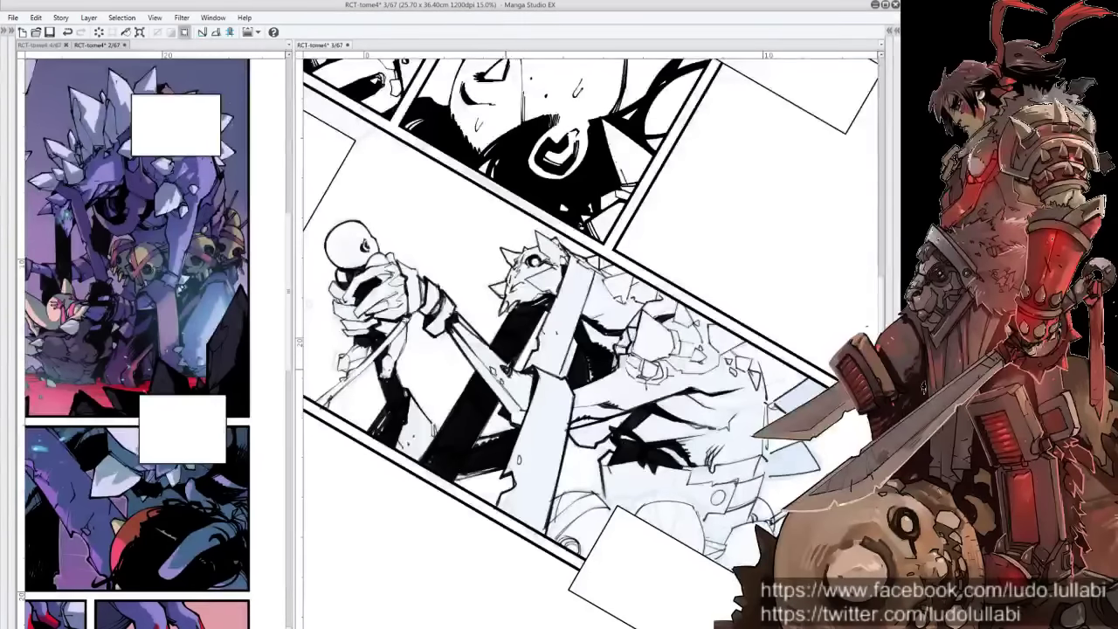
mouse_move(489, 361)
left_mouse_down()
mouse_move(505, 383)
mouse_move(552, 366)
left_mouse_up()
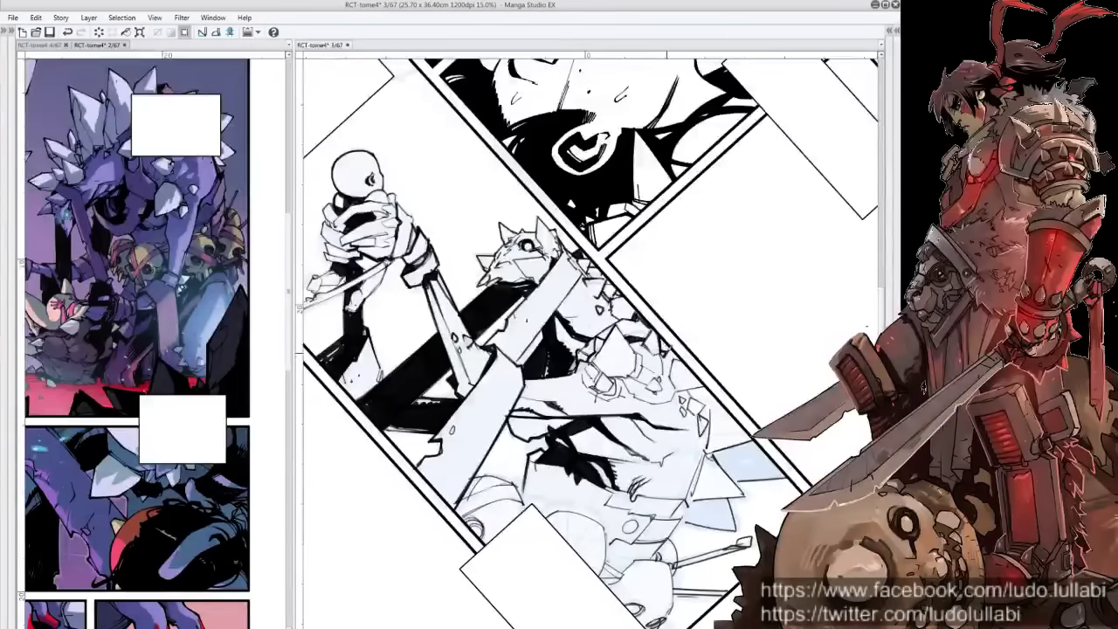
Add short ink lines and black fills on the creature's armoured body
left_click_drag(628, 337, 650, 344)
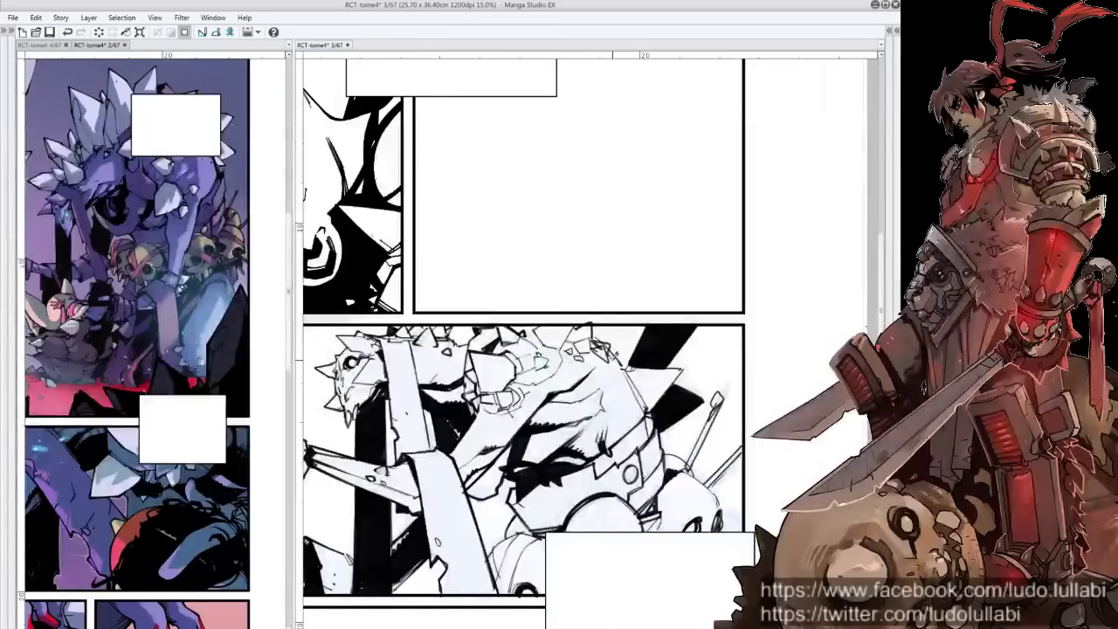
Pan from the middle panel across to the skull-headed figure's panel
mouse_move(547, 440)
left_mouse_down()
mouse_move(673, 324)
mouse_move(577, 371)
mouse_move(567, 364)
left_mouse_up()
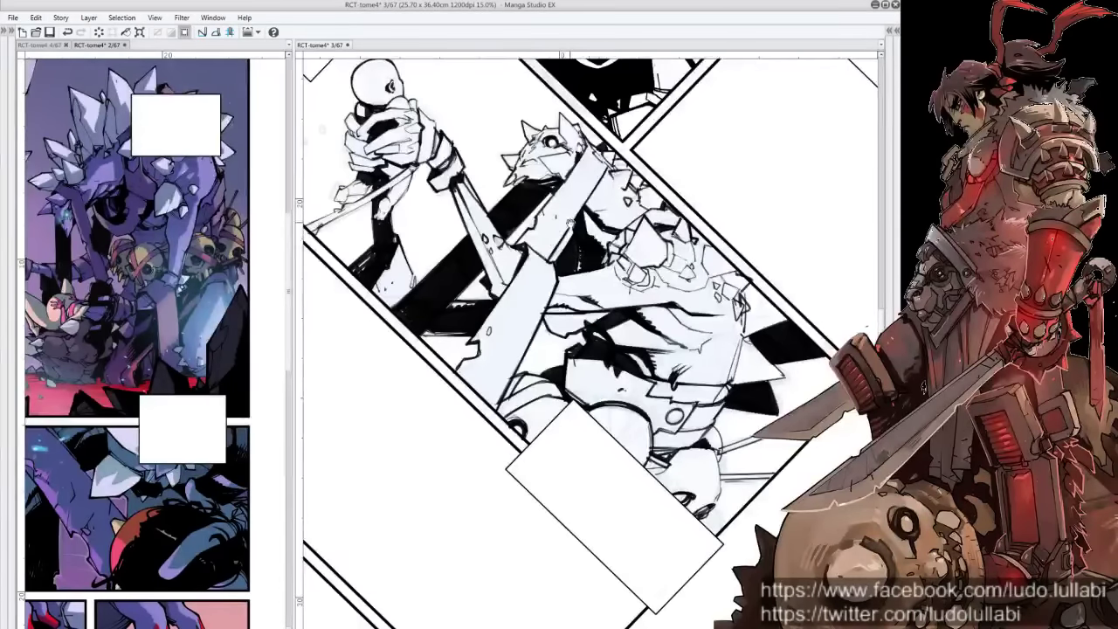
scroll(589, 339, "up", 2)
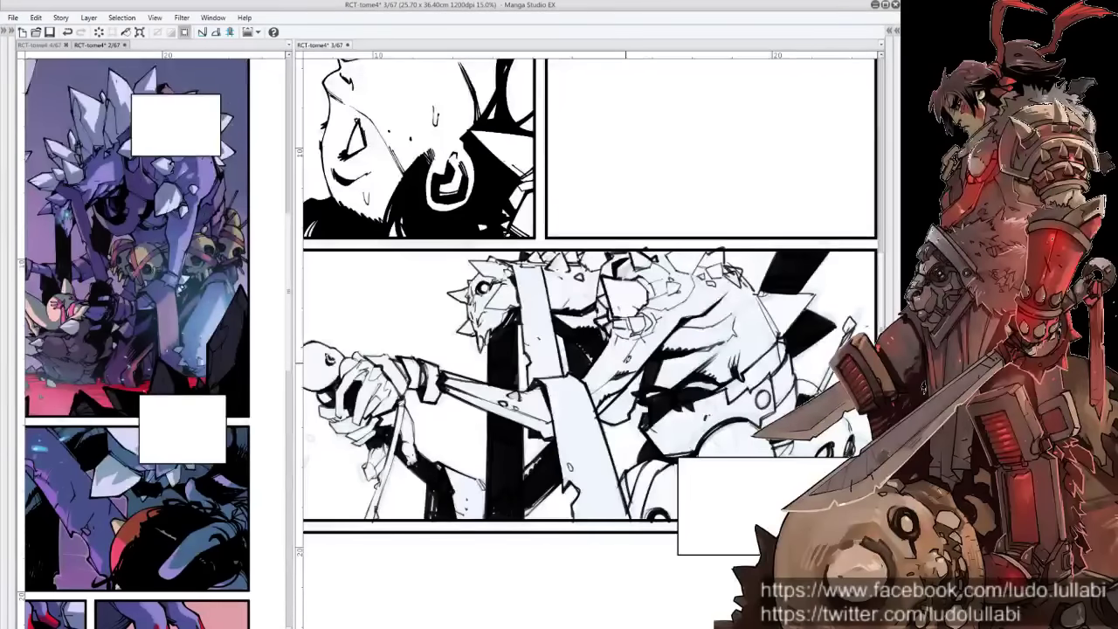
left_click_drag(627, 320, 522, 352)
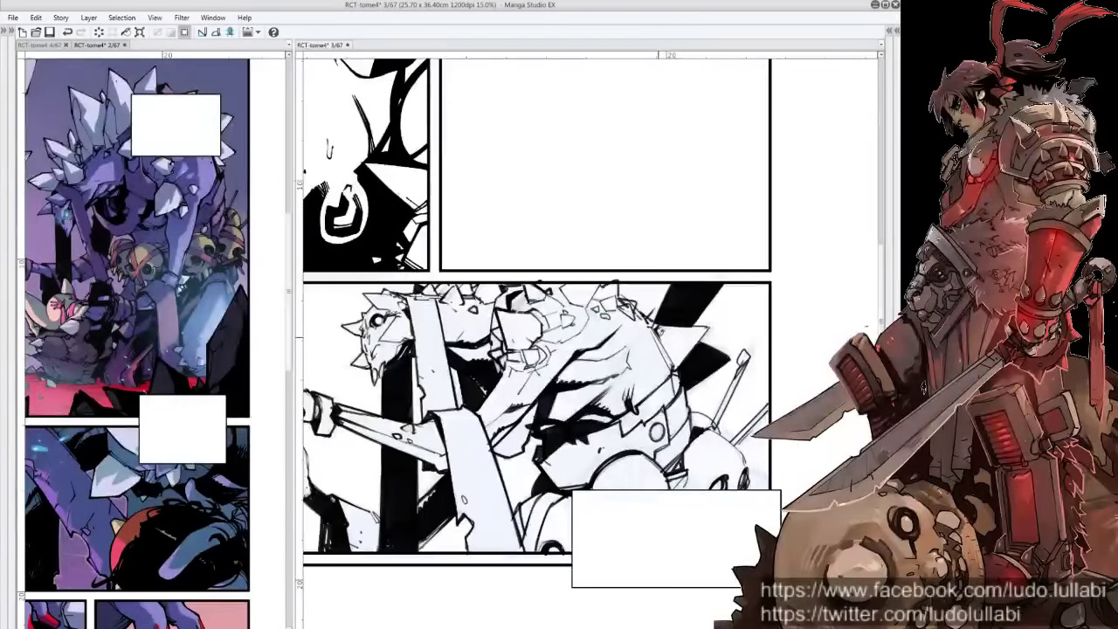
left_click_drag(663, 332, 659, 323)
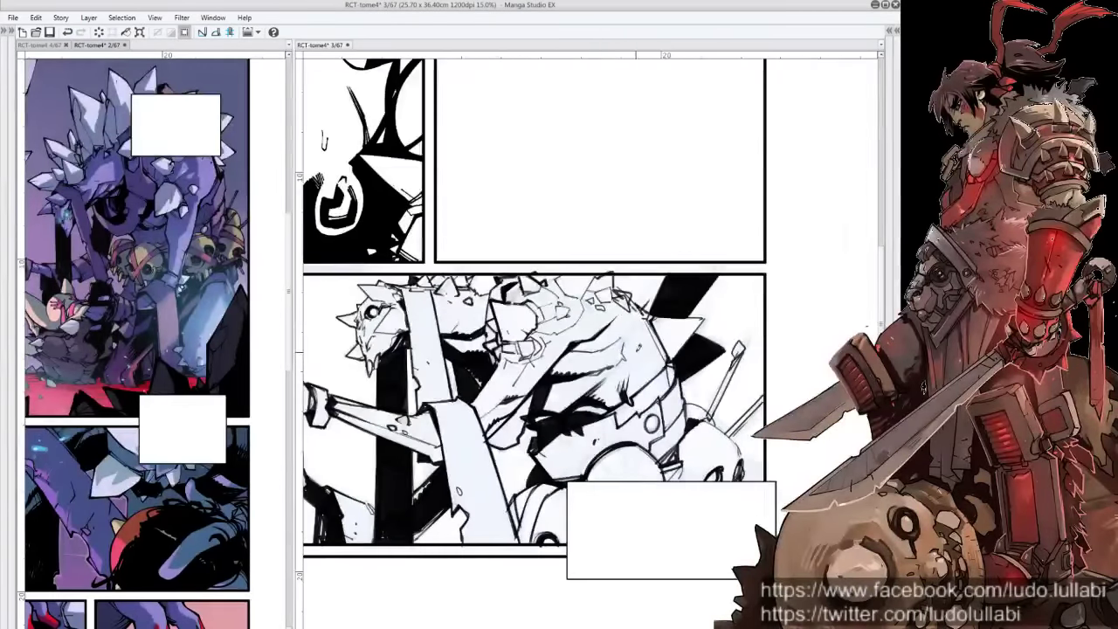
left_click_drag(393, 376, 651, 288)
left_click_drag(447, 391, 648, 399)
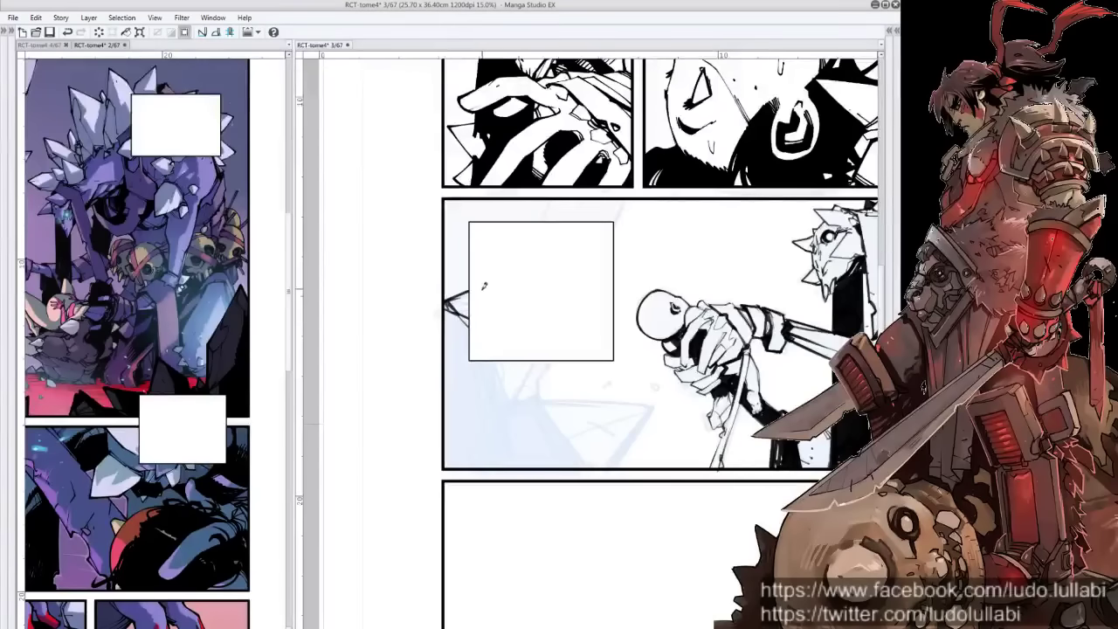
Ink the line below the balloon box and close off the balloon tail's tip
mouse_move(471, 358)
left_mouse_down()
mouse_move(486, 434)
mouse_move(469, 467)
mouse_move(502, 386)
mouse_move(511, 402)
left_mouse_up()
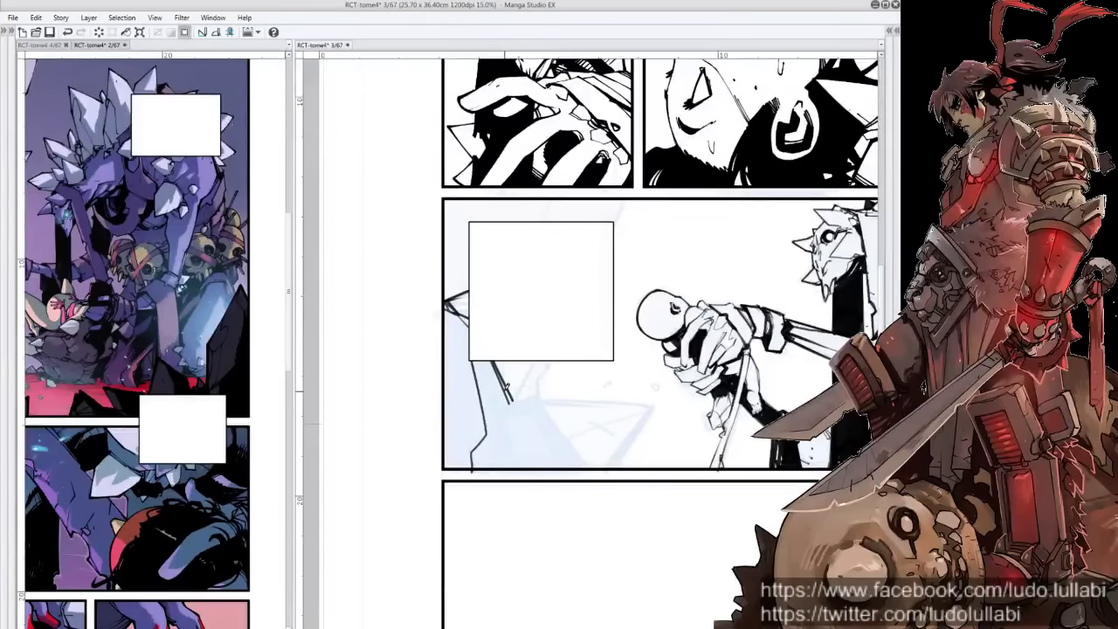
mouse_move(548, 310)
left_mouse_down()
mouse_move(542, 369)
mouse_move(565, 395)
mouse_move(577, 446)
left_mouse_up()
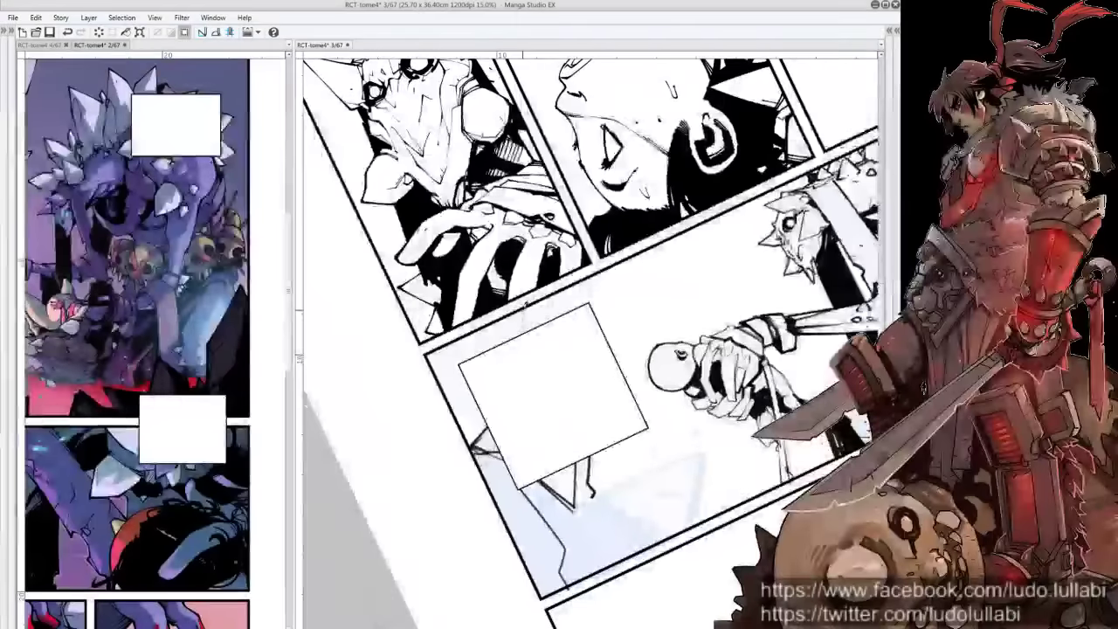
left_click_drag(522, 311, 523, 332)
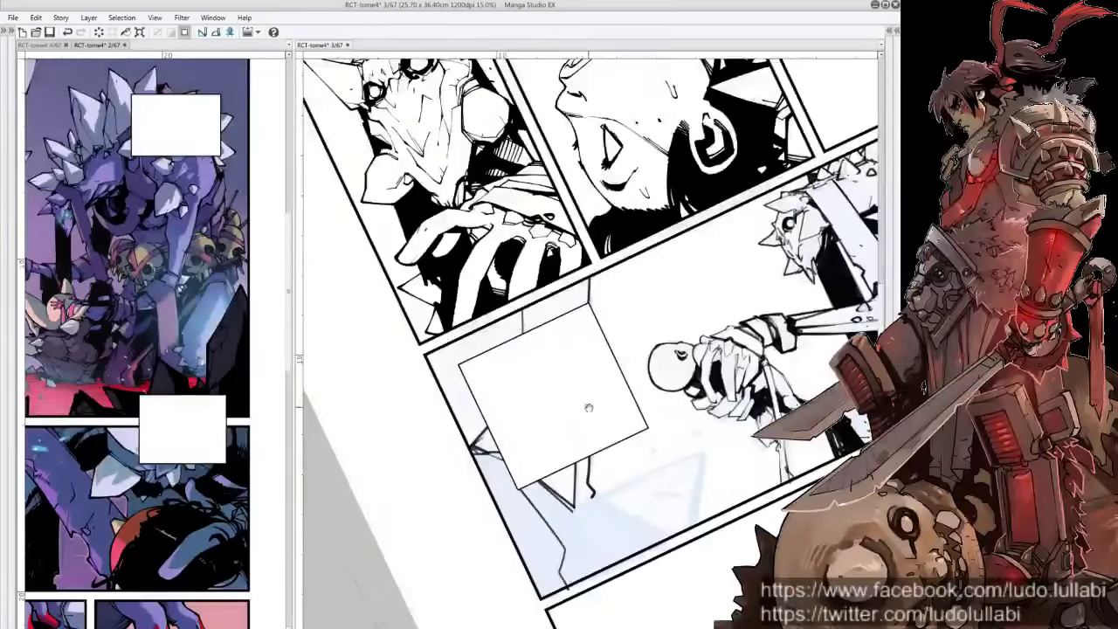
scroll(583, 403, "down", 3)
mouse_move(555, 428)
left_mouse_down()
mouse_move(580, 414)
mouse_move(647, 410)
left_mouse_up()
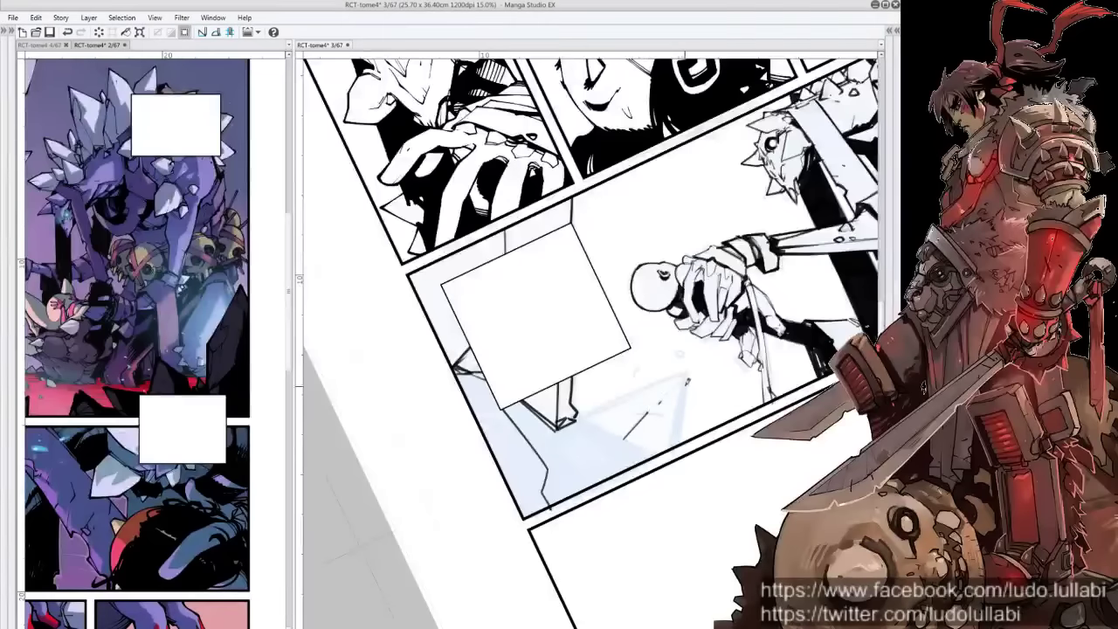
left_click_drag(688, 374, 673, 447)
key("Home")
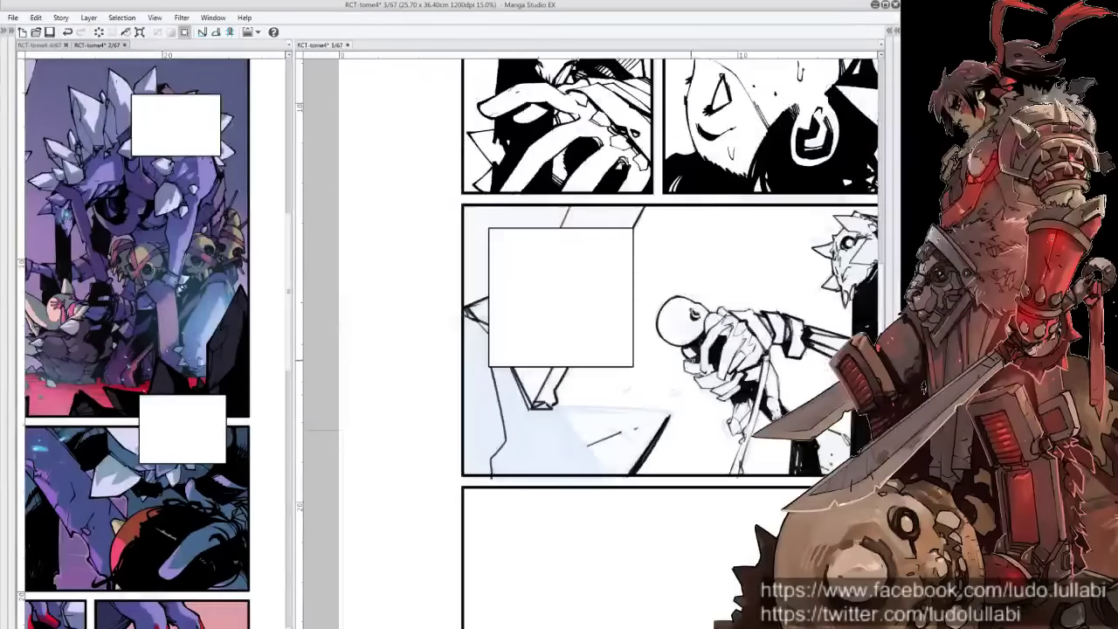
Ink along the edges of the light-blue pencilled shapes
left_click_drag(559, 367, 575, 426)
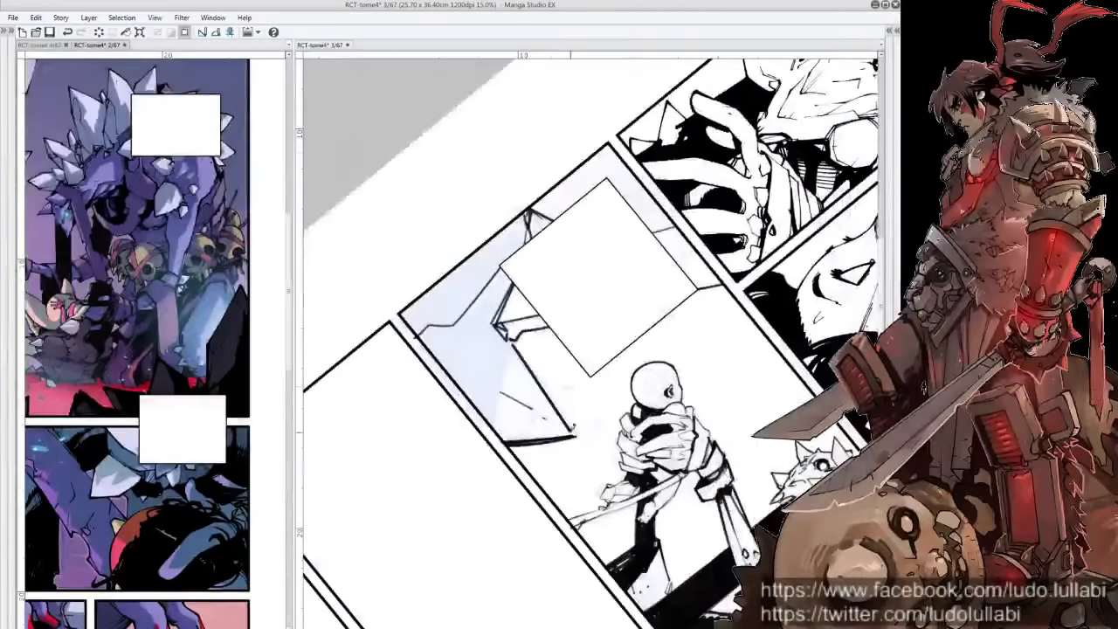
mouse_move(534, 371)
left_mouse_down()
mouse_move(576, 433)
mouse_move(562, 416)
left_mouse_up()
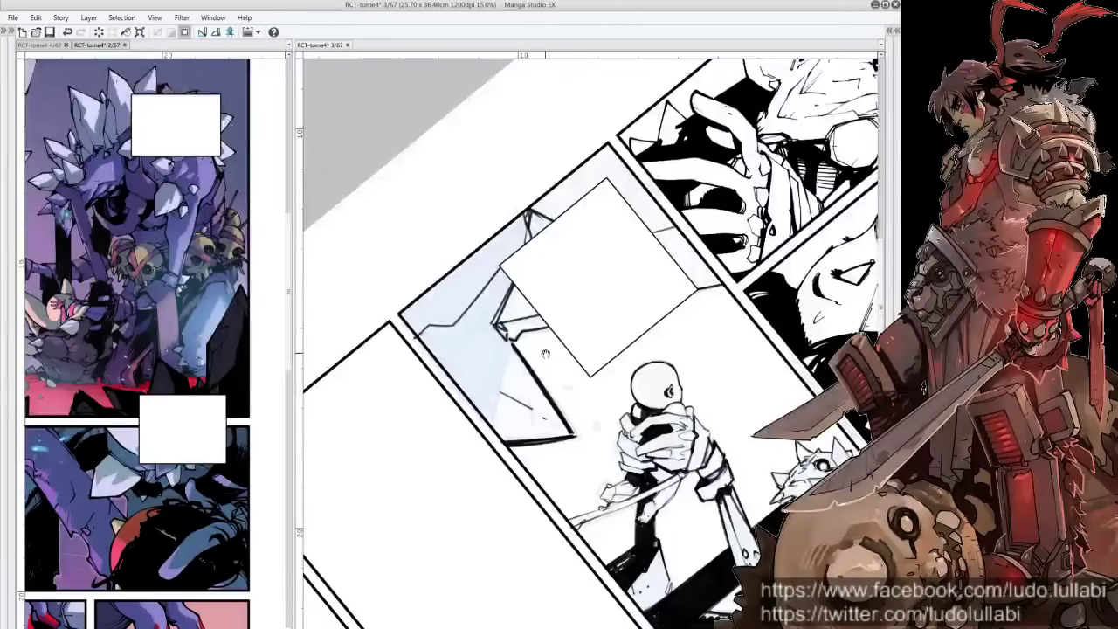
mouse_move(545, 353)
left_mouse_down()
mouse_move(575, 367)
mouse_move(518, 441)
left_mouse_up()
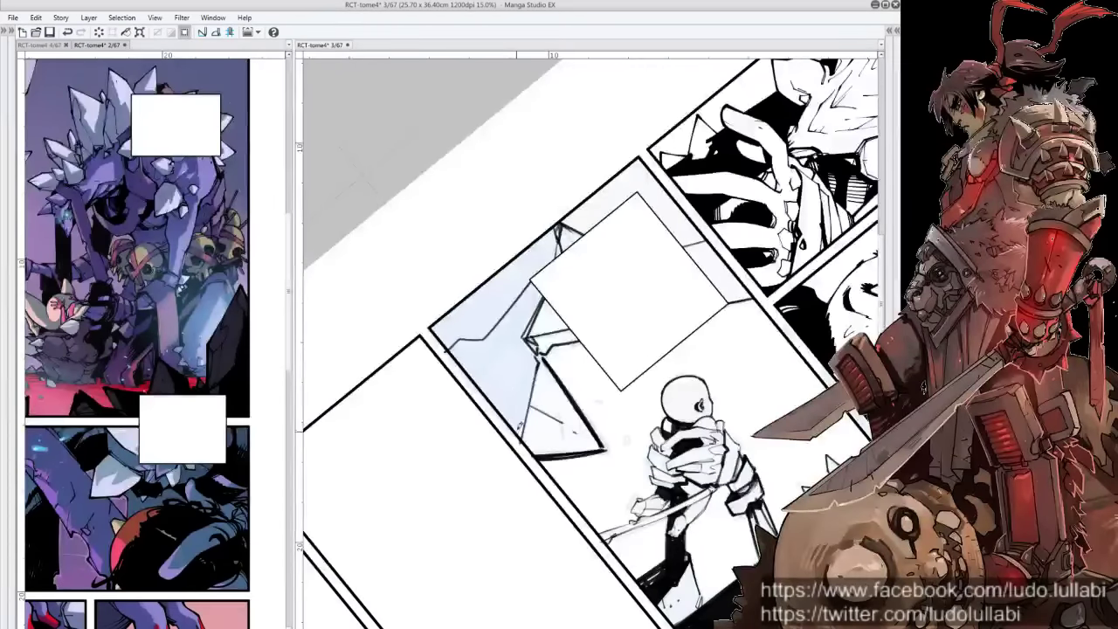
mouse_move(496, 328)
left_mouse_down()
mouse_move(485, 350)
mouse_move(521, 349)
mouse_move(529, 371)
mouse_move(513, 426)
left_mouse_up()
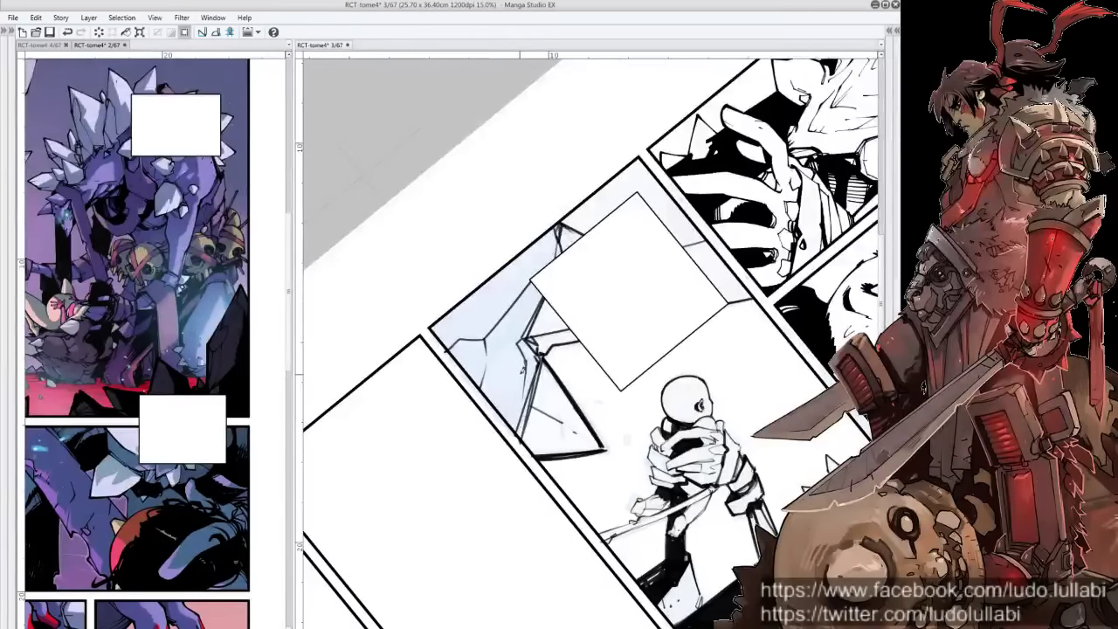
left_click_drag(529, 369, 517, 429)
left_click_drag(584, 305, 564, 385)
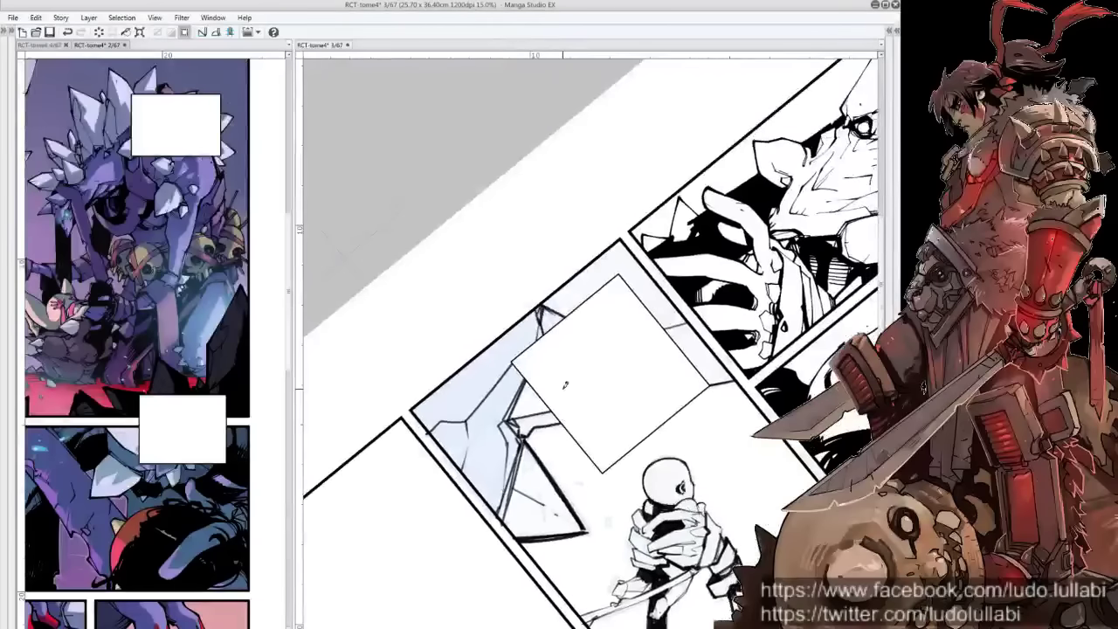
left_click_drag(534, 313, 538, 328)
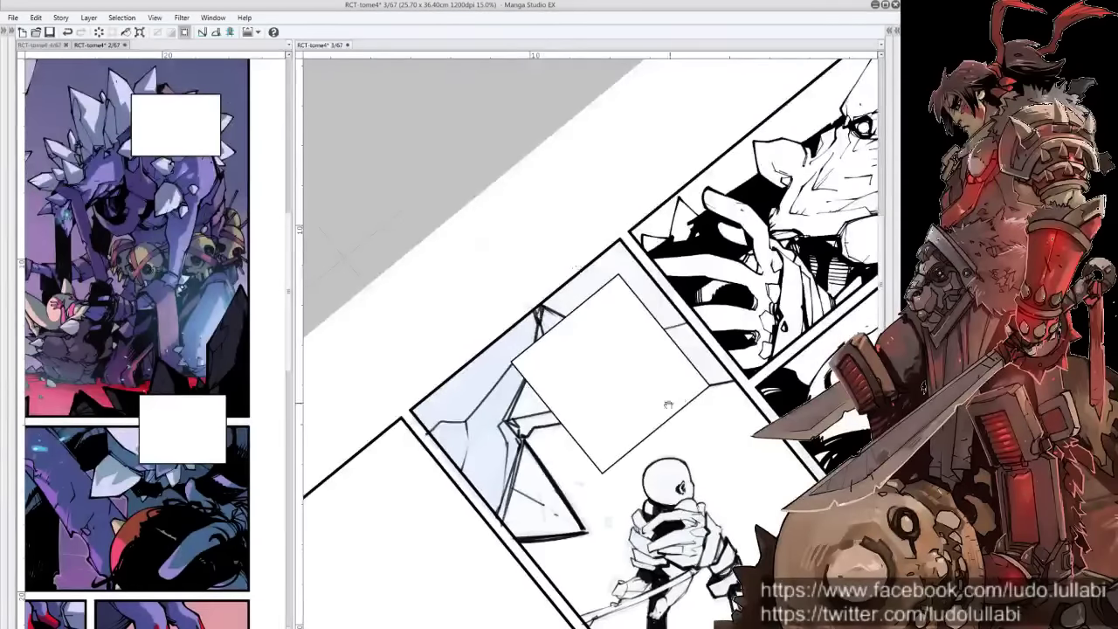
Reset the rotation and frame the spiked creature panel, zoomed in slightly
left_click_drag(669, 404, 634, 408)
key("ctrl+0")
mouse_move(633, 472)
left_mouse_down()
mouse_move(627, 398)
mouse_move(595, 406)
left_mouse_up()
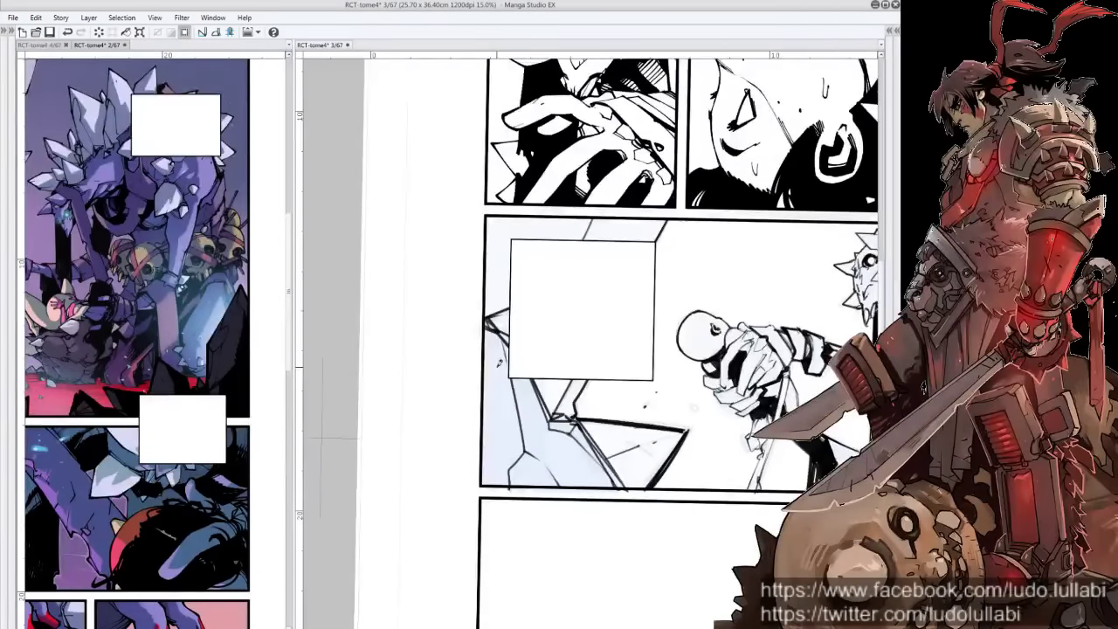
left_click_drag(499, 362, 320, 338)
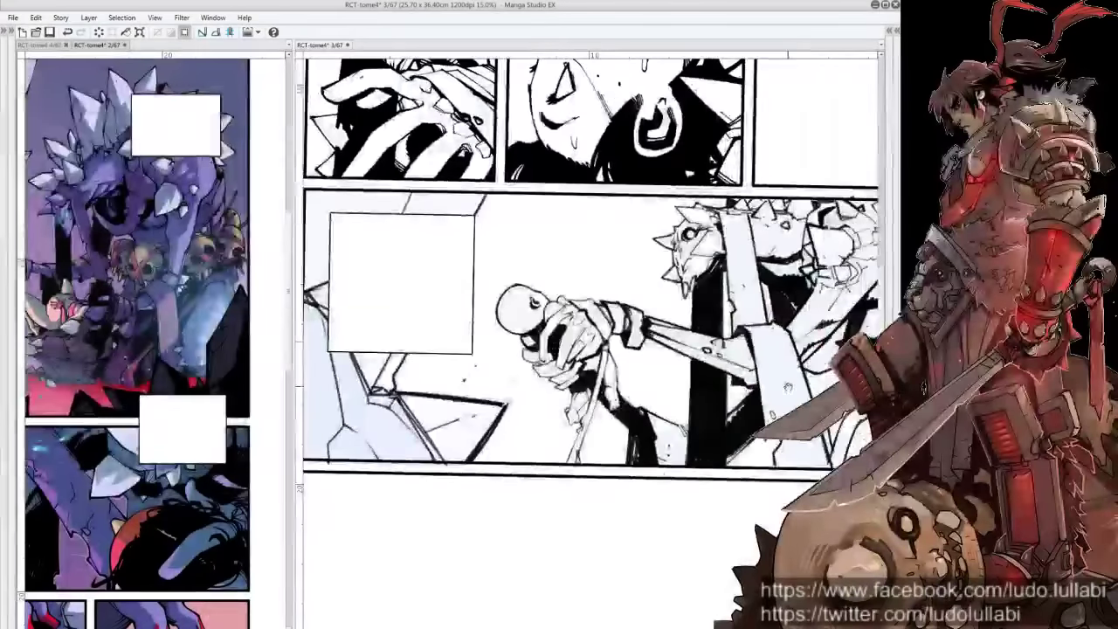
left_click_drag(489, 349, 326, 356)
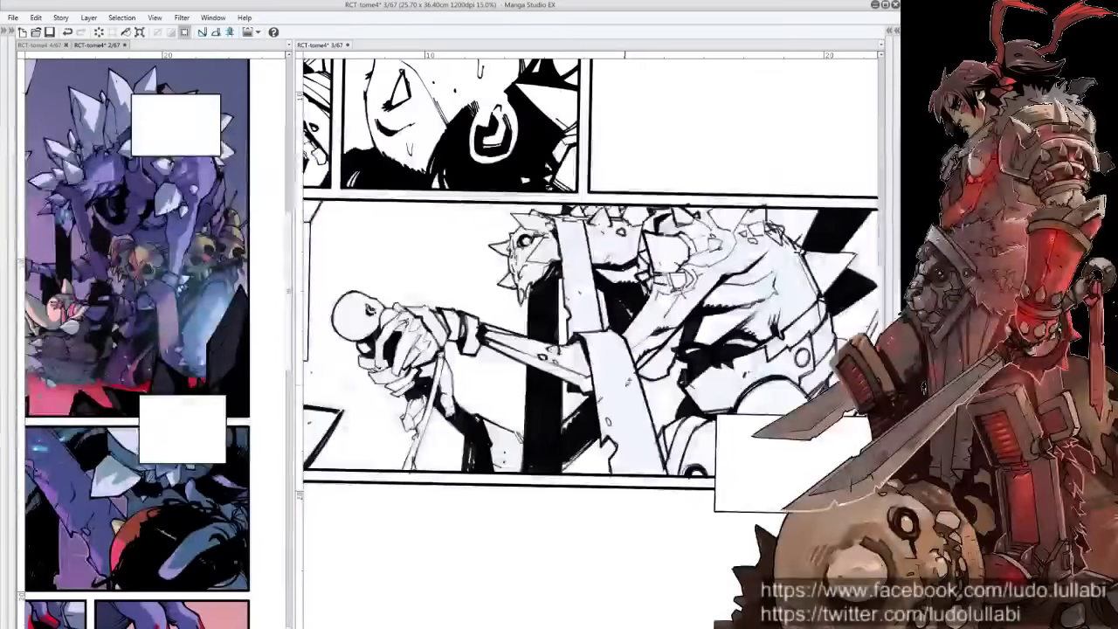
left_click_drag(585, 332, 503, 380)
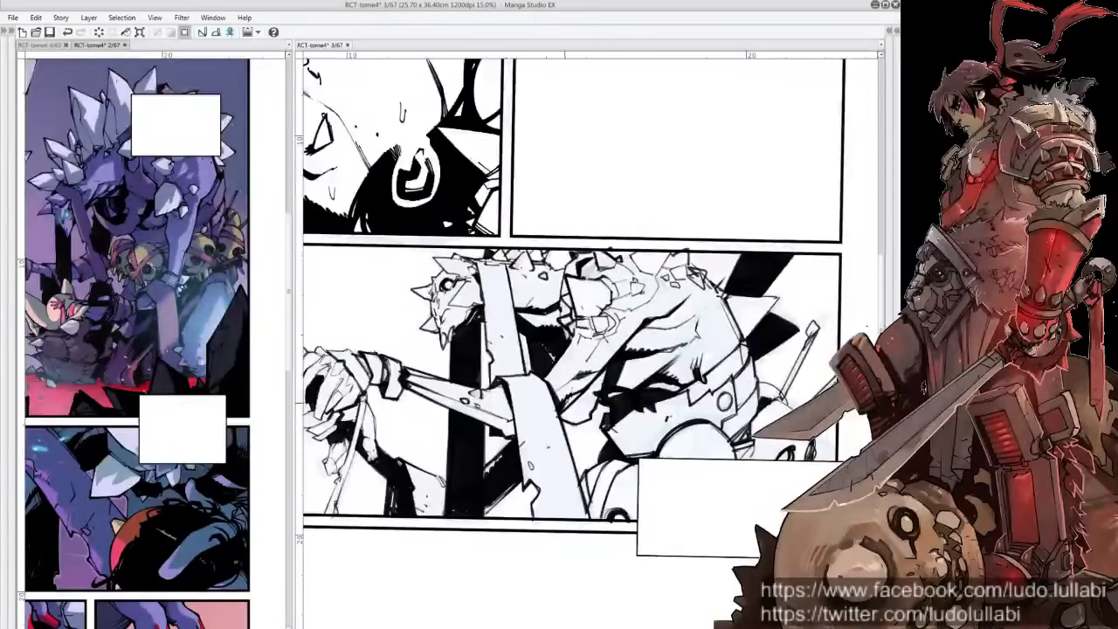
left_click_drag(601, 349, 629, 366)
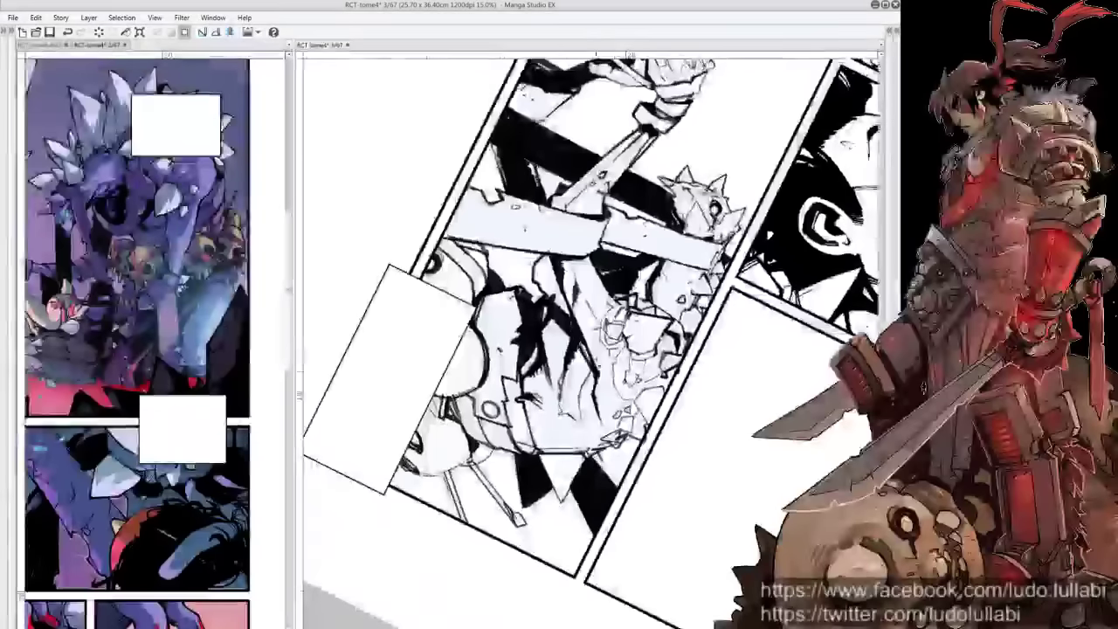
key("ctrl+@")
key("ctrl+plus")
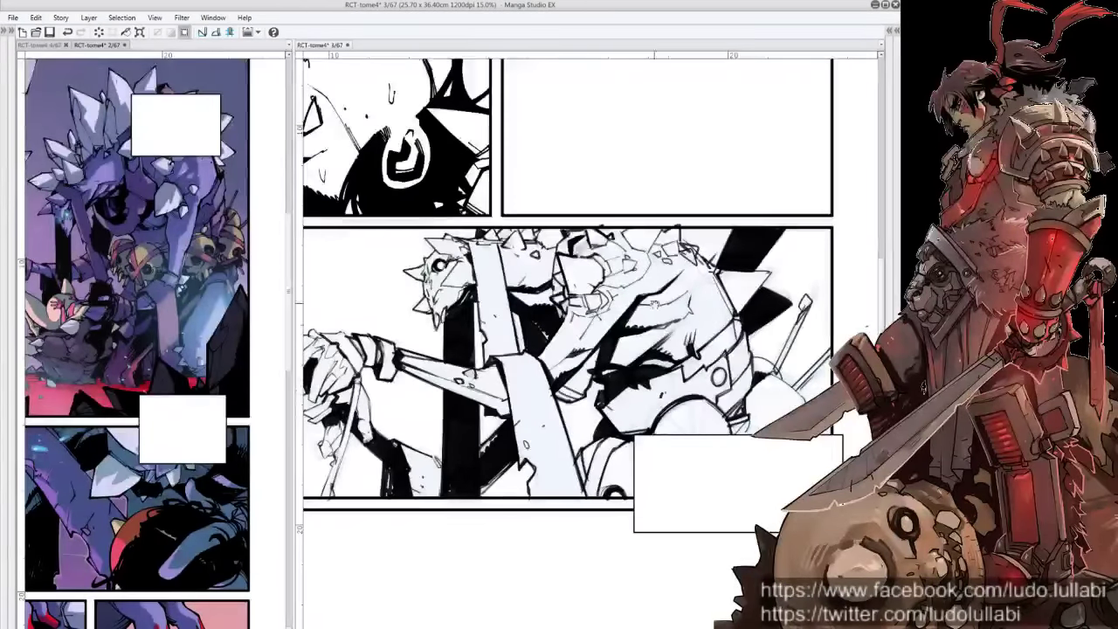
left_click_drag(568, 349, 454, 326)
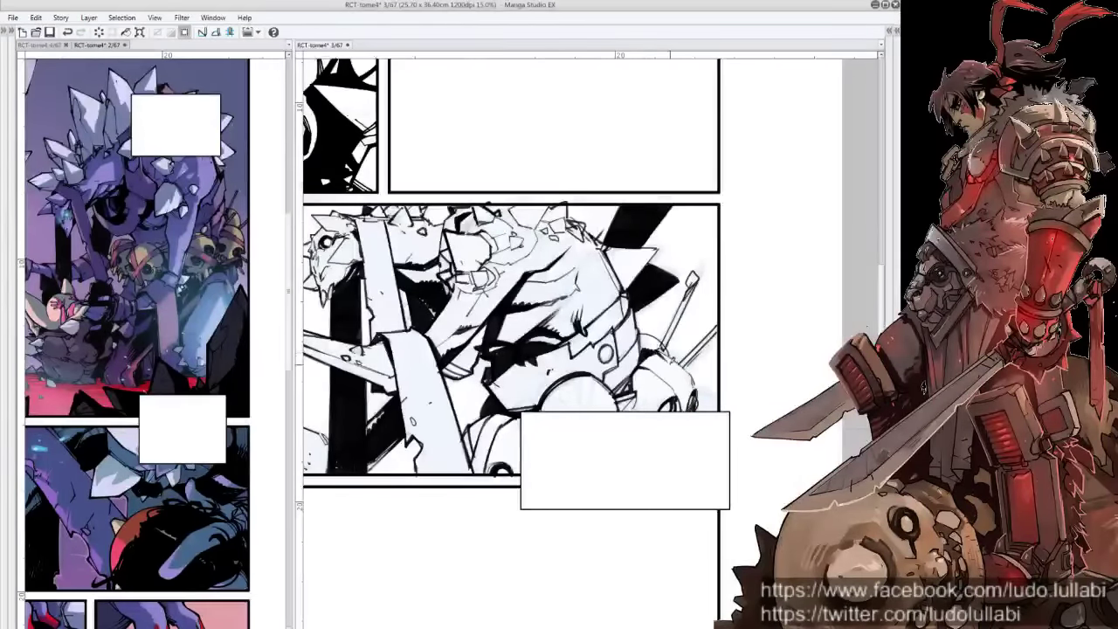
mouse_move(671, 349)
left_mouse_down()
mouse_move(742, 288)
mouse_move(612, 349)
left_mouse_up()
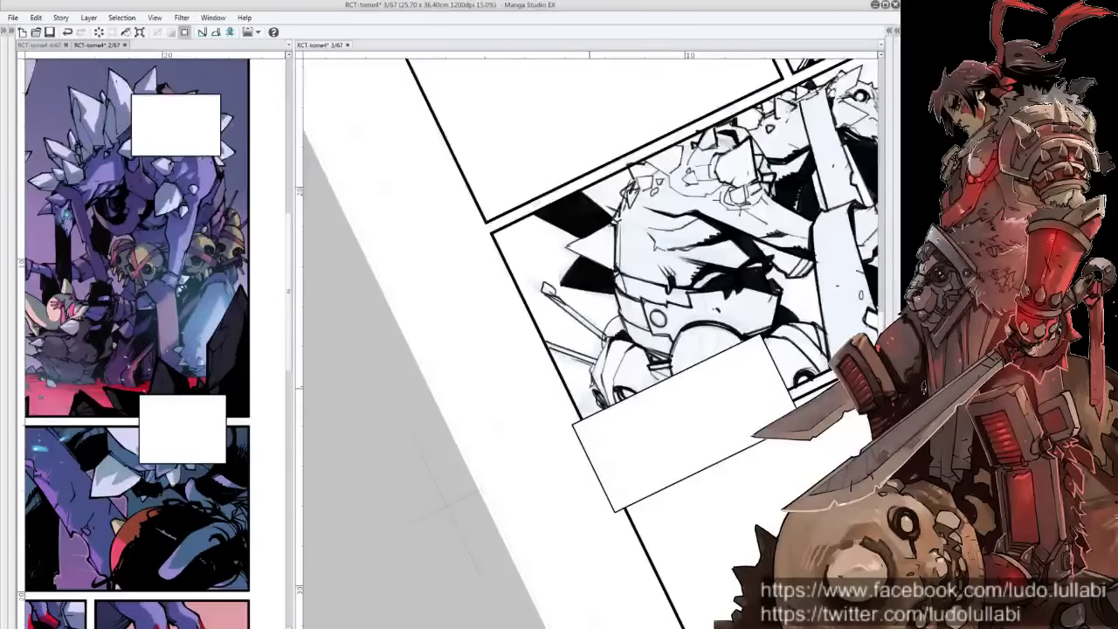
Ink the staff line and several short strokes in the spiked creature panel
left_click_drag(607, 337, 593, 365)
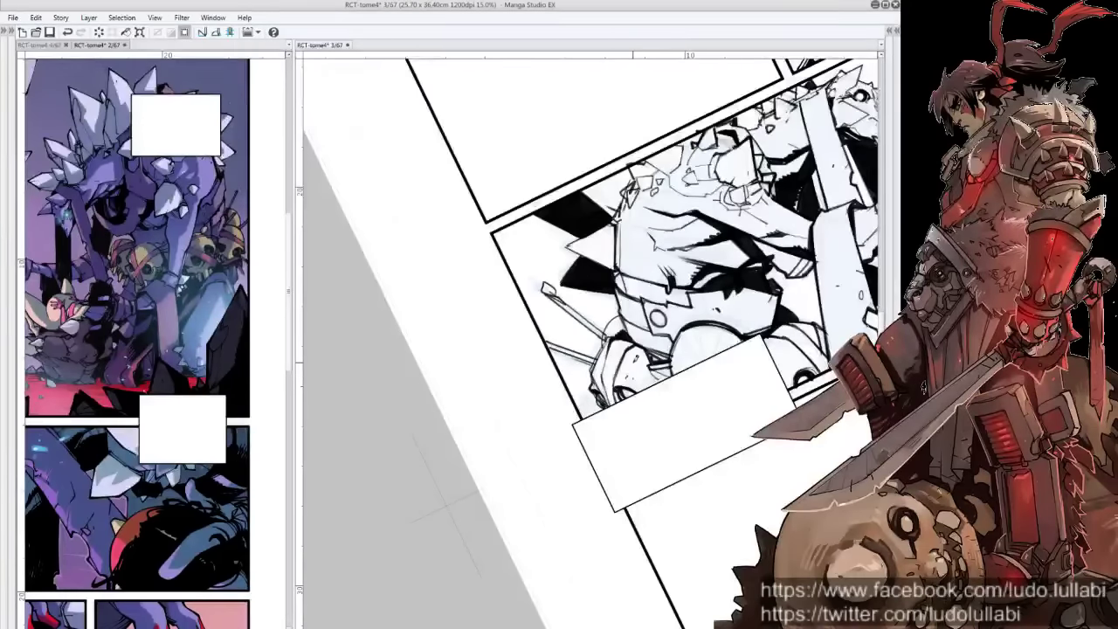
left_click_drag(633, 358, 574, 276)
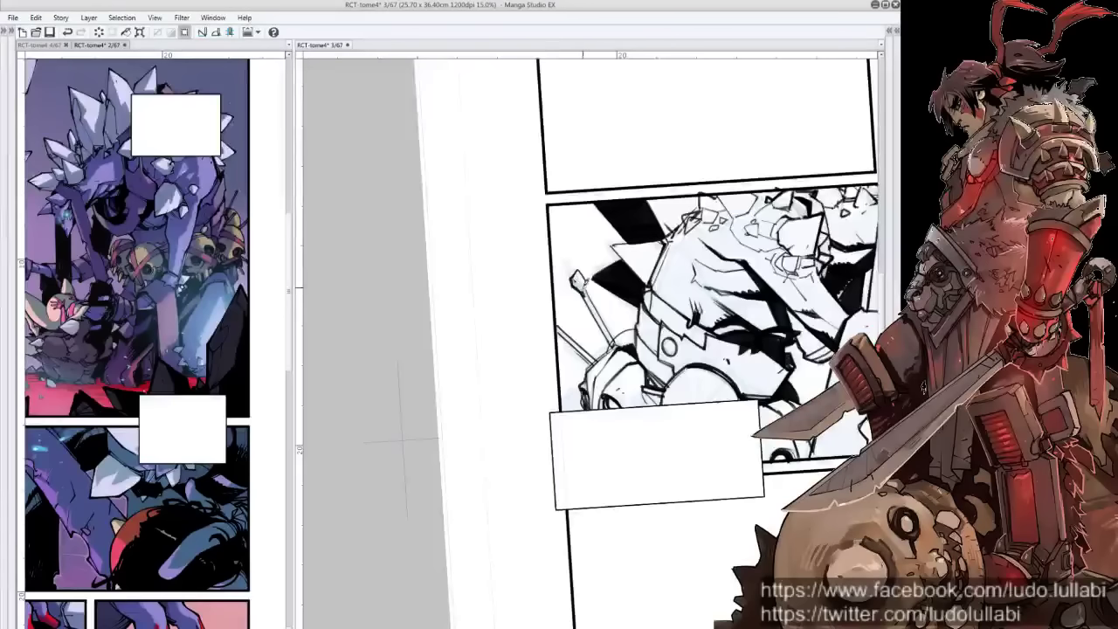
left_click_drag(590, 304, 605, 335)
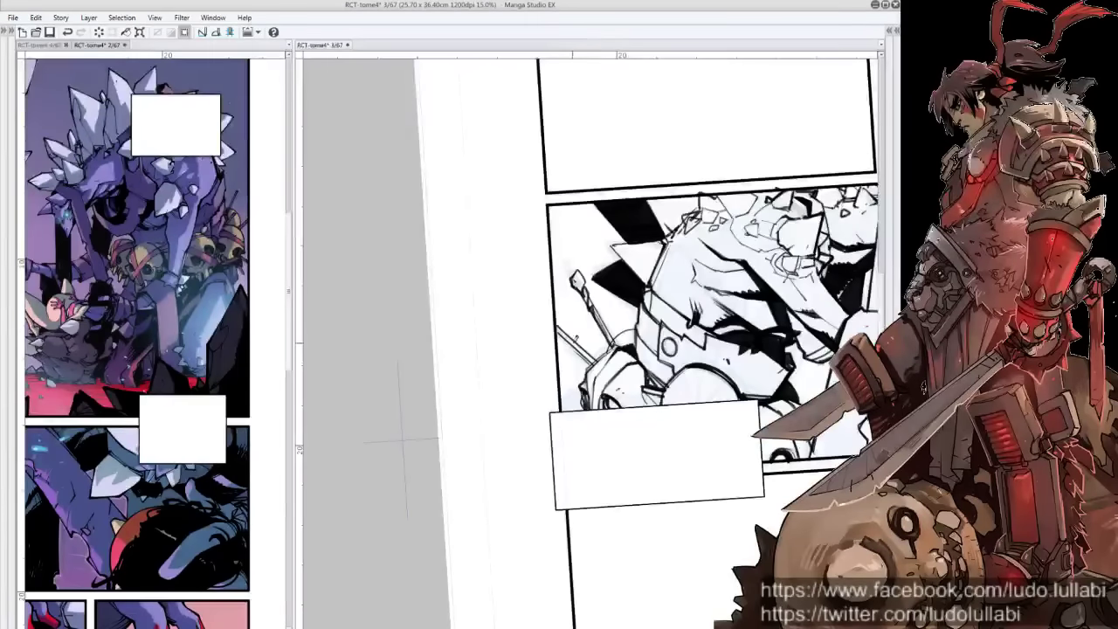
left_click_drag(552, 311, 586, 361)
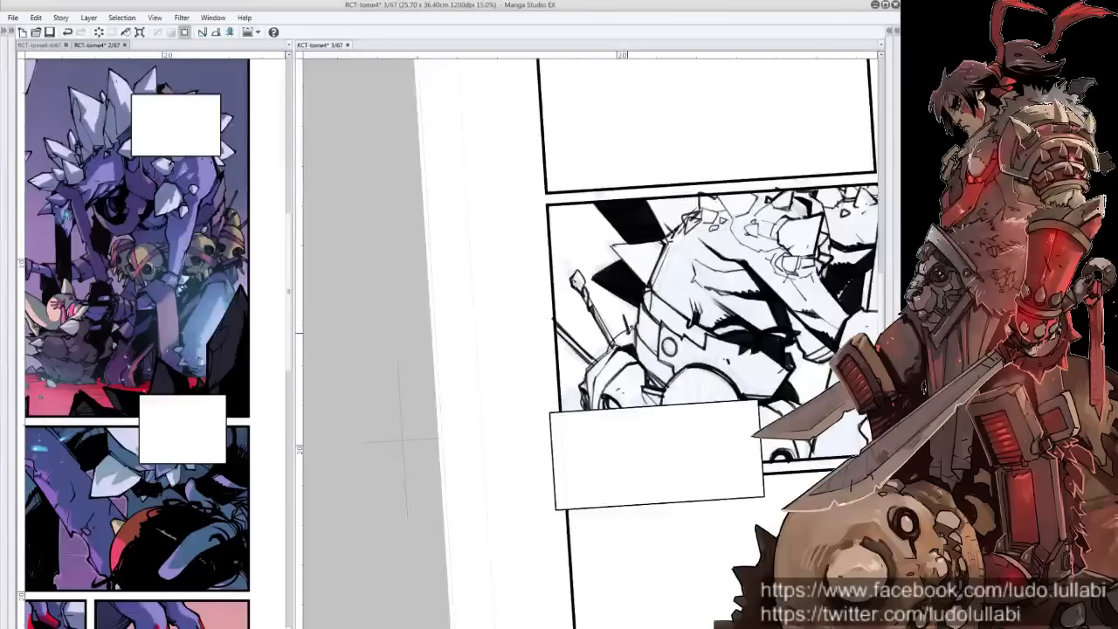
mouse_move(623, 308)
left_mouse_down()
mouse_move(634, 347)
mouse_move(622, 325)
left_mouse_up()
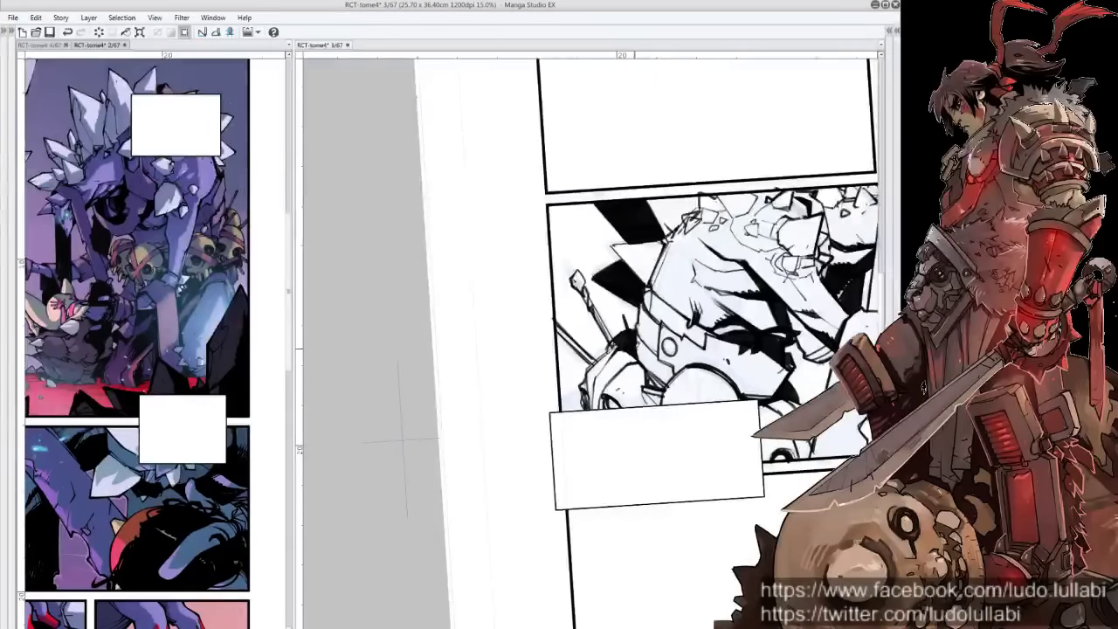
left_click_drag(704, 353, 622, 342)
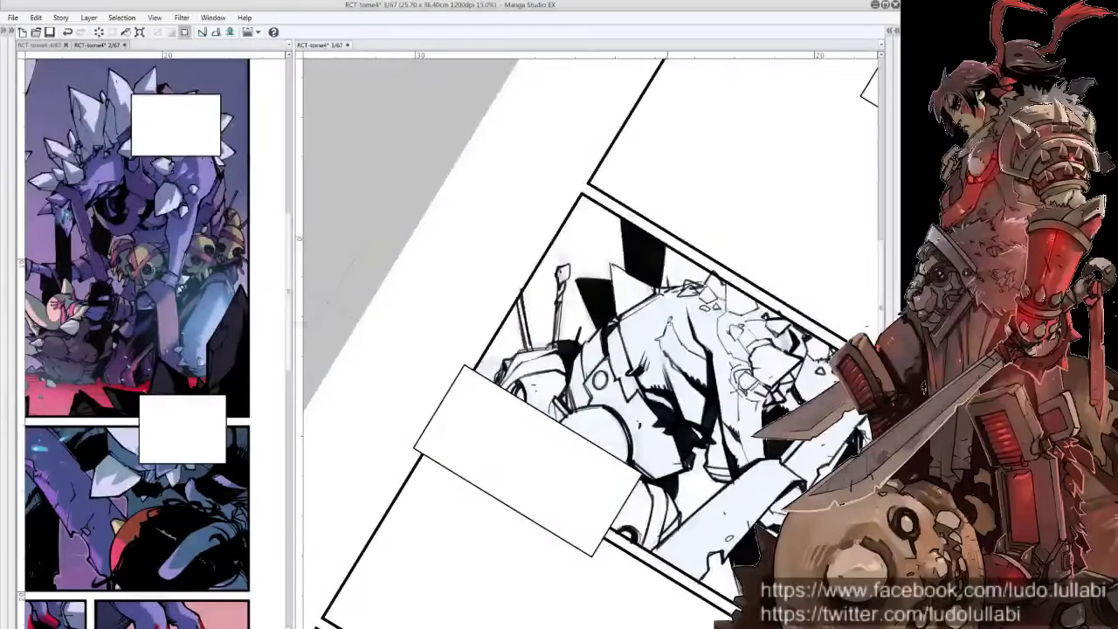
mouse_move(663, 175)
left_mouse_down()
mouse_move(711, 368)
mouse_move(681, 329)
left_mouse_up()
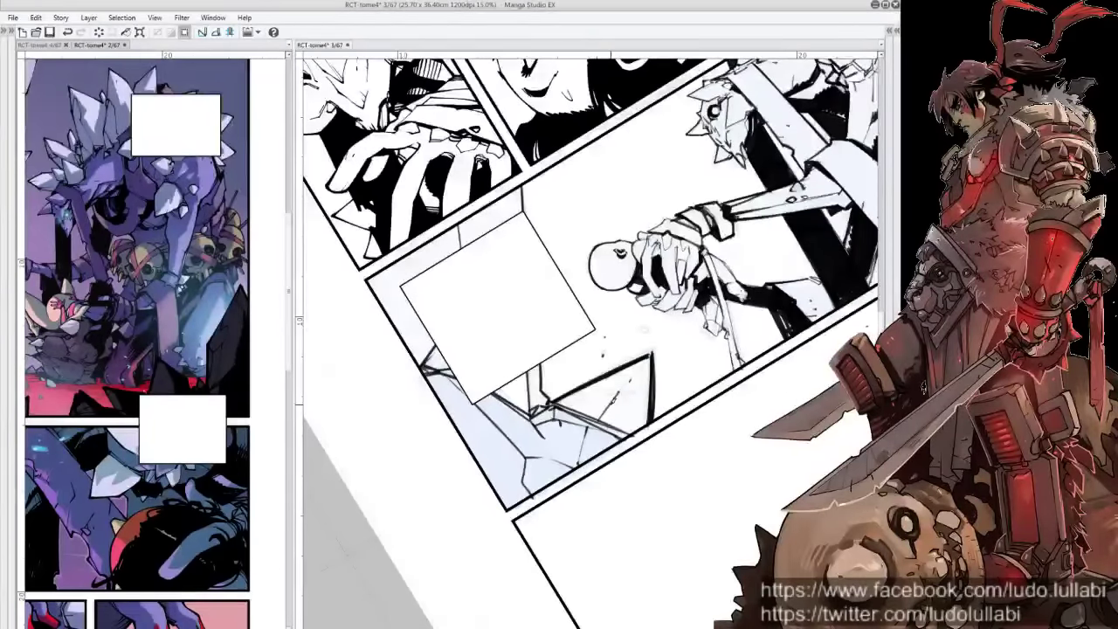
left_click_drag(746, 295, 622, 337)
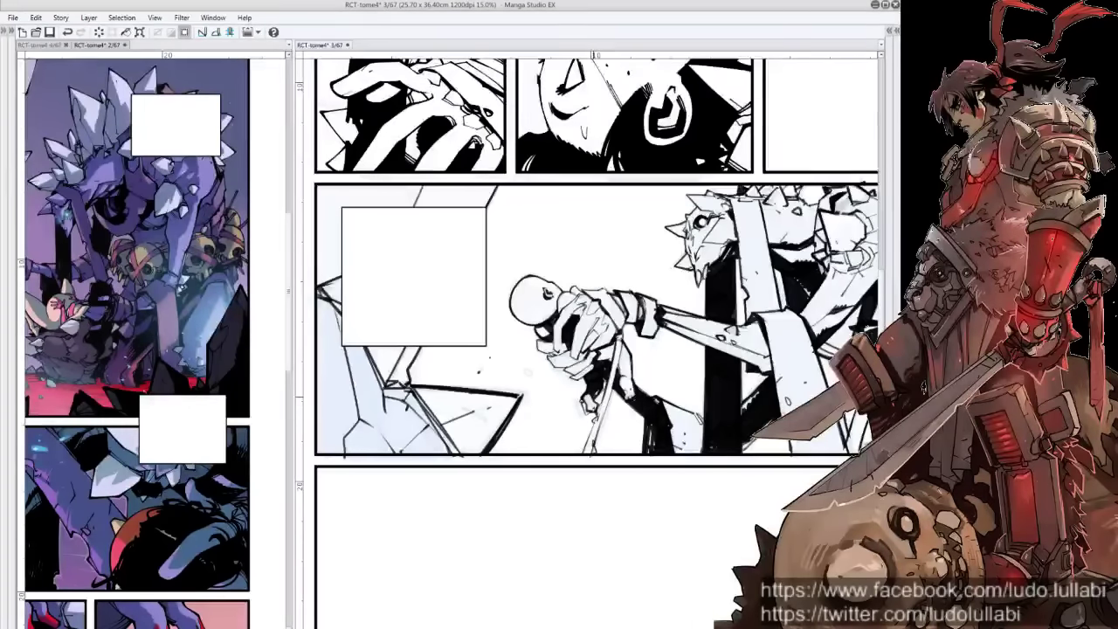
Add short ink strokes on the skeleton's hand, staff bottom and beside its head
left_click_drag(623, 329, 618, 368)
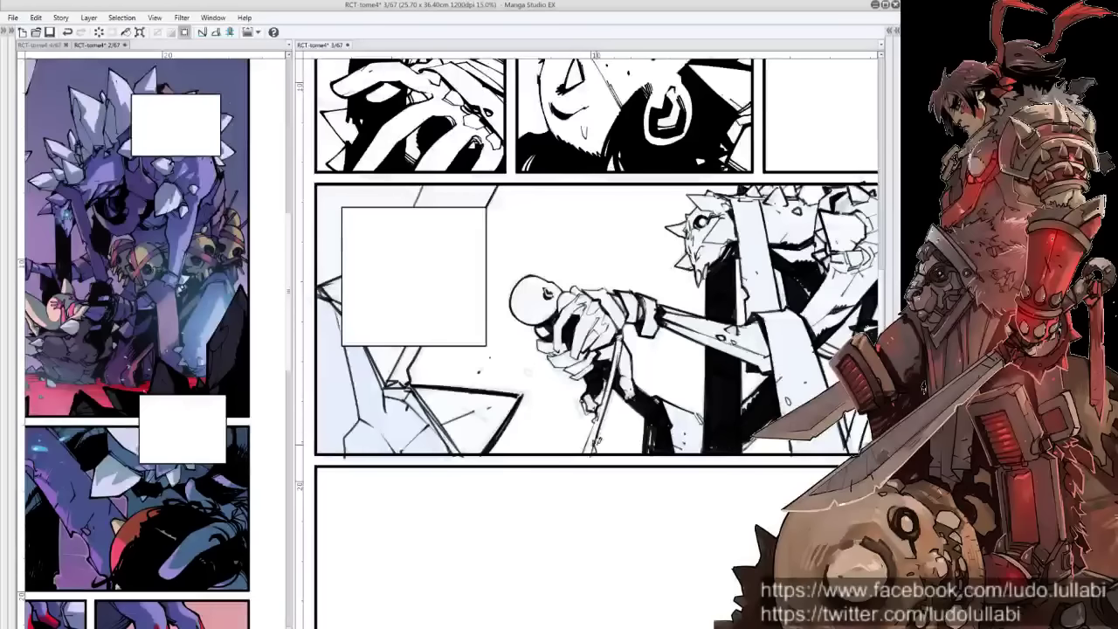
left_click_drag(596, 436, 601, 452)
left_click_drag(515, 354, 518, 364)
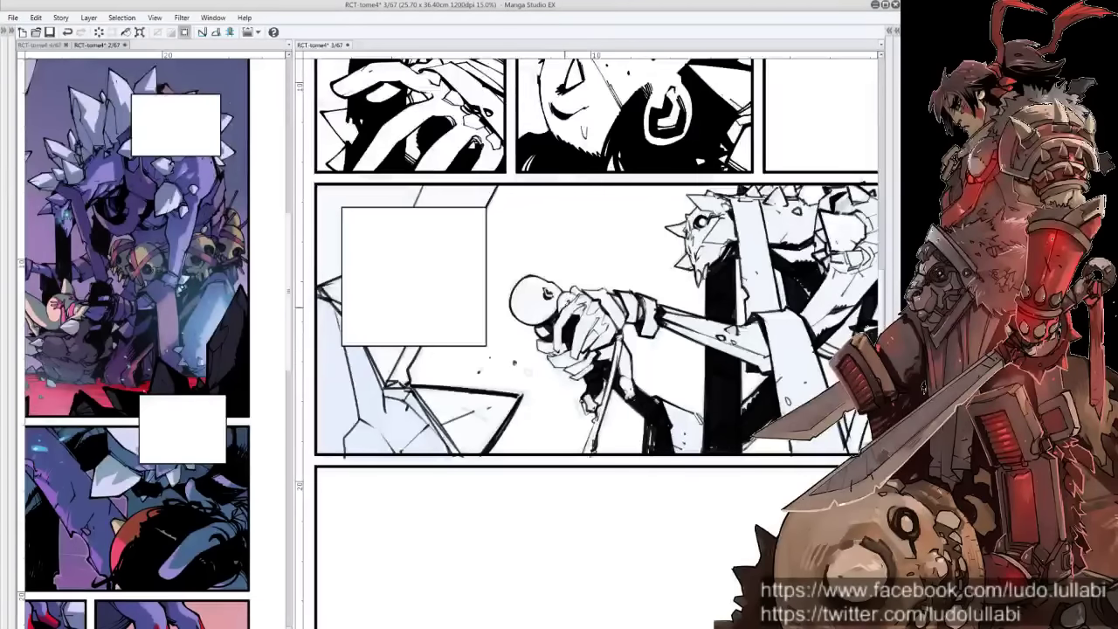
left_click_drag(575, 285, 580, 295)
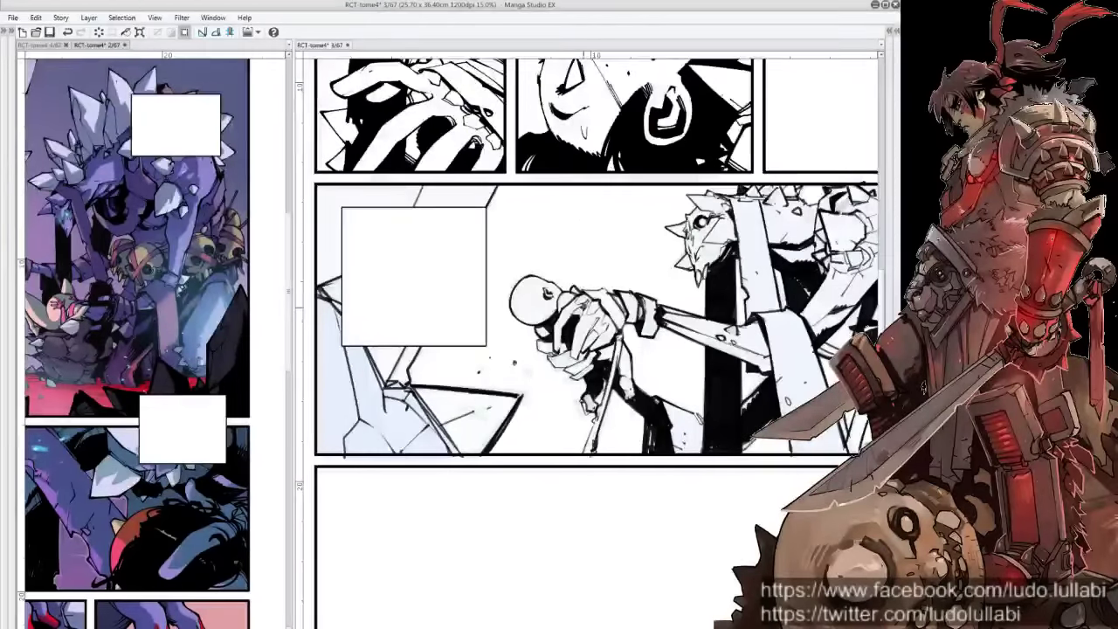
left_click_drag(583, 301, 571, 317)
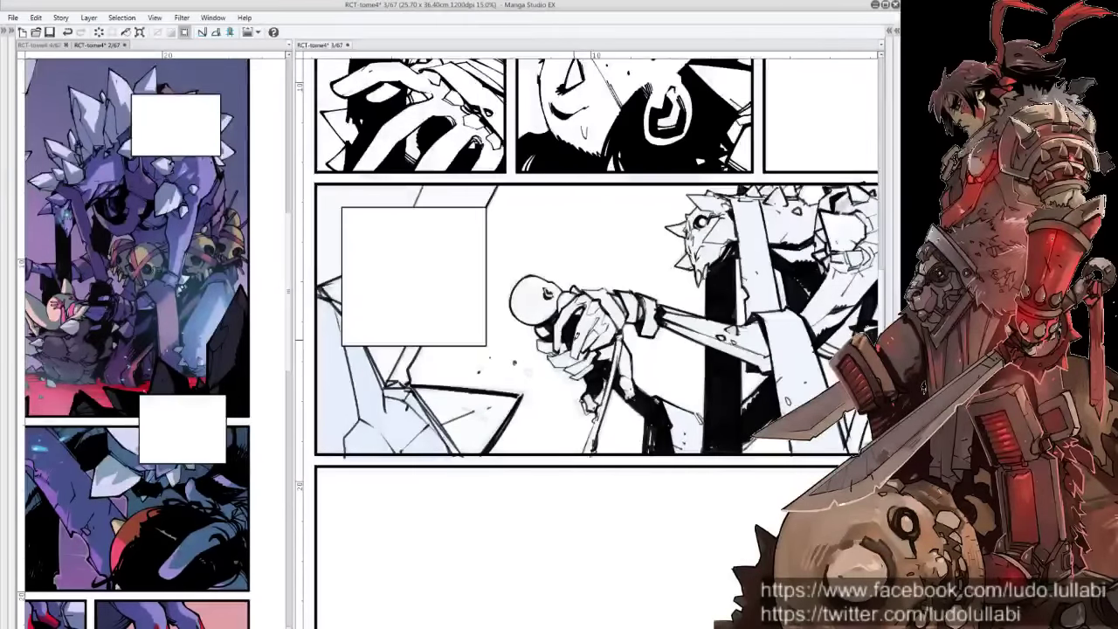
Rotate and pan the page to review the panels, then restore the palettes
key("minus")
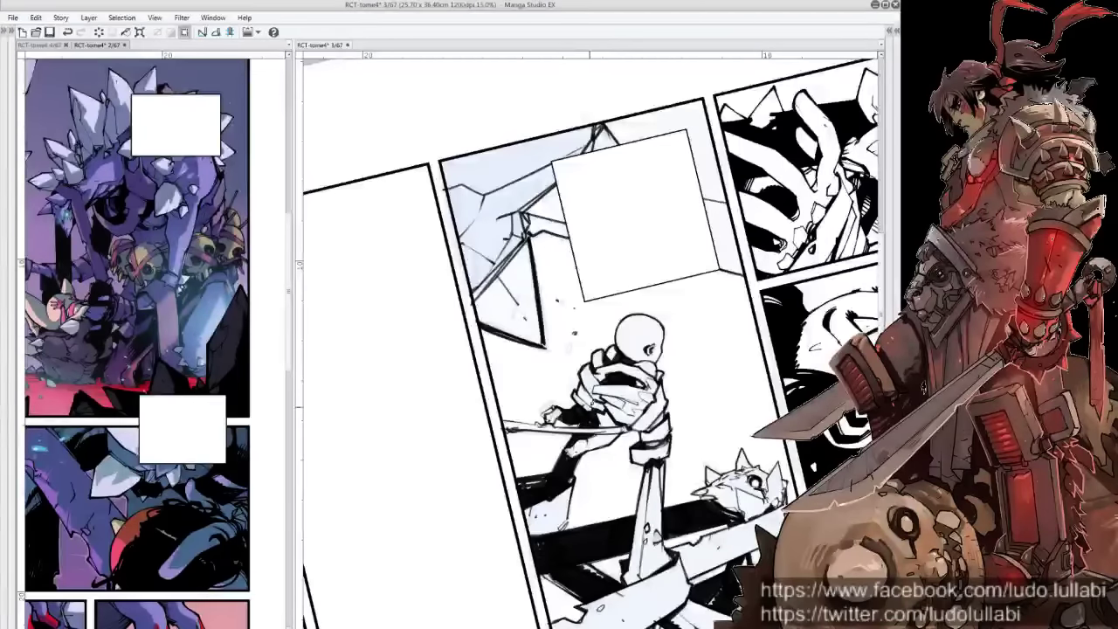
mouse_move(650, 426)
left_mouse_down()
mouse_move(612, 378)
mouse_move(465, 389)
left_mouse_up()
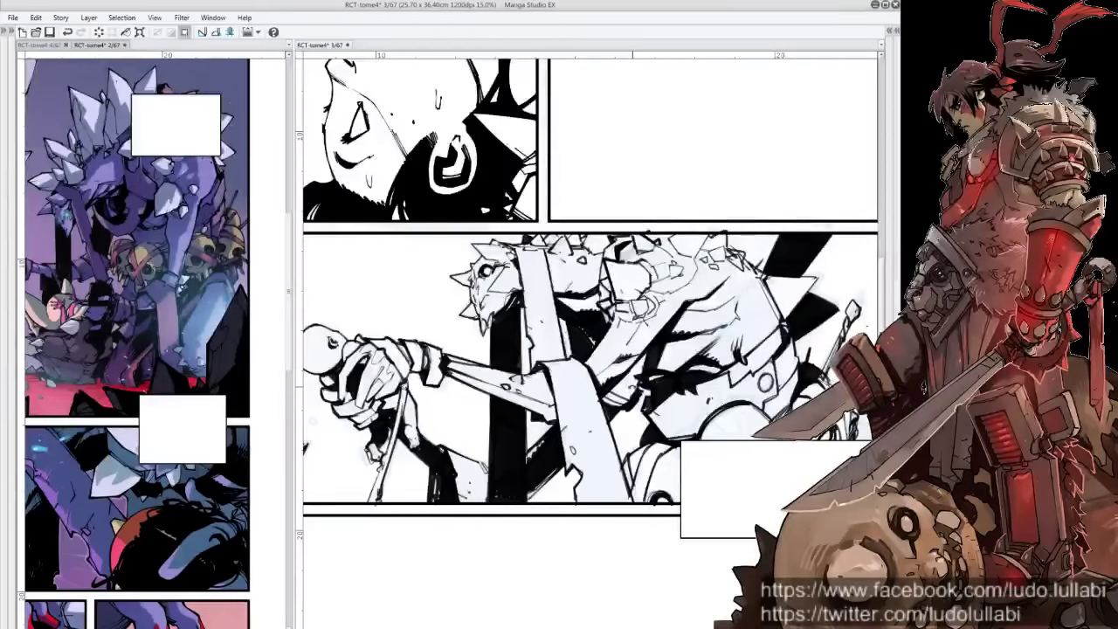
left_click_drag(632, 349, 594, 262)
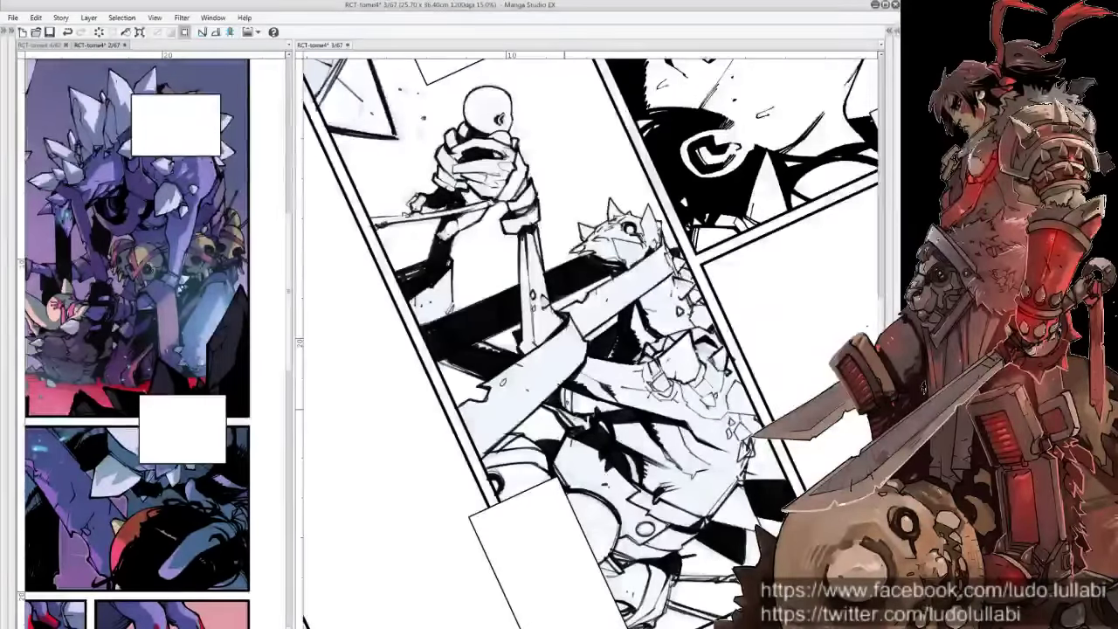
key("ctrl+0")
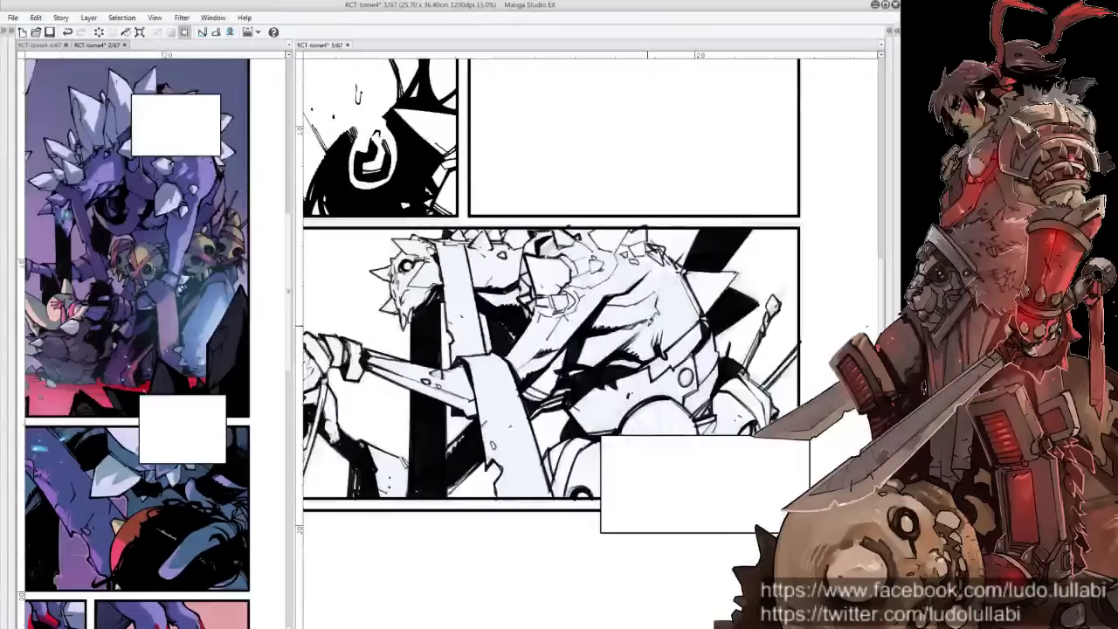
left_click_drag(647, 332, 590, 375)
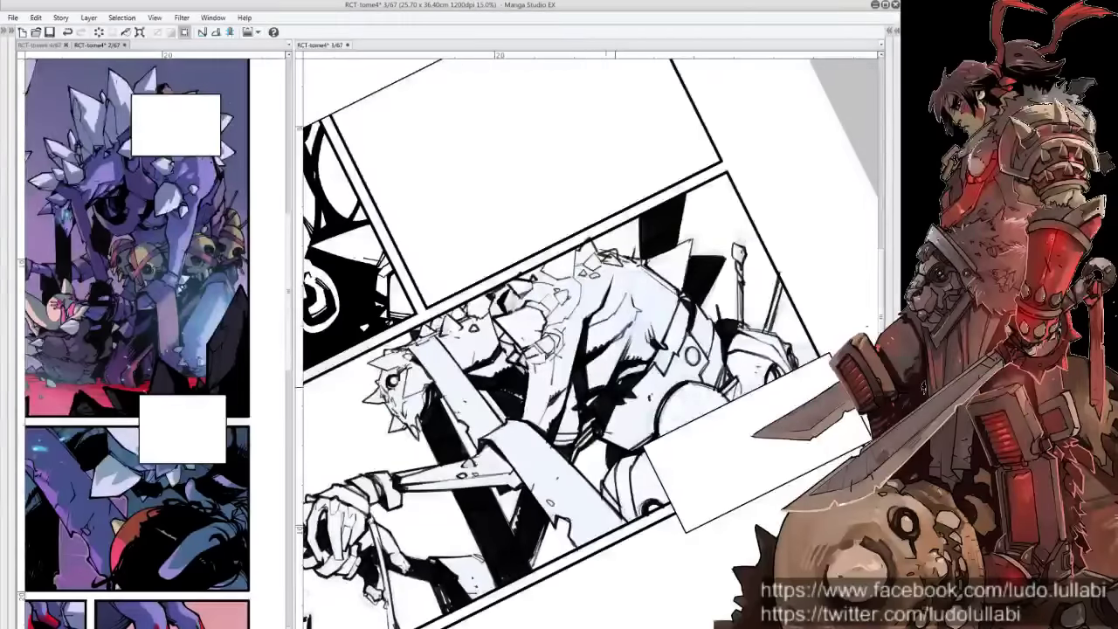
mouse_move(354, 160)
left_mouse_down()
mouse_move(355, 120)
mouse_move(358, 227)
left_mouse_up()
left_click_drag(611, 262, 585, 292)
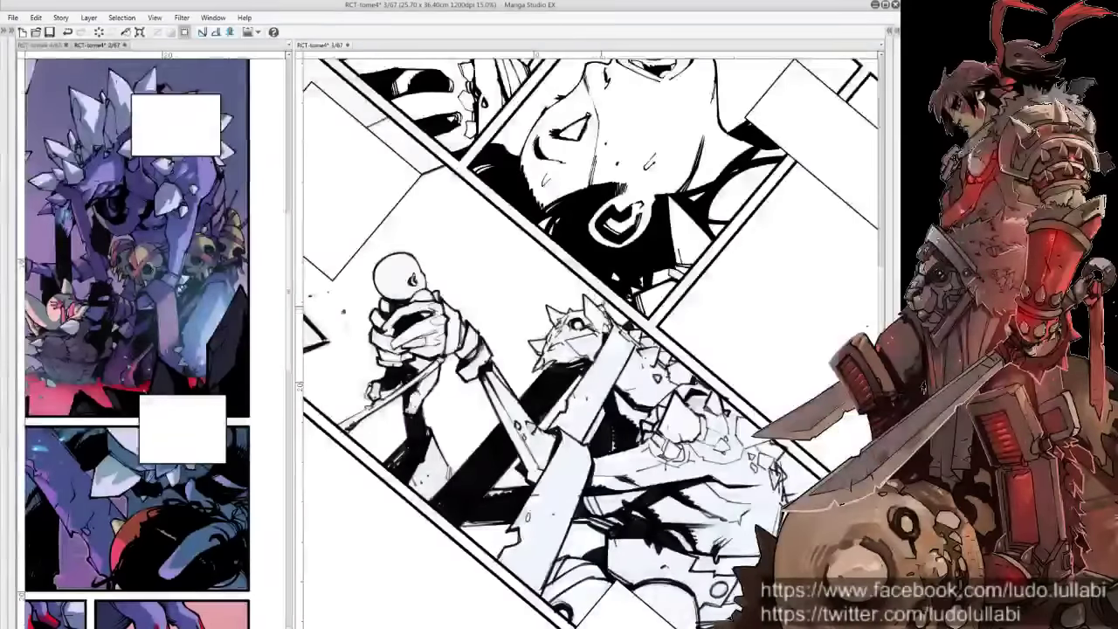
left_click_drag(611, 349, 506, 324)
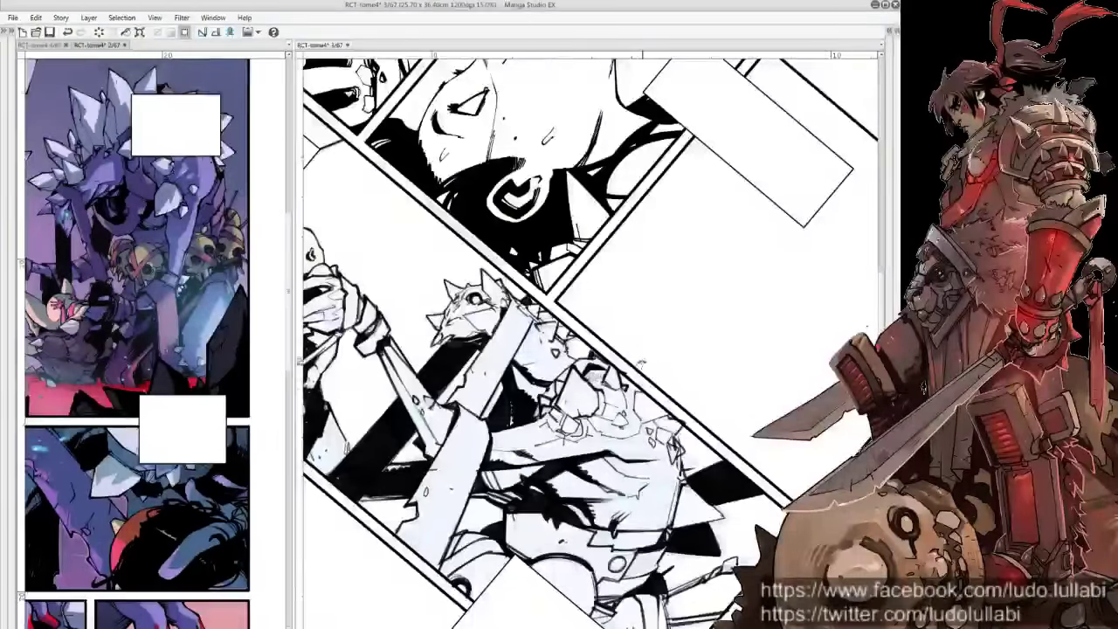
key("ctrl+at")
key("Tab")
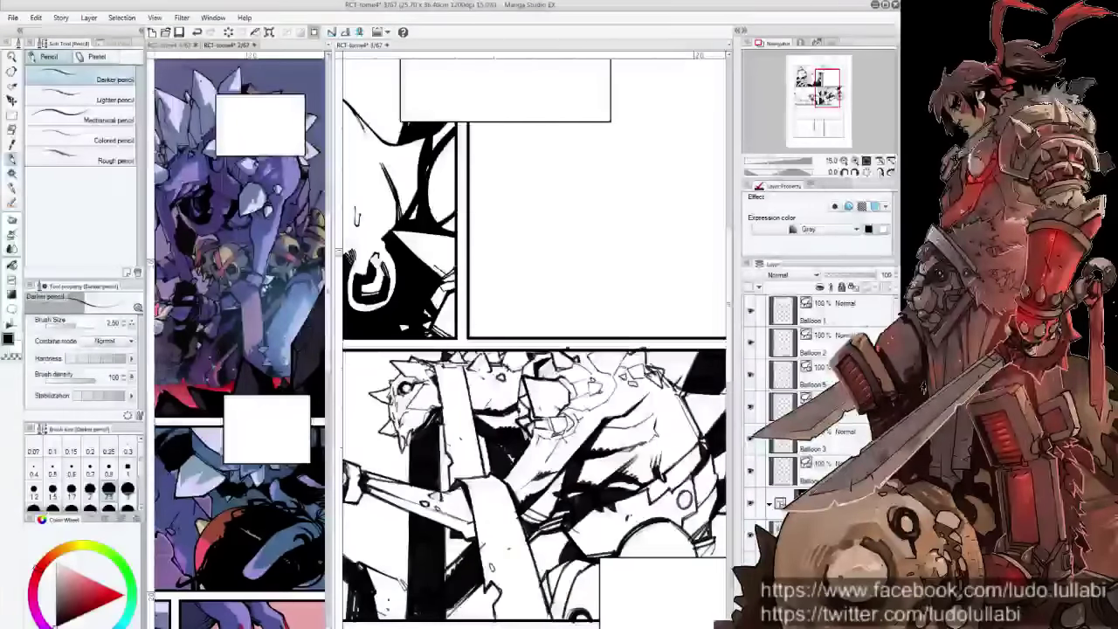
Straighten the view and zoom to 25% on the panel below the eye close-up
key("Tab")
key("asciicircum")
key("asciicircum")
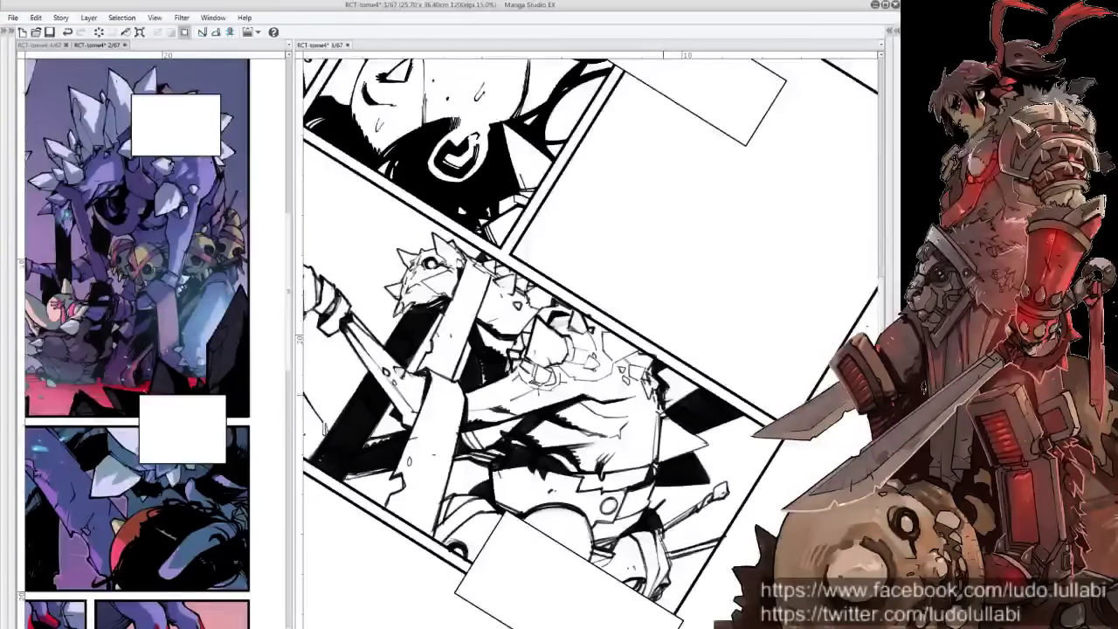
key("ctrl+@")
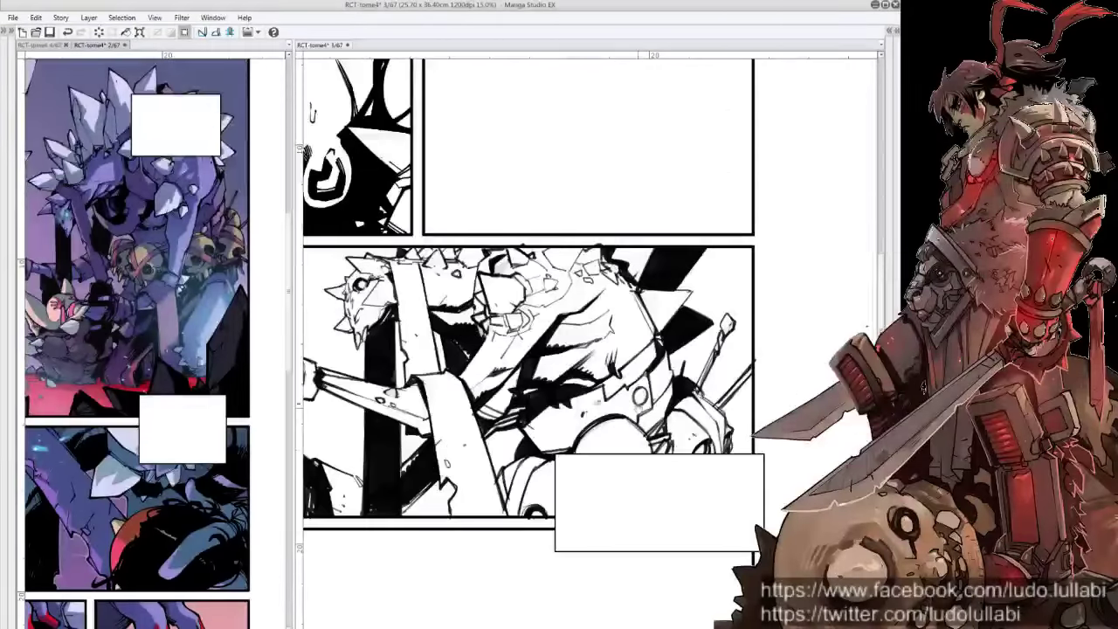
left_click_drag(524, 350, 786, 419)
key("ctrl+plus")
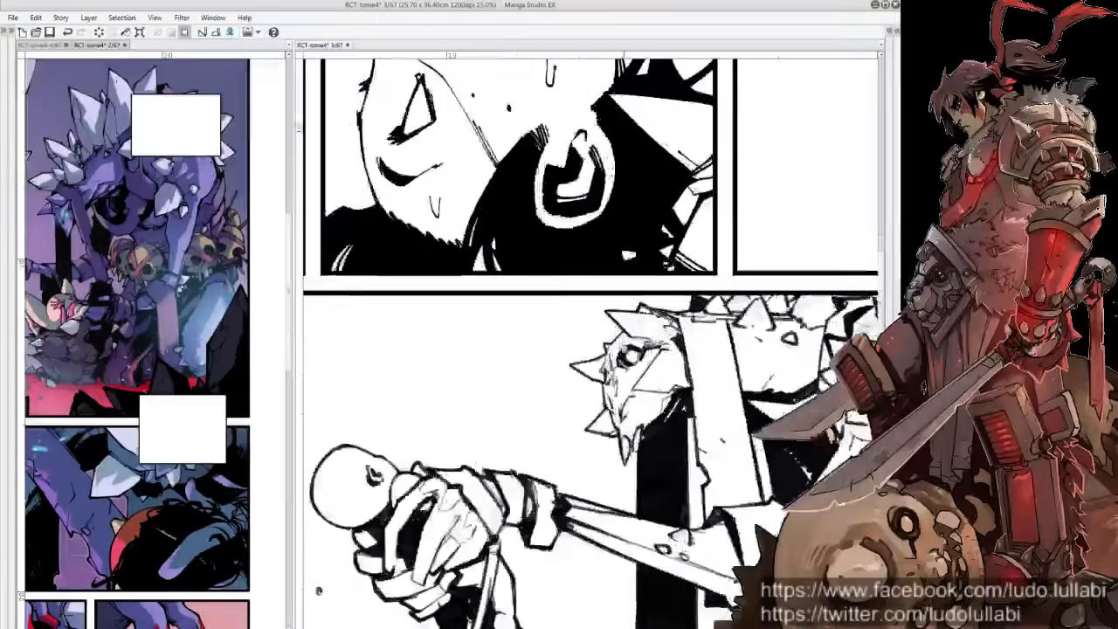
left_click_drag(568, 393, 498, 281)
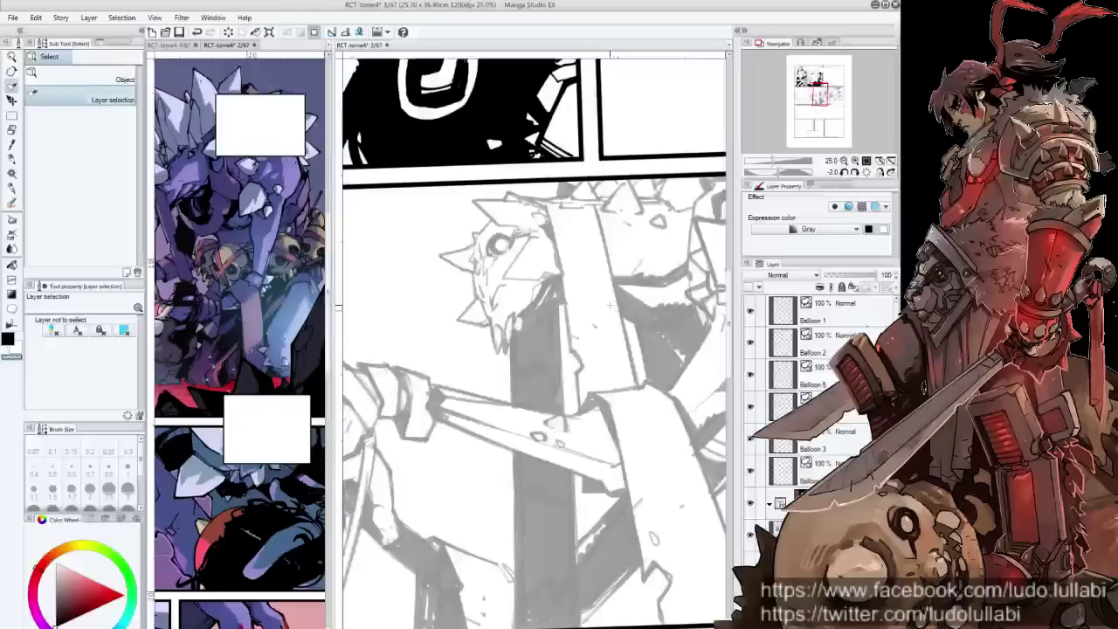
With the Darker pencil, ink a first diagonal line on the creature's face
left_click(12, 158)
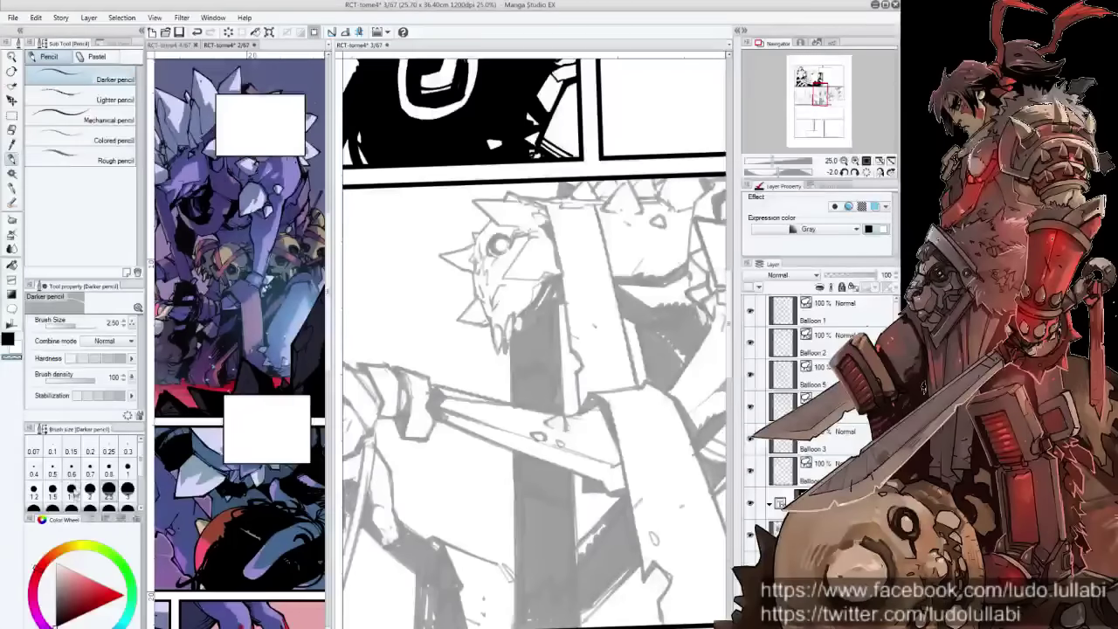
key("Tab")
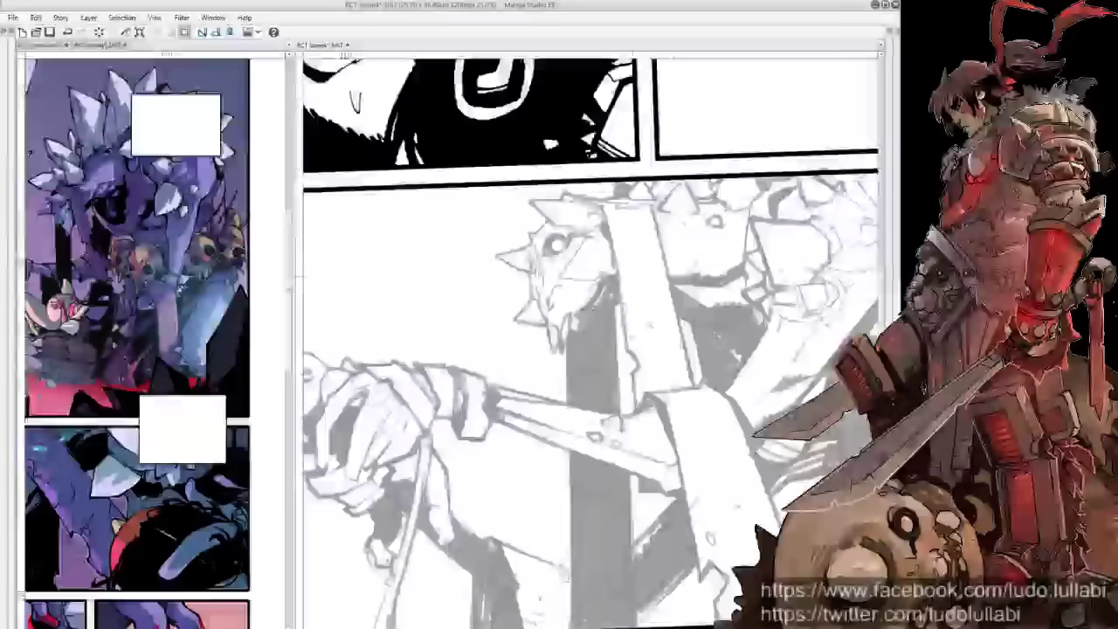
scroll(630, 278, "up", 1)
key("Tab")
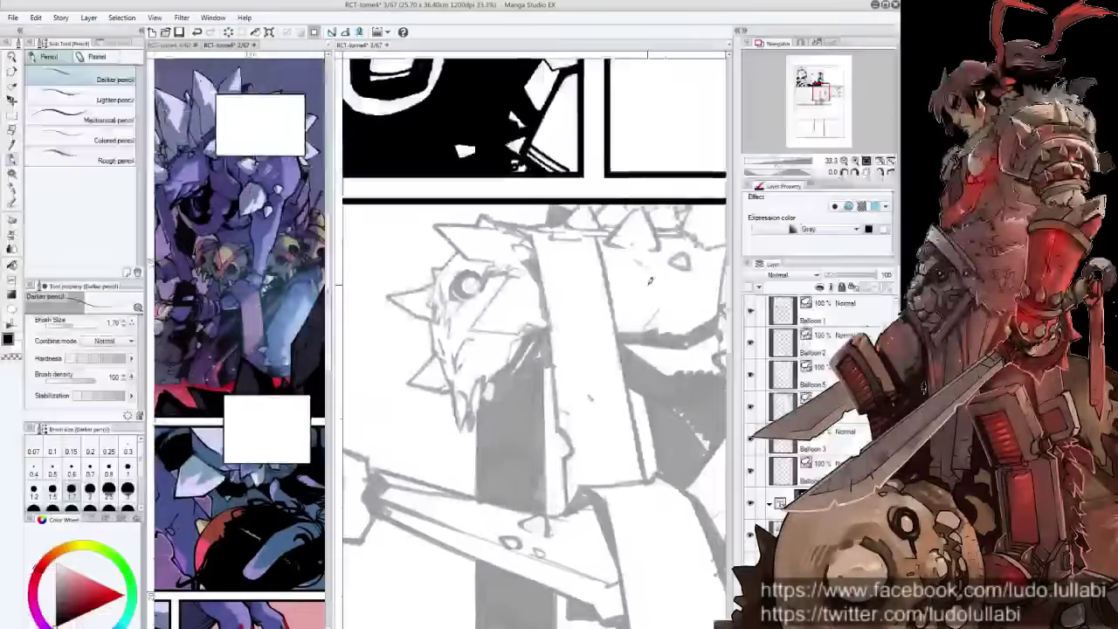
key("Tab")
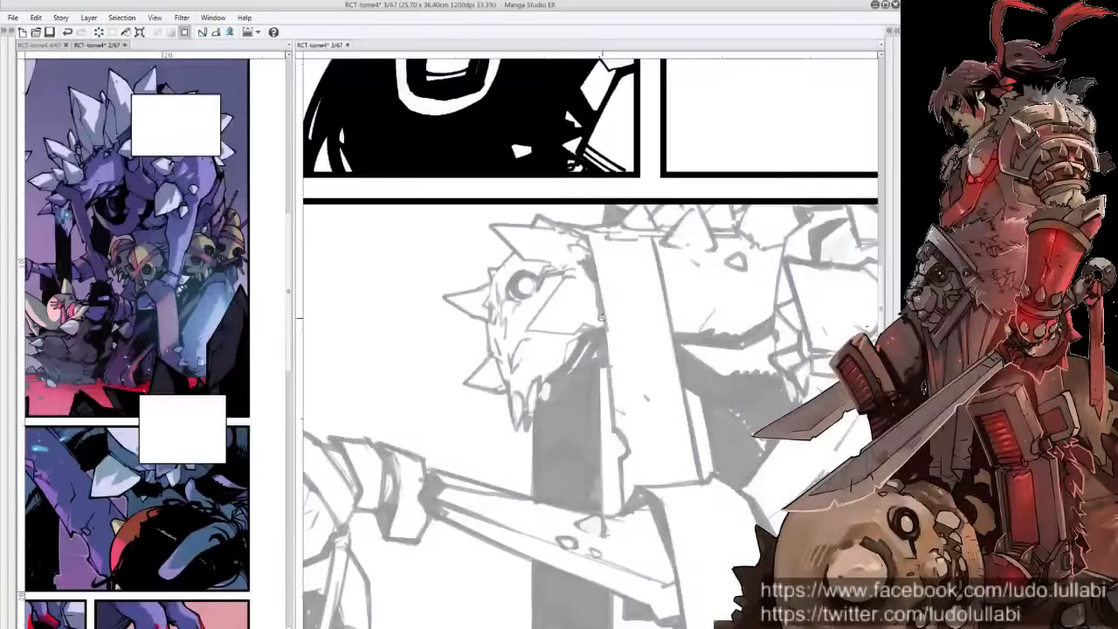
scroll(599, 313, "down", 1)
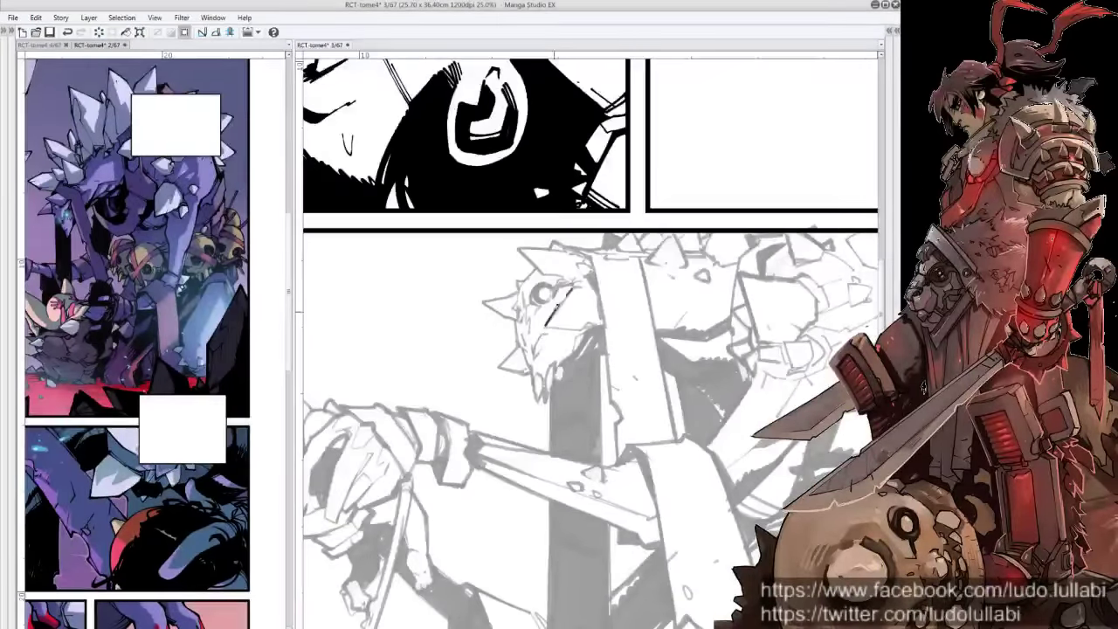
left_click_drag(545, 325, 576, 283)
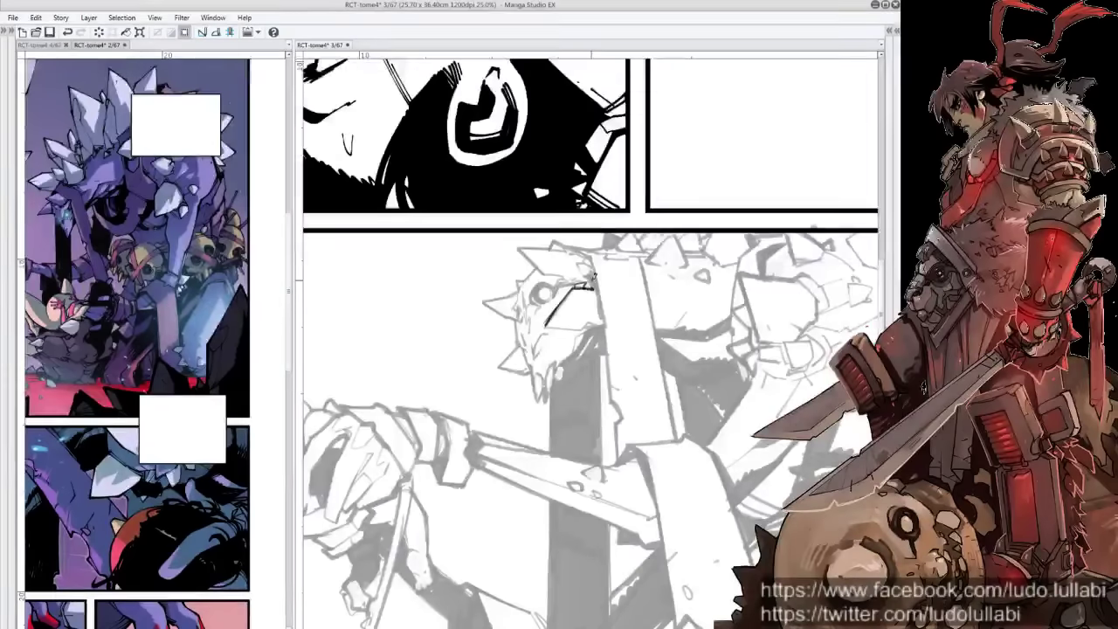
Lower the pencil sketch layer opacity to 20%
key("Tab")
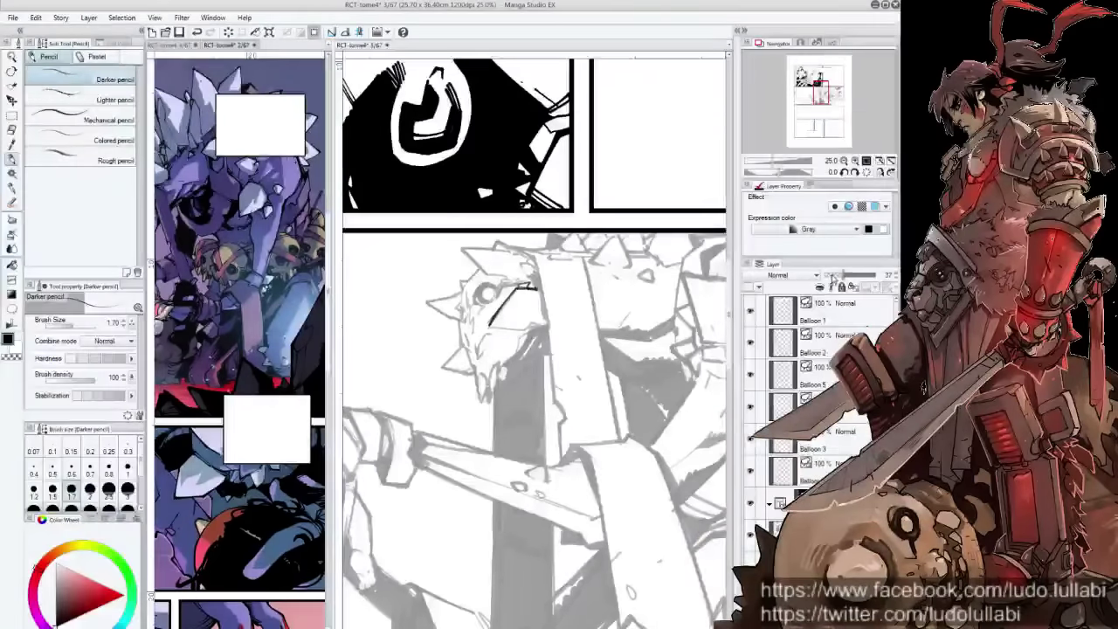
left_click(830, 278)
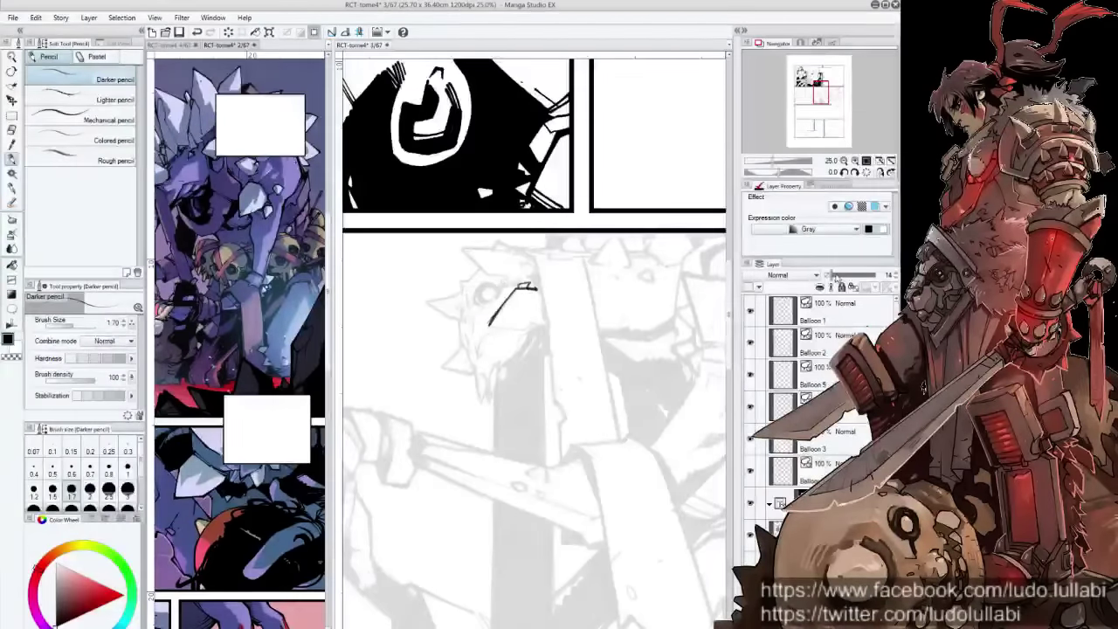
left_click(836, 276)
key("Tab")
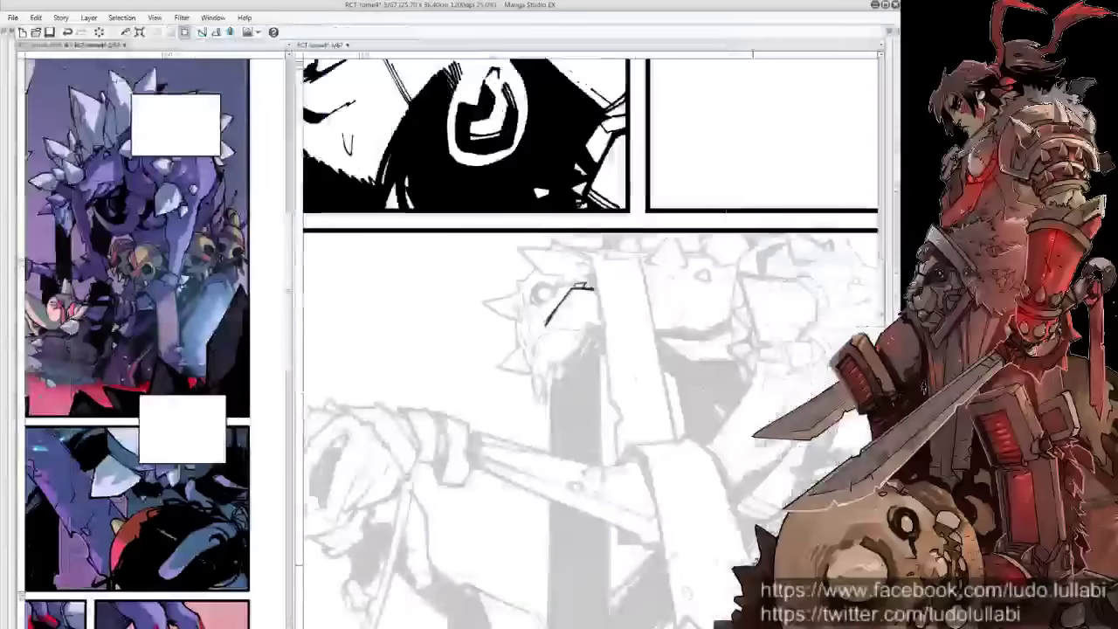
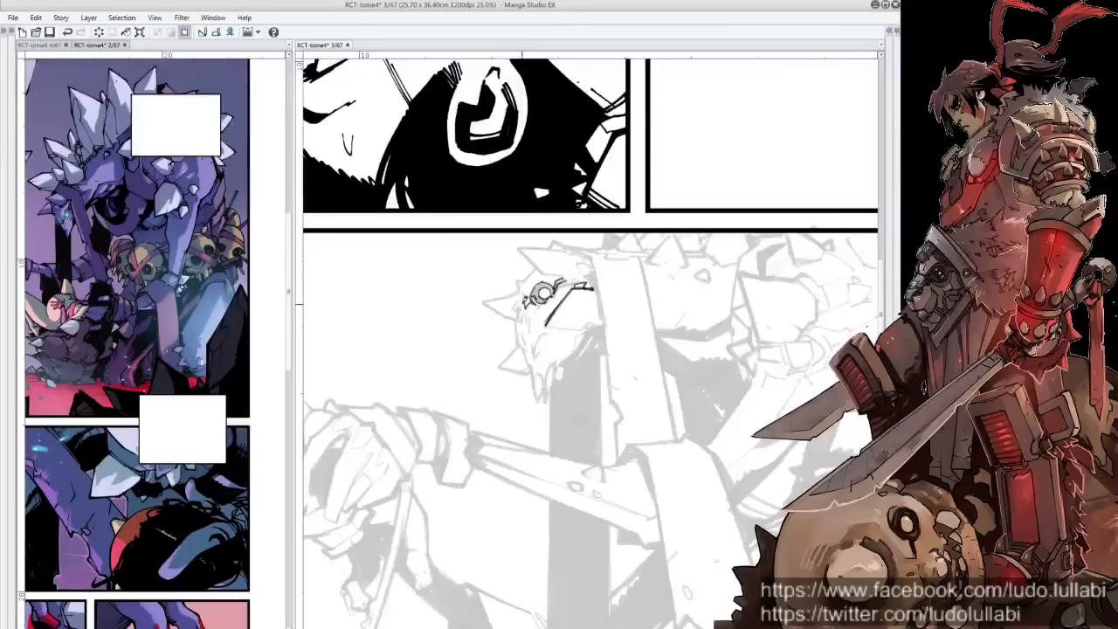
Ink the spiked head's face details, right side and eye outline over the page 3 pencils
mouse_move(526, 306)
left_mouse_down()
mouse_move(517, 319)
mouse_move(530, 330)
left_mouse_up()
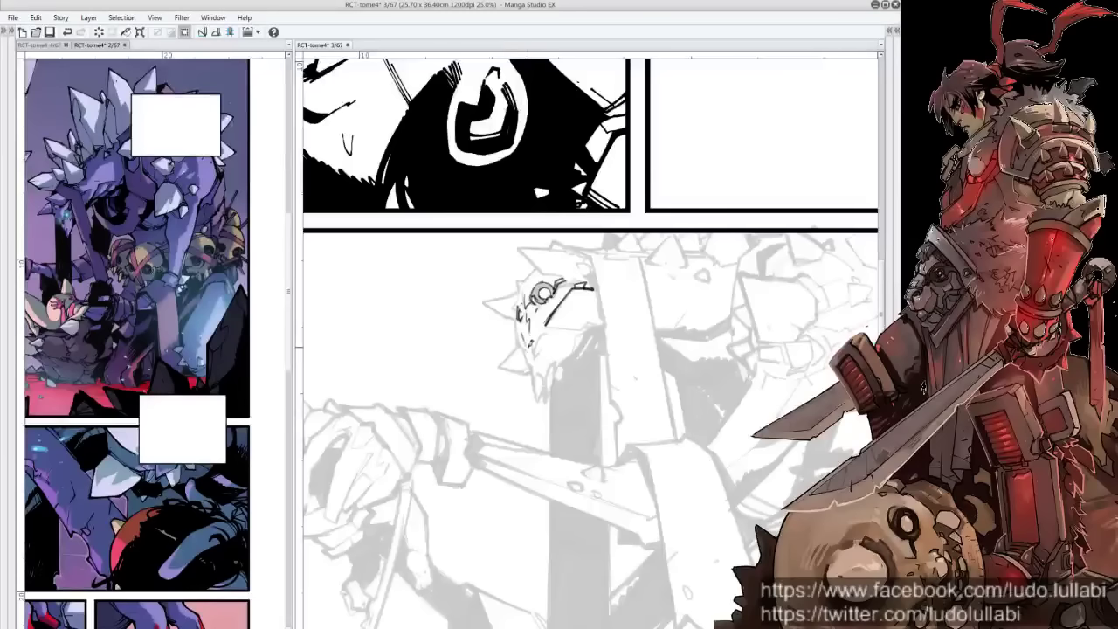
mouse_move(531, 332)
left_mouse_down()
mouse_move(533, 354)
mouse_move(545, 324)
left_mouse_up()
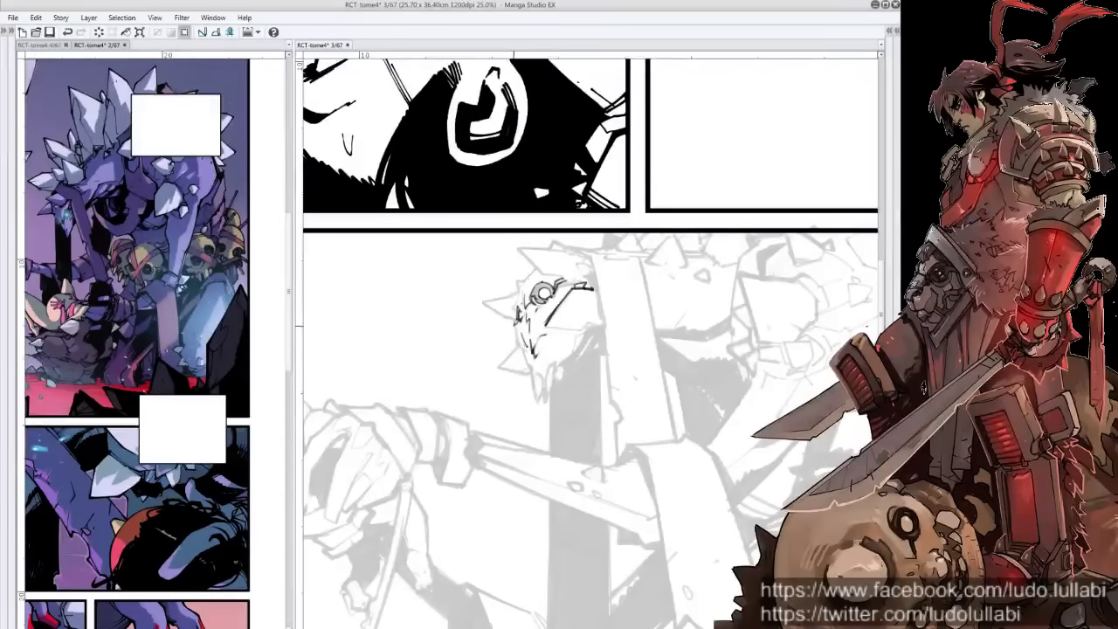
left_click_drag(515, 321, 523, 371)
mouse_move(550, 320)
left_mouse_down()
mouse_move(594, 320)
mouse_move(538, 379)
mouse_move(547, 387)
mouse_move(563, 367)
mouse_move(548, 389)
mouse_move(566, 358)
left_mouse_up()
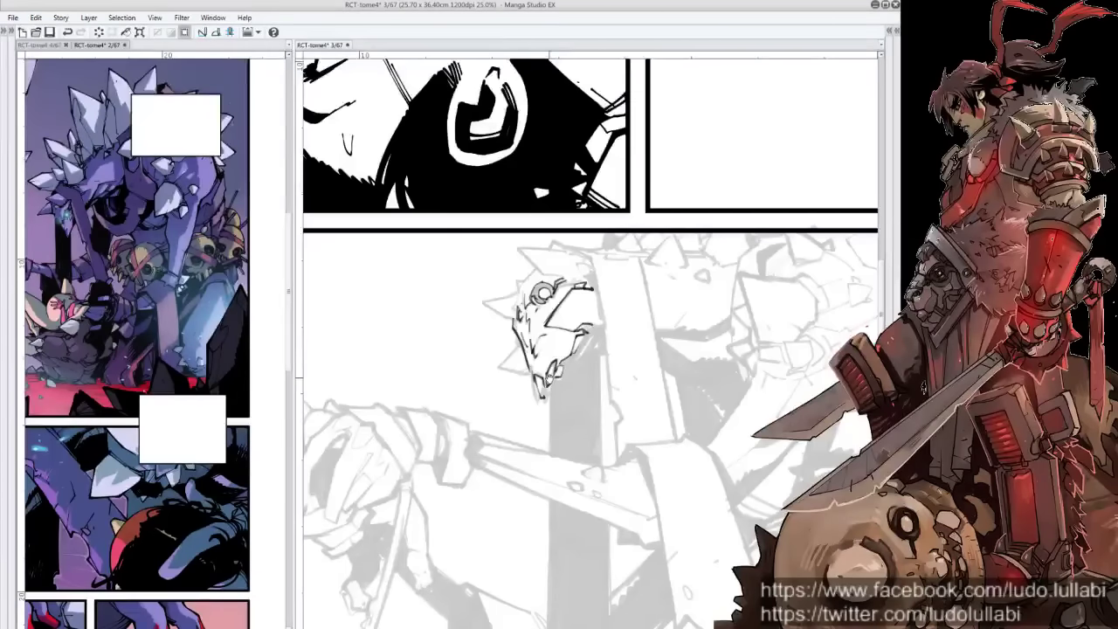
Show page 4 beside page 3, enlarged on its inked monster panel for reference
left_click(43, 45)
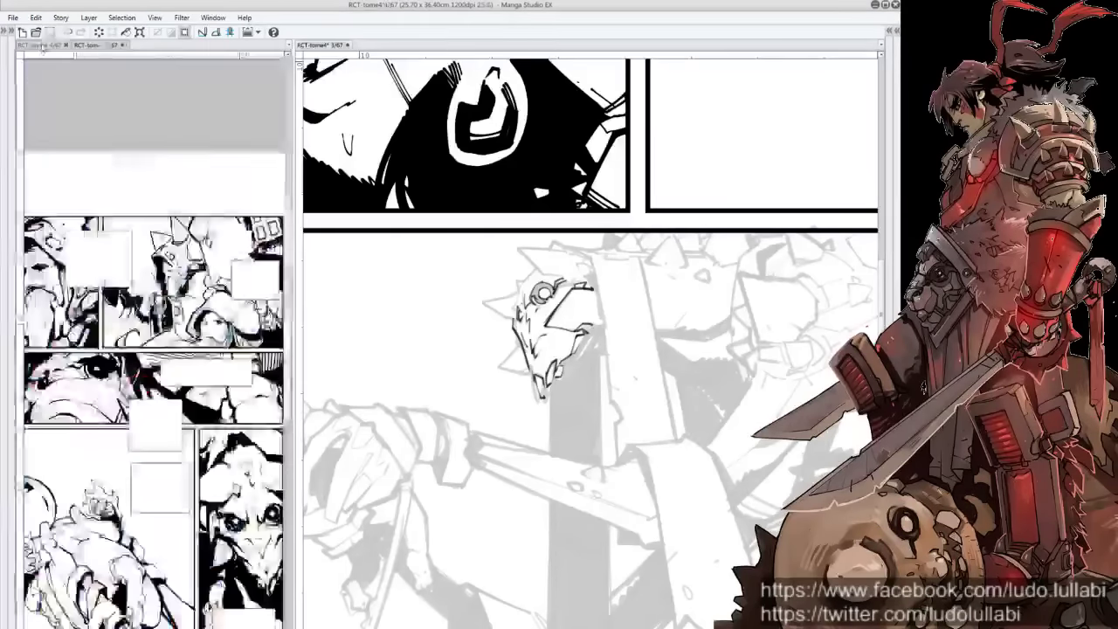
scroll(191, 354, "up", 1)
scroll(191, 354, "up", 1)
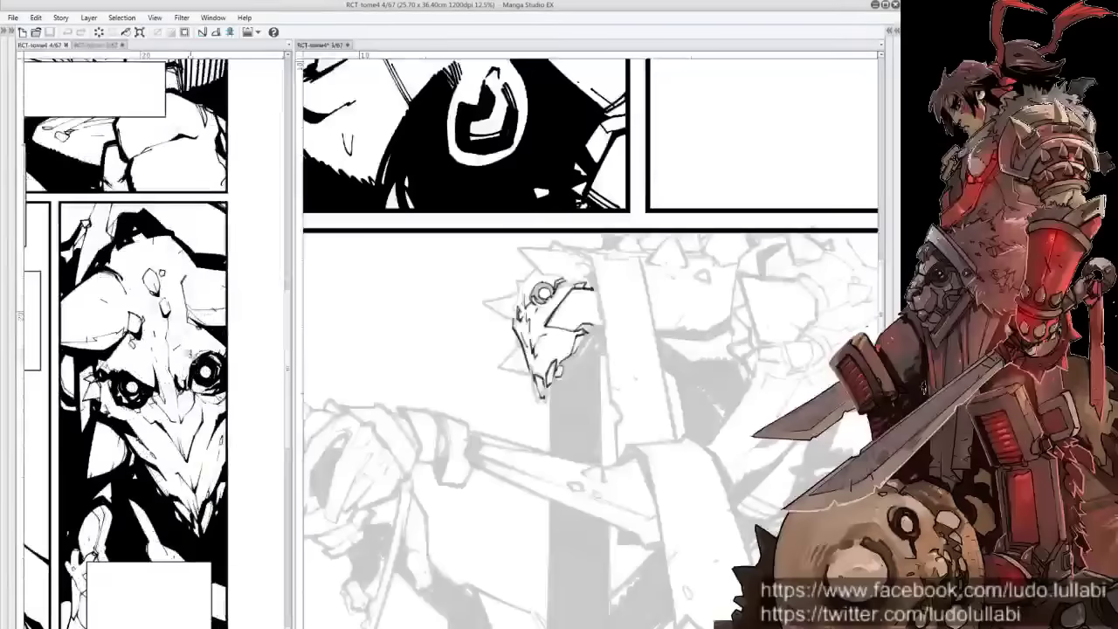
scroll(192, 355, "up", 1)
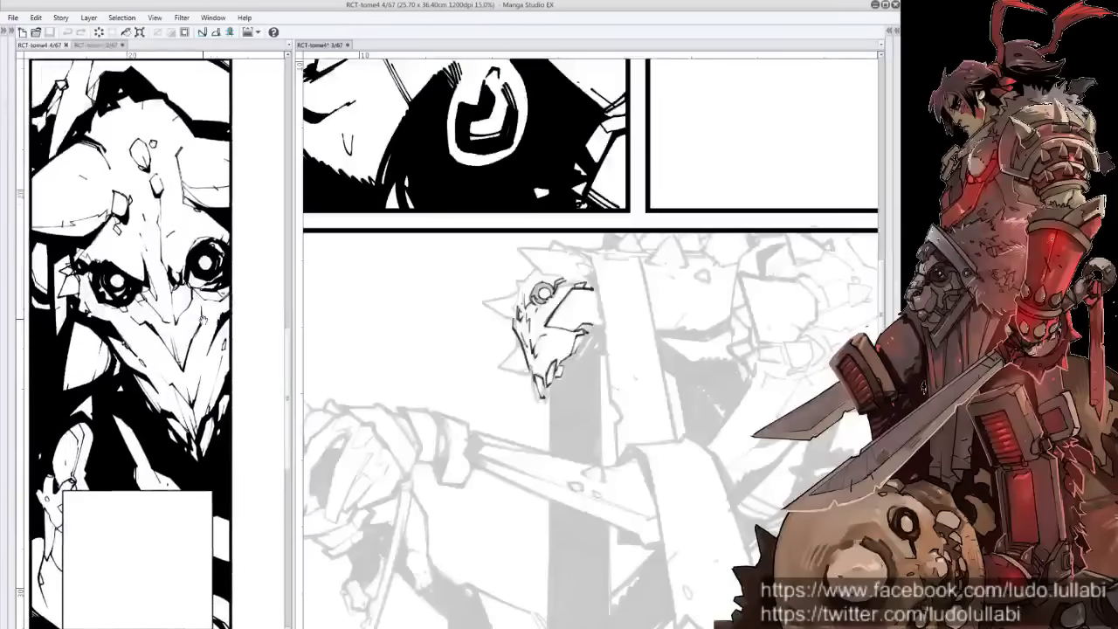
left_click(590, 365)
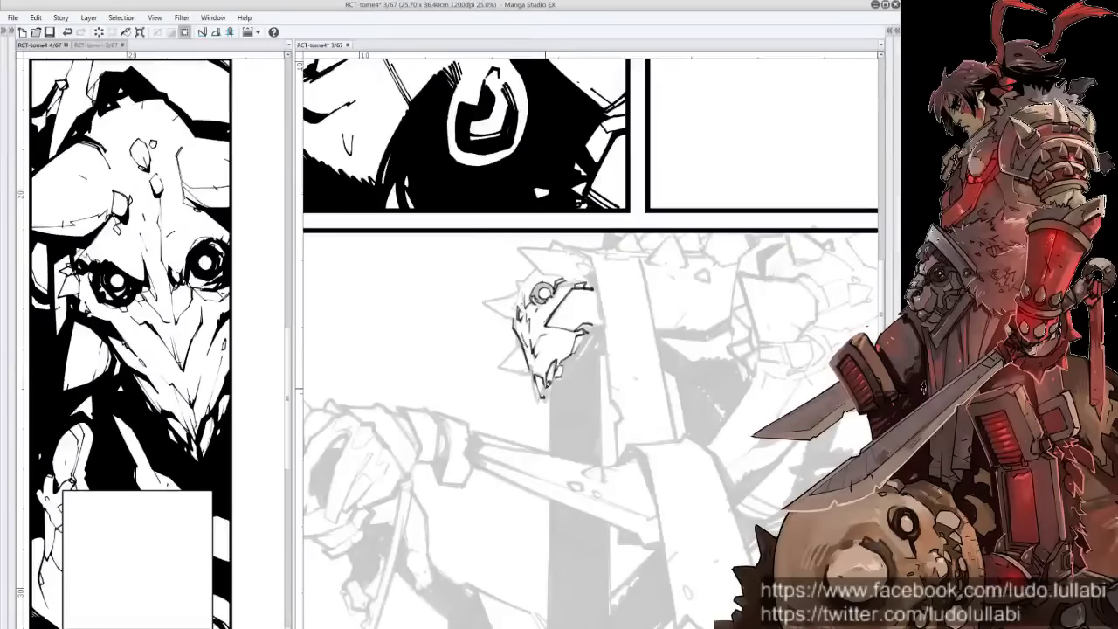
Ink the spiked head's right edge, left-side strokes and lower-left outline
left_click_drag(556, 370, 549, 393)
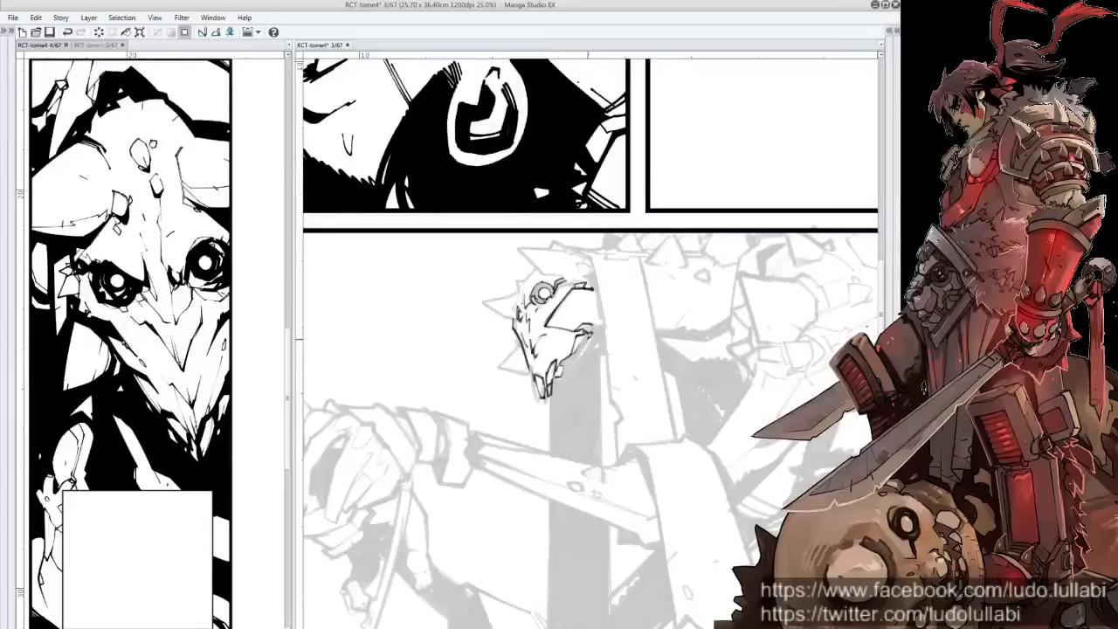
left_click_drag(591, 330, 580, 358)
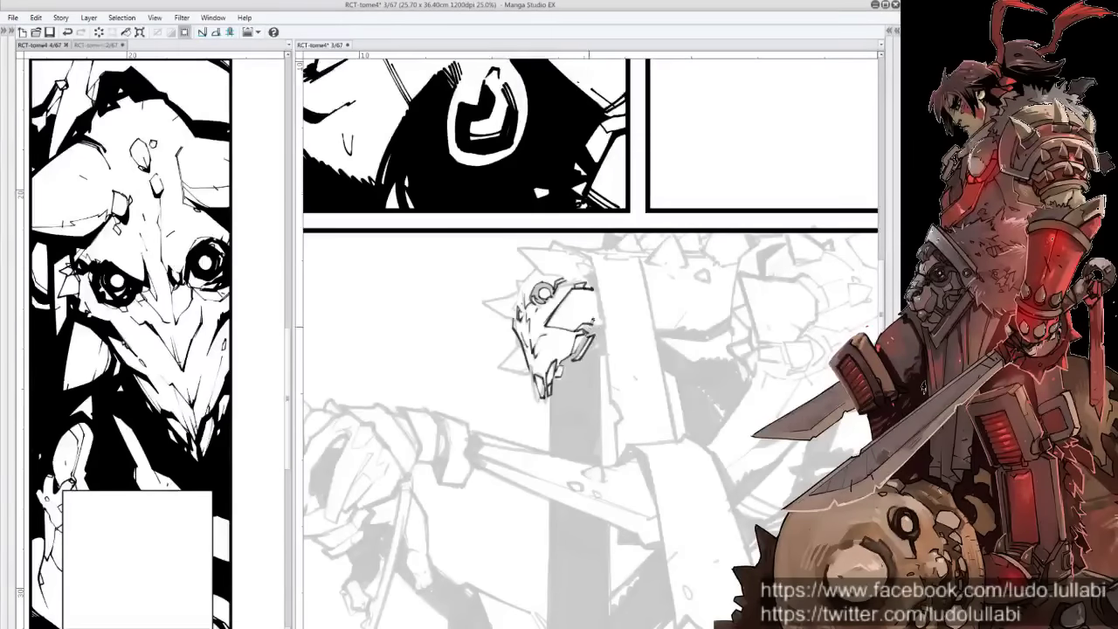
mouse_move(603, 316)
left_mouse_down()
mouse_move(589, 331)
mouse_move(601, 347)
left_mouse_up()
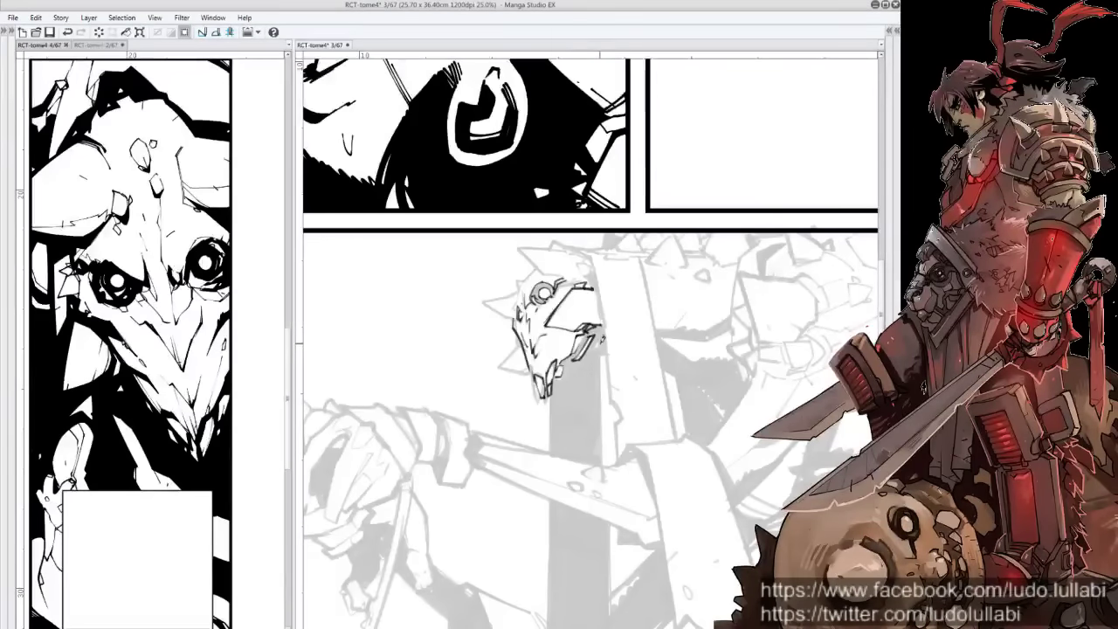
left_click_drag(522, 288, 515, 308)
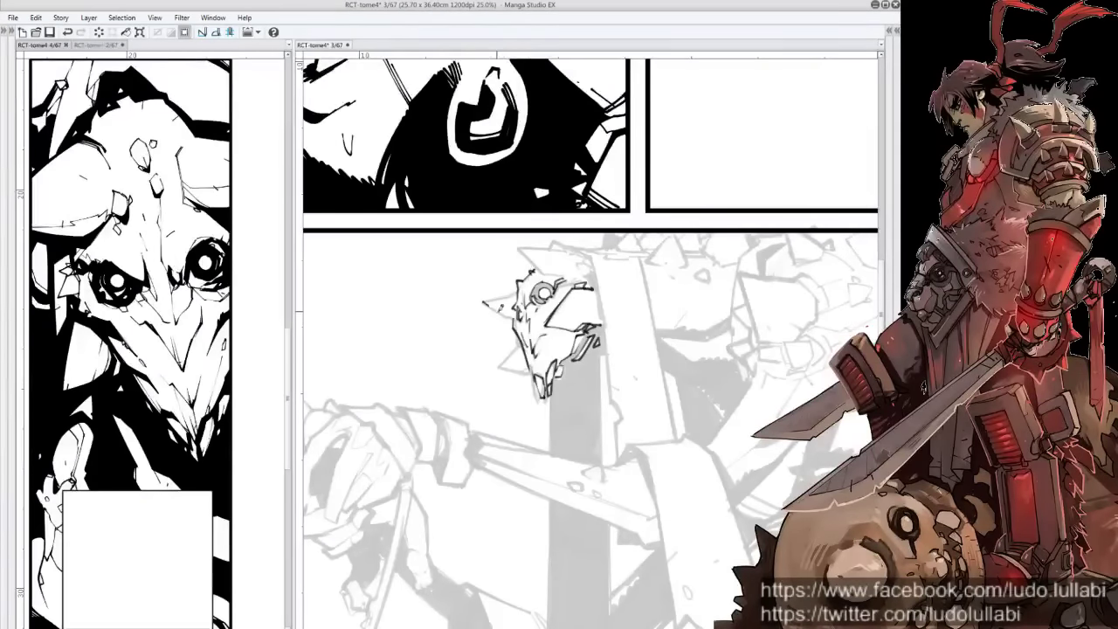
mouse_move(505, 312)
left_mouse_down()
mouse_move(485, 303)
mouse_move(511, 288)
left_mouse_up()
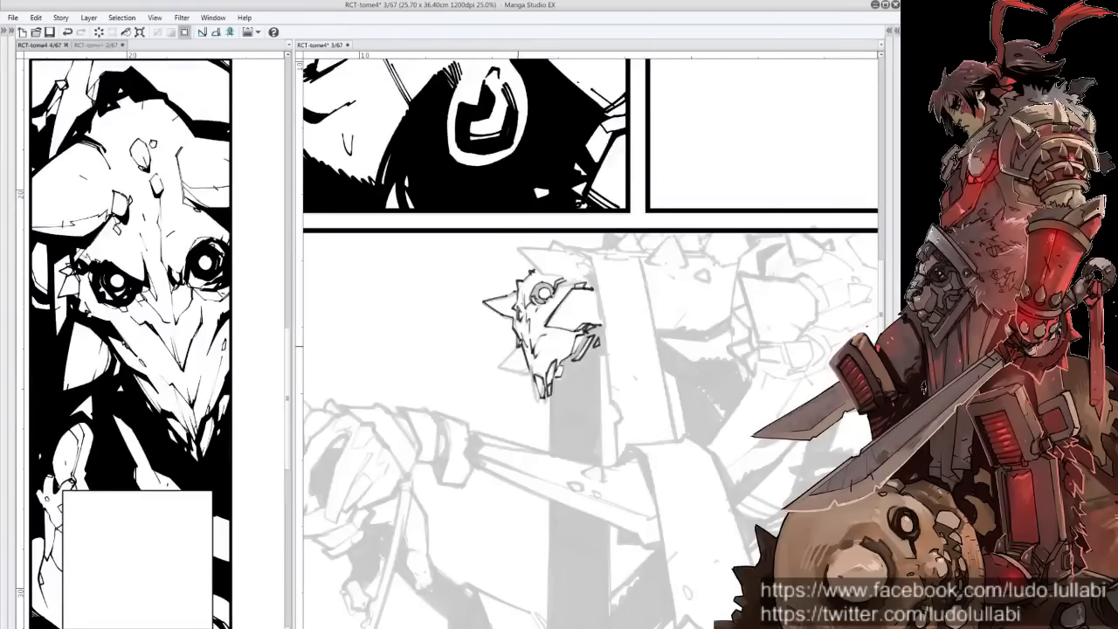
mouse_move(529, 361)
left_mouse_down()
mouse_move(521, 372)
mouse_move(611, 331)
mouse_move(655, 326)
left_mouse_up()
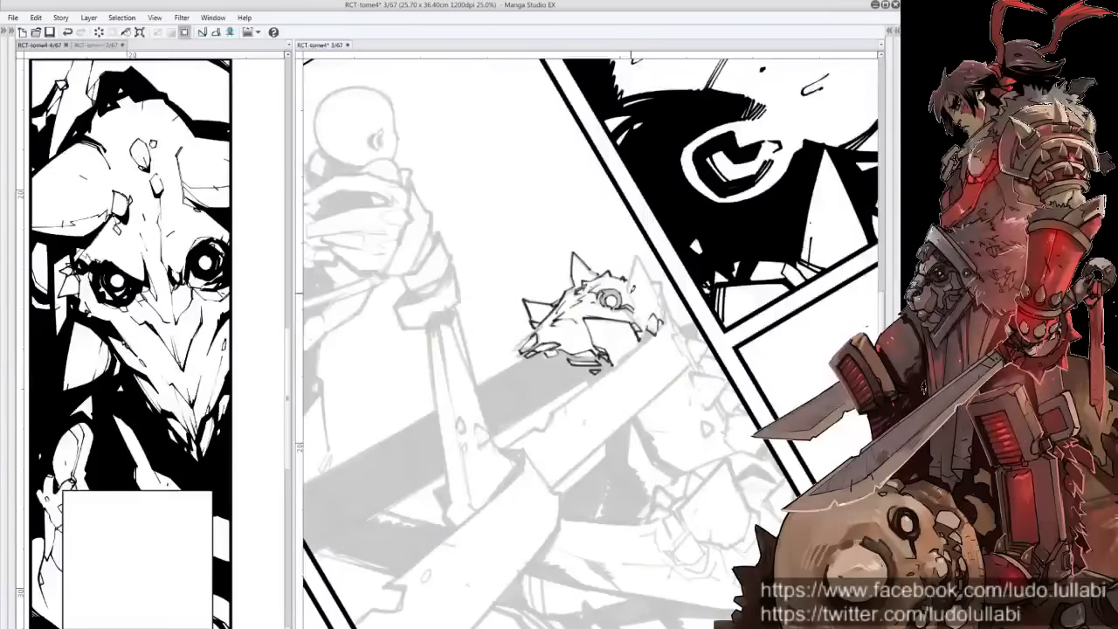
Ink the head's top-right spike and lower-right edge on a tilted view, adding hatch marks
left_click_drag(634, 283, 629, 309)
mouse_move(641, 250)
left_mouse_down()
mouse_move(630, 281)
mouse_move(657, 297)
mouse_move(661, 325)
left_mouse_up()
key("minus")
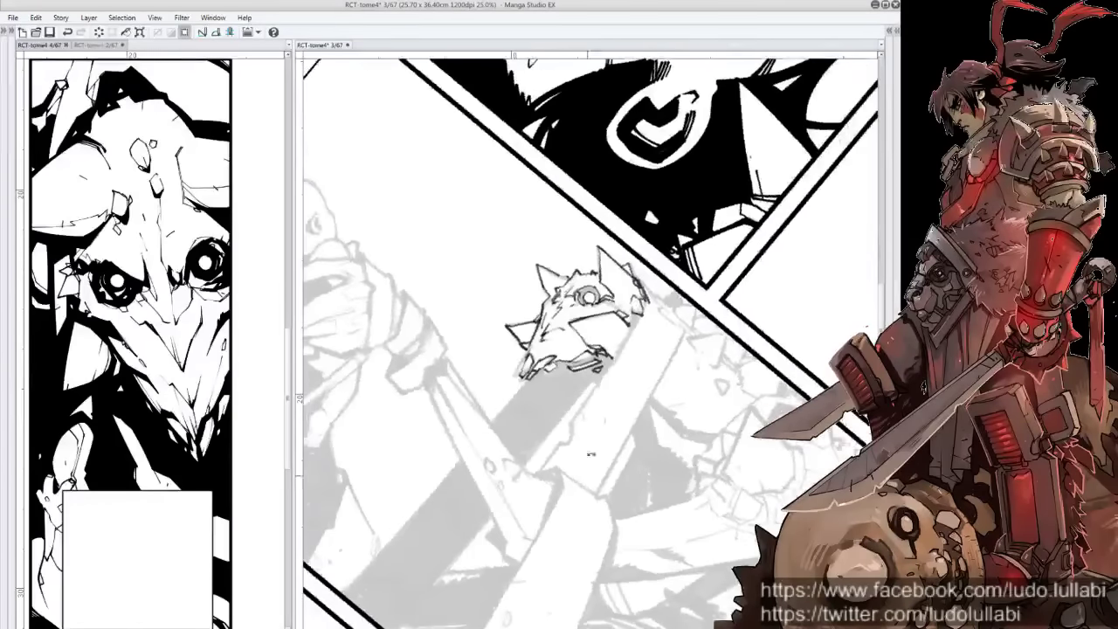
left_click_drag(623, 337, 613, 362)
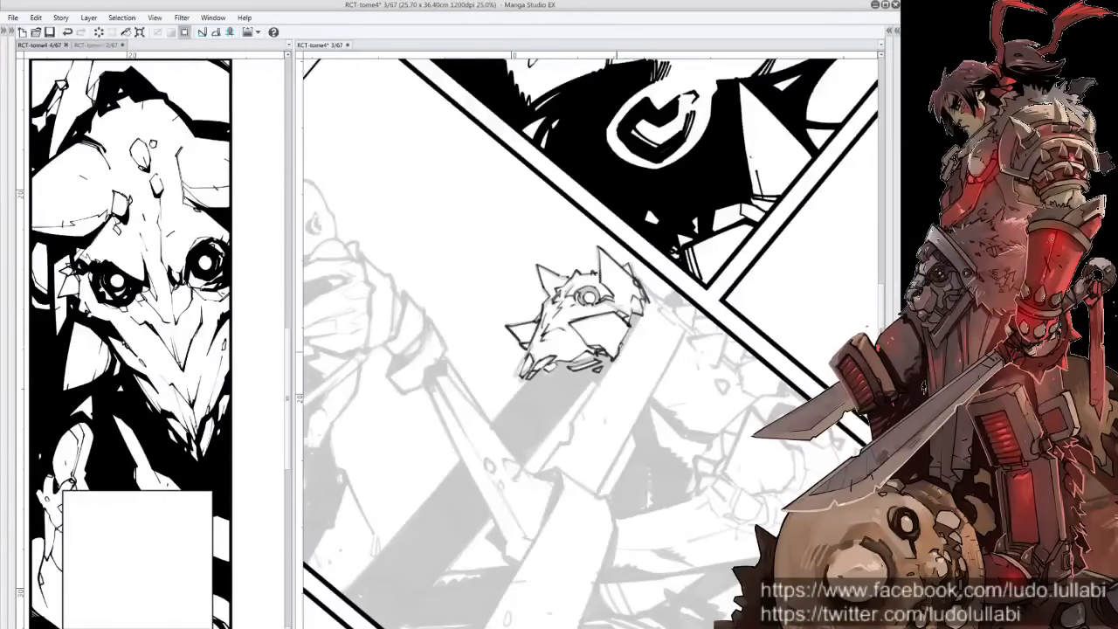
left_click_drag(642, 318, 607, 374)
mouse_move(625, 336)
left_mouse_down()
mouse_move(568, 442)
mouse_move(580, 437)
mouse_move(538, 468)
left_mouse_up()
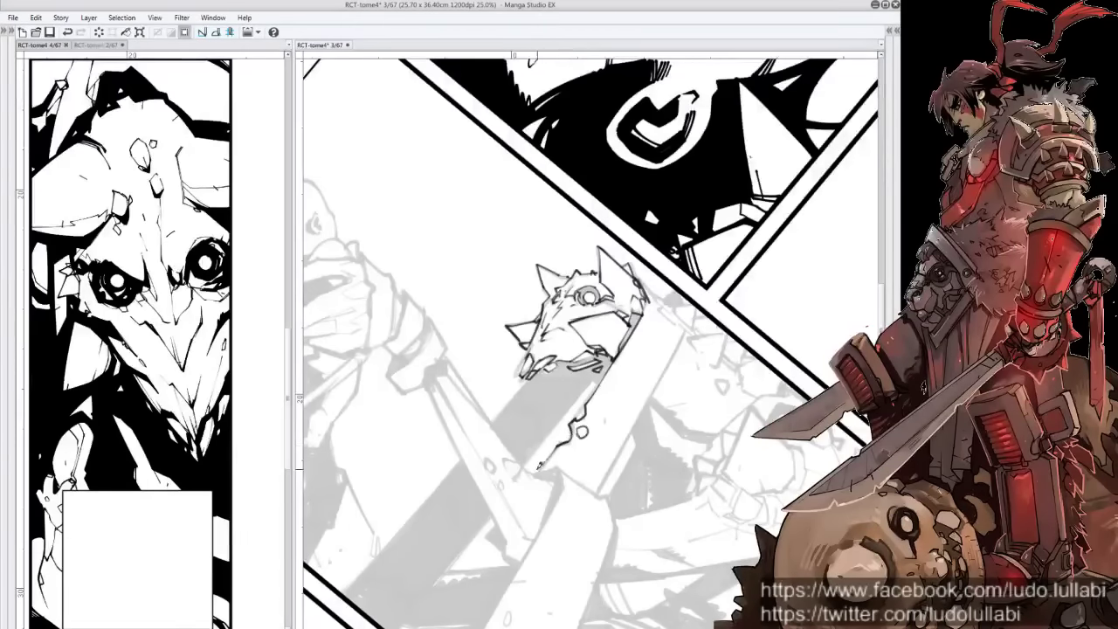
mouse_move(674, 316)
left_mouse_down()
mouse_move(668, 324)
mouse_move(658, 315)
mouse_move(666, 322)
left_mouse_up()
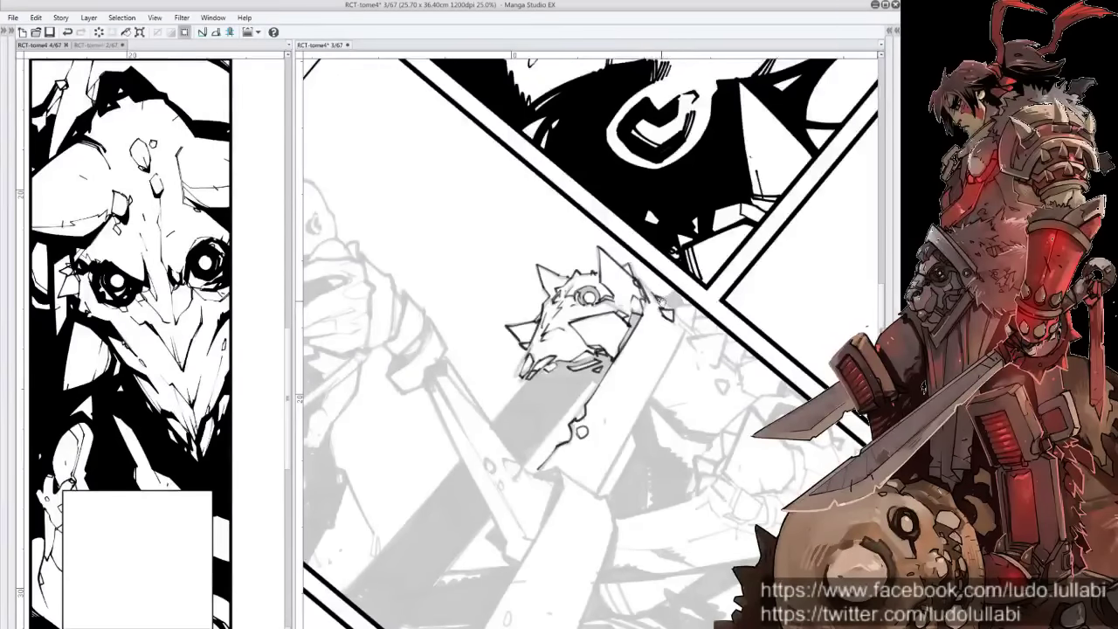
Hatch the head's lower-right spike, ink a small circle, and return the view upright
left_click_drag(585, 349, 541, 393)
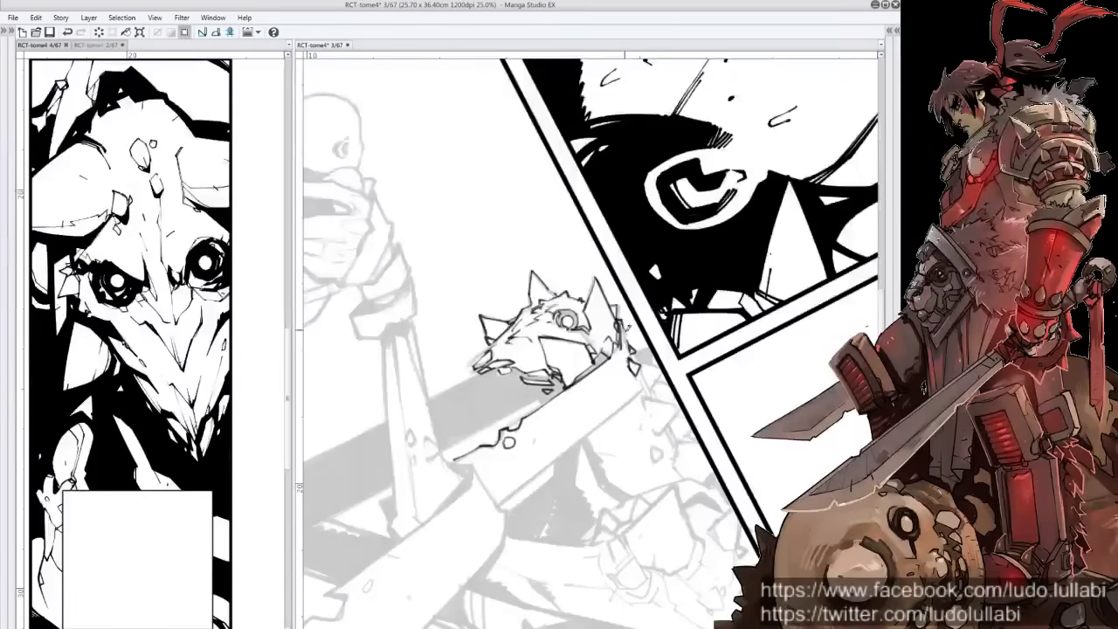
mouse_move(647, 370)
left_mouse_down()
mouse_move(640, 388)
mouse_move(649, 363)
left_mouse_up()
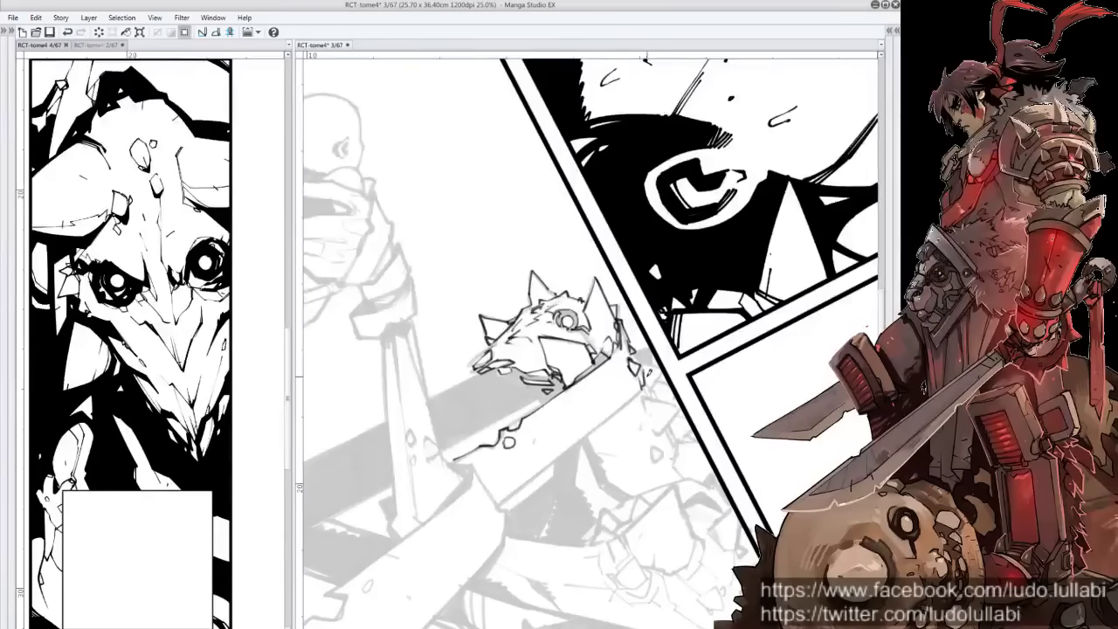
mouse_move(648, 321)
left_mouse_down()
mouse_move(604, 312)
mouse_move(603, 360)
mouse_move(618, 361)
mouse_move(606, 379)
left_mouse_up()
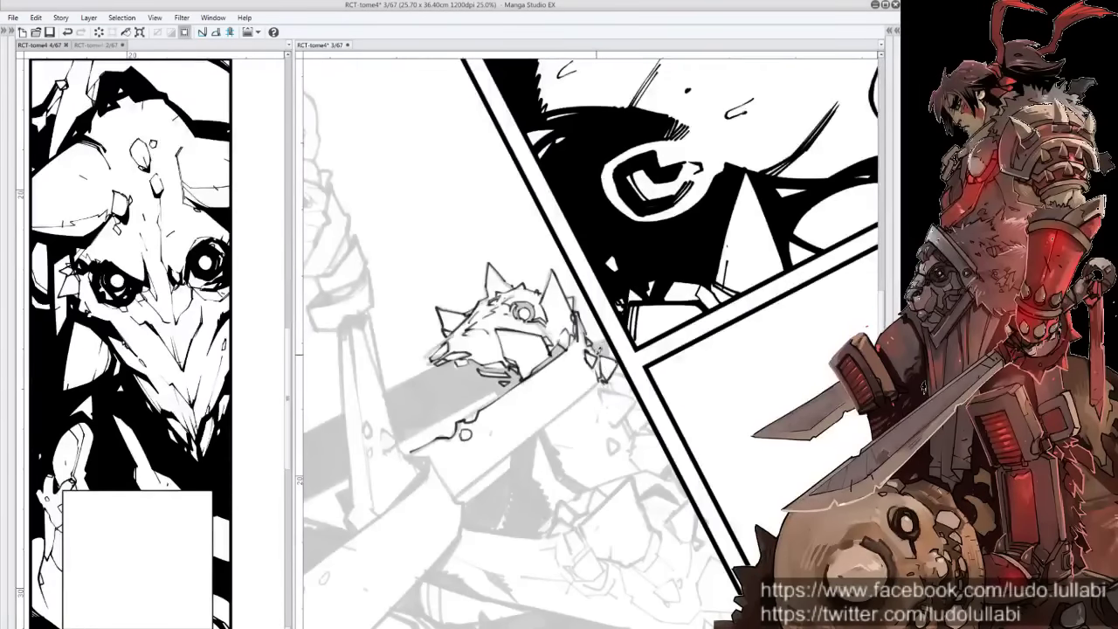
left_click_drag(609, 334, 601, 389)
left_click_drag(611, 436, 615, 447)
key("ctrl+0")
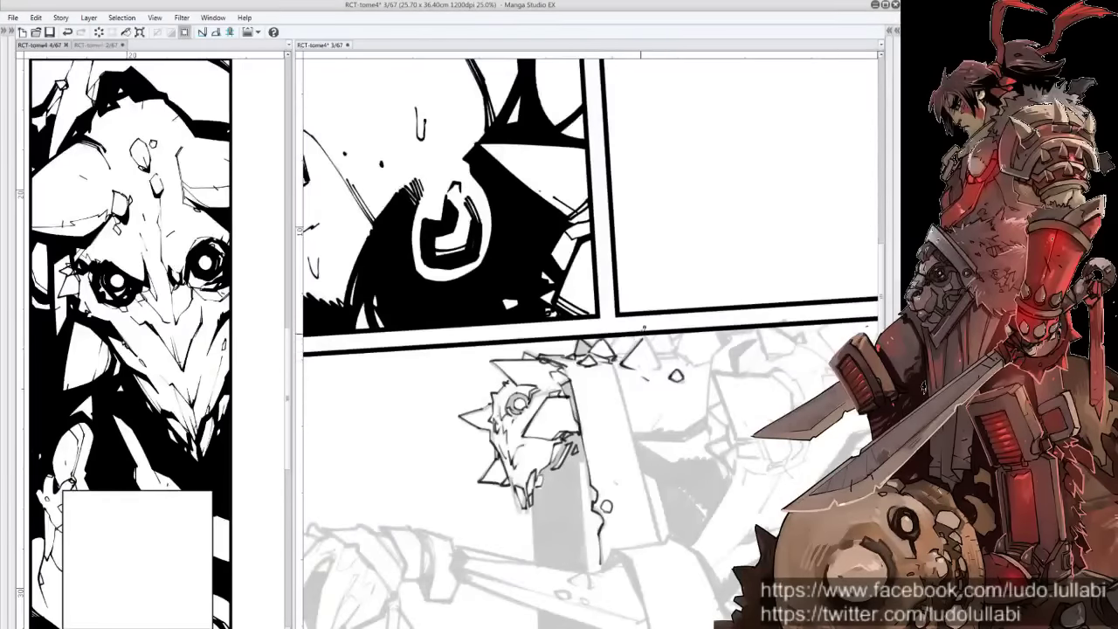
Ink the sword blade's edge with small ticks and nick strokes beside it
left_click_drag(647, 335, 653, 367)
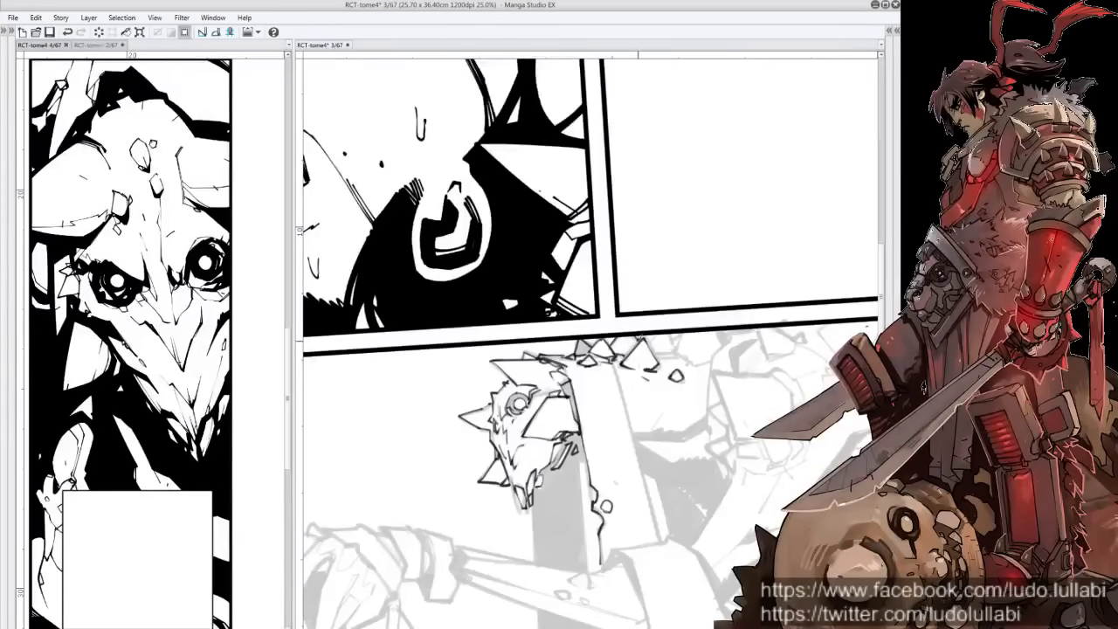
mouse_move(639, 338)
left_mouse_down()
mouse_move(597, 265)
mouse_move(629, 245)
left_mouse_up()
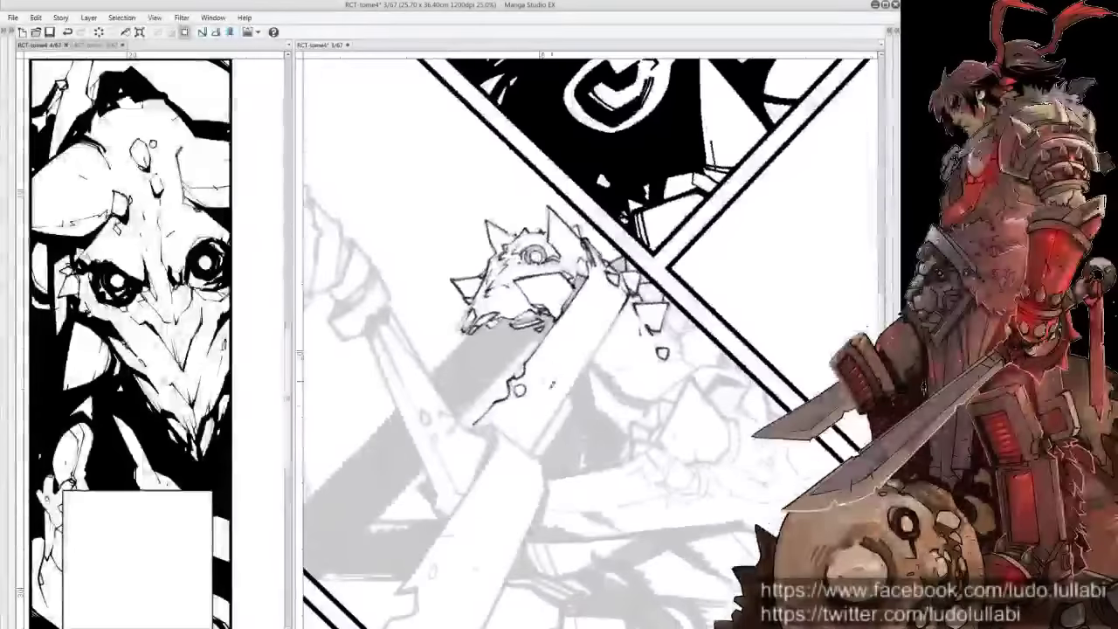
left_click_drag(530, 455, 629, 294)
mouse_move(570, 390)
left_mouse_down()
mouse_move(591, 440)
mouse_move(578, 470)
mouse_move(570, 414)
mouse_move(601, 410)
mouse_move(625, 432)
left_mouse_up()
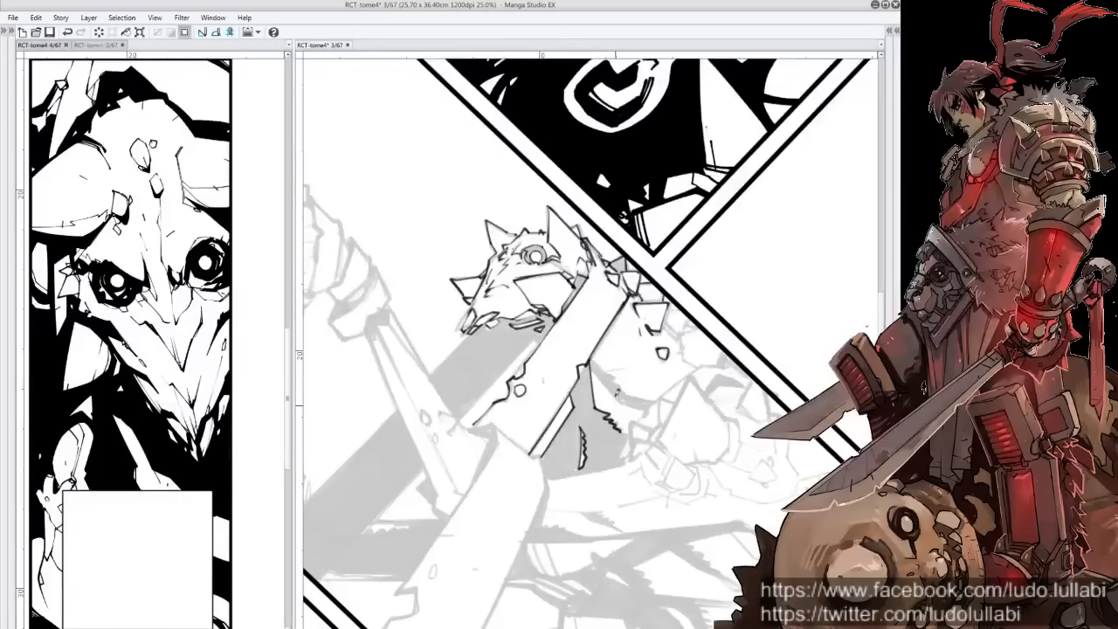
left_click_drag(593, 360, 620, 402)
left_click_drag(594, 345, 630, 398)
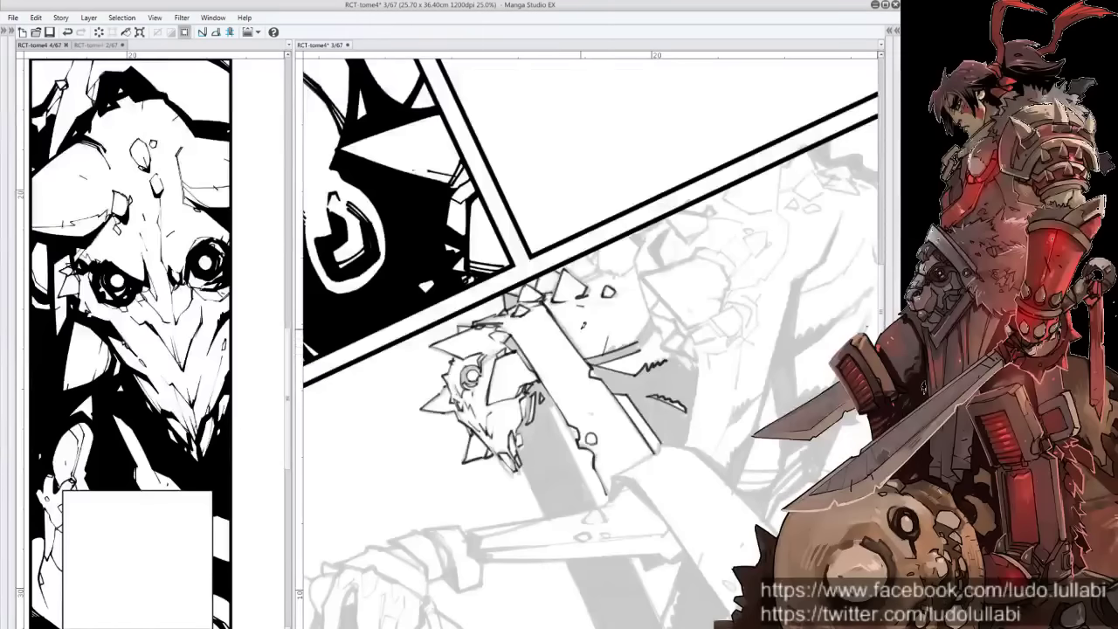
Ink short strokes and marks over the debris sketch beside the blade
mouse_move(503, 351)
left_mouse_down()
mouse_move(478, 365)
mouse_move(486, 354)
left_mouse_up()
scroll(651, 345, "up", 1)
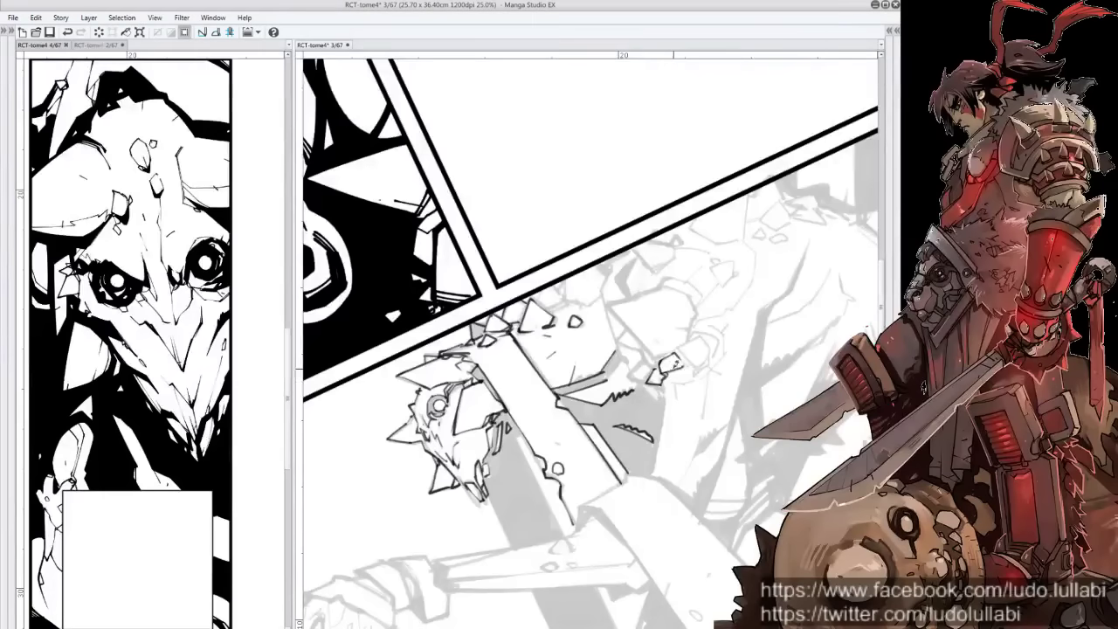
mouse_move(669, 373)
left_mouse_down()
mouse_move(690, 379)
mouse_move(694, 362)
left_mouse_up()
mouse_move(699, 354)
left_mouse_down()
mouse_move(693, 371)
mouse_move(644, 358)
mouse_move(638, 373)
mouse_move(650, 377)
mouse_move(651, 365)
left_mouse_up()
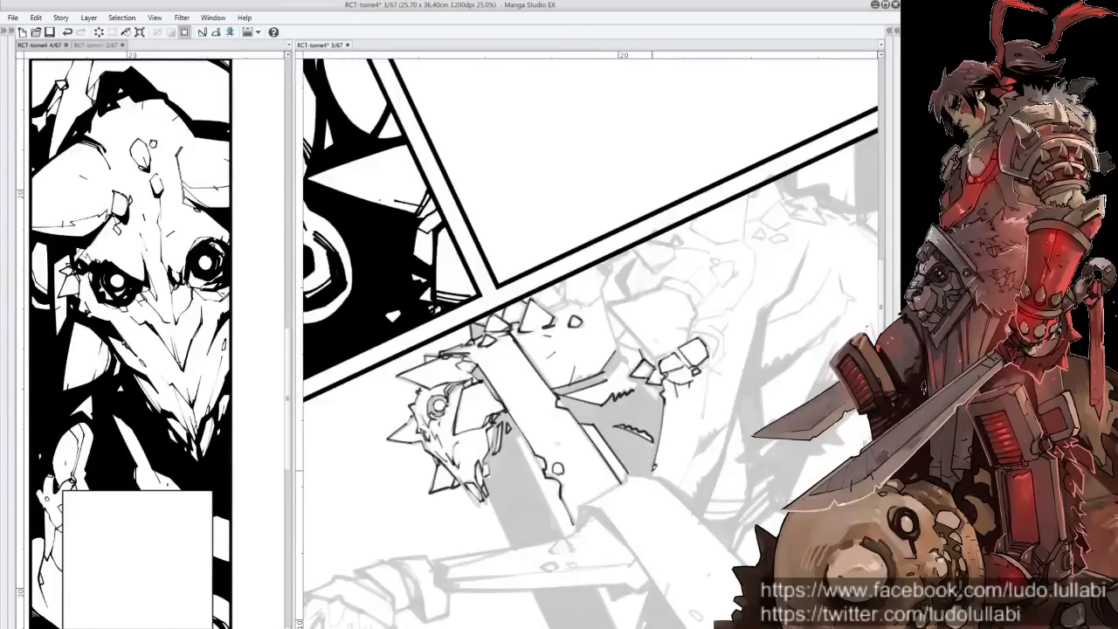
left_click_drag(720, 437, 664, 424)
mouse_move(650, 379)
left_mouse_down()
mouse_move(653, 406)
mouse_move(625, 473)
left_mouse_up()
left_click_drag(646, 430, 686, 384)
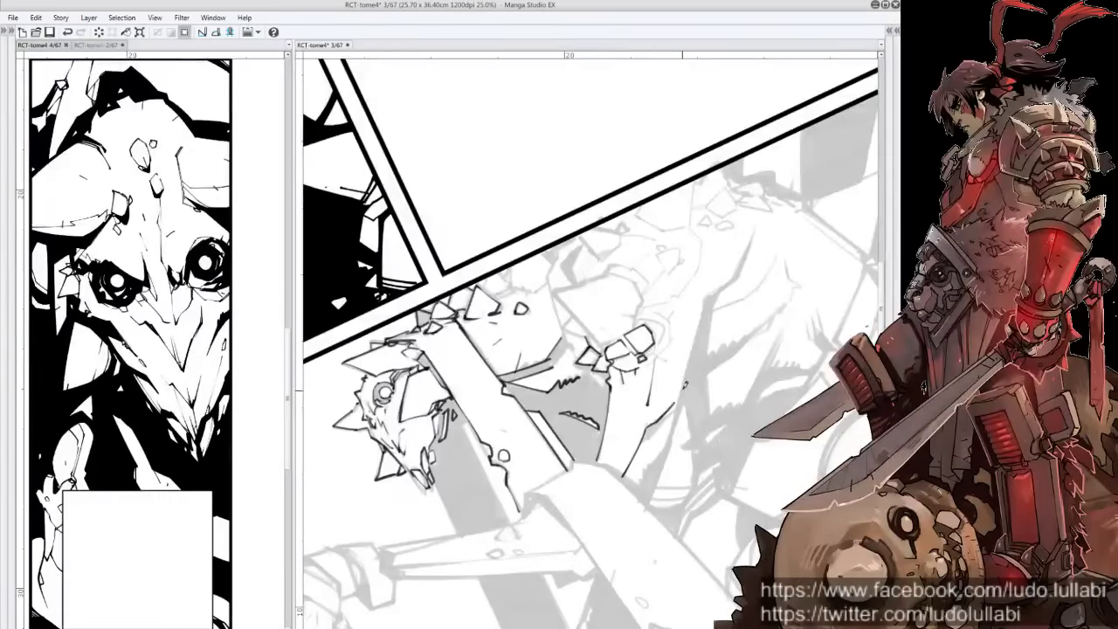
left_click_drag(660, 428, 641, 445)
mouse_move(684, 381)
left_mouse_down()
mouse_move(655, 423)
mouse_move(643, 469)
mouse_move(661, 454)
mouse_move(575, 415)
mouse_move(595, 397)
mouse_move(577, 445)
left_mouse_up()
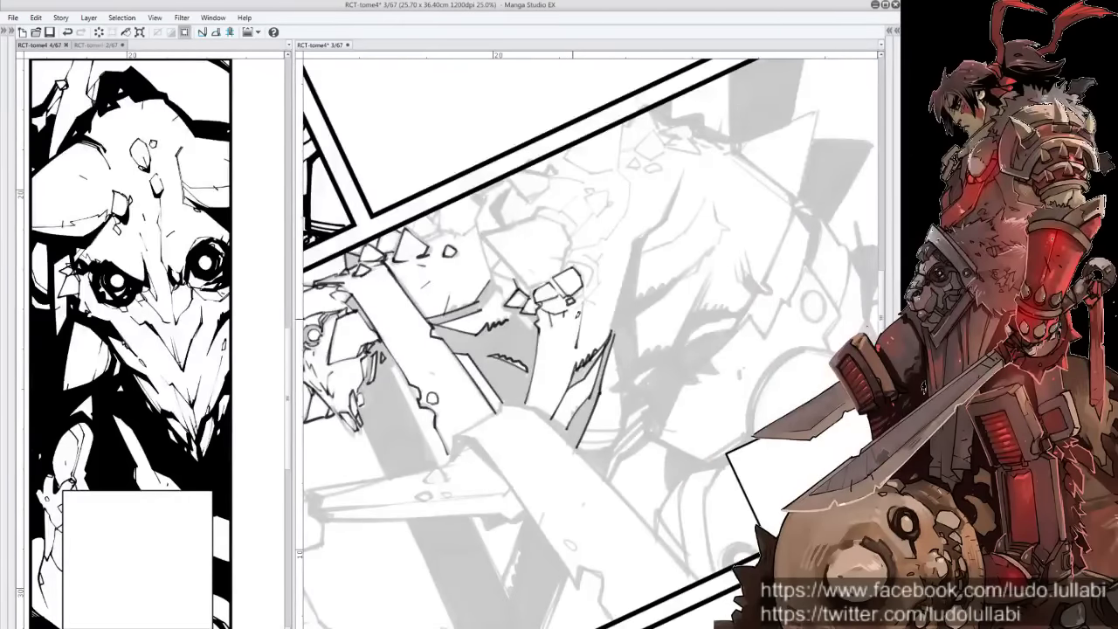
Ink the debris's jagged right edge, finishing with a long line down it
mouse_move(595, 365)
left_mouse_down()
mouse_move(569, 432)
mouse_move(595, 359)
left_mouse_up()
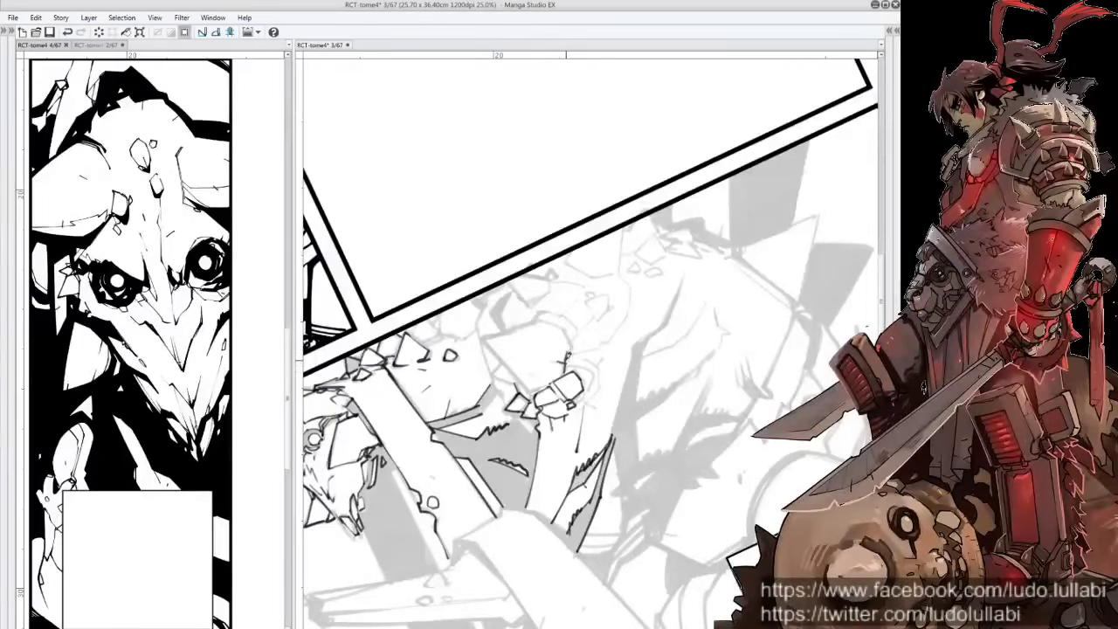
mouse_move(566, 359)
left_mouse_down()
mouse_move(573, 344)
mouse_move(603, 345)
mouse_move(586, 356)
mouse_move(595, 392)
mouse_move(573, 406)
mouse_move(589, 409)
left_mouse_up()
left_click_drag(599, 354, 603, 388)
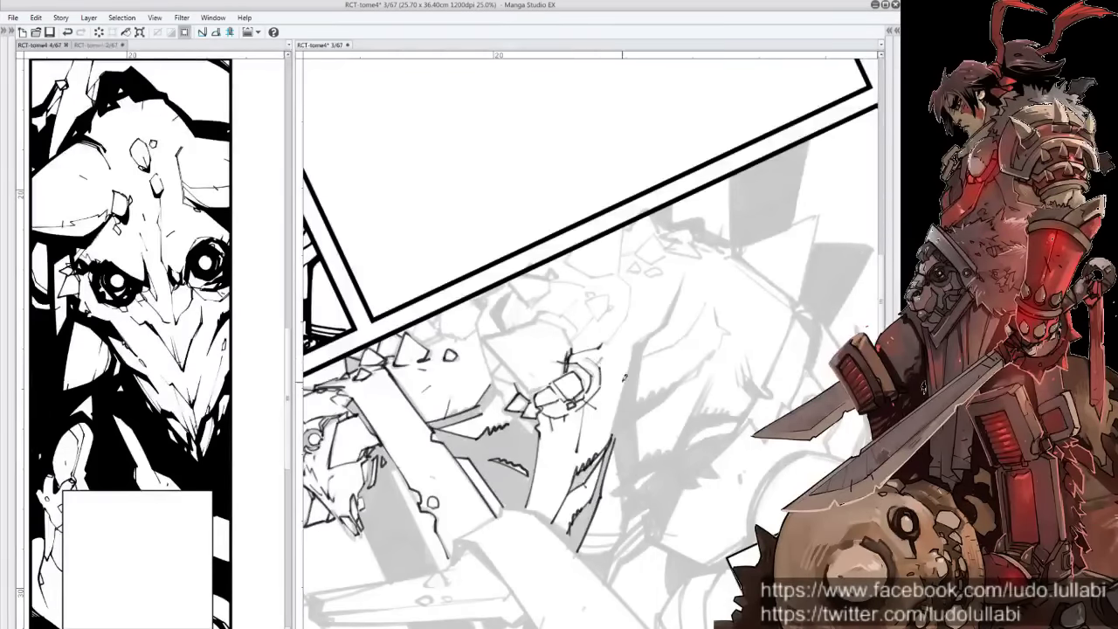
left_click_drag(632, 349, 610, 439)
left_click_drag(638, 344, 664, 316)
left_click_drag(681, 276, 613, 447)
Ink and reinforce the lower debris edge, then rotate the view to level the panel
scroll(629, 371, "down", 1)
mouse_move(615, 402)
left_mouse_down()
mouse_move(603, 440)
mouse_move(622, 480)
mouse_move(673, 315)
left_mouse_up()
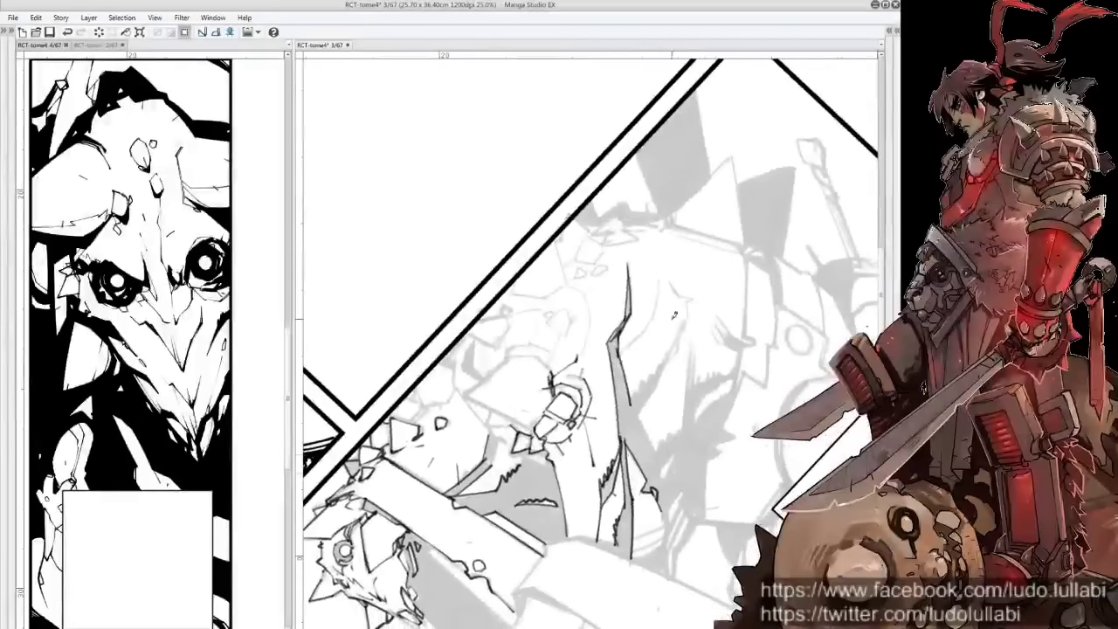
left_click_drag(629, 407, 661, 372)
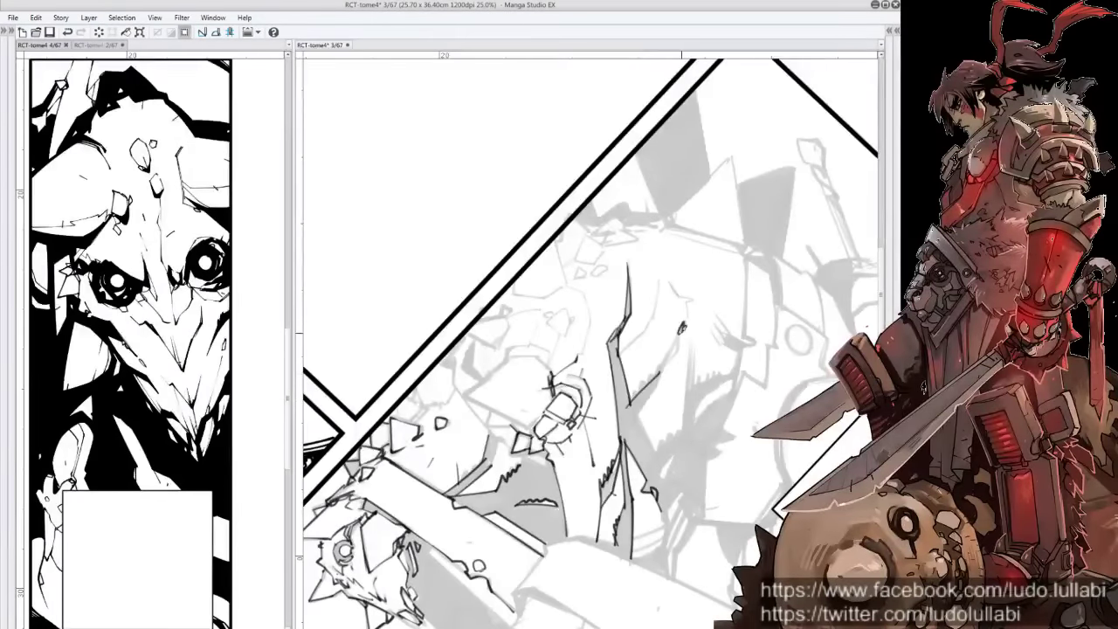
left_click_drag(684, 318, 650, 386)
mouse_move(669, 350)
left_mouse_down()
mouse_move(637, 414)
mouse_move(661, 457)
left_mouse_up()
left_click_drag(631, 405, 653, 358)
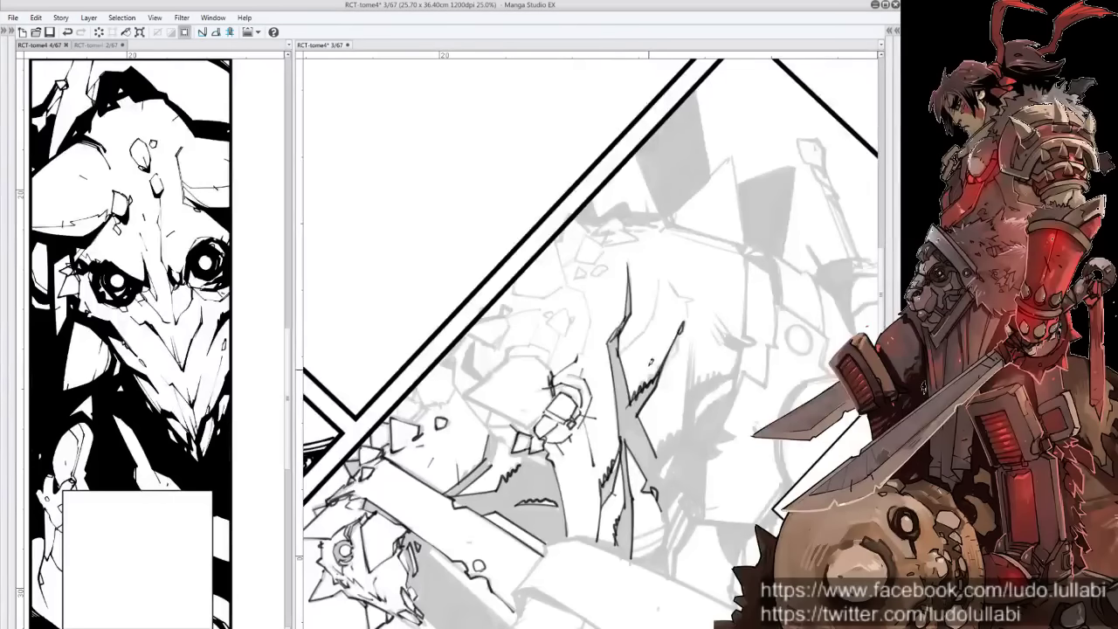
mouse_move(660, 286)
left_mouse_down()
mouse_move(650, 321)
mouse_move(617, 359)
mouse_move(604, 358)
mouse_move(636, 347)
mouse_move(674, 292)
mouse_move(678, 327)
mouse_move(632, 308)
mouse_move(618, 393)
left_mouse_up()
key("ctrl+@")
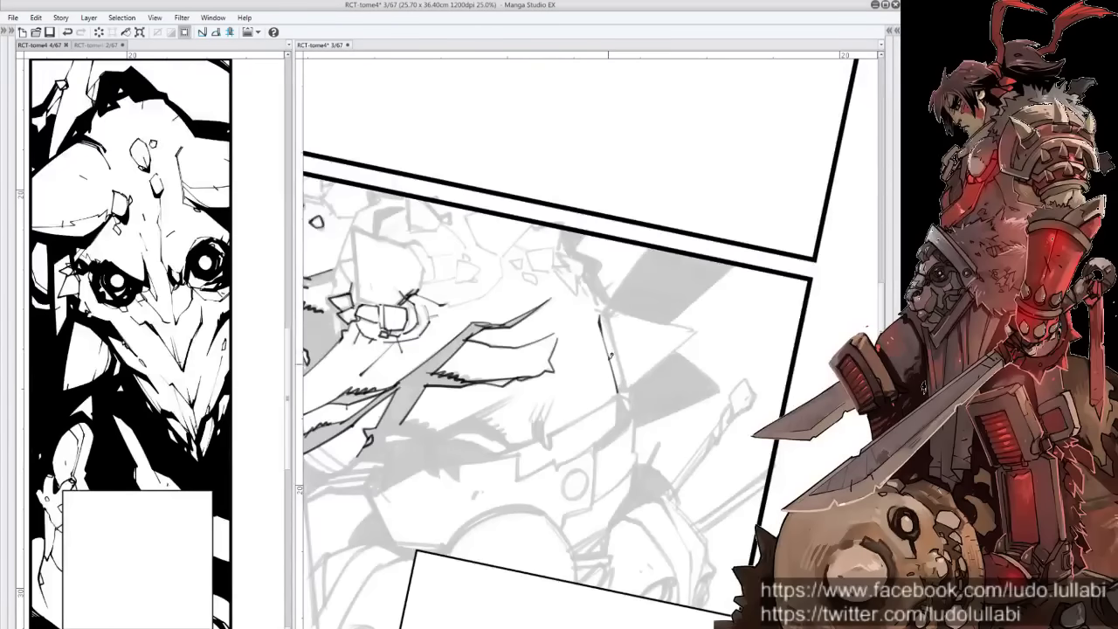
Ink the diagonal line and the spiky strokes around its tip
left_click_drag(601, 319, 622, 391)
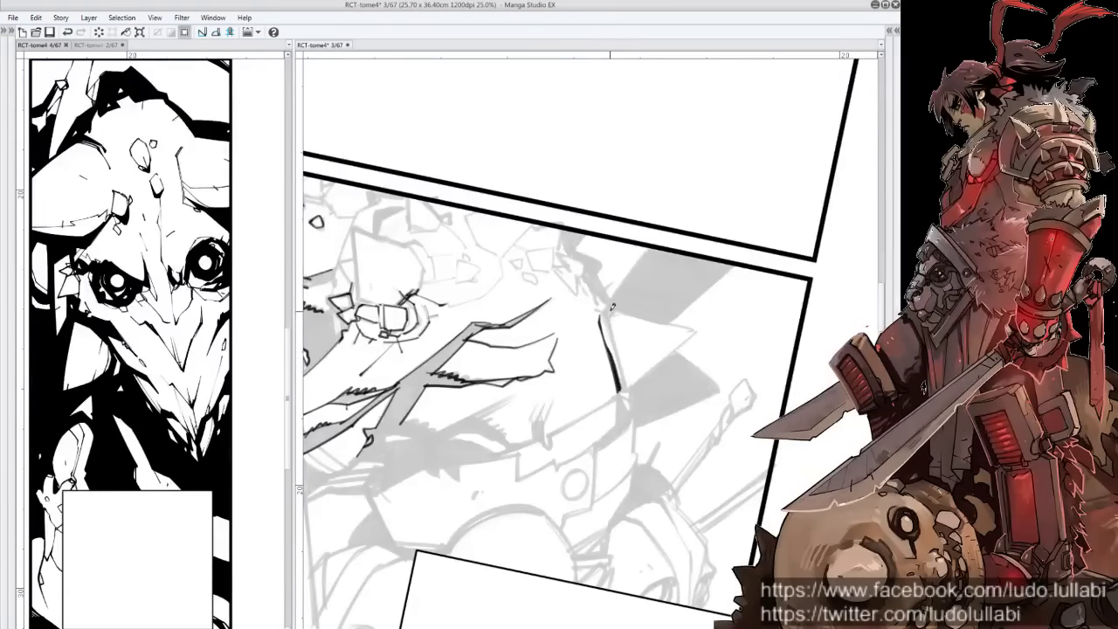
mouse_move(609, 305)
left_mouse_down()
mouse_move(626, 383)
mouse_move(639, 393)
mouse_move(630, 320)
mouse_move(571, 450)
left_mouse_up()
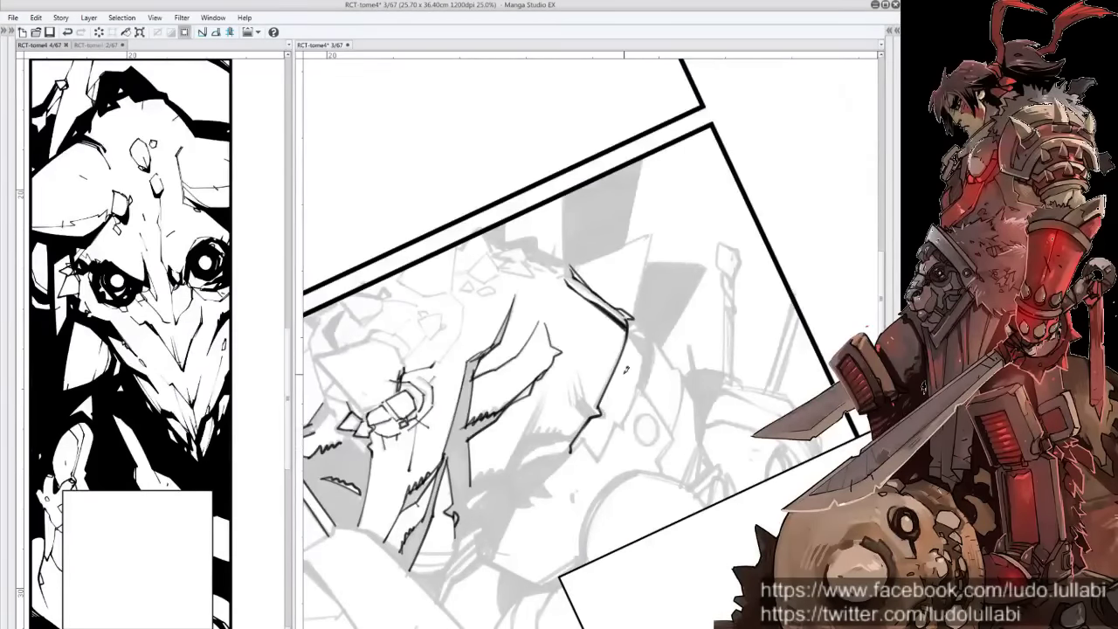
mouse_move(625, 313)
left_mouse_down()
mouse_move(638, 321)
mouse_move(629, 328)
left_mouse_up()
mouse_move(636, 325)
left_mouse_down()
mouse_move(649, 351)
mouse_move(622, 425)
left_mouse_up()
mouse_move(655, 337)
left_mouse_down()
mouse_move(651, 375)
mouse_move(625, 354)
left_mouse_up()
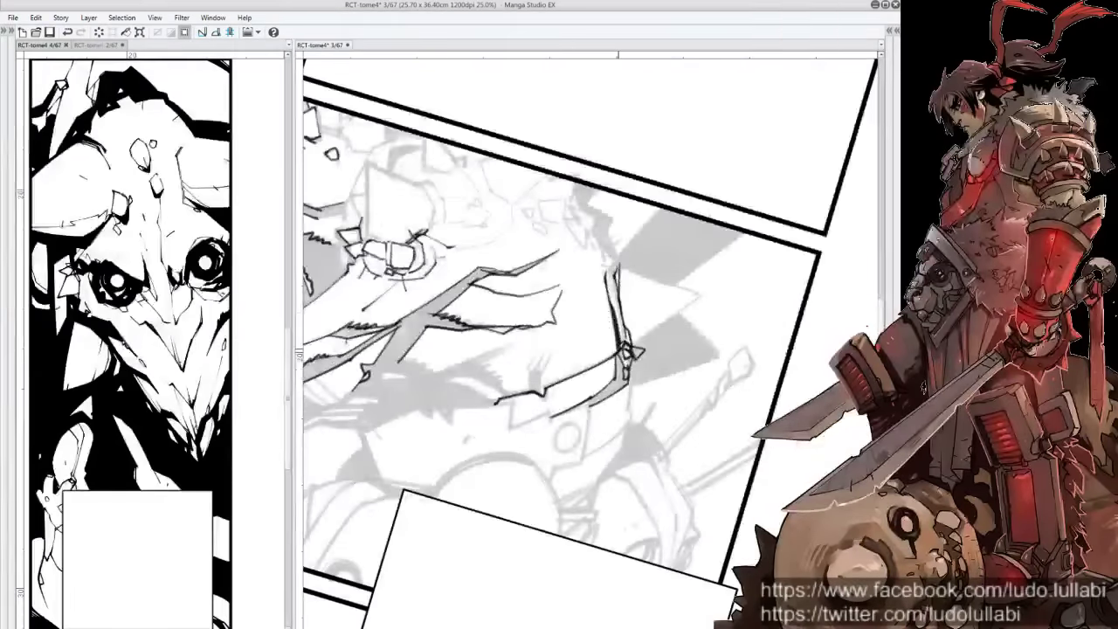
Darken the vertical contour and ink the left edge below the small triangles
key("h")
key("h")
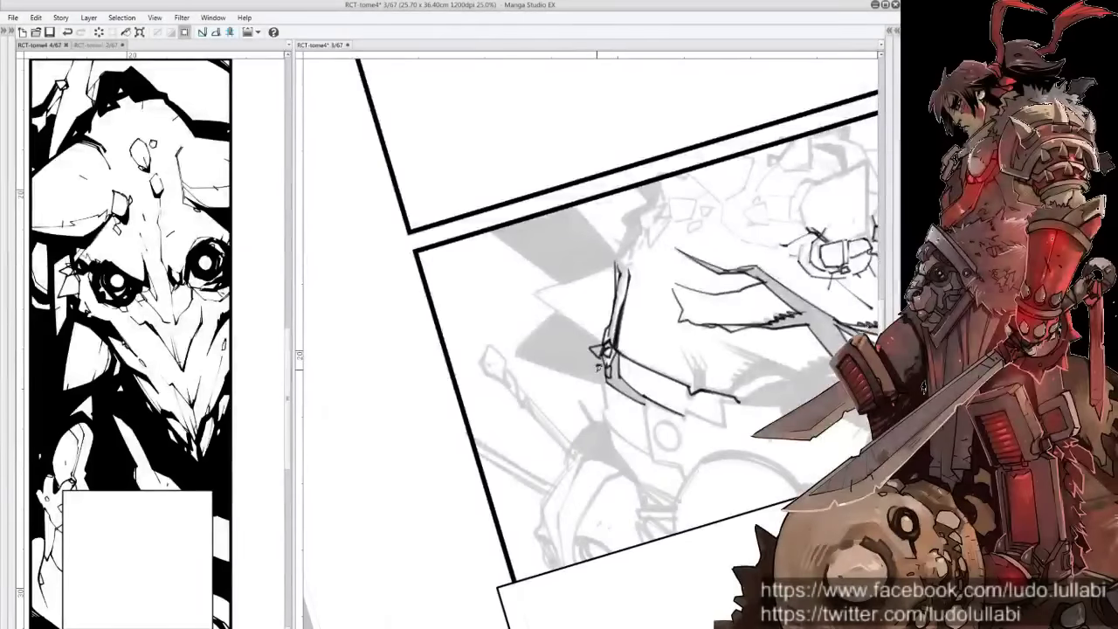
mouse_move(603, 365)
left_mouse_down()
mouse_move(602, 416)
mouse_move(624, 437)
left_mouse_up()
left_click_drag(664, 262, 716, 366)
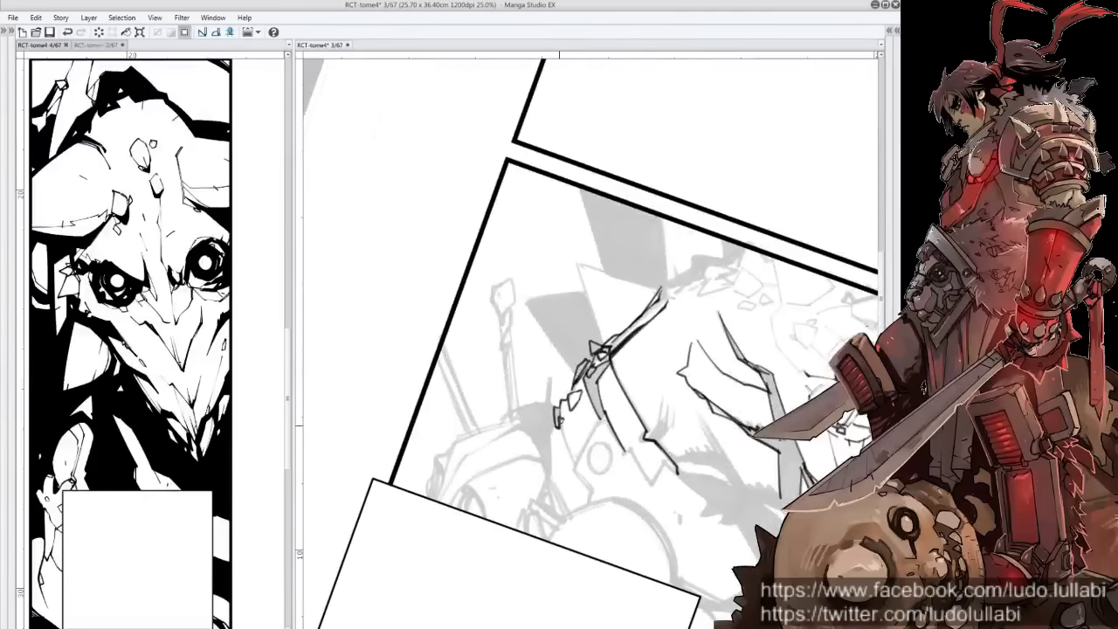
mouse_move(562, 420)
left_mouse_down()
mouse_move(576, 461)
mouse_move(550, 458)
mouse_move(550, 477)
left_mouse_up()
left_click_drag(522, 434, 524, 449)
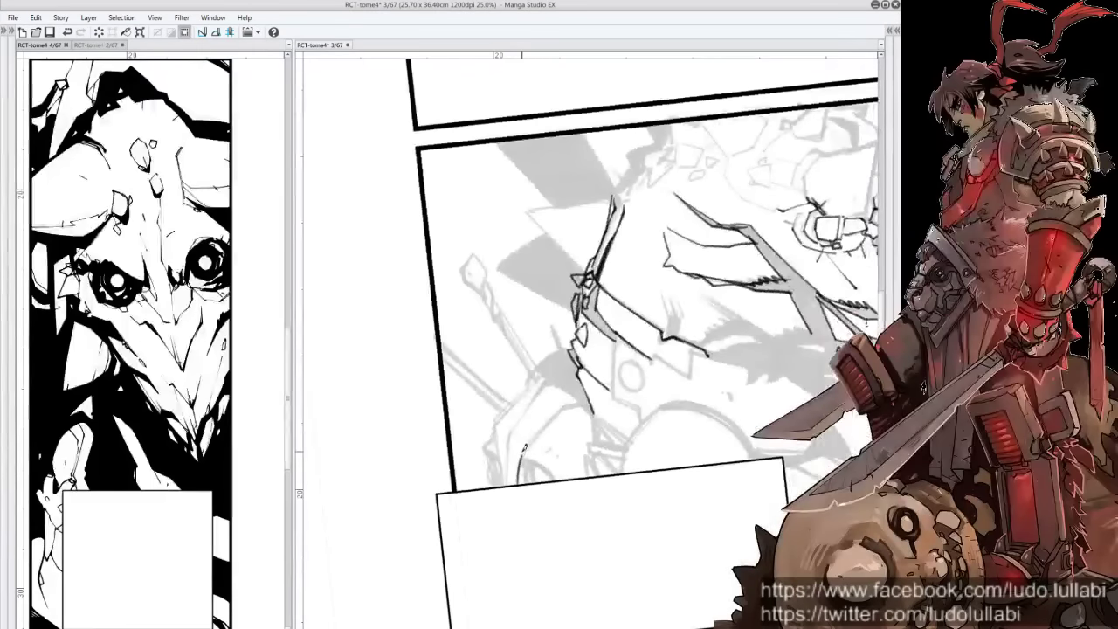
mouse_move(504, 458)
left_mouse_down()
mouse_move(524, 472)
mouse_move(559, 437)
left_mouse_up()
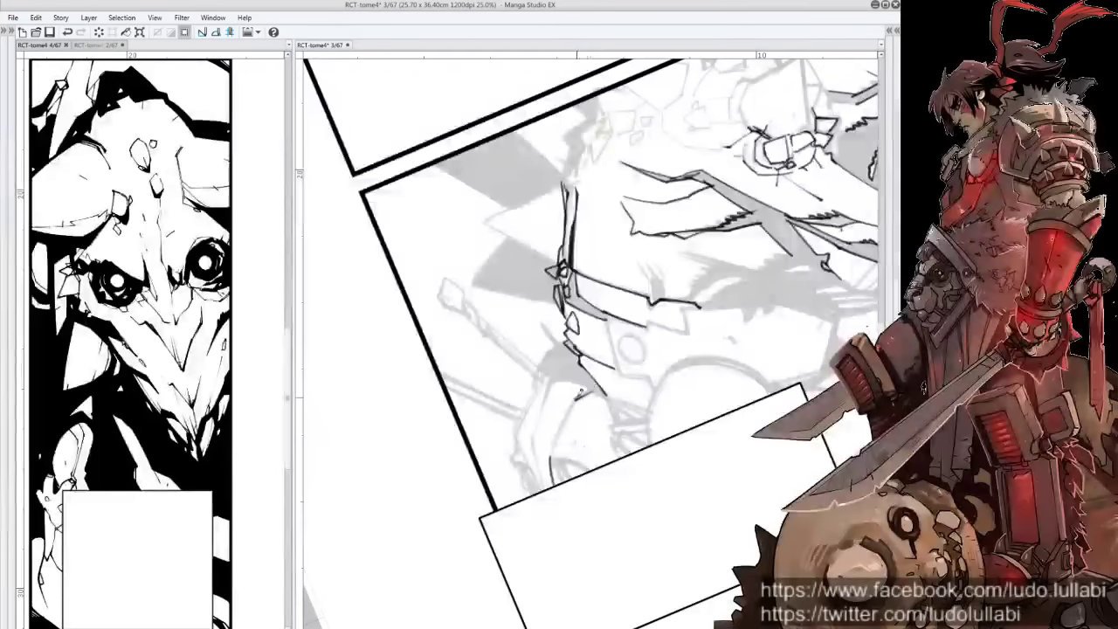
Add short strokes to the figure and ink a curved contour line
mouse_move(575, 396)
left_mouse_down()
mouse_move(590, 388)
mouse_move(549, 460)
left_mouse_up()
mouse_move(552, 373)
left_mouse_down()
mouse_move(542, 416)
mouse_move(550, 378)
mouse_move(514, 442)
mouse_move(532, 438)
mouse_move(546, 485)
mouse_move(514, 442)
mouse_move(515, 477)
mouse_move(529, 480)
mouse_move(557, 393)
mouse_move(543, 397)
mouse_move(538, 424)
mouse_move(560, 427)
left_mouse_up()
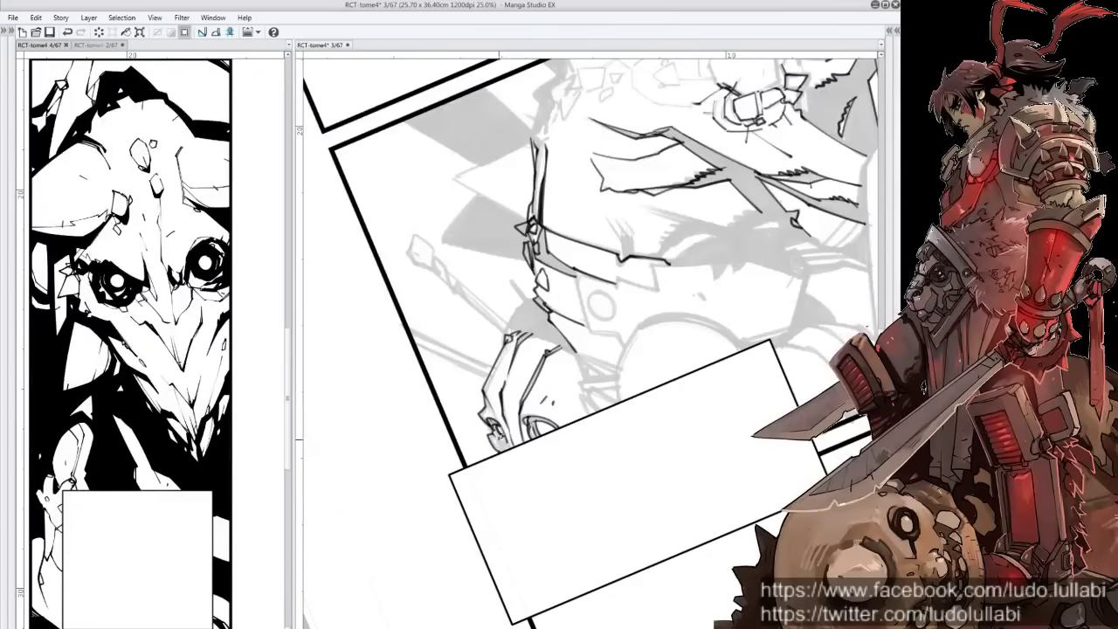
left_click_drag(645, 371, 614, 402)
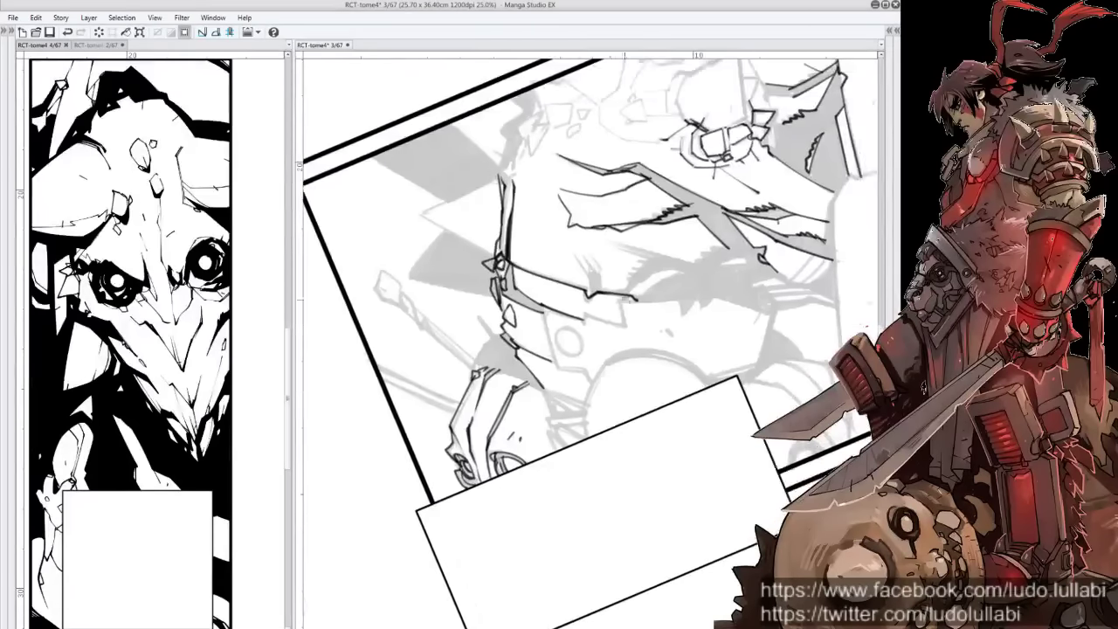
left_click_drag(617, 351, 586, 434)
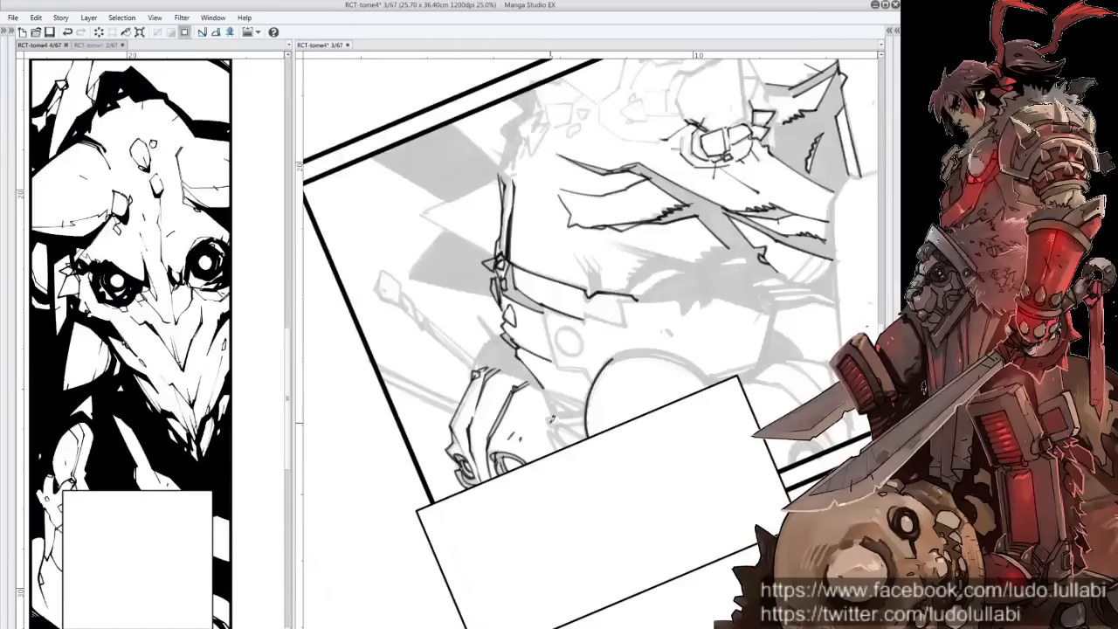
key("asciicircum")
key("asciicircum")
key("asciicircum")
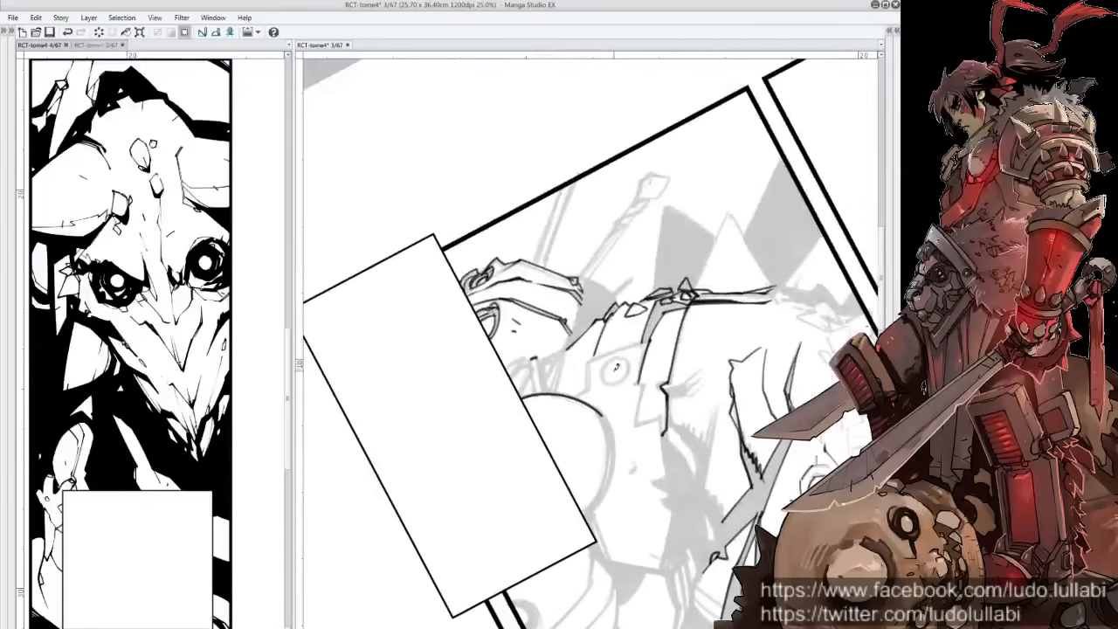
Ink the small circle, the round hand shape's right edge, and detail strokes below it
left_click_drag(625, 355, 625, 384)
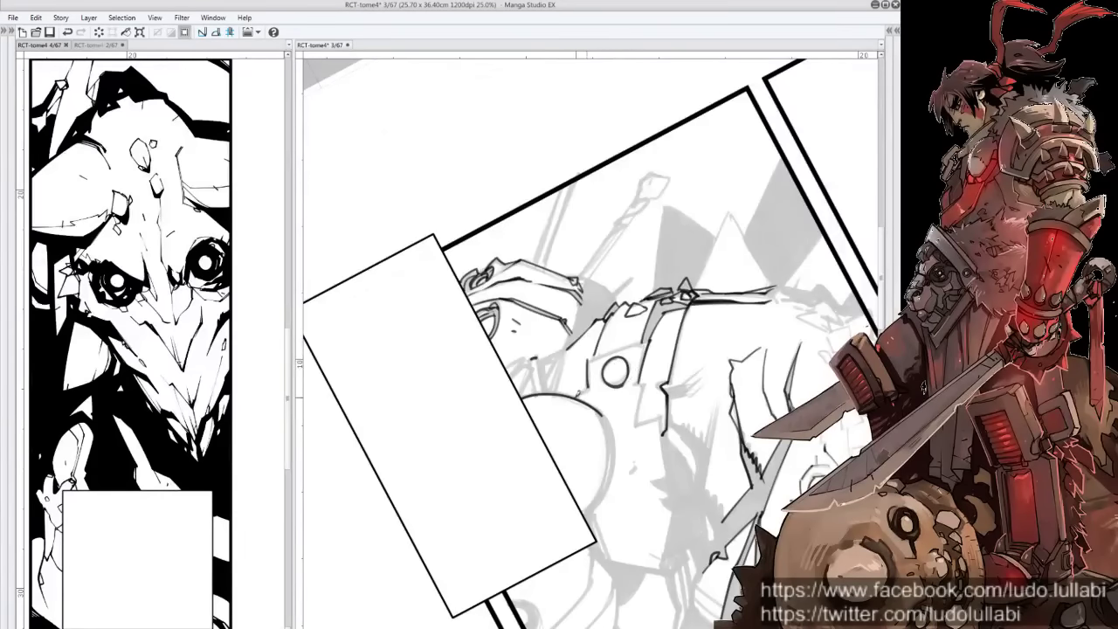
mouse_move(597, 401)
left_mouse_down()
mouse_move(611, 451)
mouse_move(580, 507)
left_mouse_up()
mouse_move(608, 424)
left_mouse_down()
mouse_move(613, 493)
mouse_move(587, 510)
left_mouse_up()
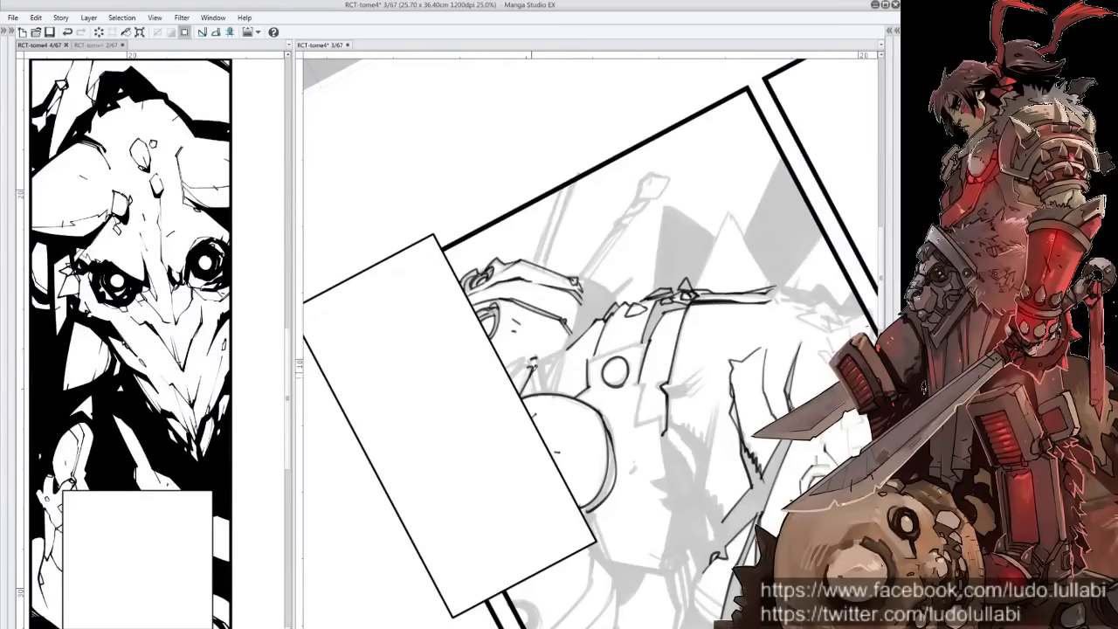
key("minus")
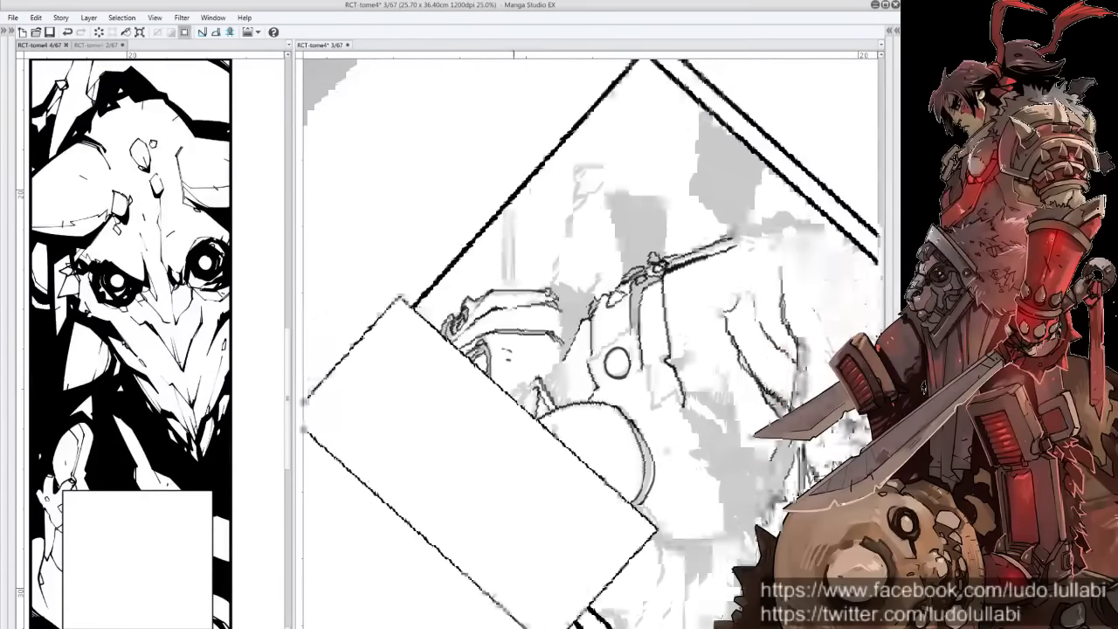
key("minus")
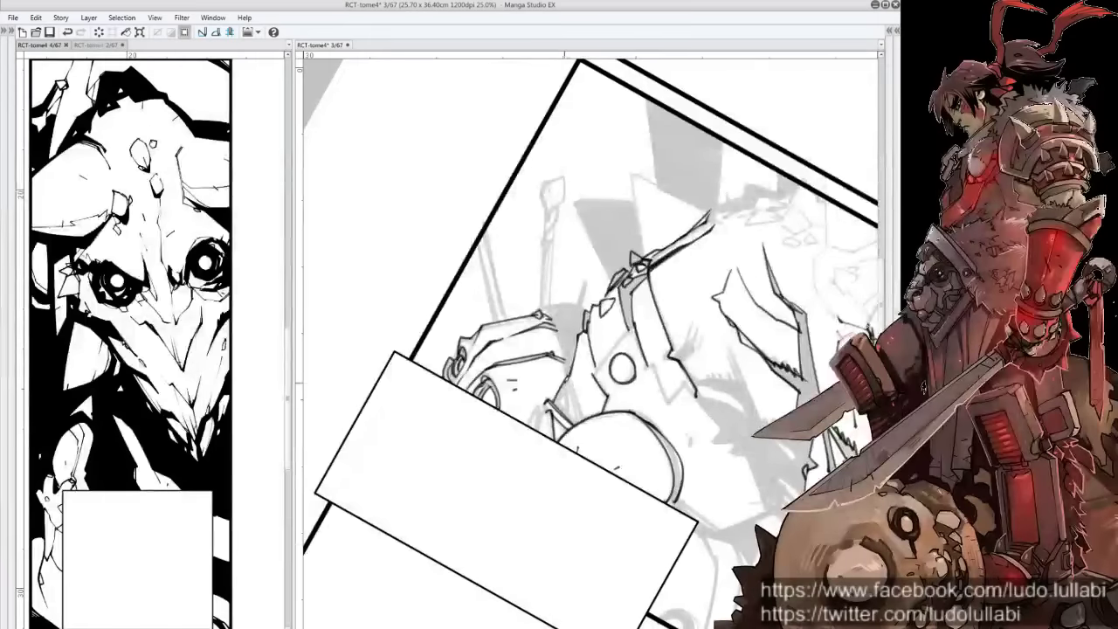
left_click_drag(563, 377, 572, 419)
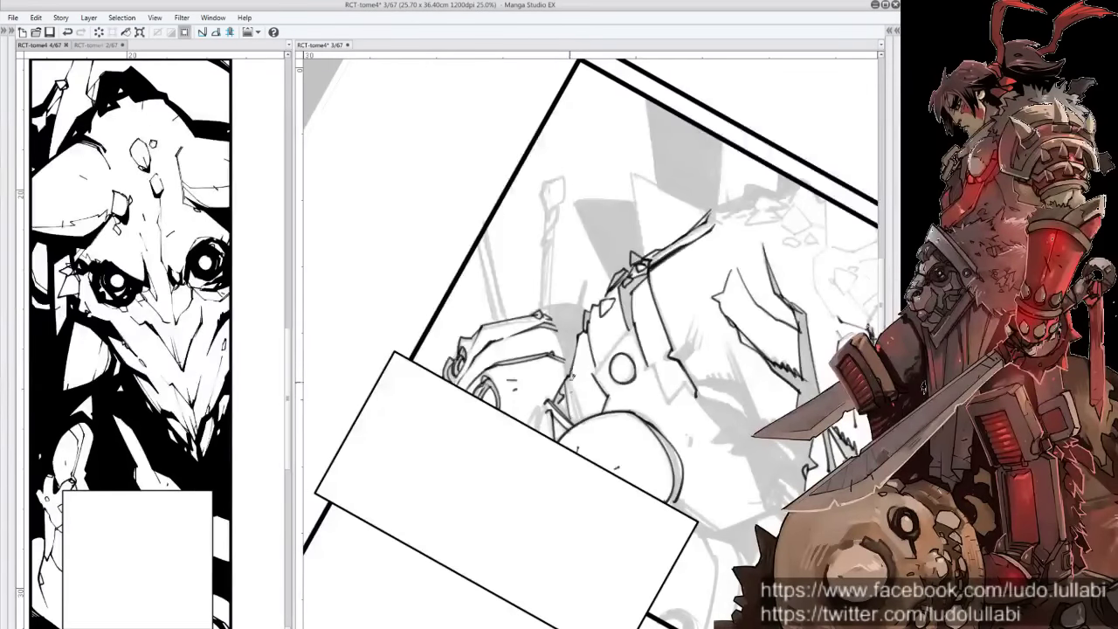
left_click_drag(569, 381, 581, 421)
mouse_move(571, 371)
left_mouse_down()
mouse_move(581, 419)
mouse_move(572, 412)
mouse_move(545, 438)
left_mouse_up()
Ink the stick's looped top, redoing a bad stem stroke, and darken the shaft
scroll(559, 406, "up", 2)
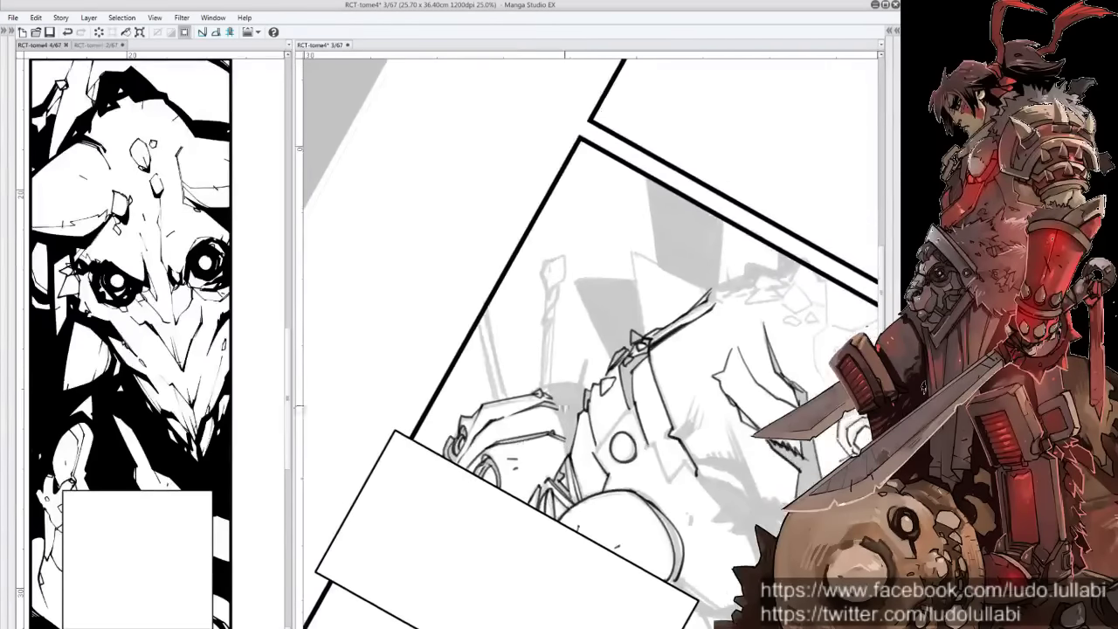
mouse_move(545, 271)
left_mouse_down()
mouse_move(563, 253)
mouse_move(549, 282)
mouse_move(546, 260)
mouse_move(554, 253)
mouse_move(553, 302)
left_mouse_up()
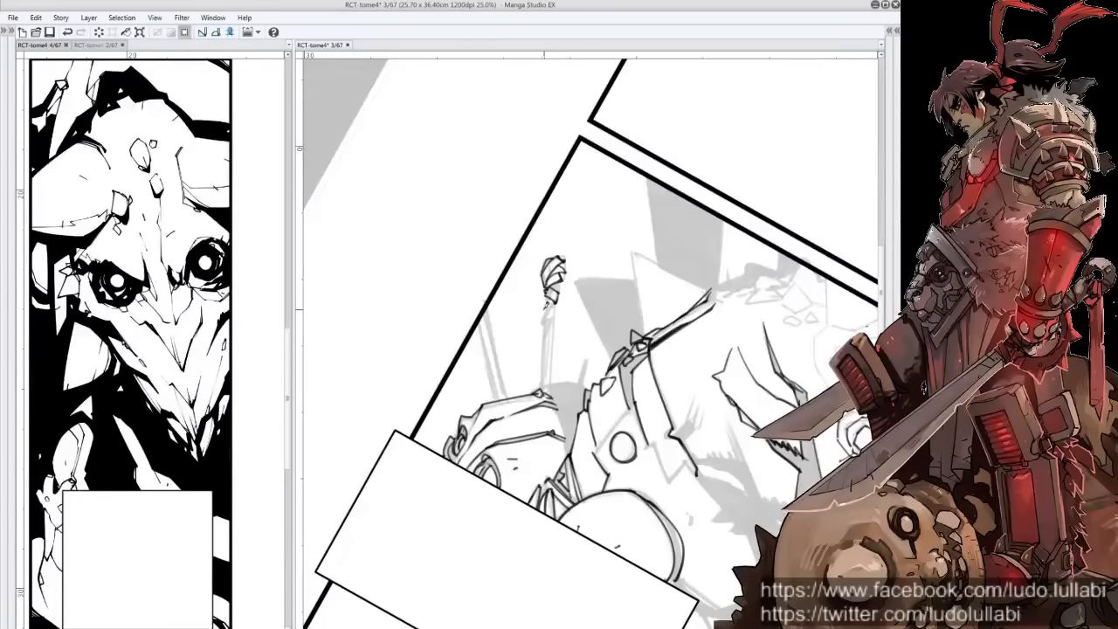
key("ctrl+z")
mouse_move(550, 293)
left_mouse_down()
mouse_move(552, 326)
mouse_move(543, 323)
mouse_move(557, 339)
mouse_move(534, 398)
mouse_move(552, 381)
left_mouse_up()
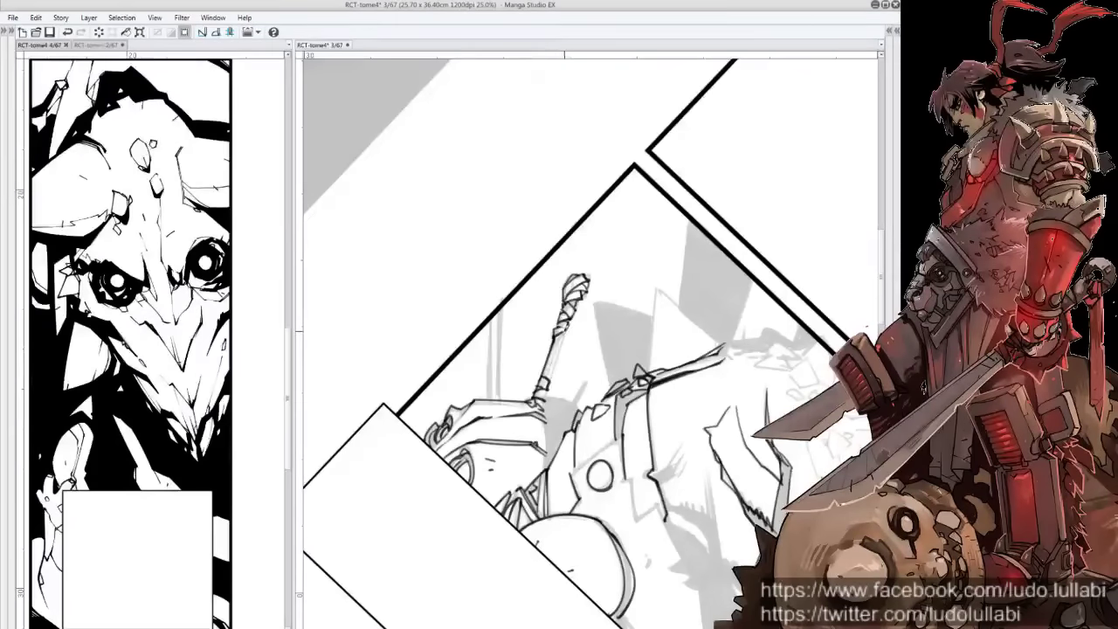
left_click_drag(566, 327, 543, 403)
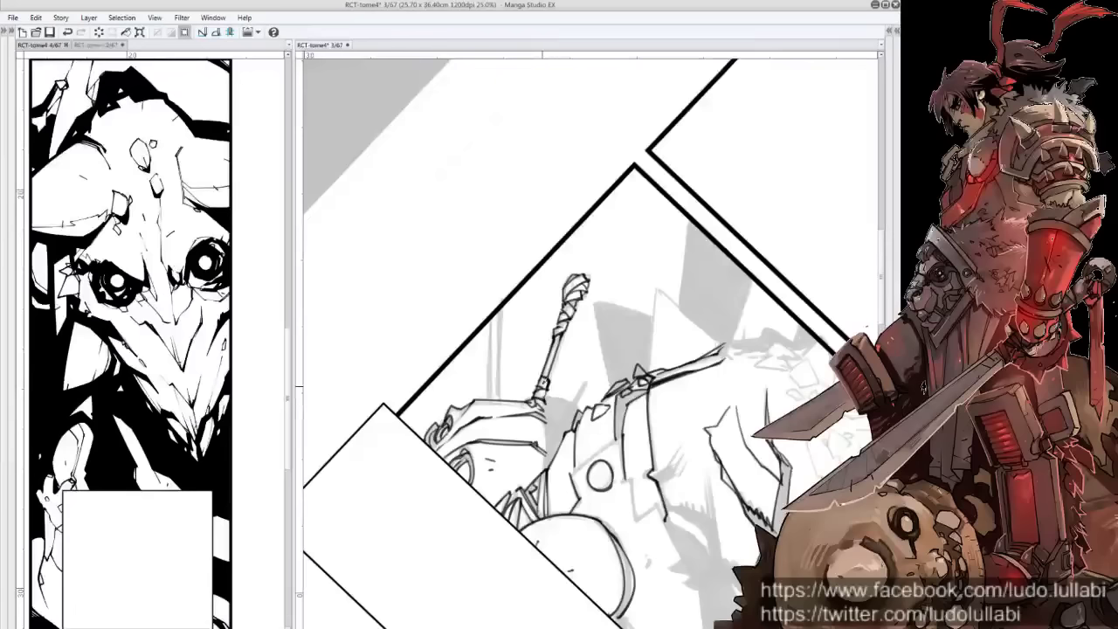
Ink the thin vertical line left of the stick and a short stroke beside it
left_click_drag(494, 321, 493, 389)
left_click_drag(501, 314, 498, 397)
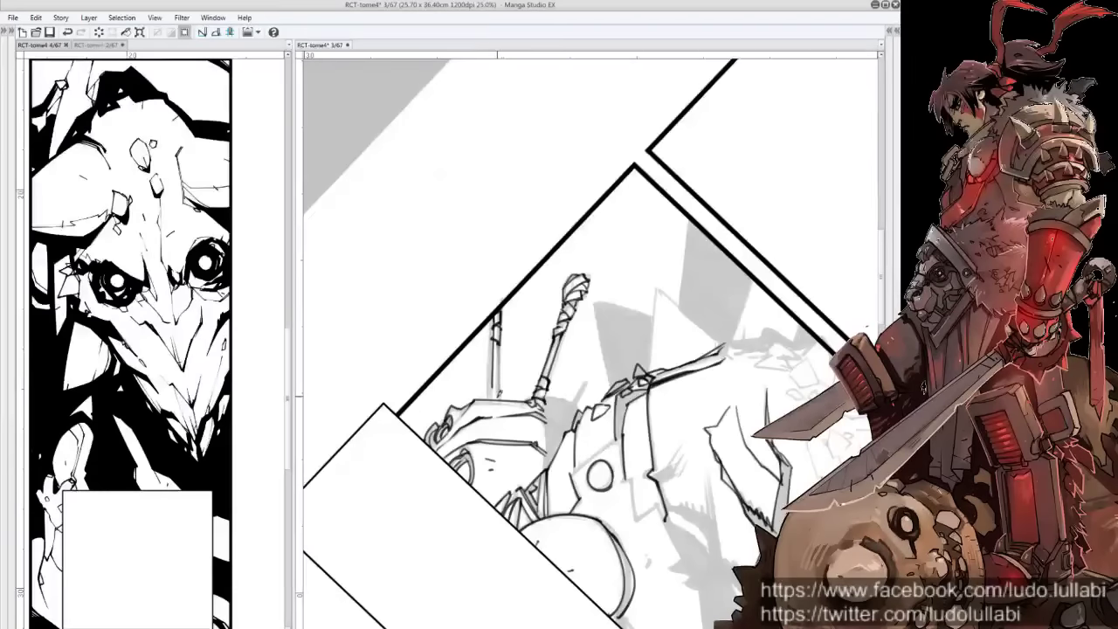
mouse_move(501, 337)
left_mouse_down()
mouse_move(490, 400)
mouse_move(475, 369)
left_mouse_up()
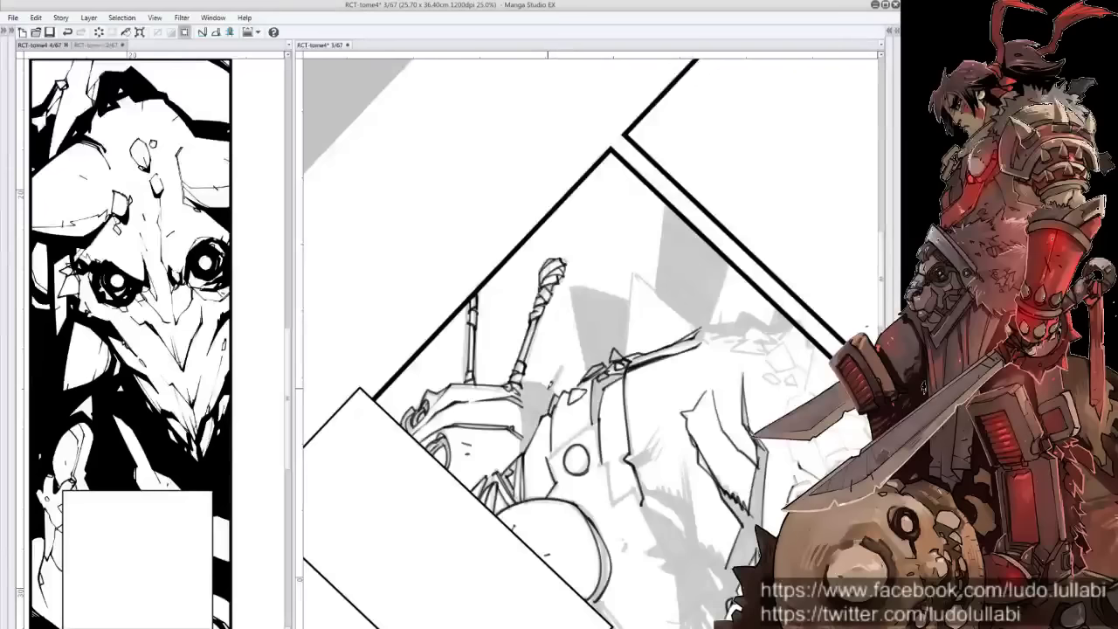
left_click_drag(566, 354, 548, 398)
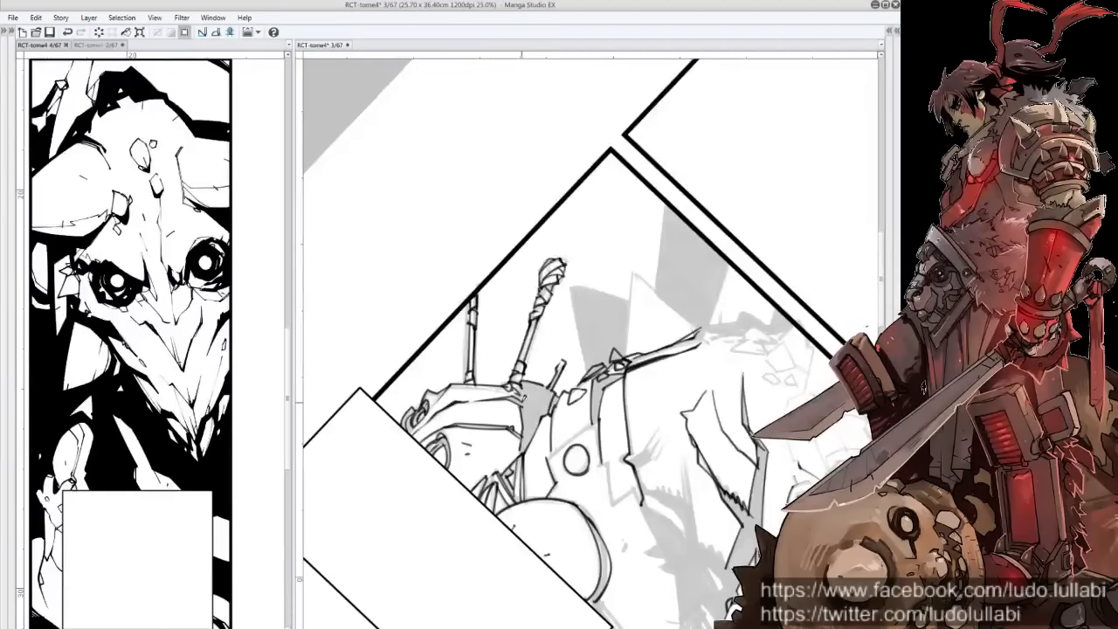
key("minus")
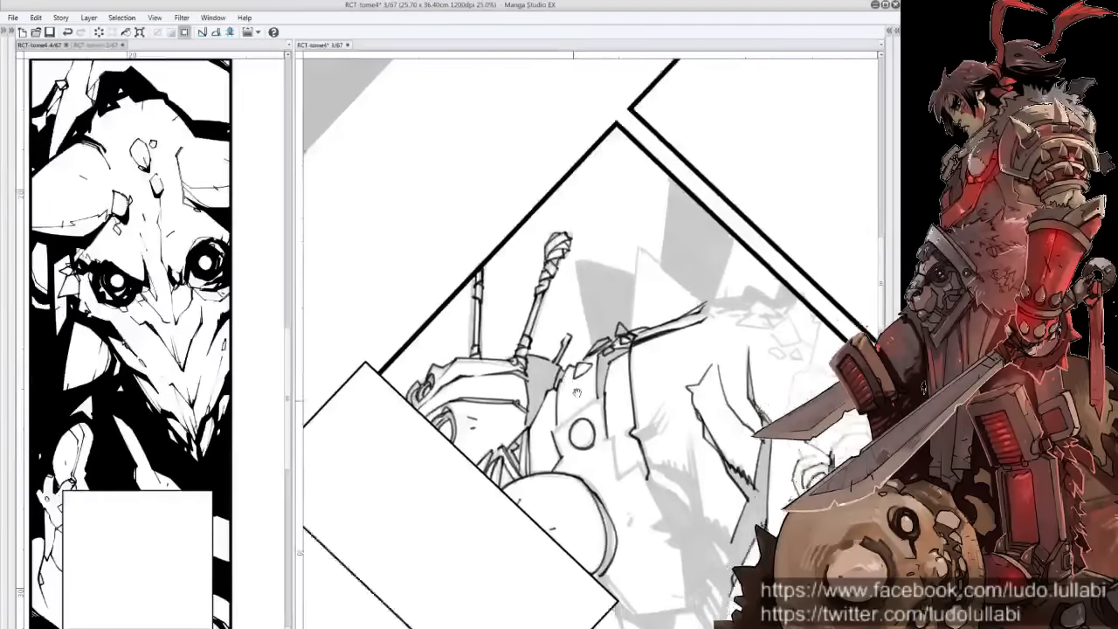
key("minus")
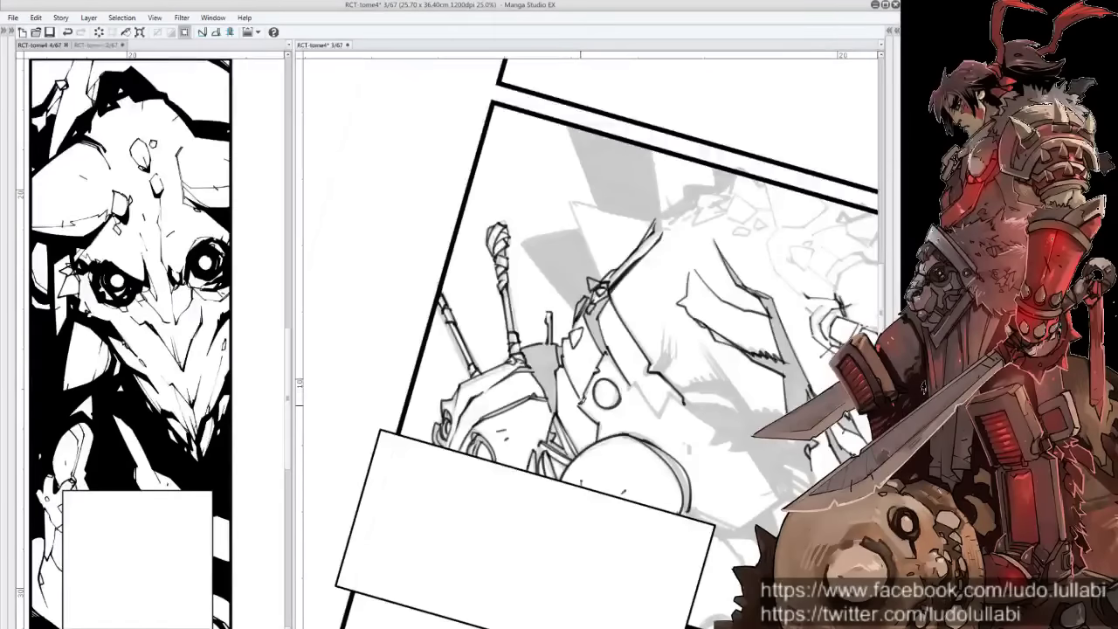
Ink a vertical line on the figure, a line down below the round shape, and small detail marks
scroll(603, 297, "up", 1)
mouse_move(655, 433)
left_mouse_down()
mouse_move(602, 415)
mouse_move(699, 262)
left_mouse_up()
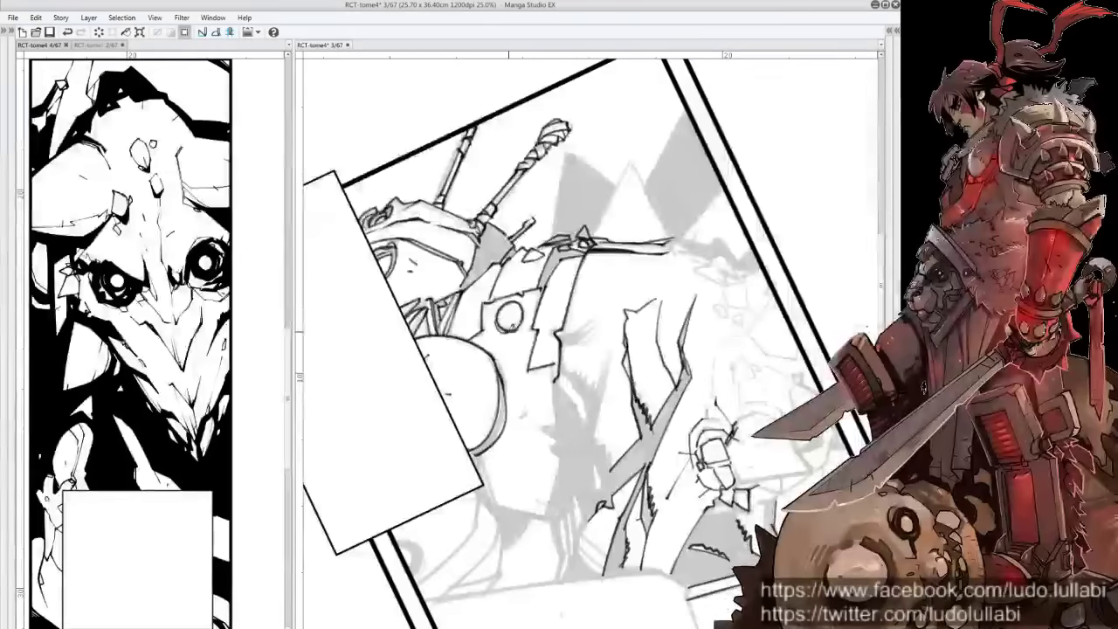
left_click_drag(553, 358, 559, 460)
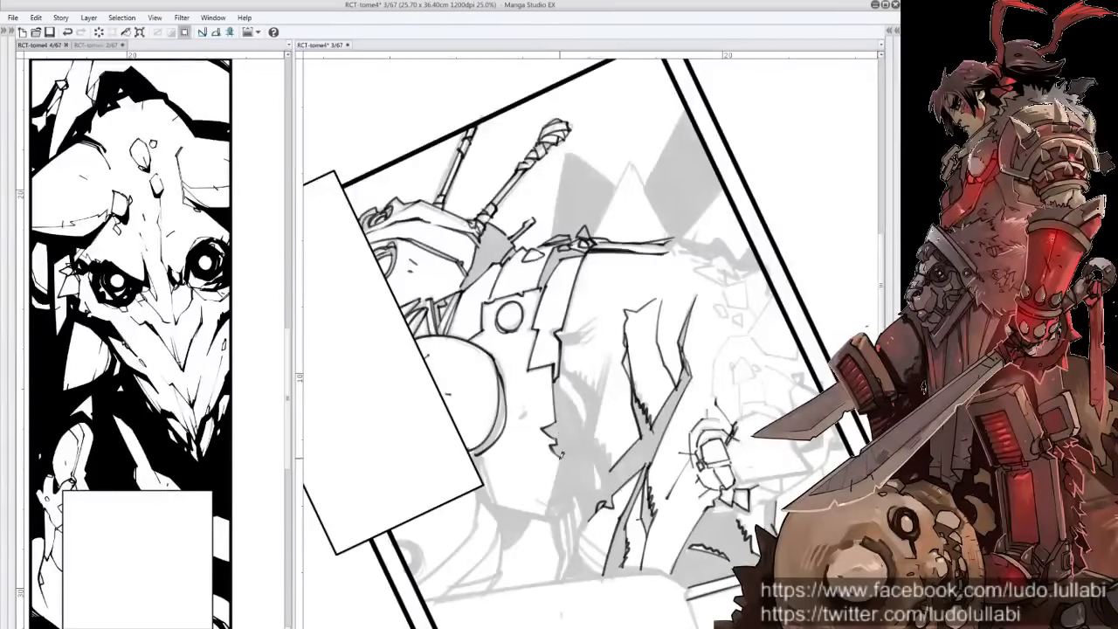
left_click_drag(509, 402, 565, 354)
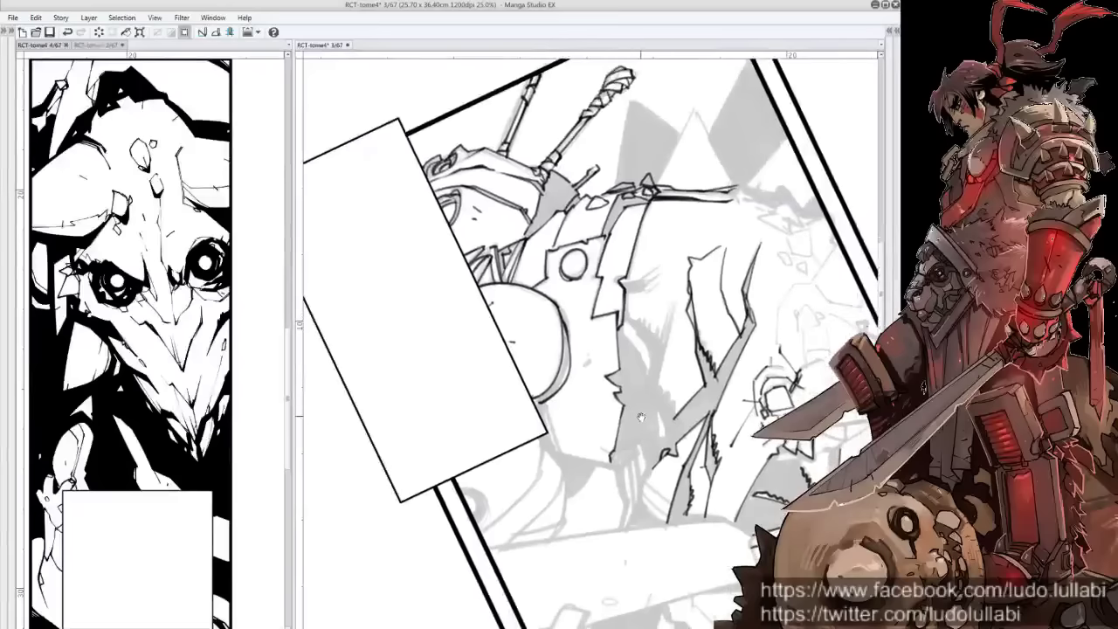
left_click_drag(538, 405, 556, 455)
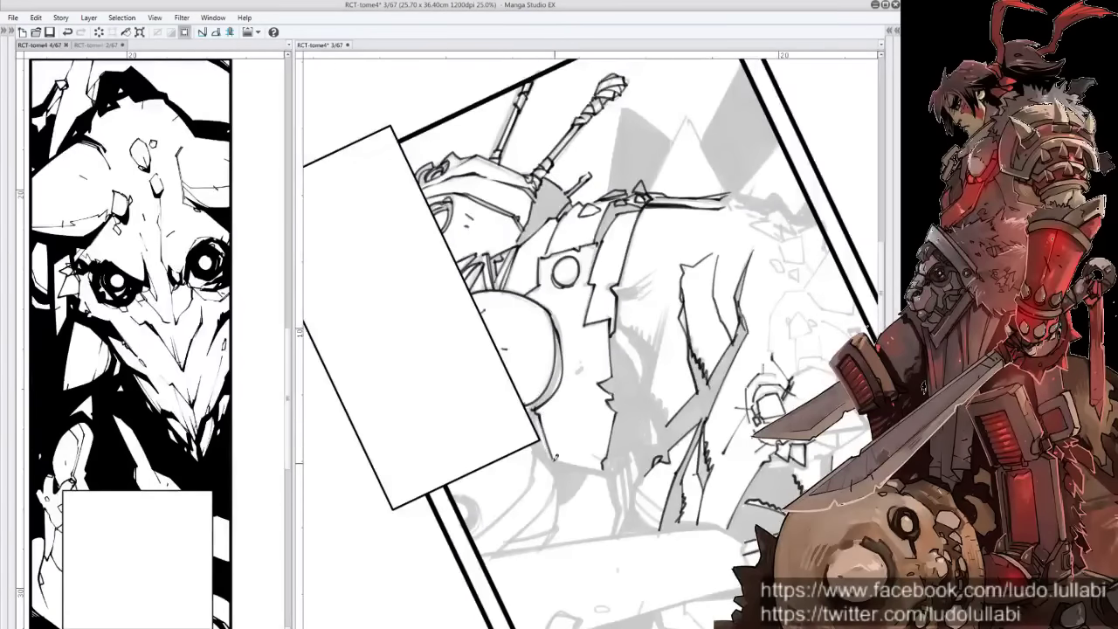
mouse_move(537, 412)
left_mouse_down()
mouse_move(552, 459)
mouse_move(682, 381)
mouse_move(633, 411)
left_mouse_up()
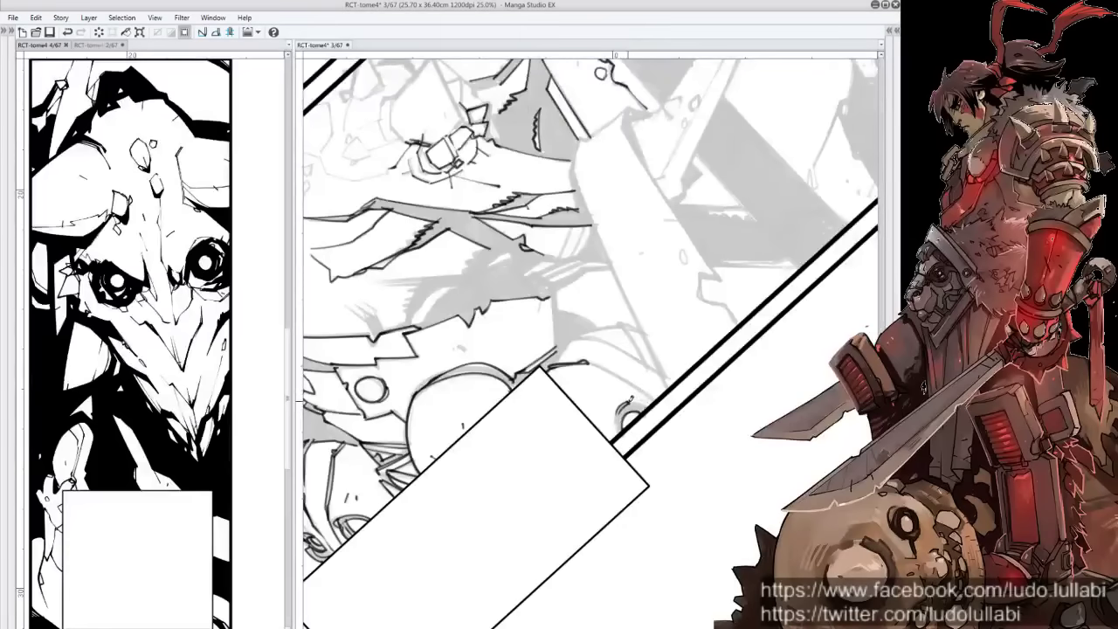
mouse_move(638, 396)
left_mouse_down()
mouse_move(646, 402)
mouse_move(620, 428)
mouse_move(648, 311)
mouse_move(698, 258)
left_mouse_up()
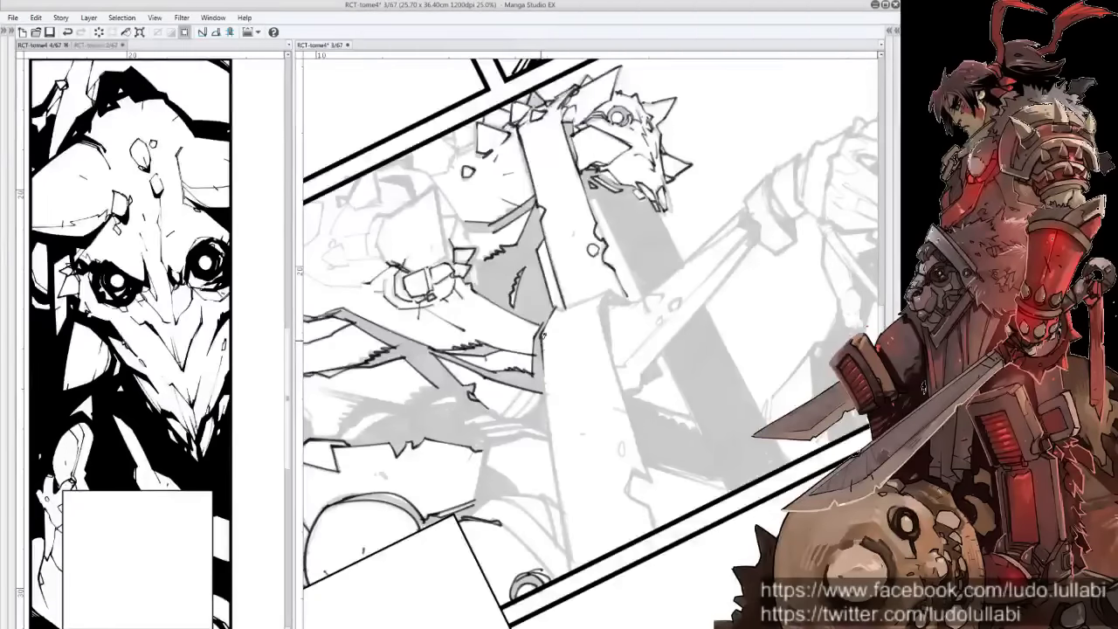
Ink the sword's lower edge and a diagonal edge line, tilting the page between strokes
mouse_move(546, 456)
left_mouse_down()
mouse_move(644, 337)
mouse_move(611, 314)
left_mouse_up()
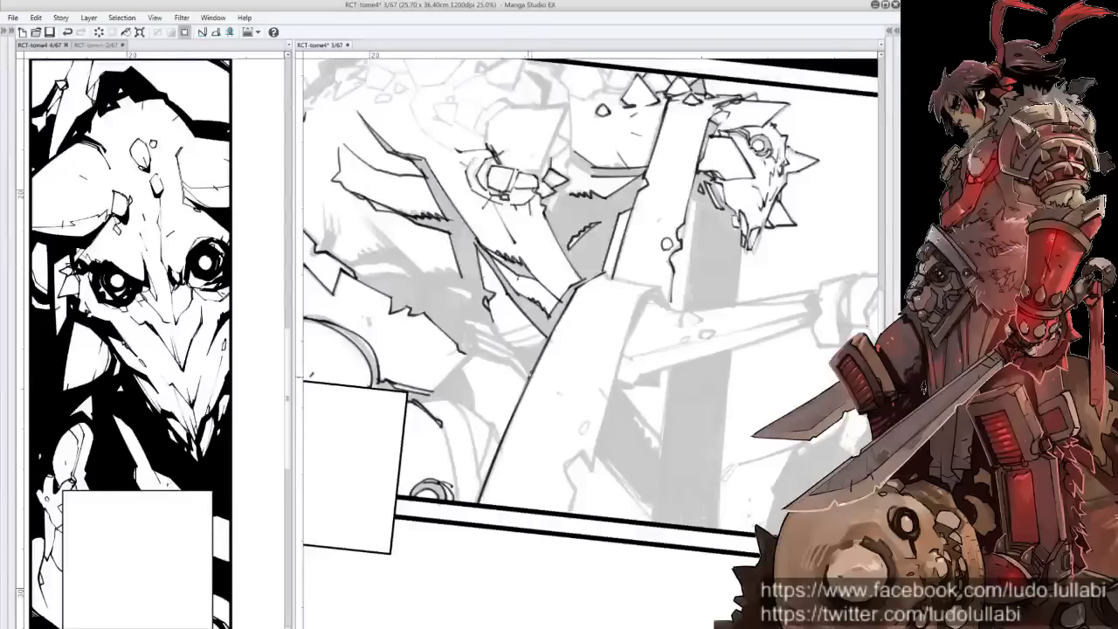
left_click_drag(528, 382, 520, 400)
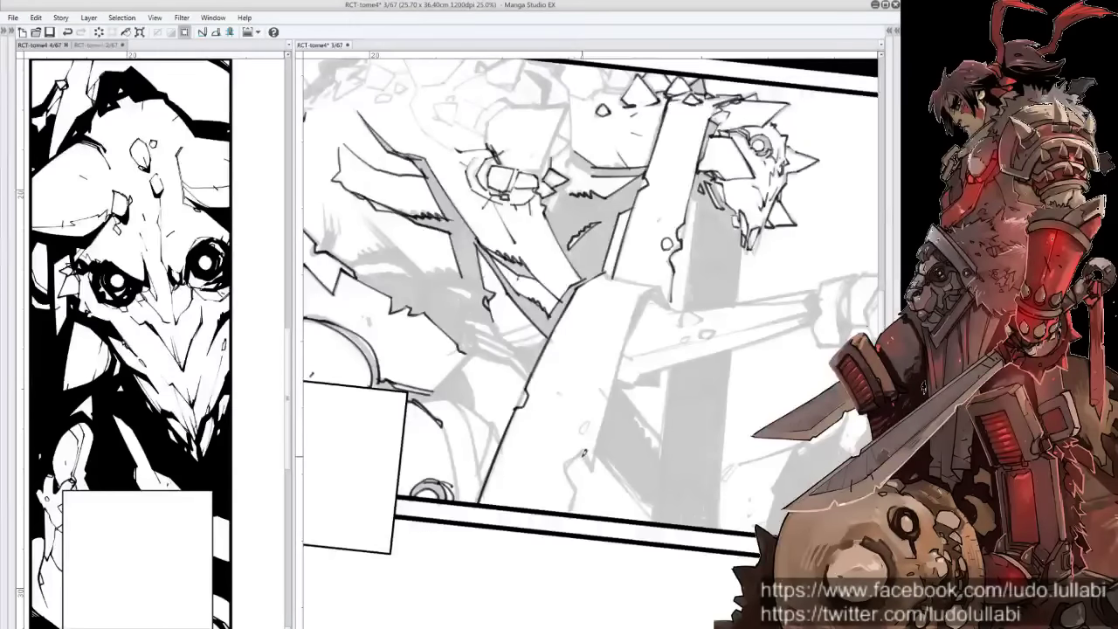
left_click_drag(585, 453, 574, 513)
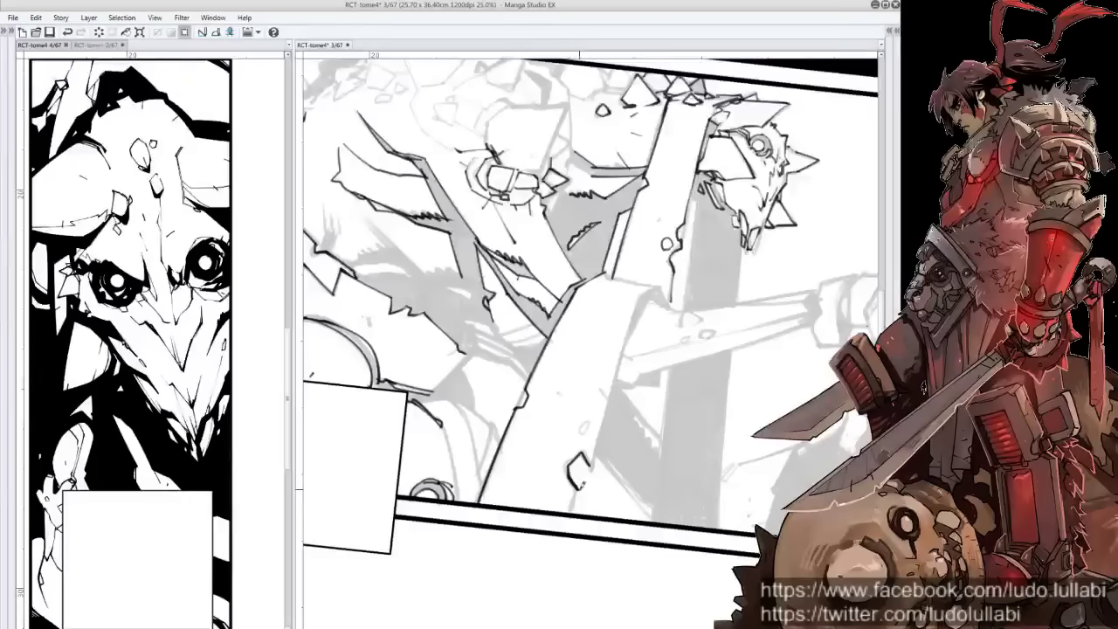
mouse_move(592, 427)
left_mouse_down()
mouse_move(482, 447)
mouse_move(536, 372)
left_mouse_up()
left_click_drag(485, 435, 584, 308)
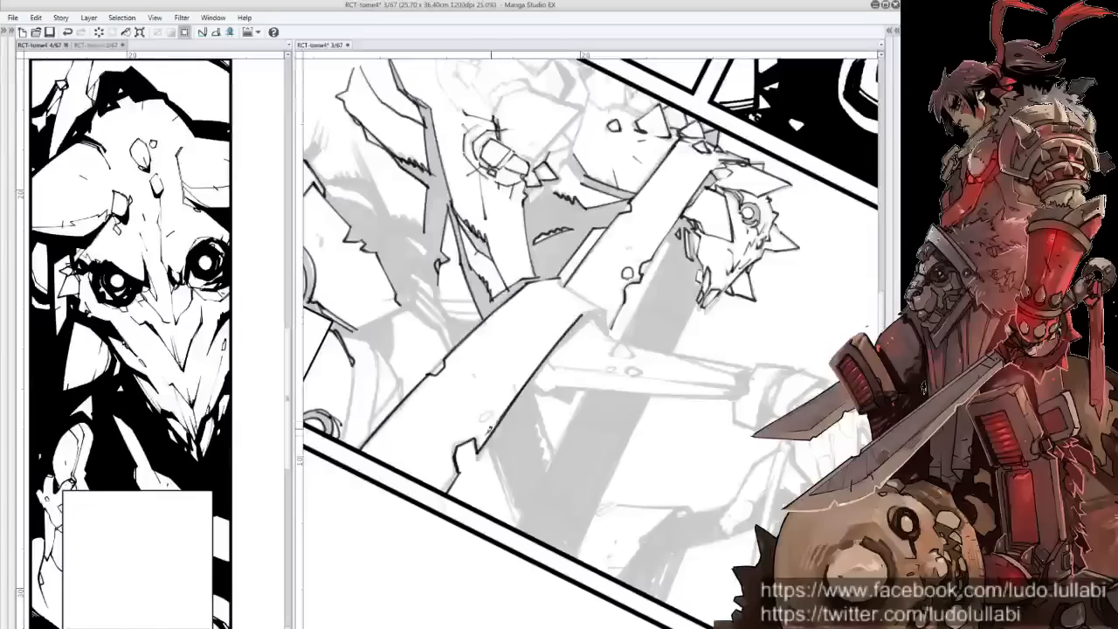
left_click_drag(516, 449, 572, 325)
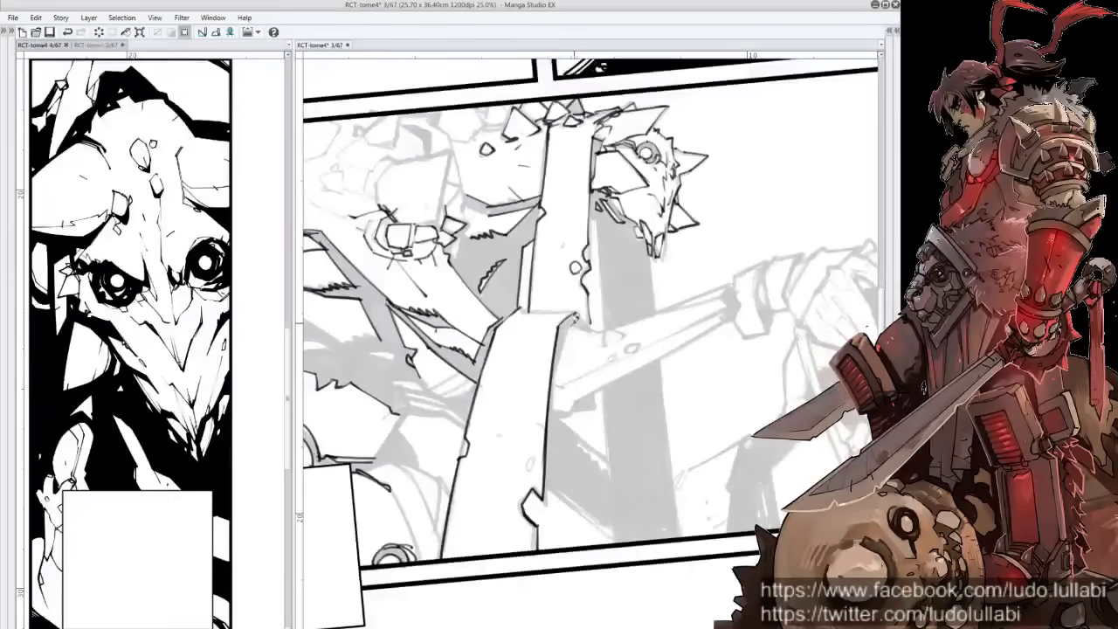
mouse_move(583, 281)
left_mouse_down()
mouse_move(576, 298)
mouse_move(608, 337)
mouse_move(615, 395)
left_mouse_up()
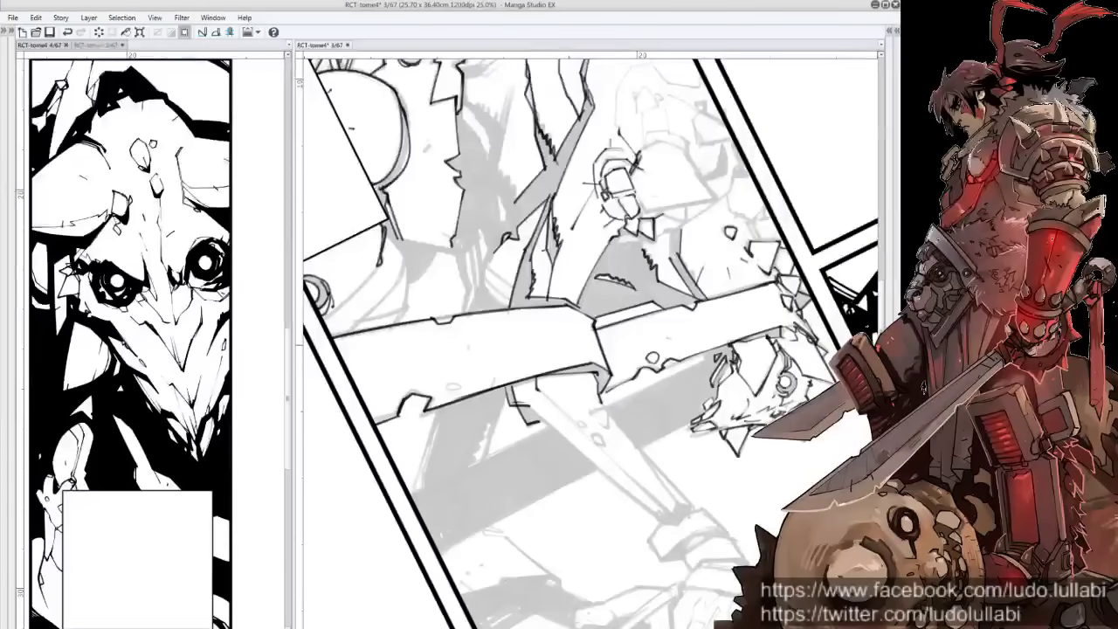
Ink the sword shaft with chip marks, and thicken the blade's edge lines
key("ctrl+r")
left_click_drag(457, 410, 551, 297)
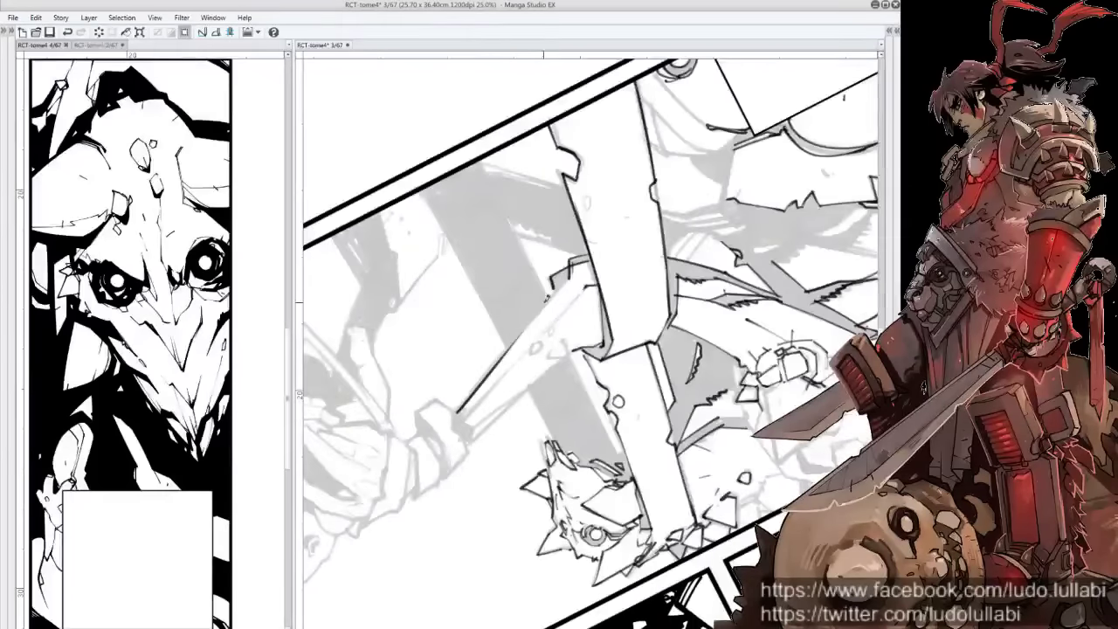
key("minus")
key("minus")
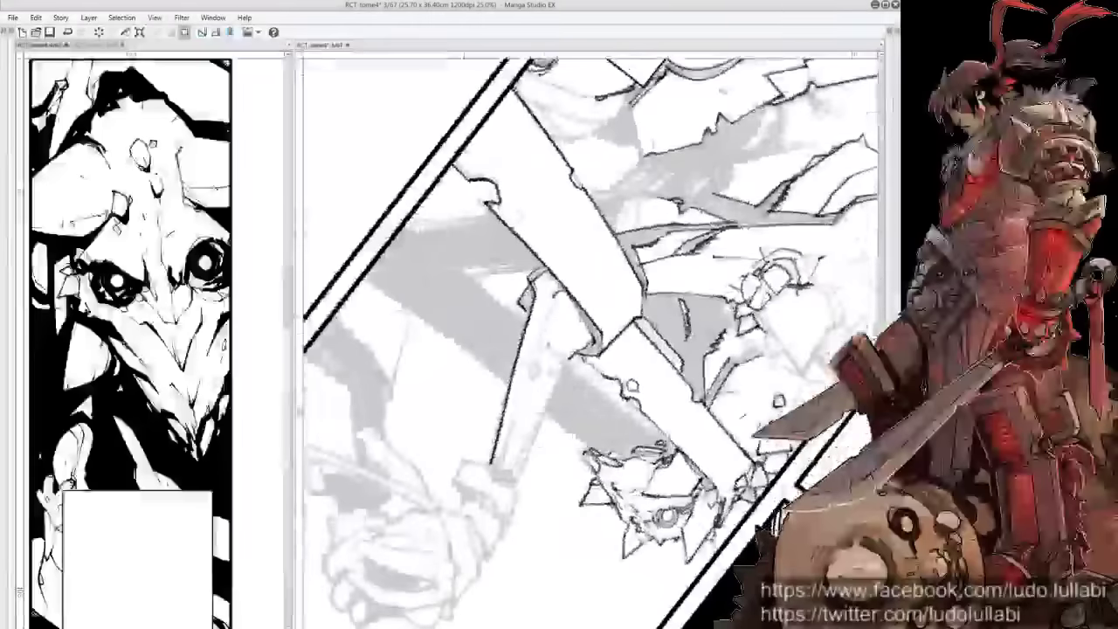
mouse_move(533, 362)
left_mouse_down()
mouse_move(536, 379)
mouse_move(555, 378)
mouse_move(562, 345)
left_mouse_up()
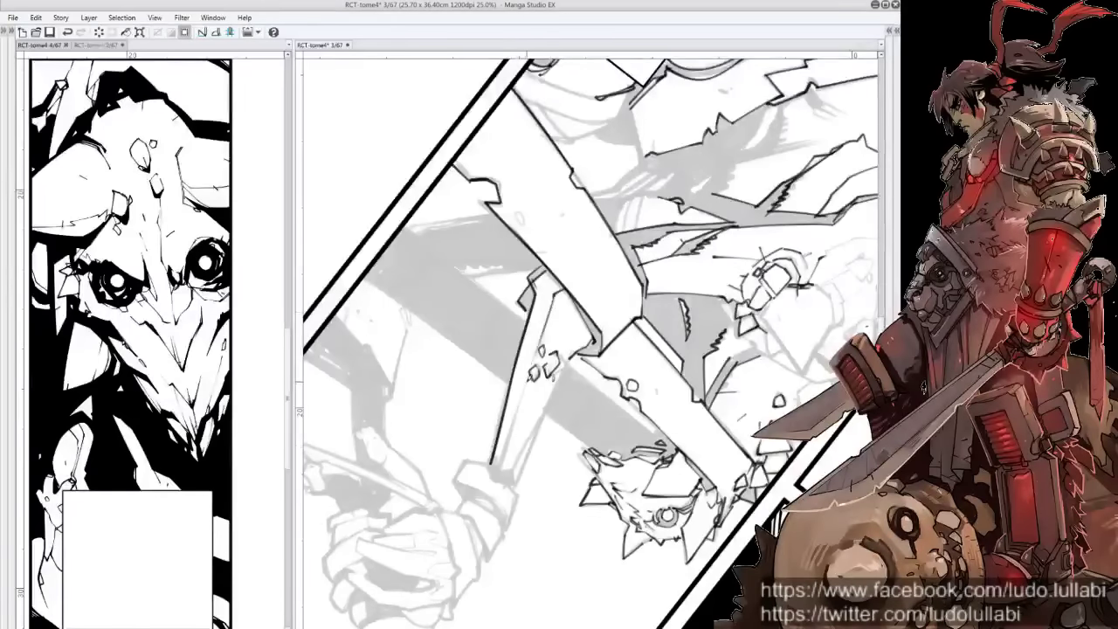
left_click_drag(529, 375, 494, 468)
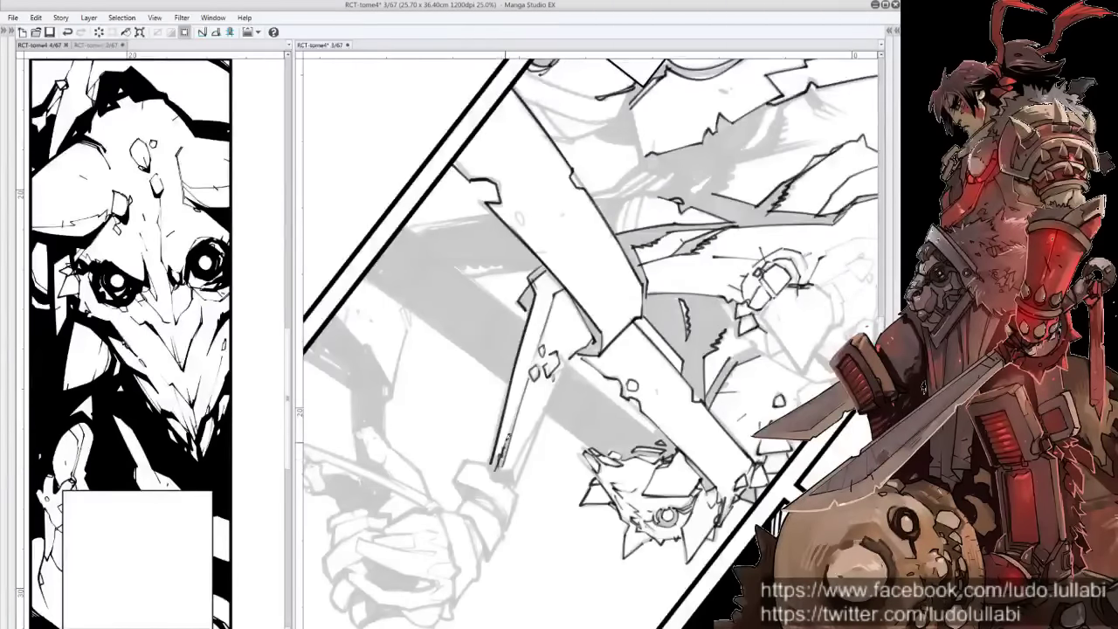
mouse_move(519, 409)
left_mouse_down()
mouse_move(509, 474)
mouse_move(517, 459)
left_mouse_up()
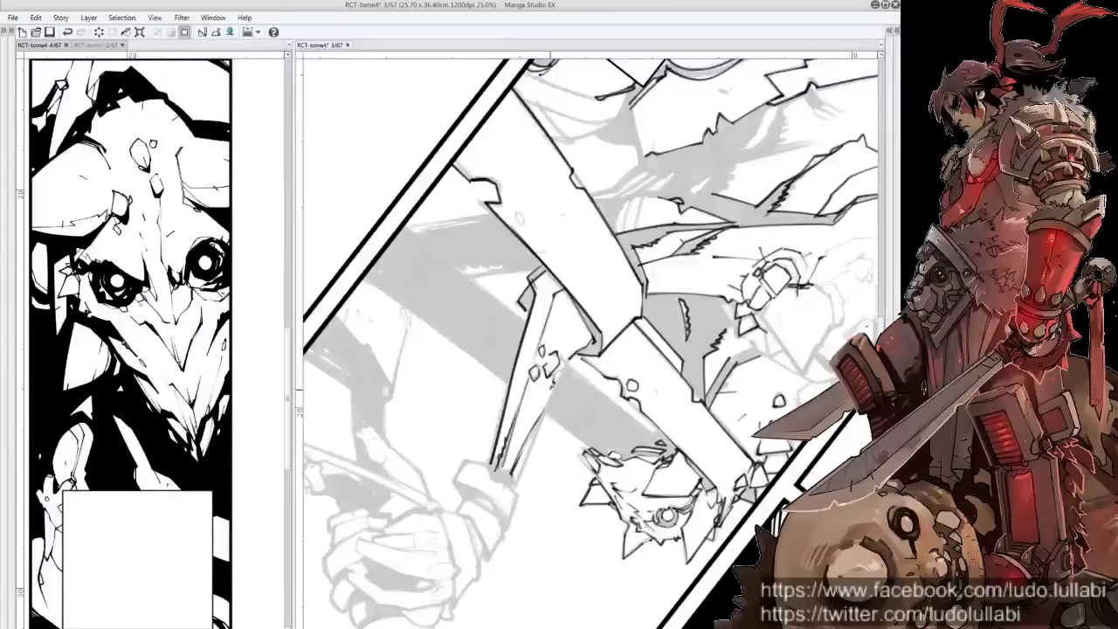
left_click_drag(566, 365, 512, 485)
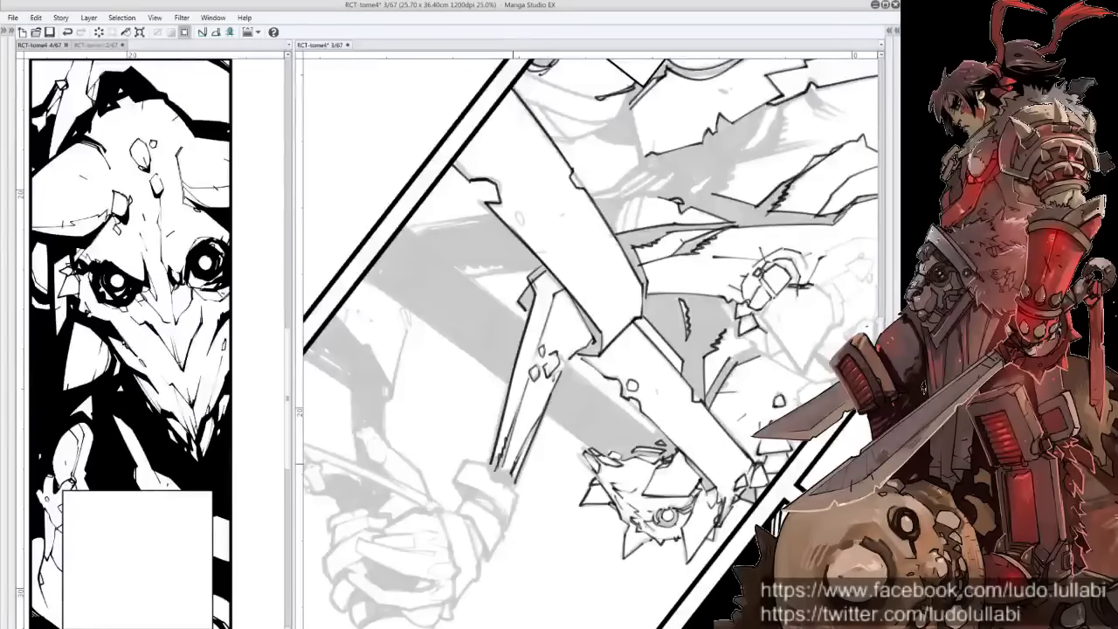
Level the page view, then ink the gripping arm's wrist cuff and wrist line
key("minus")
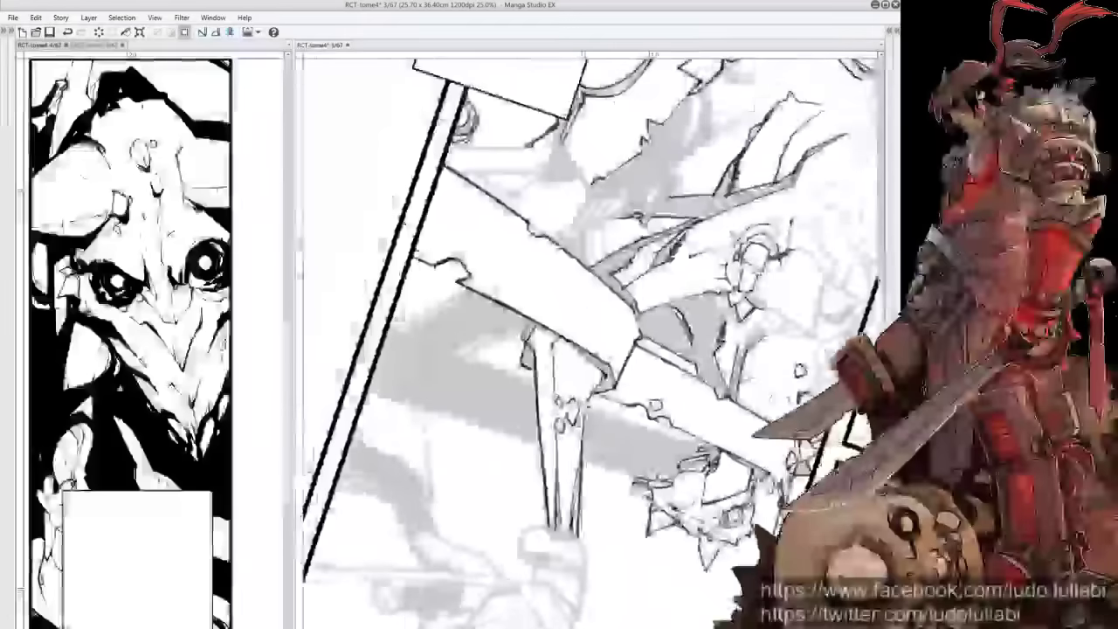
key("asciicircum")
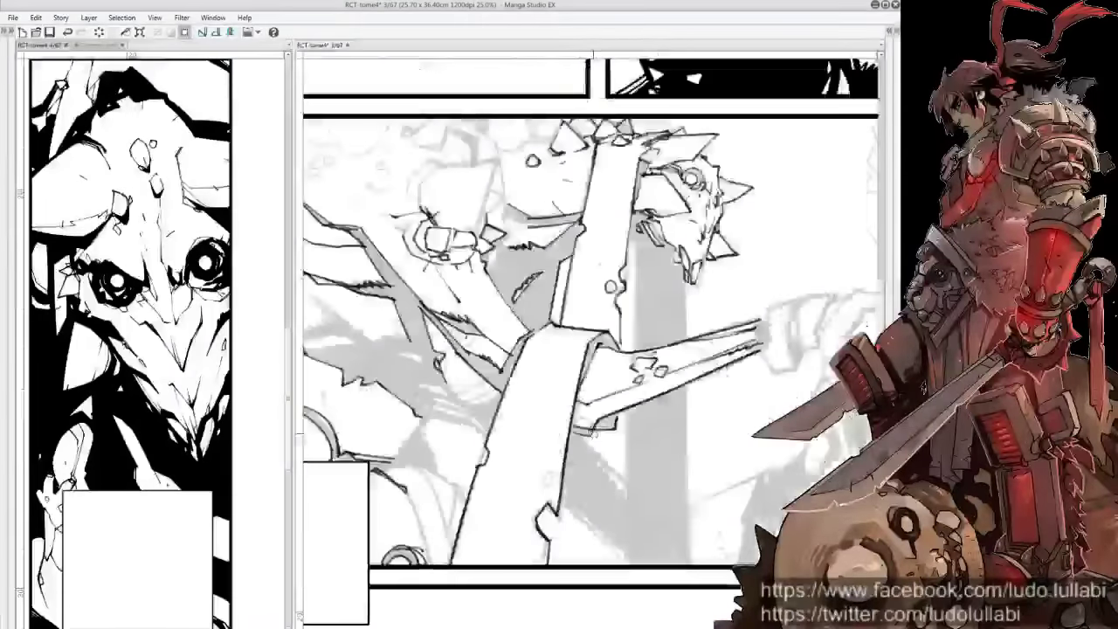
key("asciicircum")
key("minus")
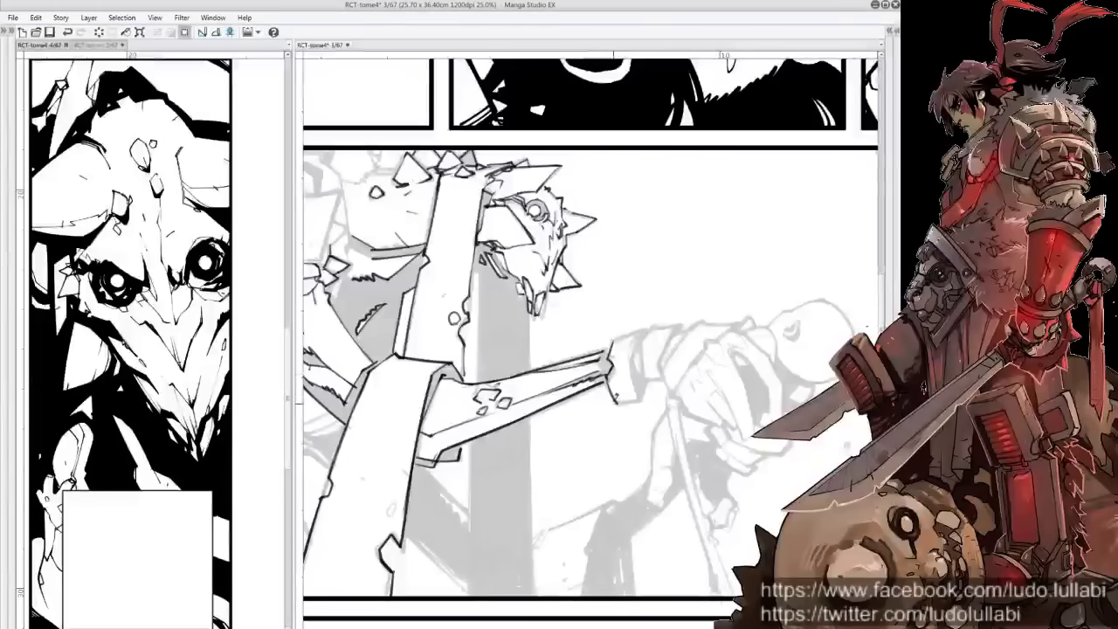
left_click_drag(611, 368, 570, 367)
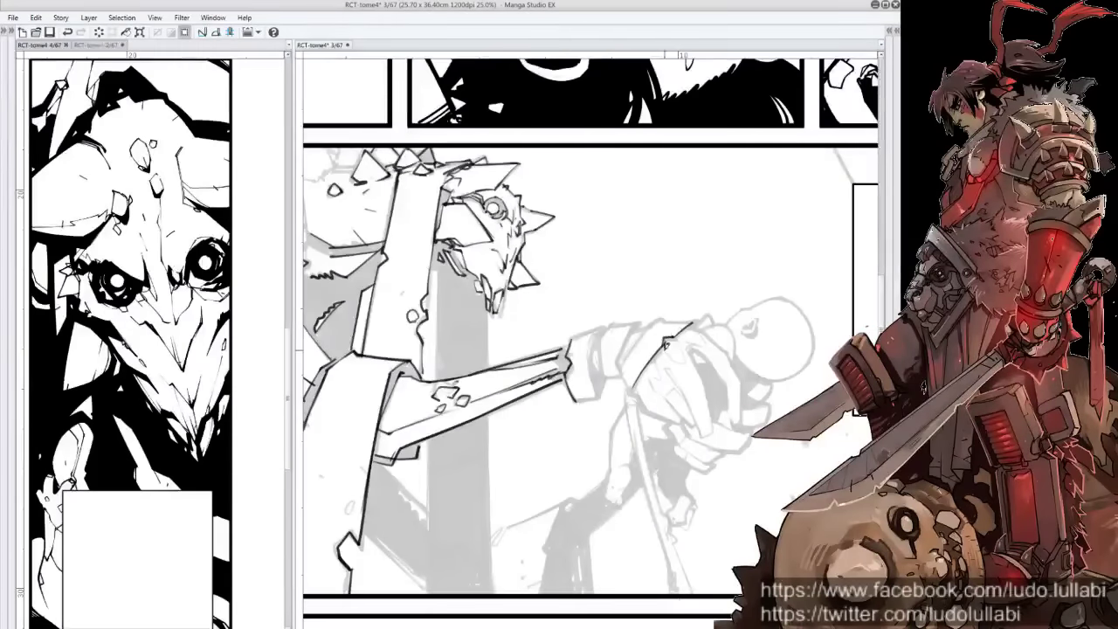
mouse_move(662, 314)
left_mouse_down()
mouse_move(627, 355)
mouse_move(627, 384)
mouse_move(664, 331)
left_mouse_up()
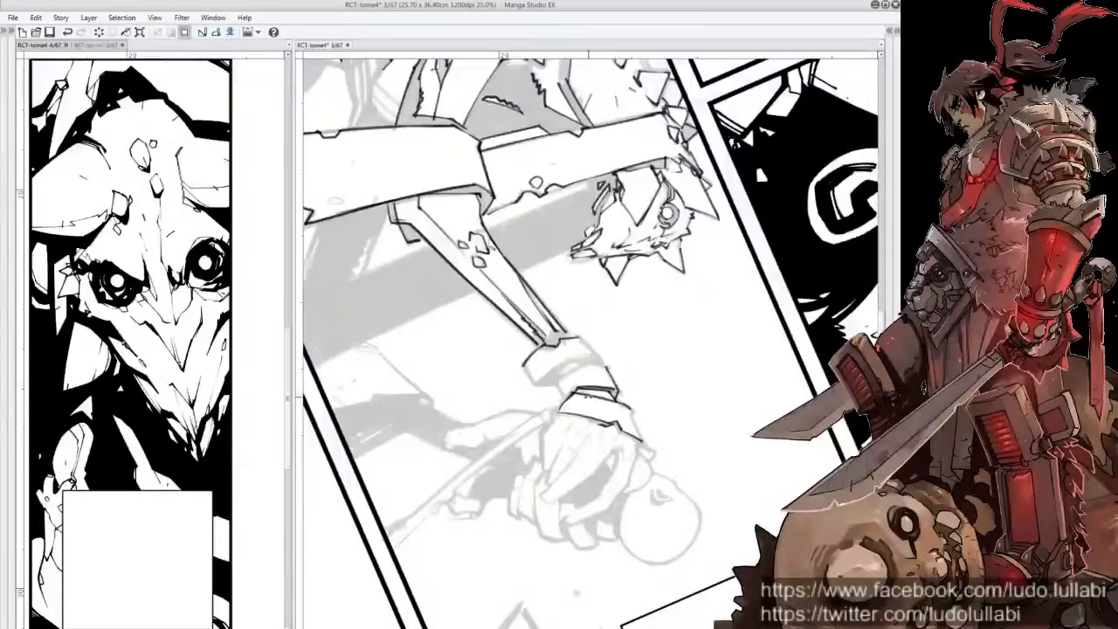
left_click_drag(618, 393, 659, 400)
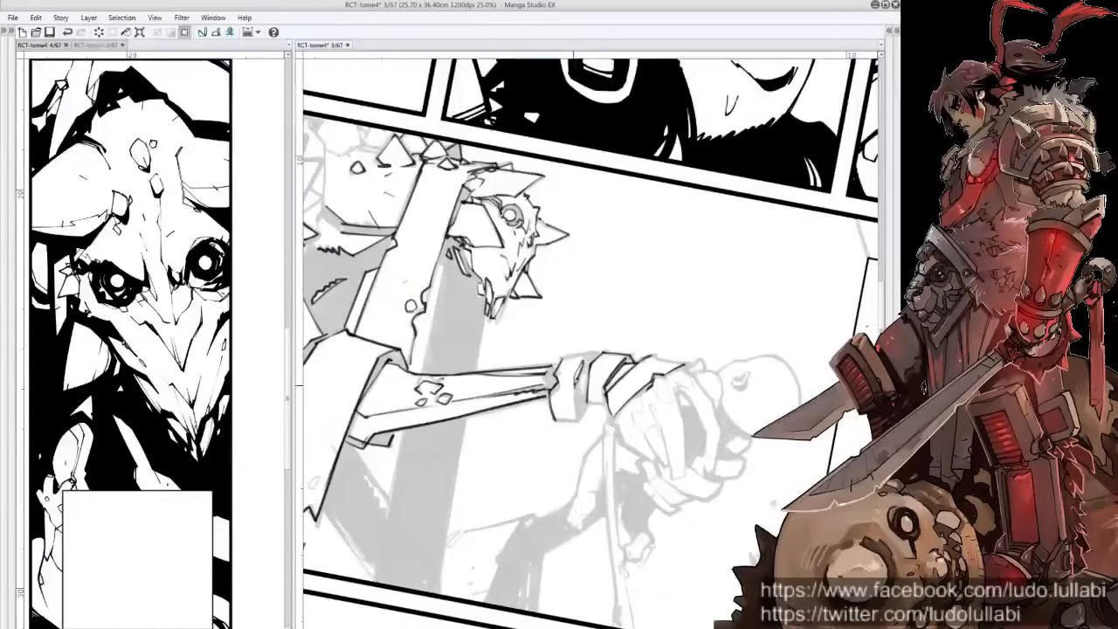
left_click_drag(575, 375, 580, 425)
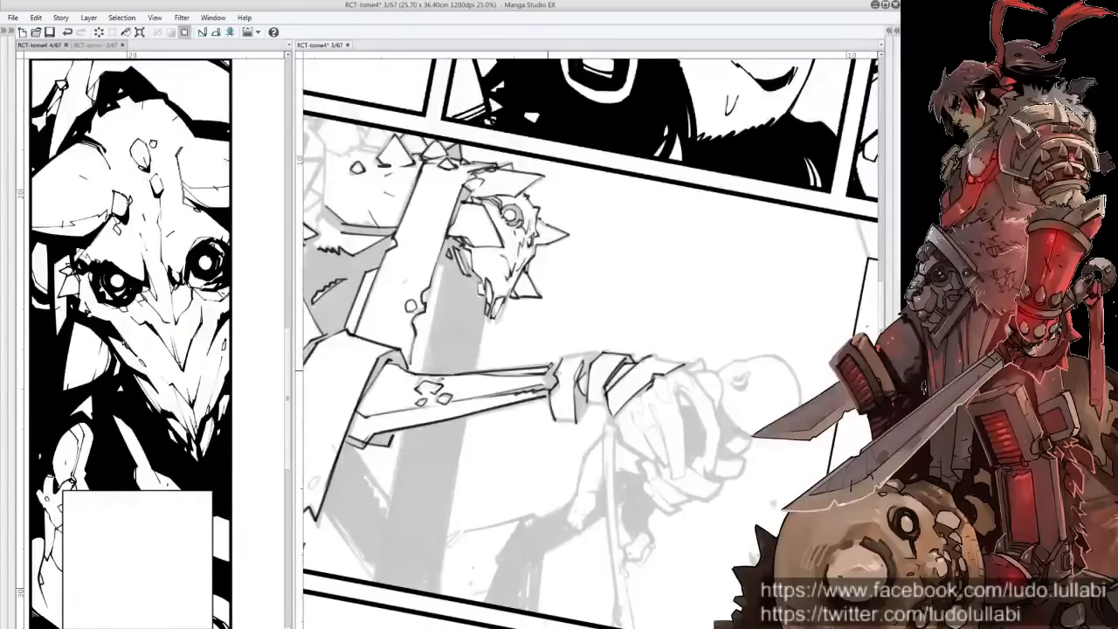
Ink short strokes and a curved stroke on the hand gripping the hilt
left_click_drag(556, 359, 484, 334)
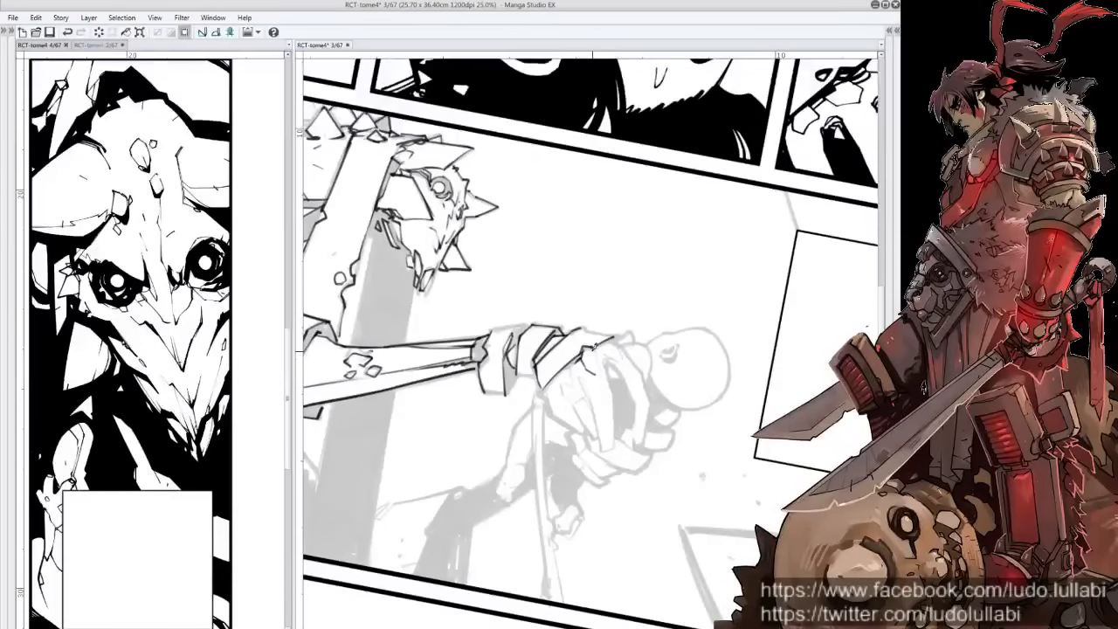
left_click_drag(630, 316, 706, 70)
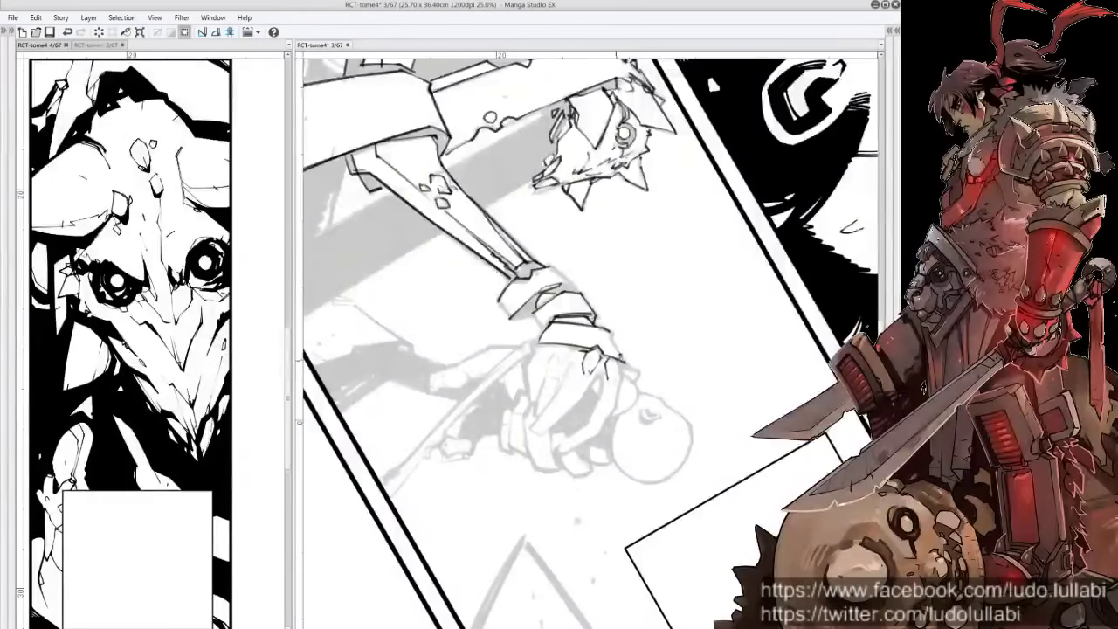
mouse_move(622, 358)
left_mouse_down()
mouse_move(616, 407)
mouse_move(592, 382)
mouse_move(591, 422)
mouse_move(611, 411)
mouse_move(590, 440)
mouse_move(635, 394)
left_mouse_up()
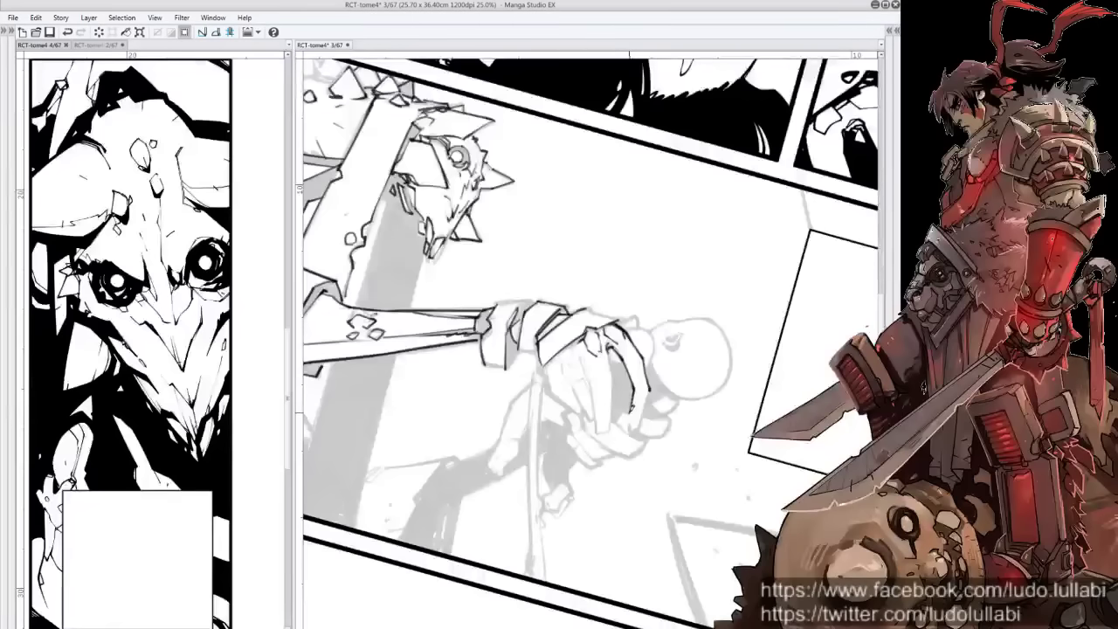
left_click_drag(630, 417, 632, 442)
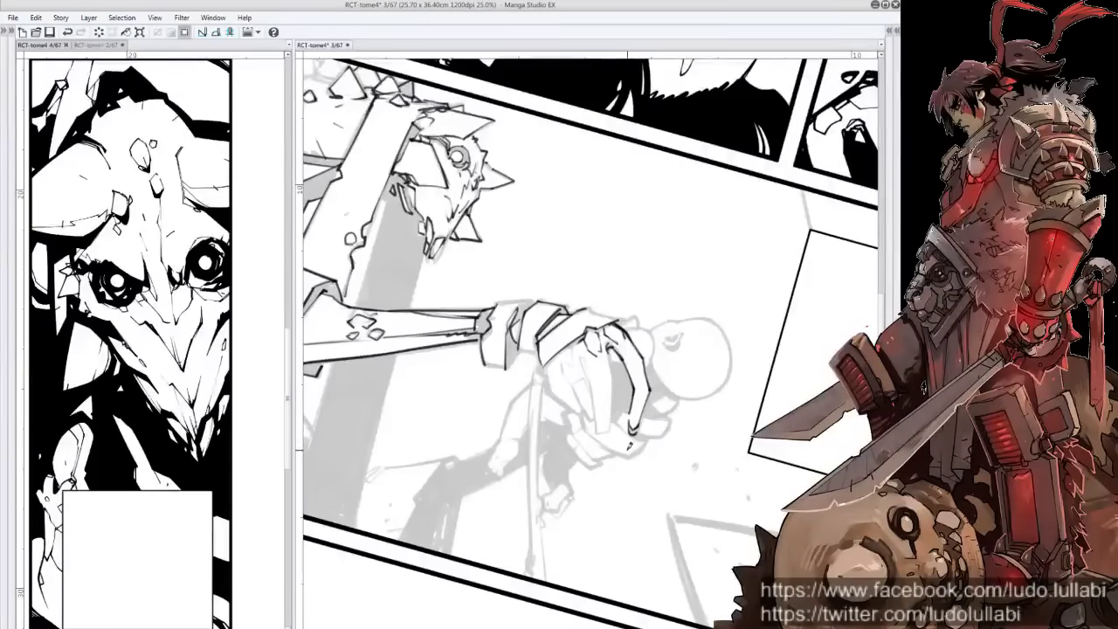
left_click_drag(669, 376, 590, 386)
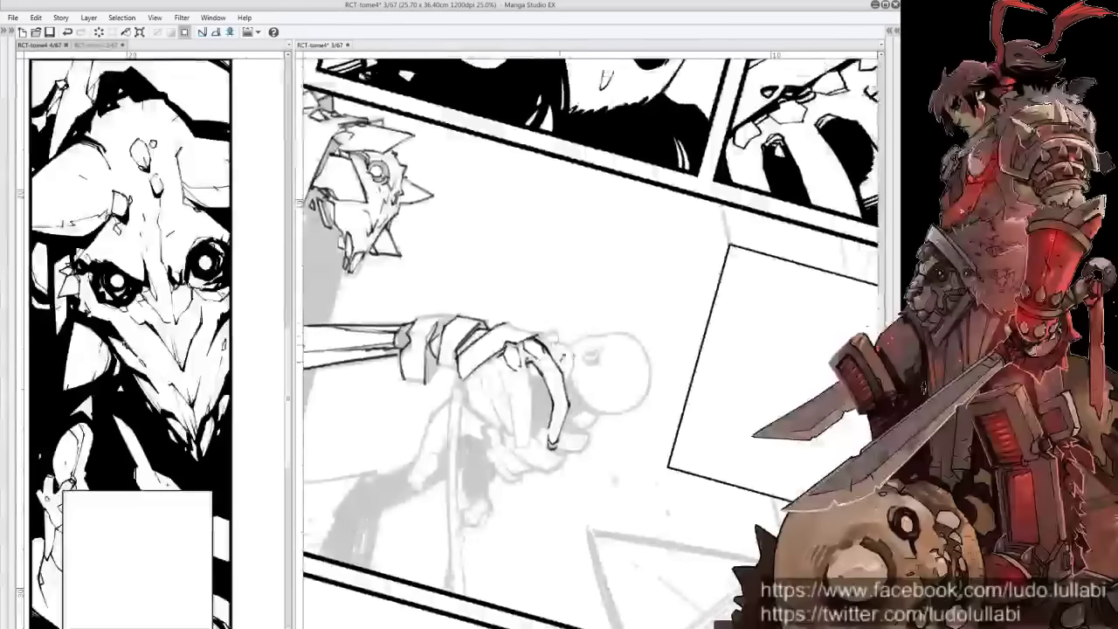
Ink the clawed hand's outline and finger line, plus the held figure's head edge
mouse_move(572, 363)
left_mouse_down()
mouse_move(572, 380)
mouse_move(511, 400)
mouse_move(521, 445)
left_mouse_up()
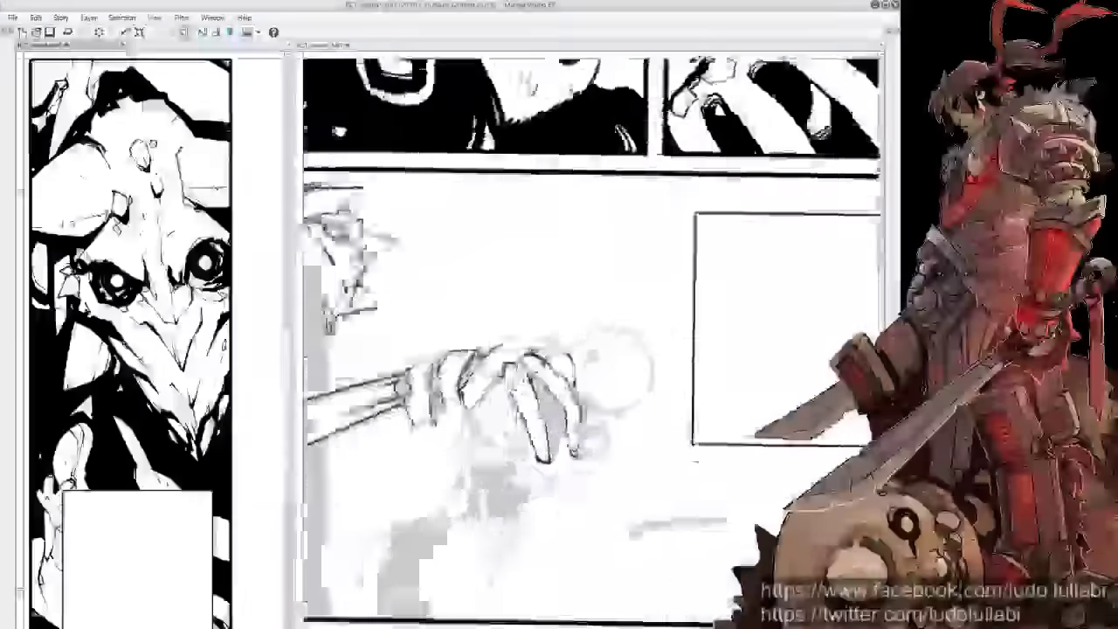
left_click_drag(529, 441, 483, 344)
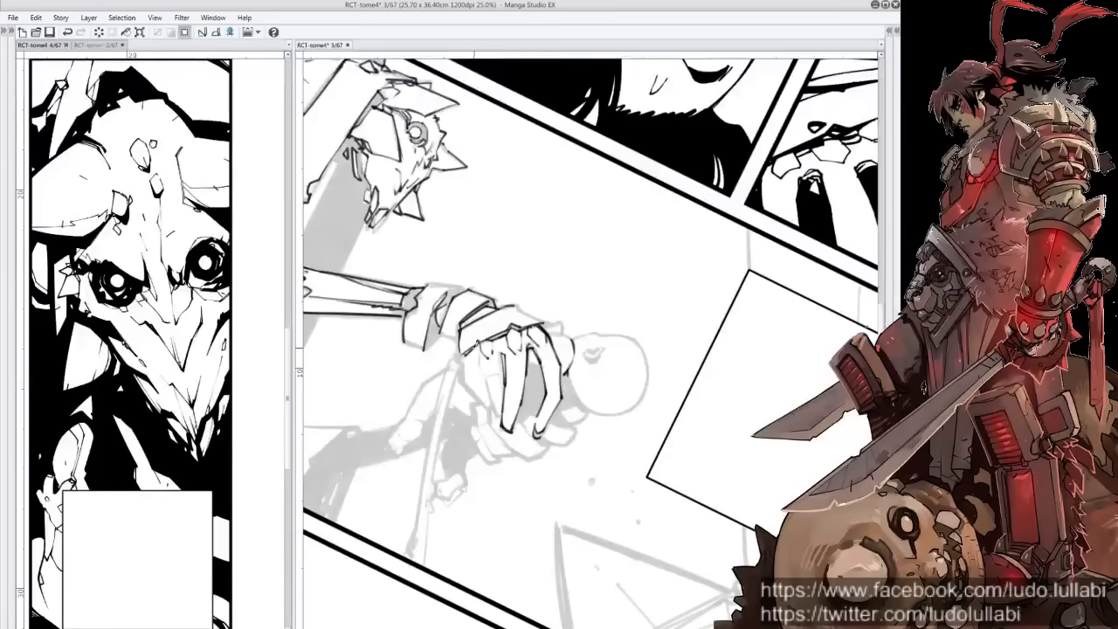
left_click_drag(483, 350, 489, 386)
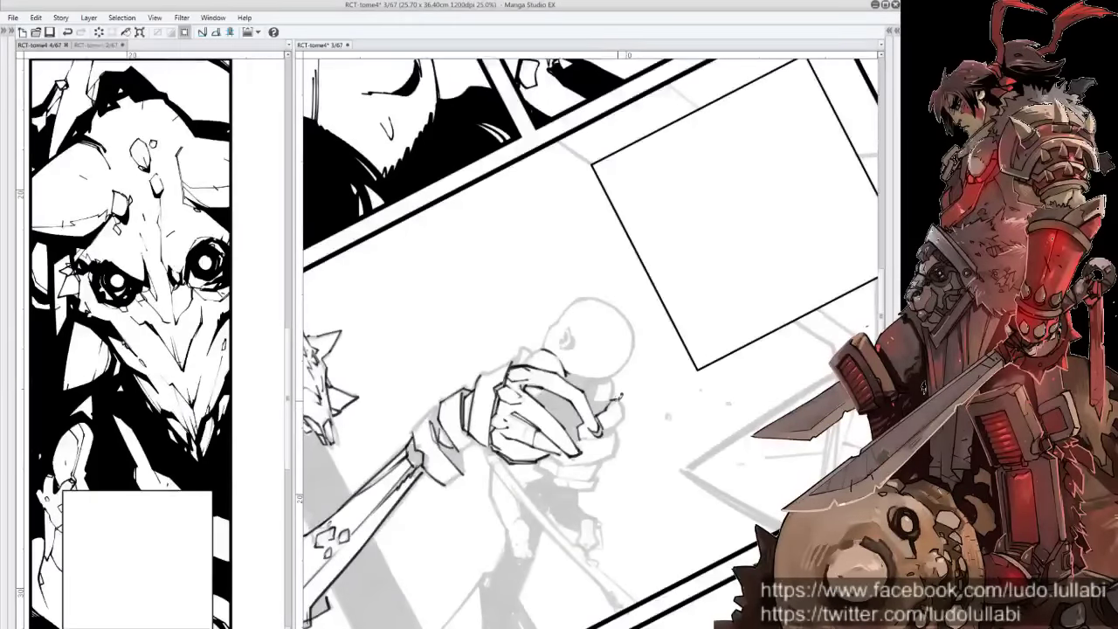
mouse_move(620, 398)
left_mouse_down()
mouse_move(607, 428)
mouse_move(620, 428)
left_mouse_up()
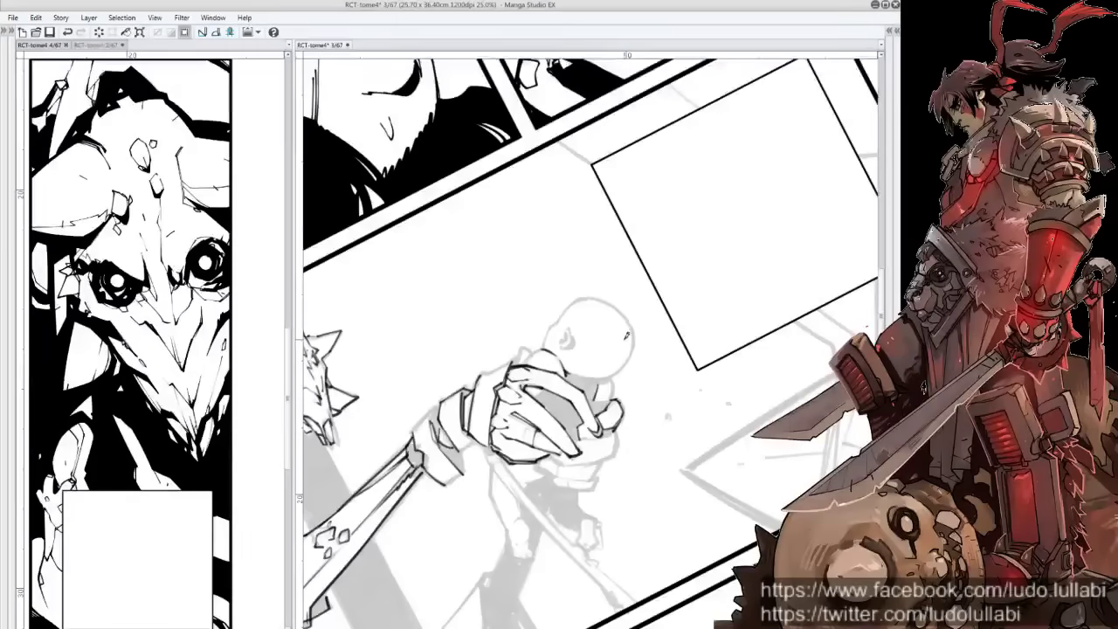
left_click_drag(635, 335, 574, 377)
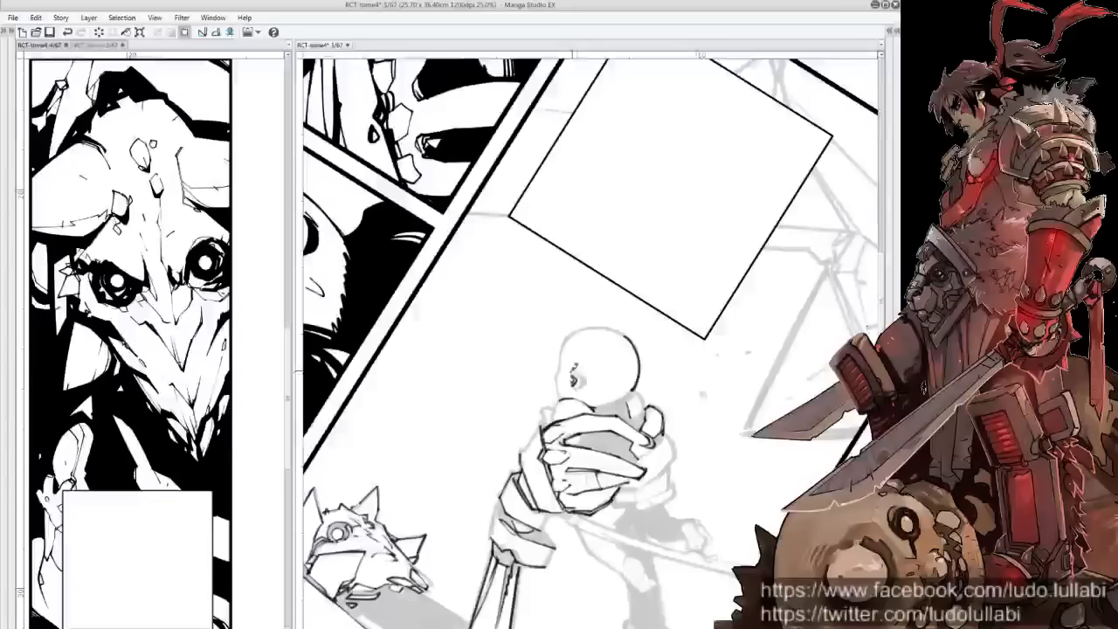
left_click_drag(569, 332, 557, 372)
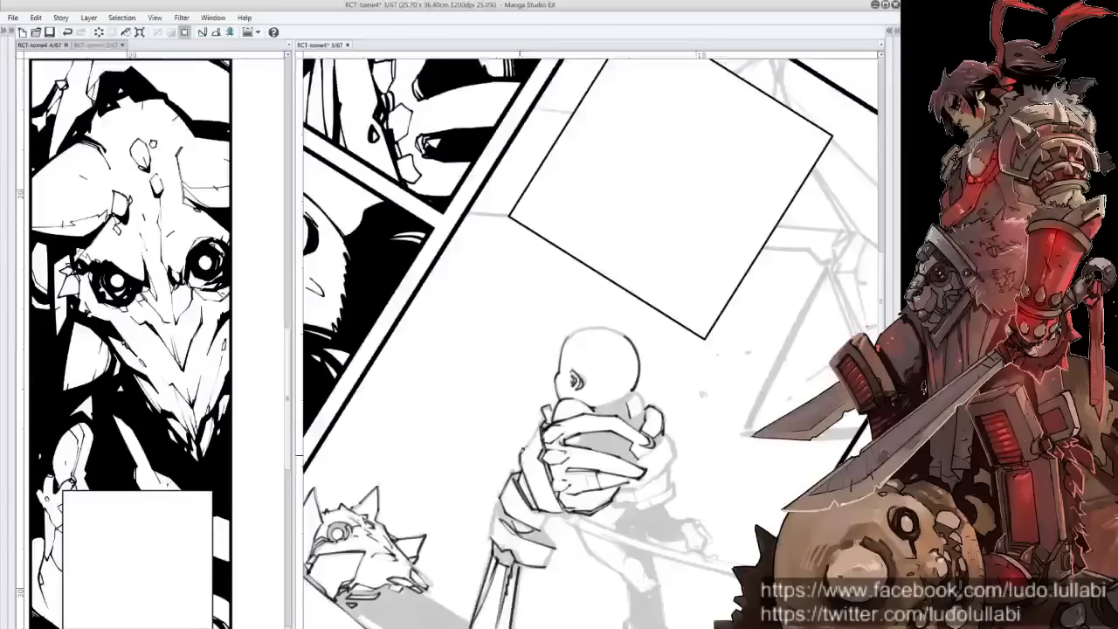
Ink a stroke near the wrist and the chain hanging down from it
left_click_drag(541, 428, 585, 284)
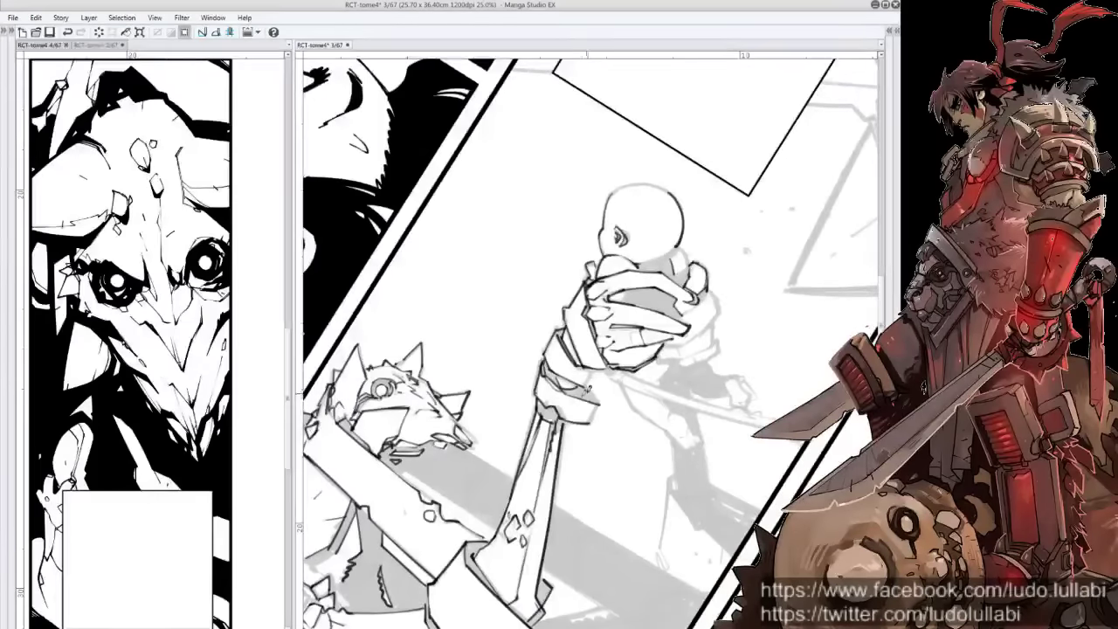
left_click_drag(587, 381, 593, 365)
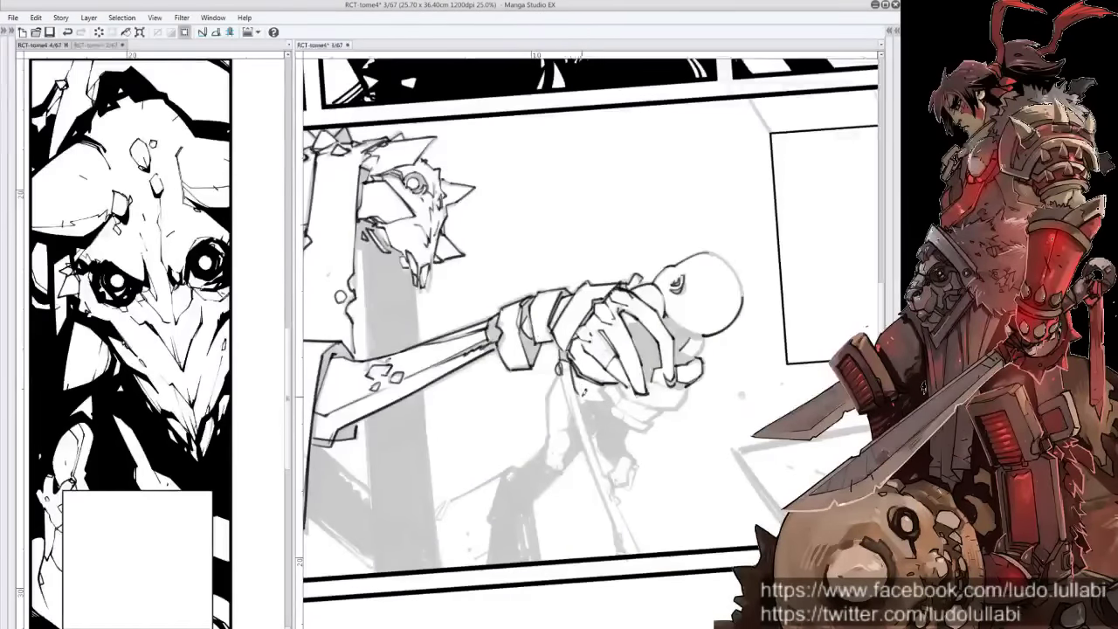
left_click_drag(582, 389, 586, 452)
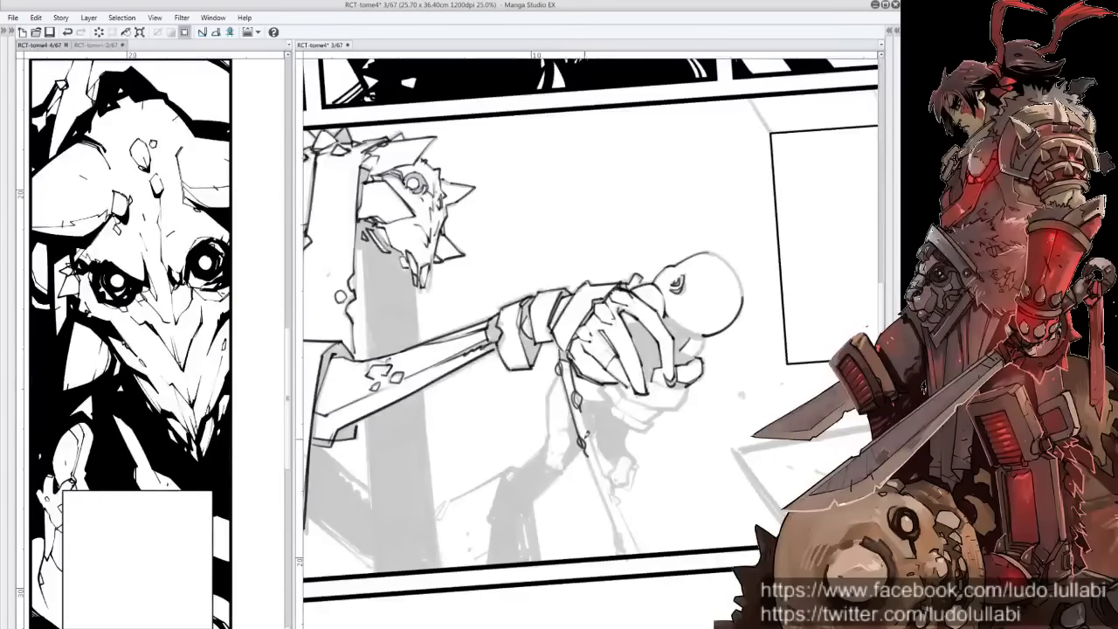
left_click_drag(578, 399, 624, 548)
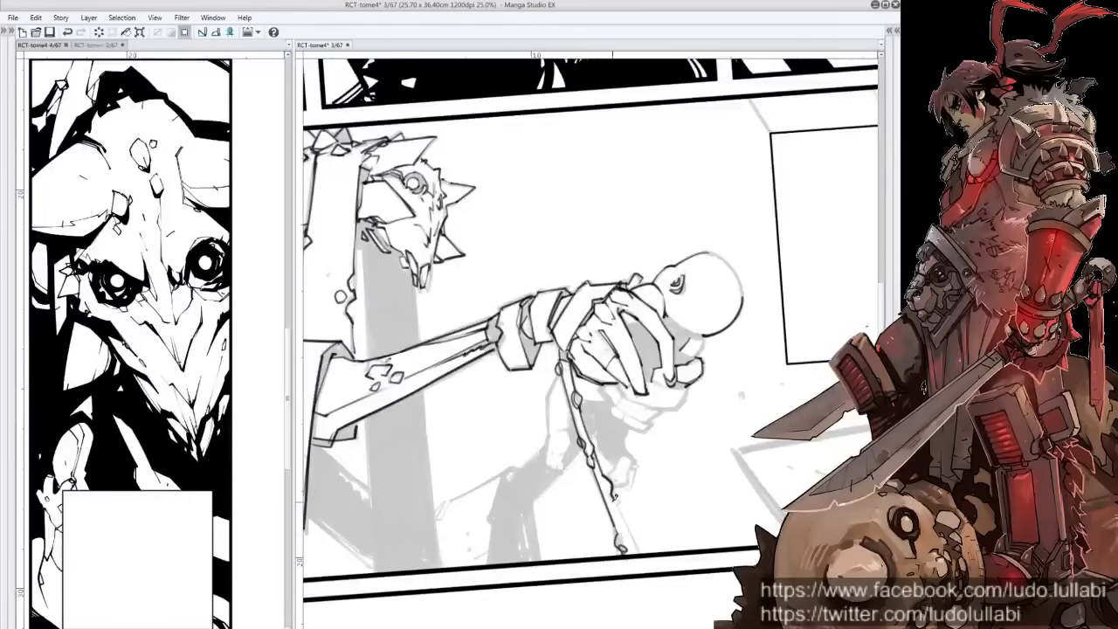
Extend the wrist chain with new links and redraw the round head's right edge
left_click_drag(612, 489, 637, 552)
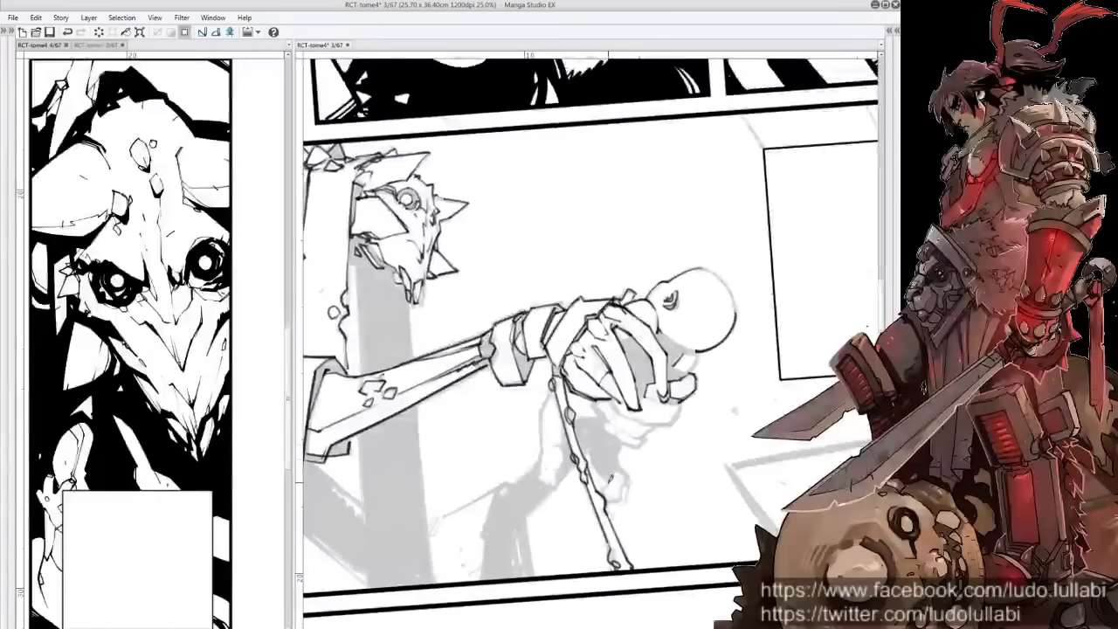
left_click_drag(611, 468, 613, 484)
mouse_move(583, 390)
left_mouse_down()
mouse_move(587, 425)
mouse_move(611, 417)
mouse_move(581, 420)
left_mouse_up()
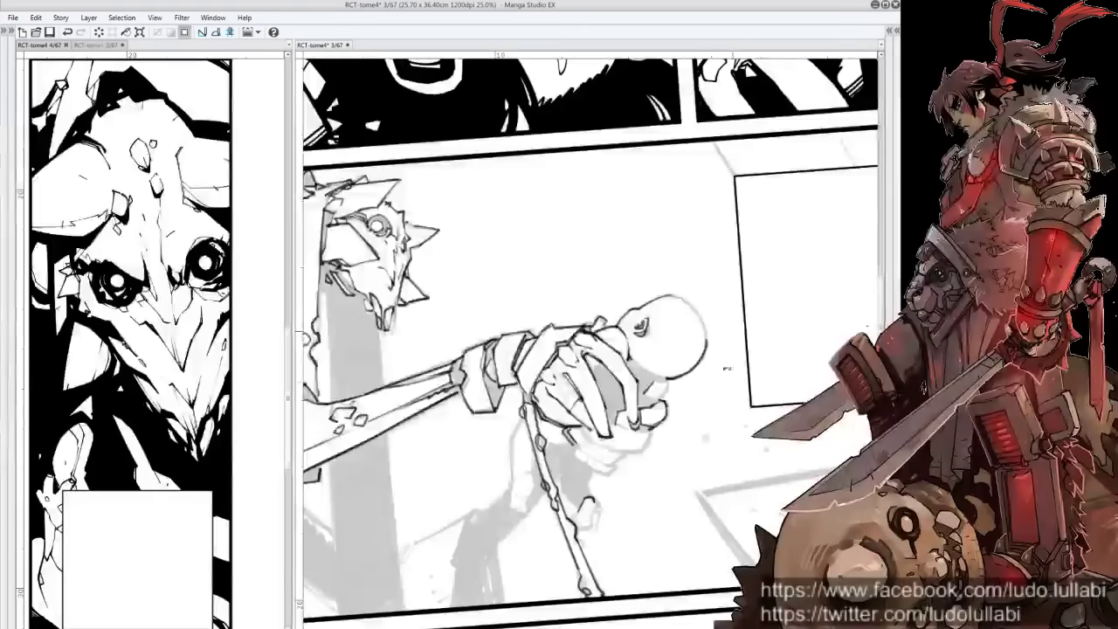
key("r")
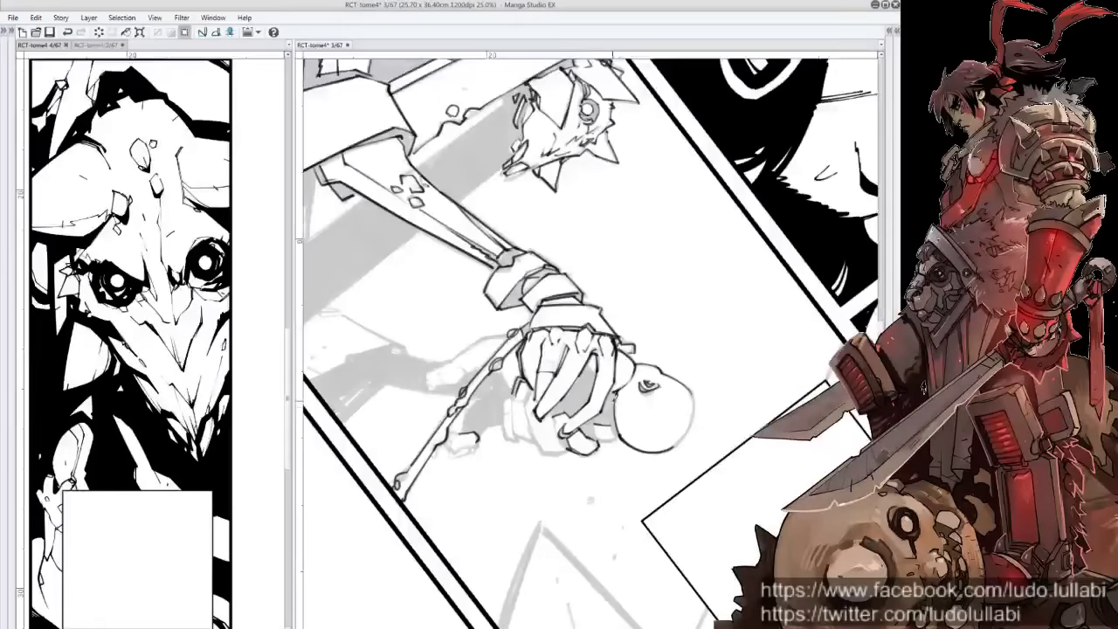
mouse_move(688, 379)
left_mouse_down()
mouse_move(671, 448)
mouse_move(690, 385)
mouse_move(698, 419)
mouse_move(688, 412)
left_mouse_up()
With the arm turned horizontal, ink the hand's bottom and lower-left edges, then level the page
key("ctrl+@")
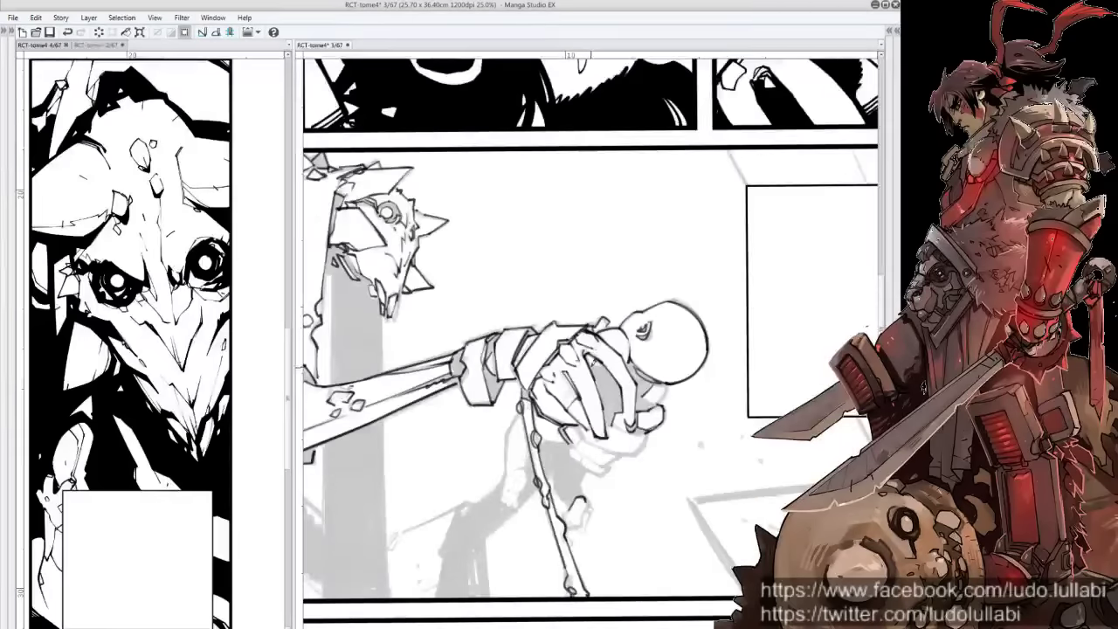
key("minus")
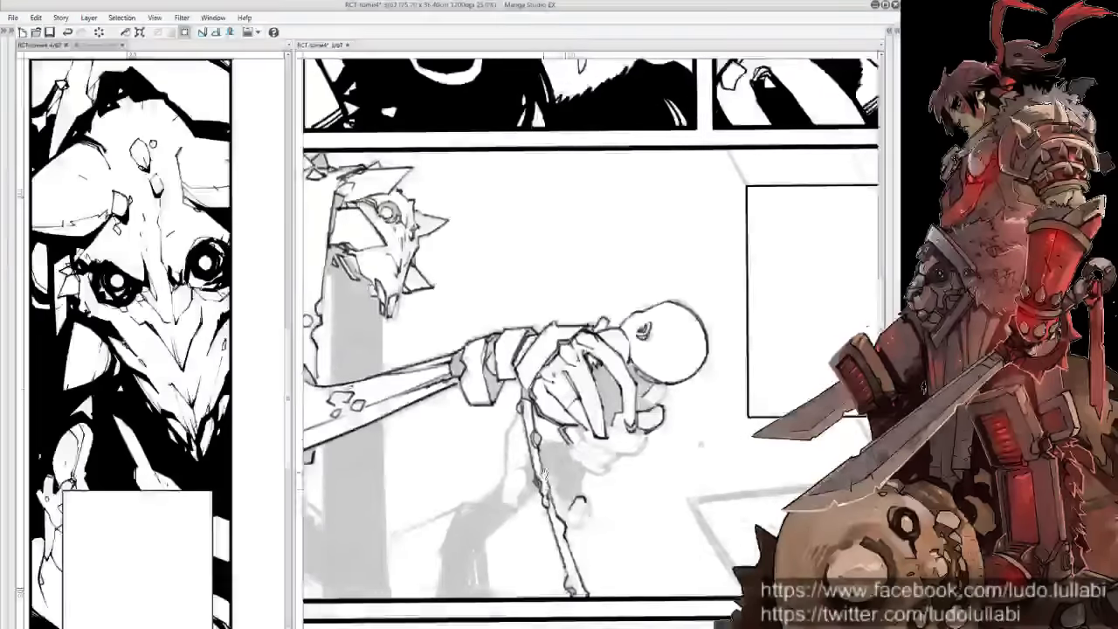
key("minus")
key("minus")
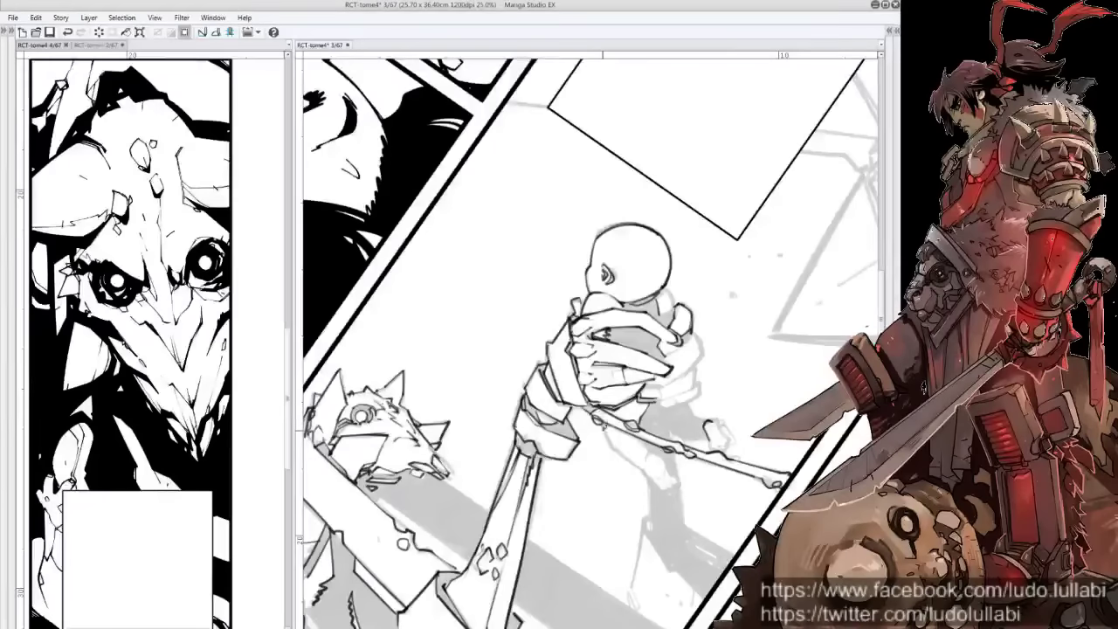
key("asciicircum")
key("asciicircum")
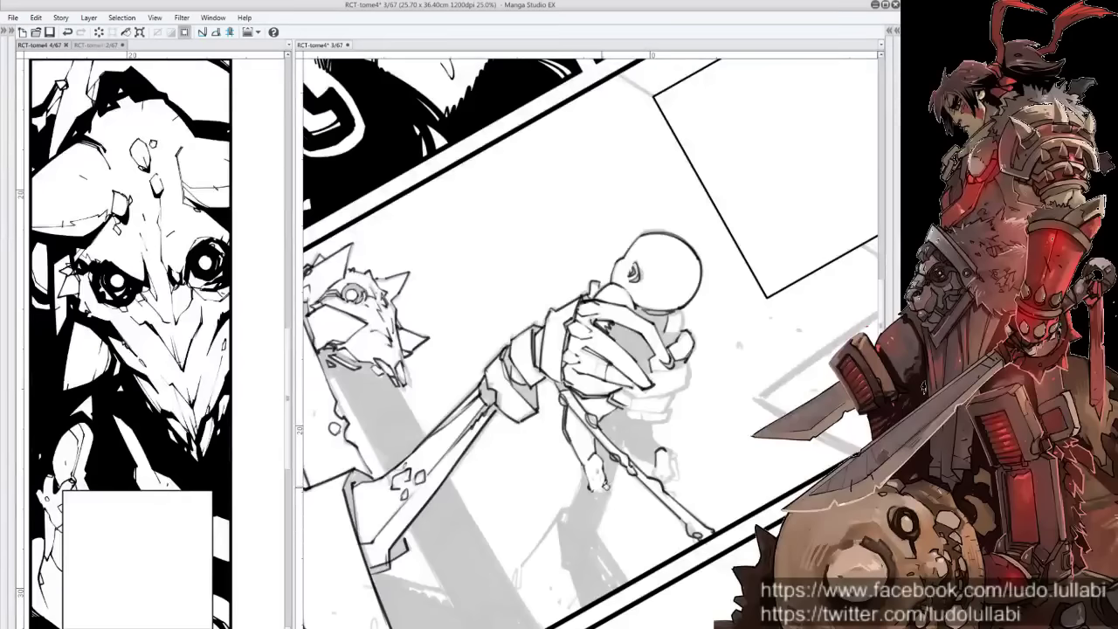
left_click_drag(594, 487, 577, 475)
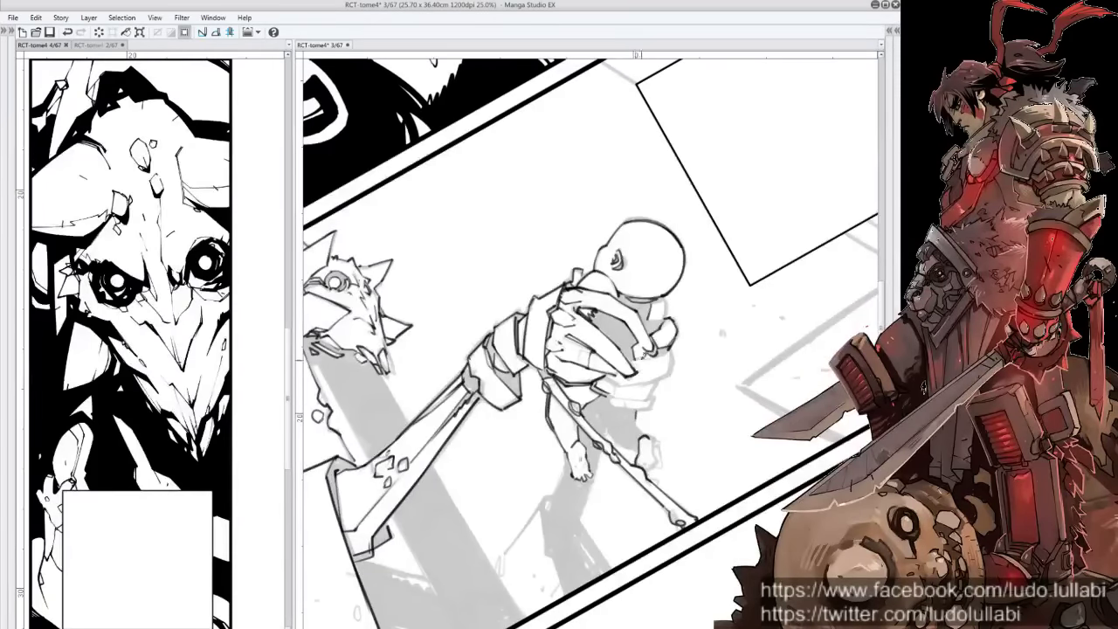
mouse_move(615, 393)
left_mouse_down()
mouse_move(585, 278)
mouse_move(567, 402)
left_mouse_up()
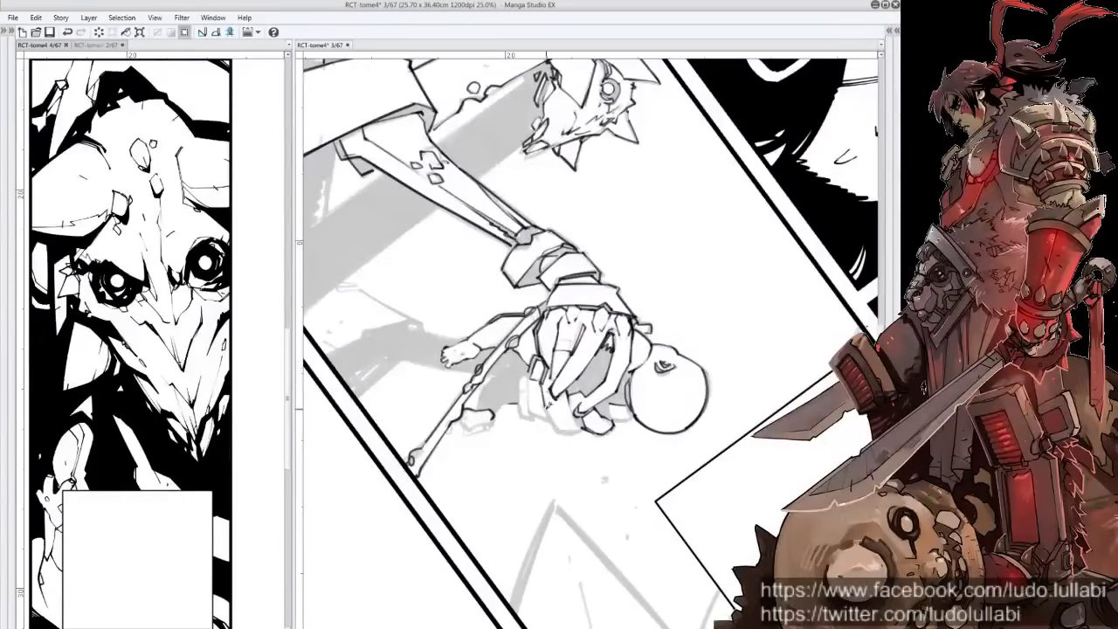
left_click_drag(548, 417, 579, 431)
left_click_drag(529, 400, 550, 421)
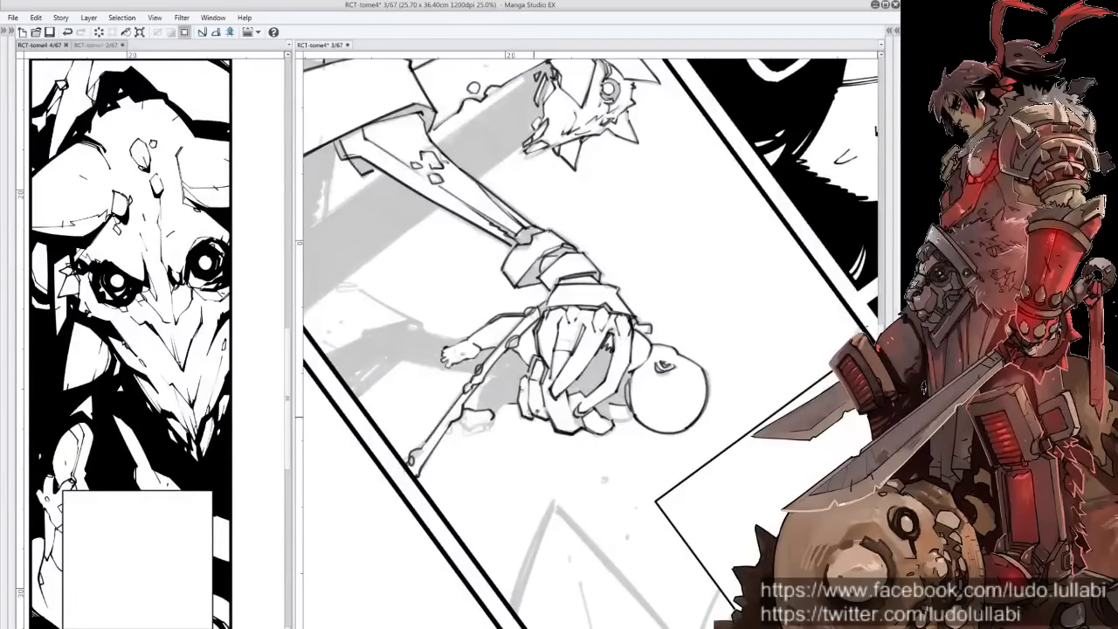
key("ctrl+at")
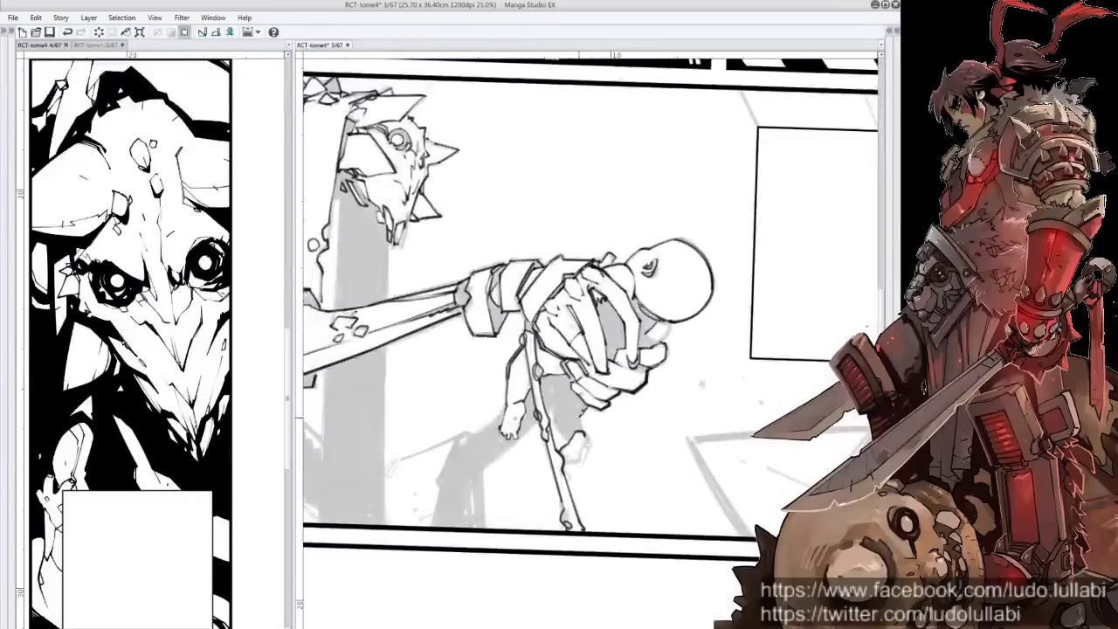
Ink the small captive's dangling lower leg and the ground shadow under it
left_click_drag(579, 411, 584, 431)
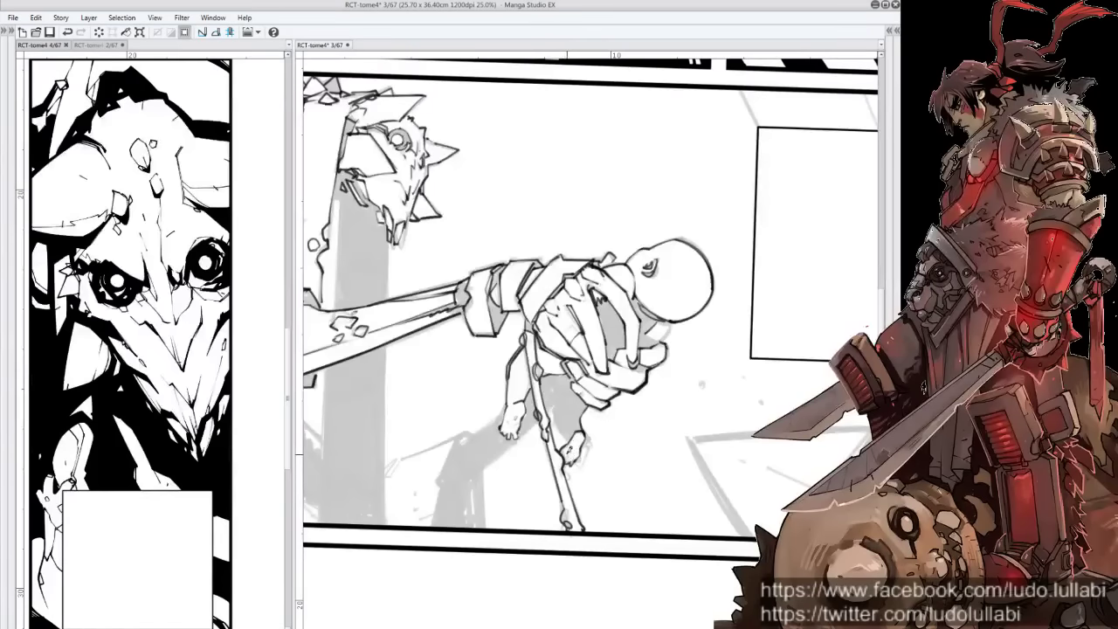
mouse_move(572, 417)
left_mouse_down()
mouse_move(590, 431)
mouse_move(587, 454)
mouse_move(541, 410)
mouse_move(568, 449)
mouse_move(559, 484)
mouse_move(531, 479)
mouse_move(527, 491)
mouse_move(532, 437)
mouse_move(543, 475)
left_mouse_up()
scroll(557, 478, "down", 2)
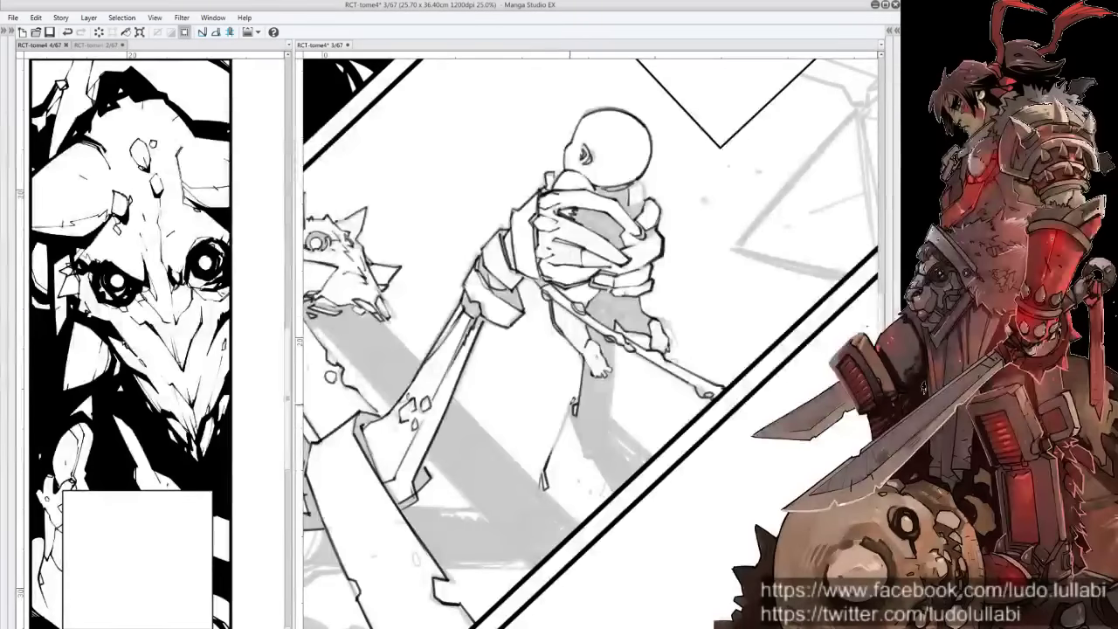
left_click_drag(578, 393, 552, 449)
mouse_move(570, 403)
left_mouse_down()
mouse_move(599, 473)
mouse_move(620, 490)
left_mouse_up()
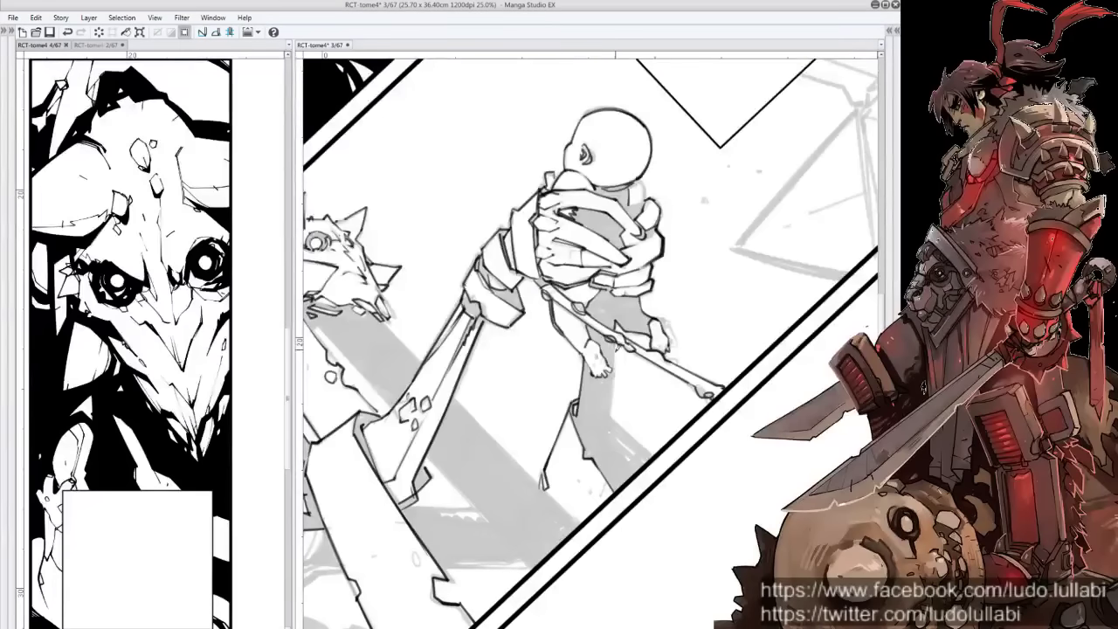
key("asciicircum")
key("asciicircum")
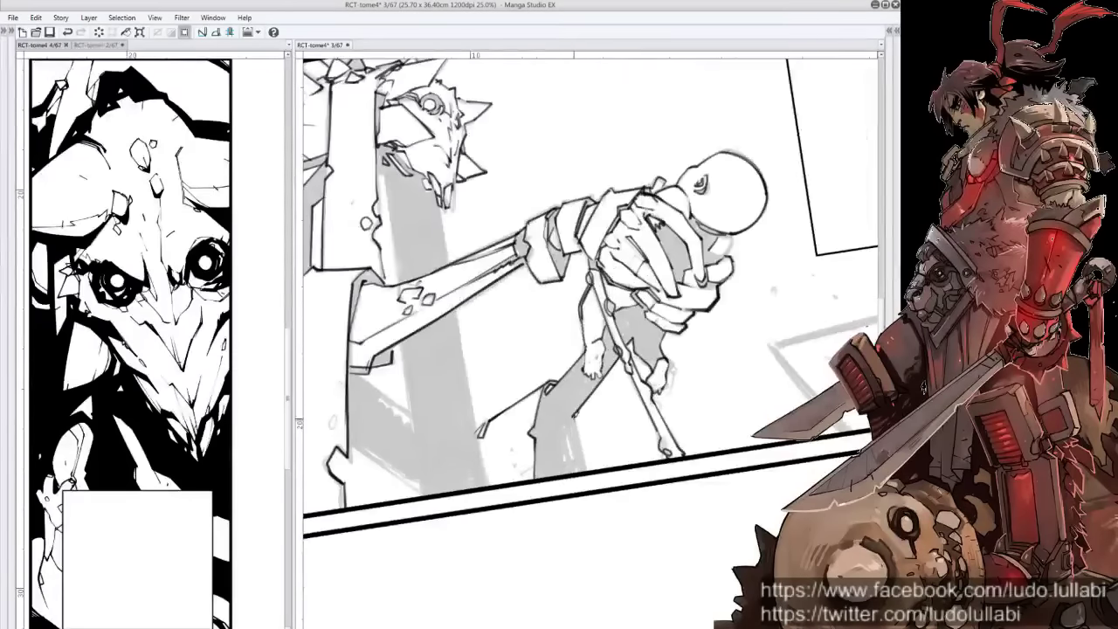
left_click_drag(666, 358, 646, 383)
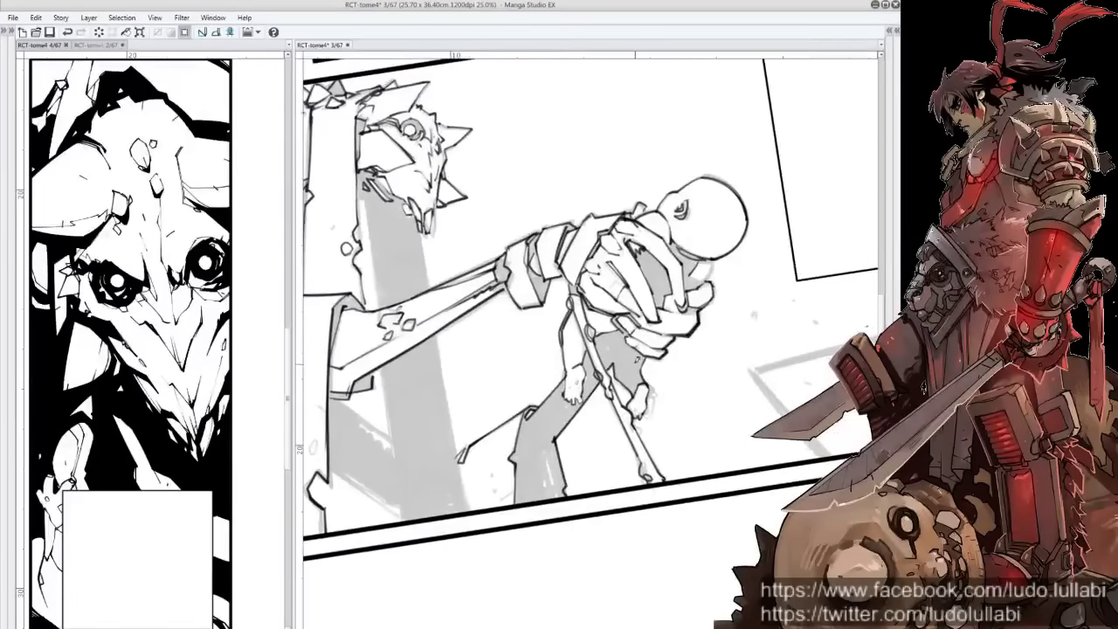
scroll(671, 303, "up", 2)
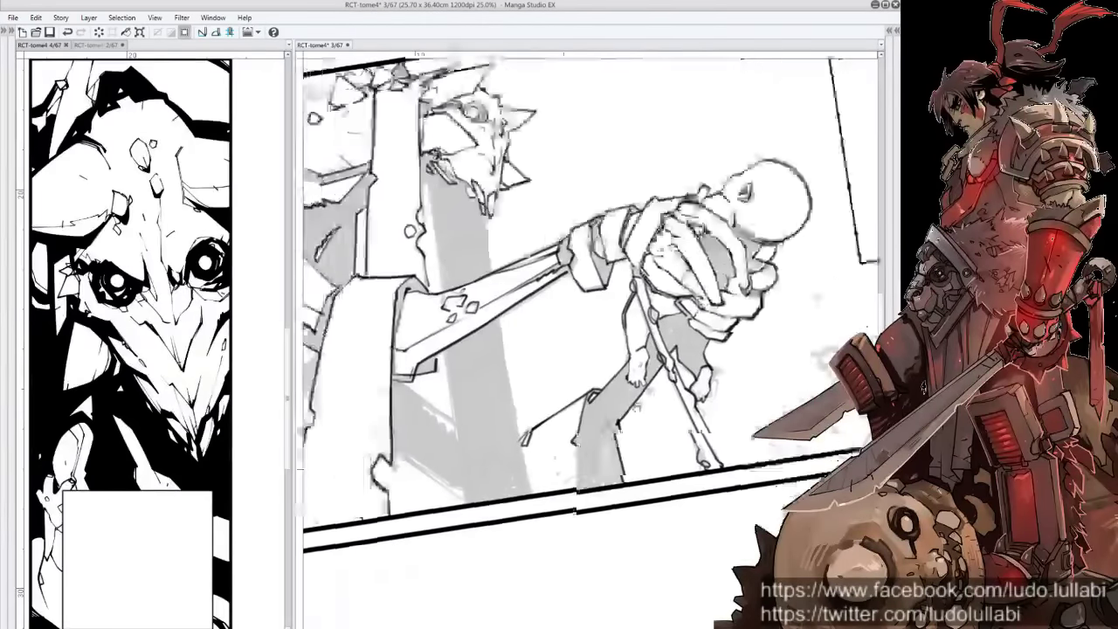
Ink both edges of the large diagonal bar and darken the grey bar's left edge
mouse_move(659, 336)
left_mouse_down()
mouse_move(830, 278)
mouse_move(838, 384)
left_mouse_up()
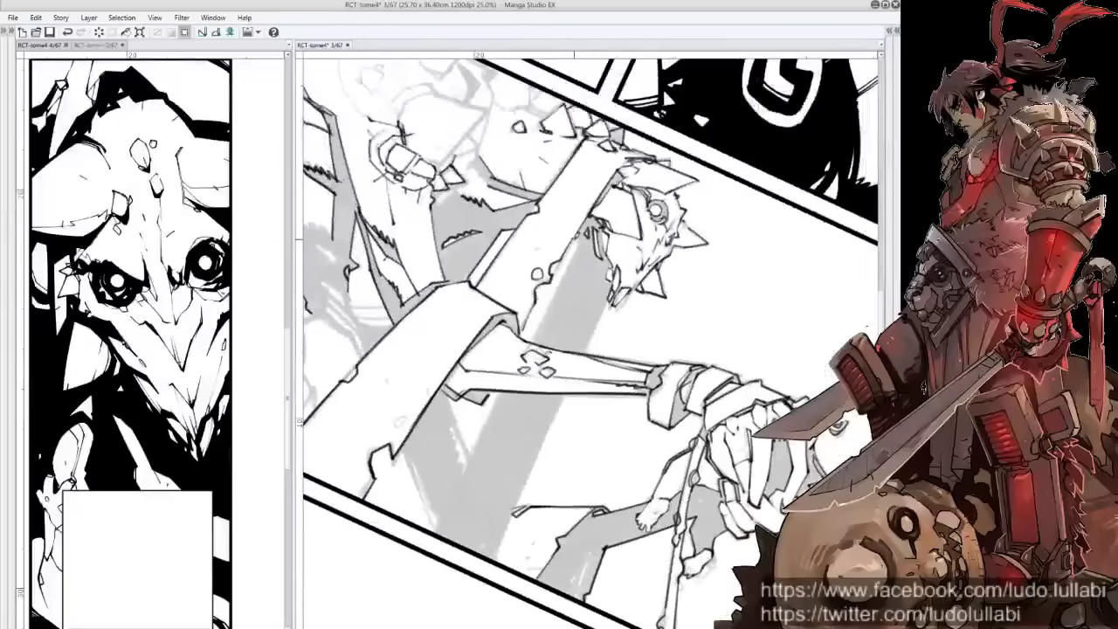
left_click_drag(581, 245, 545, 319)
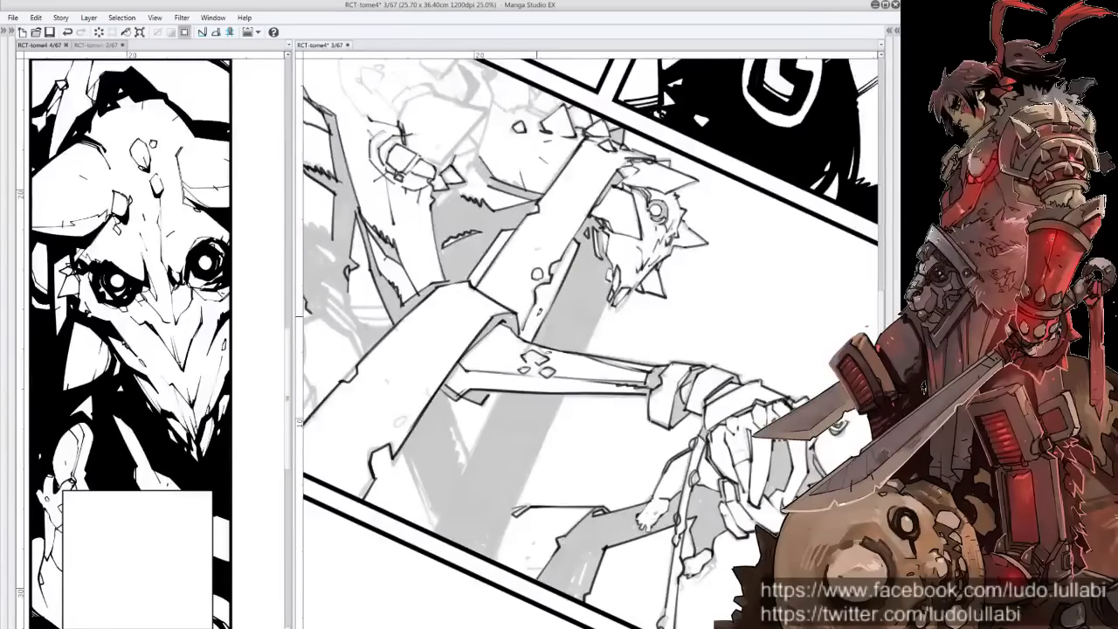
left_click_drag(613, 295, 505, 524)
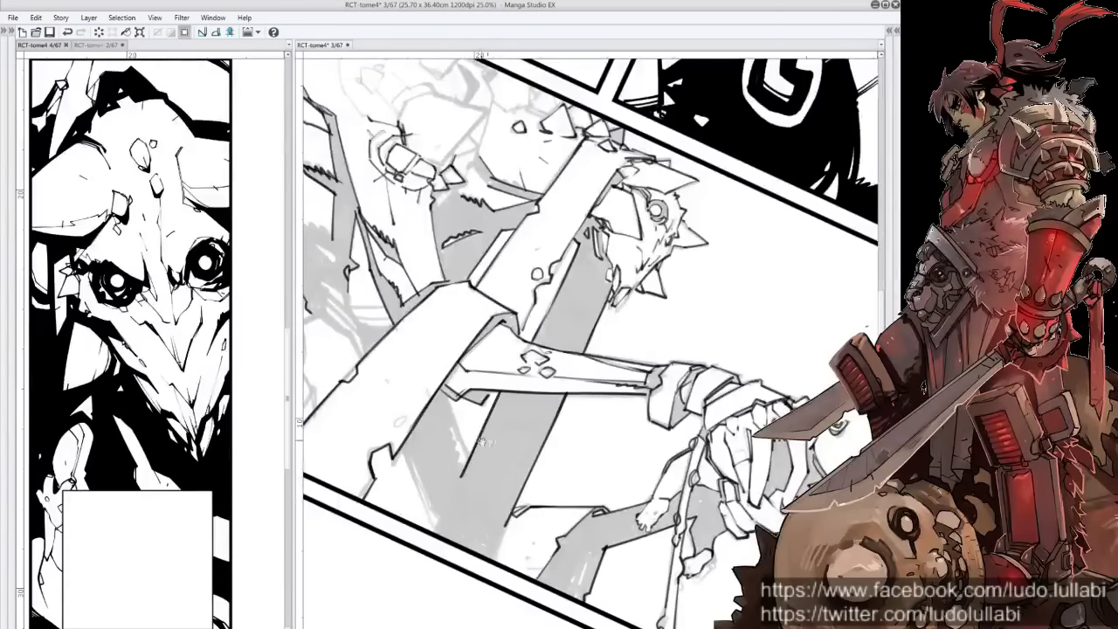
left_click_drag(489, 419, 566, 414)
left_click_drag(521, 380, 544, 461)
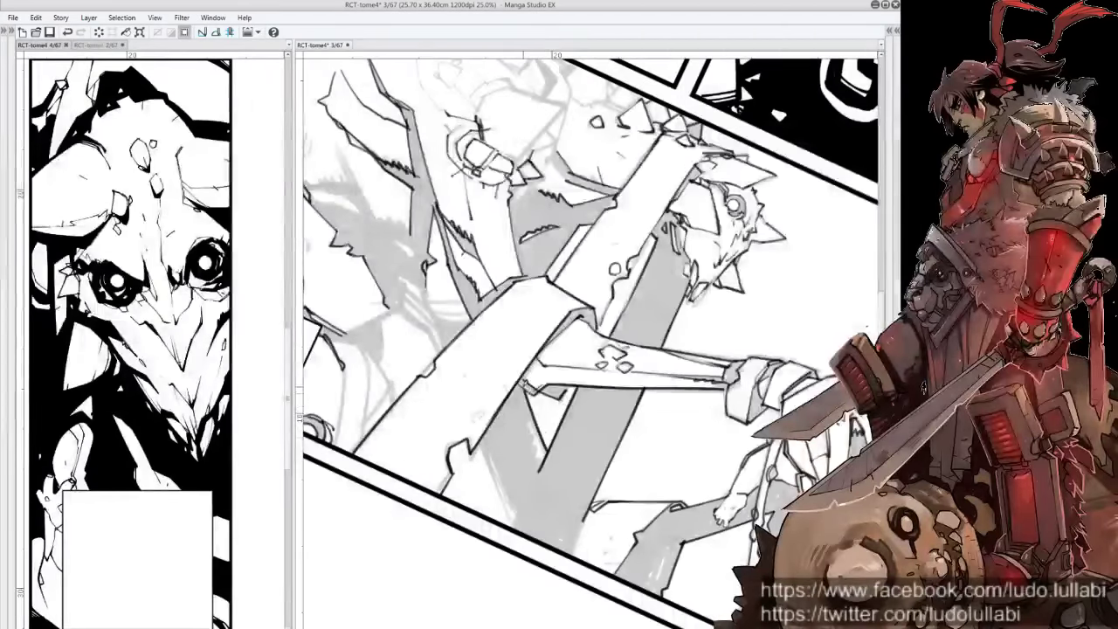
left_click_drag(529, 407, 549, 473)
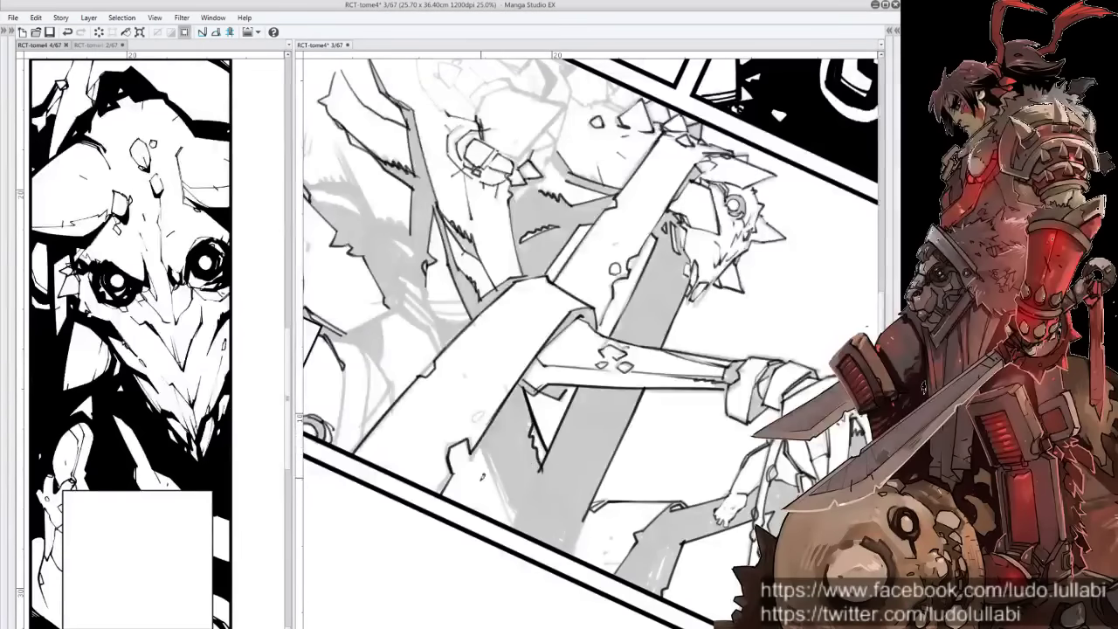
left_click_drag(475, 435, 524, 529)
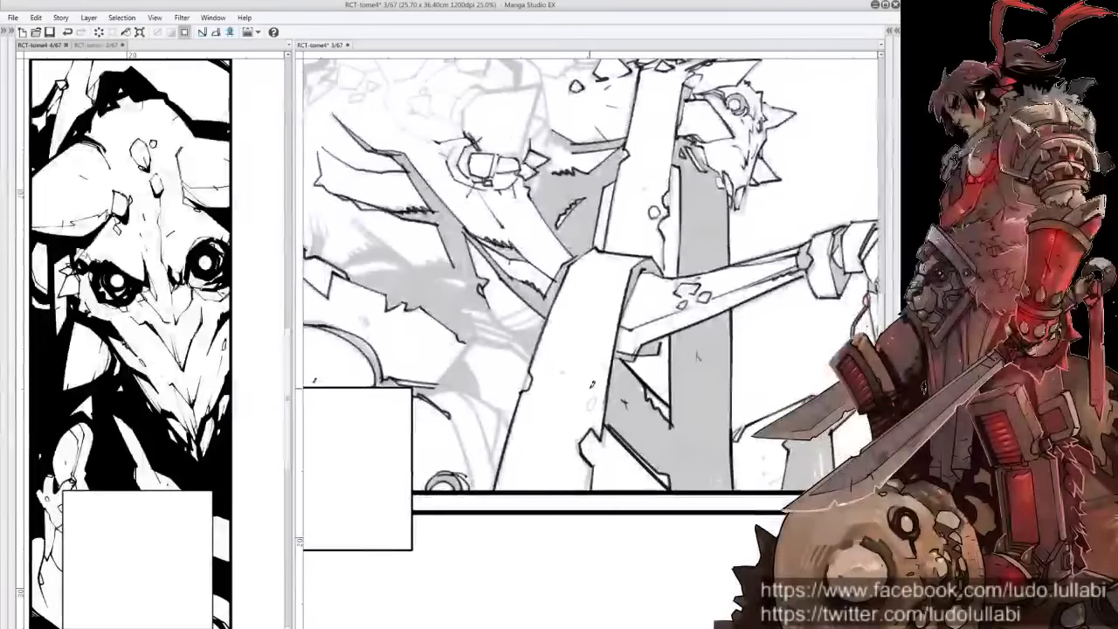
Add small black marks and hatching on the creature's trunk, undoing a stray stroke
left_click_drag(587, 386, 589, 398)
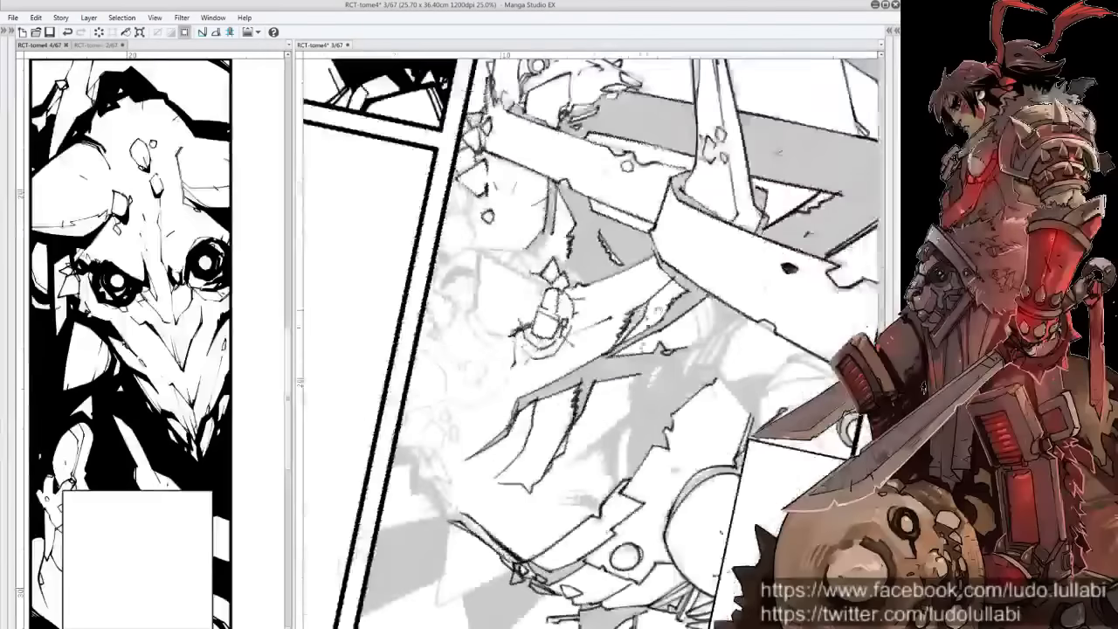
left_click_drag(631, 386, 635, 398)
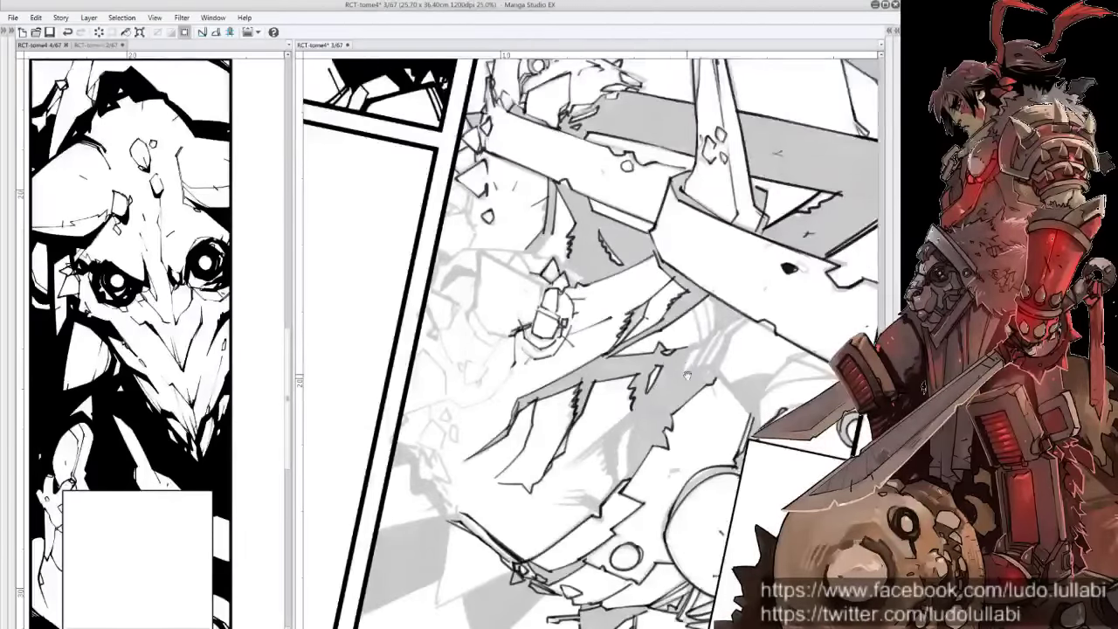
left_click_drag(687, 376, 668, 360)
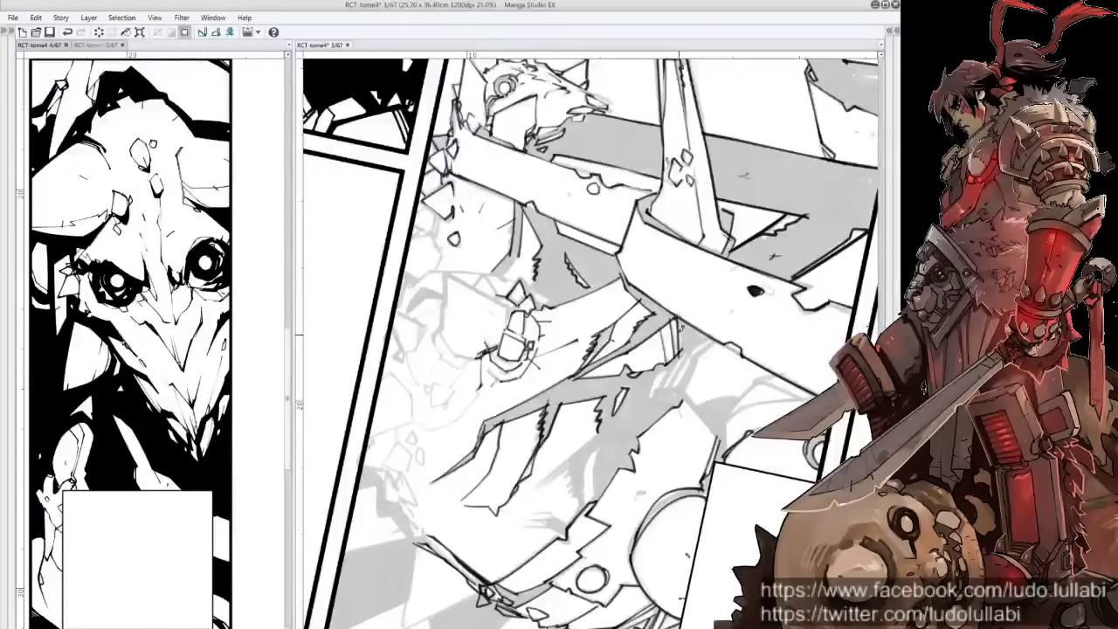
mouse_move(680, 330)
left_mouse_down()
mouse_move(637, 378)
mouse_move(653, 372)
left_mouse_up()
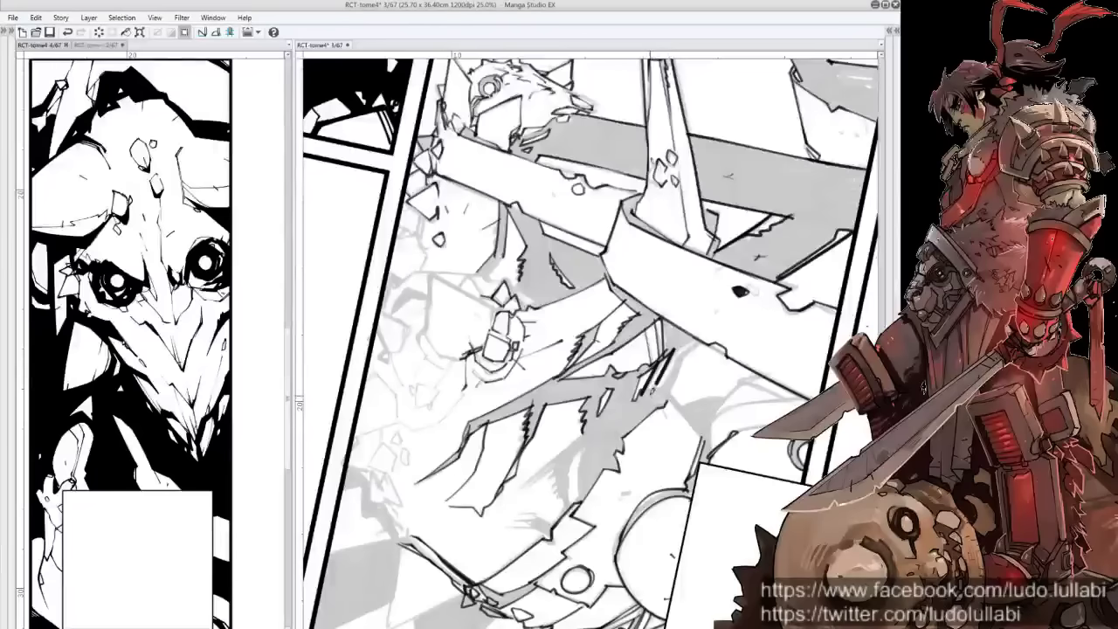
left_click_drag(697, 334, 680, 352)
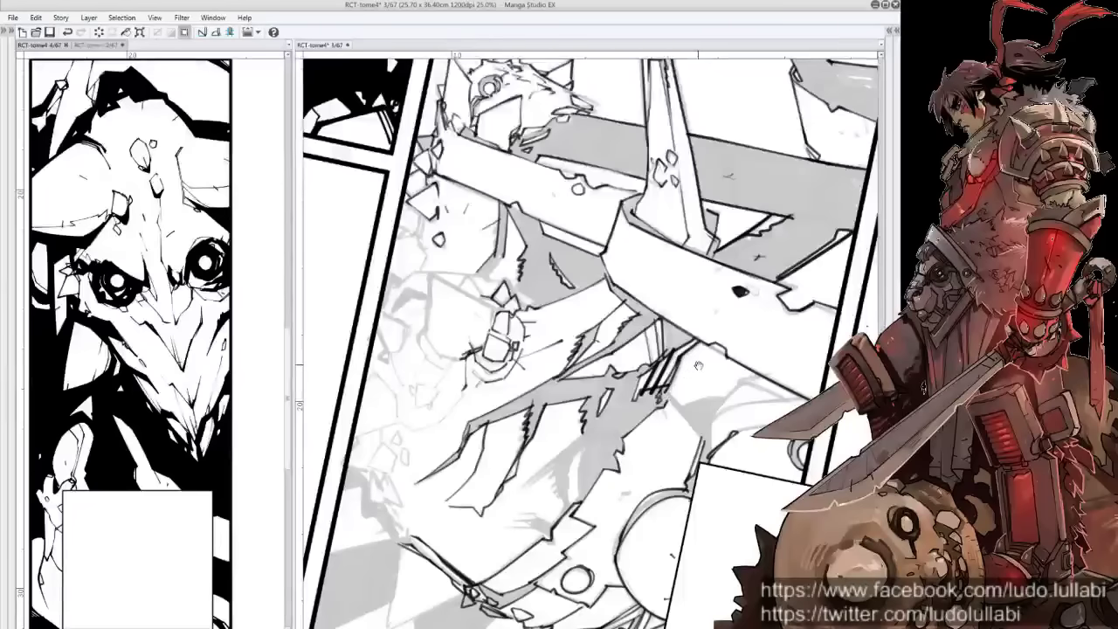
mouse_move(662, 398)
left_mouse_down()
mouse_move(620, 407)
mouse_move(617, 423)
mouse_move(705, 430)
left_mouse_up()
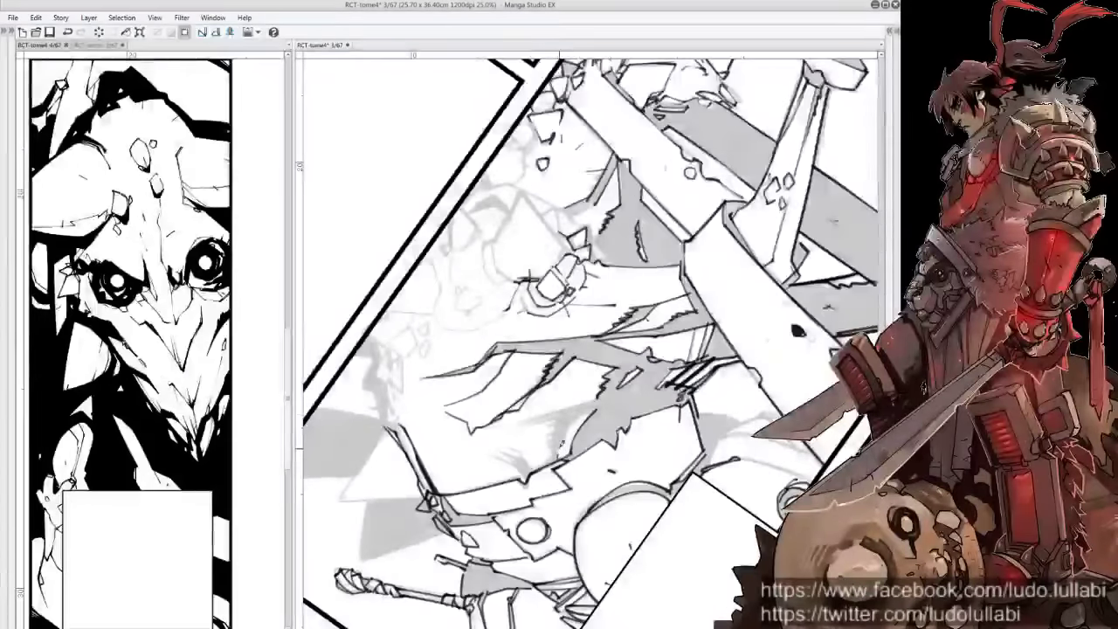
mouse_move(580, 412)
left_mouse_down()
mouse_move(612, 376)
mouse_move(589, 455)
left_mouse_up()
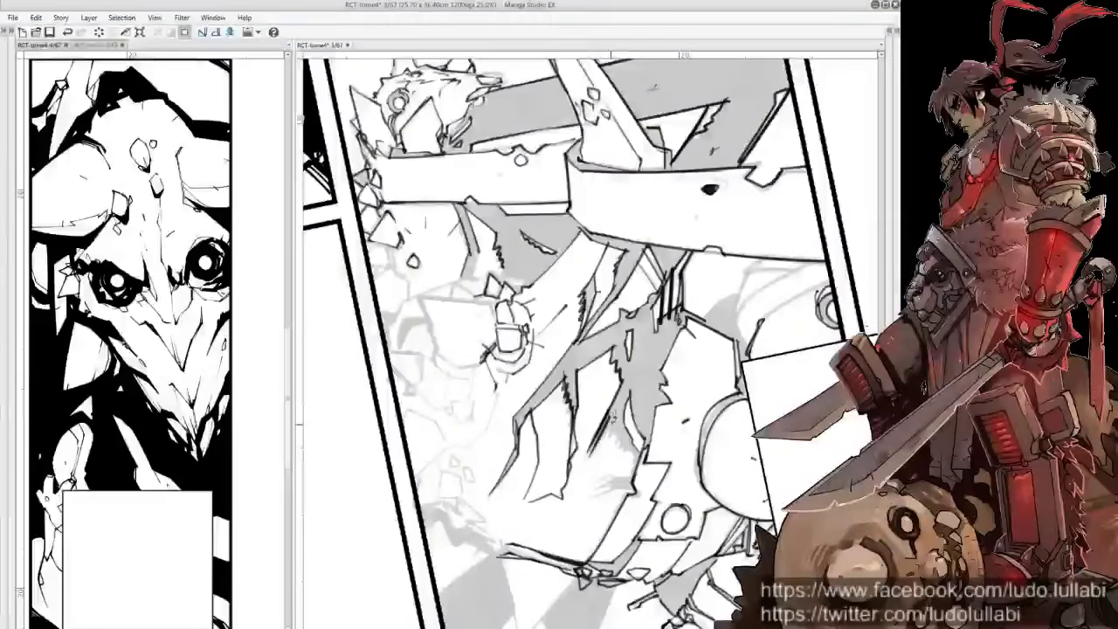
mouse_move(617, 413)
left_mouse_down()
mouse_move(586, 456)
mouse_move(608, 420)
mouse_move(609, 449)
mouse_move(631, 480)
left_mouse_up()
key("ctrl+z")
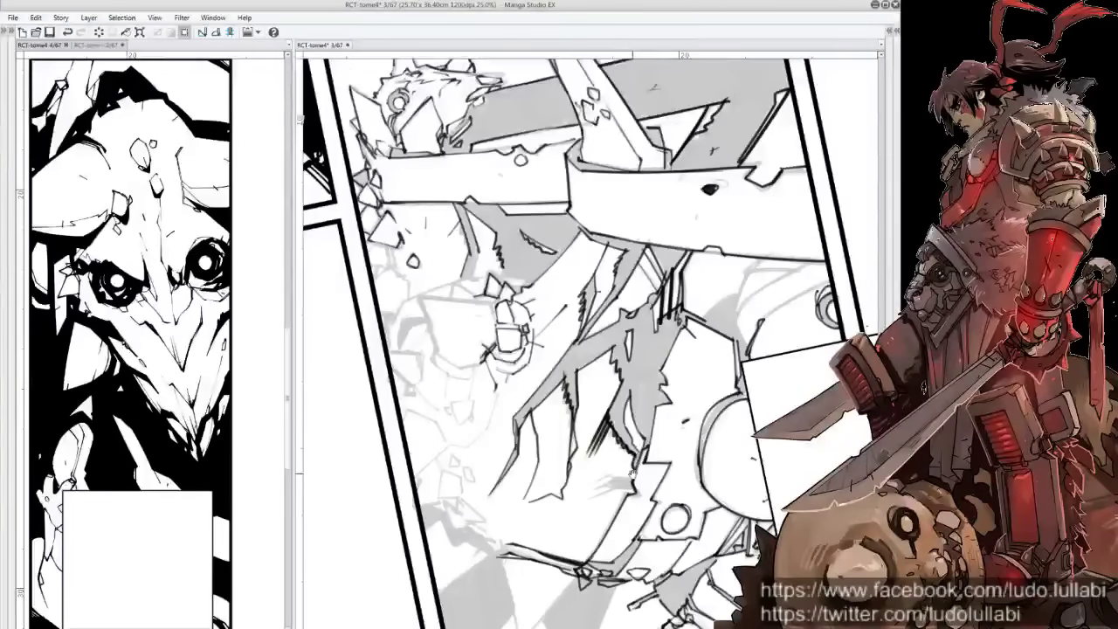
Ink more lines over the grey sketch of the creature's body
scroll(631, 473, "down", 1)
mouse_move(461, 455)
left_mouse_down()
mouse_move(534, 454)
mouse_move(607, 371)
left_mouse_up()
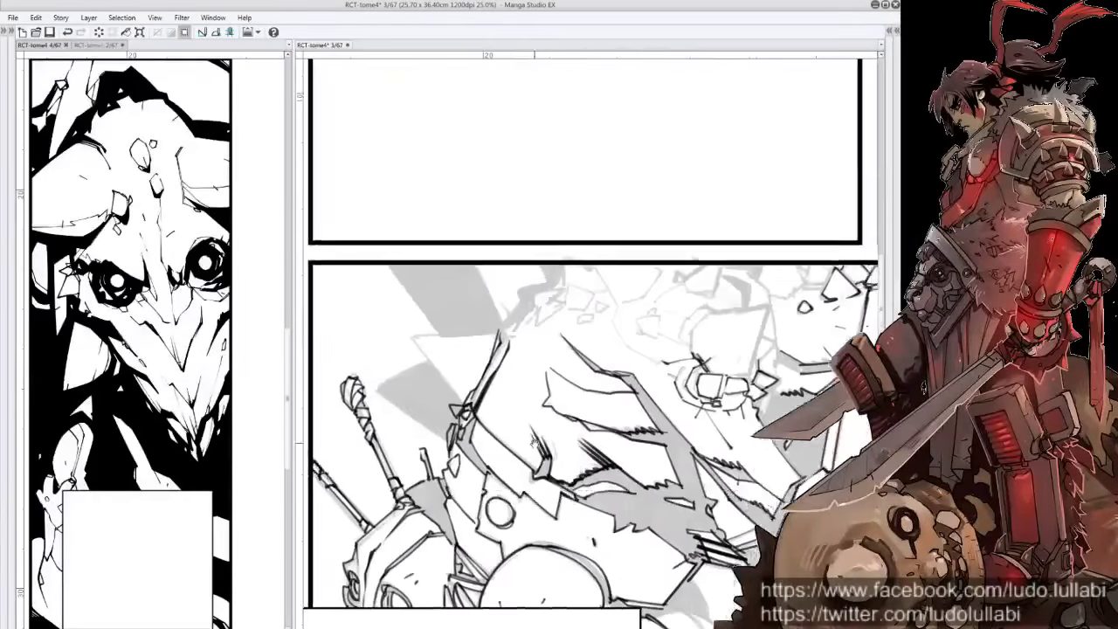
left_click_drag(603, 404, 552, 319)
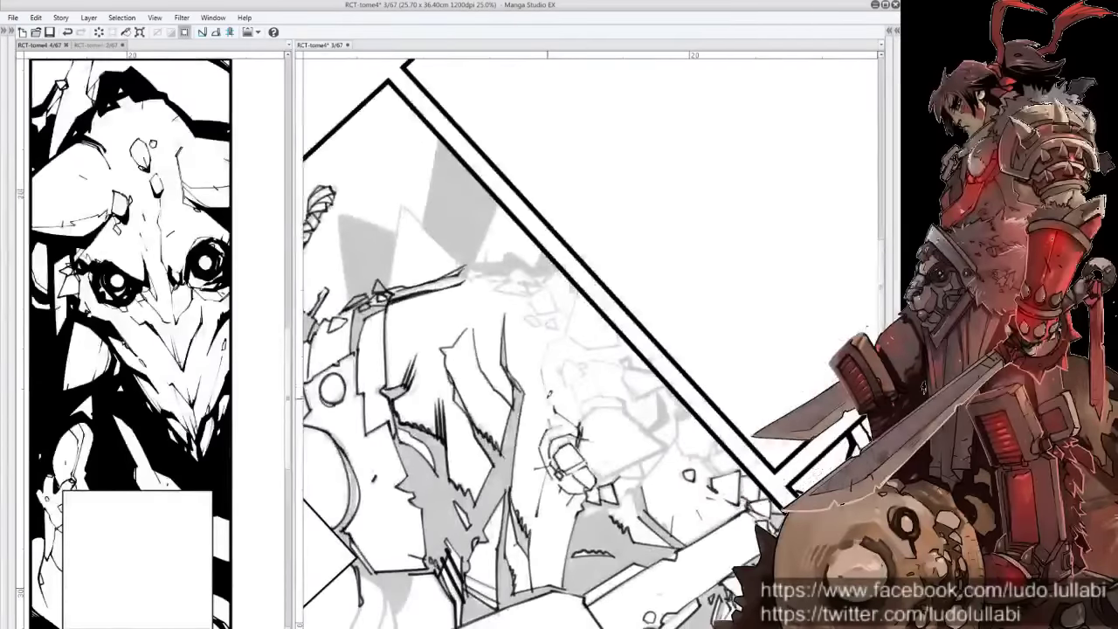
mouse_move(545, 367)
left_mouse_down()
mouse_move(549, 393)
mouse_move(552, 331)
mouse_move(576, 307)
mouse_move(563, 336)
mouse_move(559, 262)
left_mouse_up()
left_click_drag(607, 345, 595, 391)
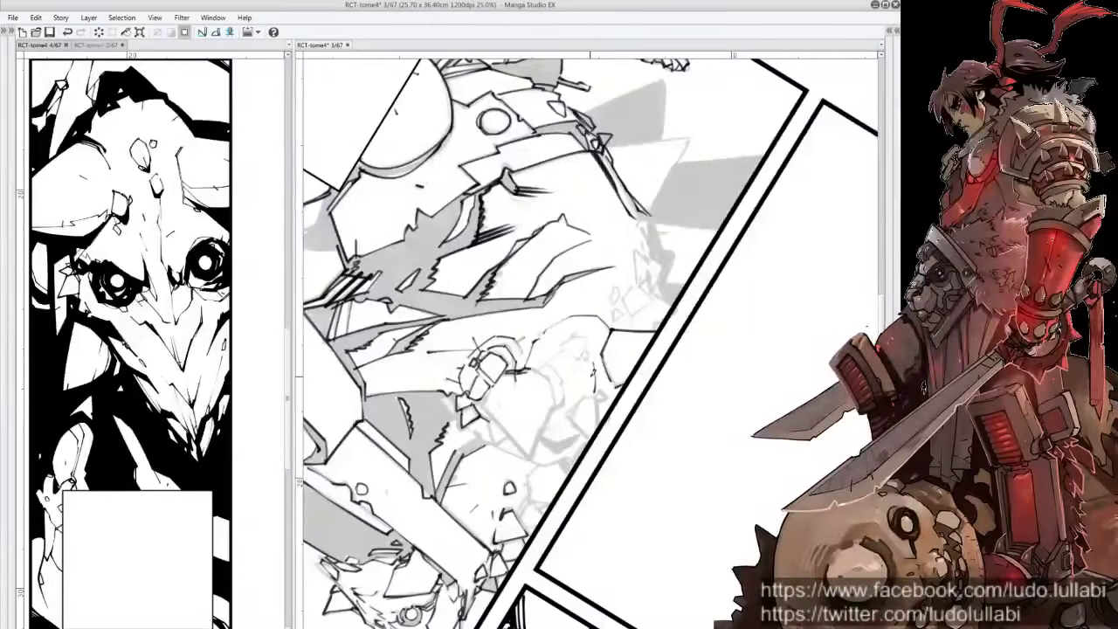
mouse_move(542, 362)
left_mouse_down()
mouse_move(735, 250)
mouse_move(746, 332)
mouse_move(746, 301)
mouse_move(737, 385)
left_mouse_up()
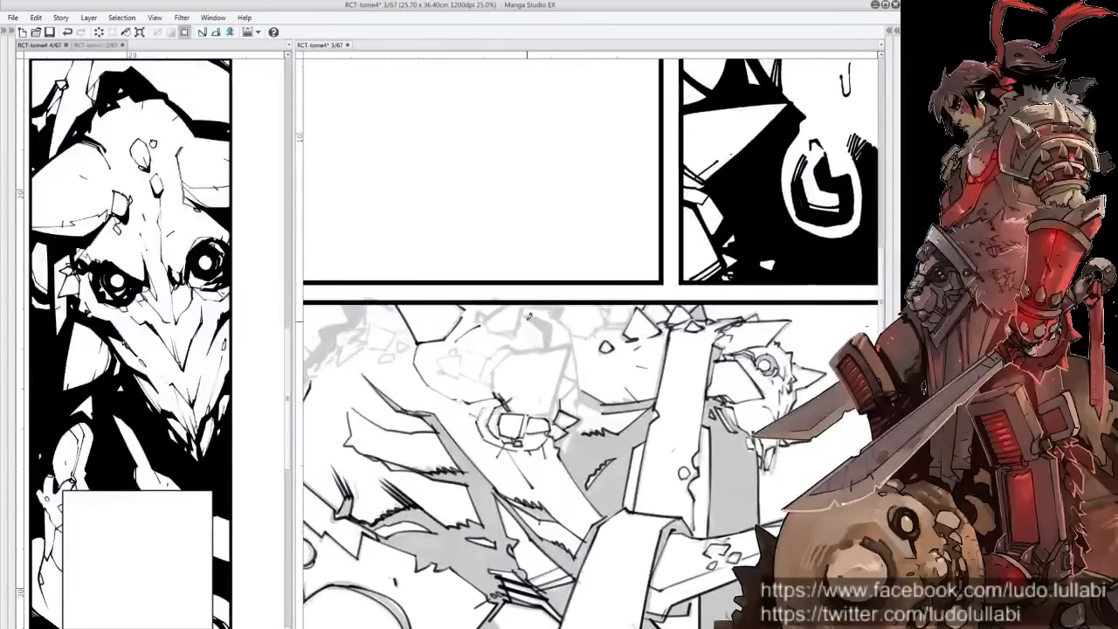
Ink a thick diagonal stroke in the lower panel, then level the page on the empty-box panel
left_click_drag(524, 306, 549, 348)
left_click_drag(524, 308, 550, 342)
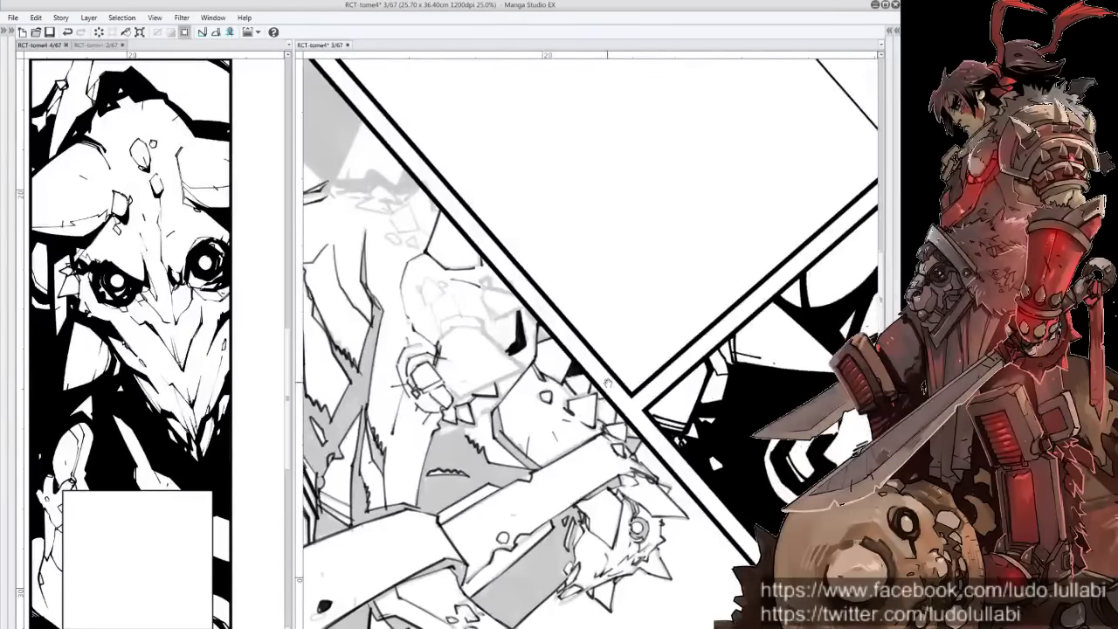
left_click_drag(614, 372, 581, 375)
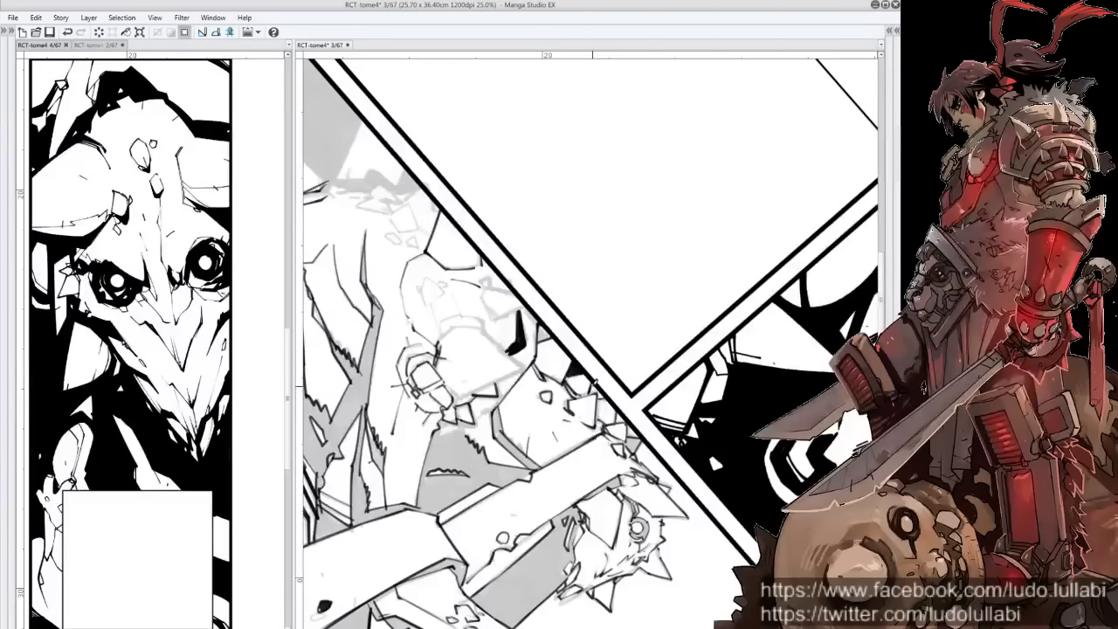
left_click_drag(708, 449, 761, 427)
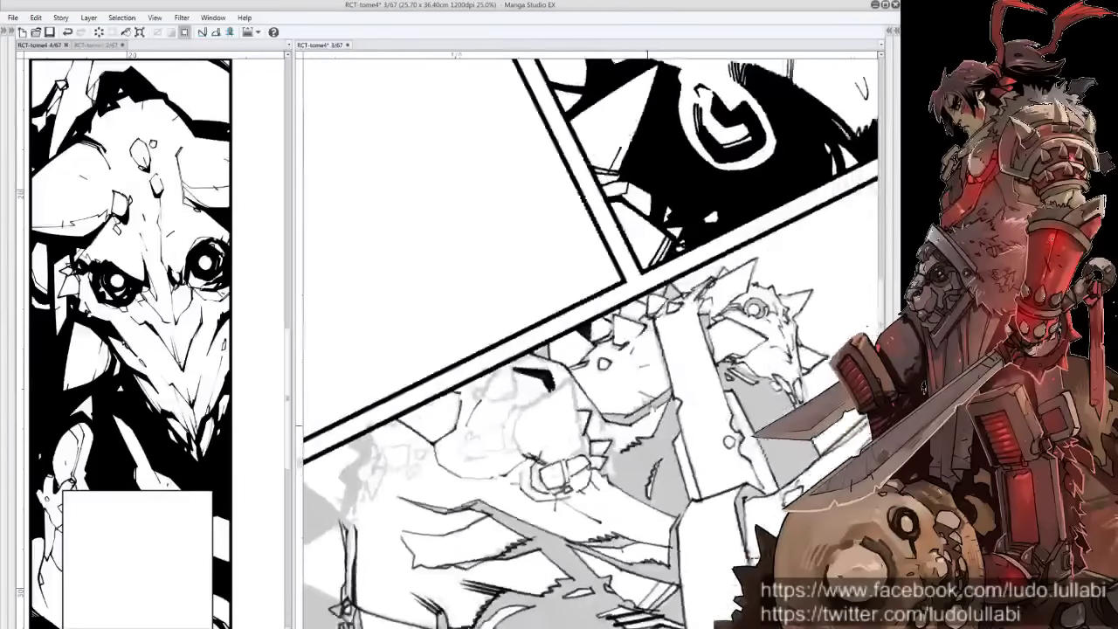
left_click_drag(522, 504, 734, 437)
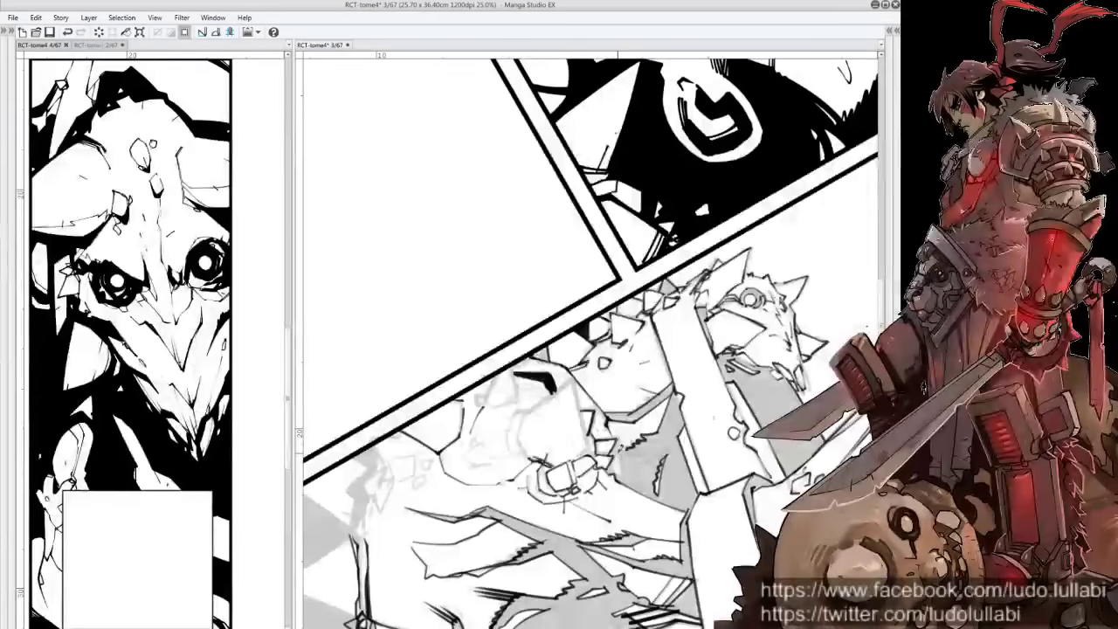
left_click_drag(624, 445, 523, 396)
left_click_drag(724, 344, 625, 391)
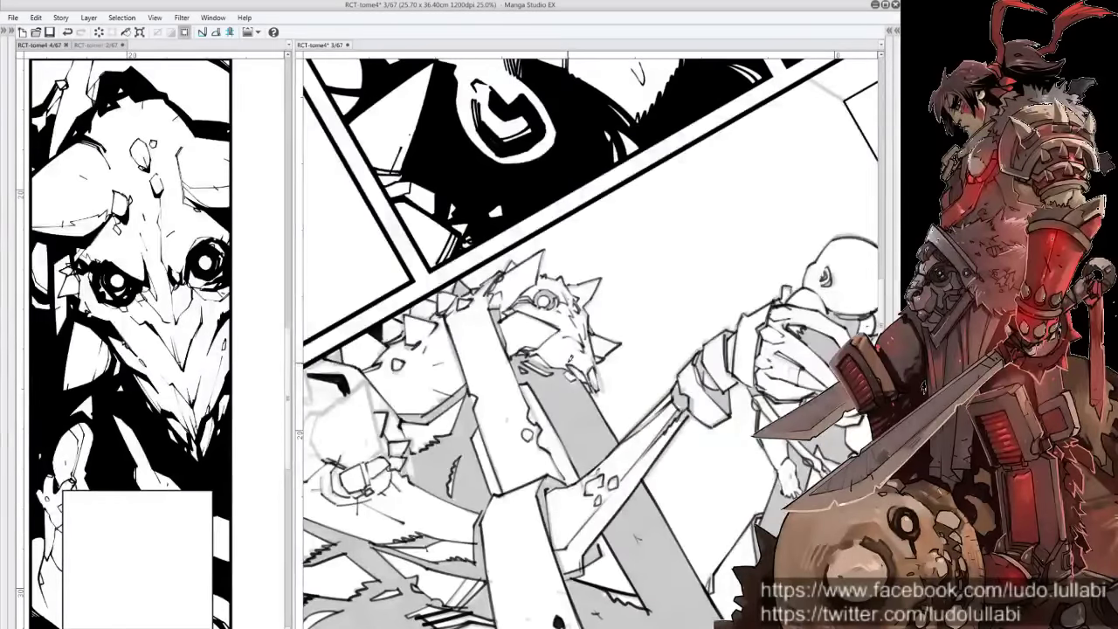
left_click_drag(666, 299, 663, 262)
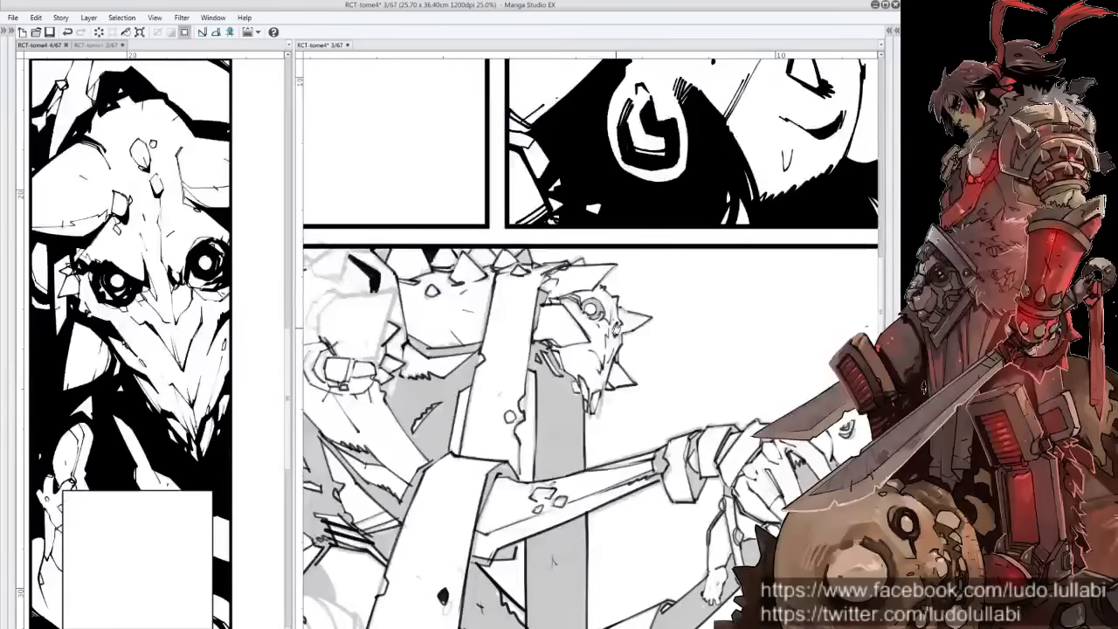
mouse_move(616, 324)
left_mouse_down()
mouse_move(646, 360)
mouse_move(577, 327)
left_mouse_up()
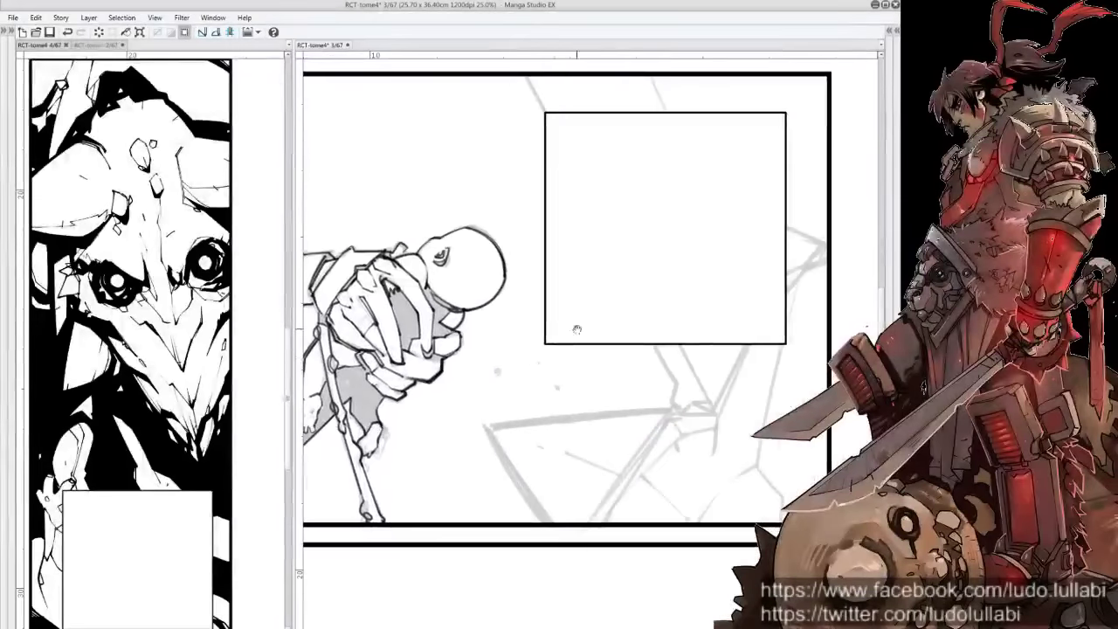
Ink lines off the empty box's right edge, below it, and along the gutter
left_click_drag(701, 239, 602, 258)
left_click_drag(688, 297, 727, 267)
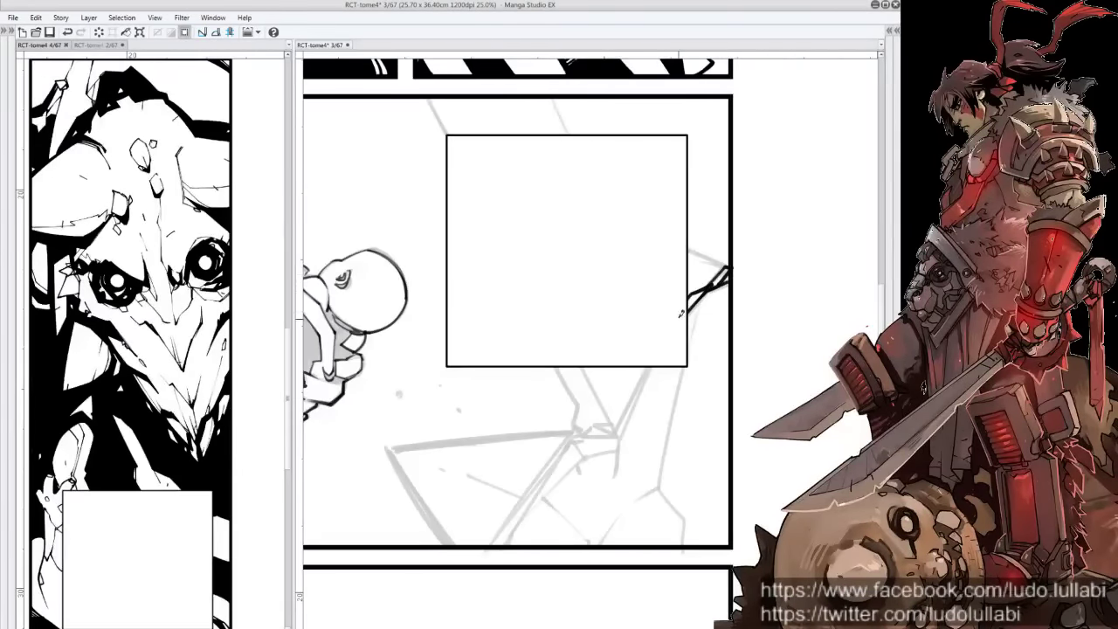
left_click_drag(648, 367, 616, 442)
left_click_drag(623, 338, 659, 445)
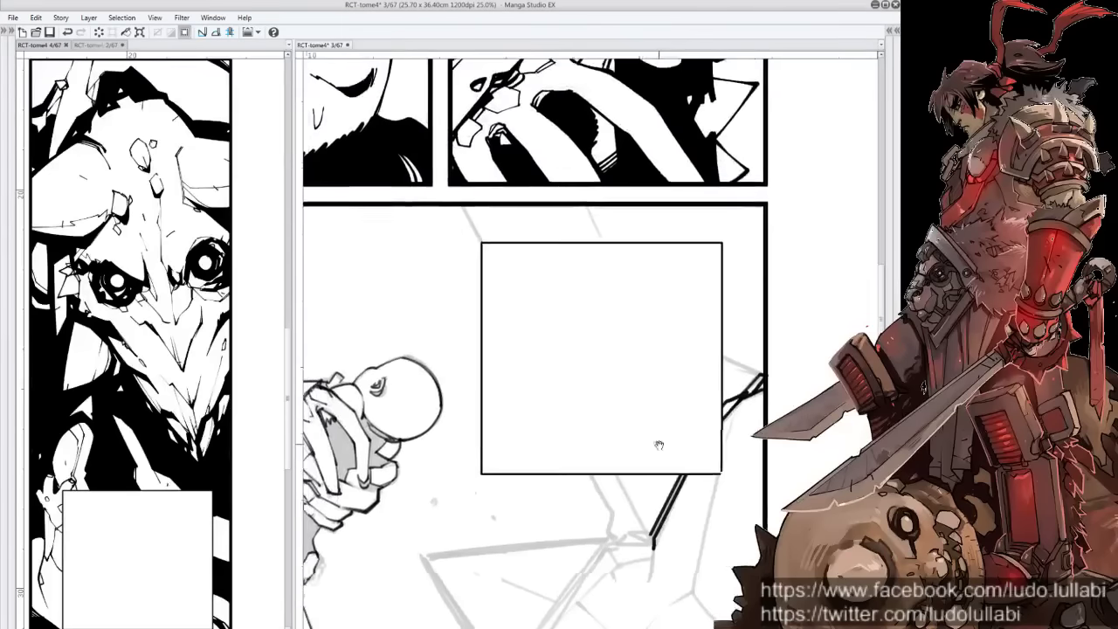
left_click_drag(624, 232, 684, 254)
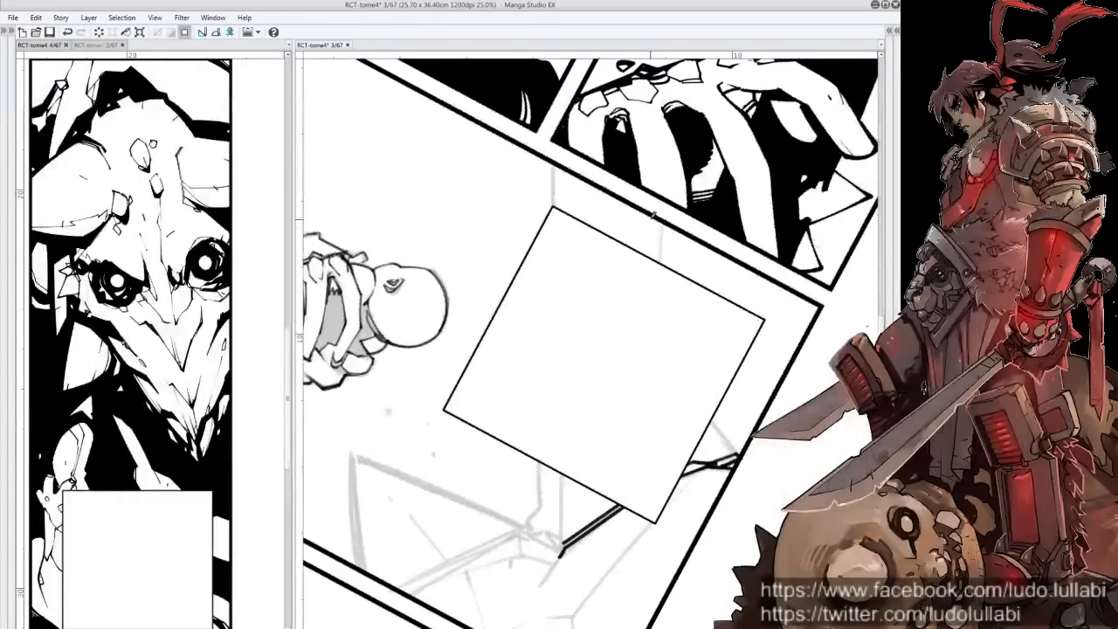
left_click_drag(652, 218, 661, 263)
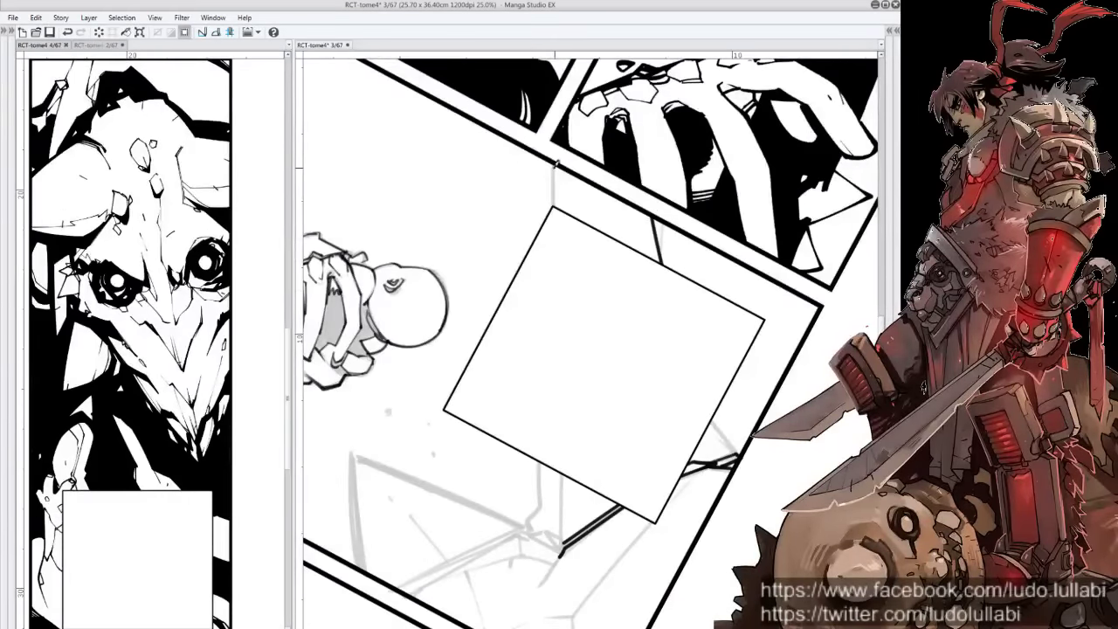
left_click_drag(556, 163, 554, 208)
scroll(576, 277, "down", 2)
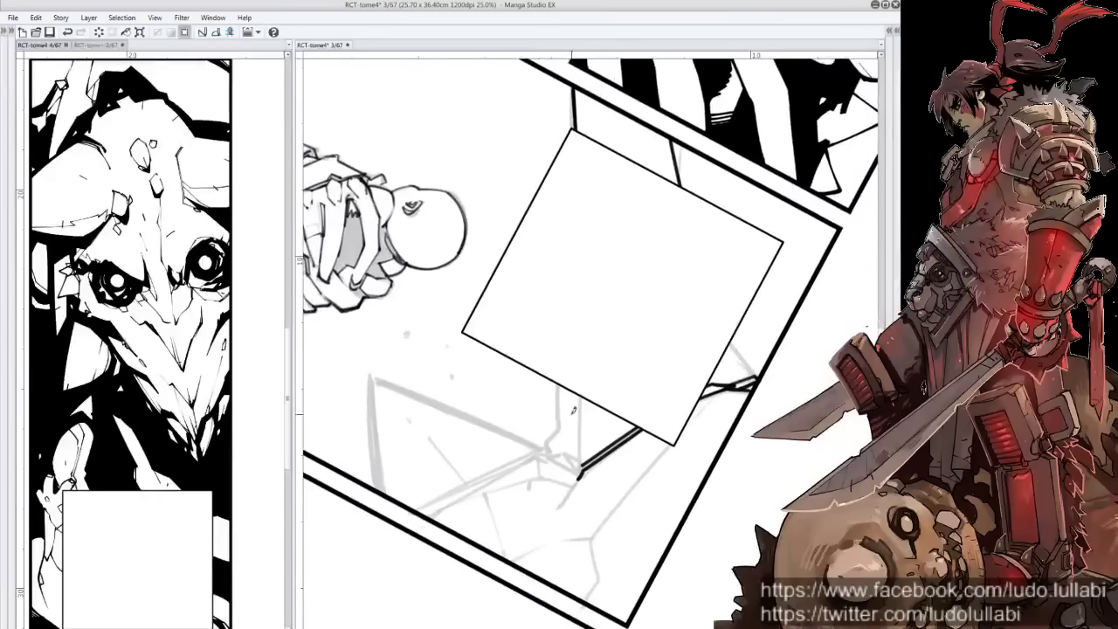
Ink a hooked stroke below the box and the lines meeting at its junction
left_click_drag(551, 369, 584, 444)
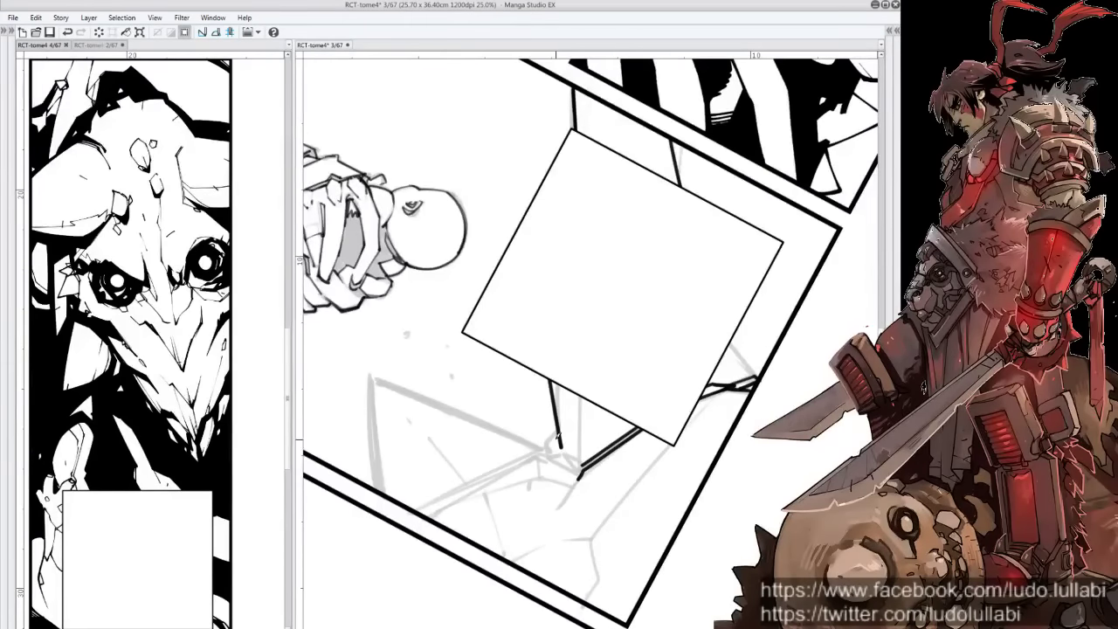
mouse_move(653, 422)
left_mouse_down()
mouse_move(694, 288)
mouse_move(650, 375)
left_mouse_up()
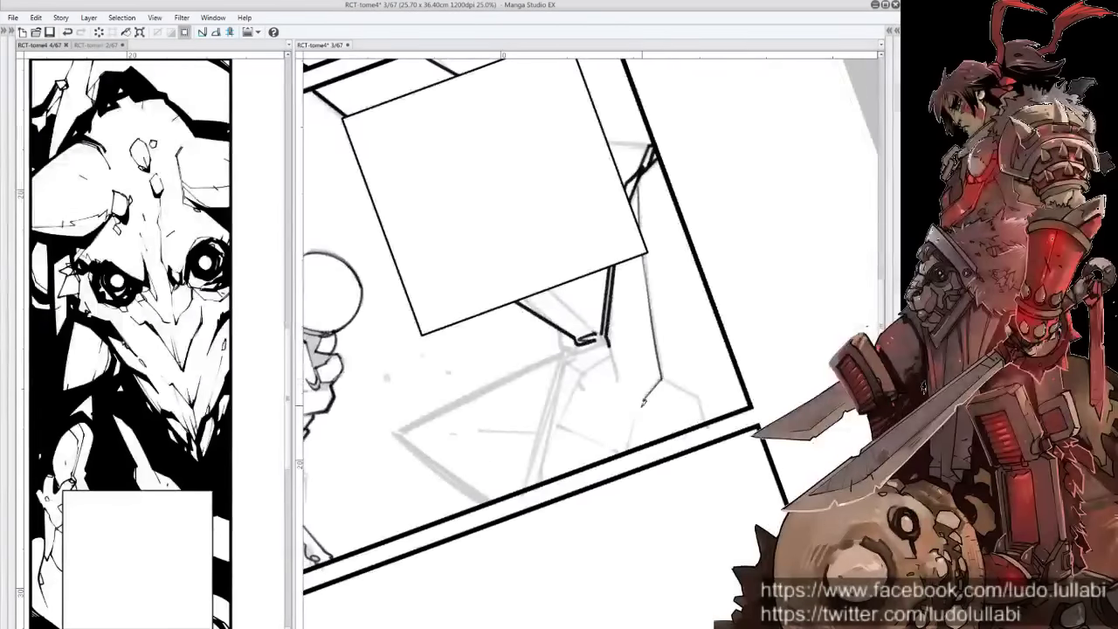
left_click_drag(662, 376, 617, 331)
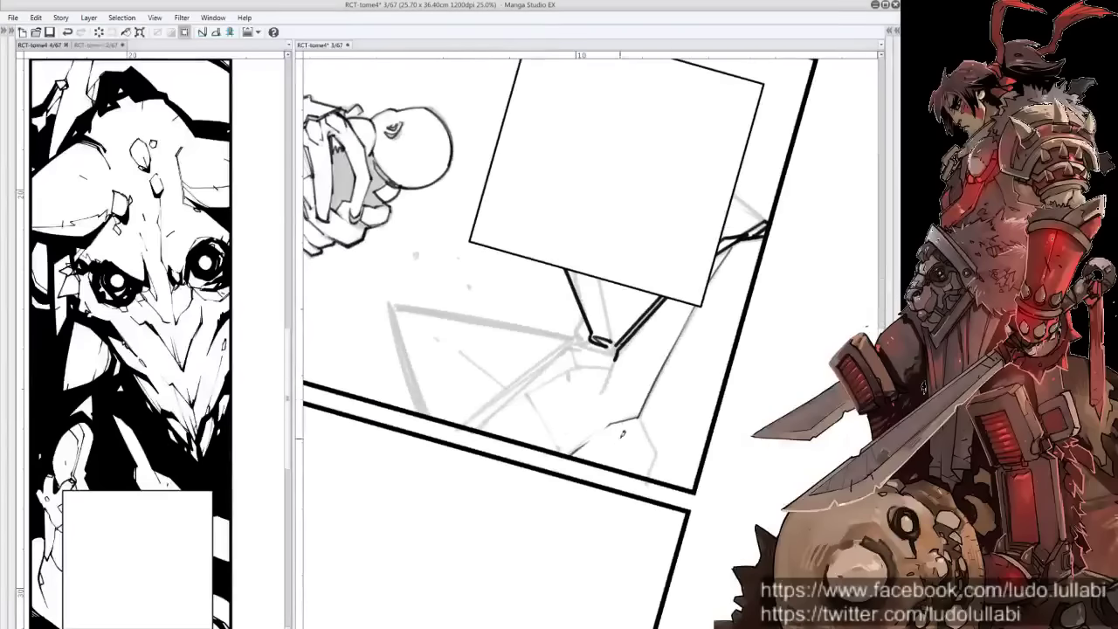
mouse_move(622, 432)
left_mouse_down()
mouse_move(642, 415)
mouse_move(591, 410)
mouse_move(579, 379)
mouse_move(549, 474)
left_mouse_up()
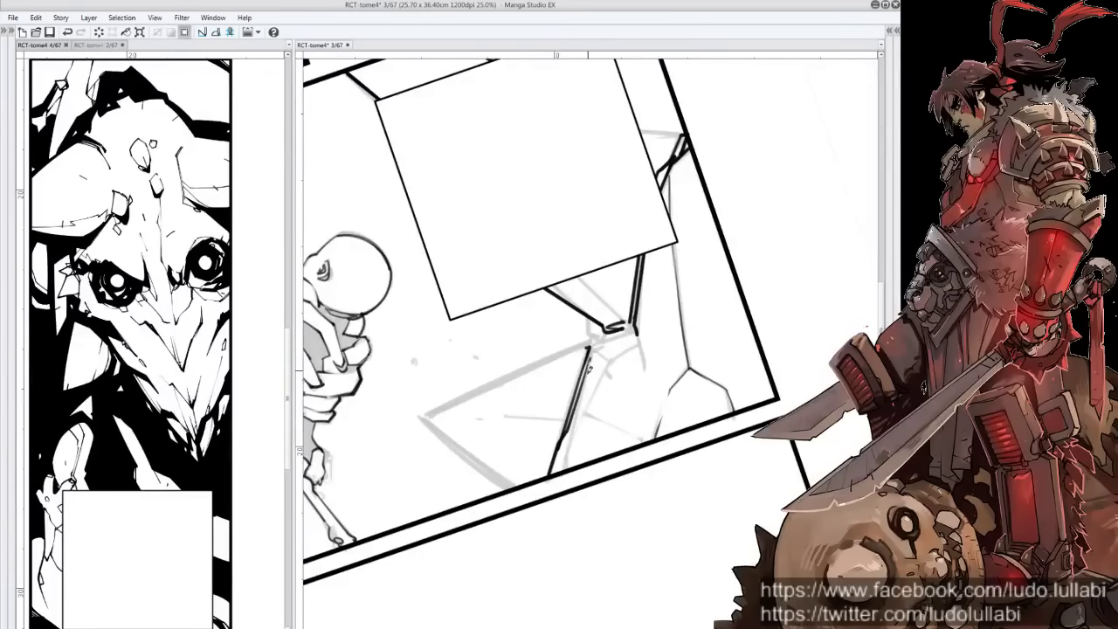
left_click_drag(592, 360, 569, 465)
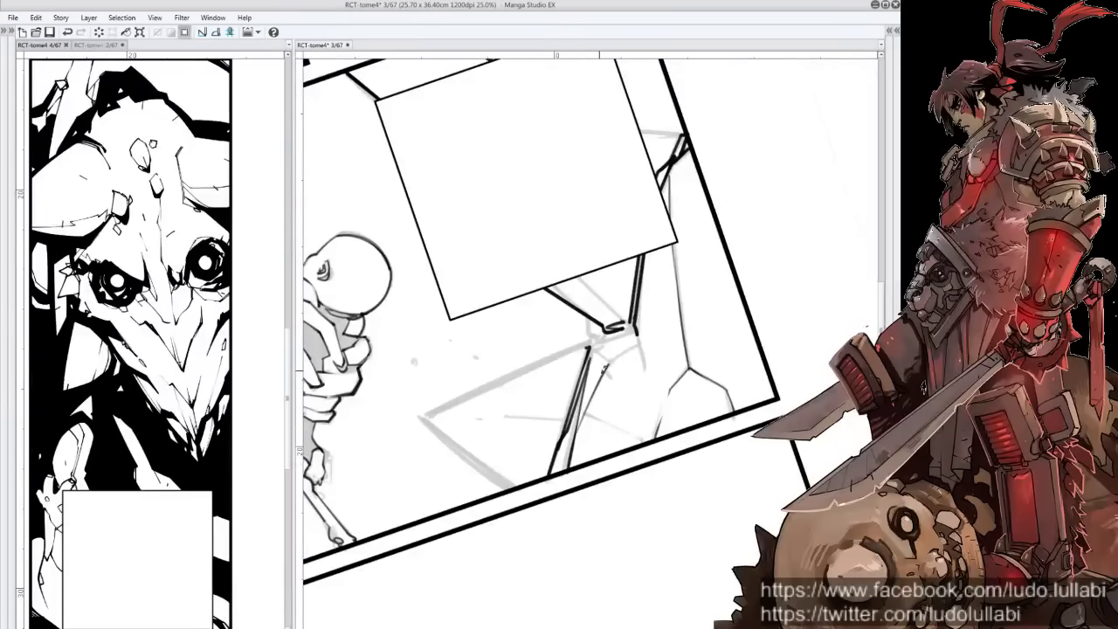
left_click_drag(604, 366, 638, 338)
left_click_drag(587, 407, 650, 442)
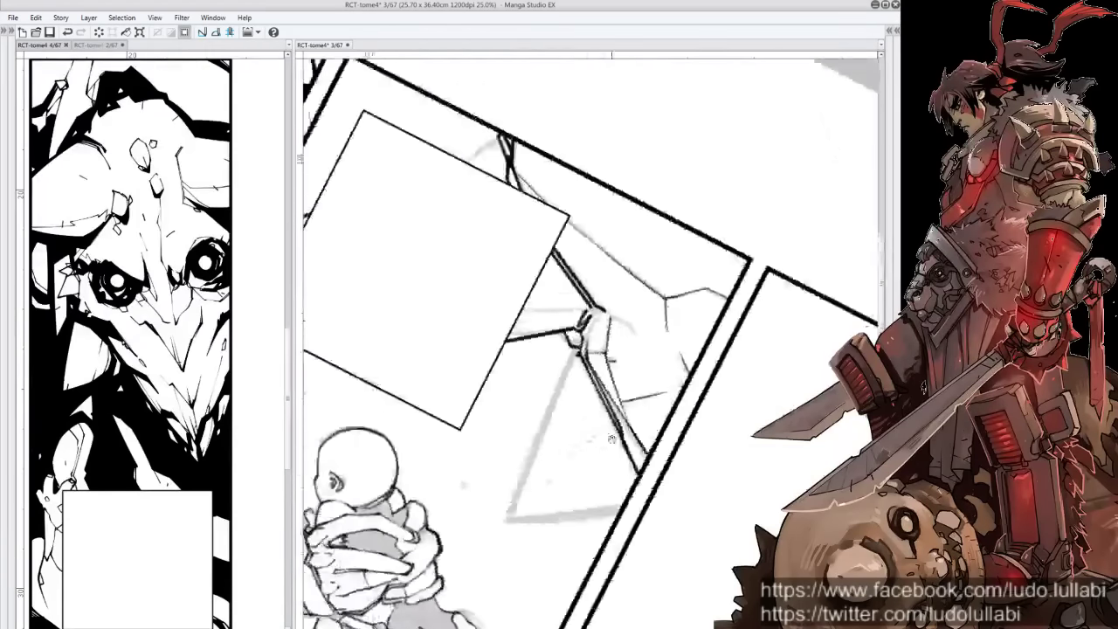
Ink two thick diagonal lines along the sketch below the box
left_click_drag(579, 325, 508, 495)
left_click_drag(546, 395, 611, 323)
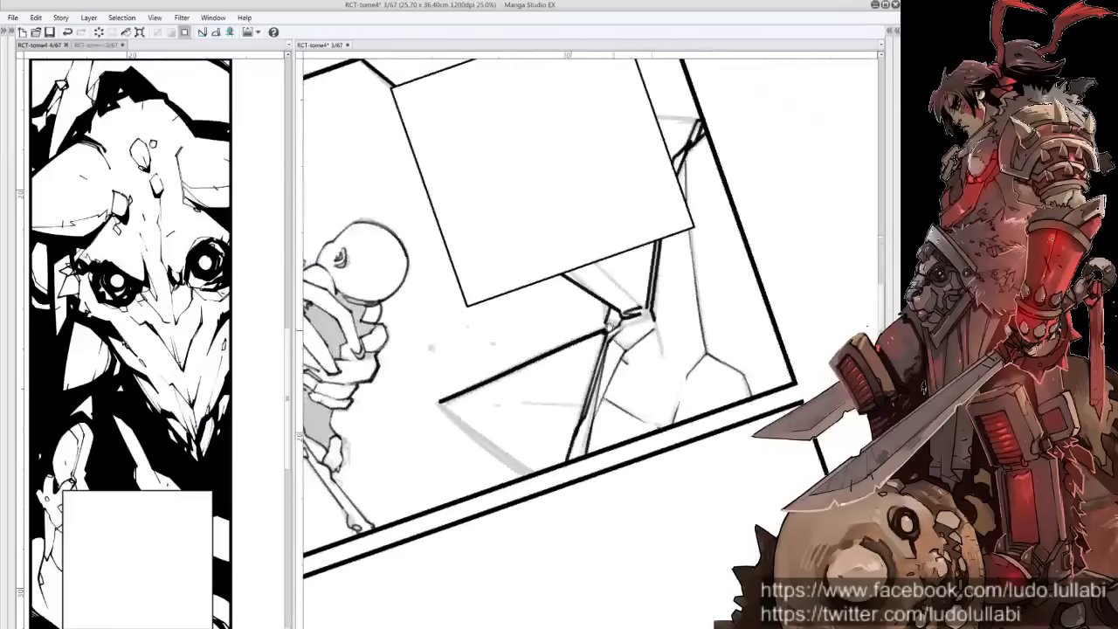
left_click_drag(440, 403, 530, 476)
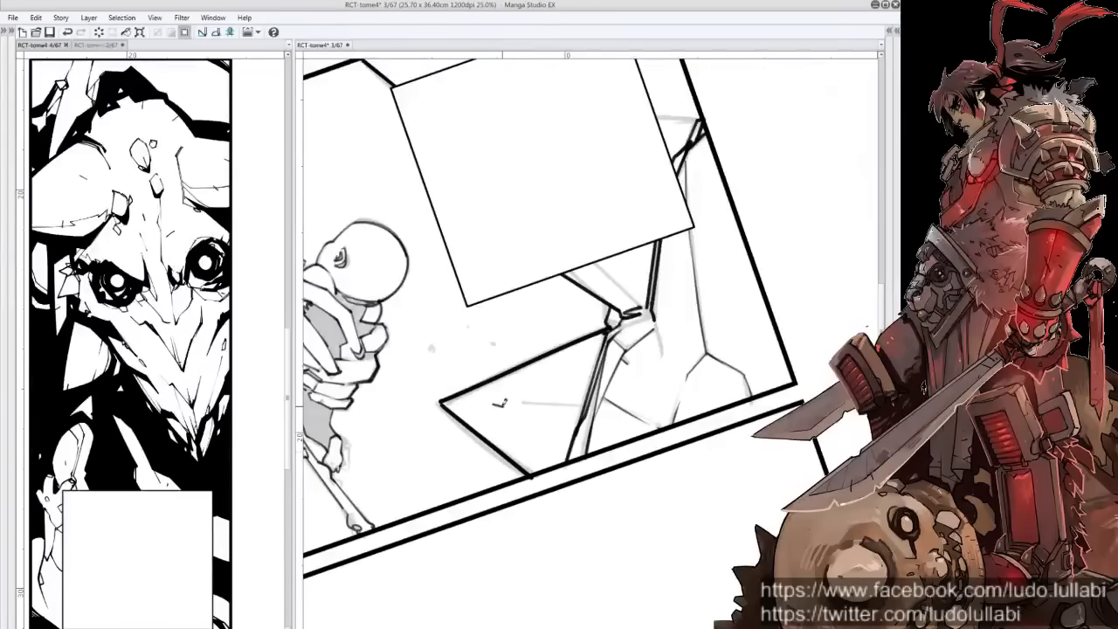
left_click_drag(500, 402, 552, 398)
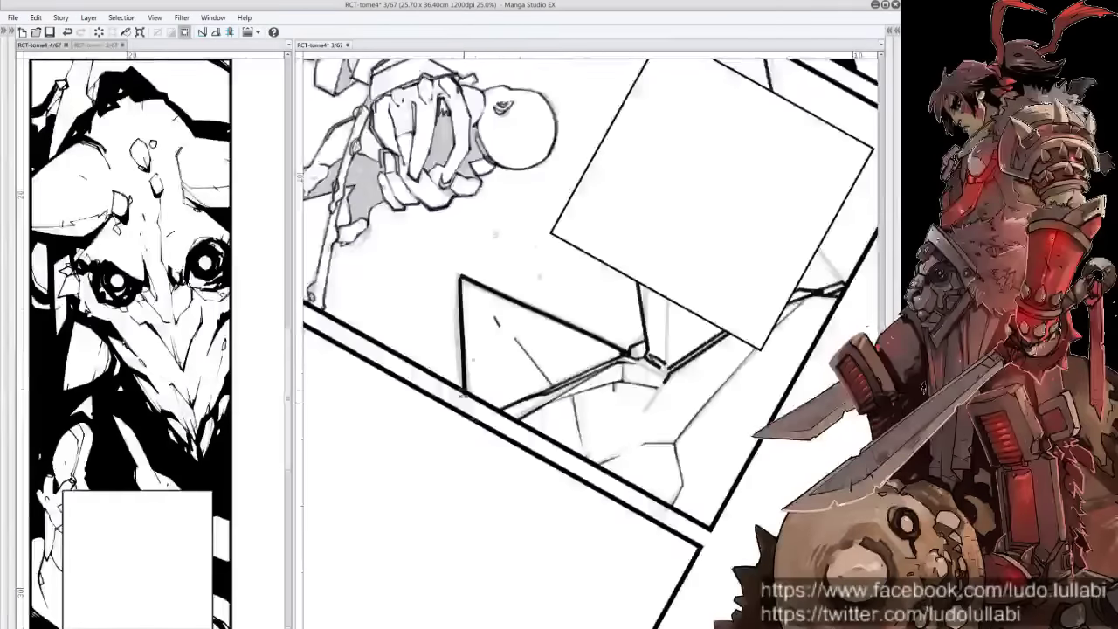
left_click_drag(494, 234, 586, 314)
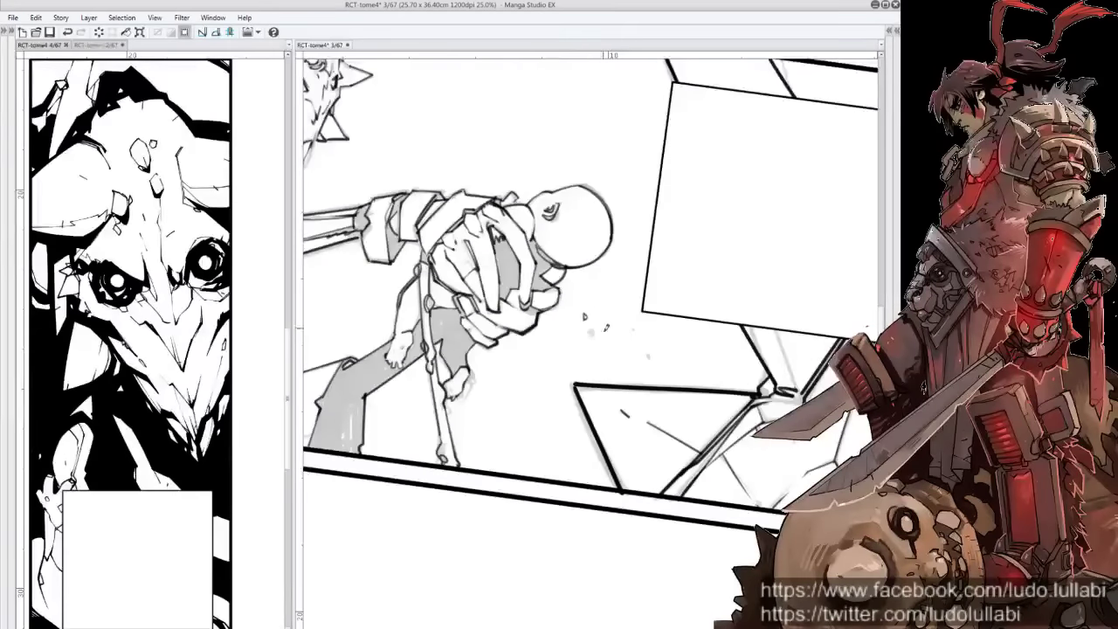
Hatch the figure's leg in the hand panel and save the page
left_click_drag(657, 309, 683, 414)
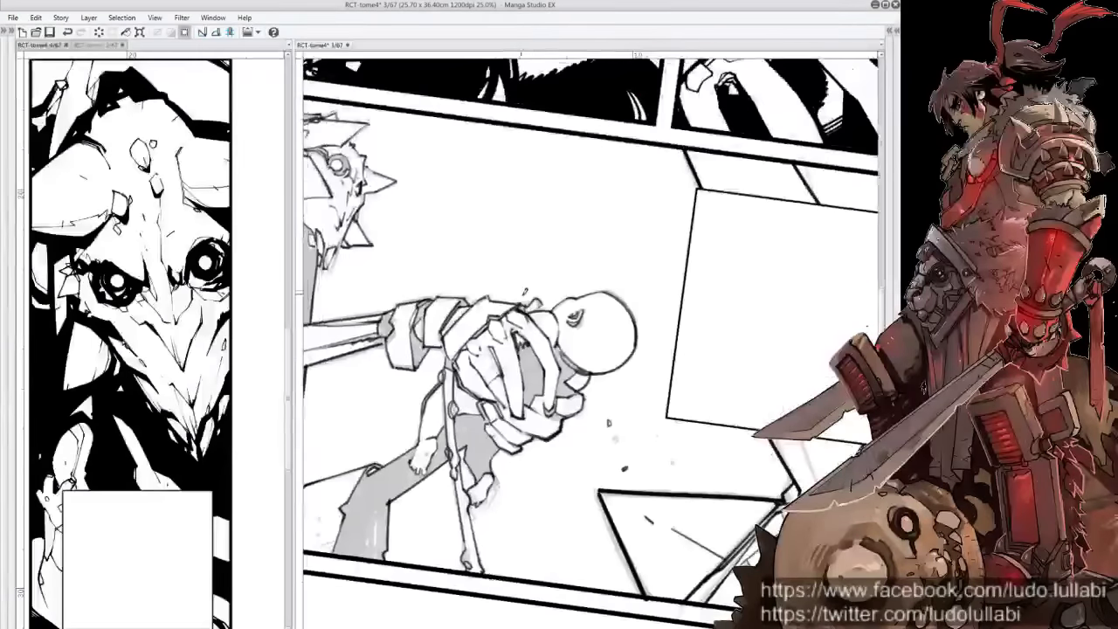
mouse_move(775, 434)
left_mouse_down()
mouse_move(662, 391)
mouse_move(619, 341)
left_mouse_up()
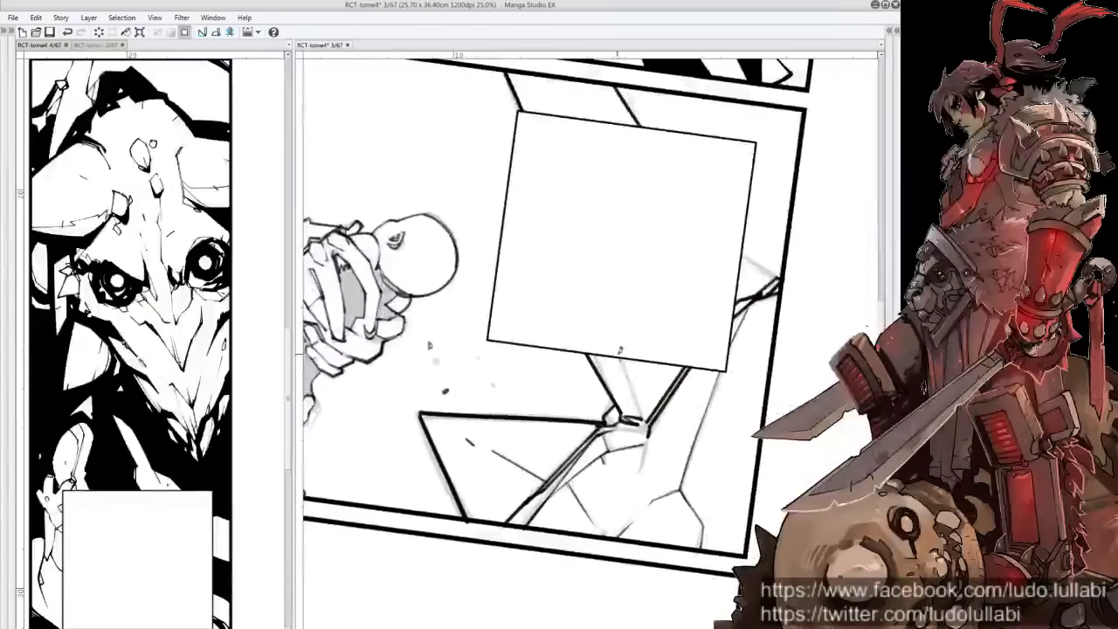
left_click_drag(644, 419, 690, 445)
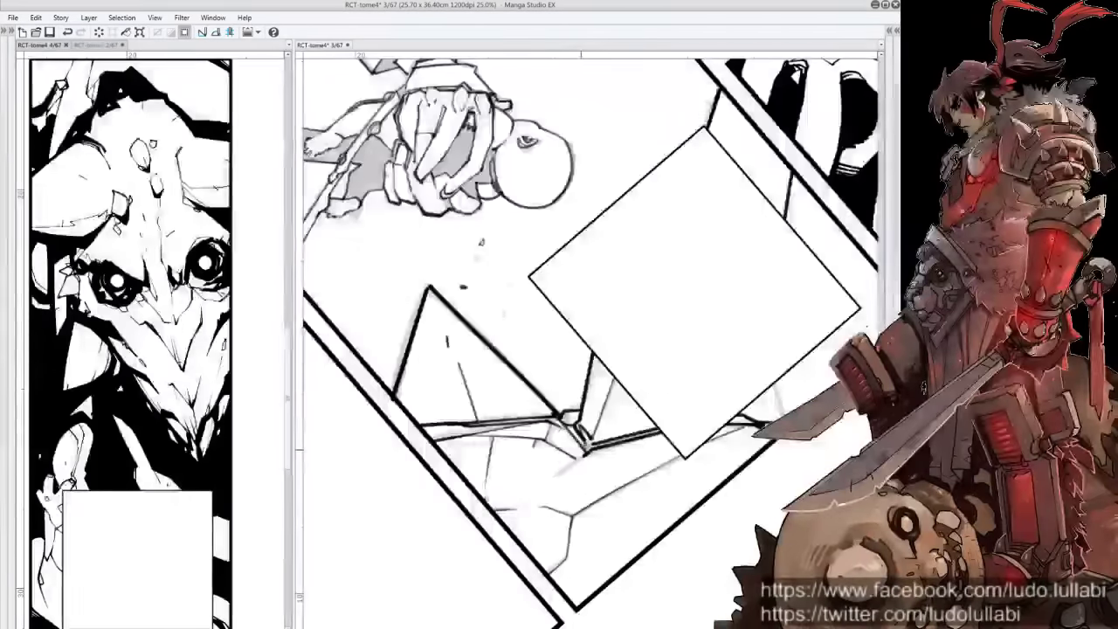
key("ctrl+at")
mouse_move(671, 365)
left_mouse_down()
mouse_move(598, 424)
mouse_move(671, 382)
mouse_move(596, 406)
left_mouse_up()
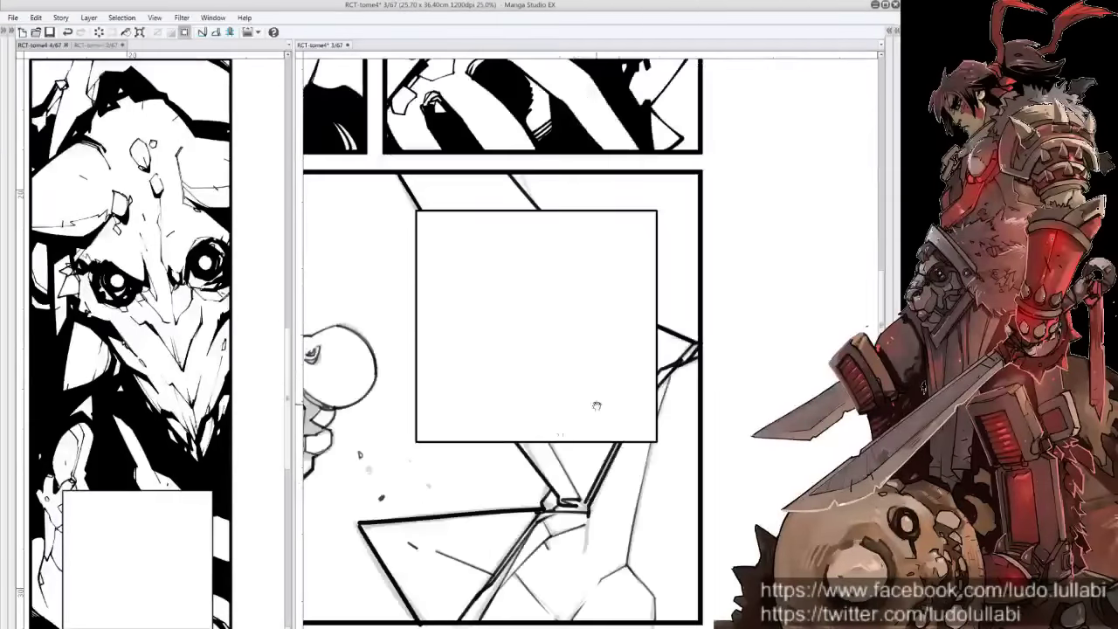
left_click_drag(508, 480, 649, 400)
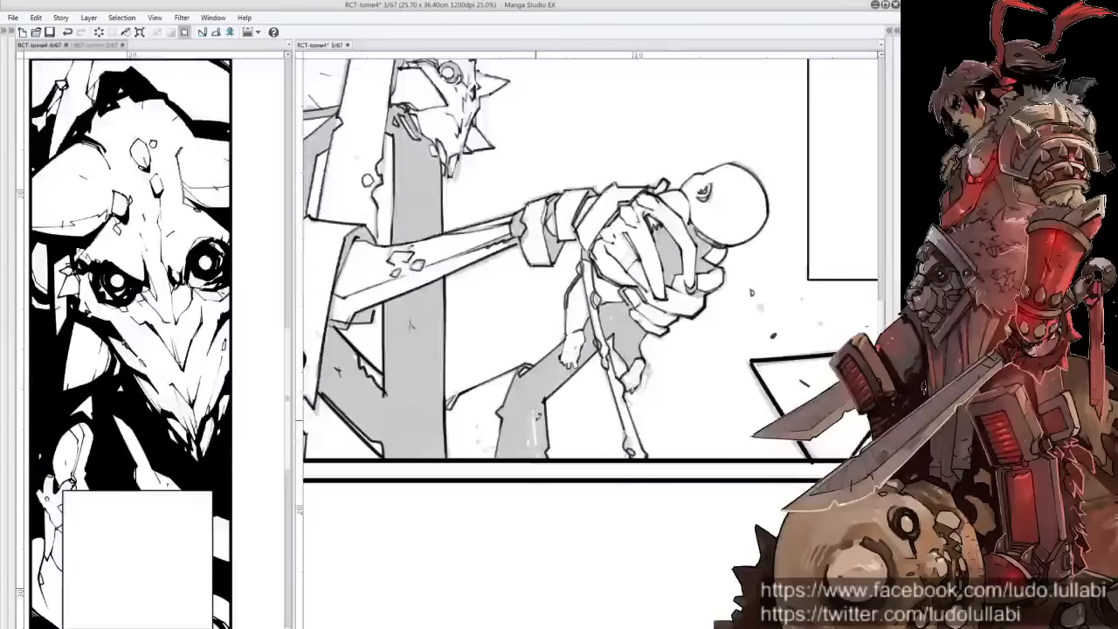
left_click_drag(536, 412, 531, 445)
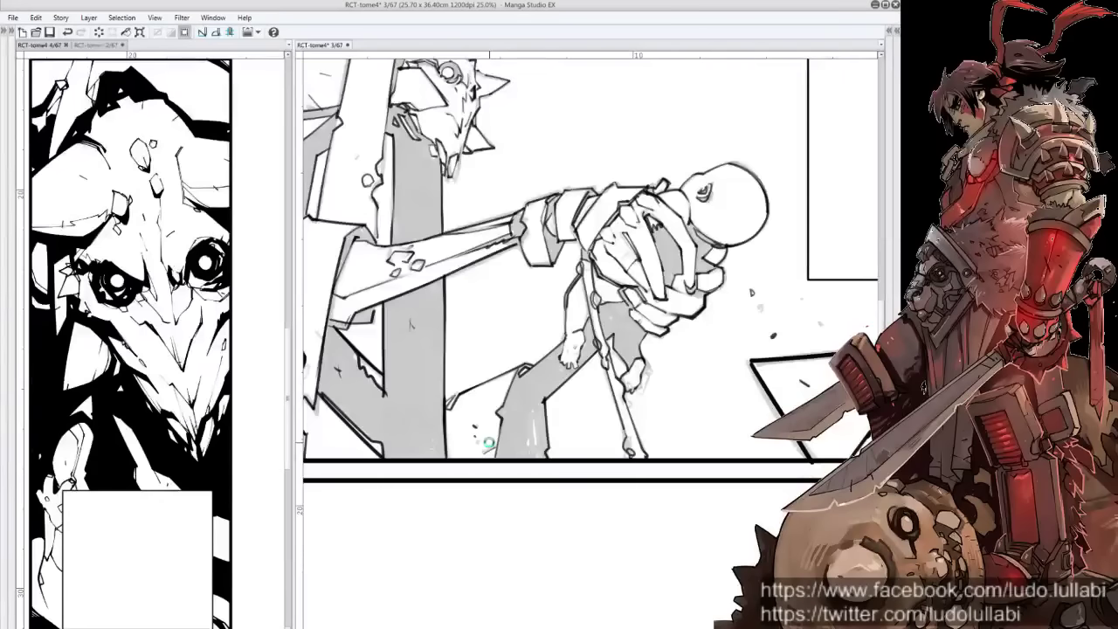
key("ctrl+s")
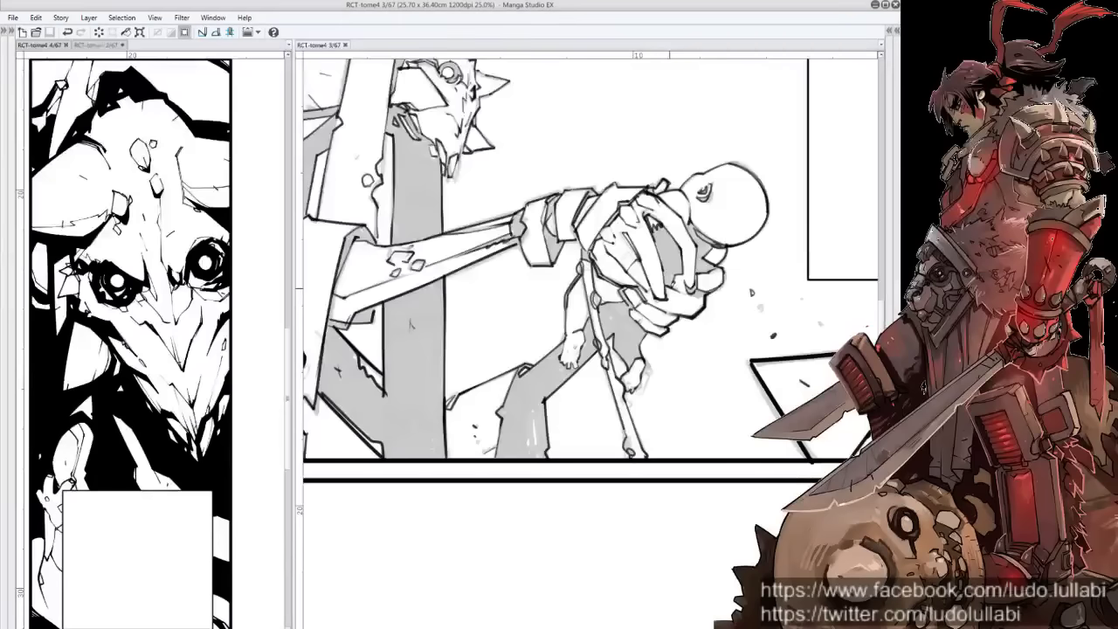
Tint the pencil layer light blue at 100% opacity and select the ink ludo pen
key("Tab")
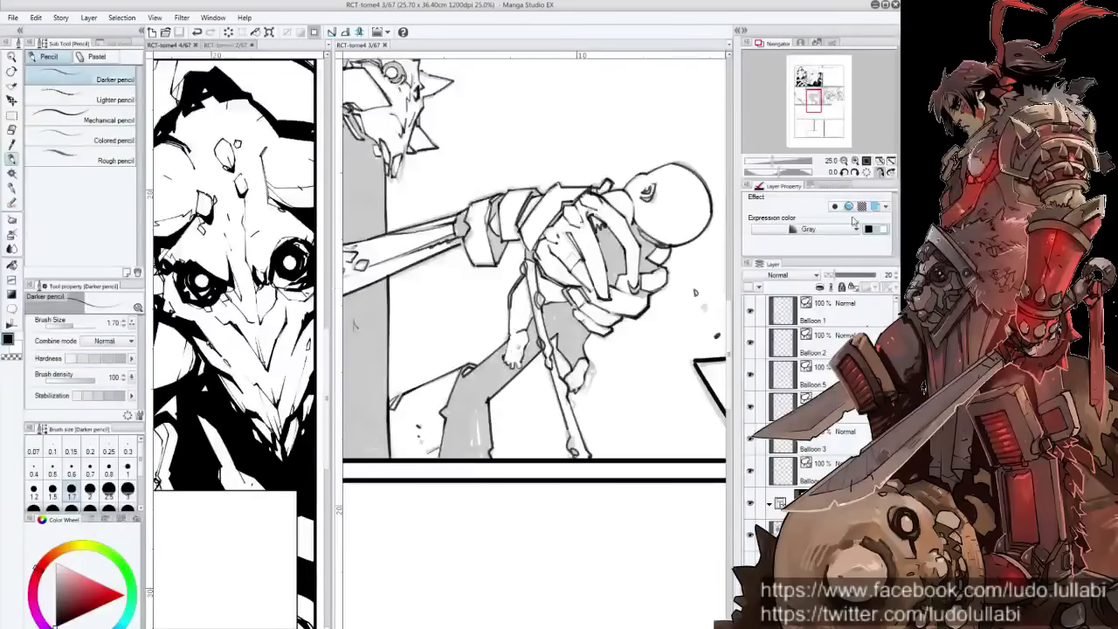
left_click(875, 206)
left_click_drag(829, 275, 878, 276)
left_click(13, 185)
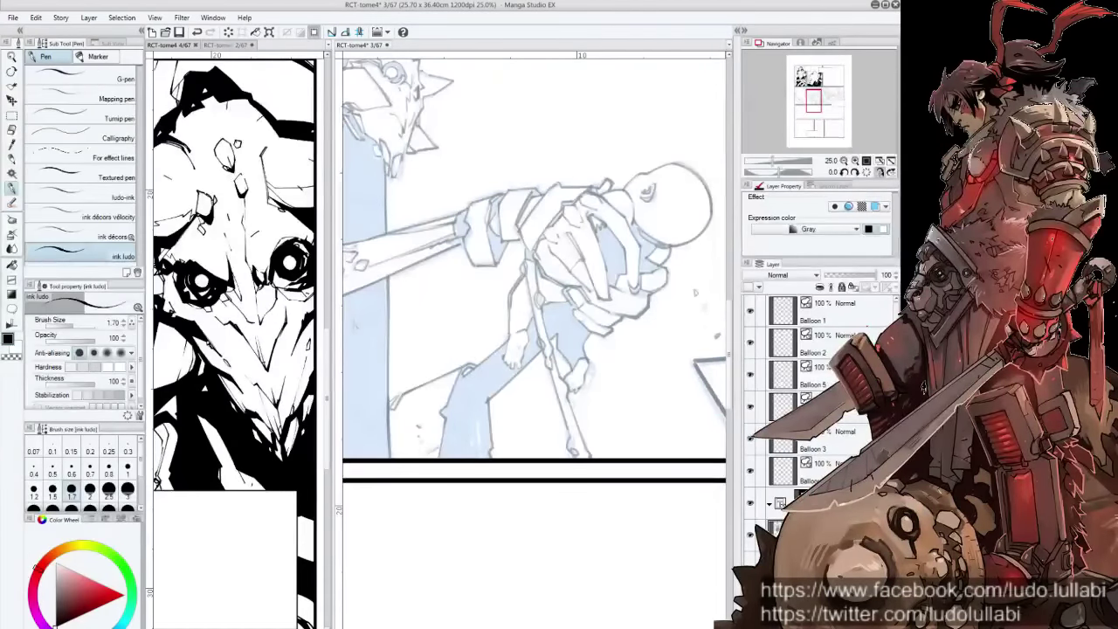
left_click_drag(490, 179, 587, 379)
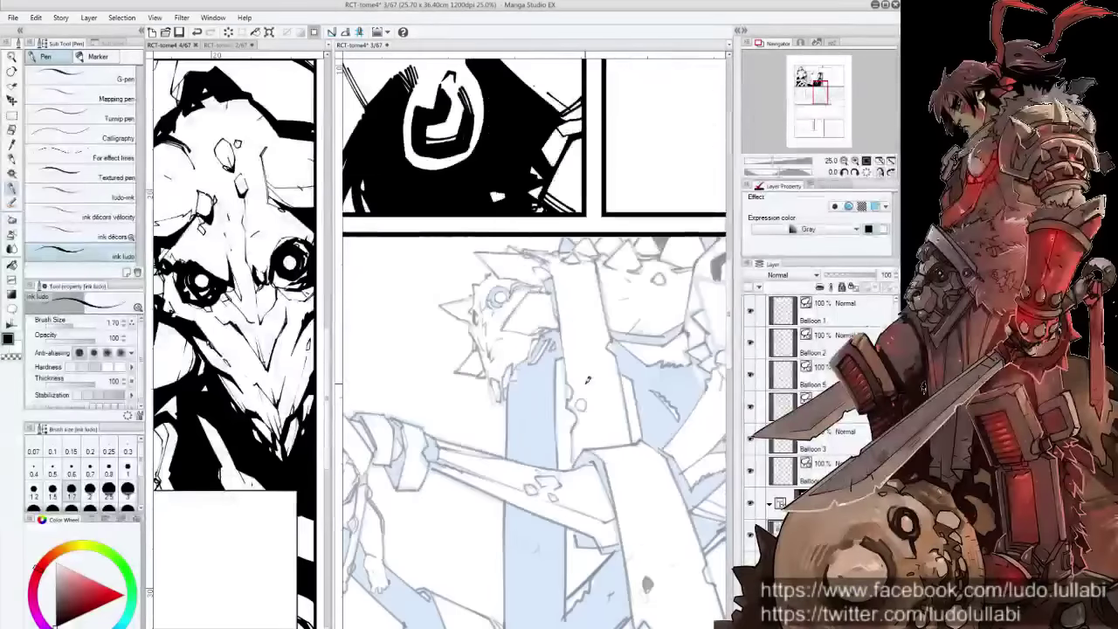
Ink the first loop stroke and a short mark on the spiked head
scroll(568, 389, "up", 1)
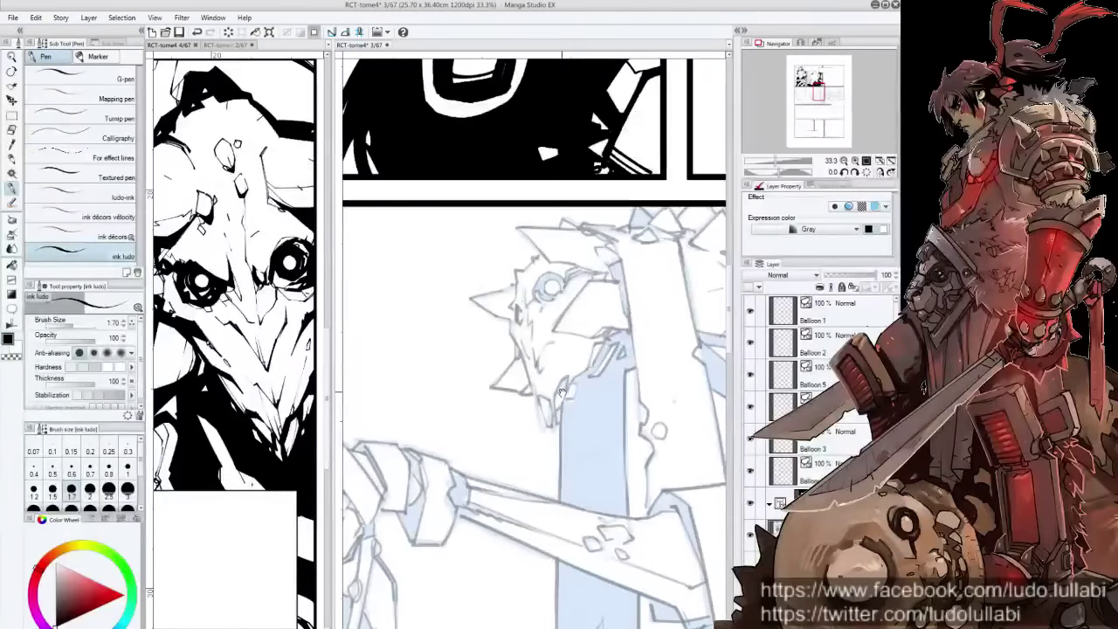
left_click_drag(568, 371, 550, 405)
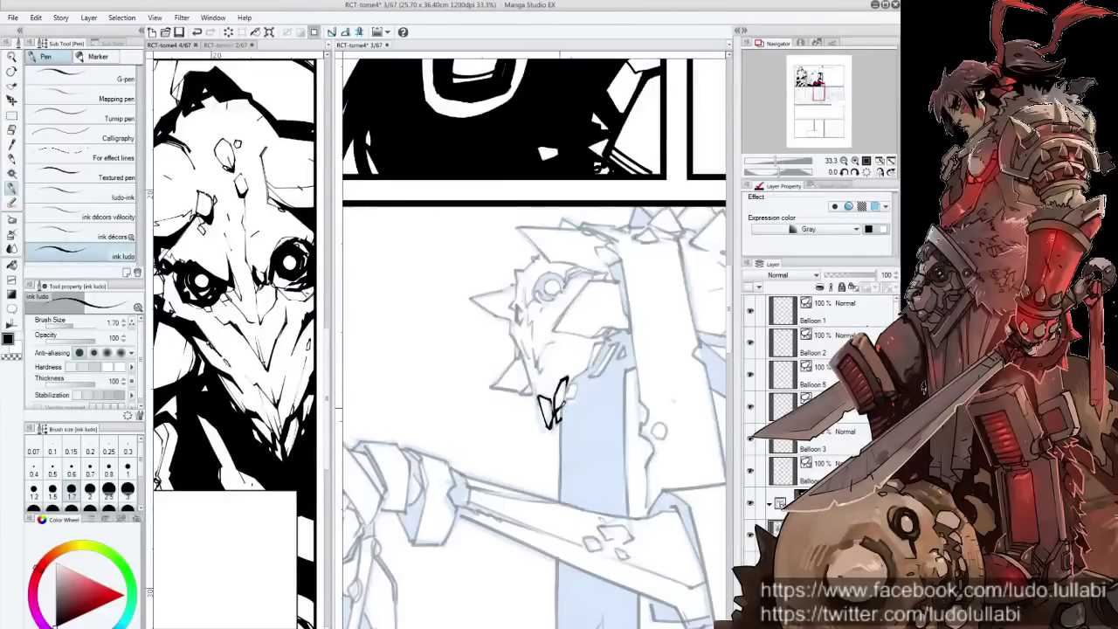
mouse_move(561, 399)
left_mouse_down()
mouse_move(566, 417)
mouse_move(585, 371)
left_mouse_up()
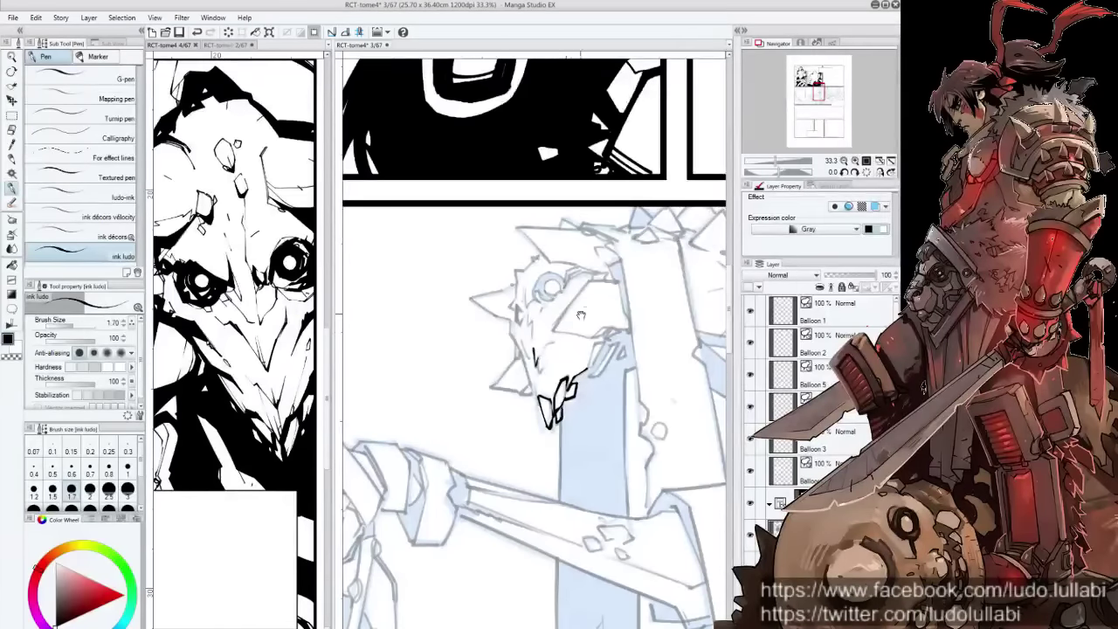
mouse_move(596, 326)
left_mouse_down()
mouse_move(609, 363)
mouse_move(550, 389)
left_mouse_up()
At pen size 1.5, ink the jaw marks, vertical lines, head diagonal and lower-right zigzags
left_click(55, 486)
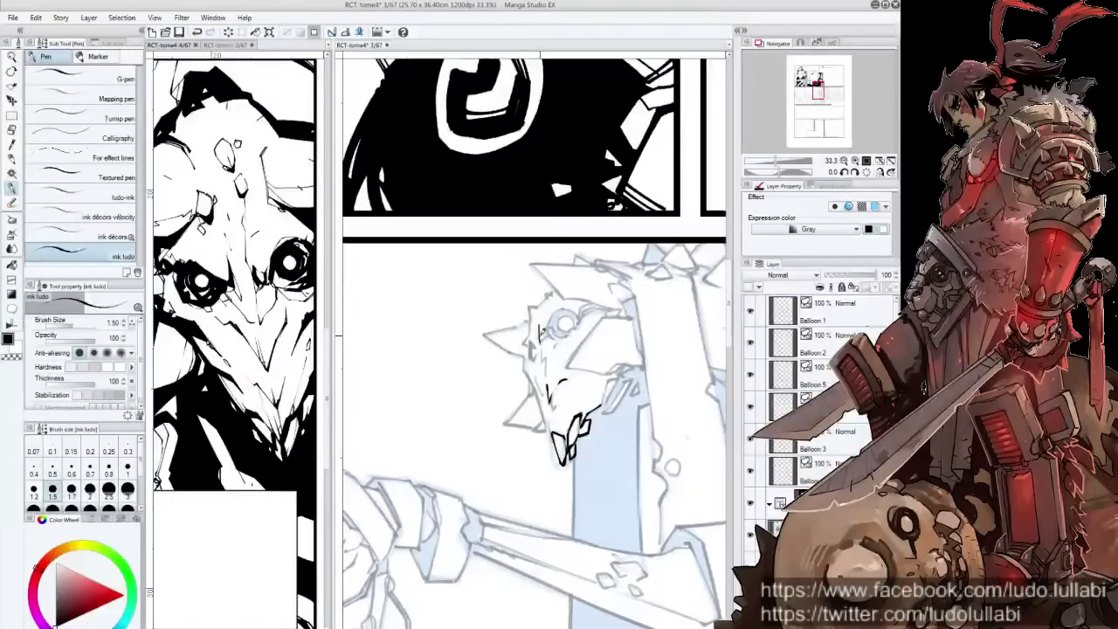
mouse_move(547, 328)
left_mouse_down()
mouse_move(555, 337)
mouse_move(601, 318)
left_mouse_up()
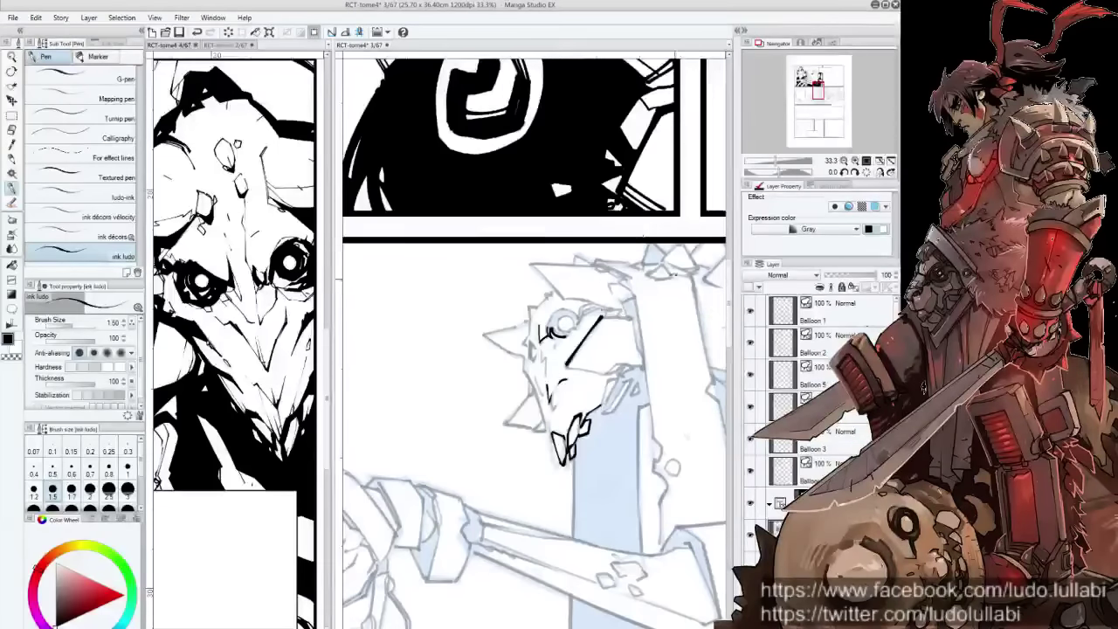
mouse_move(559, 367)
left_mouse_down()
mouse_move(524, 384)
mouse_move(527, 402)
left_mouse_up()
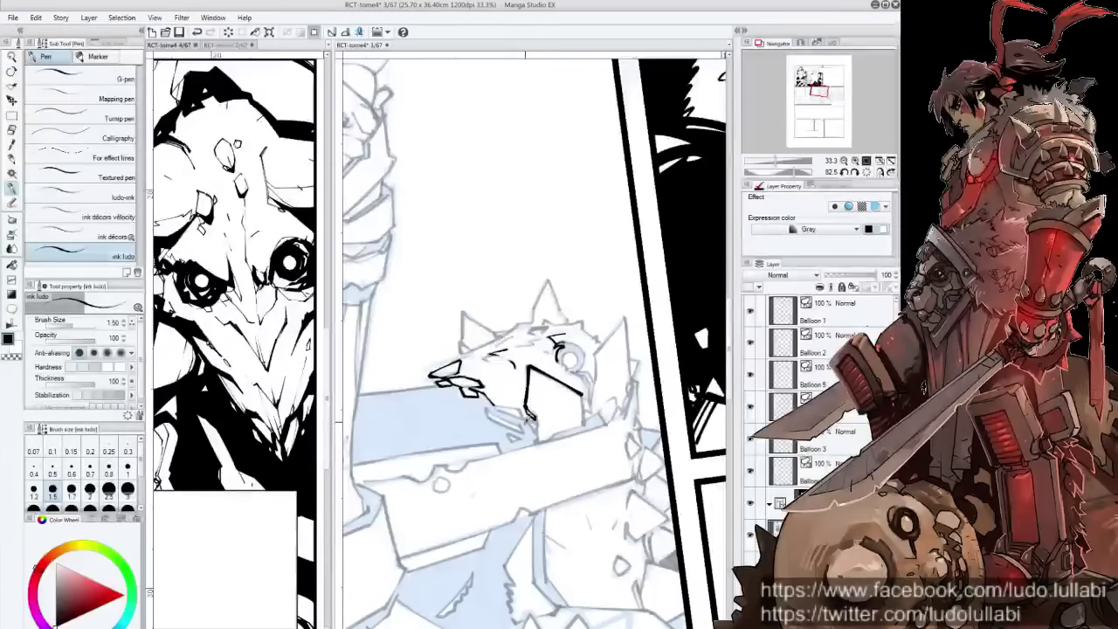
left_click_drag(521, 400, 538, 428)
mouse_move(587, 398)
left_mouse_down()
mouse_move(573, 394)
mouse_move(571, 421)
mouse_move(578, 410)
left_mouse_up()
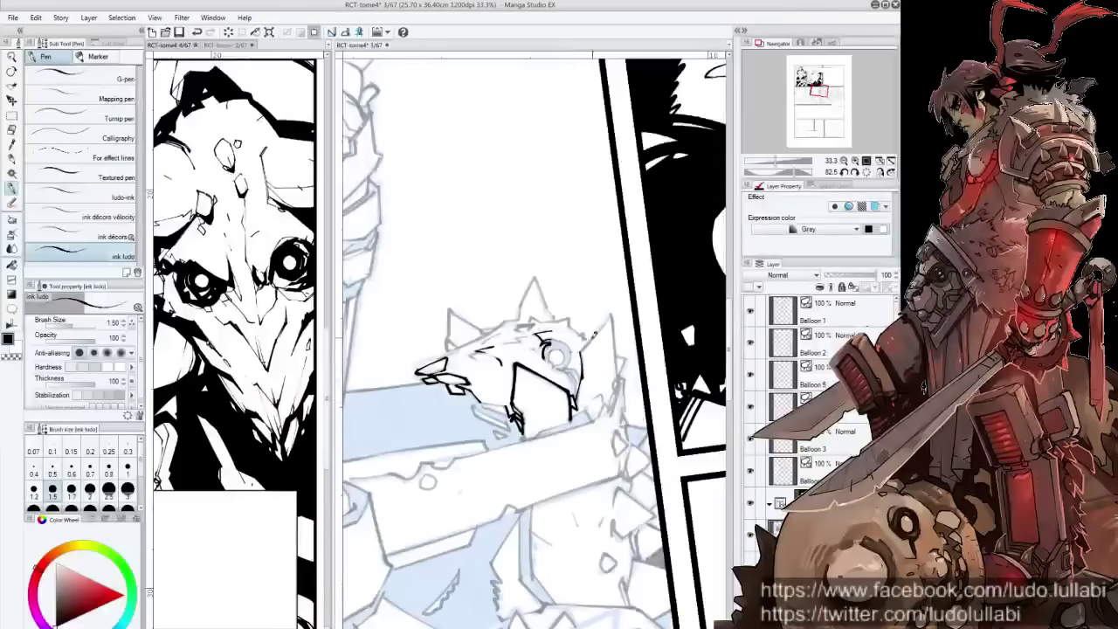
mouse_move(580, 353)
left_mouse_down()
mouse_move(611, 318)
mouse_move(618, 377)
left_mouse_up()
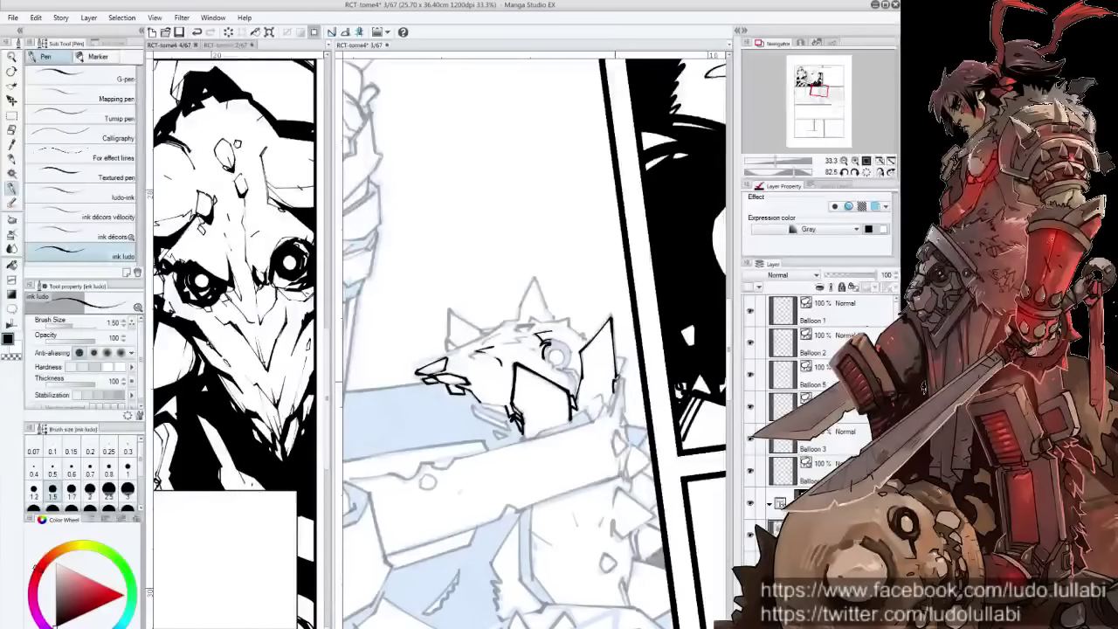
mouse_move(601, 393)
left_mouse_down()
mouse_move(585, 416)
mouse_move(599, 414)
left_mouse_up()
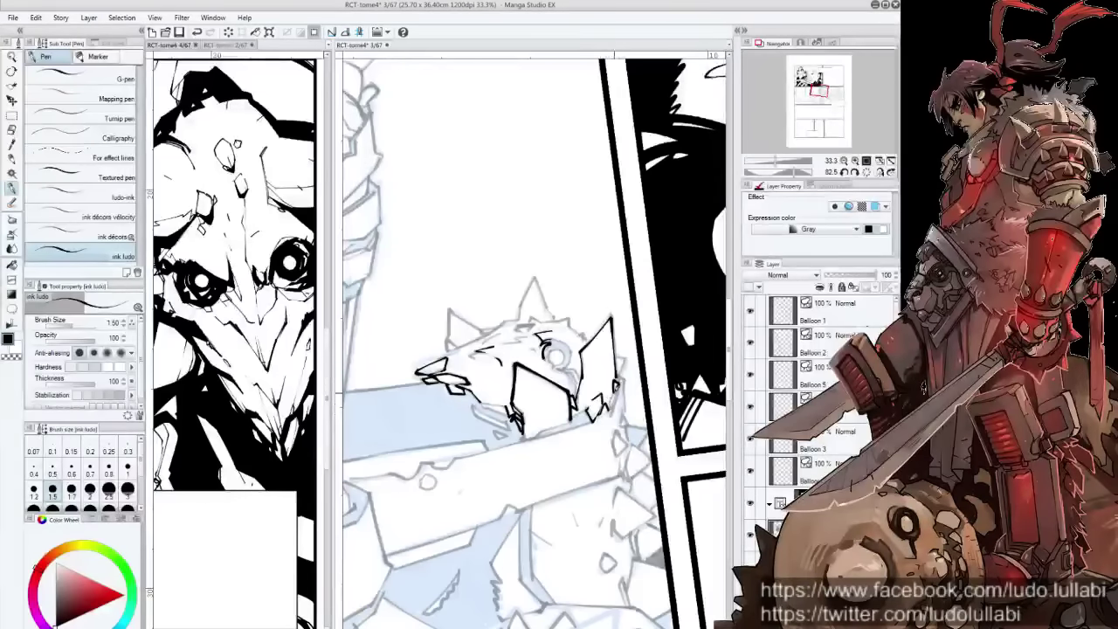
left_click_drag(622, 370, 613, 408)
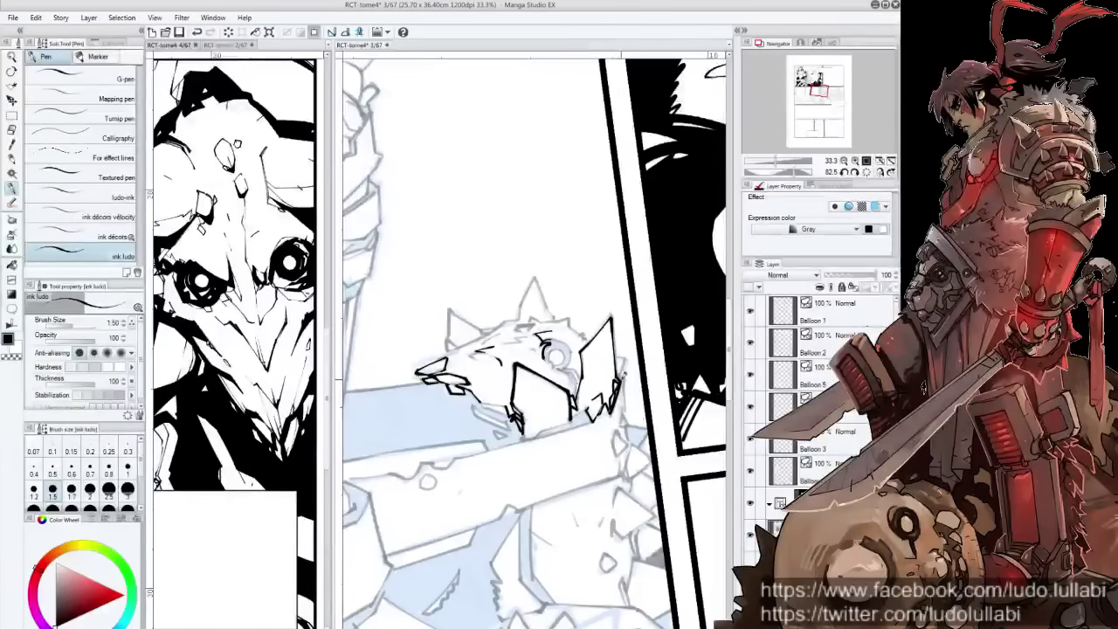
left_click_drag(627, 369, 620, 472)
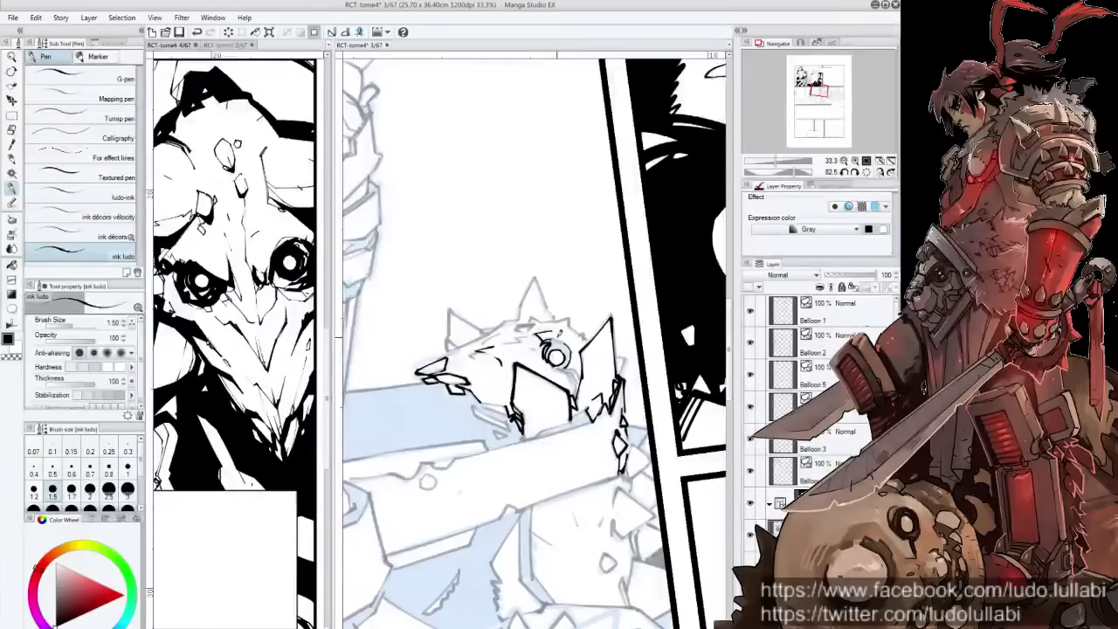
Ink a short stroke near the eye and hatch the spiked helmet's right edge
left_click_drag(549, 353, 612, 262)
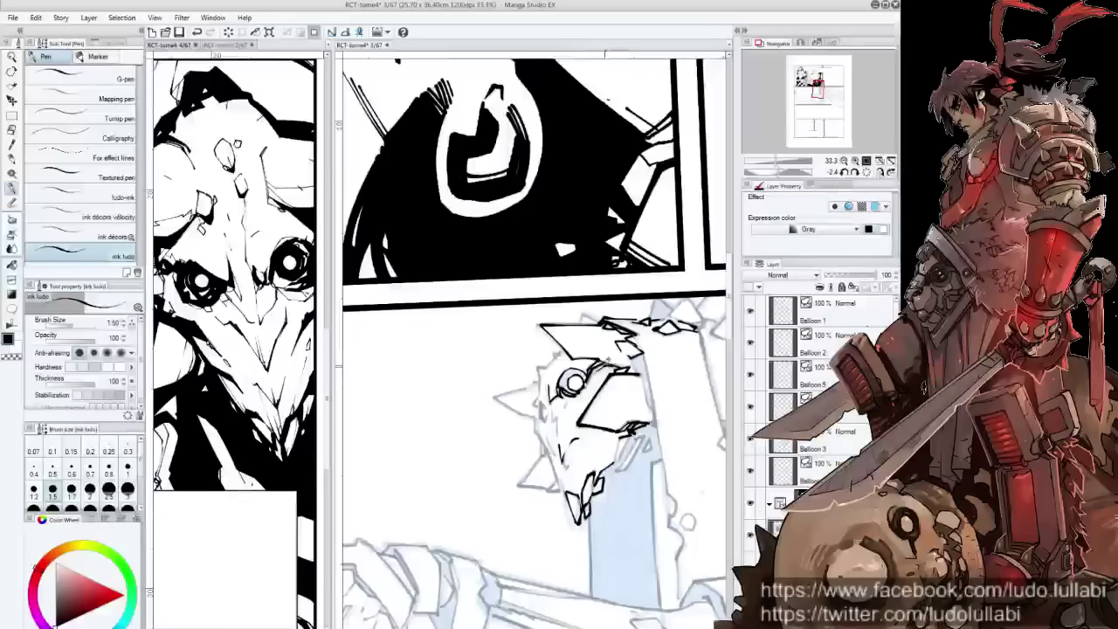
left_click_drag(572, 365, 599, 363)
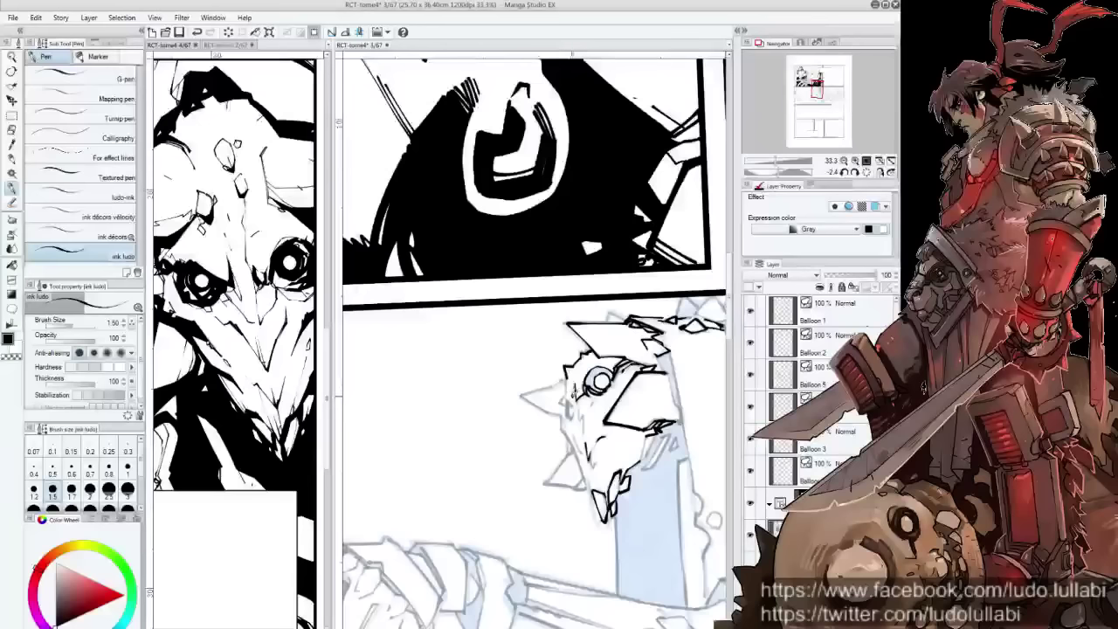
left_click_drag(566, 399, 569, 412)
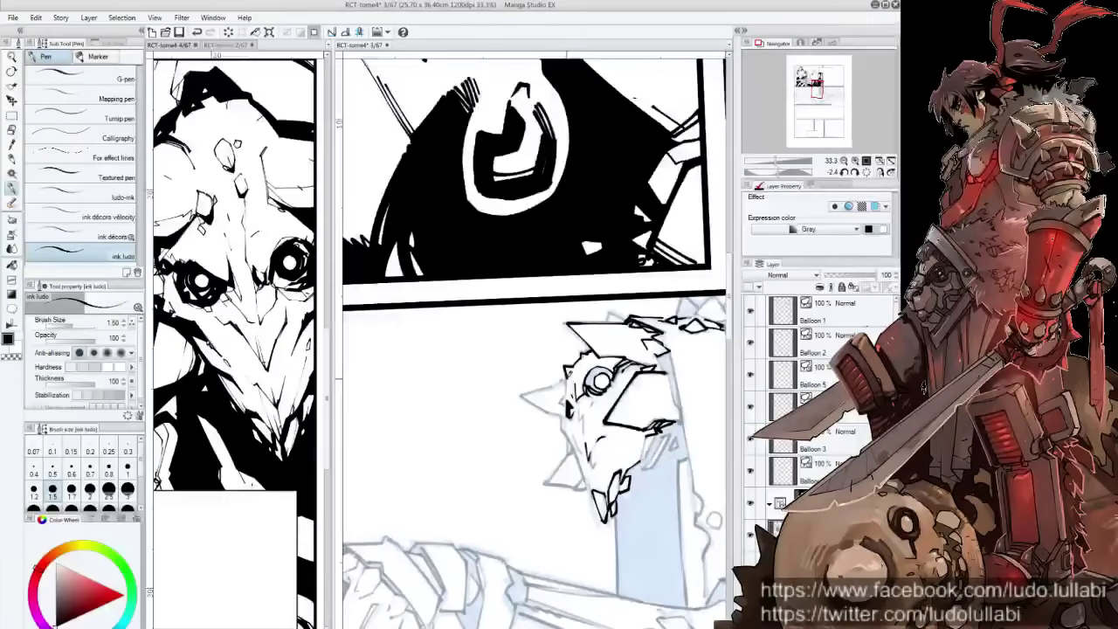
mouse_move(564, 399)
left_mouse_down()
mouse_move(494, 381)
mouse_move(503, 365)
mouse_move(524, 384)
mouse_move(553, 337)
left_mouse_up()
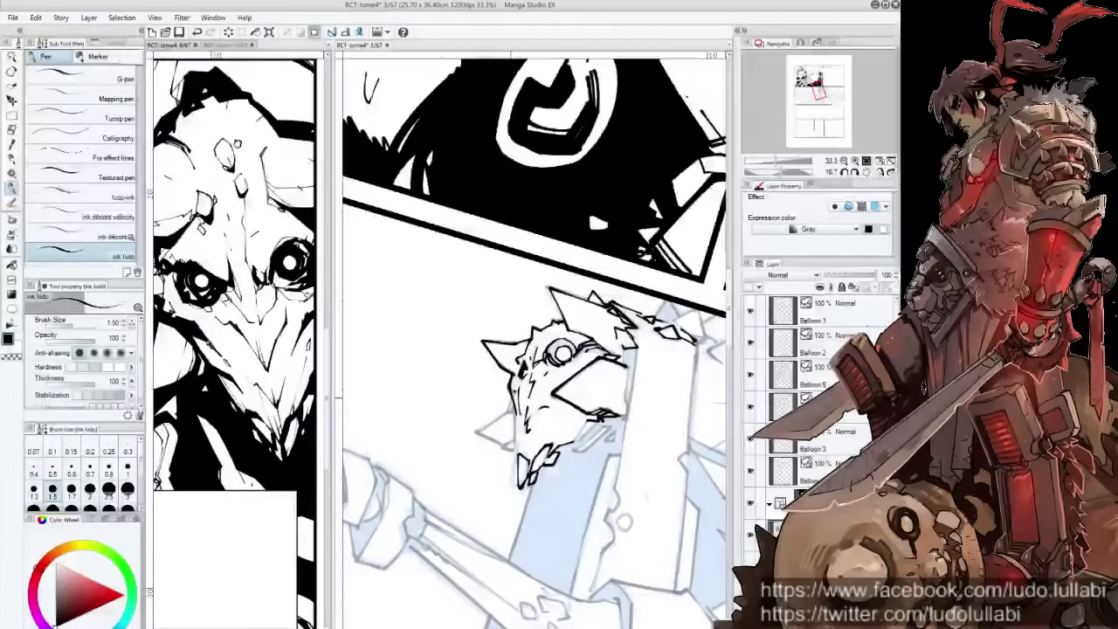
left_click_drag(502, 439, 516, 376)
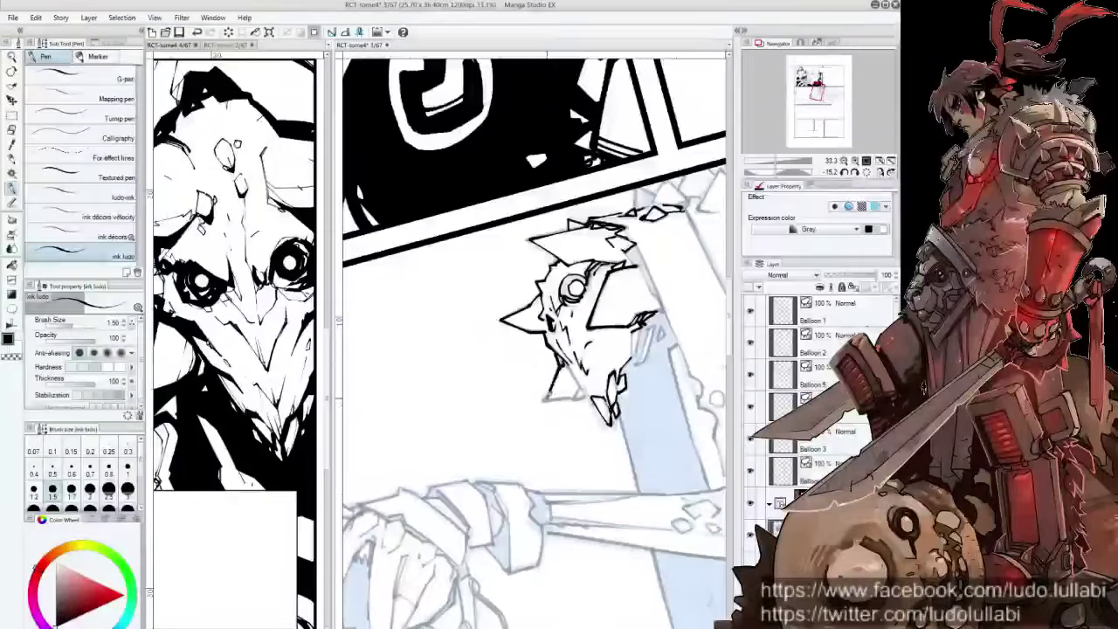
left_click_drag(516, 376, 498, 357)
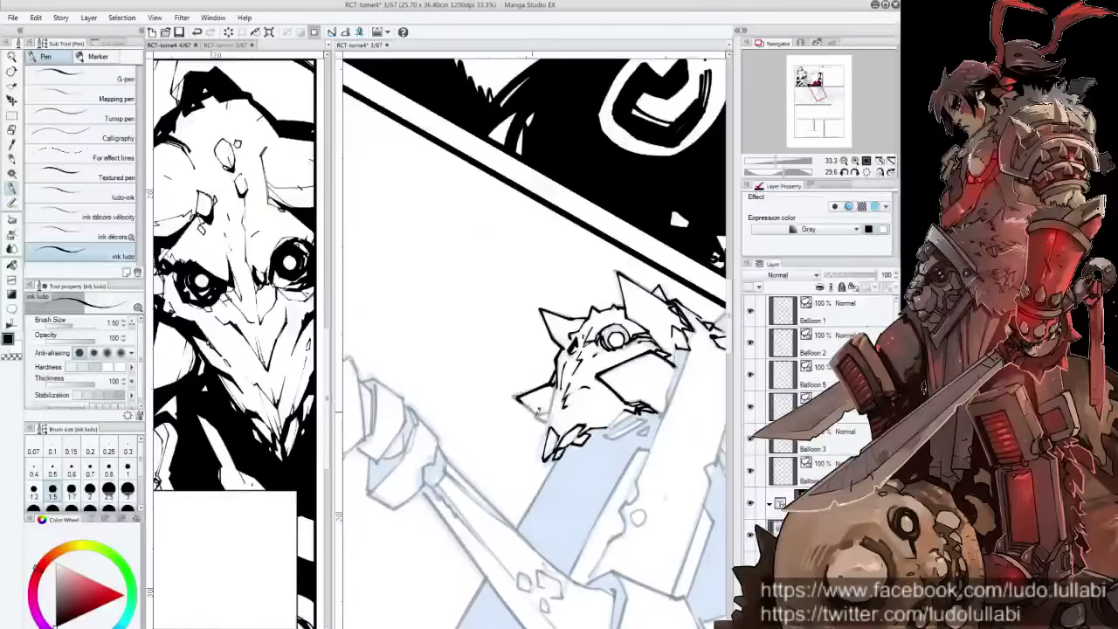
left_click_drag(520, 394, 574, 392)
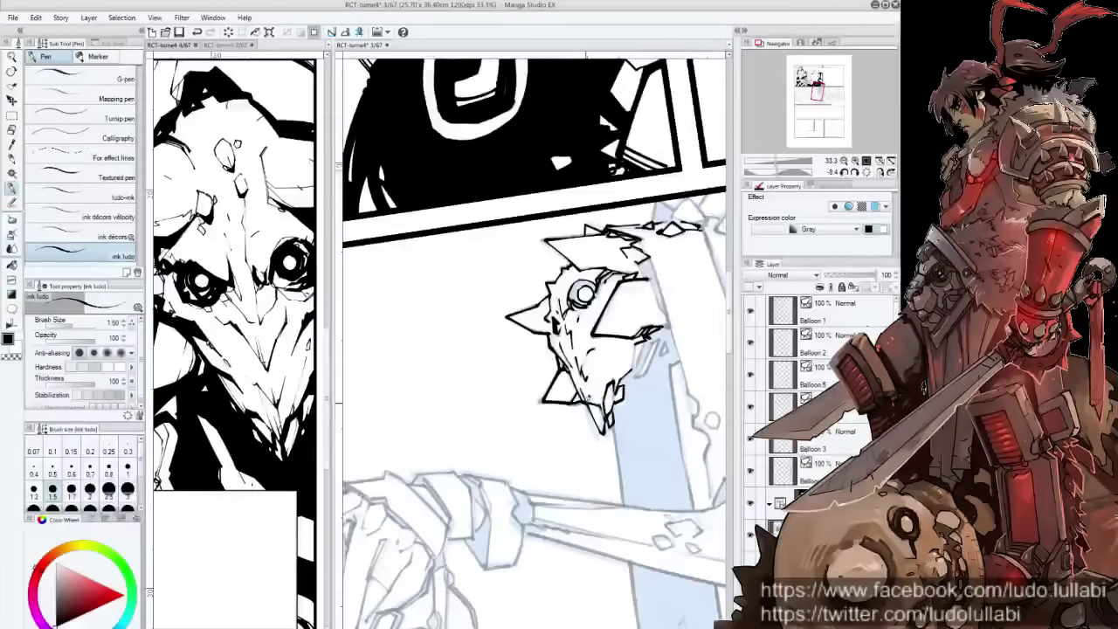
mouse_move(641, 362)
left_mouse_down()
mouse_move(611, 372)
mouse_move(611, 388)
left_mouse_up()
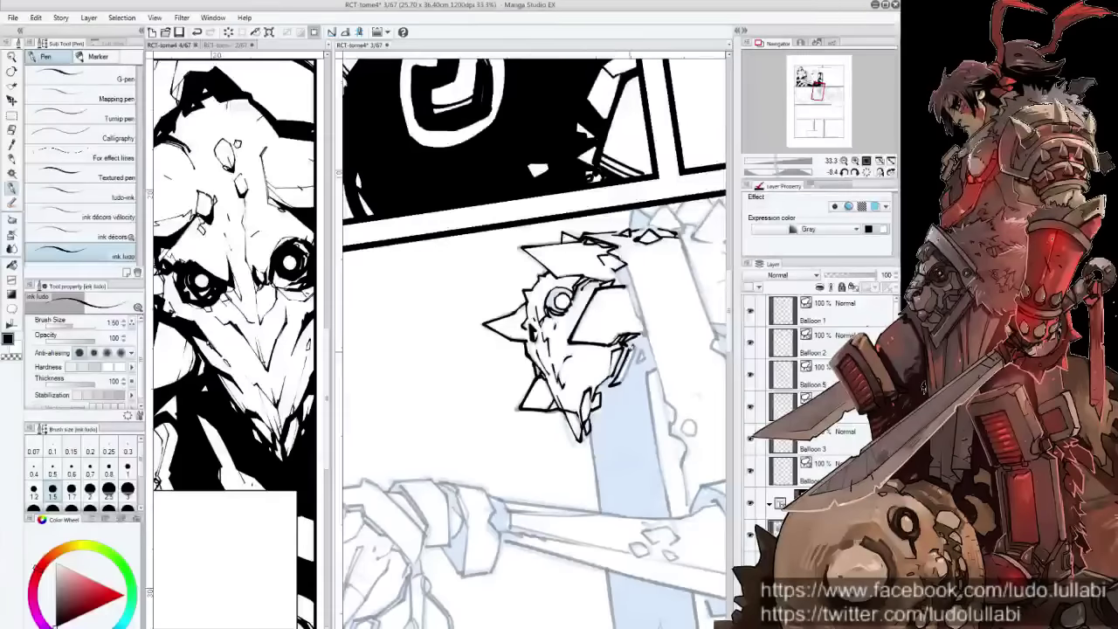
mouse_move(640, 337)
left_mouse_down()
mouse_move(617, 386)
mouse_move(636, 363)
left_mouse_up()
mouse_move(660, 308)
left_mouse_down()
mouse_move(647, 360)
mouse_move(642, 325)
mouse_move(536, 316)
left_mouse_up()
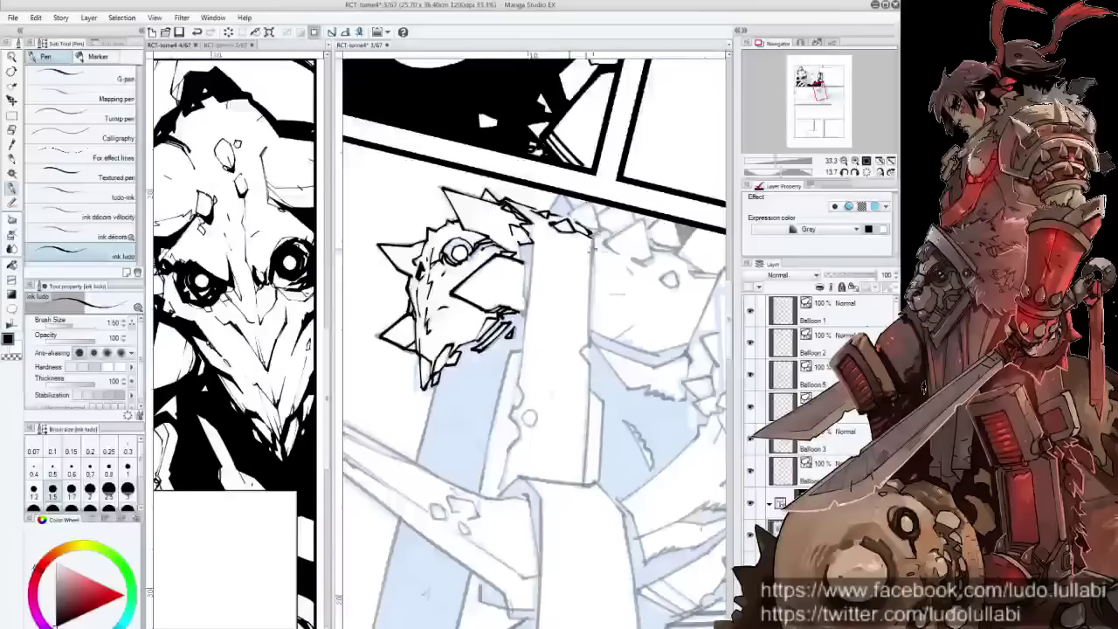
Ink the long blade edge down its length and outline the small diamond shape
left_click_drag(508, 428, 554, 345)
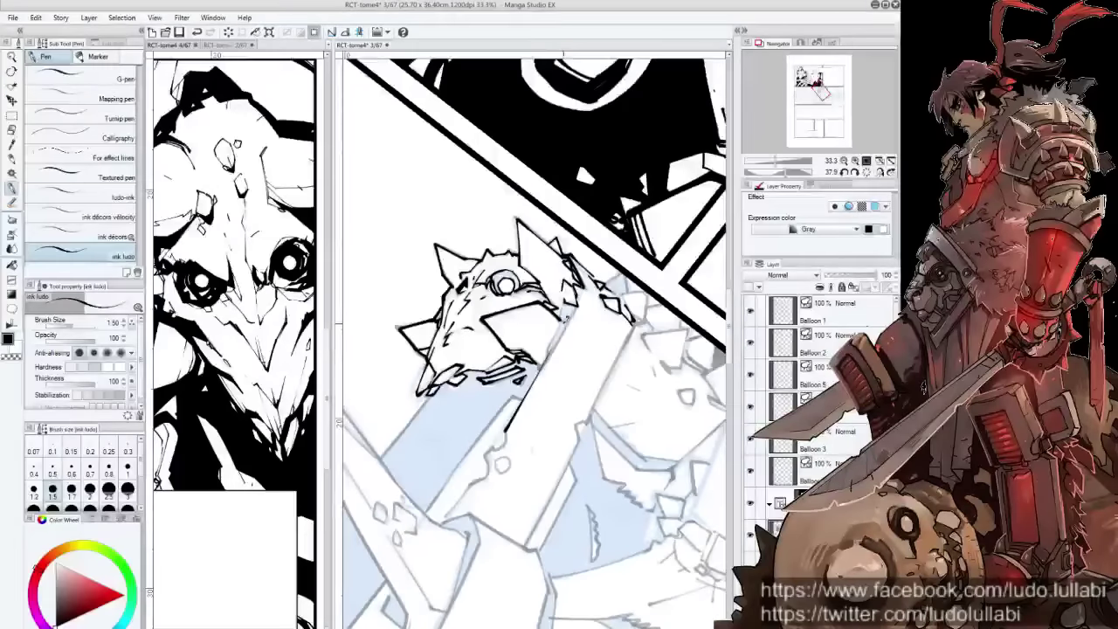
left_click_drag(576, 308, 495, 431)
left_click_drag(576, 293, 563, 316)
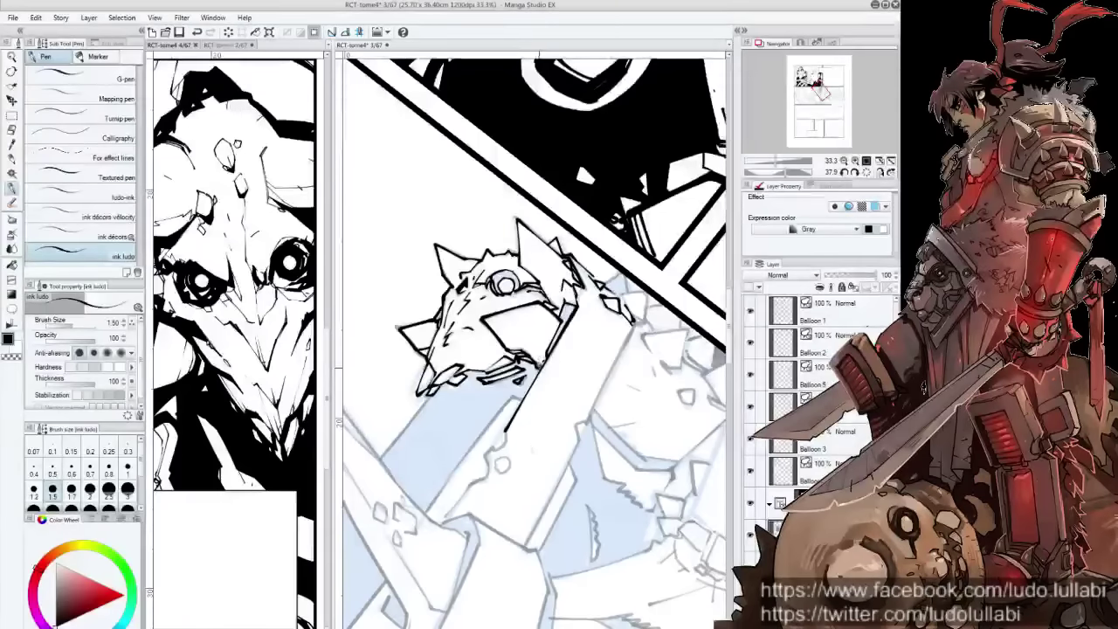
mouse_move(507, 465)
left_mouse_down()
mouse_move(568, 396)
mouse_move(546, 389)
mouse_move(563, 375)
mouse_move(566, 402)
mouse_move(535, 416)
mouse_move(510, 449)
left_mouse_up()
mouse_move(538, 408)
left_mouse_down()
mouse_move(505, 452)
mouse_move(565, 429)
left_mouse_up()
mouse_move(500, 407)
left_mouse_down()
mouse_move(515, 431)
mouse_move(542, 426)
mouse_move(527, 454)
left_mouse_up()
left_click_drag(515, 367, 617, 361)
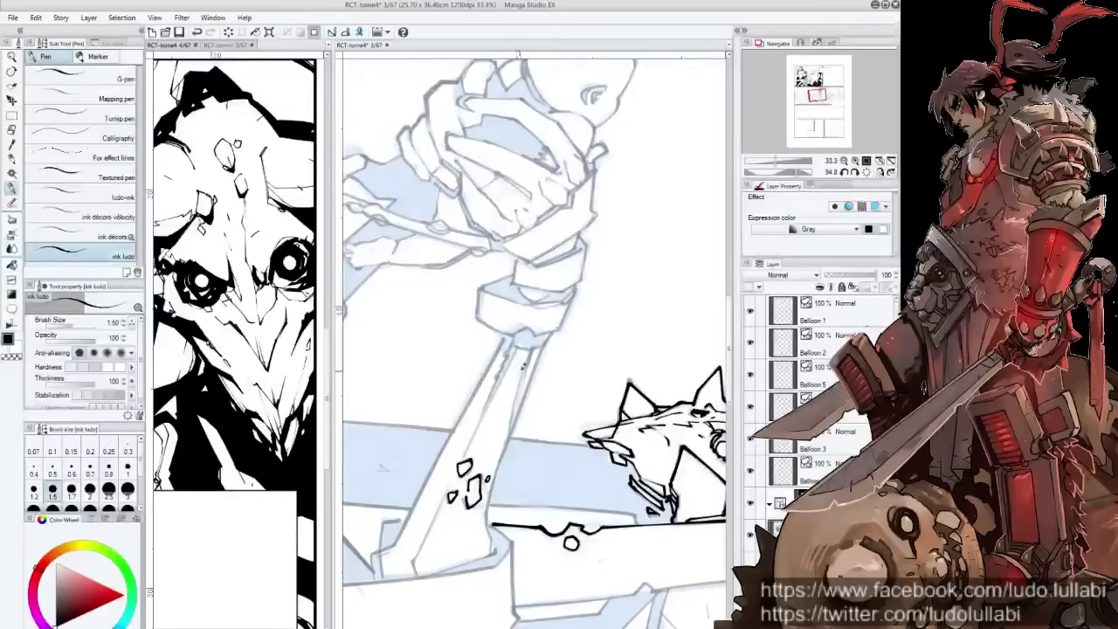
At pen size 1.7, ink long lines along the diagonal blade's edge
left_click_drag(529, 347, 484, 523)
left_click(75, 482)
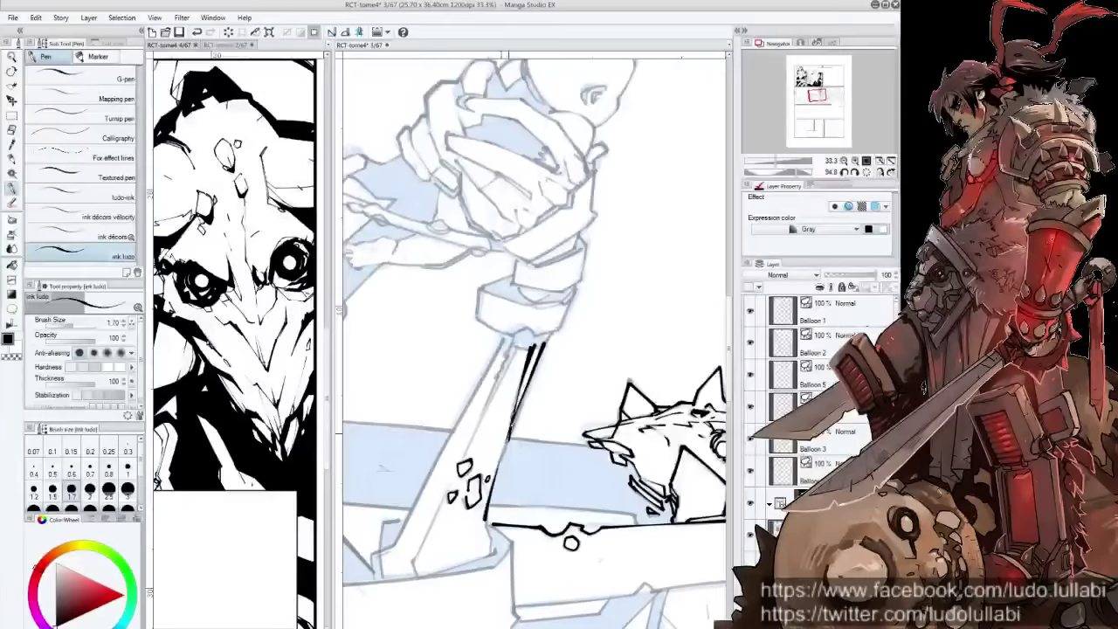
mouse_move(516, 405)
left_mouse_down()
mouse_move(487, 503)
mouse_move(533, 365)
left_mouse_up()
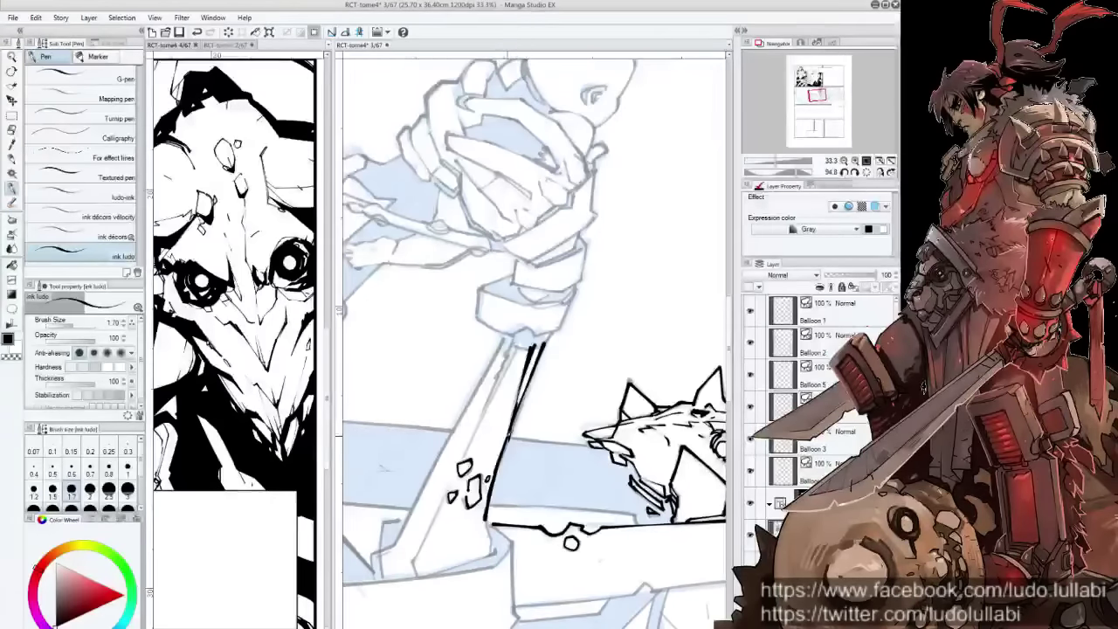
mouse_move(510, 433)
left_mouse_down()
mouse_move(534, 367)
mouse_move(585, 298)
left_mouse_up()
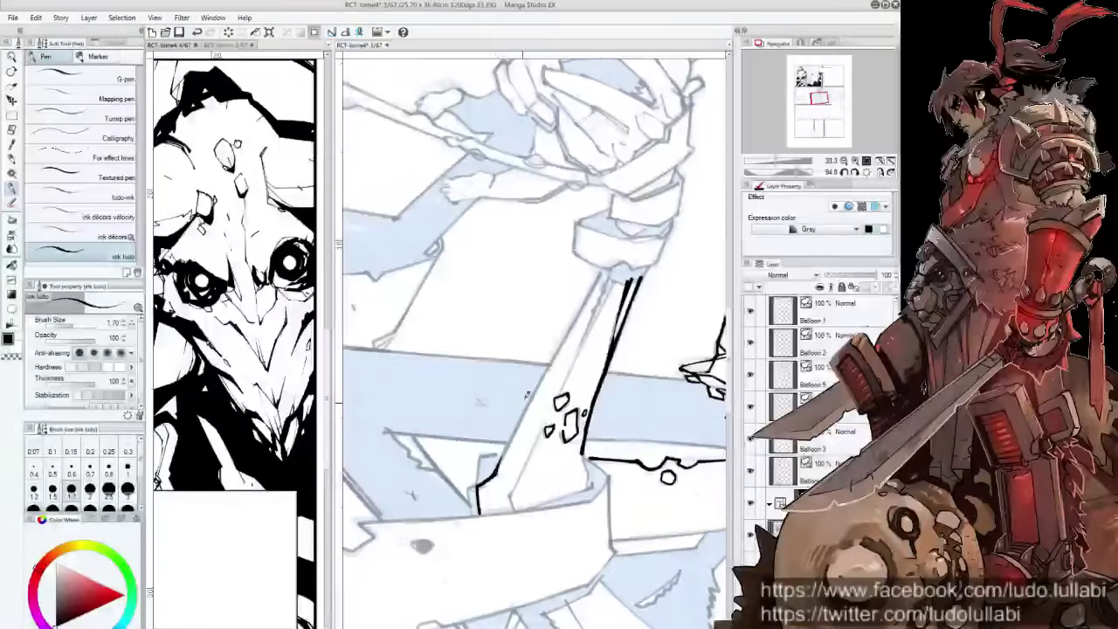
left_click_drag(478, 512, 599, 281)
mouse_move(559, 342)
left_mouse_down()
mouse_move(612, 266)
mouse_move(675, 409)
mouse_move(590, 349)
left_mouse_up()
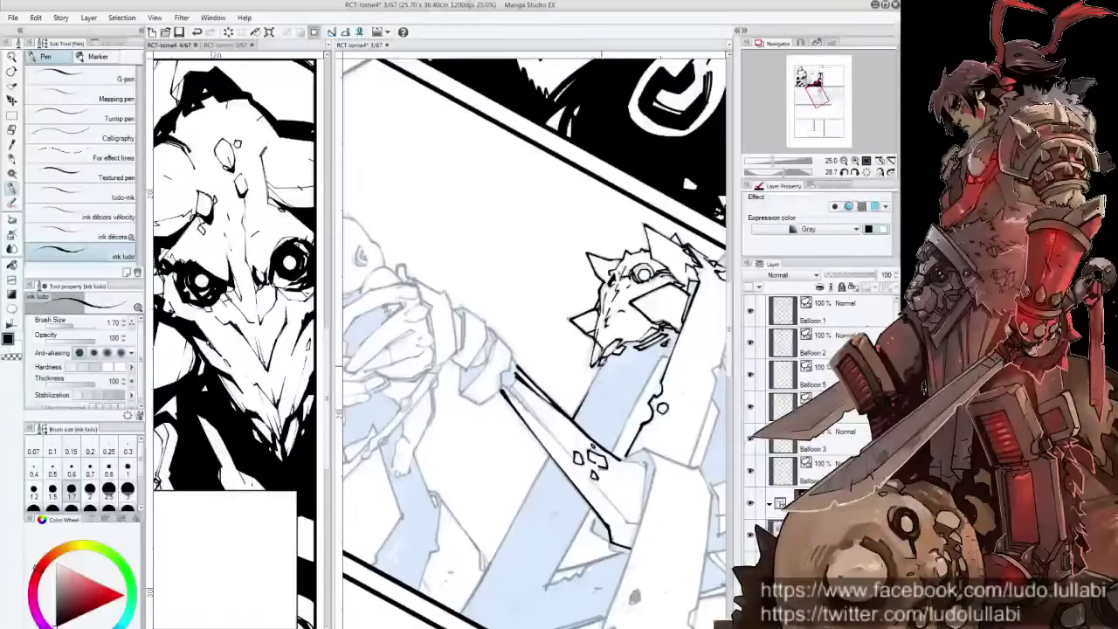
Ink the blade's left and lower-left edges and darken its right edge
scroll(606, 358, "down", 3)
left_click_drag(613, 356, 550, 467)
left_click_drag(529, 494, 520, 514)
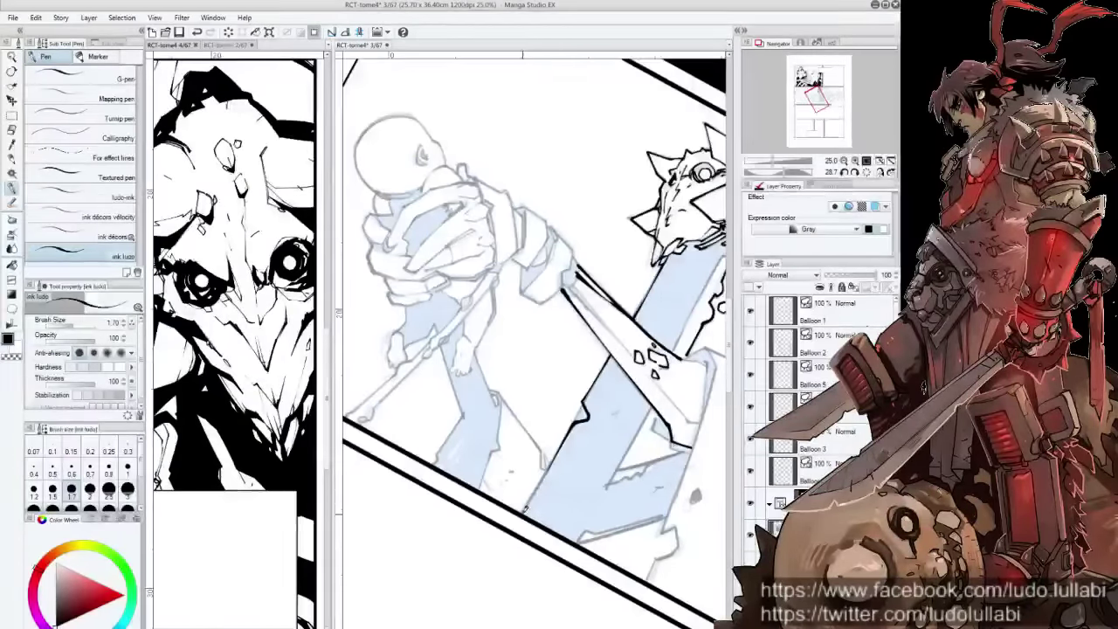
left_click_drag(548, 468, 525, 503)
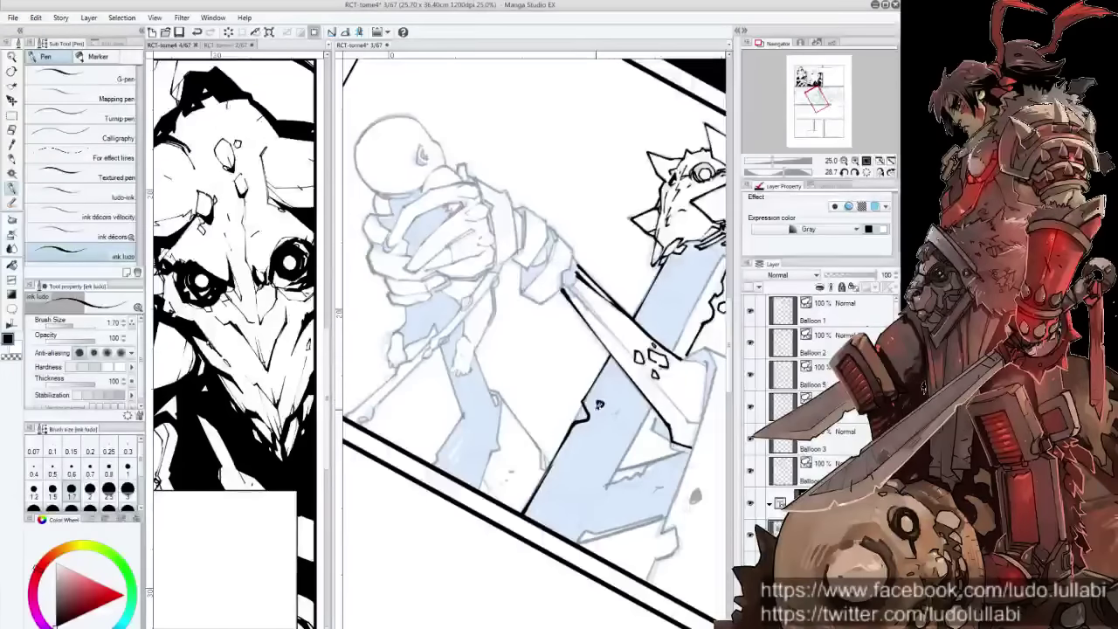
scroll(599, 400, "up", 3)
left_click_drag(609, 309, 565, 393)
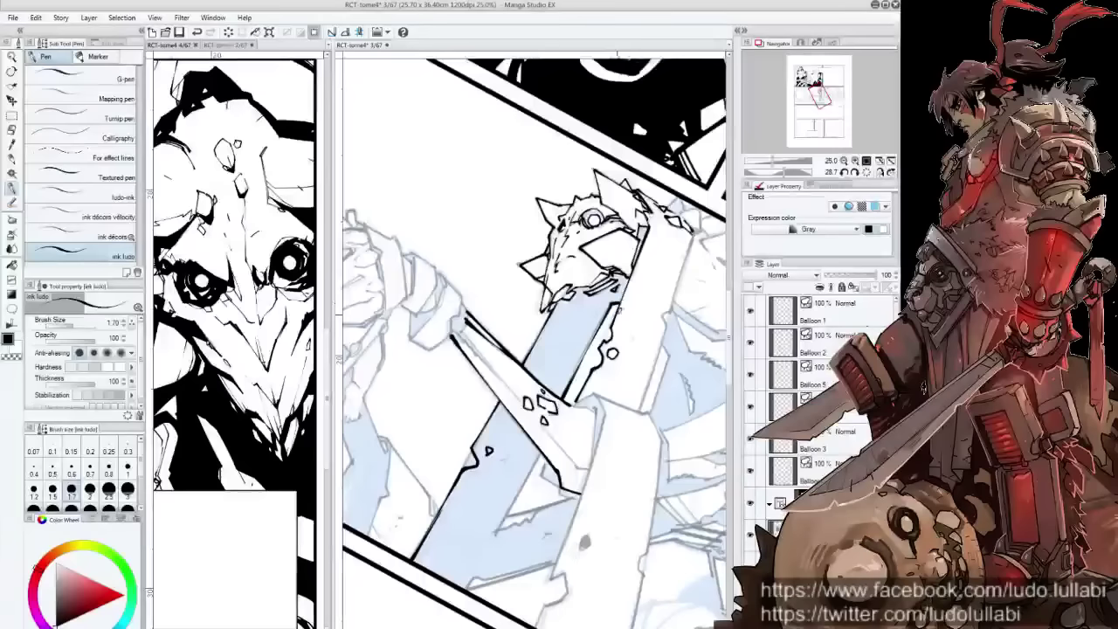
Ink short strokes on the dangling figure's leg
scroll(533, 340, "down", 3)
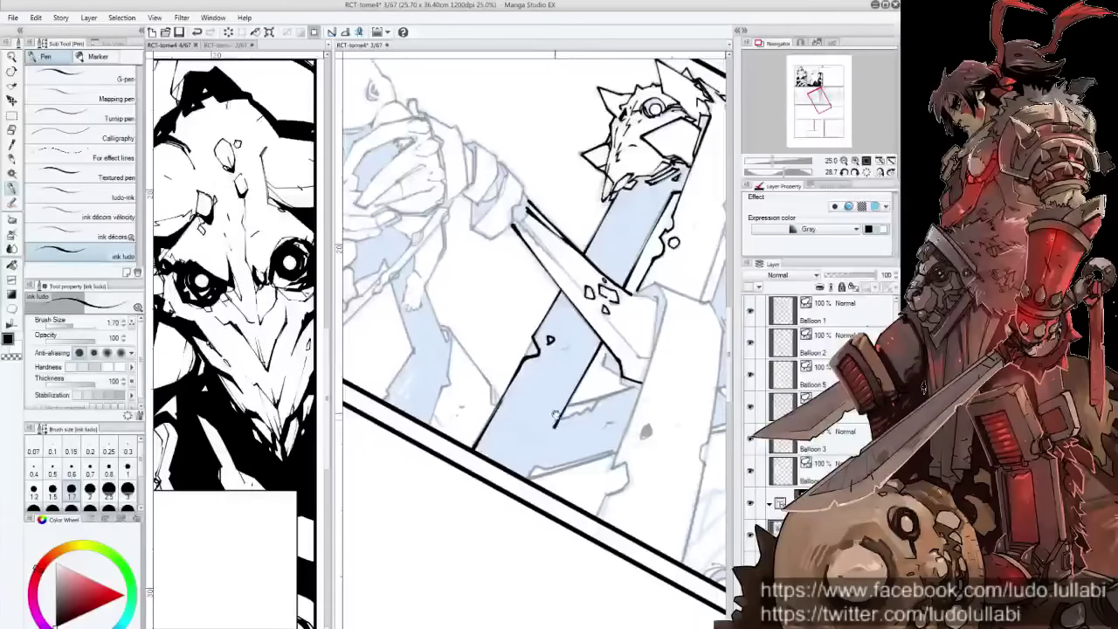
scroll(541, 405, "left", 2)
mouse_move(483, 343)
left_mouse_down()
mouse_move(512, 396)
mouse_move(503, 444)
mouse_move(510, 434)
mouse_move(486, 479)
left_mouse_up()
Ink the figure's leg outline and short hatching strokes at its bottom
left_click_drag(523, 349, 563, 363)
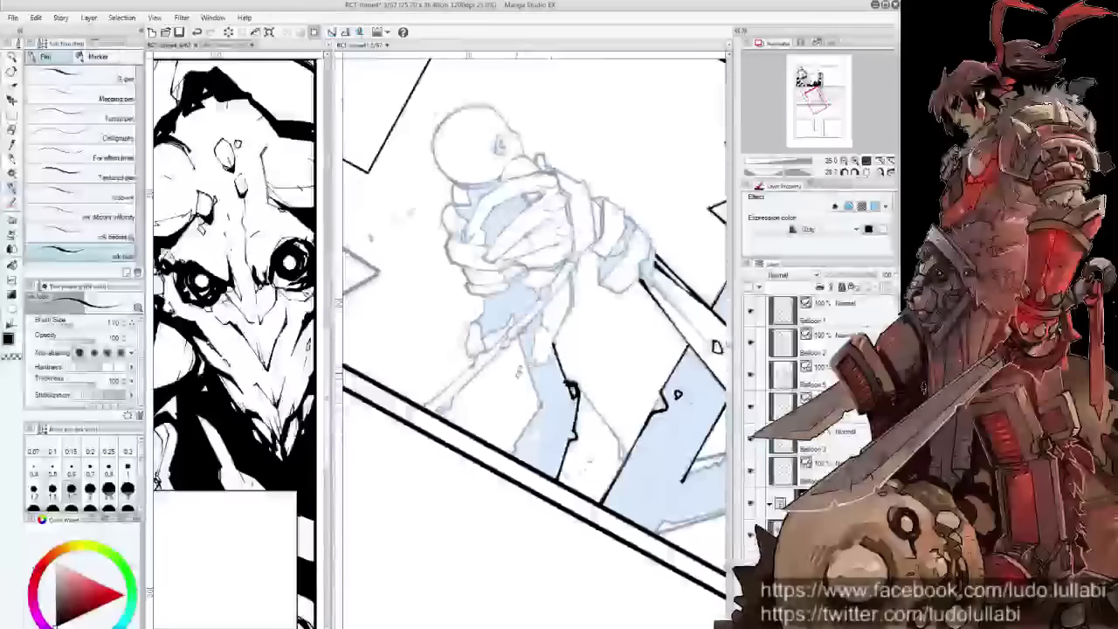
mouse_move(521, 323)
left_mouse_down()
mouse_move(546, 406)
mouse_move(512, 450)
mouse_move(555, 475)
mouse_move(522, 450)
mouse_move(543, 417)
mouse_move(535, 459)
left_mouse_up()
left_click_drag(551, 414, 546, 422)
left_click_drag(542, 349, 527, 332)
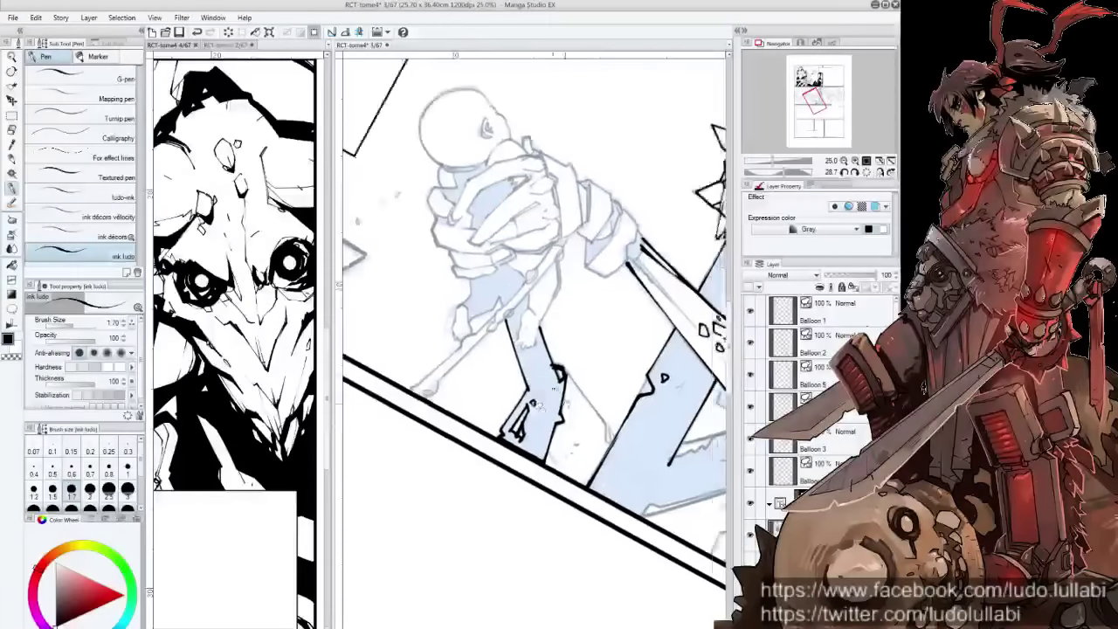
mouse_move(554, 426)
left_mouse_down()
mouse_move(549, 459)
mouse_move(524, 465)
left_mouse_up()
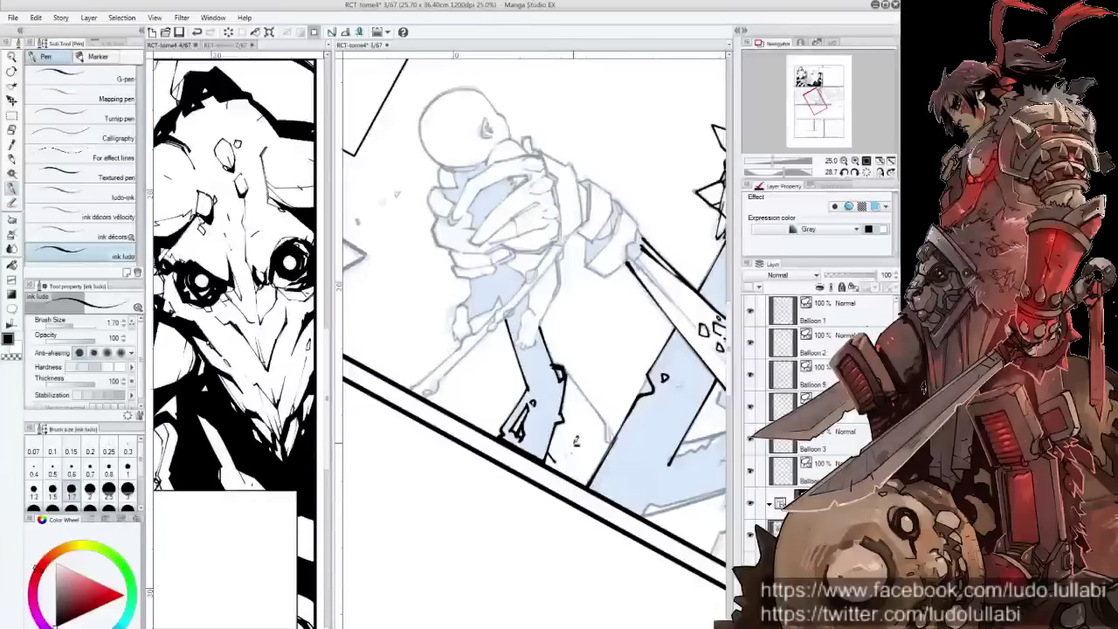
Ink and darken jagged strokes along the leg's right edge
mouse_move(564, 362)
left_mouse_down()
mouse_move(608, 423)
mouse_move(642, 441)
mouse_move(562, 55)
left_mouse_up()
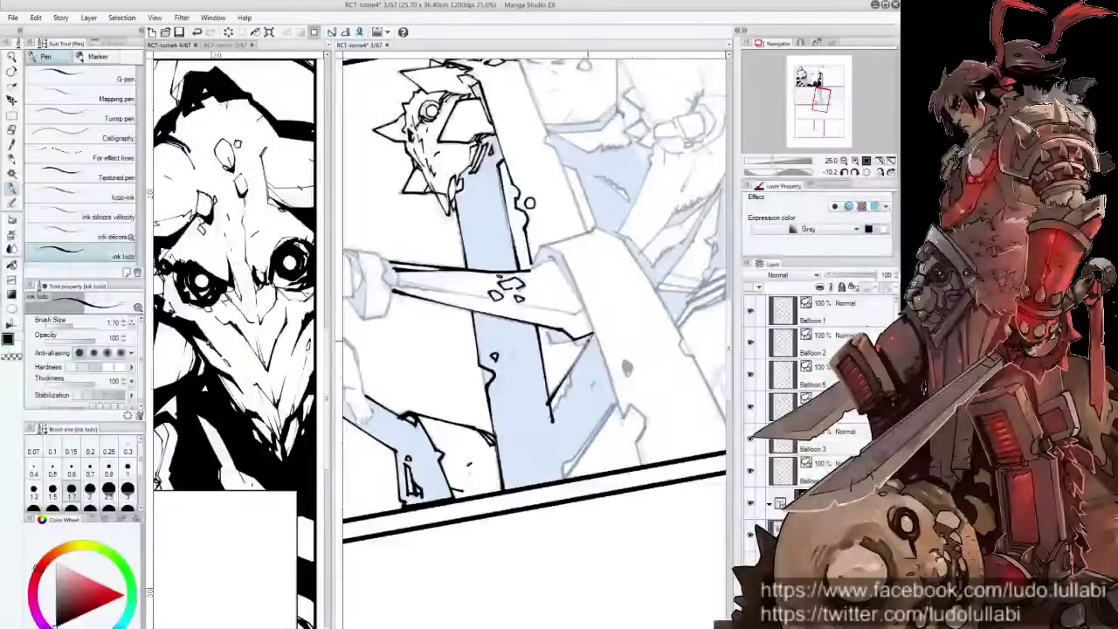
mouse_move(579, 352)
left_mouse_down()
mouse_move(552, 402)
mouse_move(599, 402)
left_mouse_up()
left_click_drag(578, 453, 561, 480)
left_click_drag(611, 405, 573, 460)
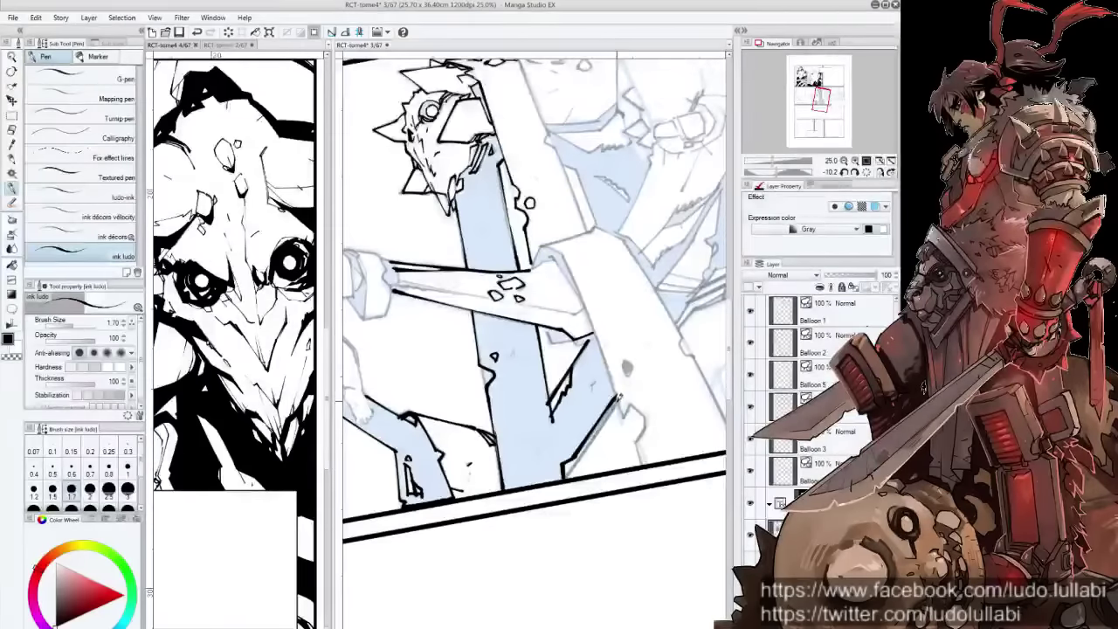
left_click_drag(621, 391, 566, 476)
left_click_drag(579, 399, 578, 409)
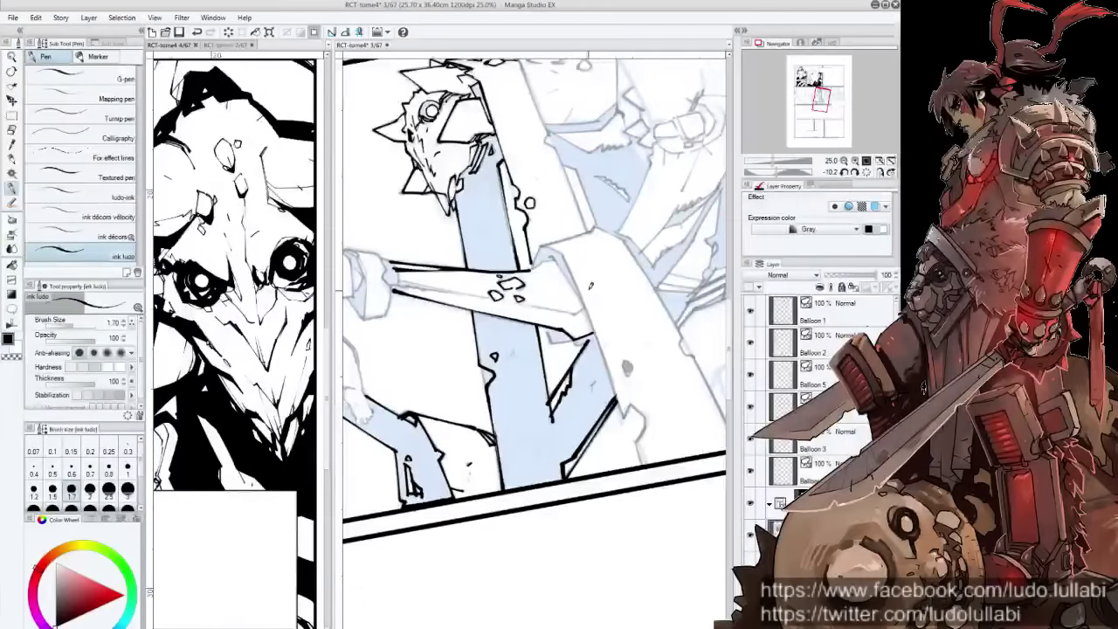
Ink the blade's right edge, hook a short stroke, and fill the small grey blob black
left_click_drag(565, 256, 612, 372)
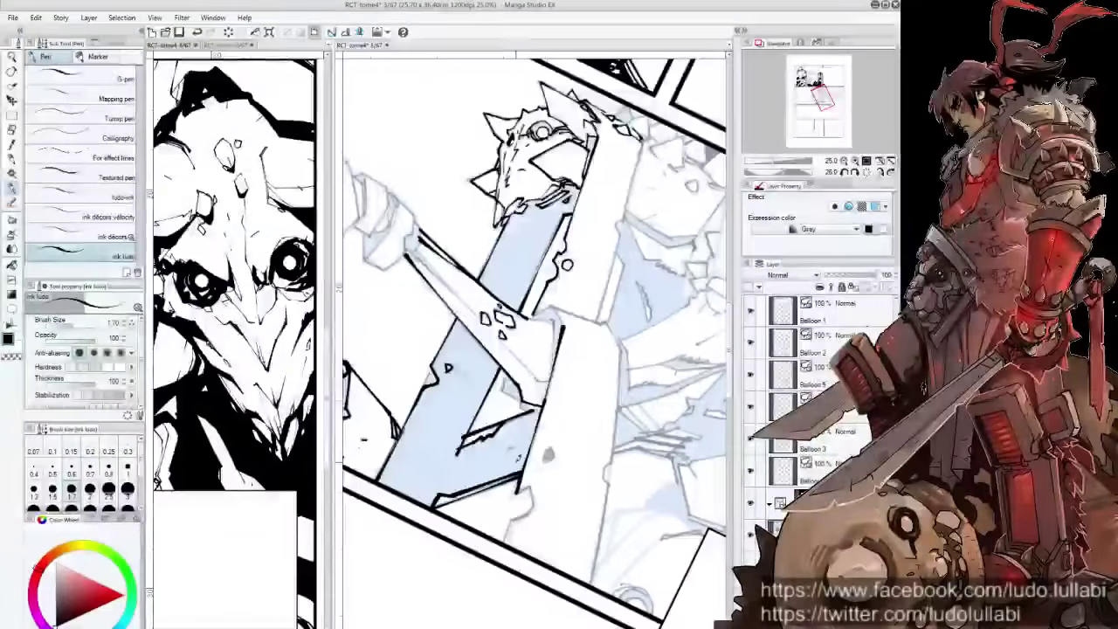
mouse_move(516, 482)
left_mouse_down()
mouse_move(535, 508)
mouse_move(514, 522)
left_mouse_up()
left_click_drag(545, 446, 547, 457)
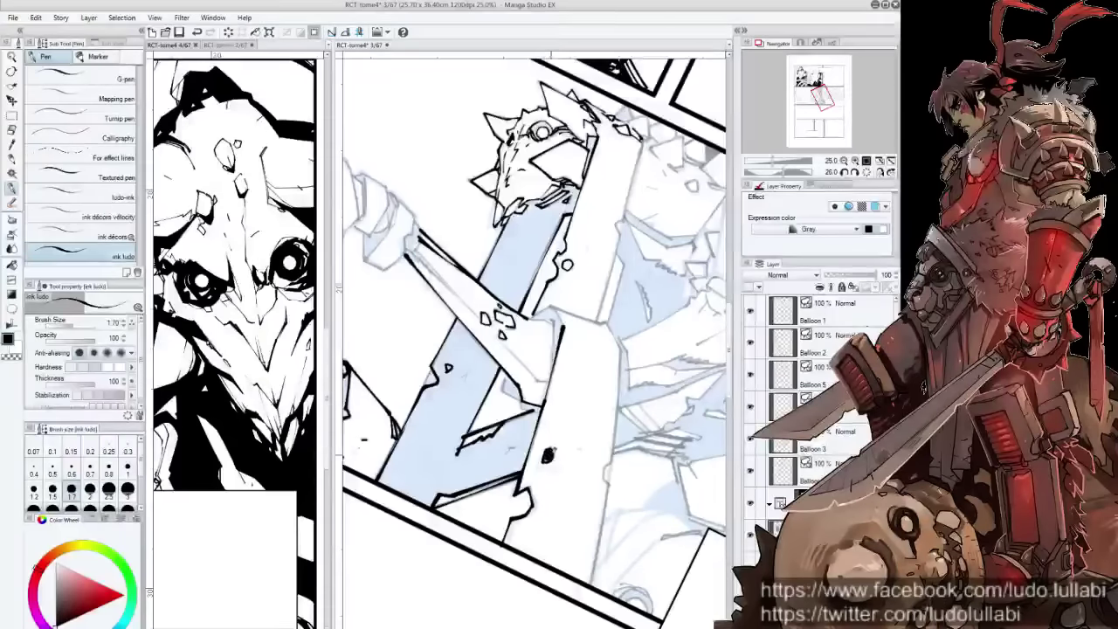
mouse_move(611, 262)
left_mouse_down()
mouse_move(577, 192)
mouse_move(524, 157)
left_mouse_up()
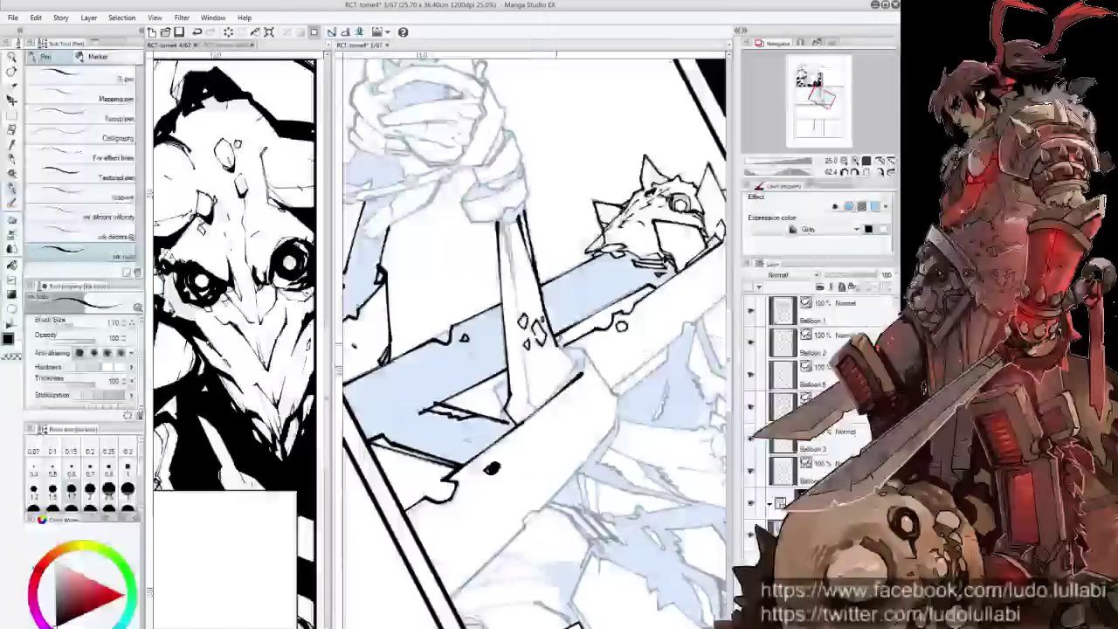
Thicken the blade's right edge line and extend it downward
mouse_move(563, 346)
left_mouse_down()
mouse_move(577, 367)
mouse_move(585, 351)
mouse_move(589, 362)
mouse_move(550, 396)
left_mouse_up()
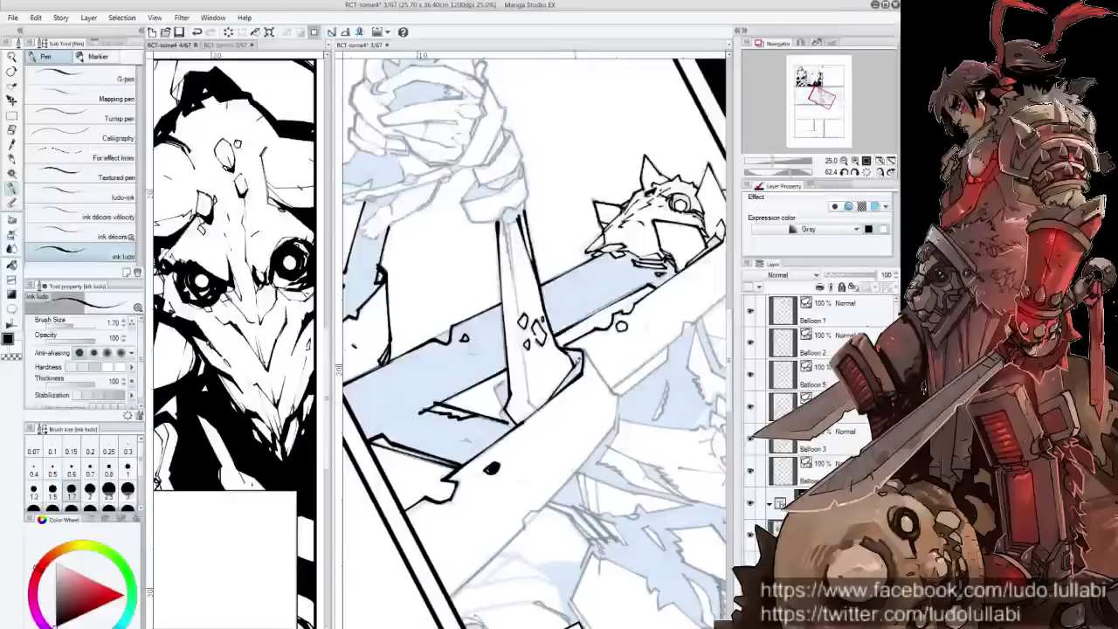
mouse_move(577, 346)
left_mouse_down()
mouse_move(616, 396)
mouse_move(613, 428)
mouse_move(590, 423)
left_mouse_up()
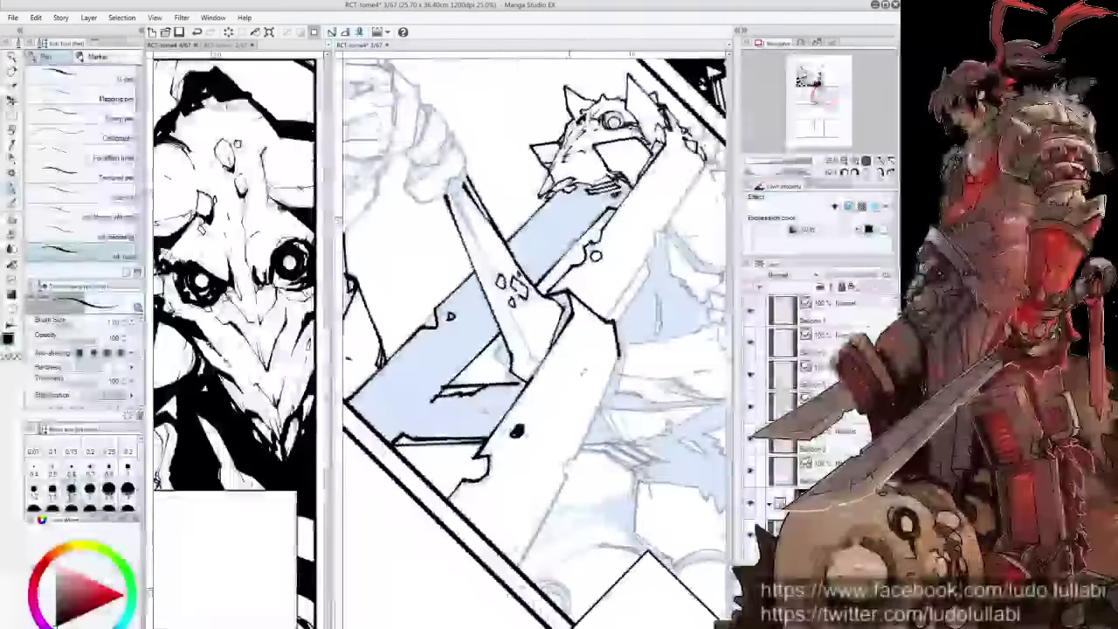
left_click_drag(622, 350, 517, 568)
left_click_drag(572, 469, 522, 531)
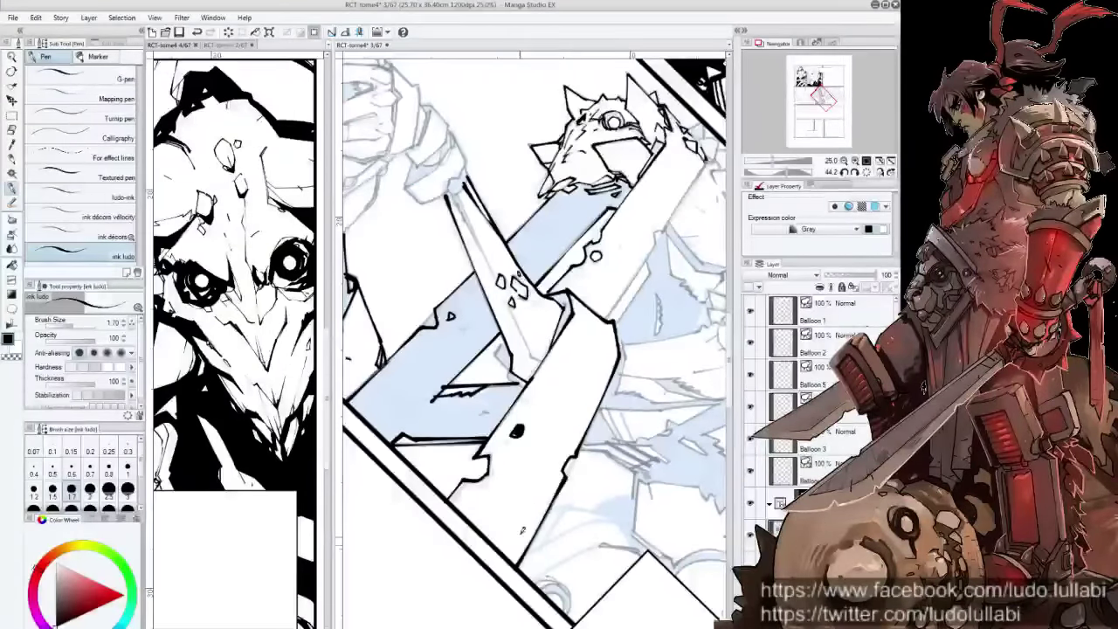
left_click_drag(595, 355, 647, 494)
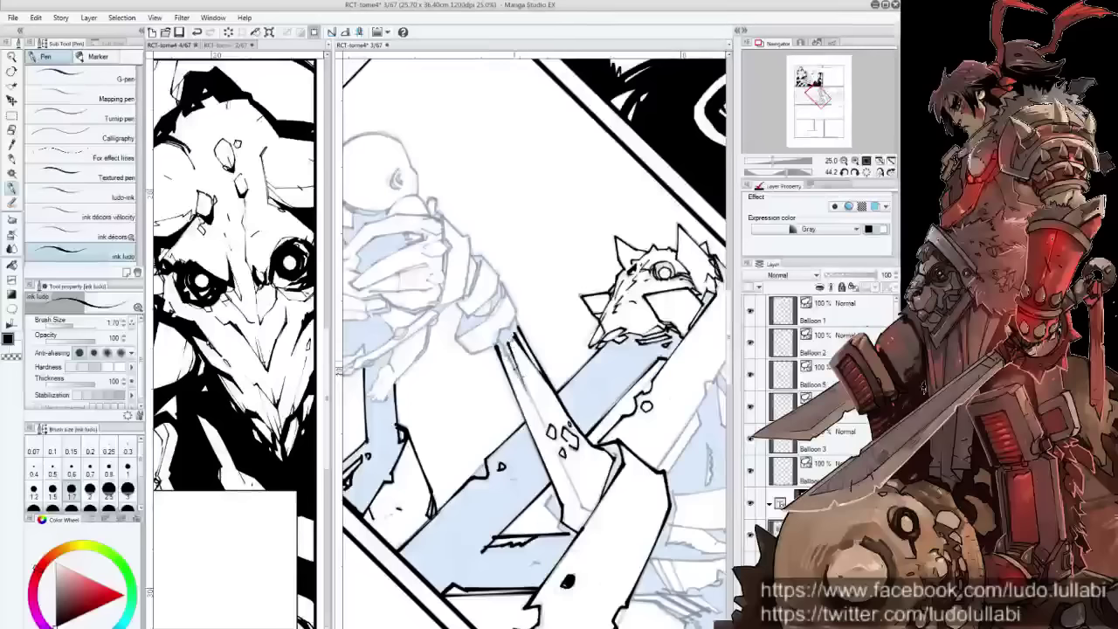
Double and darken the blade's left edge, adding short strokes near the jaw
left_click_drag(502, 342, 531, 404)
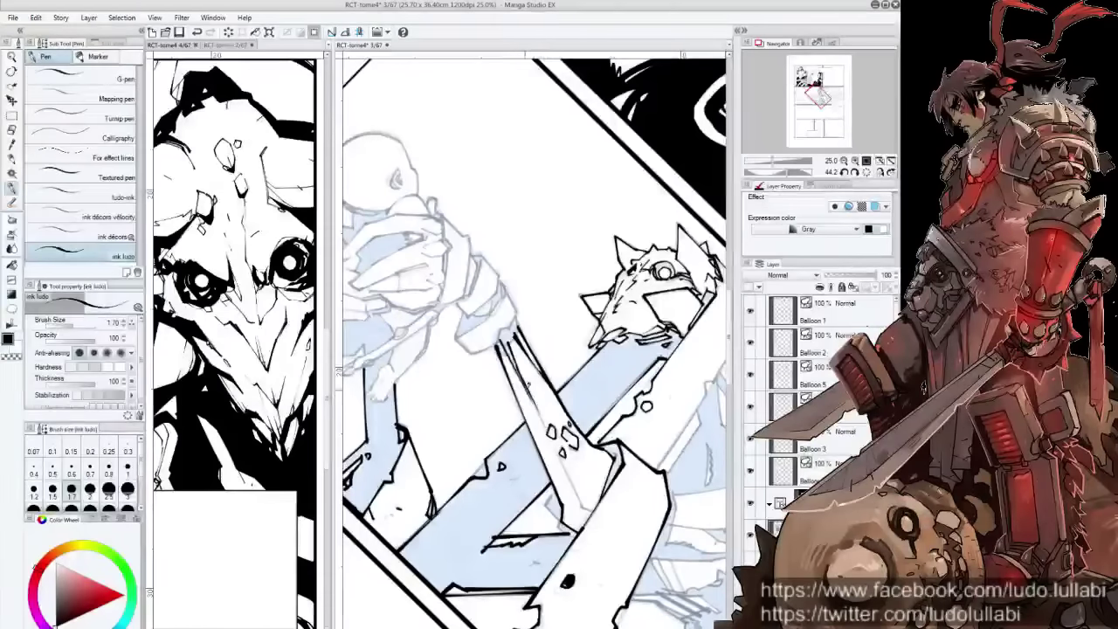
left_click_drag(515, 367, 542, 426)
left_click_drag(503, 330, 521, 378)
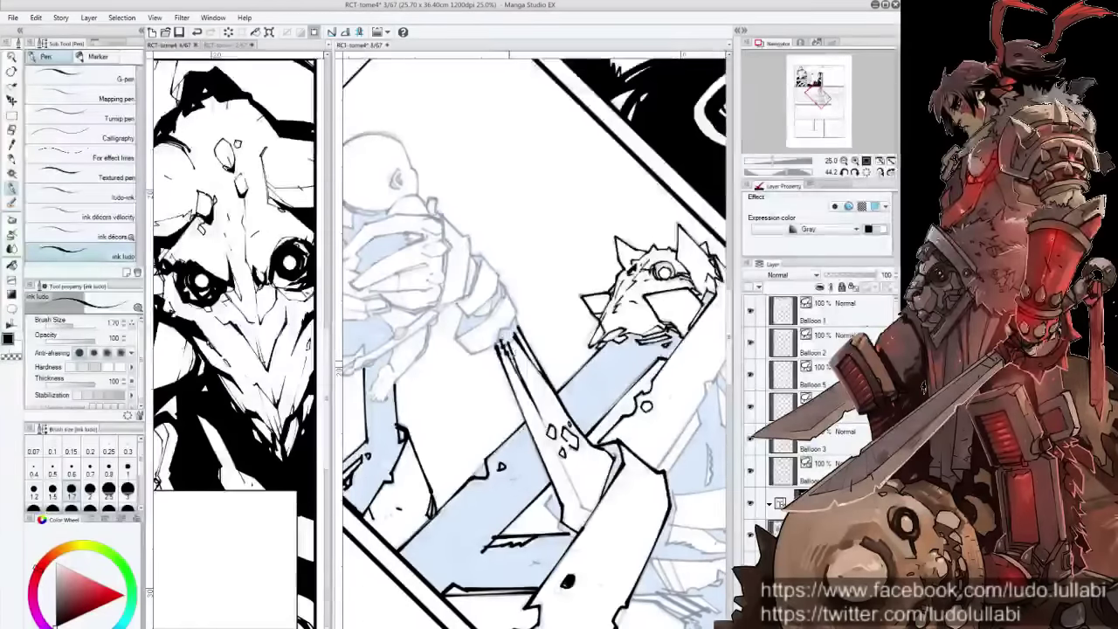
left_click_drag(557, 444, 578, 502)
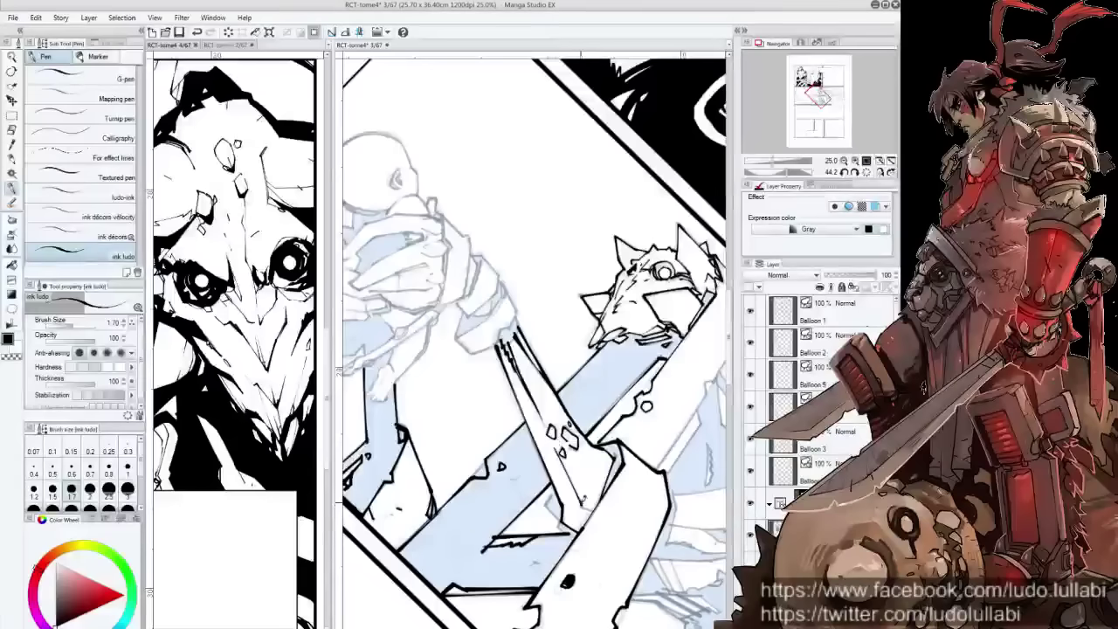
left_click_drag(635, 346, 669, 332)
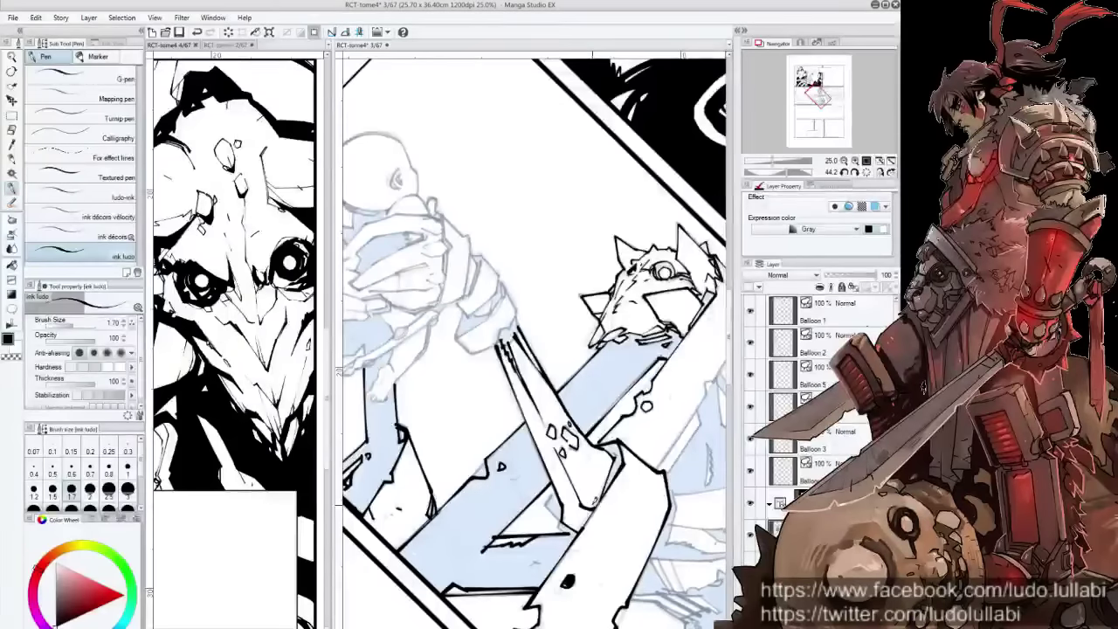
mouse_move(593, 505)
left_mouse_down()
mouse_move(597, 358)
mouse_move(604, 391)
mouse_move(582, 425)
left_mouse_up()
Redo the arm stroke and ink short strokes along the creature's arm
key("ctrl+z")
key("ctrl+z")
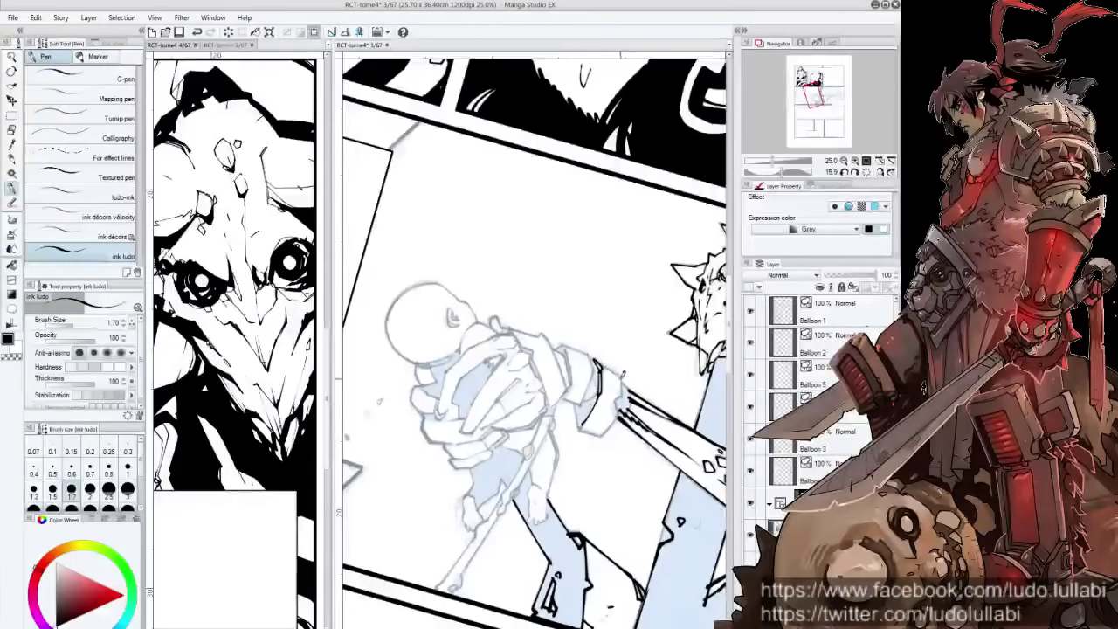
left_click_drag(623, 371, 613, 421)
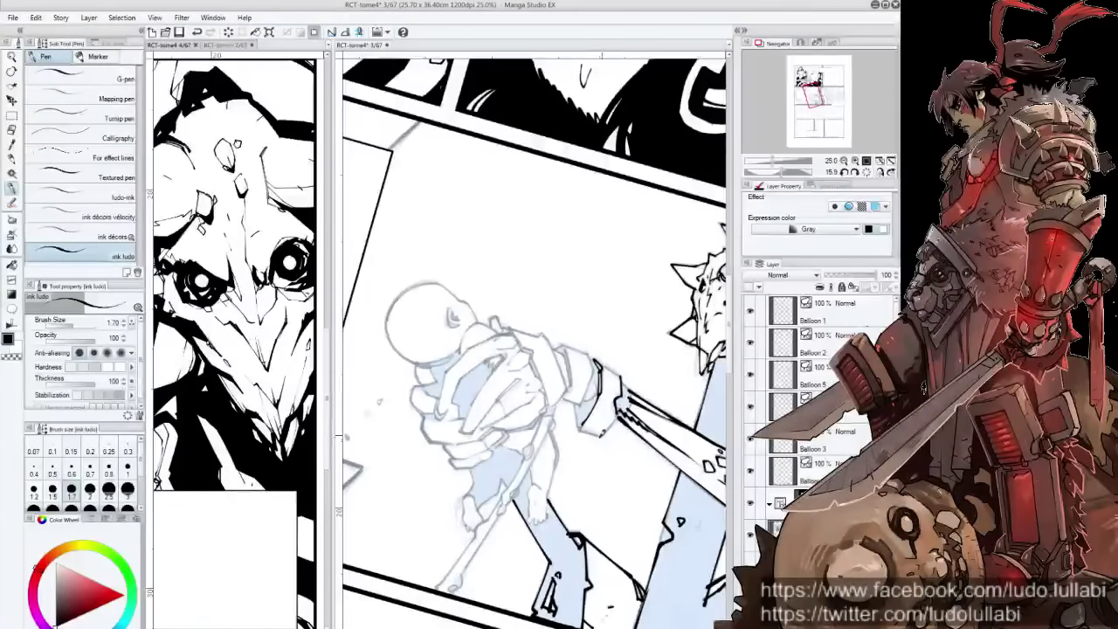
key("minus")
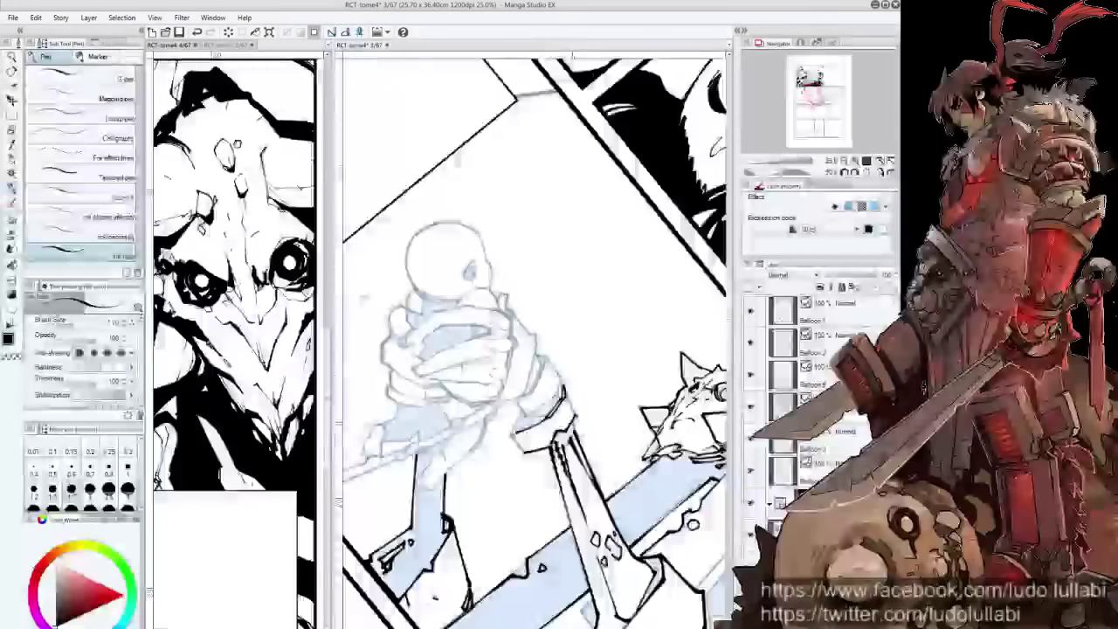
key("minus")
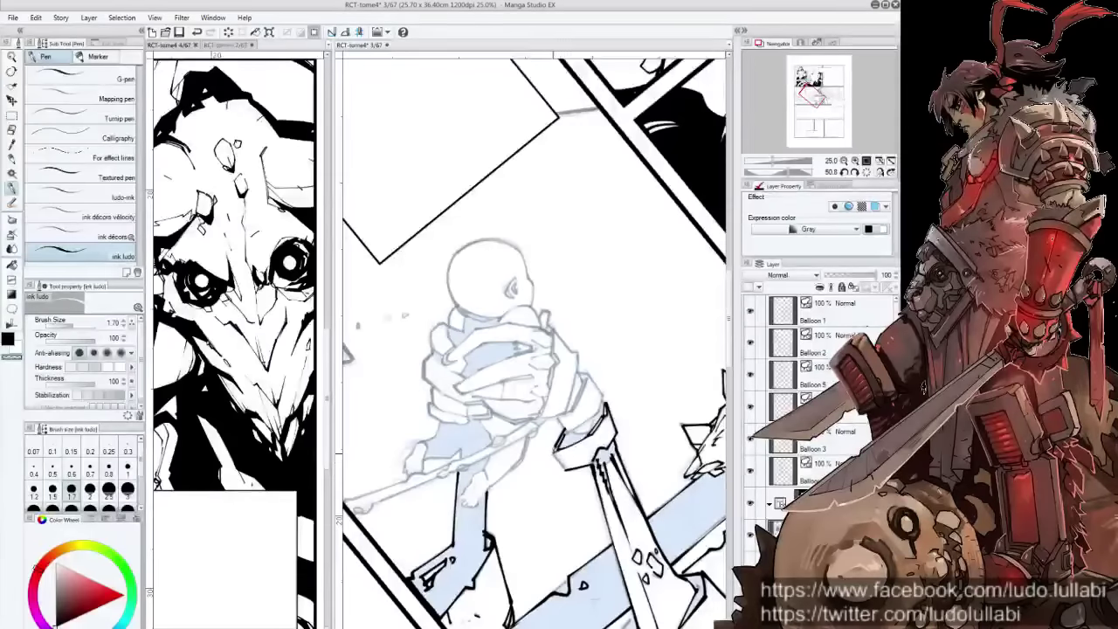
left_click_drag(563, 435, 553, 458)
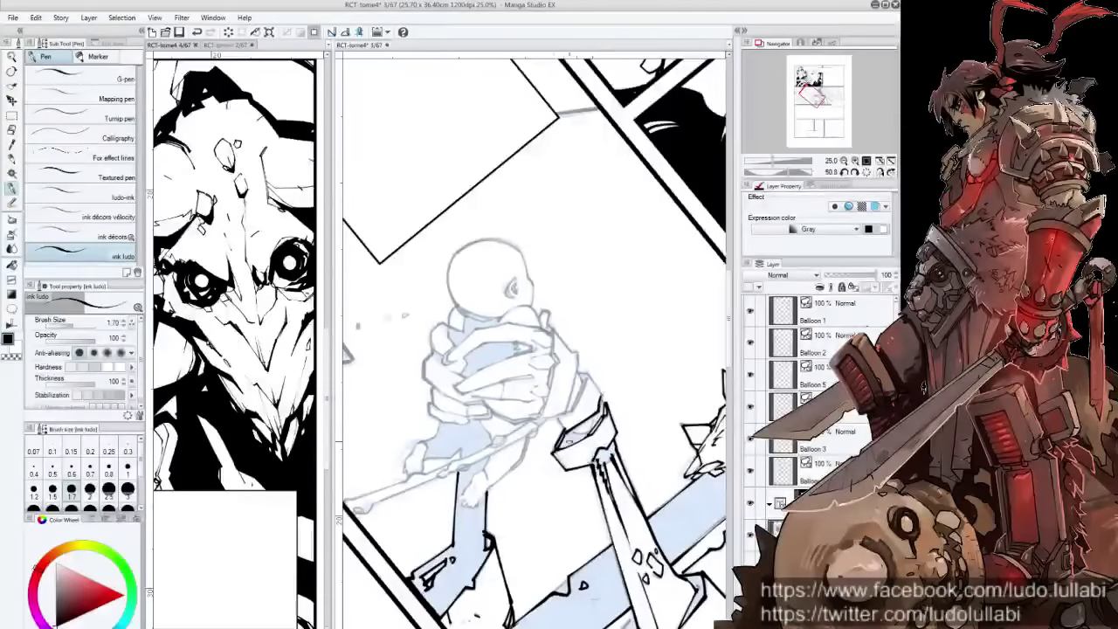
mouse_move(599, 402)
left_mouse_down()
mouse_move(625, 486)
mouse_move(612, 471)
left_mouse_up()
mouse_move(600, 346)
left_mouse_down()
mouse_move(614, 408)
mouse_move(576, 454)
left_mouse_up()
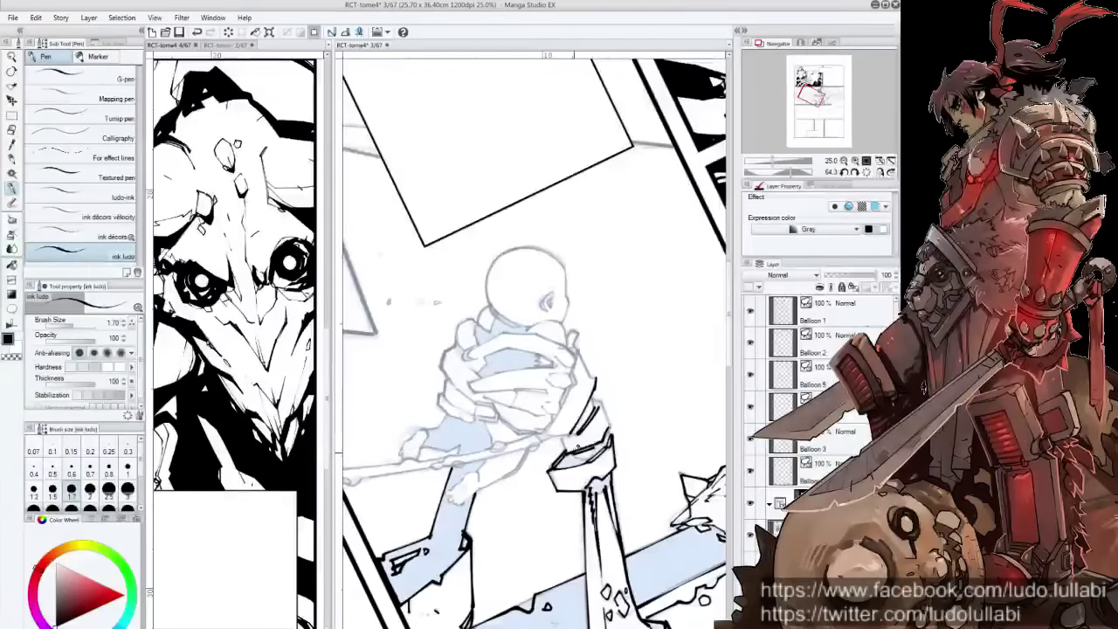
Ink the outline along the creature's hand gripping the sword
scroll(602, 450, "down", 1)
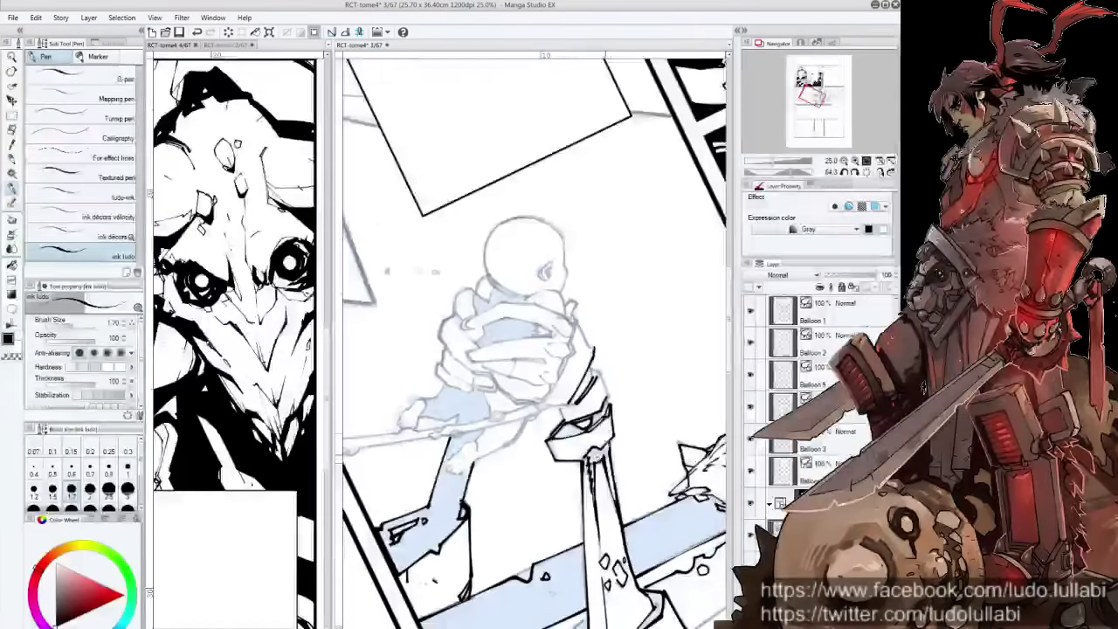
scroll(591, 421, "down", 1)
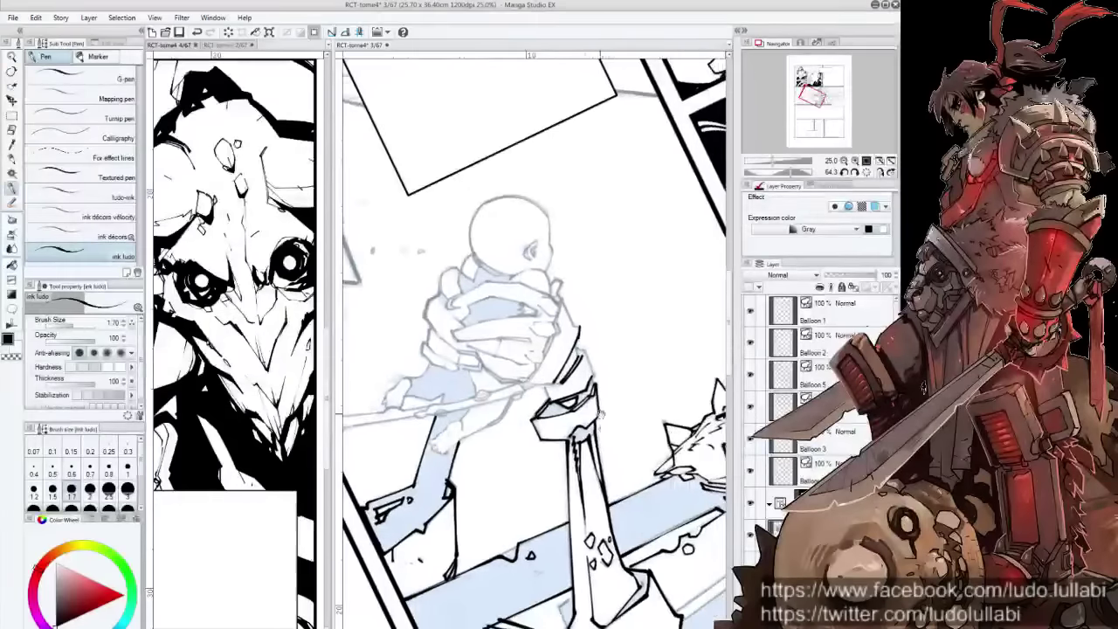
scroll(596, 390, "up", 2)
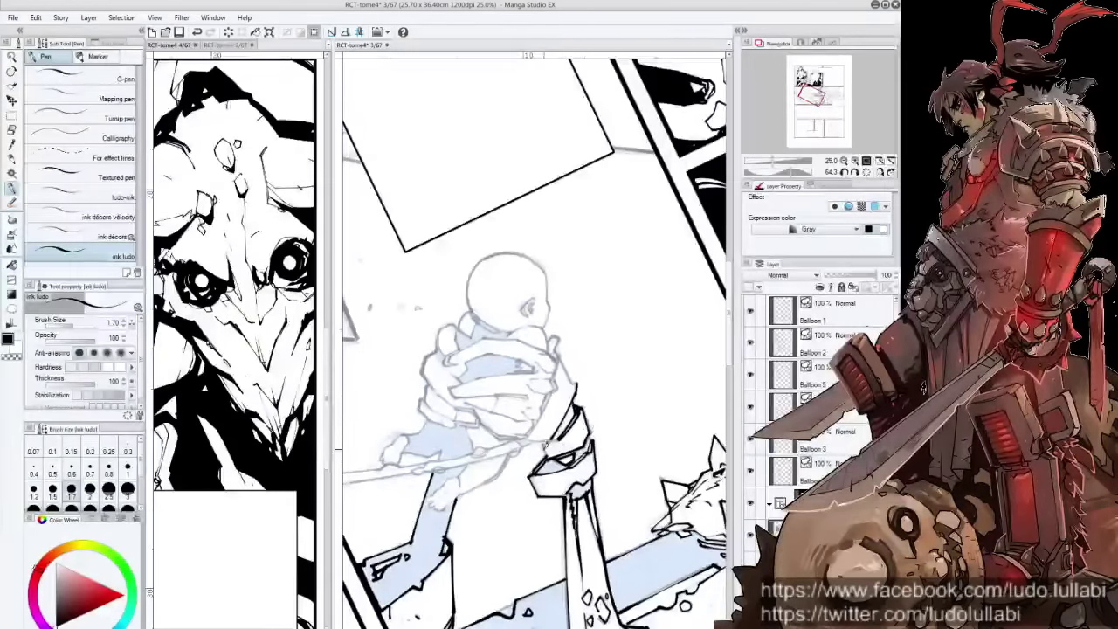
left_click_drag(574, 478, 556, 341)
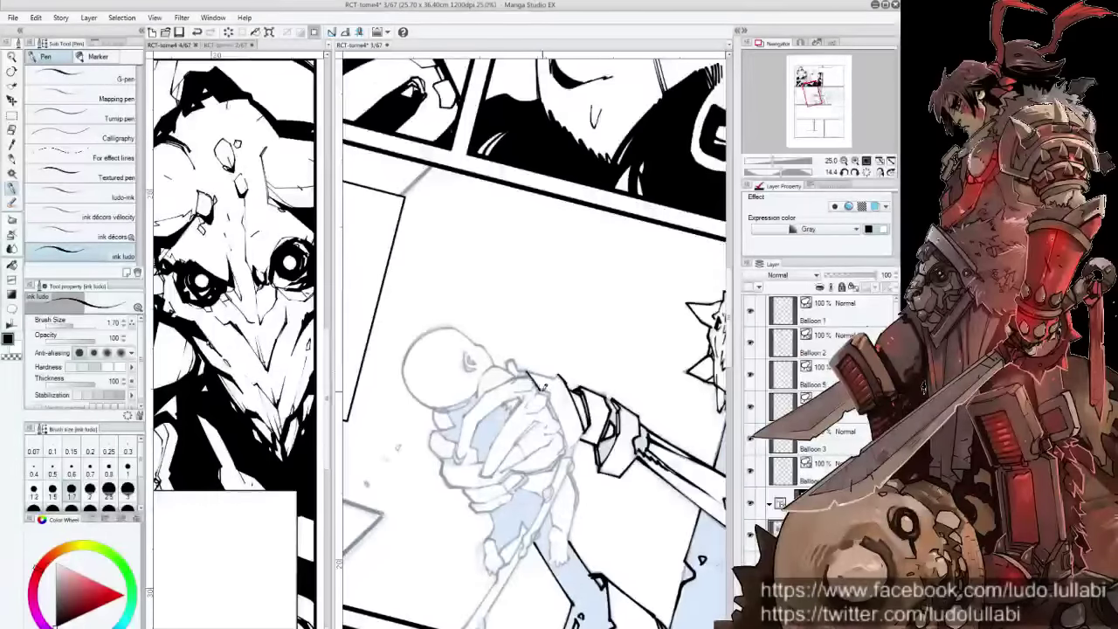
left_click_drag(529, 373, 570, 449)
Rotate the figure upright and ink a short line on the creature's leg
mouse_move(533, 349)
left_mouse_down()
mouse_move(559, 393)
mouse_move(524, 384)
mouse_move(579, 408)
mouse_move(589, 393)
mouse_move(581, 417)
mouse_move(594, 397)
left_mouse_up()
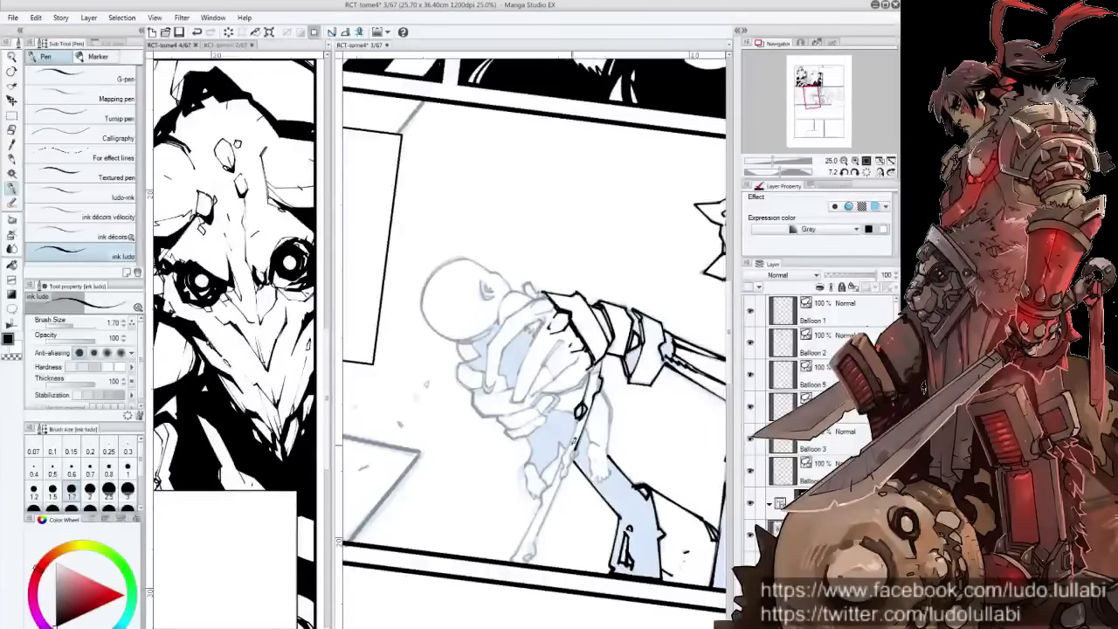
left_click_drag(572, 454, 559, 479)
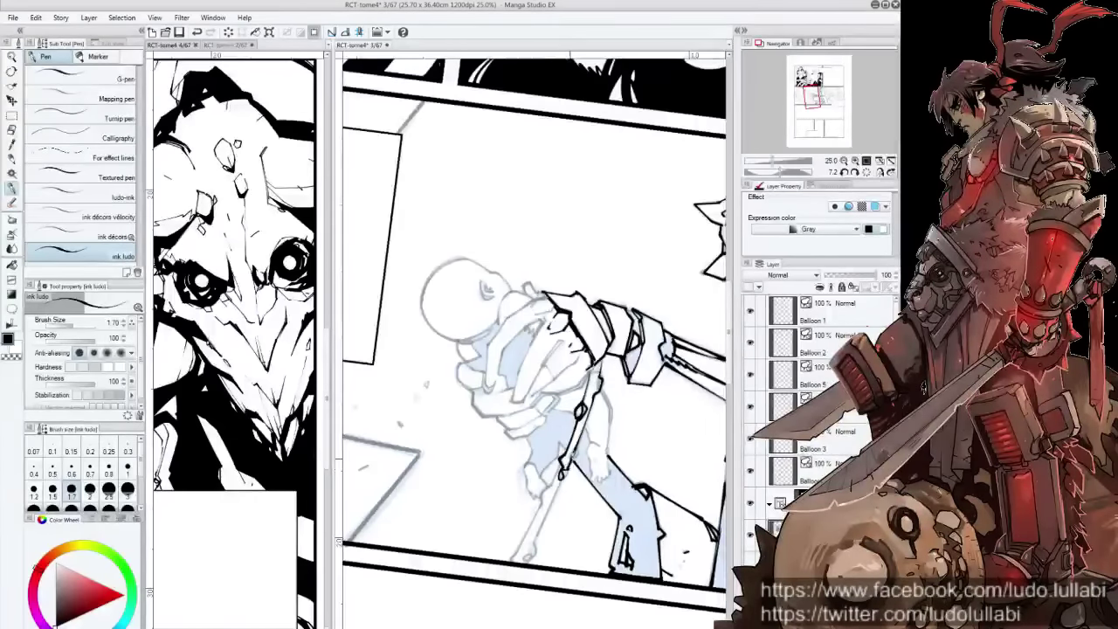
left_click_drag(542, 367, 562, 319)
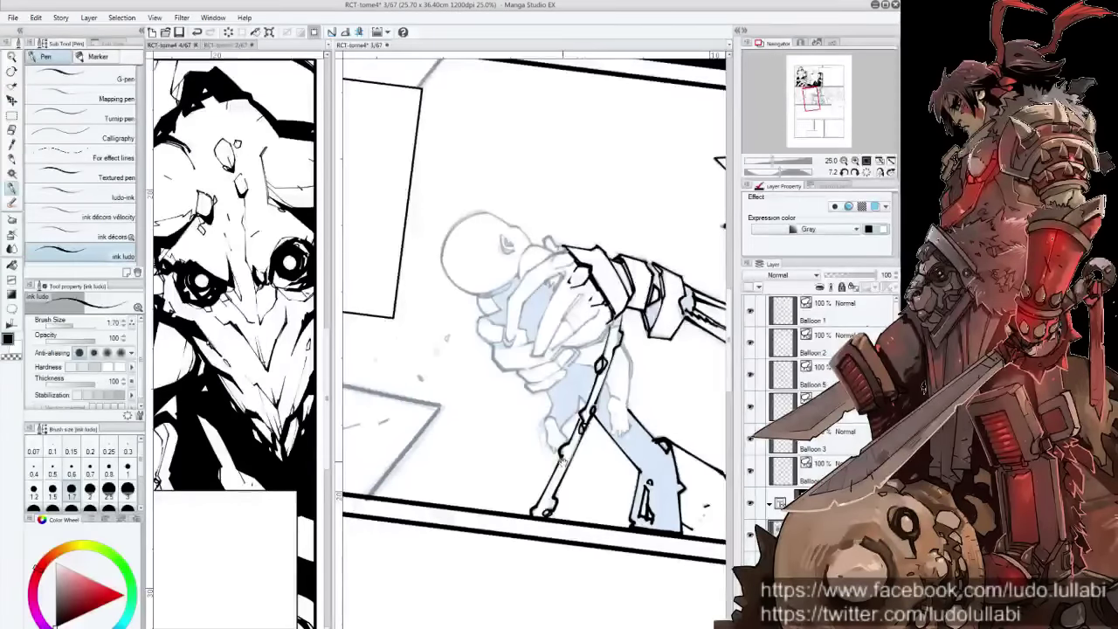
left_click_drag(637, 422, 585, 474)
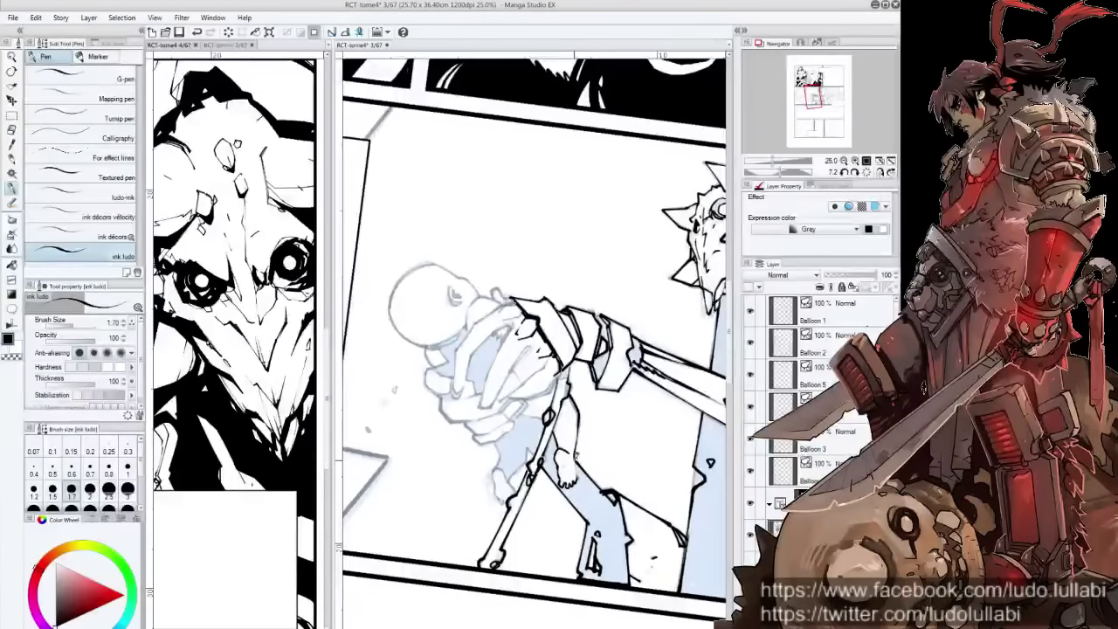
scroll(533, 336, "down", 2)
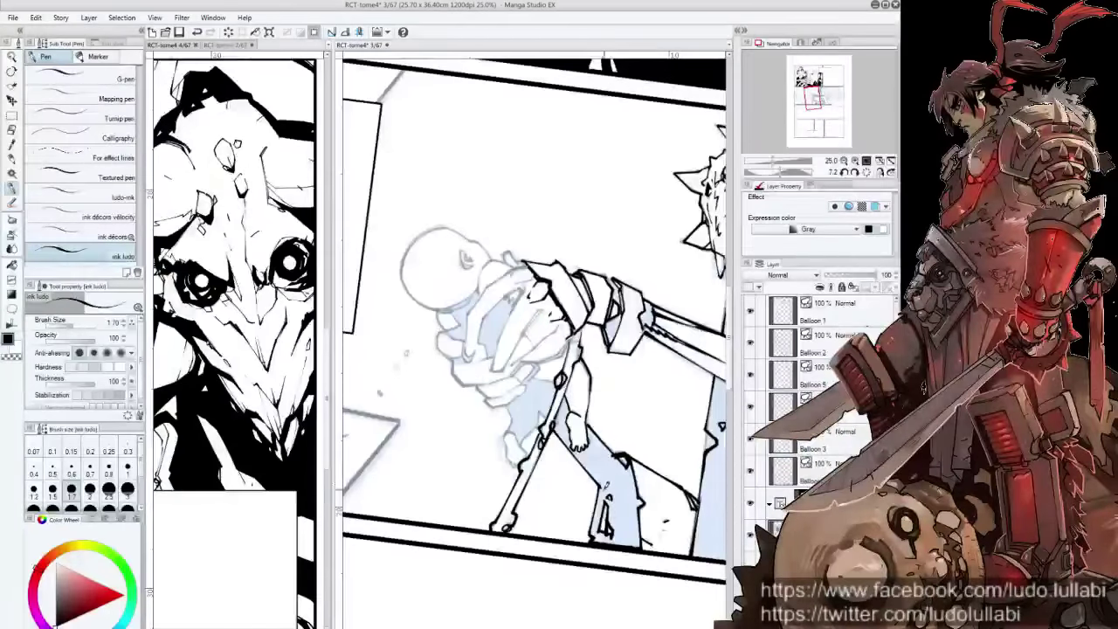
Fill the lower panel area and the gap between the legs solid black
key("g")
left_click(607, 502)
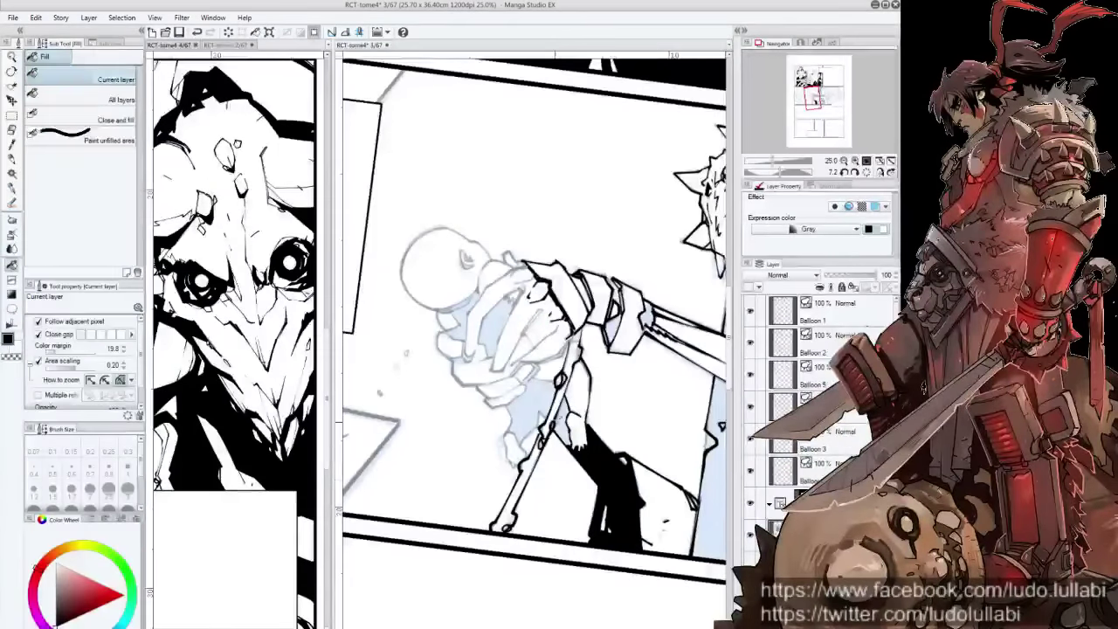
left_click(564, 428)
key("p")
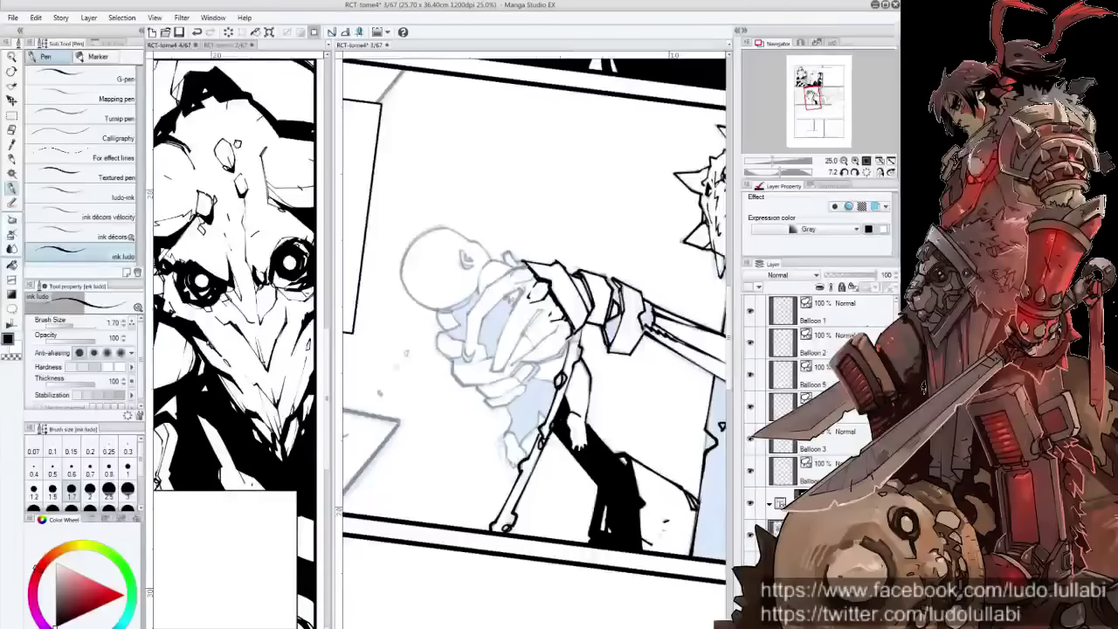
left_click_drag(567, 306, 350, 288)
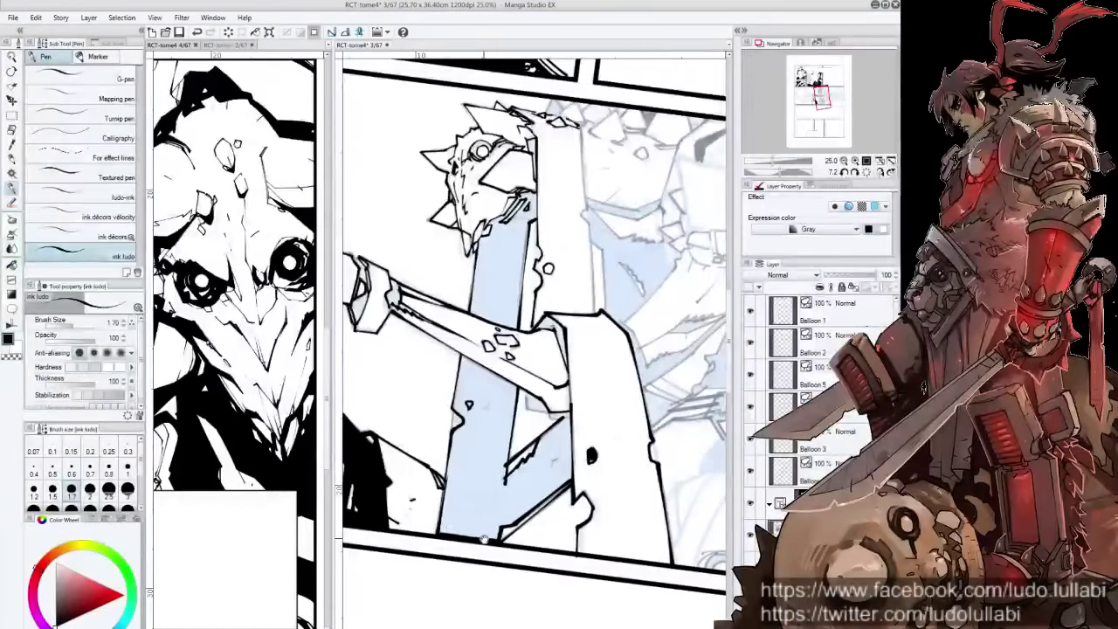
left_click_drag(483, 539, 508, 622)
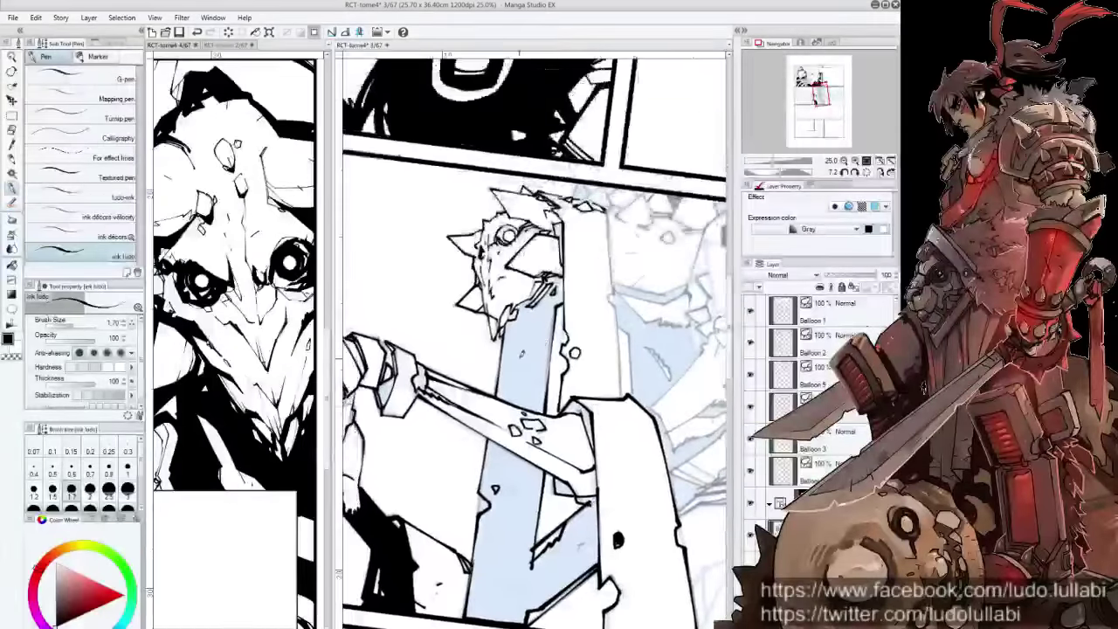
Fill the sword blade, area right of it, and the helmet's eye area black
key("g")
left_click(529, 349)
left_click(519, 501)
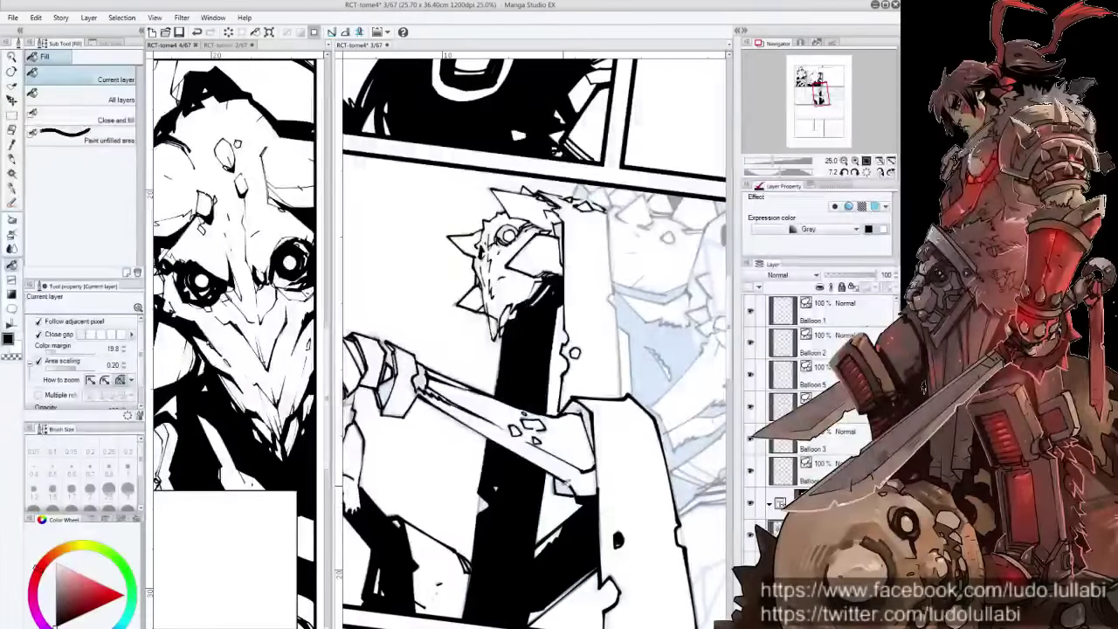
left_click(578, 428)
left_click(506, 234)
left_click(560, 229)
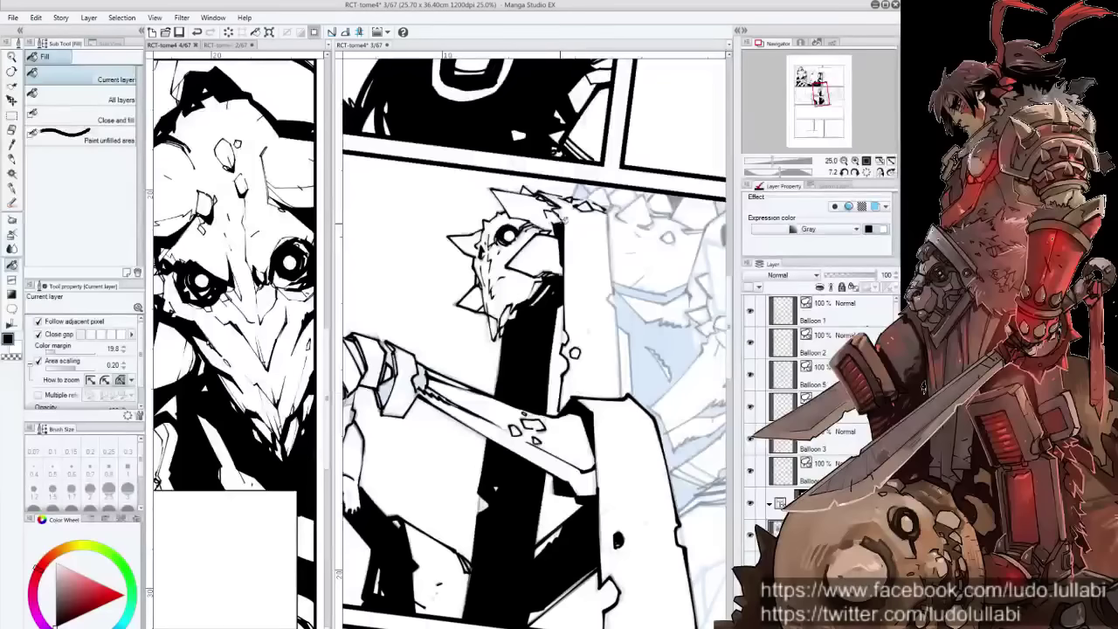
left_click_drag(489, 349, 594, 367)
Return to the pen and recentre the creature and sword in view
key("p")
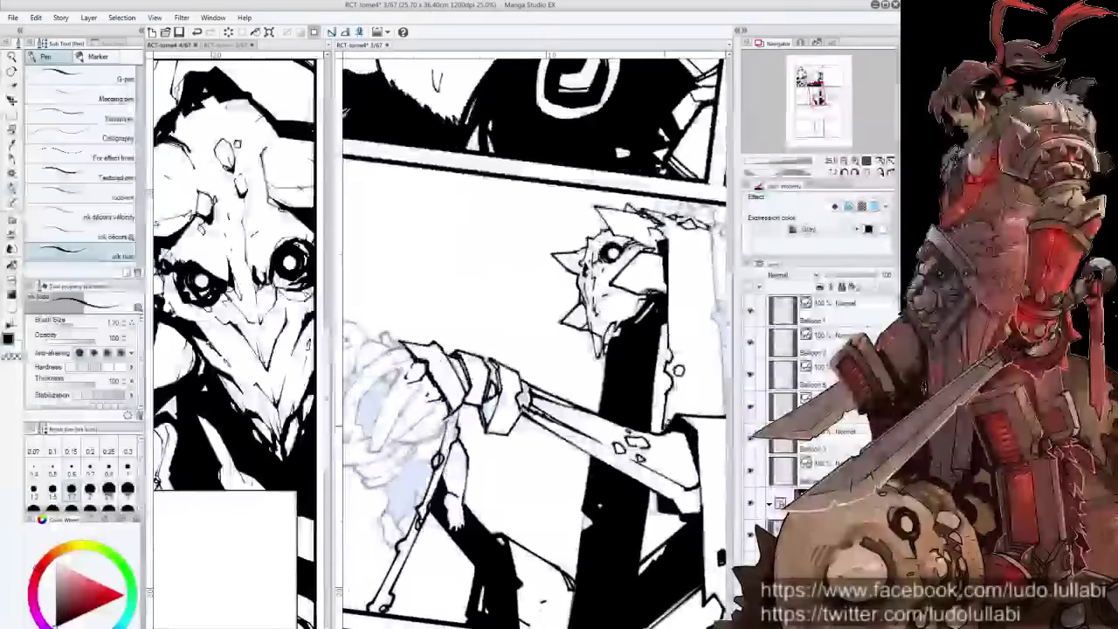
scroll(532, 340, "up", 1)
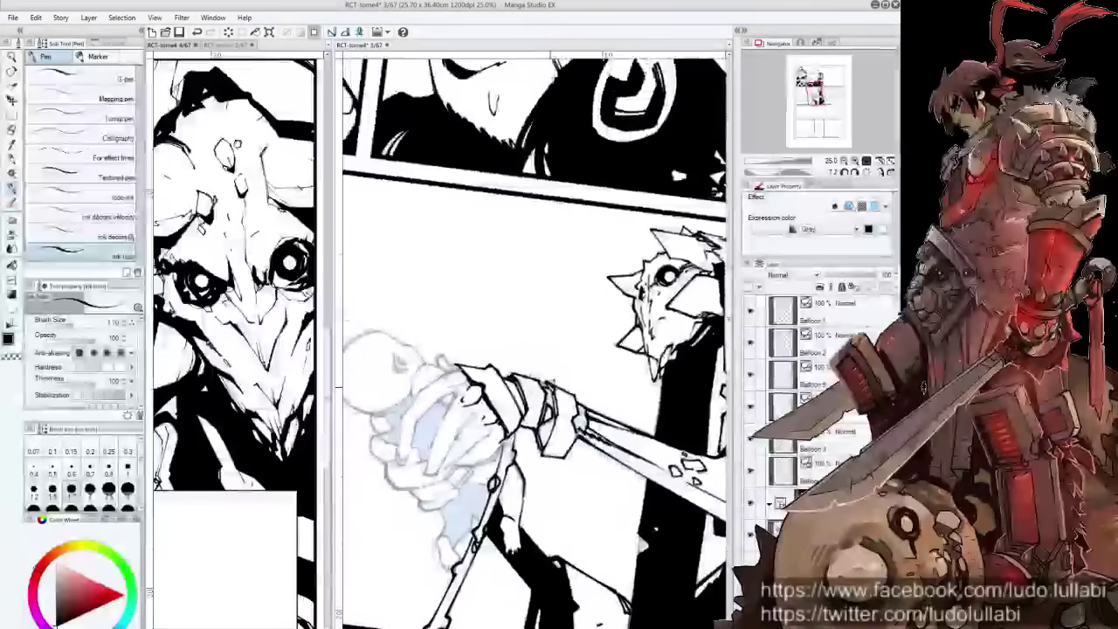
scroll(533, 340, "up", 1)
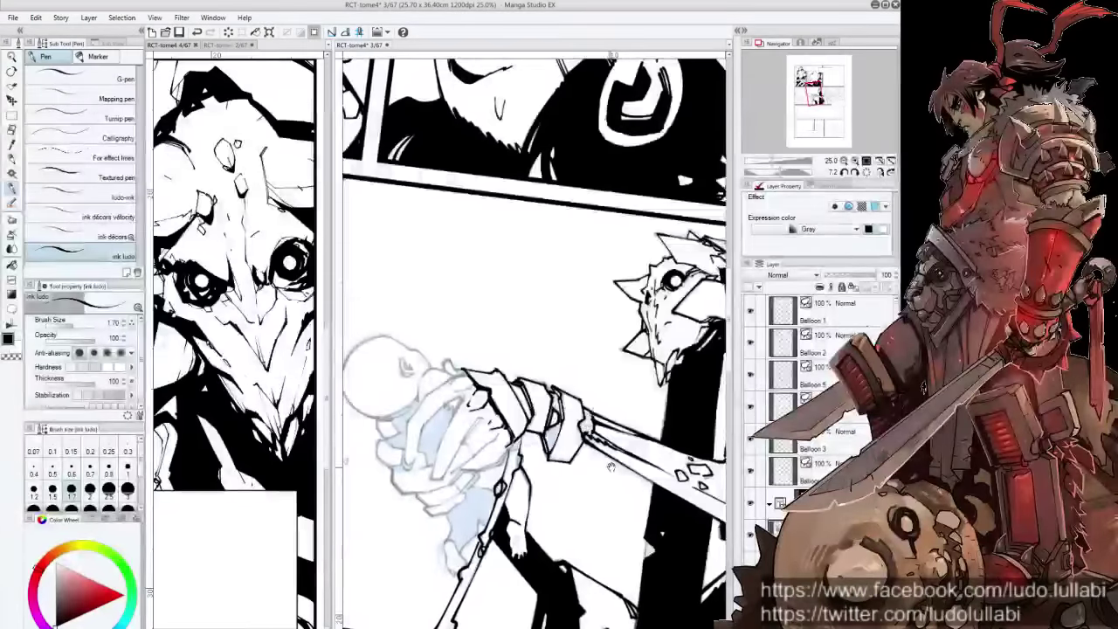
left_click_drag(587, 433, 556, 367)
key("g")
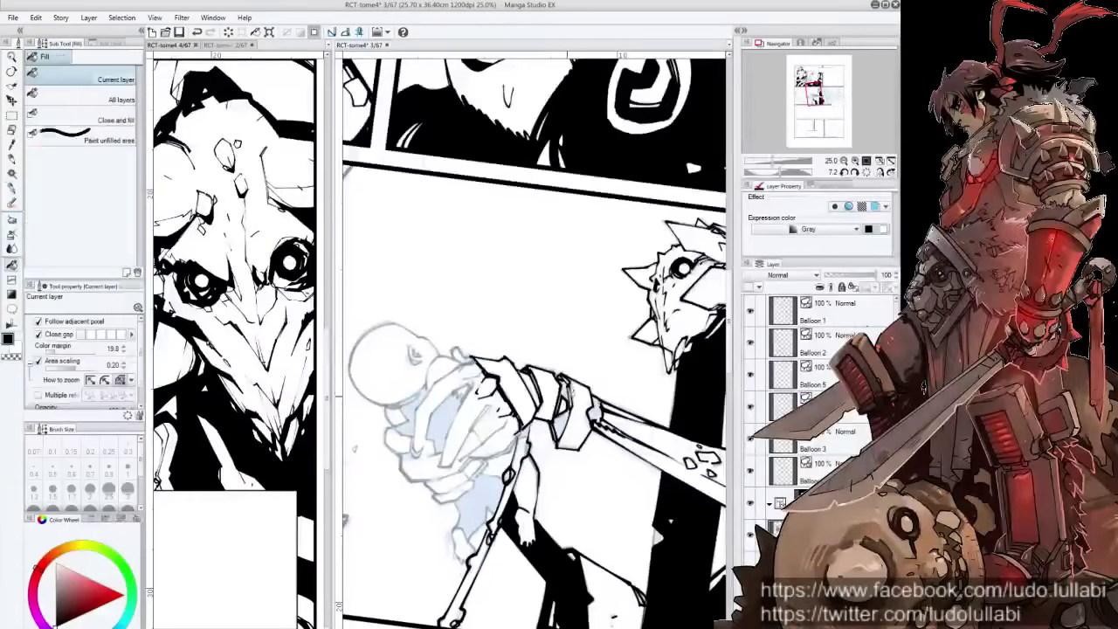
key("p")
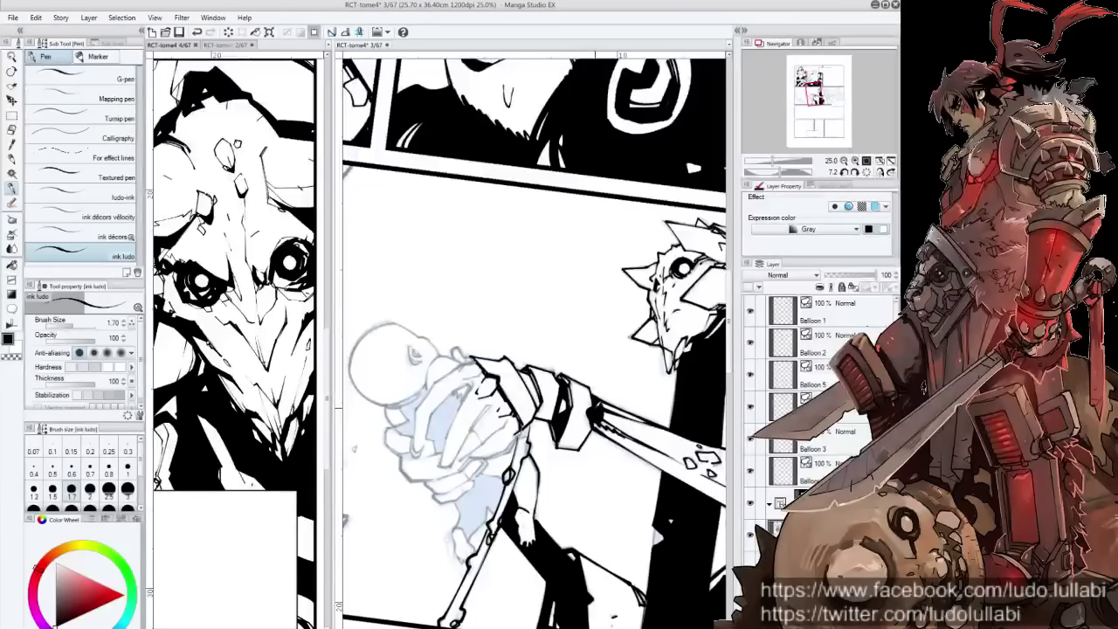
mouse_move(625, 266)
left_mouse_down()
mouse_move(721, 284)
mouse_move(655, 186)
left_mouse_up()
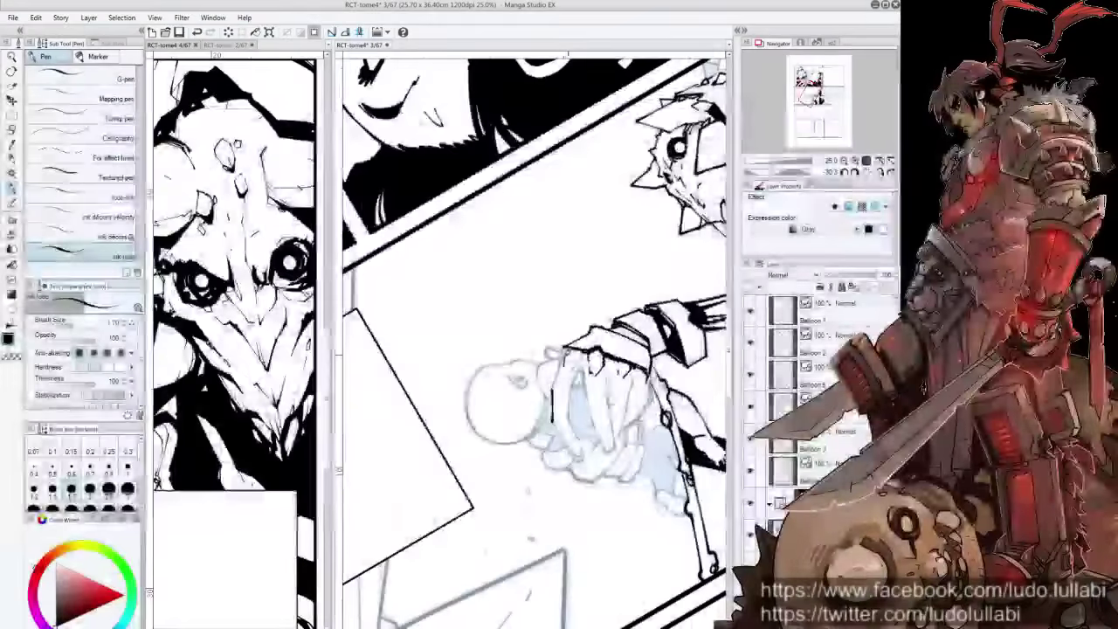
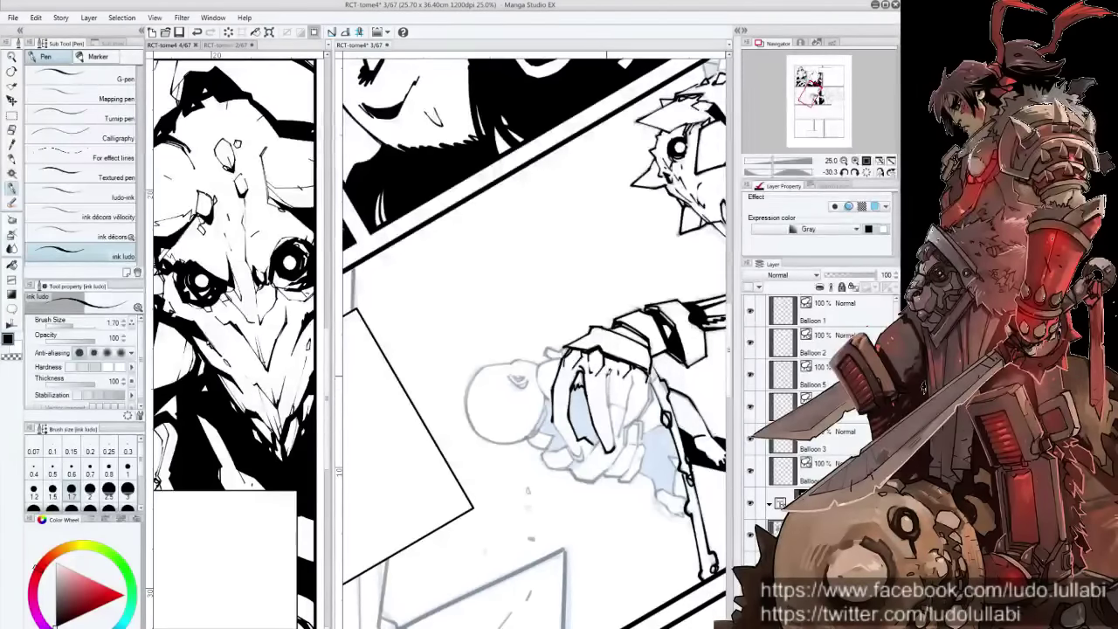
Ink the first strokes over the sketch of the gripping hand
left_click_drag(612, 370, 609, 409)
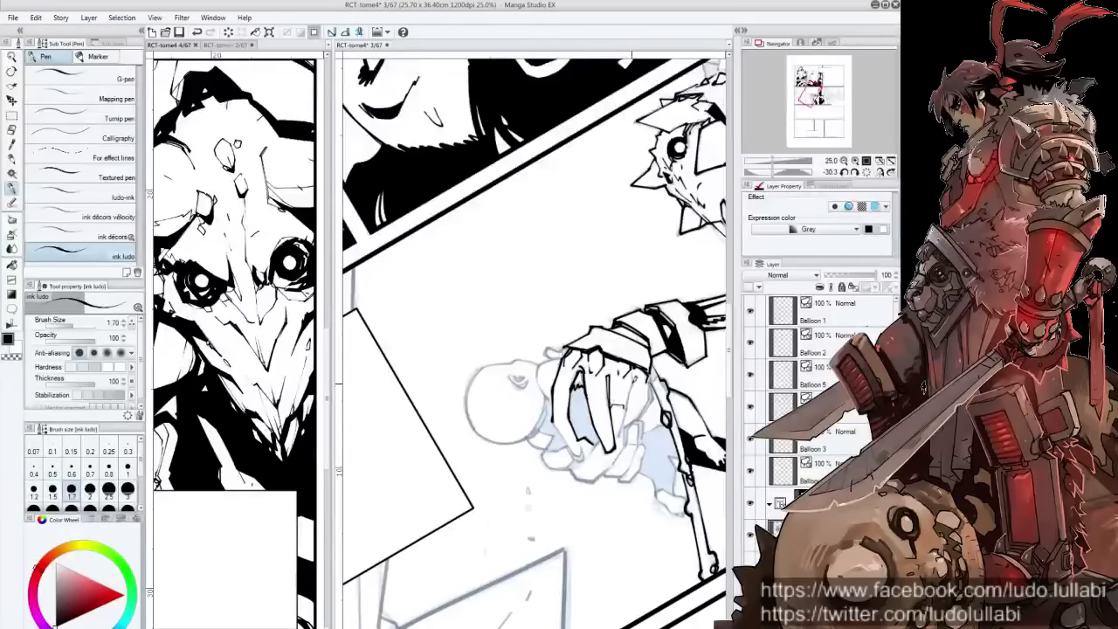
mouse_move(634, 376)
left_mouse_down()
mouse_move(626, 408)
mouse_move(653, 384)
mouse_move(623, 430)
left_mouse_up()
mouse_move(649, 366)
left_mouse_down()
mouse_move(615, 396)
mouse_move(625, 419)
mouse_move(659, 417)
left_mouse_up()
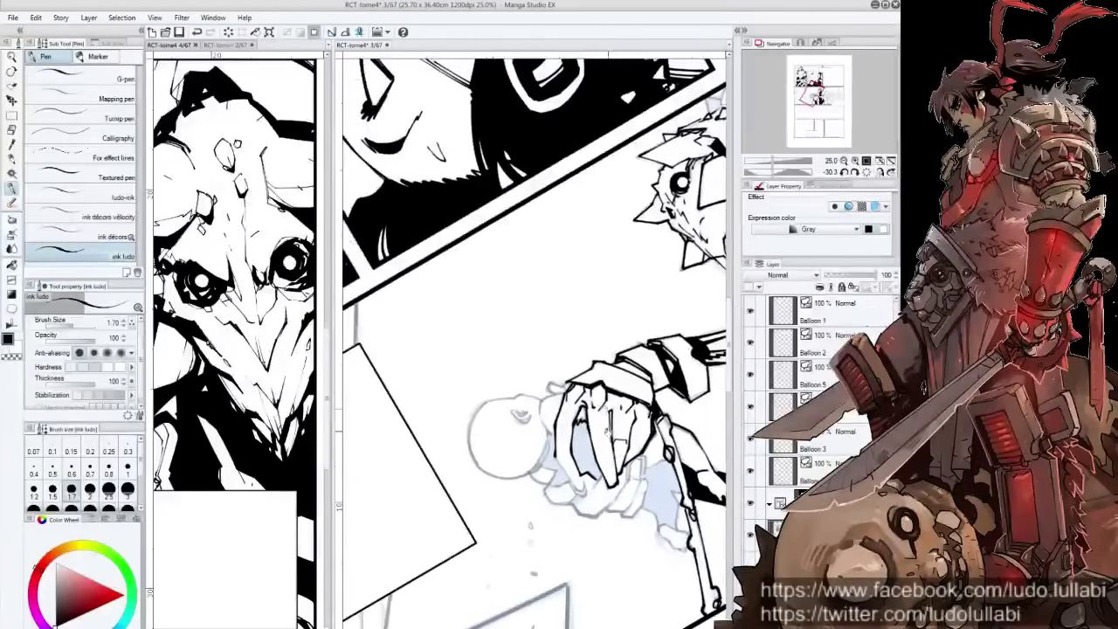
mouse_move(529, 523)
left_mouse_down()
mouse_move(511, 378)
mouse_move(514, 419)
mouse_move(498, 388)
left_mouse_up()
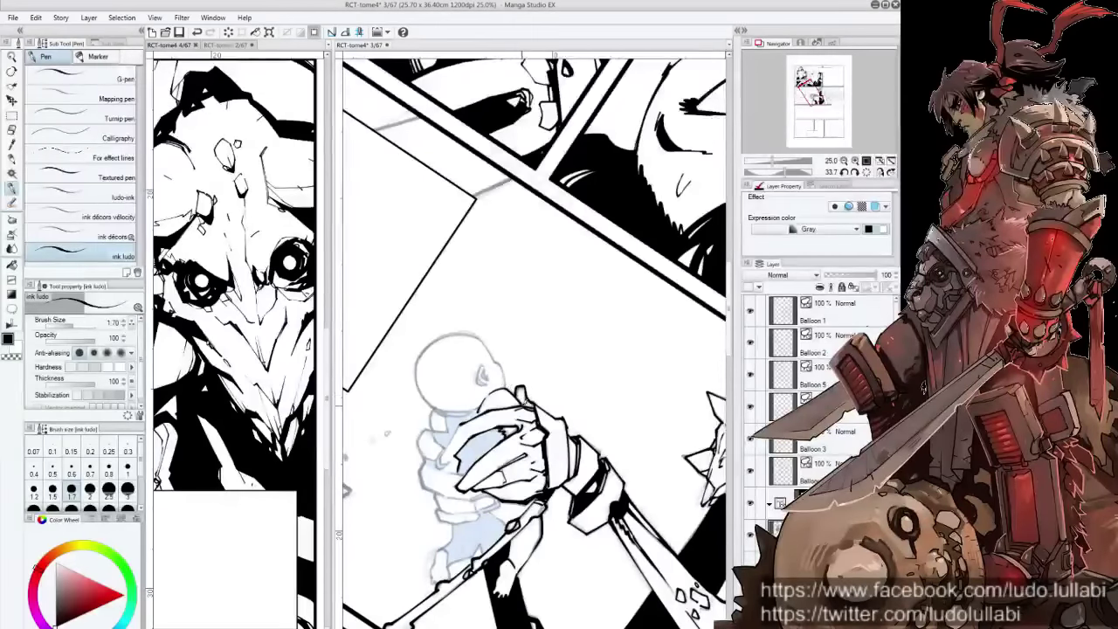
mouse_move(513, 393)
left_mouse_down()
mouse_move(524, 411)
mouse_move(515, 384)
left_mouse_up()
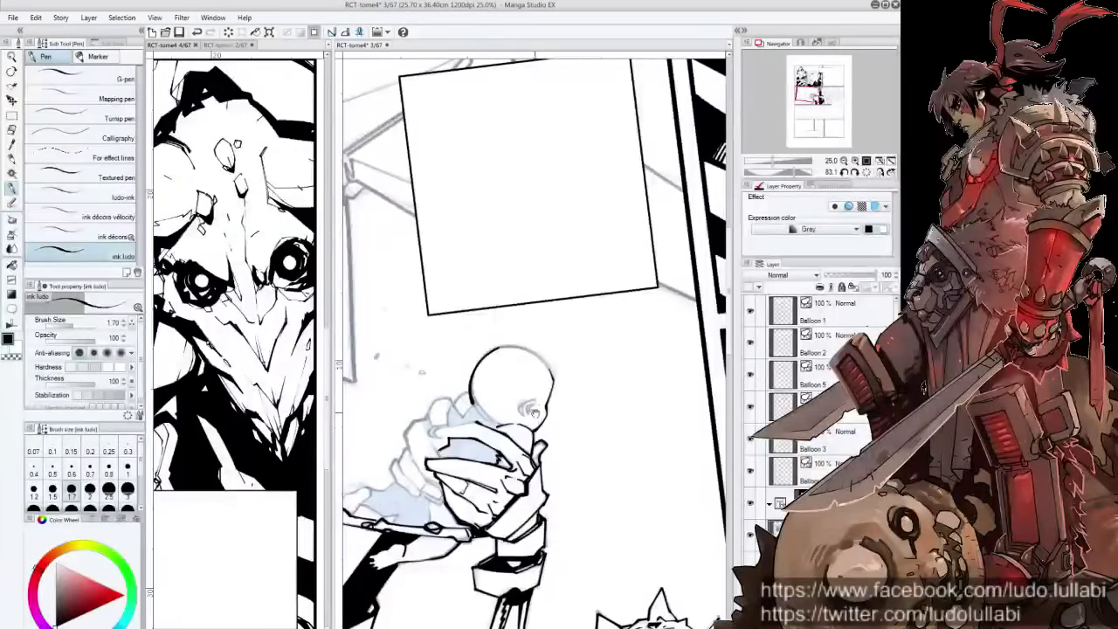
left_click_drag(536, 414, 492, 378)
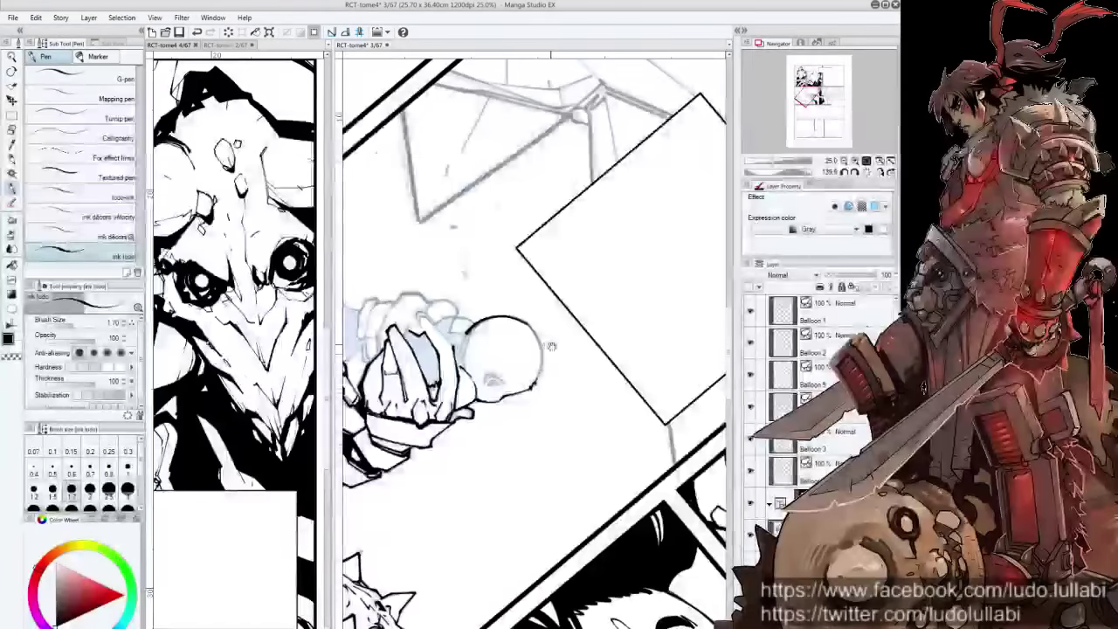
scroll(532, 358, "up", 1)
Ink the right edge of the figure's round head and small strokes on the arm
left_click_drag(526, 352, 536, 408)
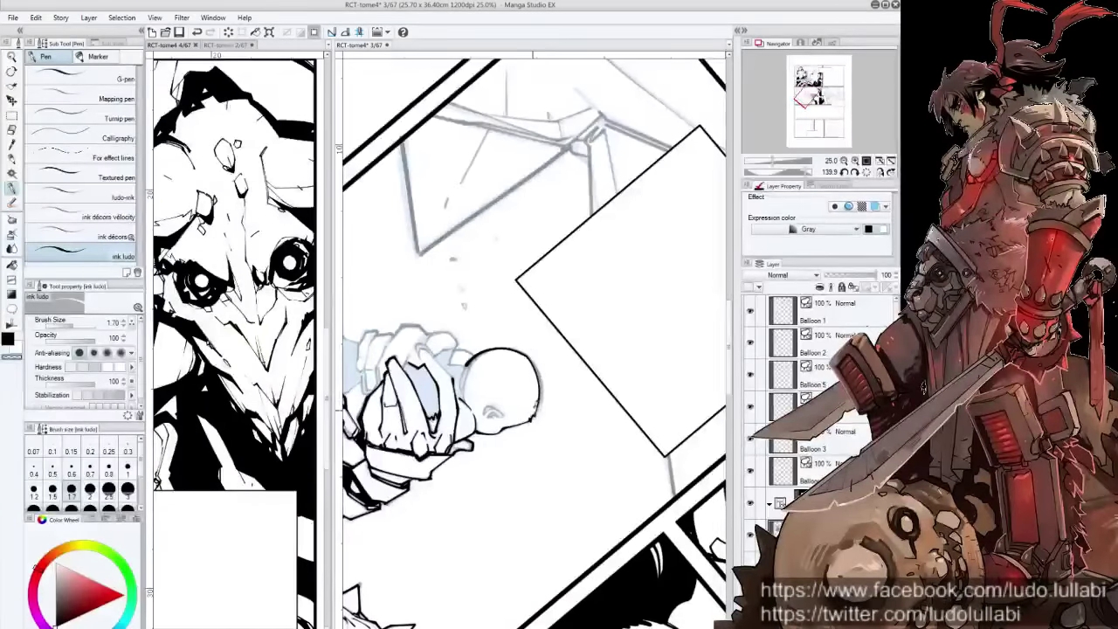
left_click_drag(533, 54, 586, 54)
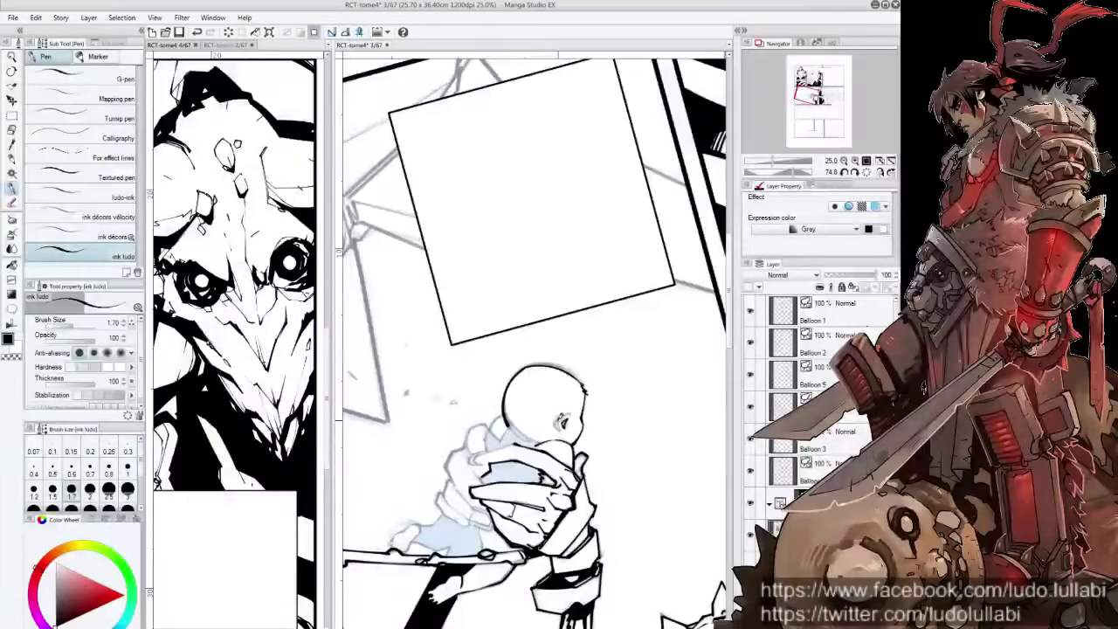
left_click_drag(559, 56, 516, 56)
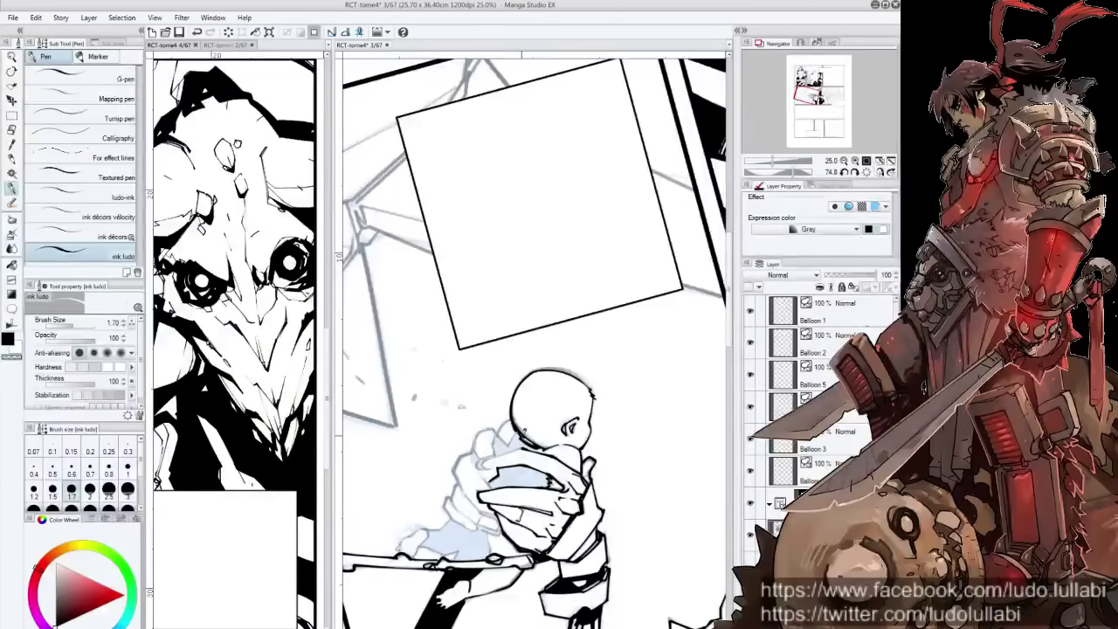
left_click_drag(500, 485, 497, 524)
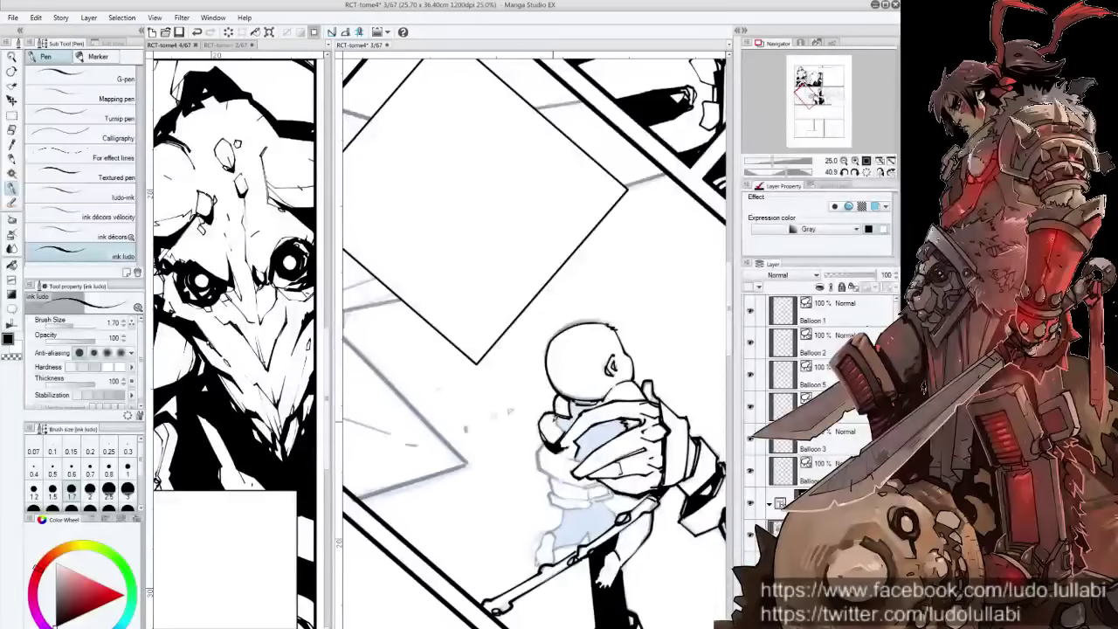
left_click_drag(572, 59, 698, 602)
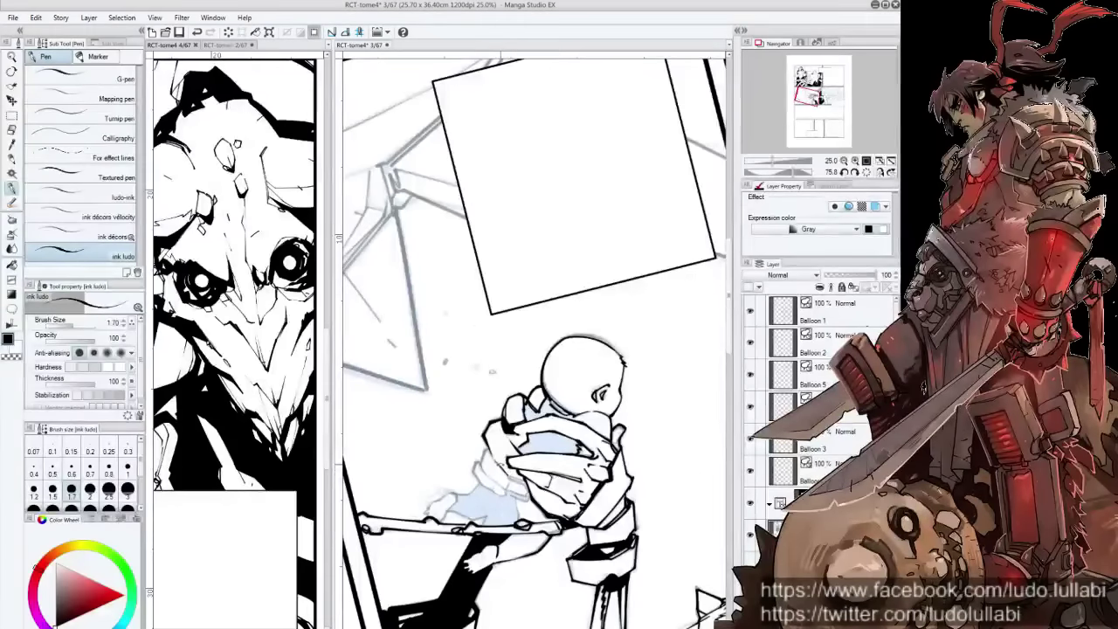
key("^")
key("^")
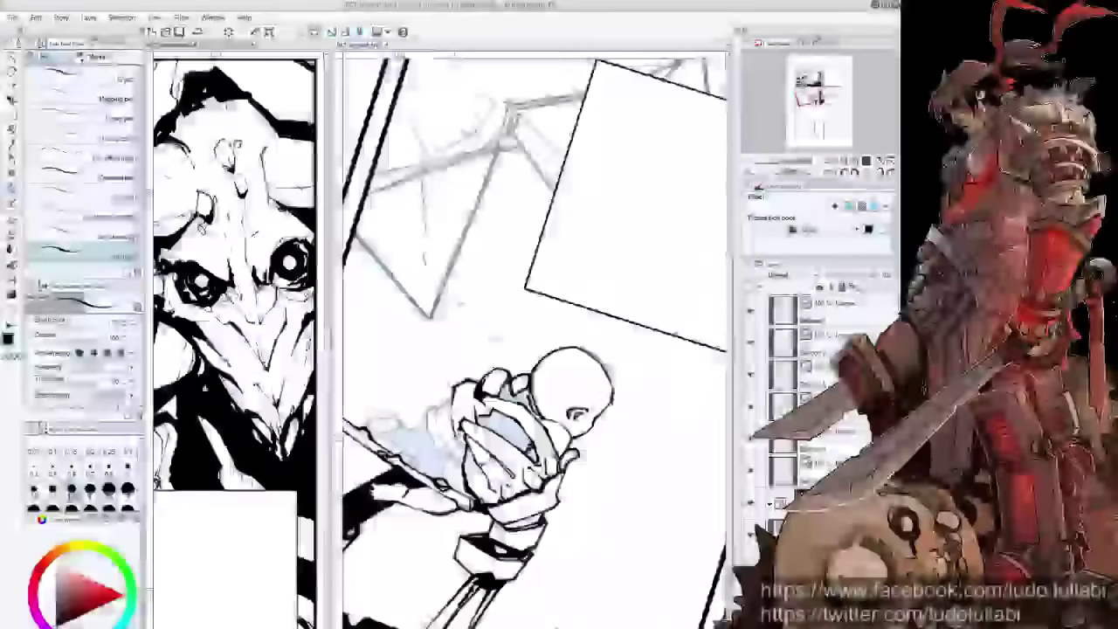
scroll(532, 341, "left", 1)
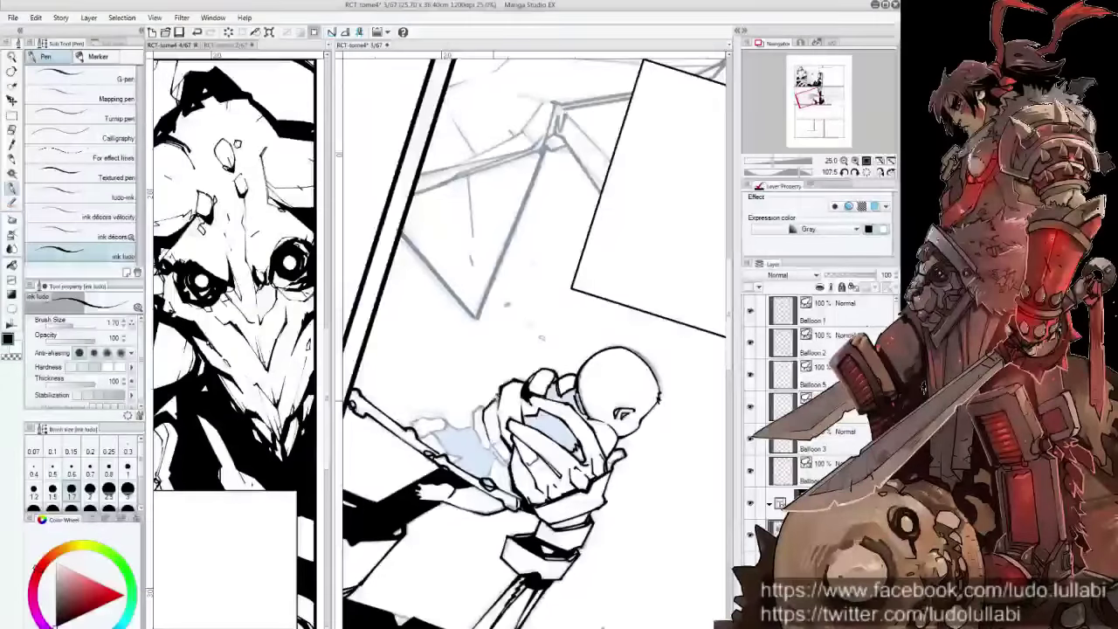
mouse_move(500, 395)
left_mouse_down()
mouse_move(472, 433)
mouse_move(493, 465)
left_mouse_up()
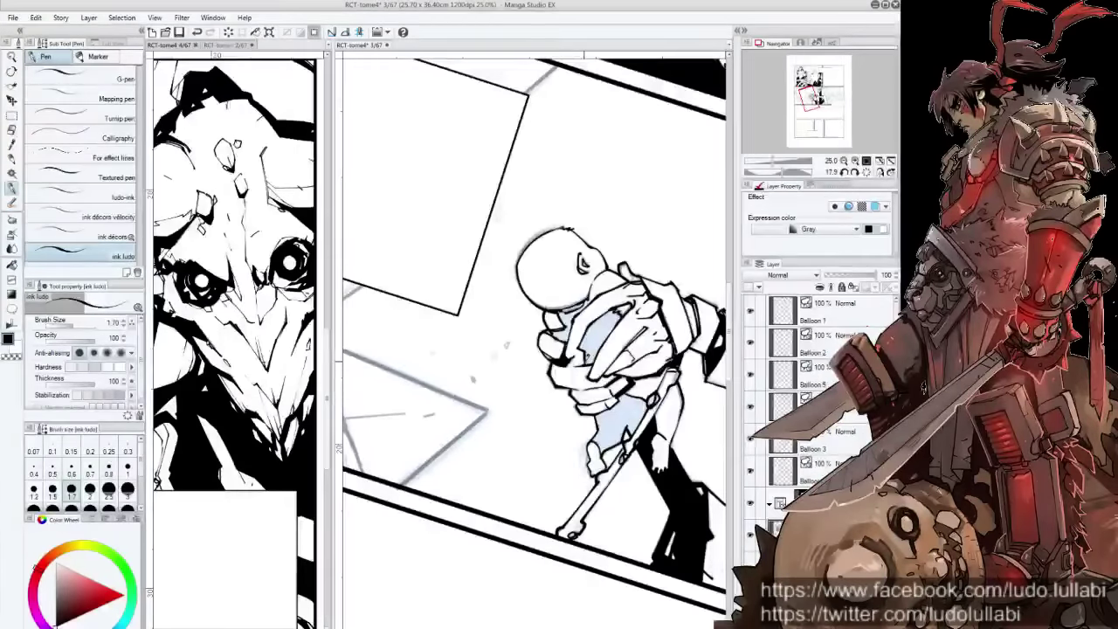
Reset the canvas rotation and fill two enclosed areas inside the arm with black
key("ctrl+@")
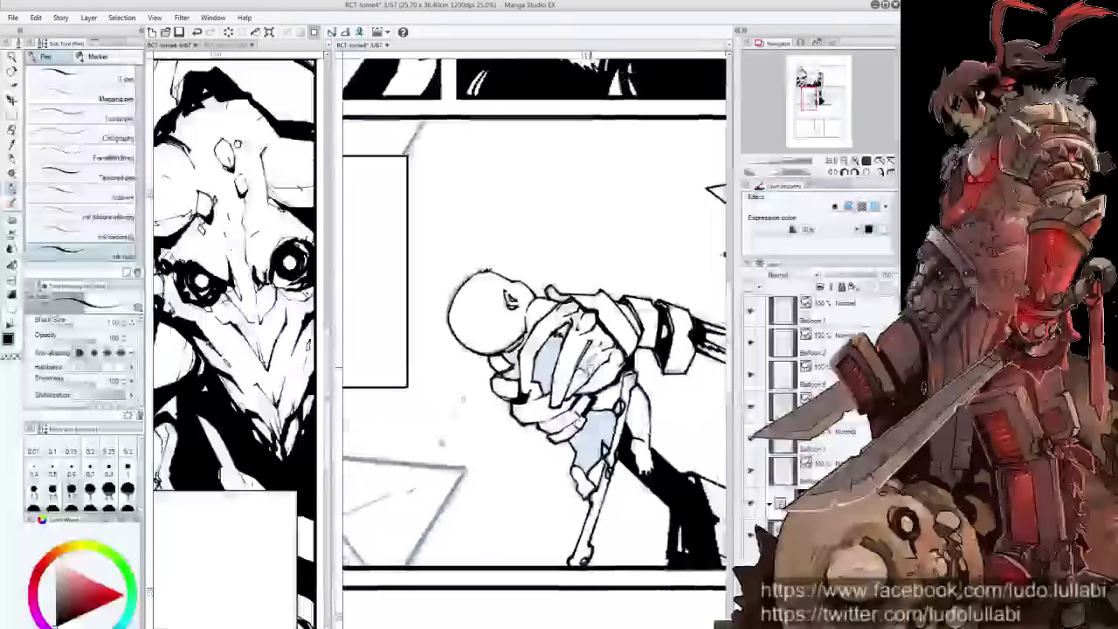
key("g")
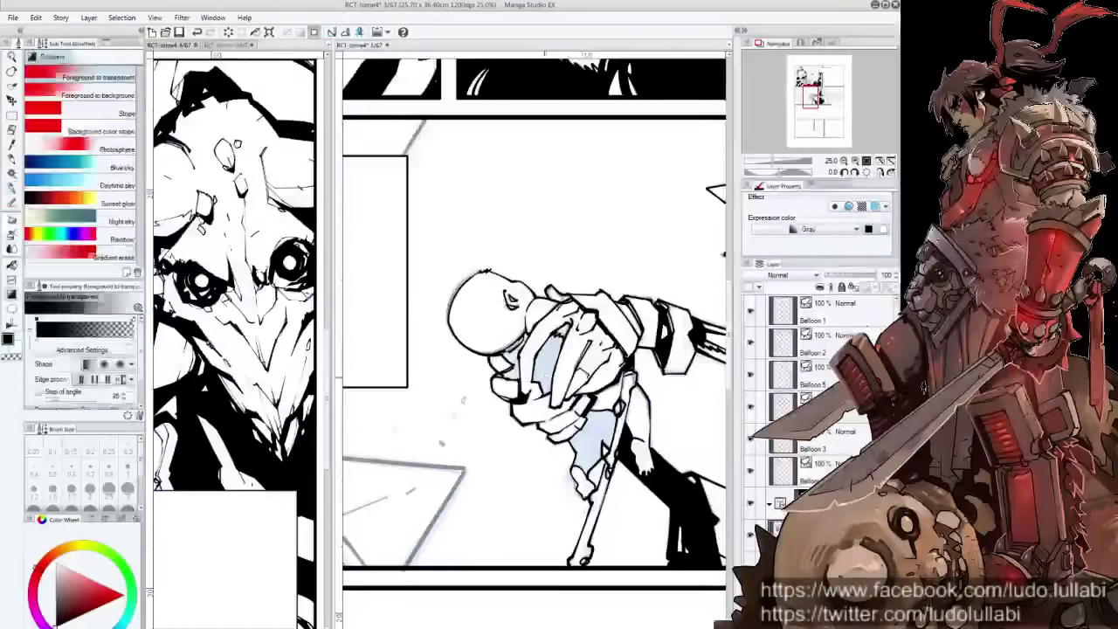
left_click(548, 366)
left_click(515, 356)
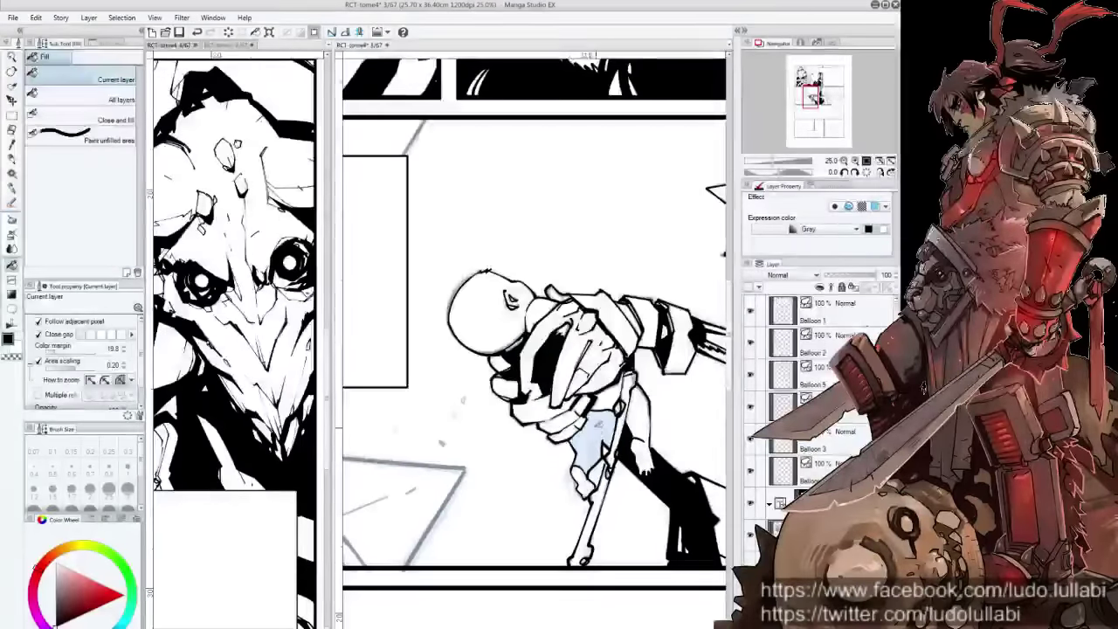
left_click_drag(524, 384, 415, 381)
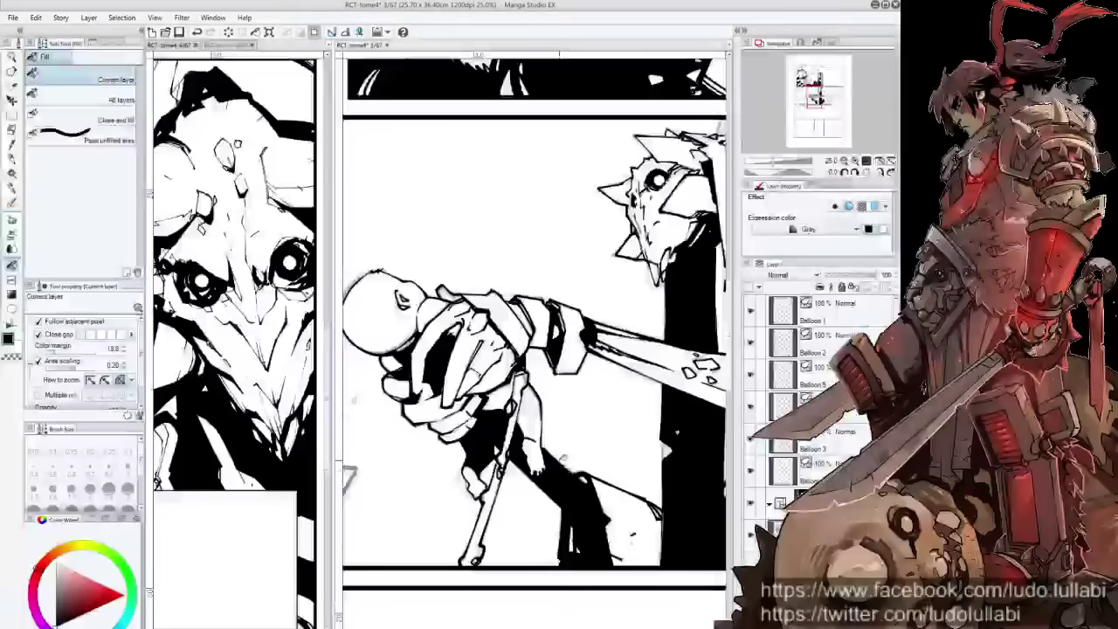
Return to the ink ludo pen with brush size 2.00
key("p")
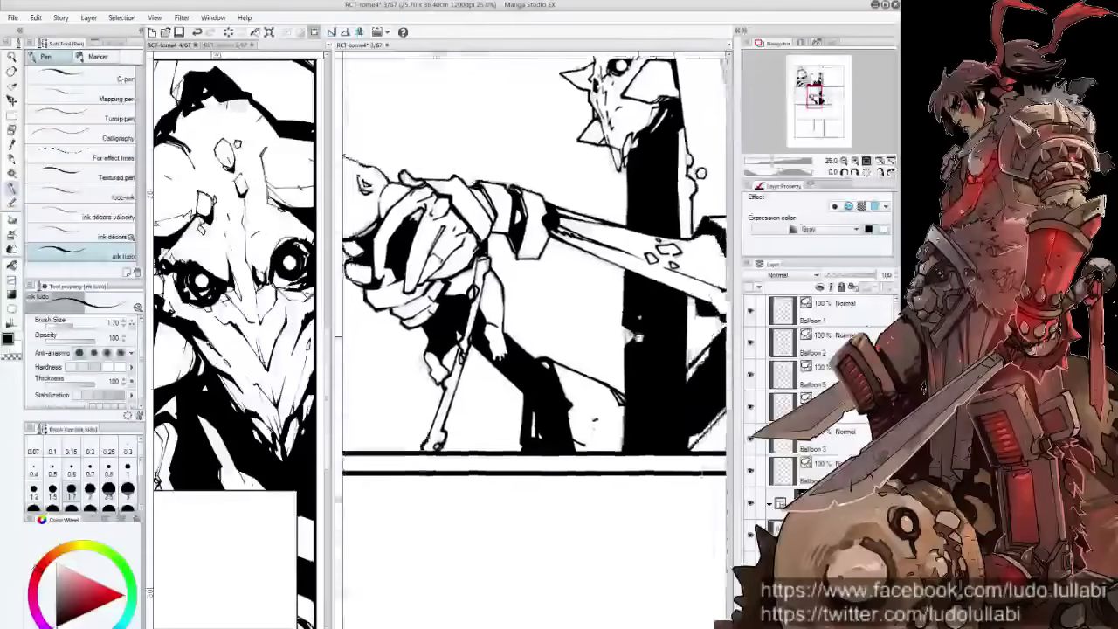
mouse_move(665, 446)
left_mouse_down()
mouse_move(693, 425)
mouse_move(620, 366)
mouse_move(563, 404)
left_mouse_up()
scroll(622, 363, "down", 1)
left_click(94, 492)
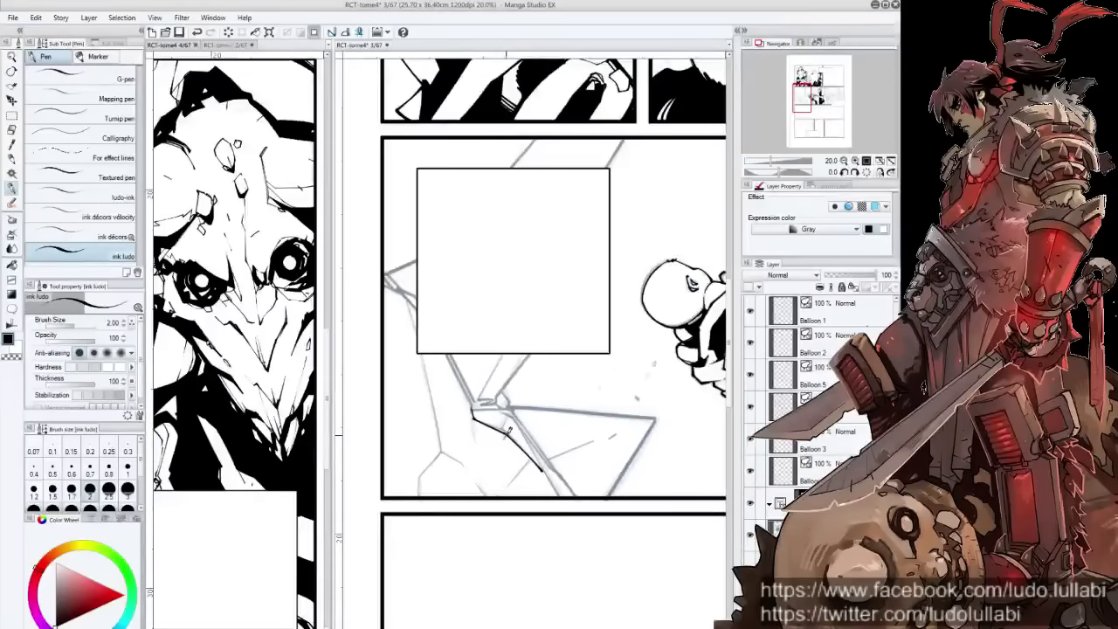
Trace the triangular rock shard outlines around the speech balloon box
mouse_move(503, 432)
left_mouse_down()
mouse_move(515, 411)
mouse_move(563, 496)
left_mouse_up()
mouse_move(514, 412)
left_mouse_down()
mouse_move(581, 493)
mouse_move(653, 419)
left_mouse_up()
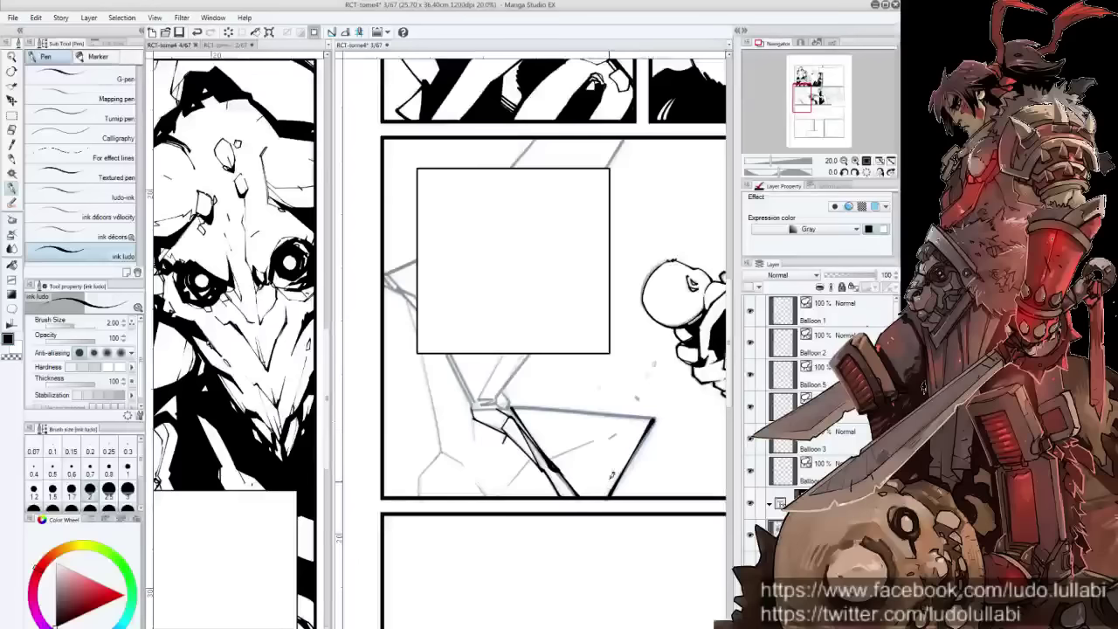
left_click_drag(601, 290, 501, 452)
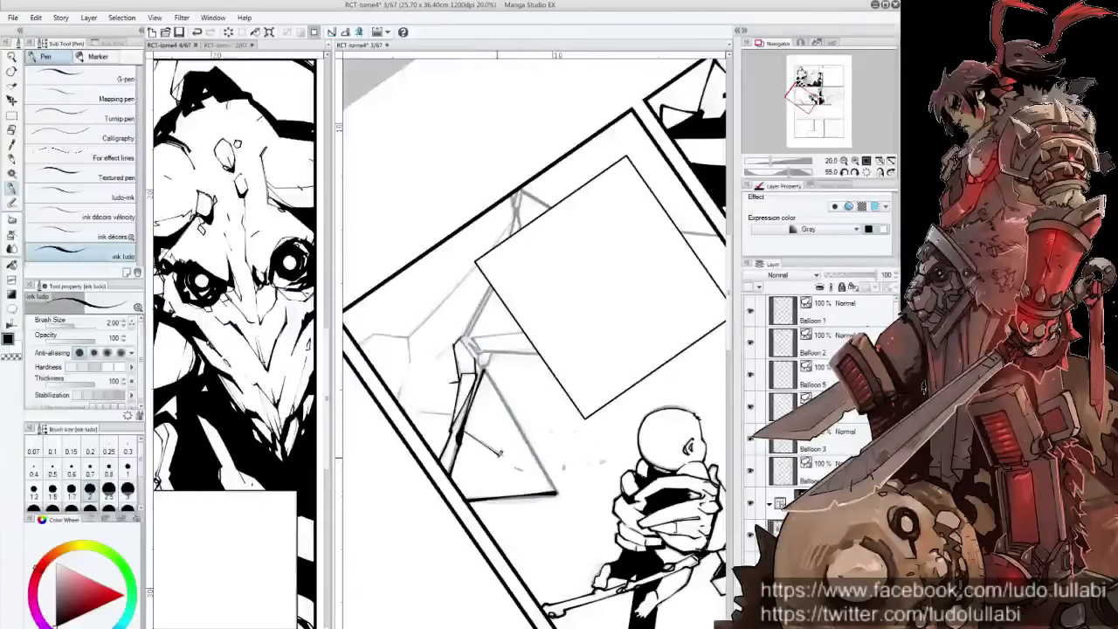
left_click_drag(485, 368, 598, 545)
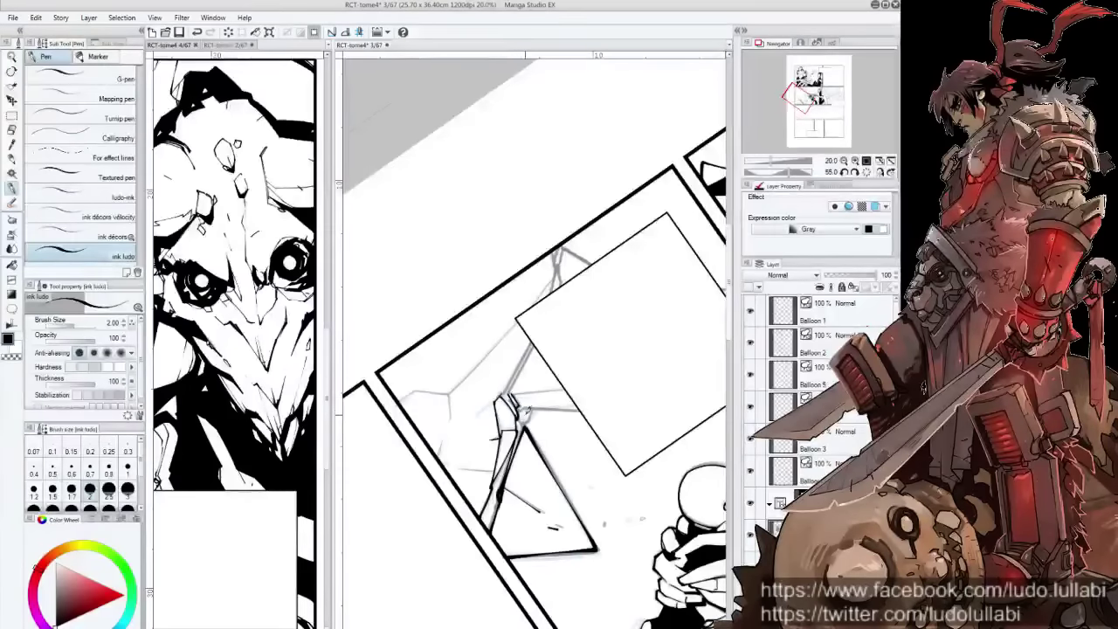
mouse_move(603, 524)
left_mouse_down()
mouse_move(594, 246)
mouse_move(594, 373)
mouse_move(554, 459)
left_mouse_up()
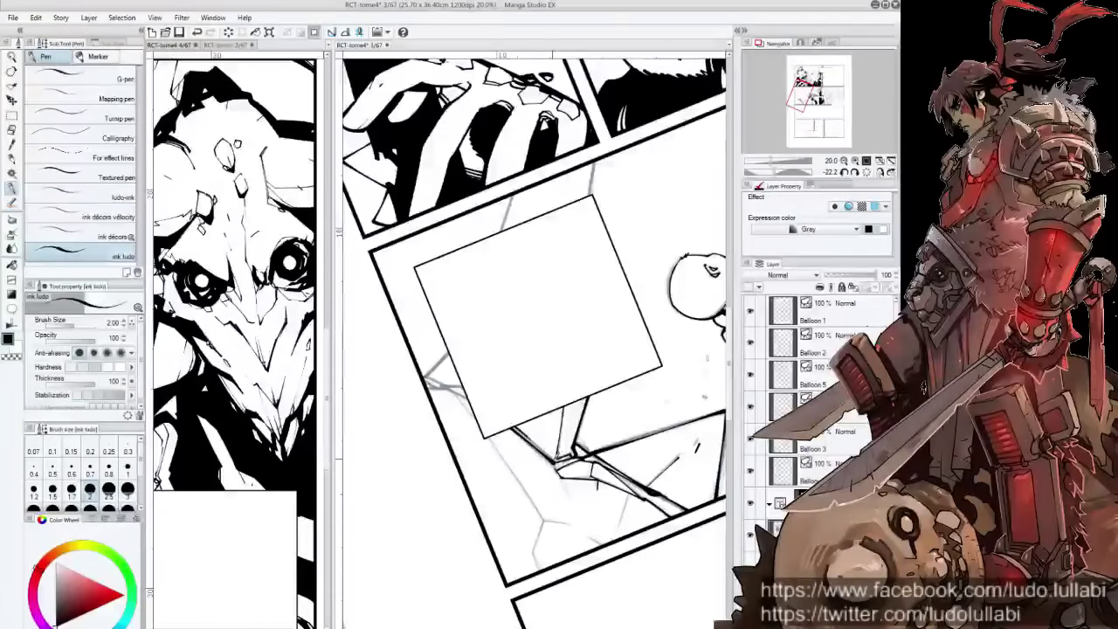
scroll(554, 453, "up", 3)
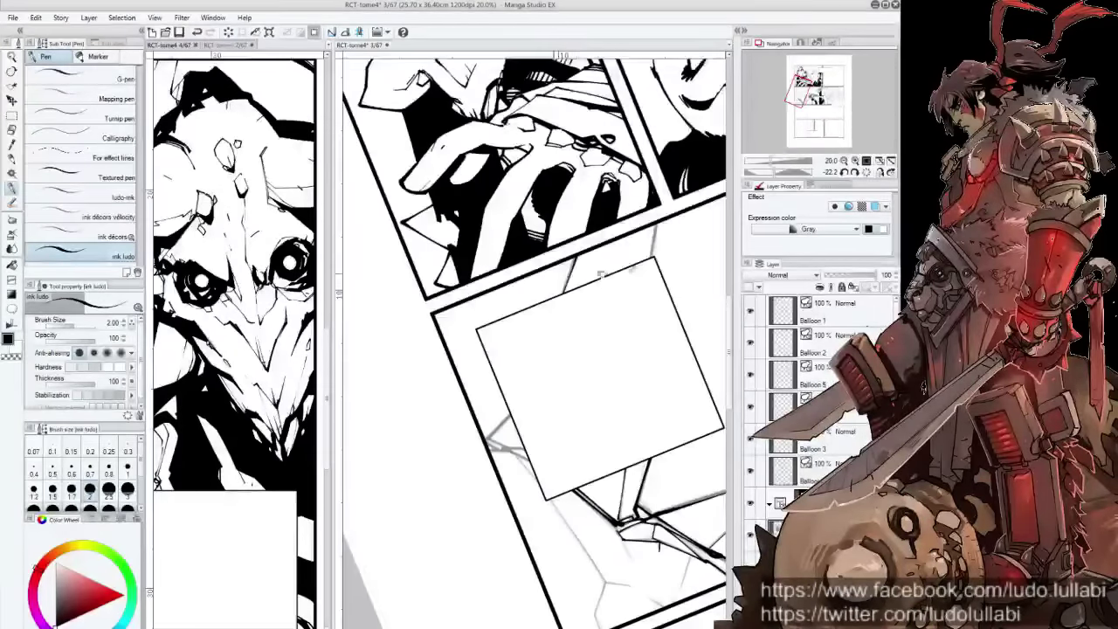
mouse_move(611, 349)
left_mouse_down()
mouse_move(528, 438)
mouse_move(642, 316)
left_mouse_up()
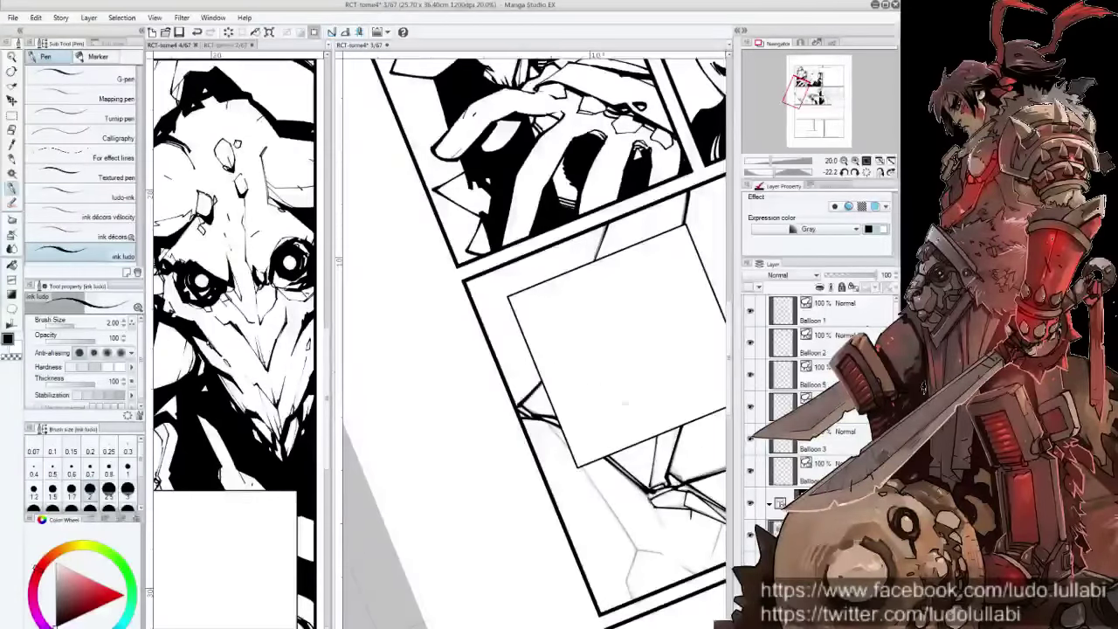
left_click_drag(524, 397, 502, 440)
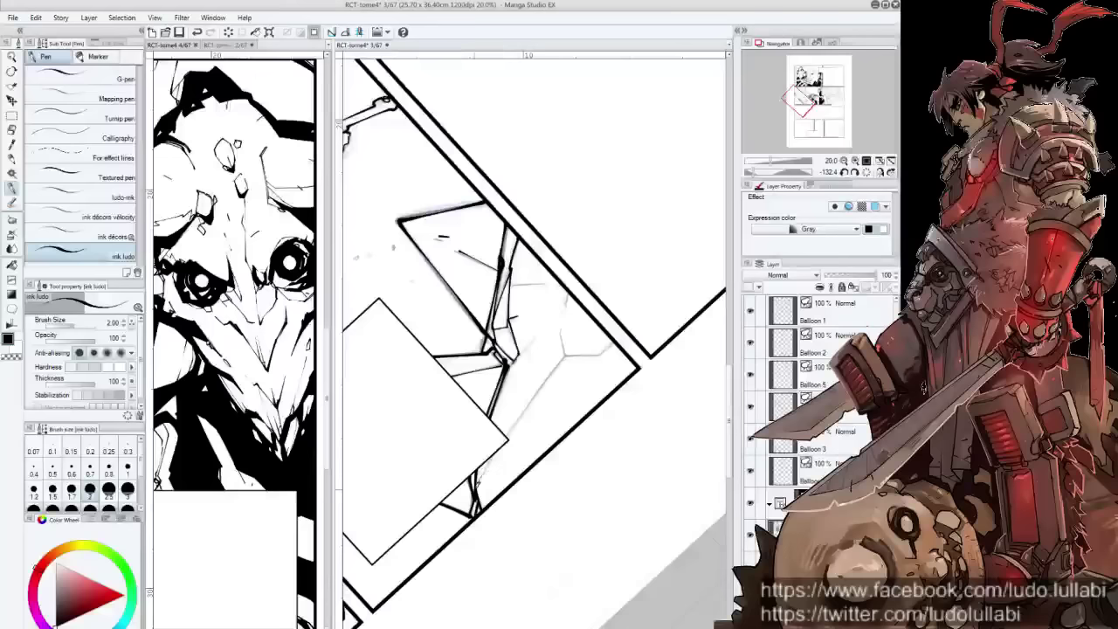
mouse_move(600, 293)
left_mouse_down()
mouse_move(587, 376)
mouse_move(530, 205)
left_mouse_up()
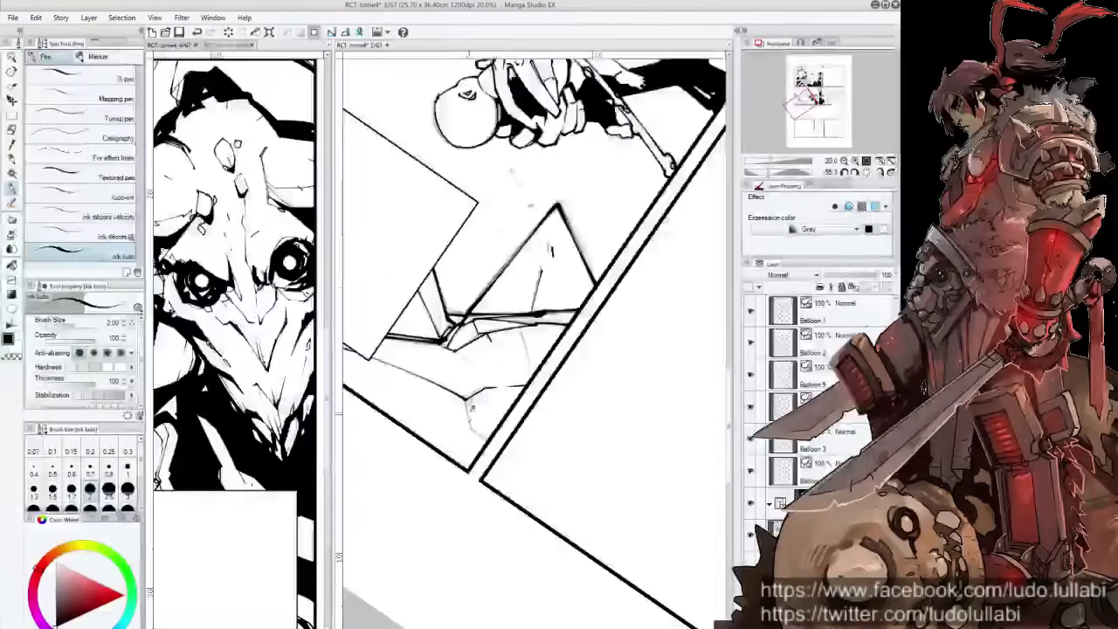
left_click_drag(486, 432, 506, 367)
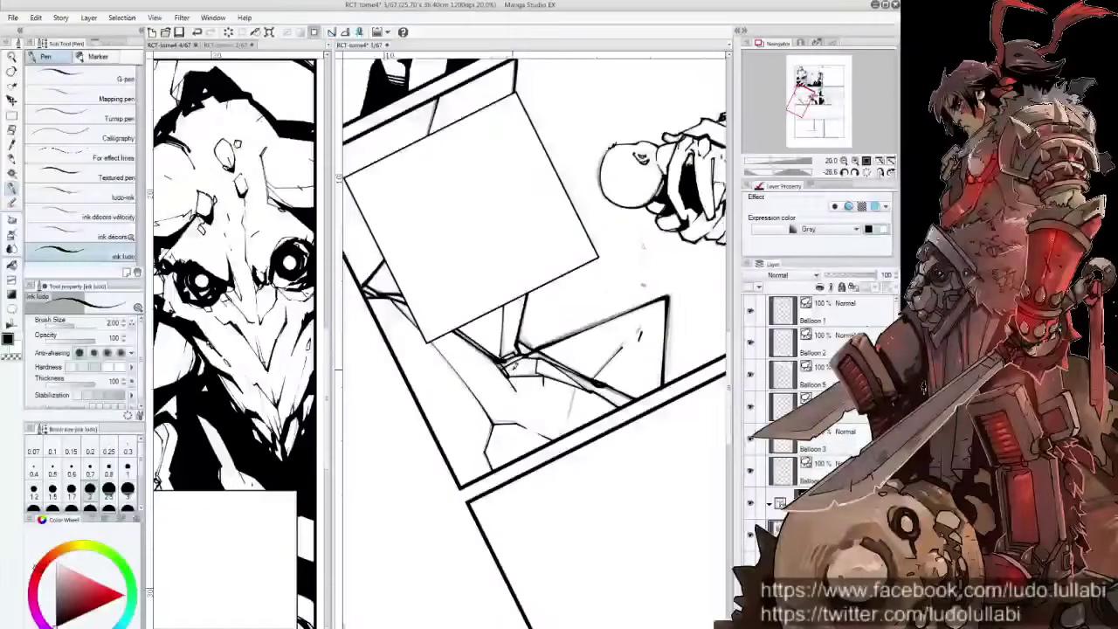
left_click_drag(642, 247, 540, 403)
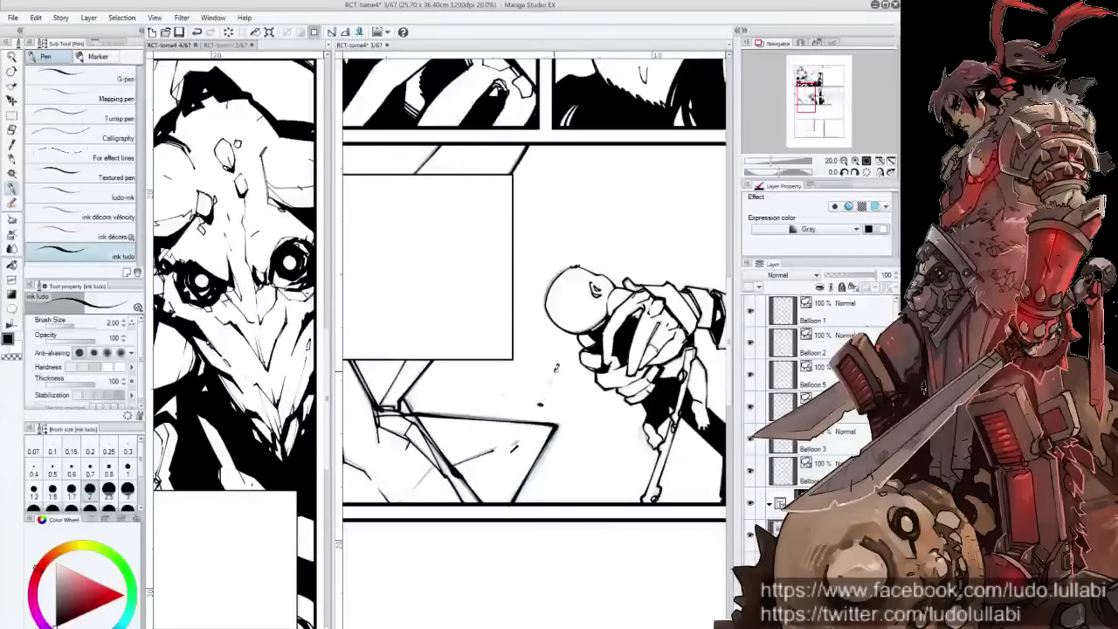
left_click_drag(635, 358, 487, 371)
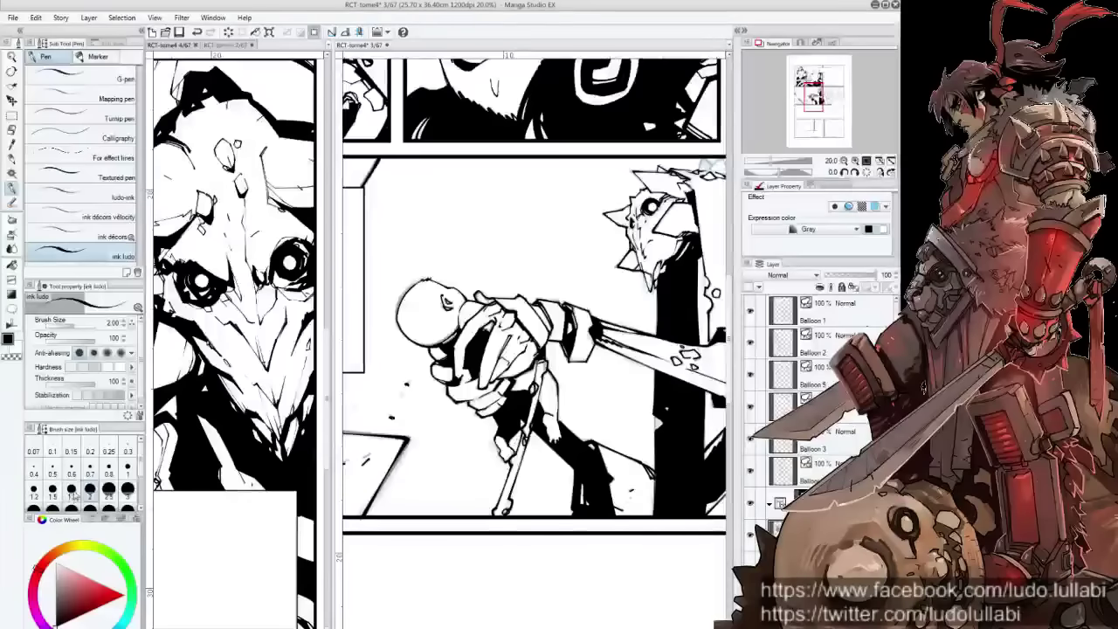
Return the brush to 1.70 and ink short lines over the tilted lower panel's sketch
left_click(72, 489)
left_click_drag(611, 219, 441, 449)
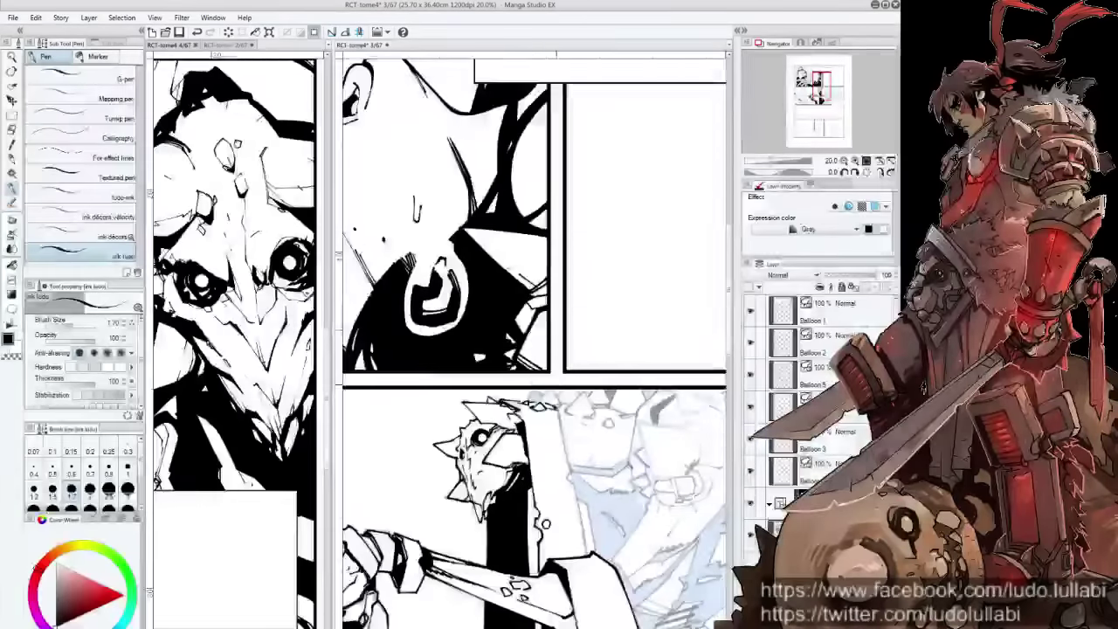
left_click_drag(576, 400, 485, 265)
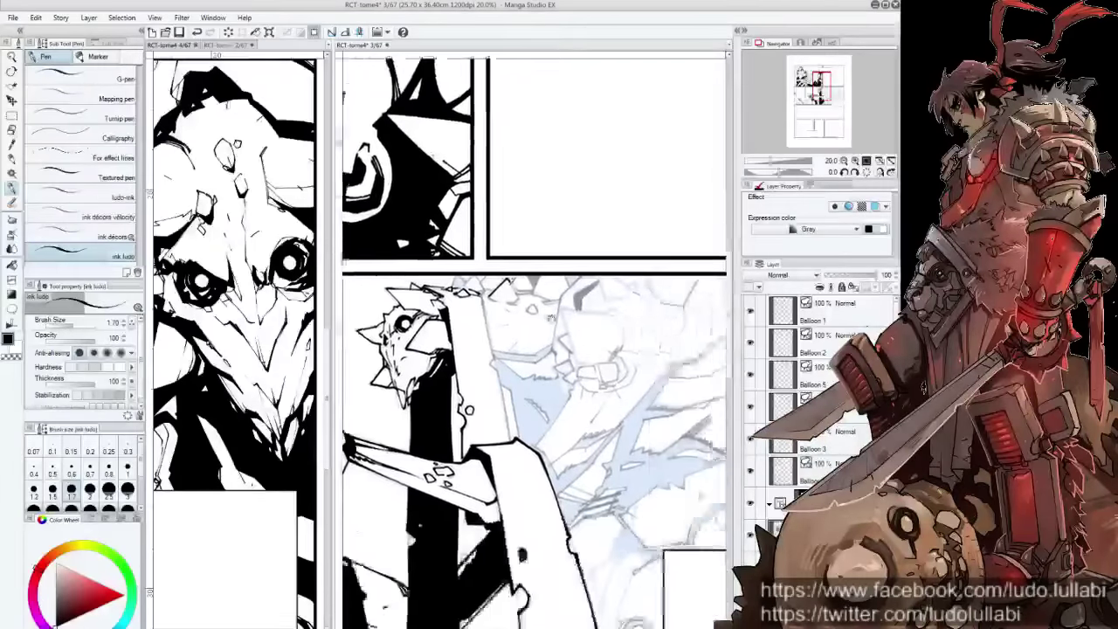
left_click_drag(634, 475, 593, 340)
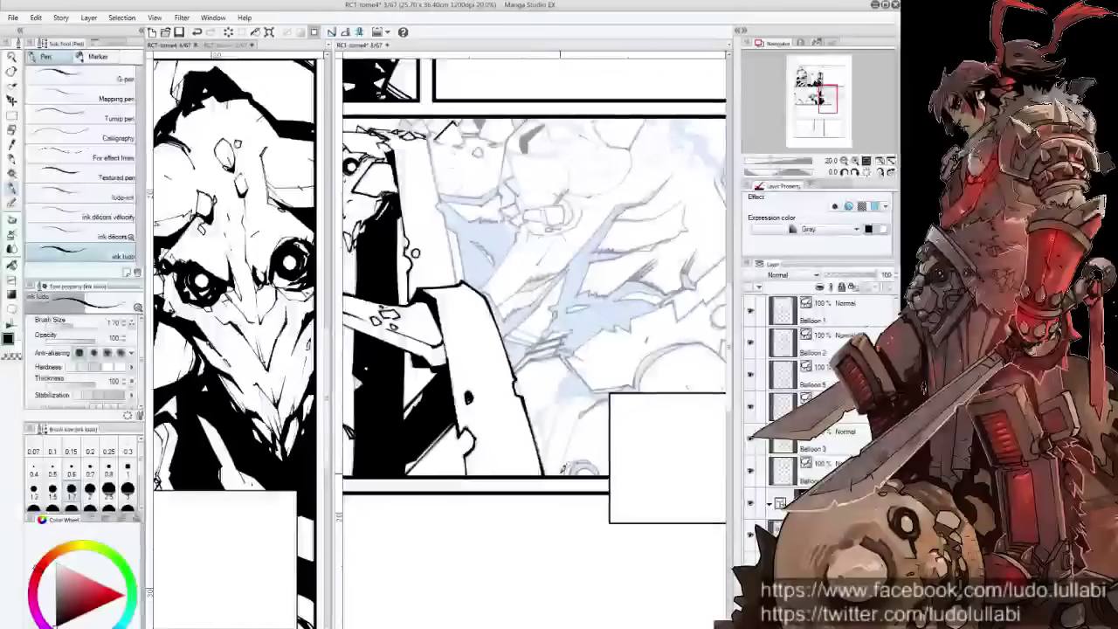
mouse_move(579, 417)
left_mouse_down()
mouse_move(566, 456)
mouse_move(543, 461)
mouse_move(568, 398)
mouse_move(559, 410)
left_mouse_up()
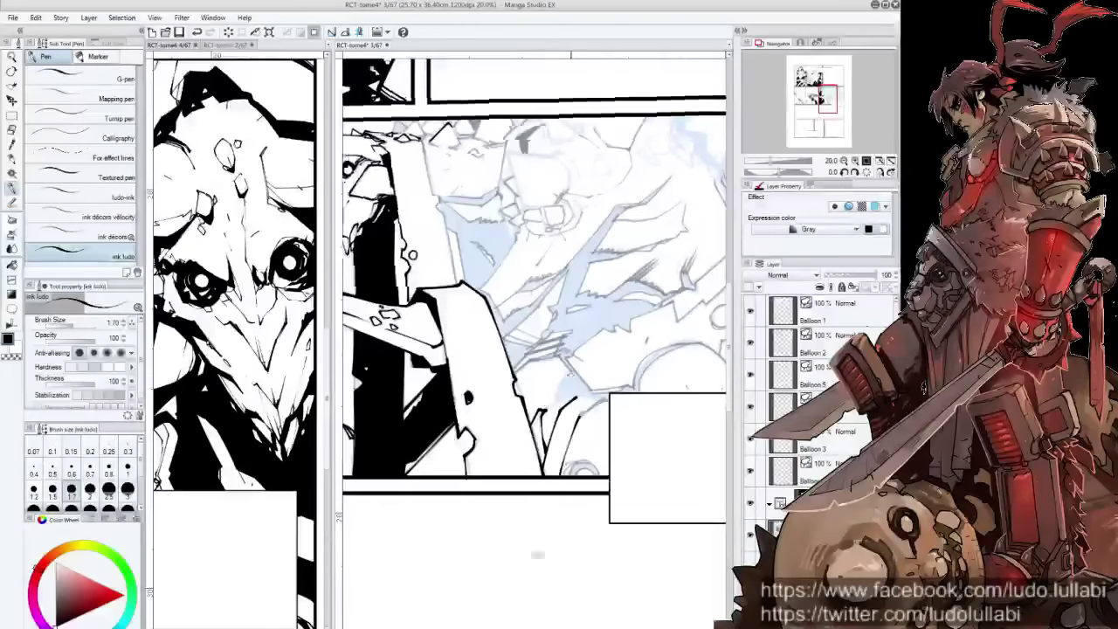
left_click_drag(542, 406, 620, 420)
mouse_move(584, 374)
left_mouse_down()
mouse_move(573, 386)
mouse_move(581, 381)
left_mouse_up()
mouse_move(570, 343)
left_mouse_down()
mouse_move(574, 384)
mouse_move(577, 356)
mouse_move(607, 373)
left_mouse_up()
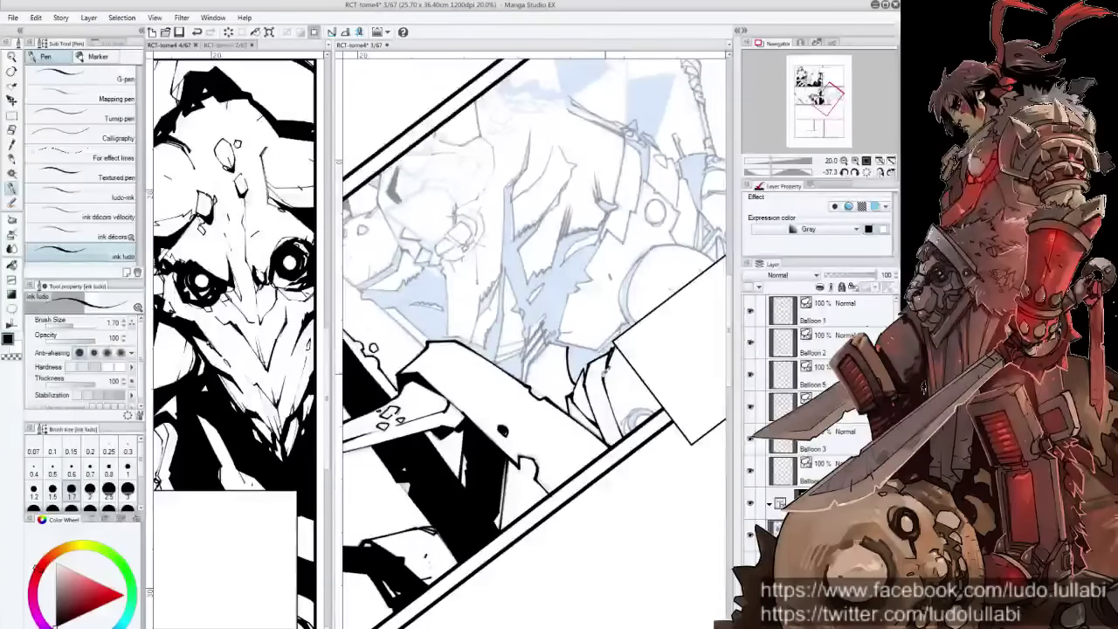
Ink details near the panel's lower edge and a thick outline on the round shape's left edge
left_click_drag(634, 411, 624, 437)
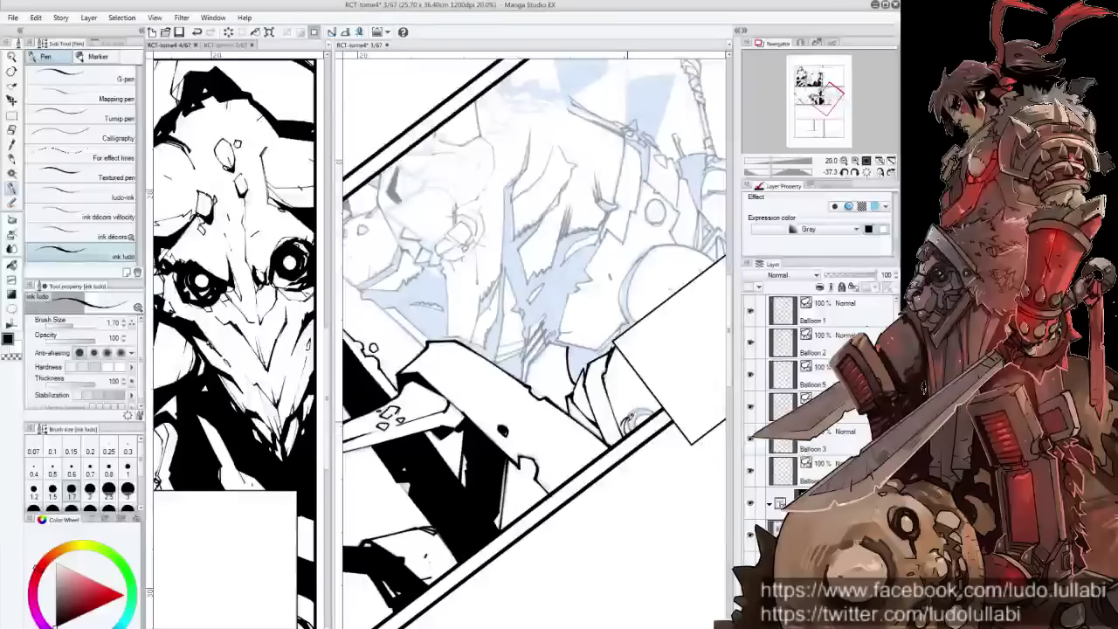
scroll(635, 413, "up", 1)
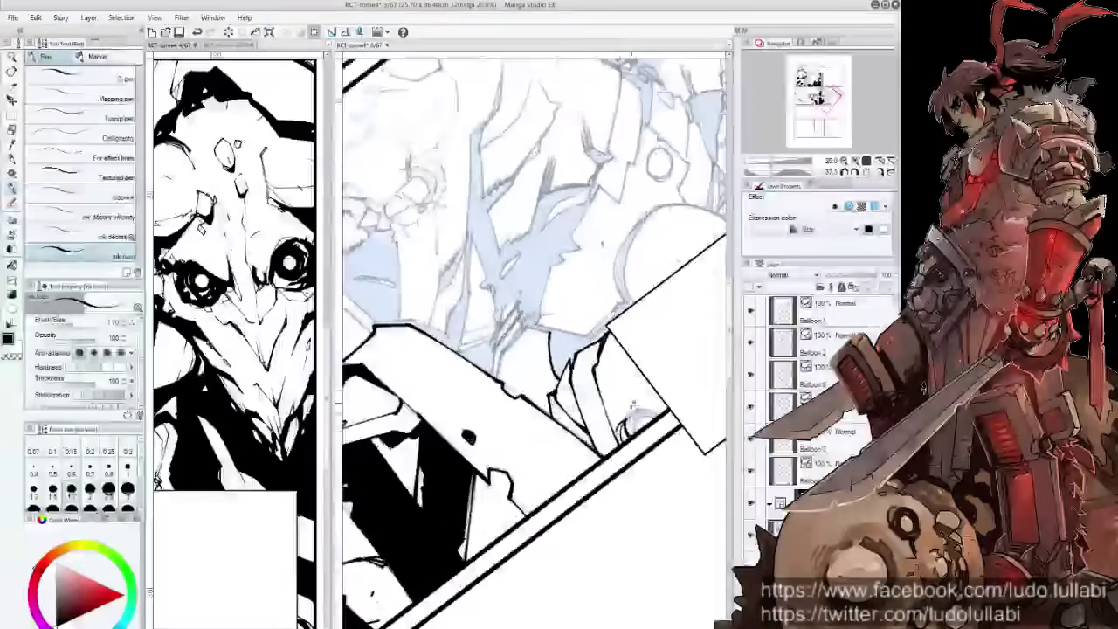
mouse_move(646, 407)
left_mouse_down()
mouse_move(630, 435)
mouse_move(634, 422)
left_mouse_up()
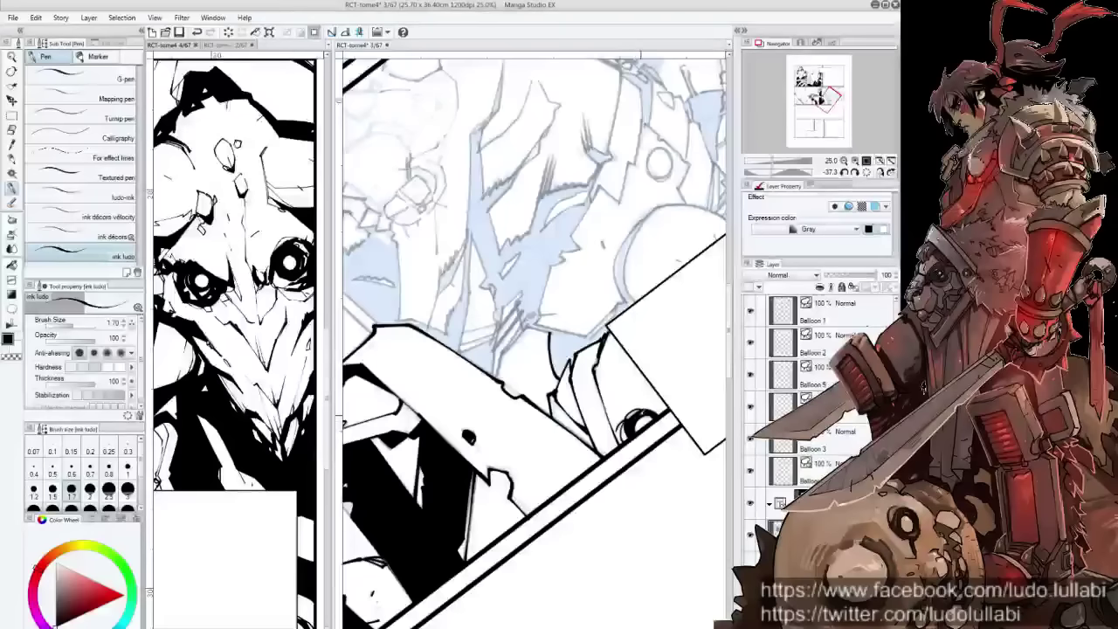
scroll(636, 392, "up", 2)
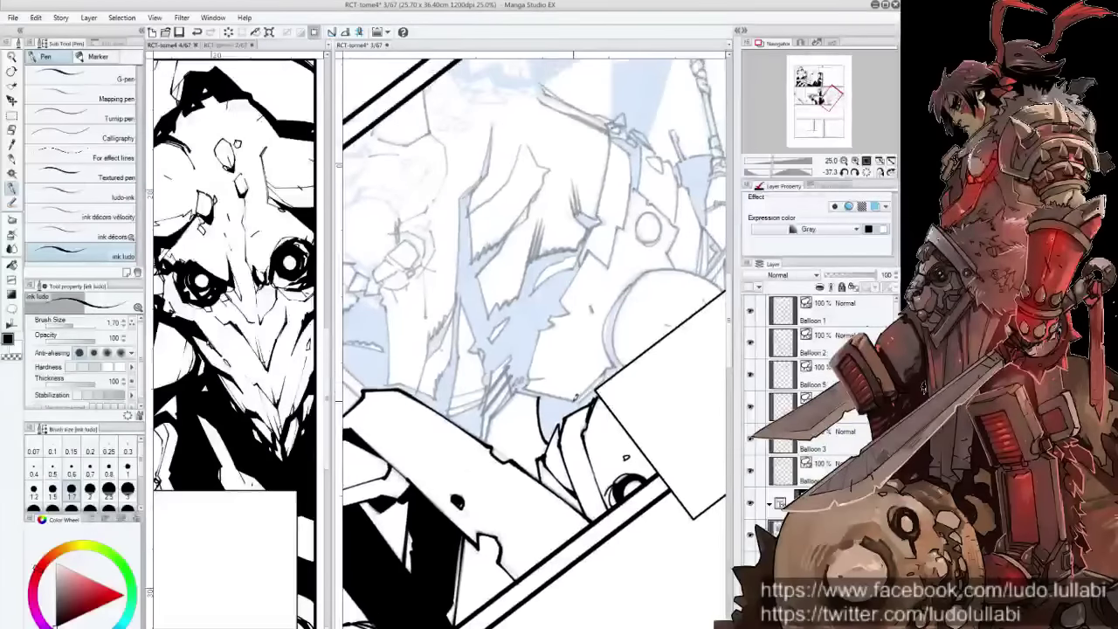
left_click_drag(603, 370, 578, 404)
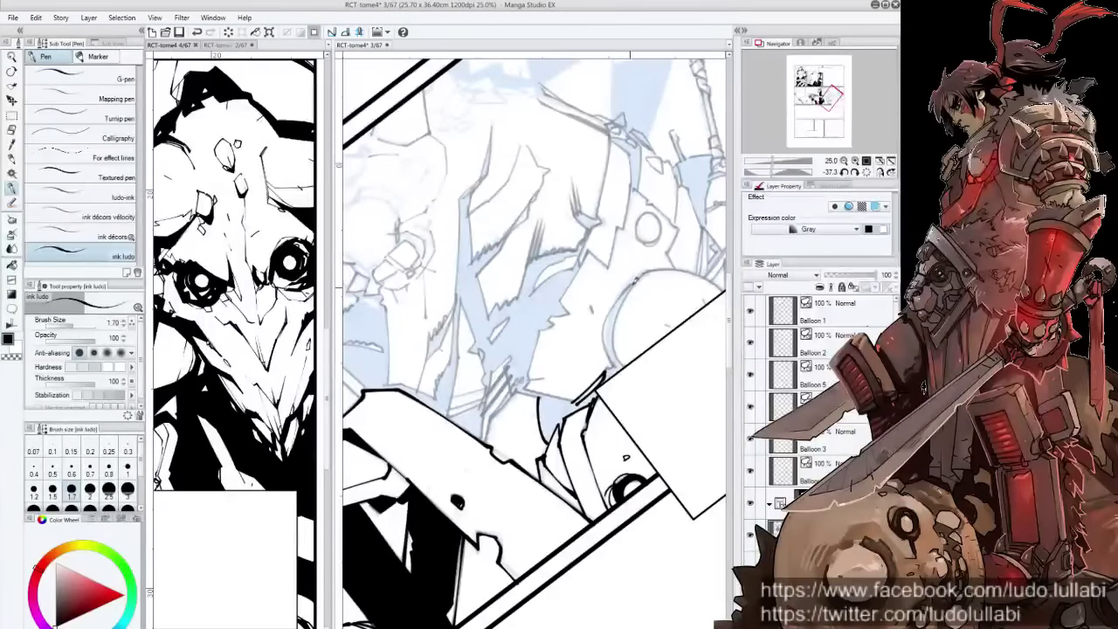
mouse_move(647, 272)
left_mouse_down()
mouse_move(617, 306)
mouse_move(622, 365)
left_mouse_up()
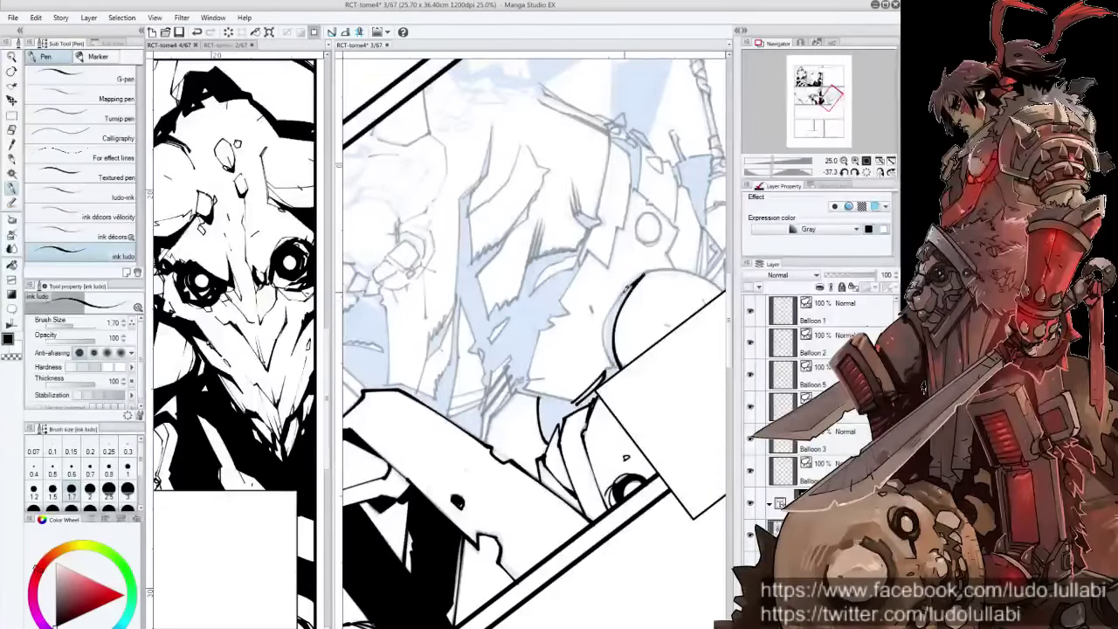
left_click_drag(634, 281, 612, 349)
left_click_drag(618, 304, 609, 362)
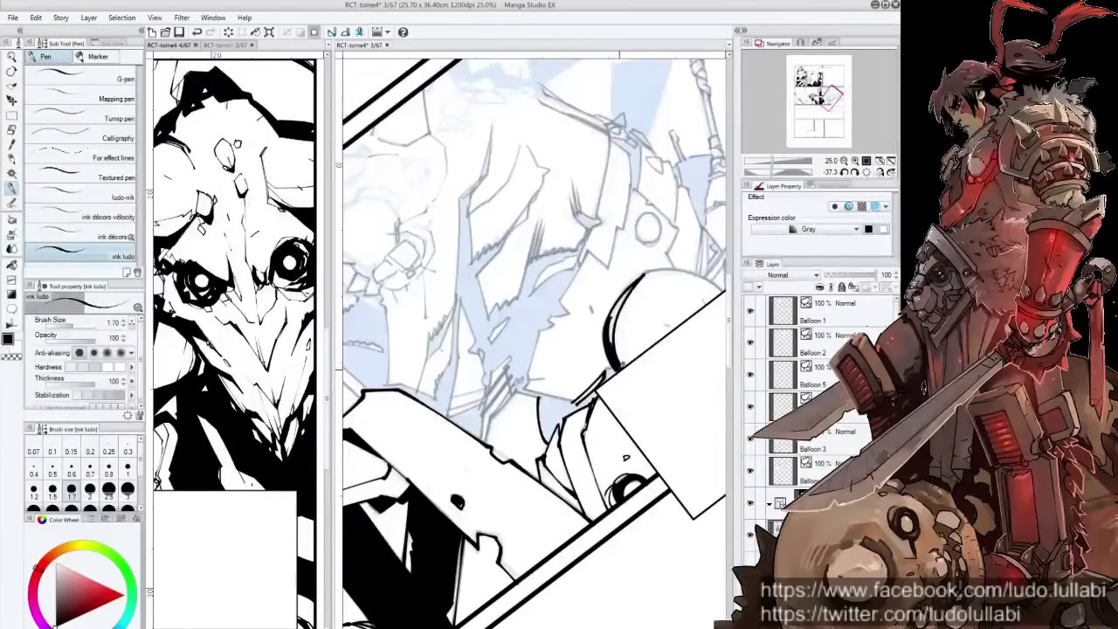
mouse_move(622, 292)
left_mouse_down()
mouse_move(609, 344)
mouse_move(614, 314)
left_mouse_up()
mouse_move(612, 361)
left_mouse_down()
mouse_move(604, 377)
mouse_move(627, 442)
left_mouse_up()
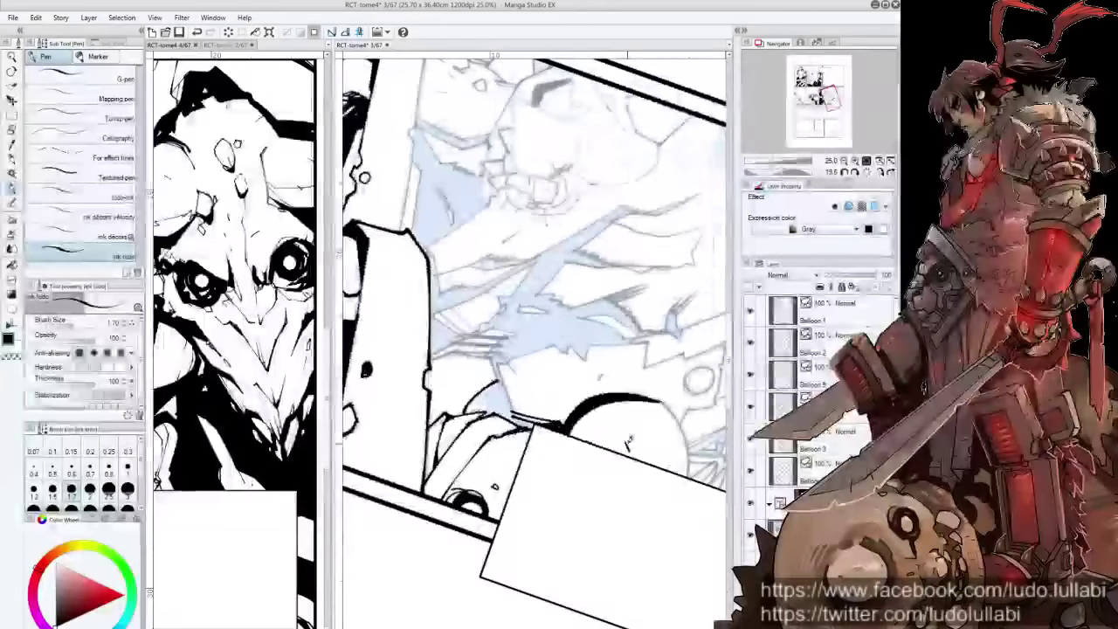
Ink short strokes and details over the small figure's sketch
mouse_move(668, 478)
left_mouse_down()
mouse_move(599, 398)
mouse_move(627, 475)
left_mouse_up()
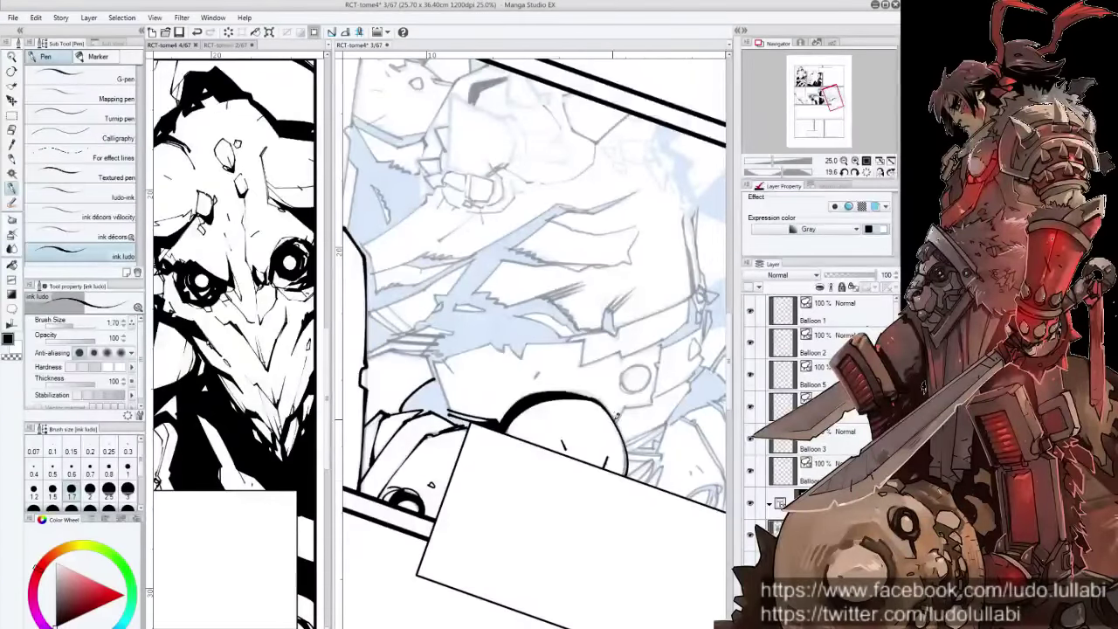
mouse_move(617, 419)
left_mouse_down()
mouse_move(534, 454)
mouse_move(601, 524)
mouse_move(545, 404)
mouse_move(579, 324)
mouse_move(578, 412)
left_mouse_up()
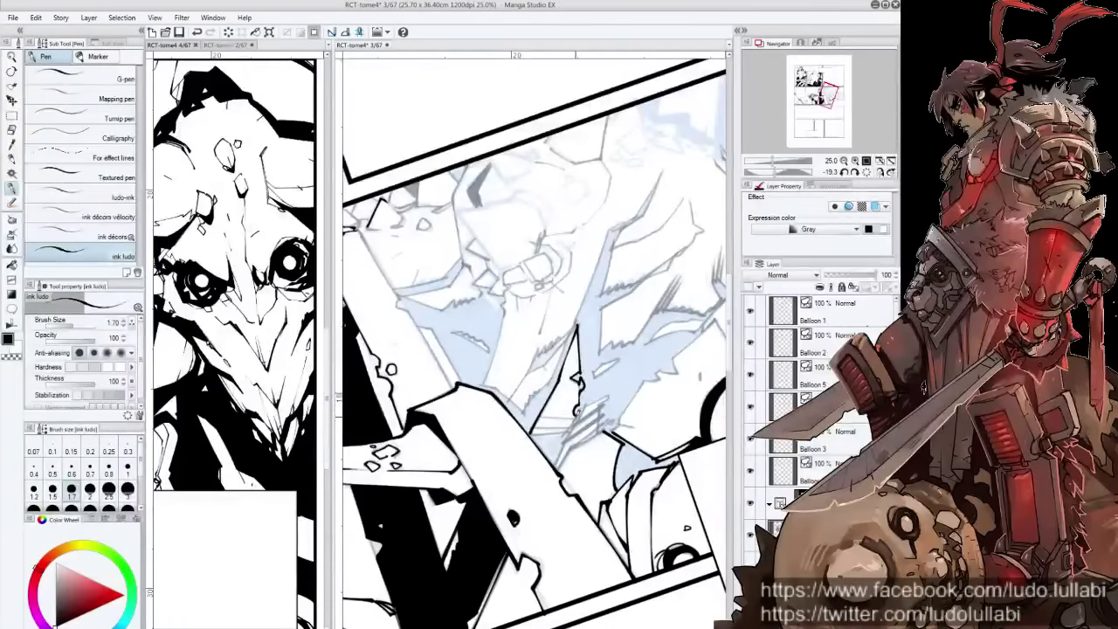
key("asciicircum")
key("asciicircum")
key("asciicircum")
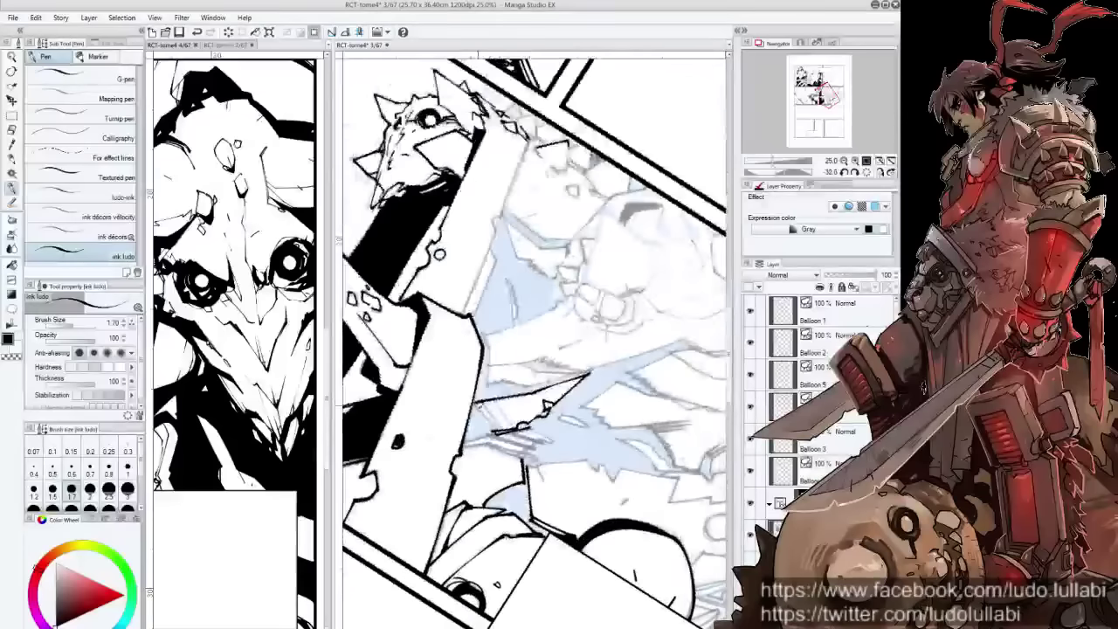
left_click_drag(476, 397, 531, 456)
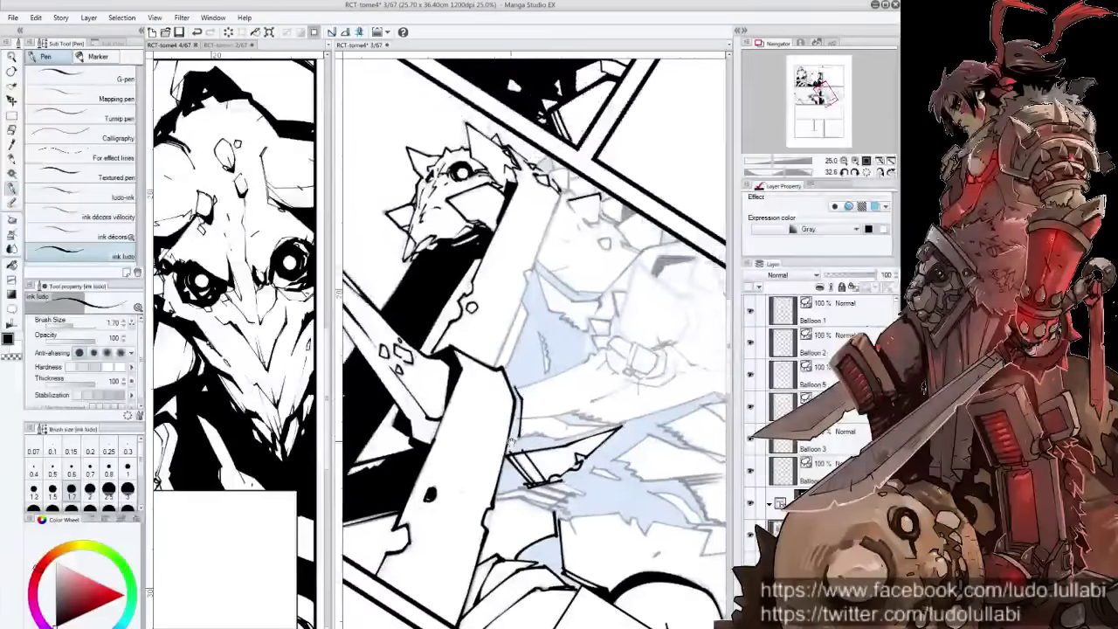
key("minus")
left_click_drag(573, 303, 574, 350)
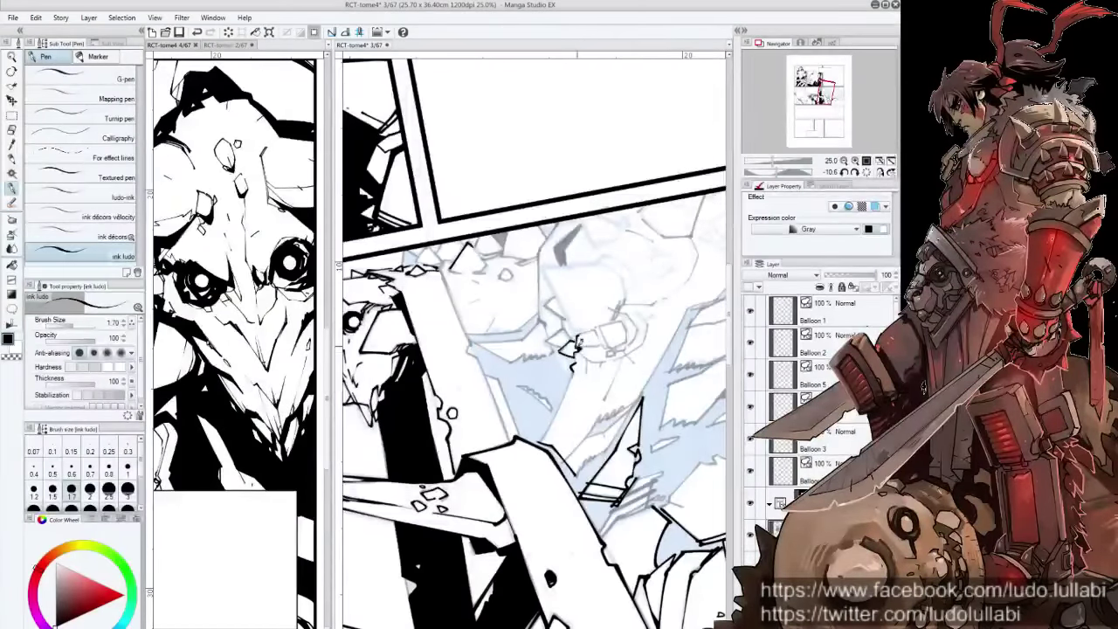
mouse_move(577, 346)
left_mouse_down()
mouse_move(599, 337)
mouse_move(597, 323)
left_mouse_up()
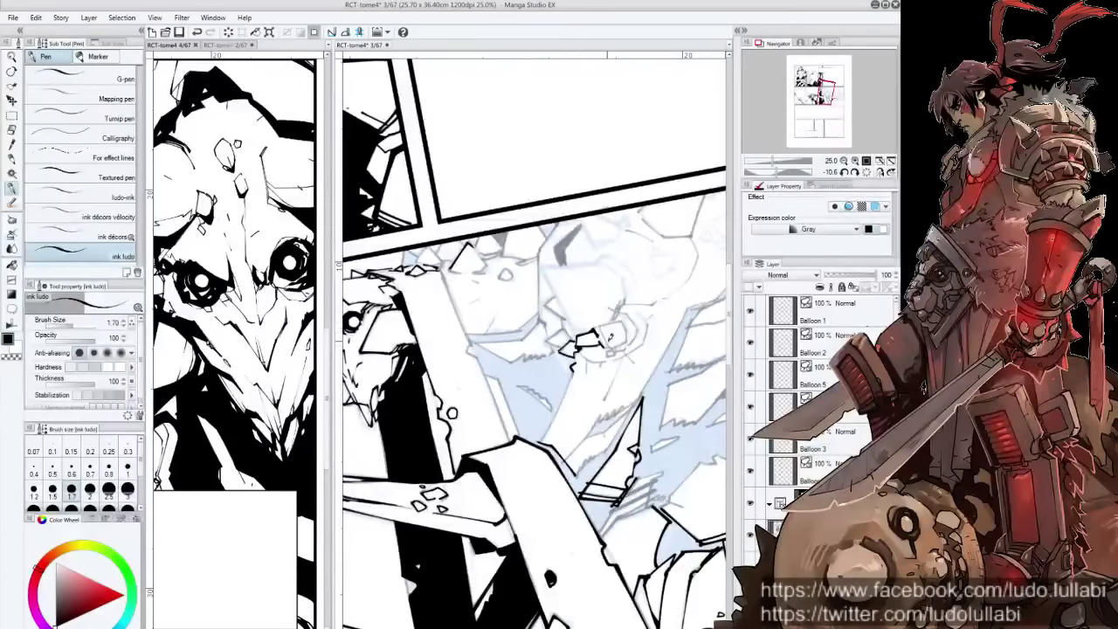
left_click_drag(604, 345, 581, 381)
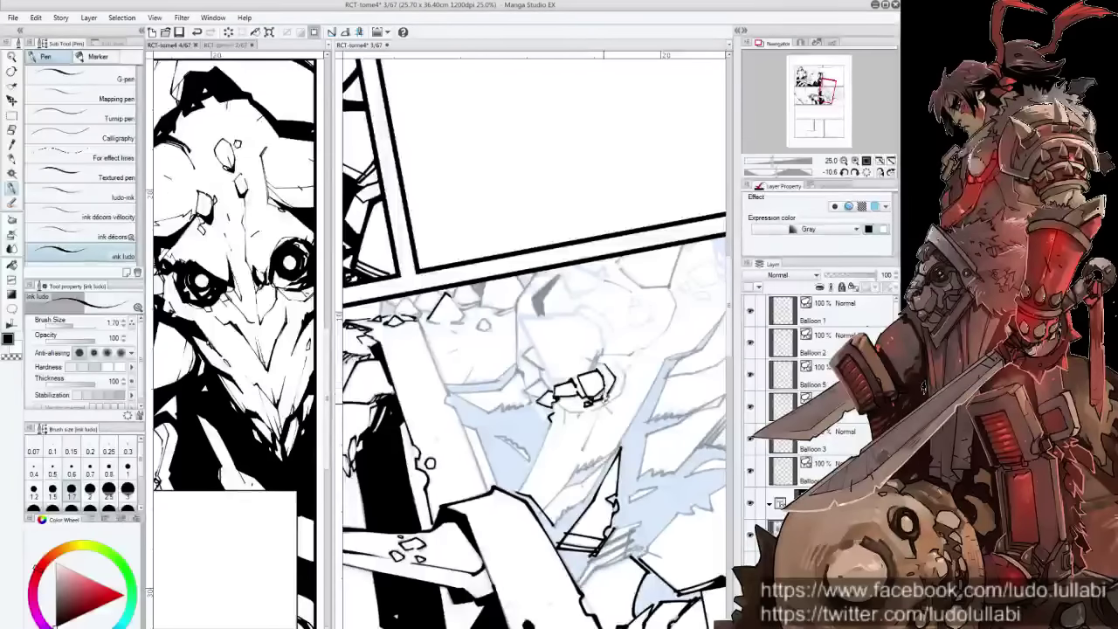
Ink the curve at the round shape's right edge and more small strokes on the figure
left_click_drag(627, 374, 612, 403)
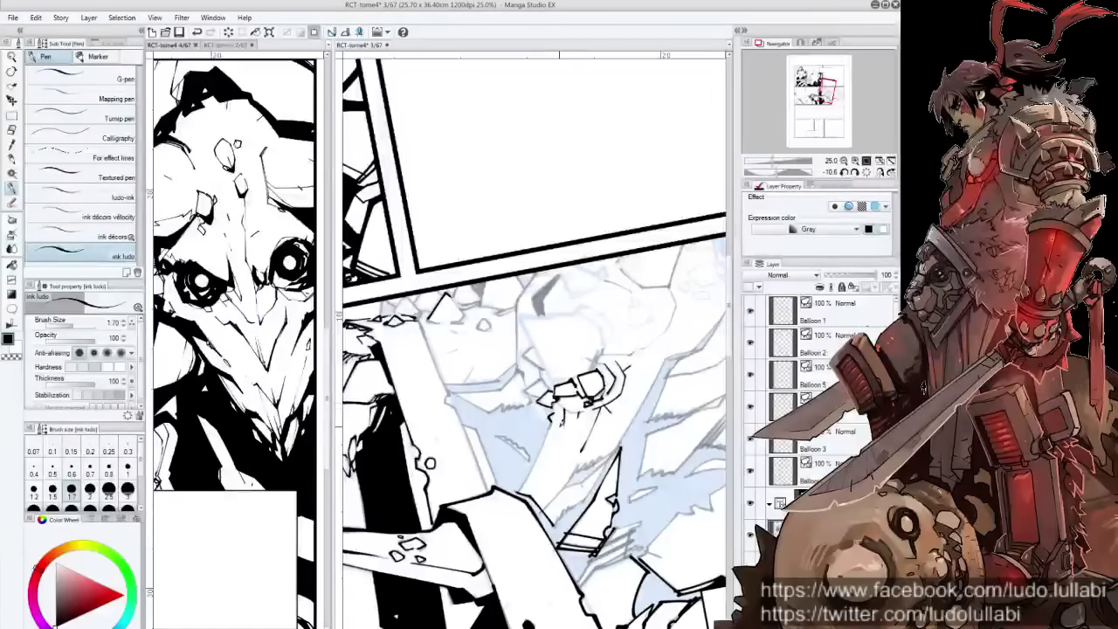
mouse_move(559, 389)
left_mouse_down()
mouse_move(535, 426)
mouse_move(539, 474)
mouse_move(569, 325)
left_mouse_up()
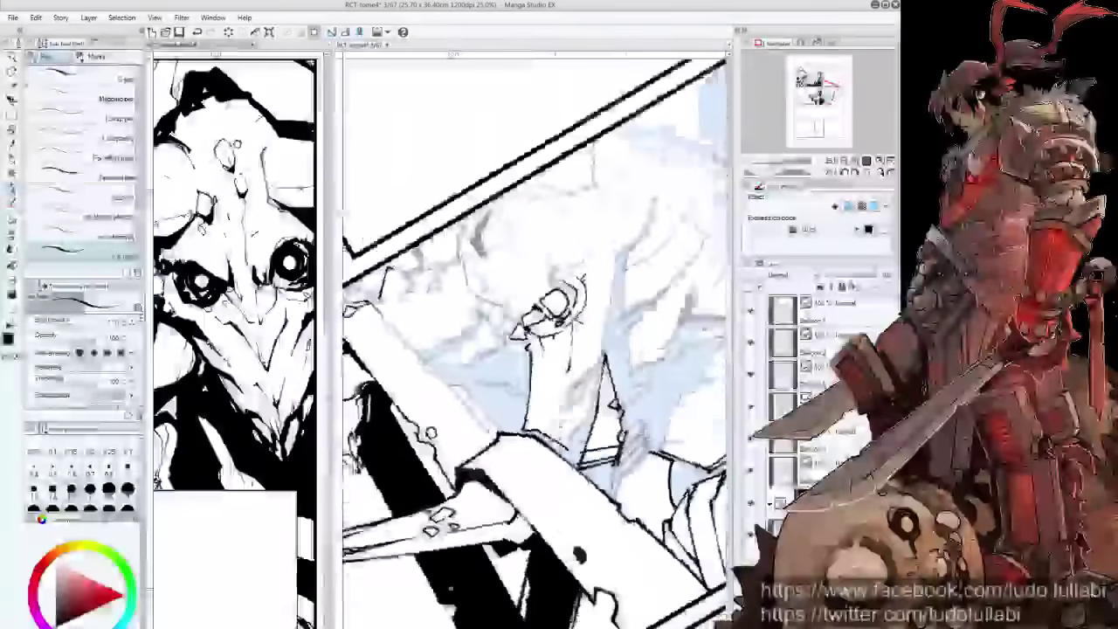
left_click_drag(580, 381, 572, 390)
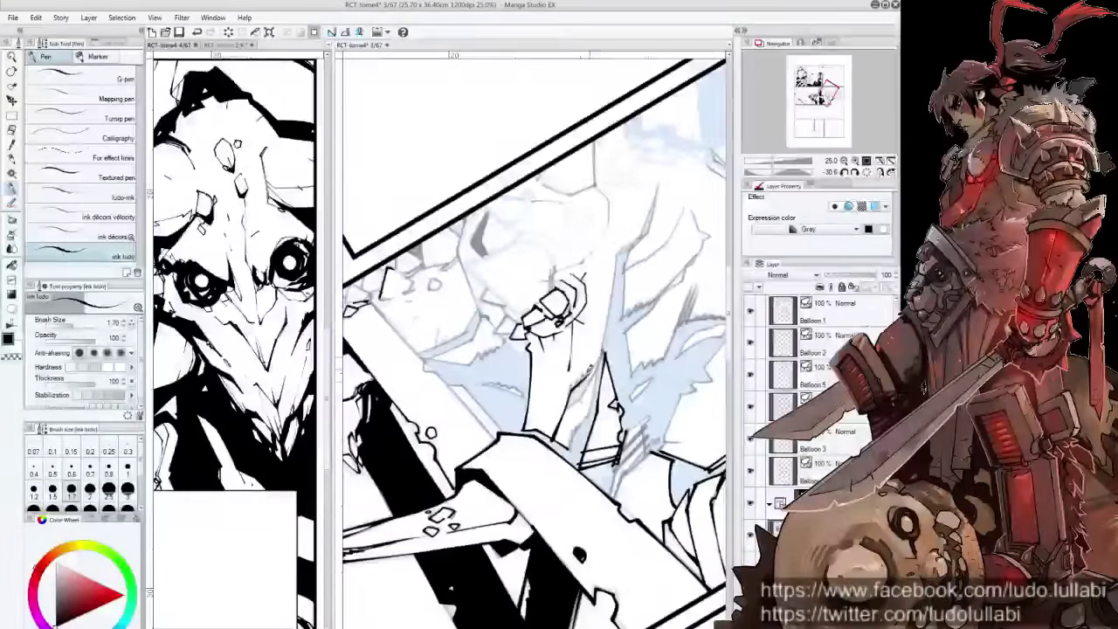
left_click_drag(606, 344, 573, 451)
left_click_drag(579, 377, 571, 389)
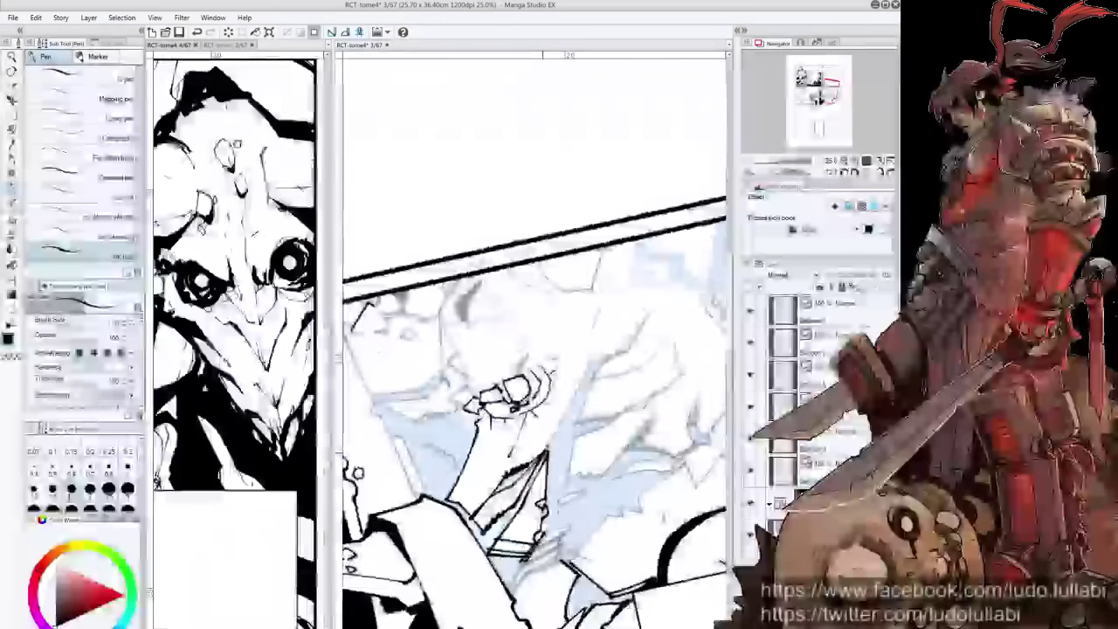
left_click_drag(599, 359, 578, 393)
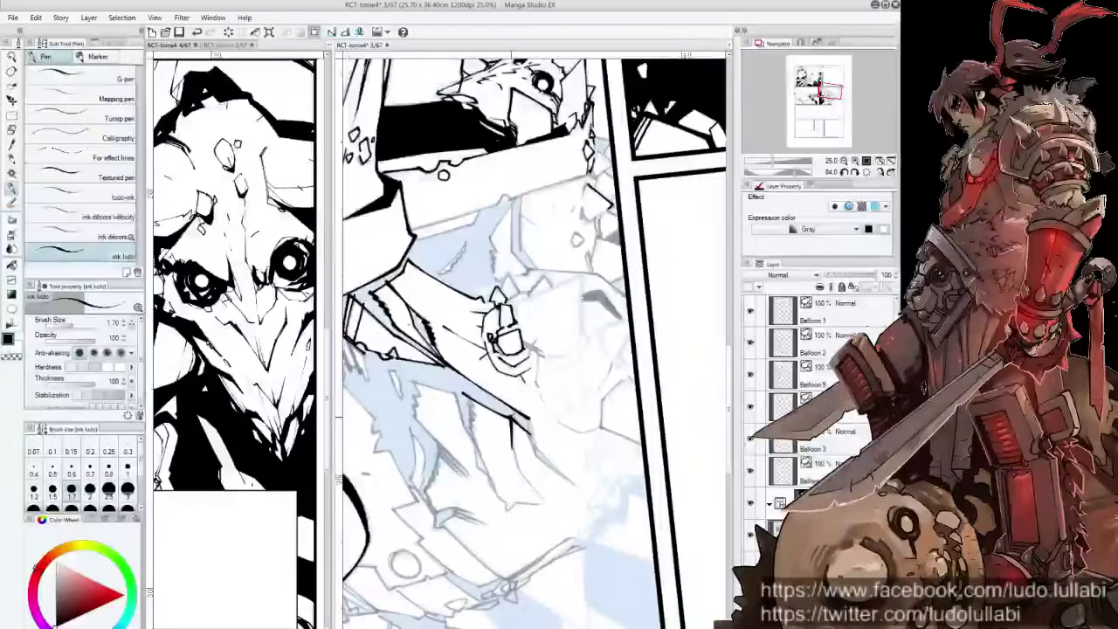
Hatch the figure's edge beneath the staffs with short ink lines
left_click_drag(508, 461, 560, 470)
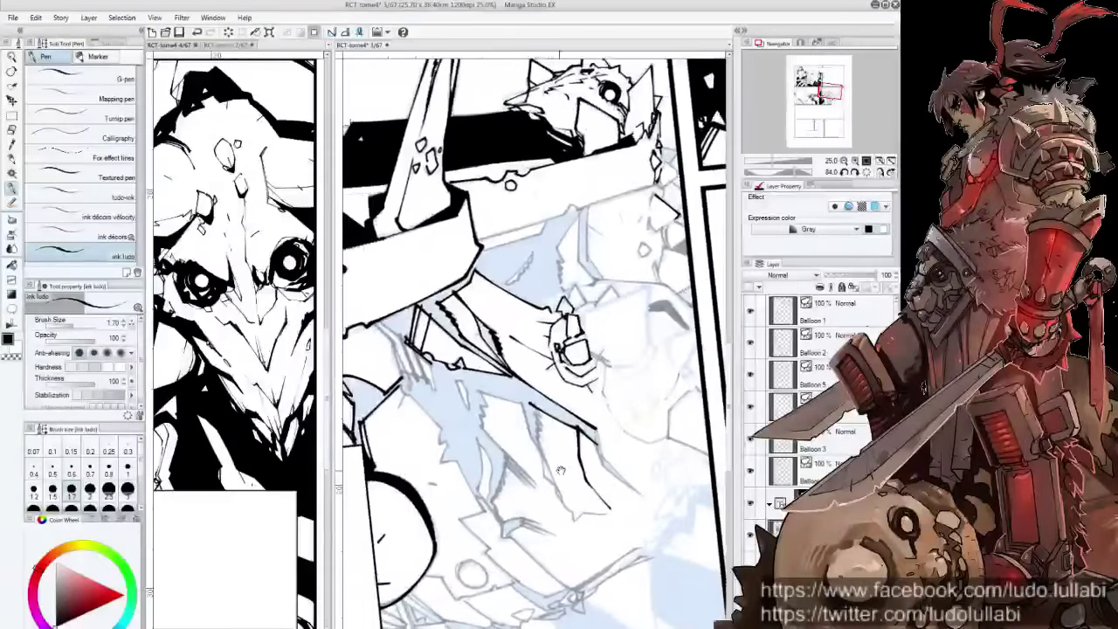
mouse_move(529, 400)
left_mouse_down()
mouse_move(520, 432)
mouse_move(541, 410)
mouse_move(576, 517)
left_mouse_up()
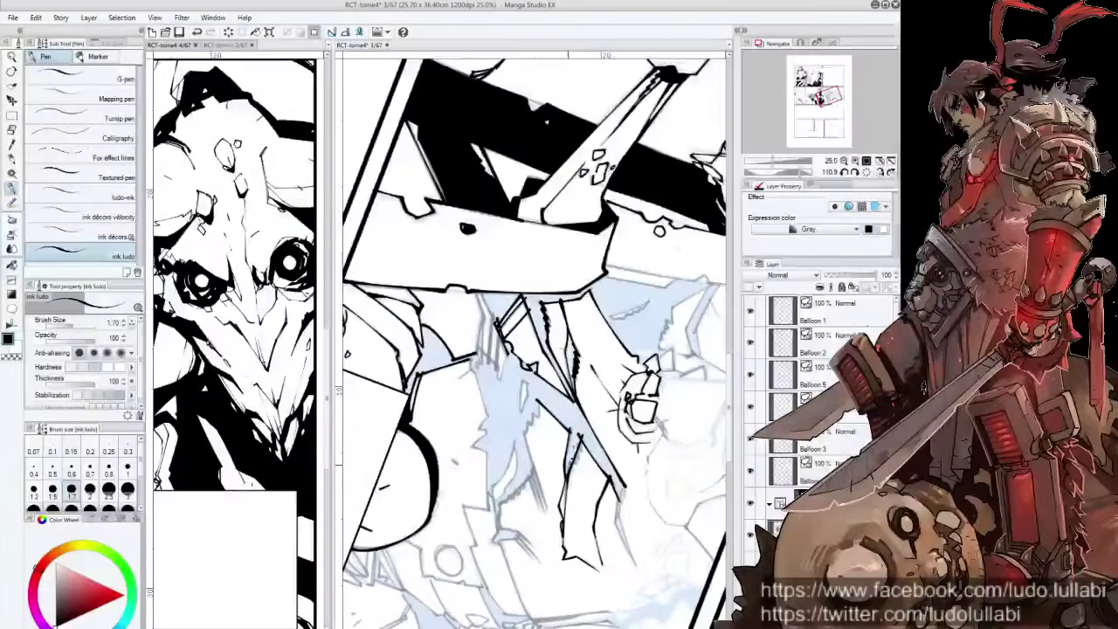
left_click_drag(568, 455, 574, 474)
left_click_drag(573, 443, 584, 468)
mouse_move(556, 349)
left_mouse_down()
mouse_move(575, 415)
mouse_move(544, 443)
mouse_move(472, 441)
left_mouse_up()
left_click_drag(584, 485, 579, 429)
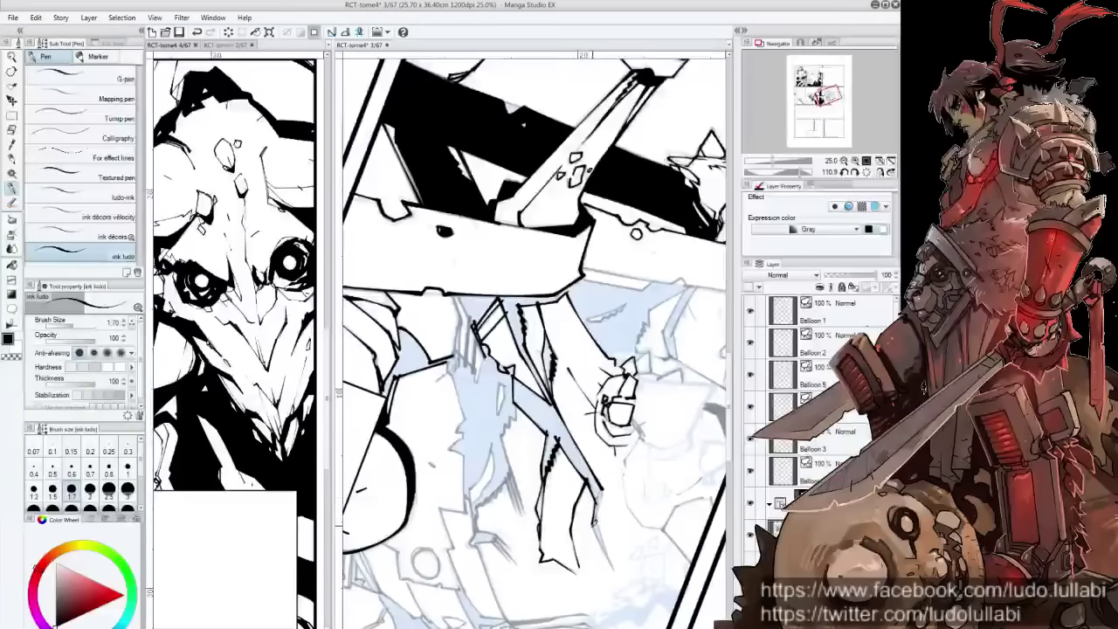
Add more short ink strokes and small marks along the figure
left_click_drag(597, 522, 612, 566)
left_click_drag(599, 522, 603, 488)
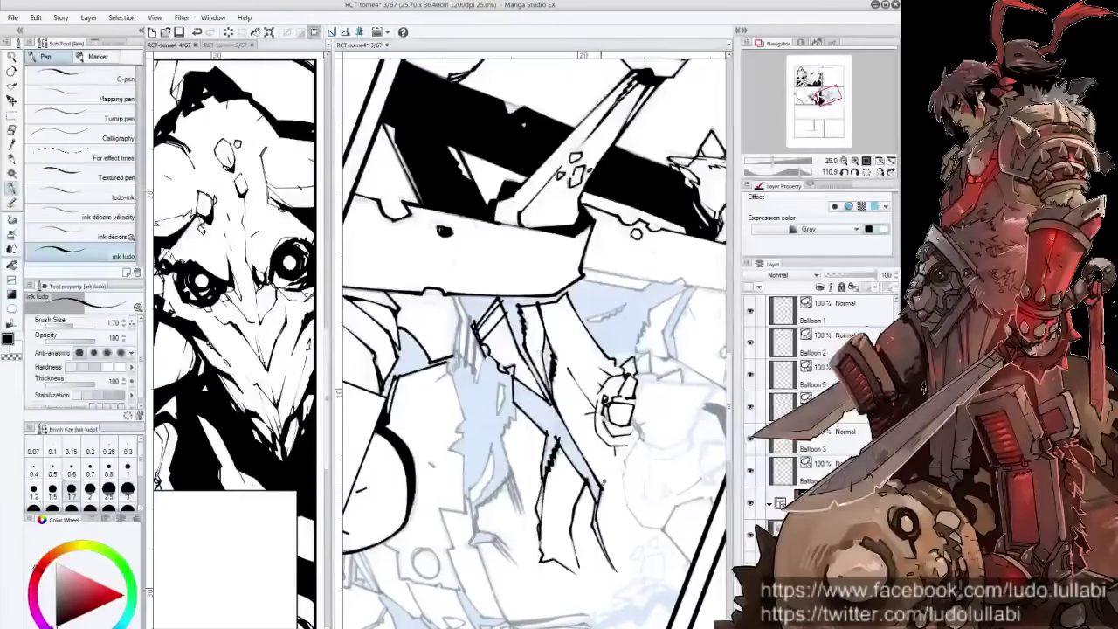
left_click_drag(597, 530, 587, 462)
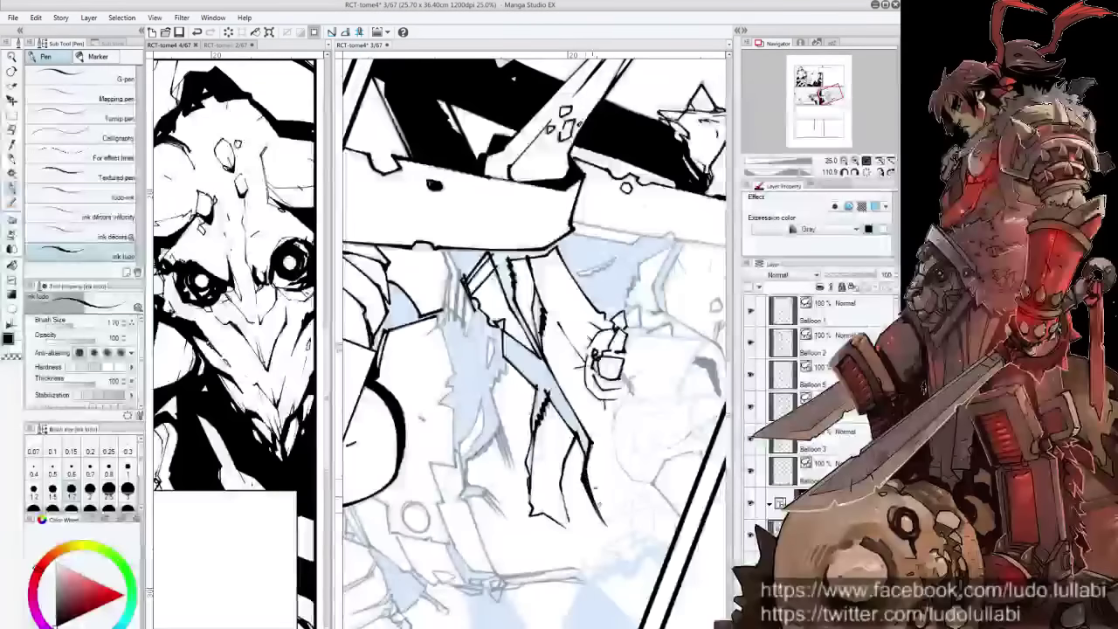
left_click_drag(562, 365, 579, 415)
key("g")
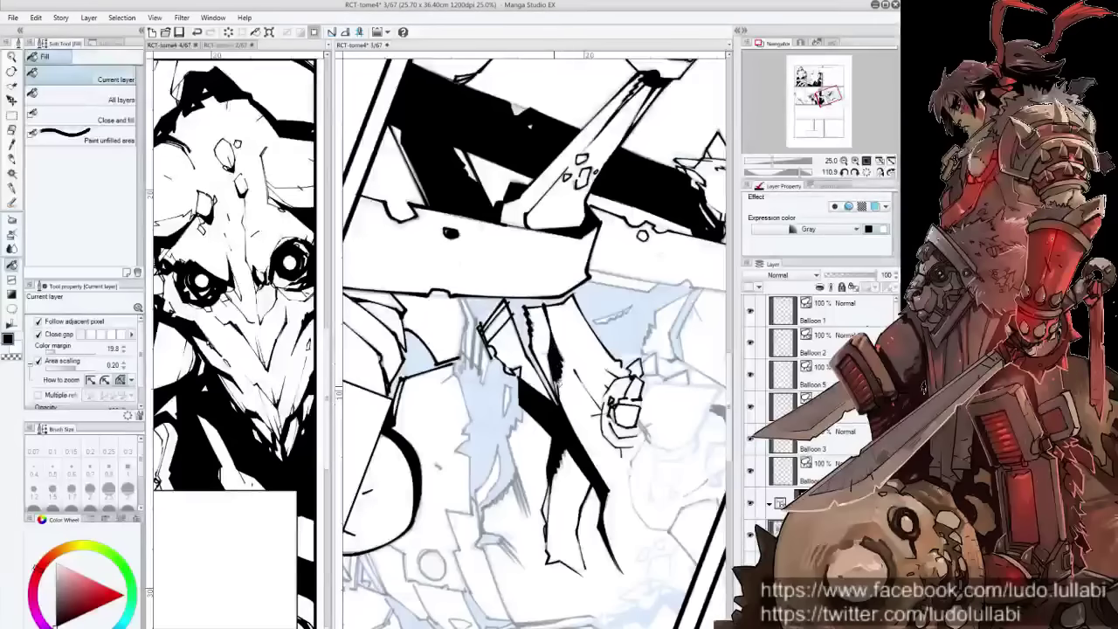
key("p")
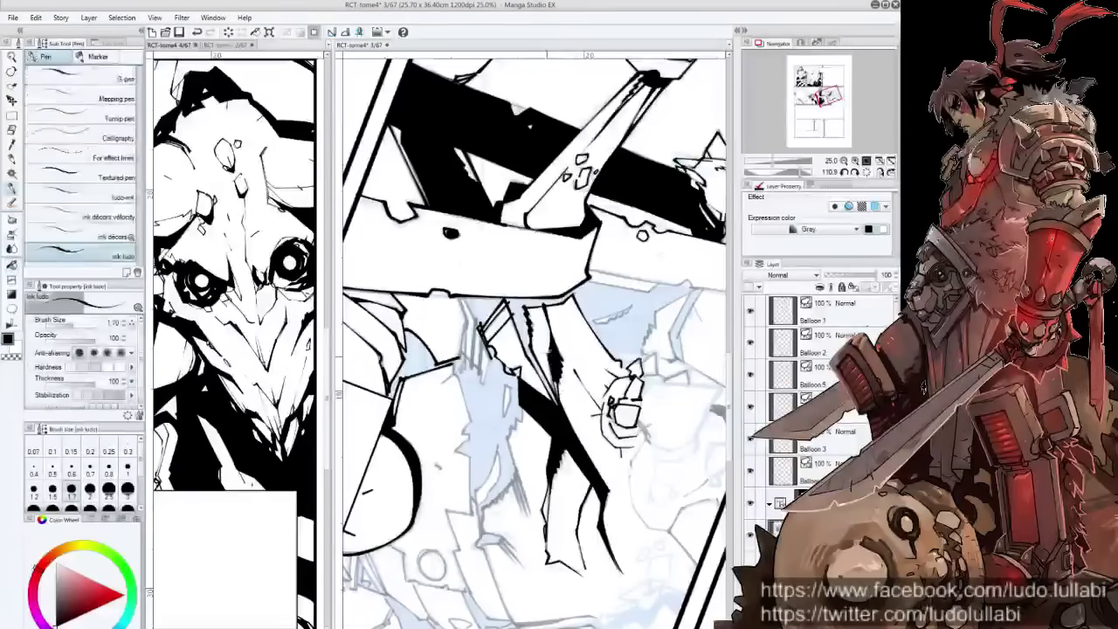
left_click_drag(475, 302, 495, 313)
left_click_drag(555, 399, 564, 405)
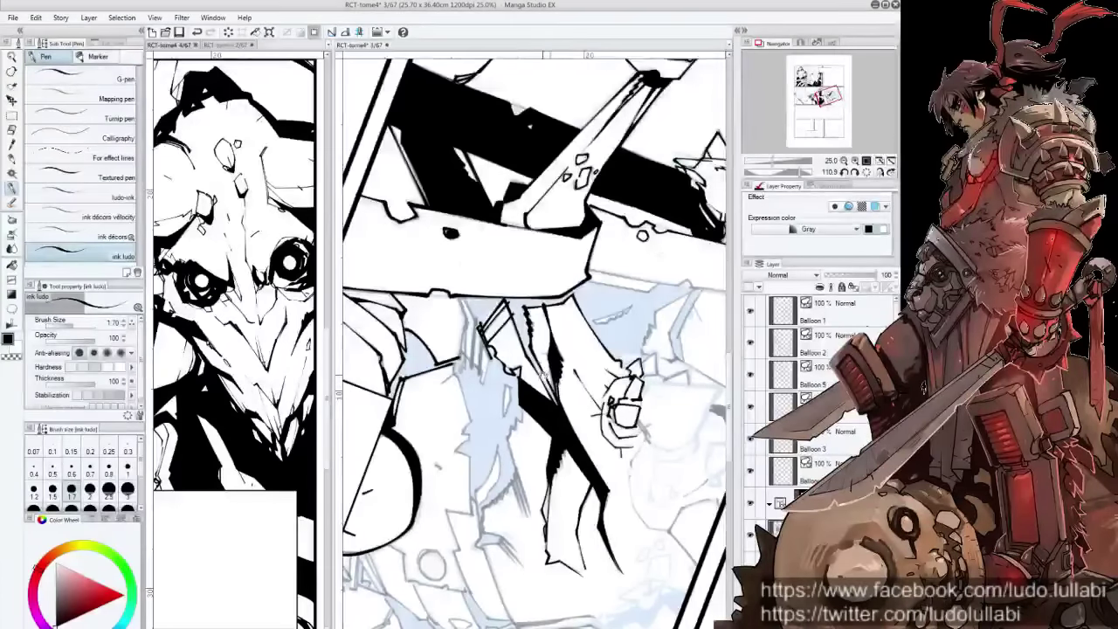
left_click_drag(524, 349, 607, 365)
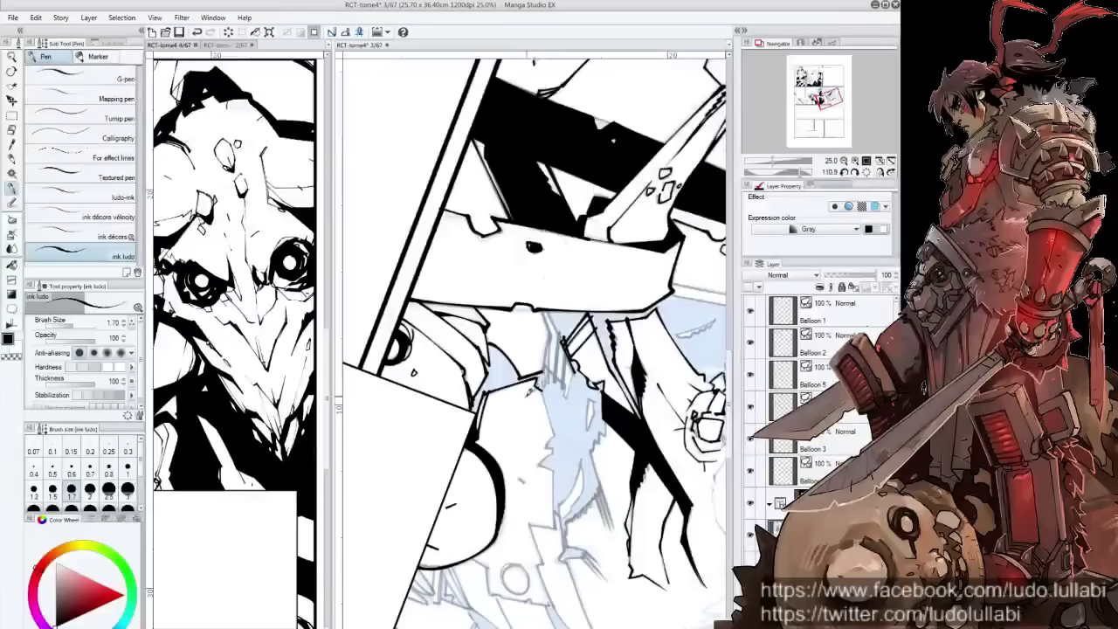
Ink edge lines along the jagged shape and the small circle's sides
mouse_move(540, 382)
left_mouse_down()
mouse_move(557, 433)
mouse_move(547, 468)
left_mouse_up()
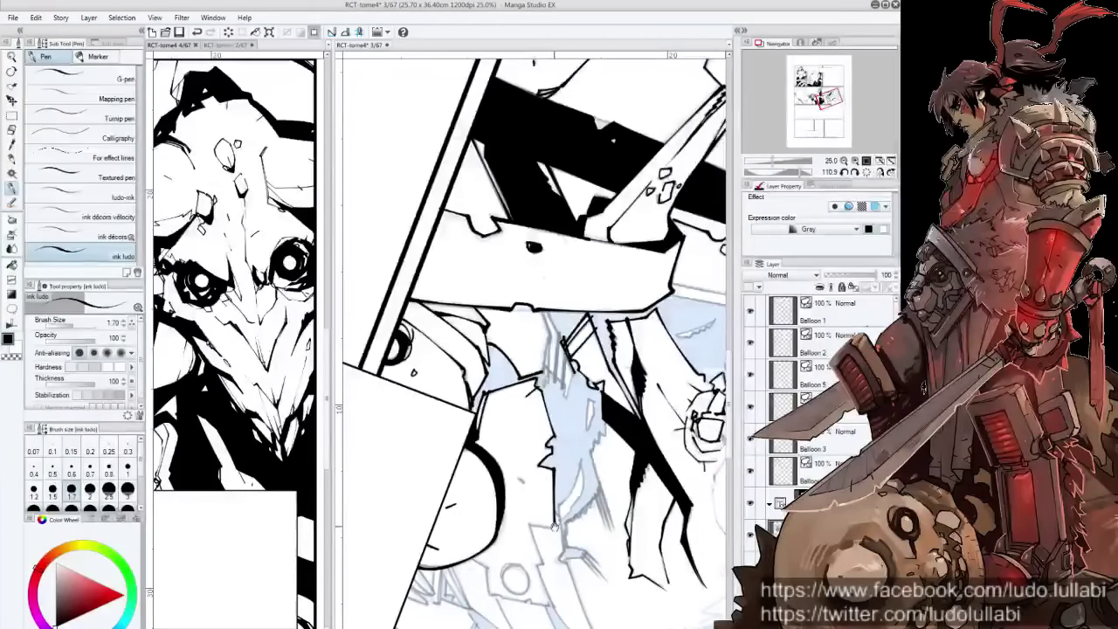
mouse_move(555, 524)
left_mouse_down()
mouse_move(577, 473)
mouse_move(563, 474)
mouse_move(579, 414)
mouse_move(547, 437)
left_mouse_up()
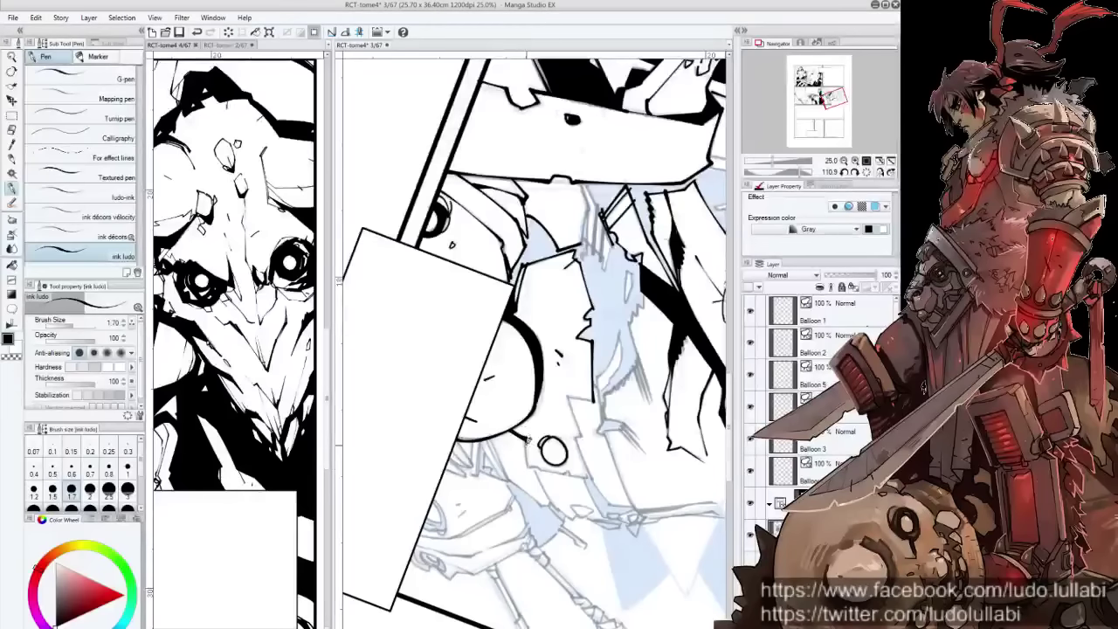
mouse_move(527, 433)
left_mouse_down()
mouse_move(531, 465)
mouse_move(568, 472)
left_mouse_up()
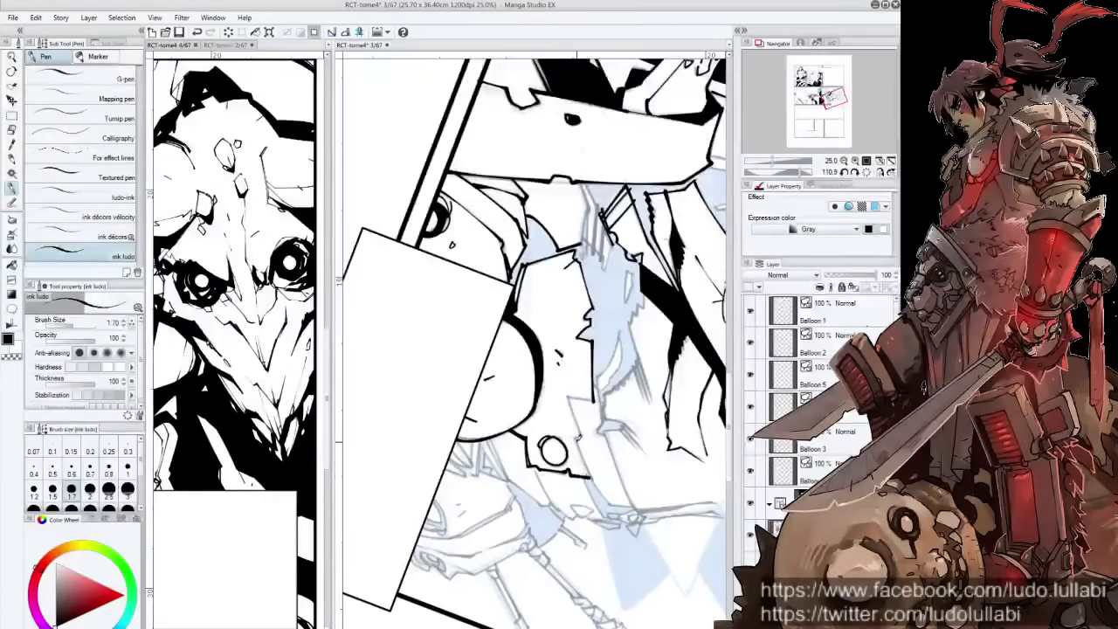
left_click_drag(576, 430, 590, 475)
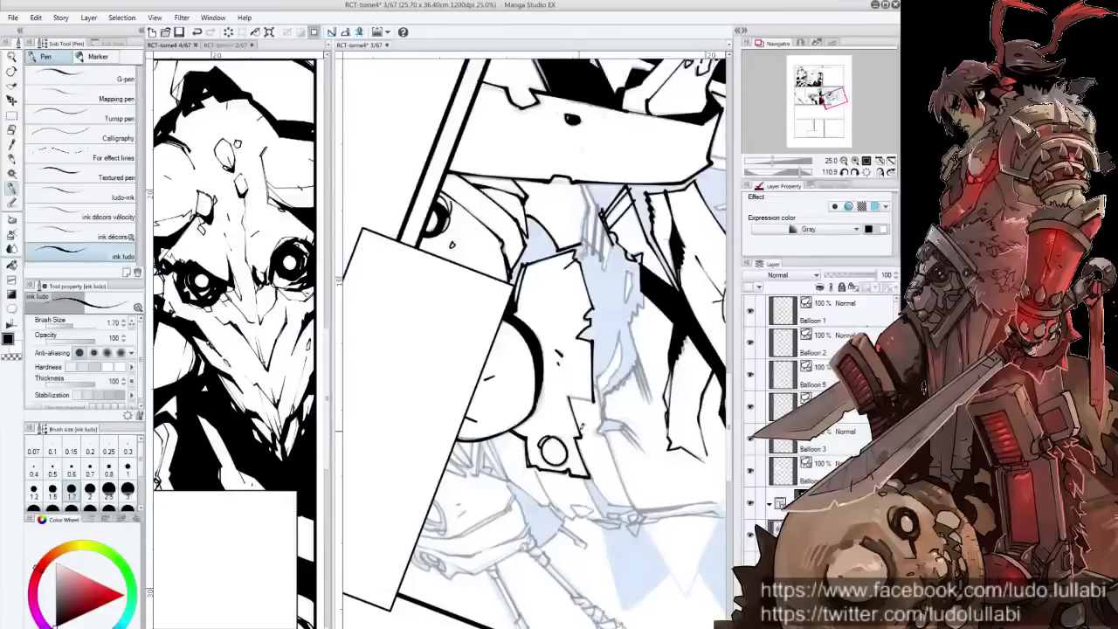
mouse_move(592, 372)
left_mouse_down()
mouse_move(603, 426)
mouse_move(579, 512)
left_mouse_up()
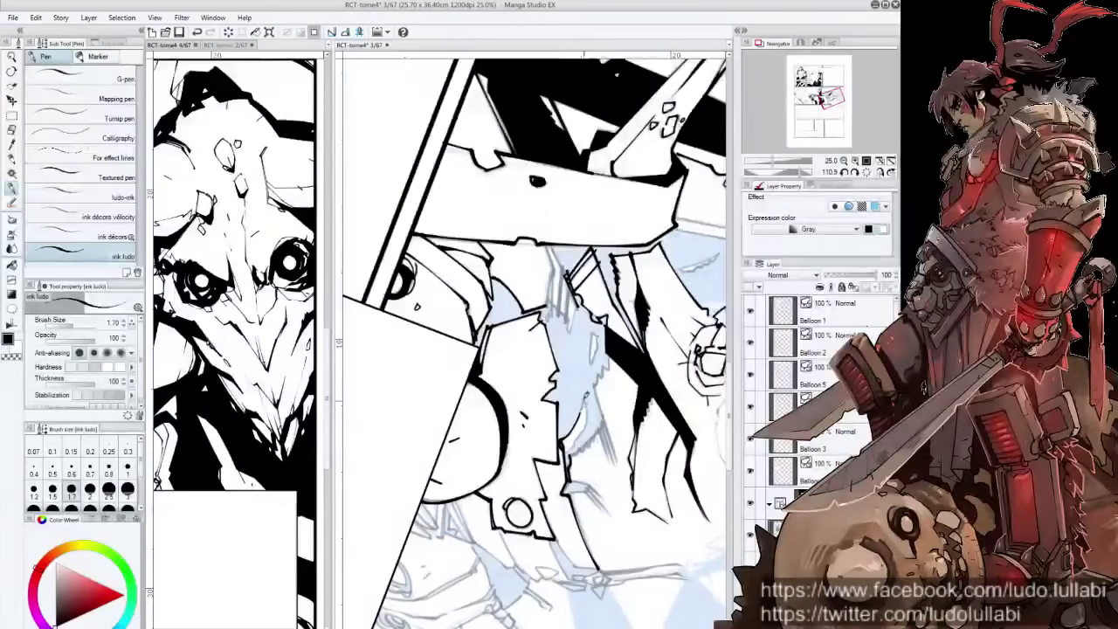
Hatch the blue-shaded shadow area with short ink strokes
left_click_drag(585, 391, 568, 459)
mouse_move(606, 414)
left_mouse_down()
mouse_move(567, 459)
mouse_move(587, 446)
mouse_move(619, 459)
left_mouse_up()
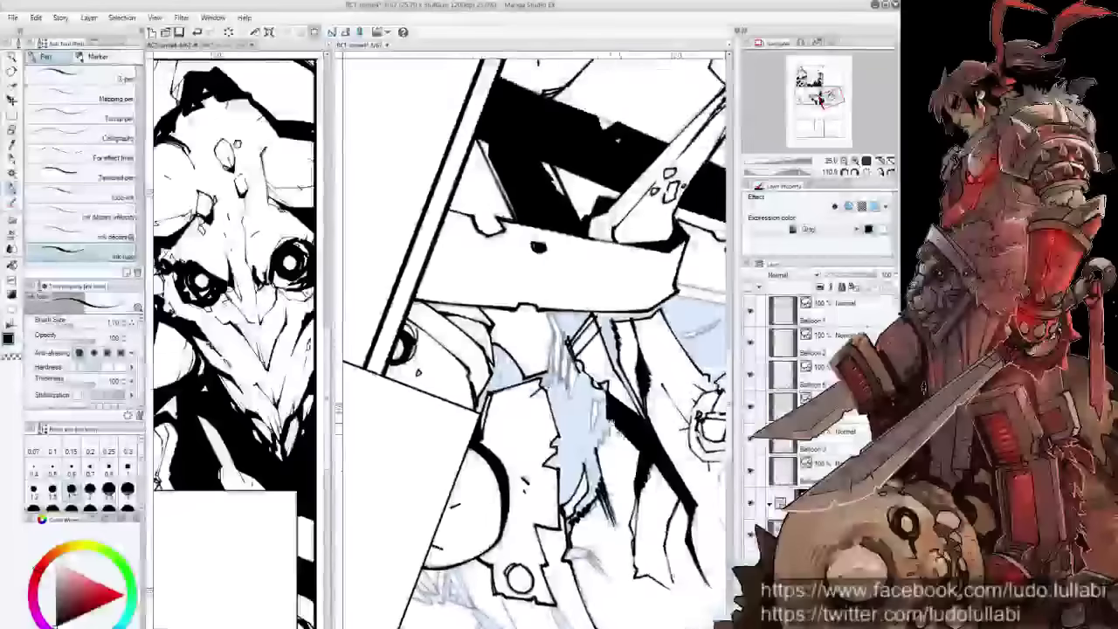
mouse_move(612, 421)
left_mouse_down()
mouse_move(622, 440)
mouse_move(603, 448)
mouse_move(611, 444)
left_mouse_up()
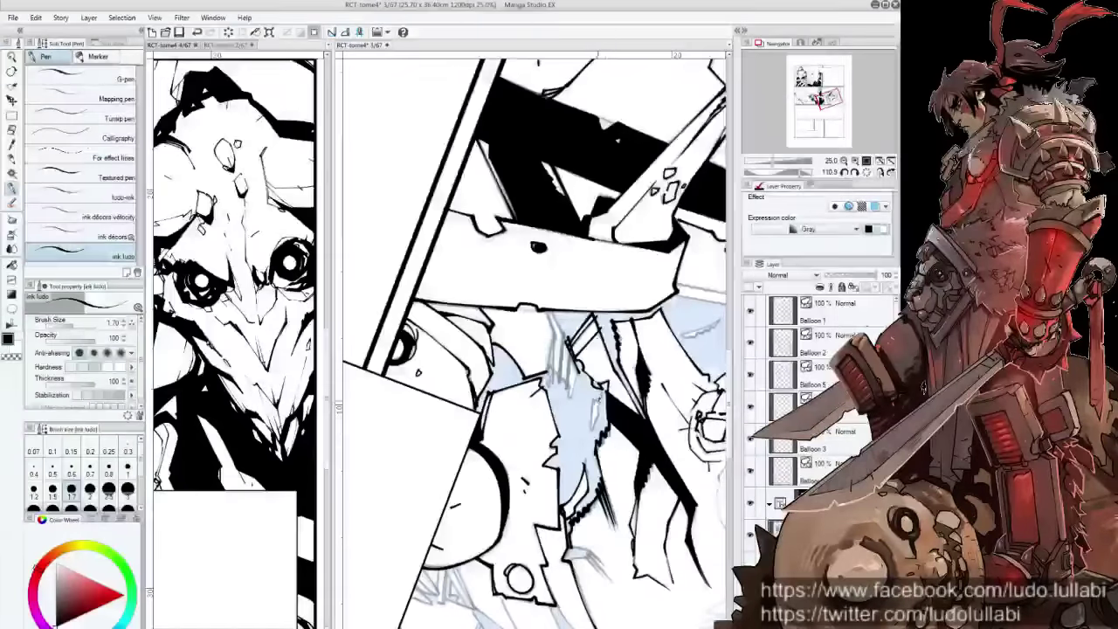
left_click_drag(599, 388, 592, 435)
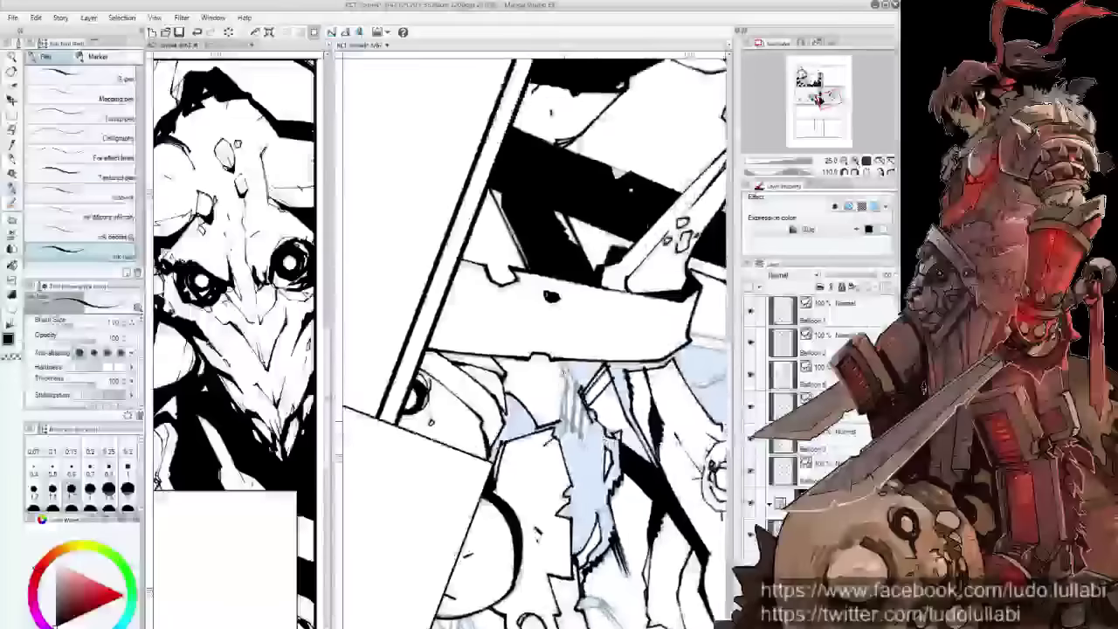
left_click_drag(570, 377, 561, 414)
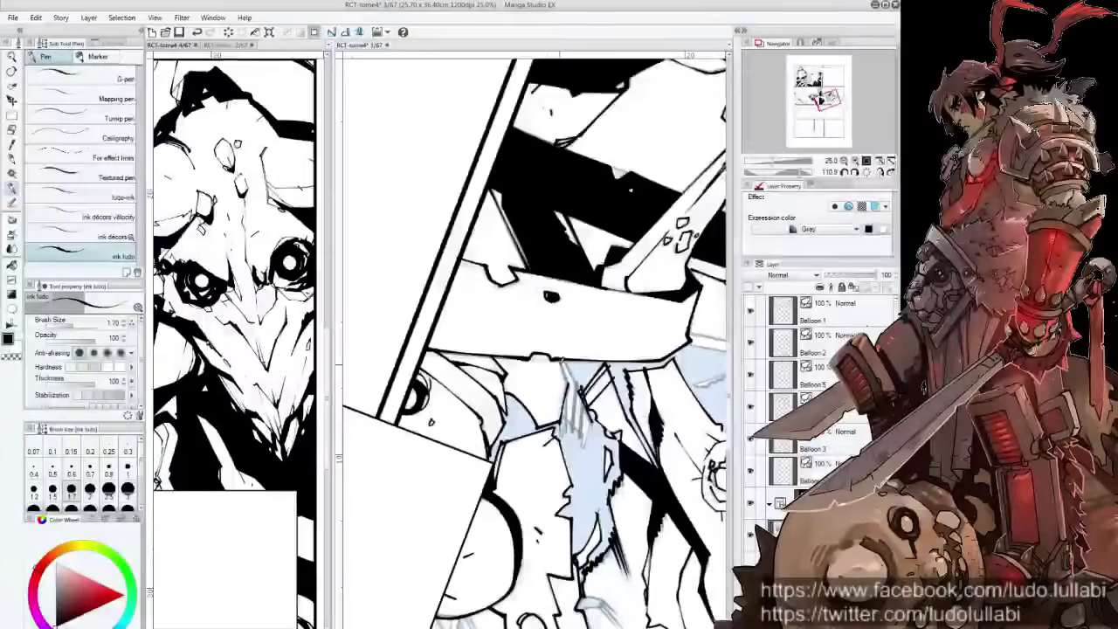
mouse_move(558, 353)
left_mouse_down()
mouse_move(572, 382)
mouse_move(597, 397)
mouse_move(575, 391)
left_mouse_up()
left_click_drag(583, 377, 574, 419)
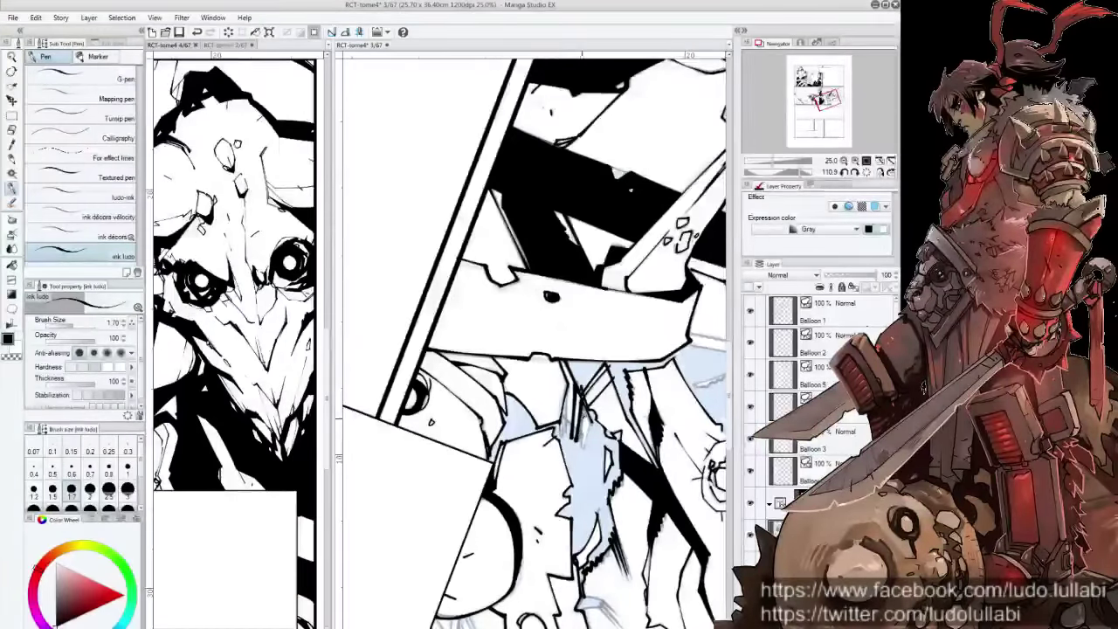
left_click_drag(573, 381, 564, 417)
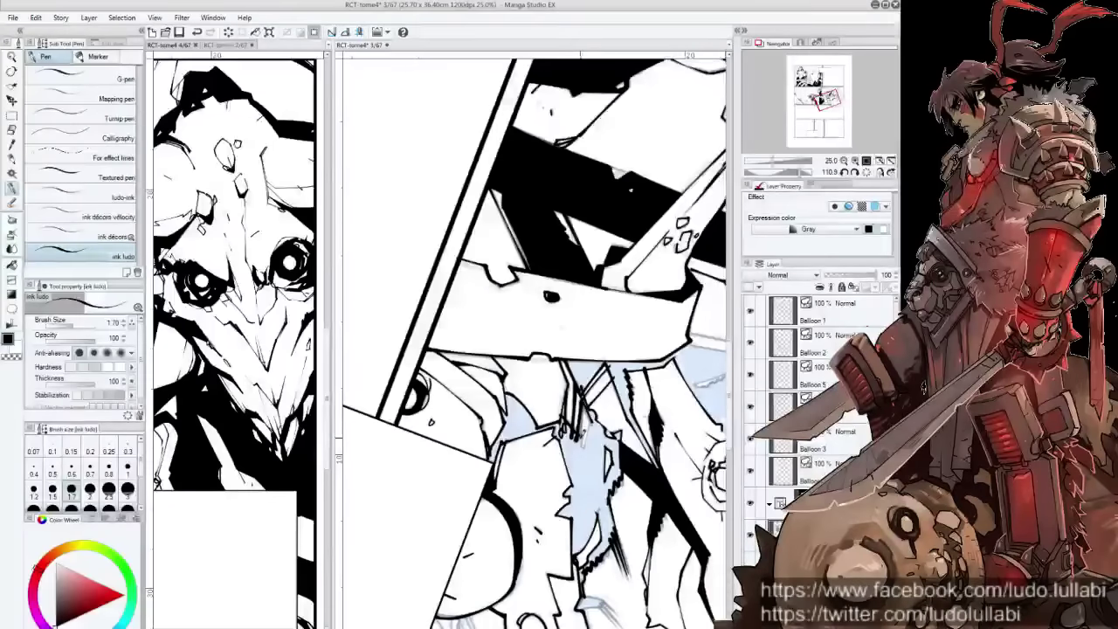
left_click_drag(532, 340, 472, 323)
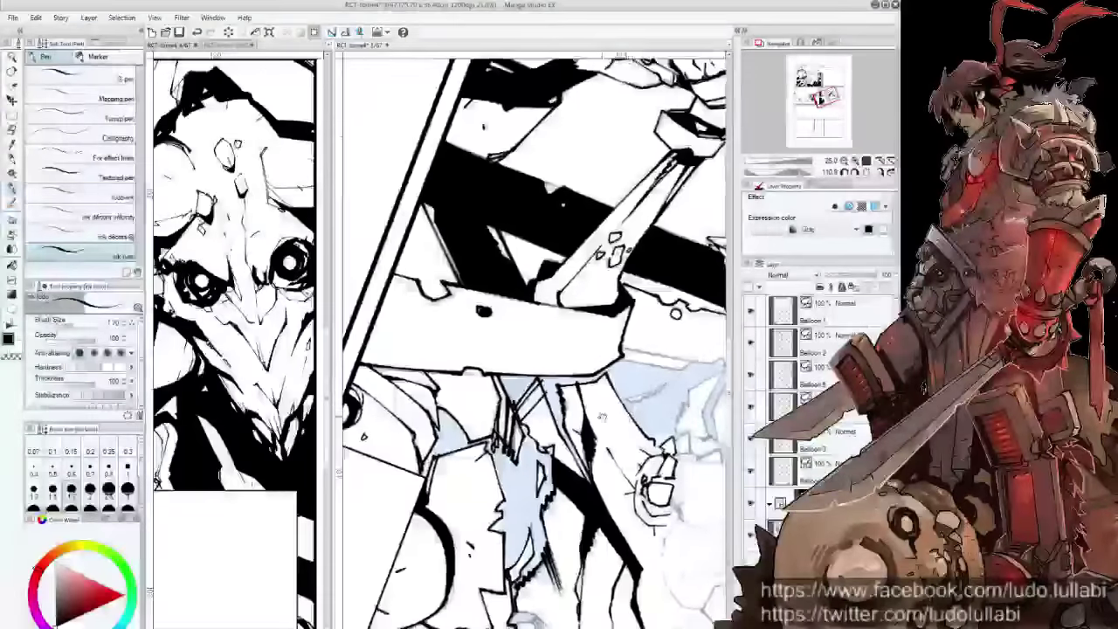
left_click_drag(533, 341, 562, 332)
left_click_drag(636, 356, 557, 364)
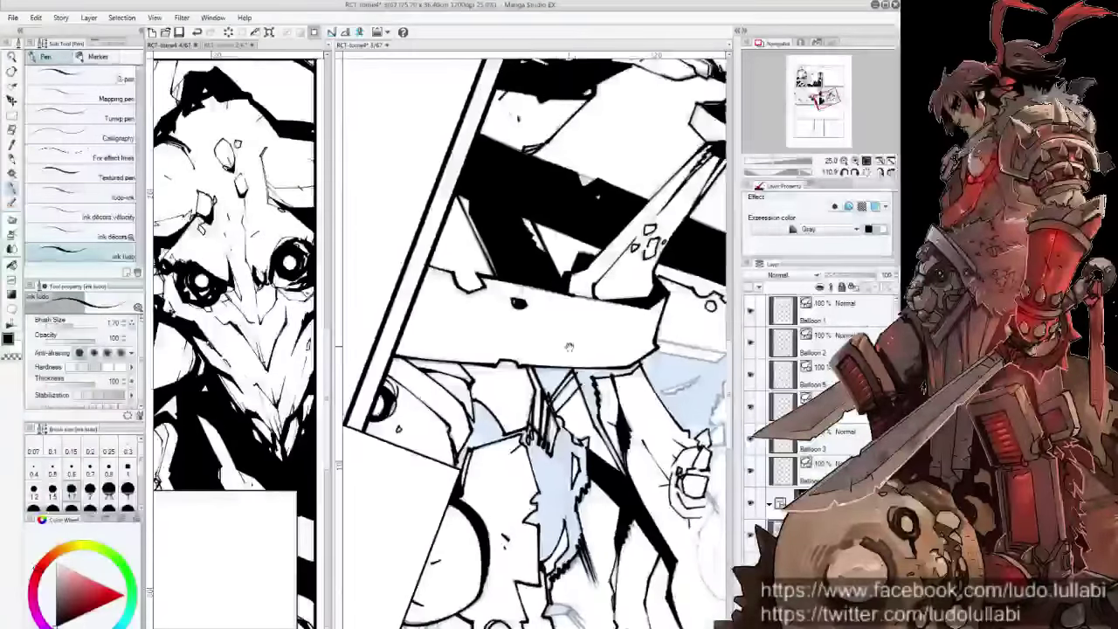
Fill the enclosed shadow areas and the gap near the panel border with black
key("g")
left_click(567, 393)
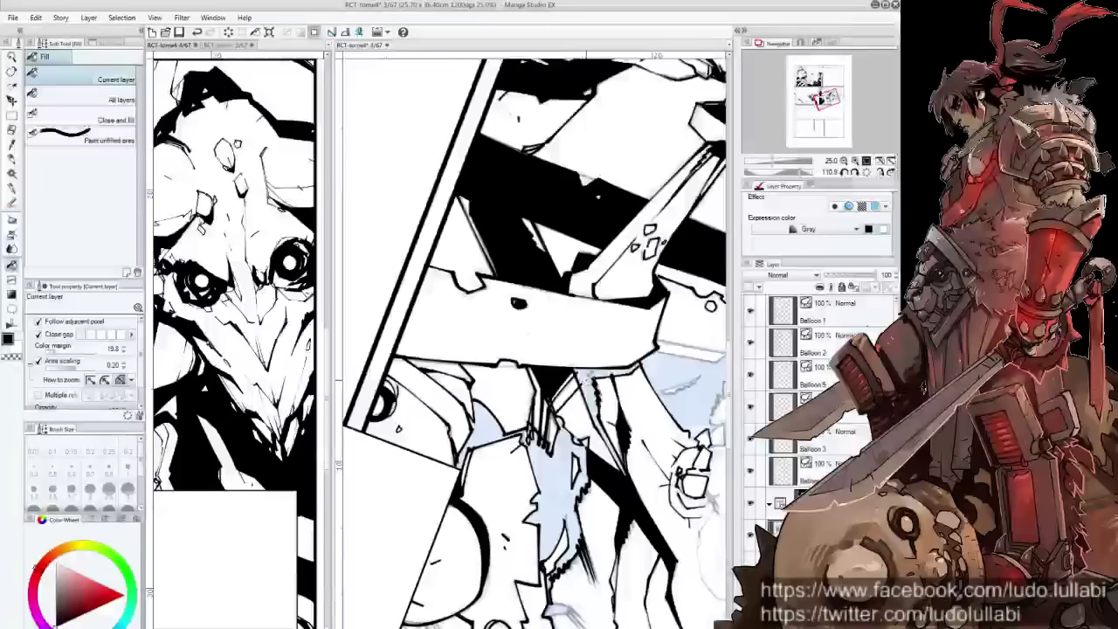
left_click(557, 476)
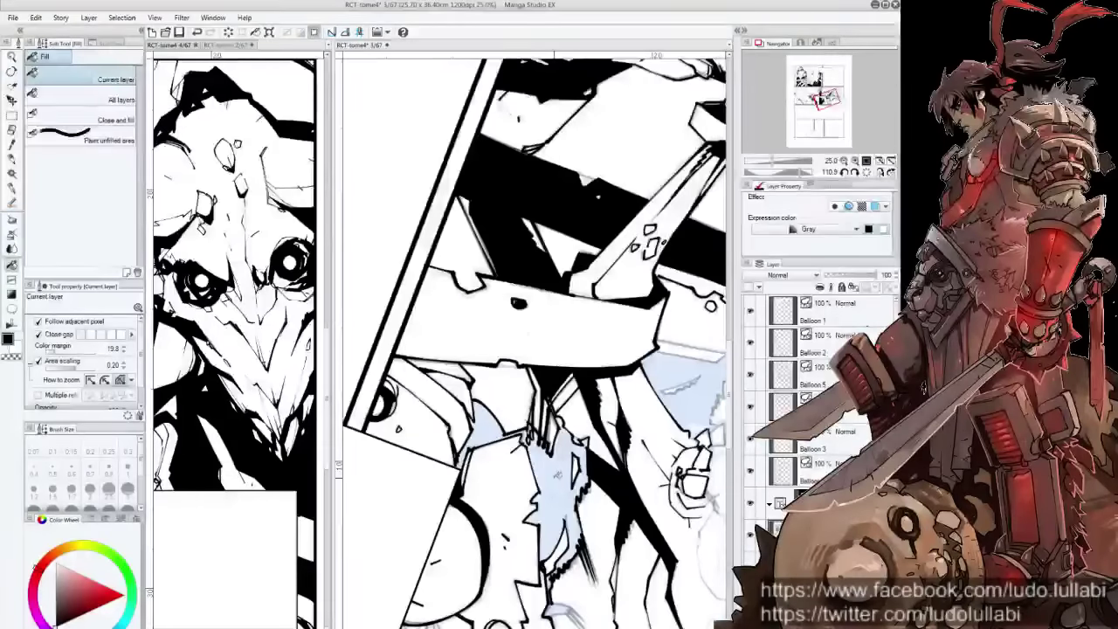
key("g")
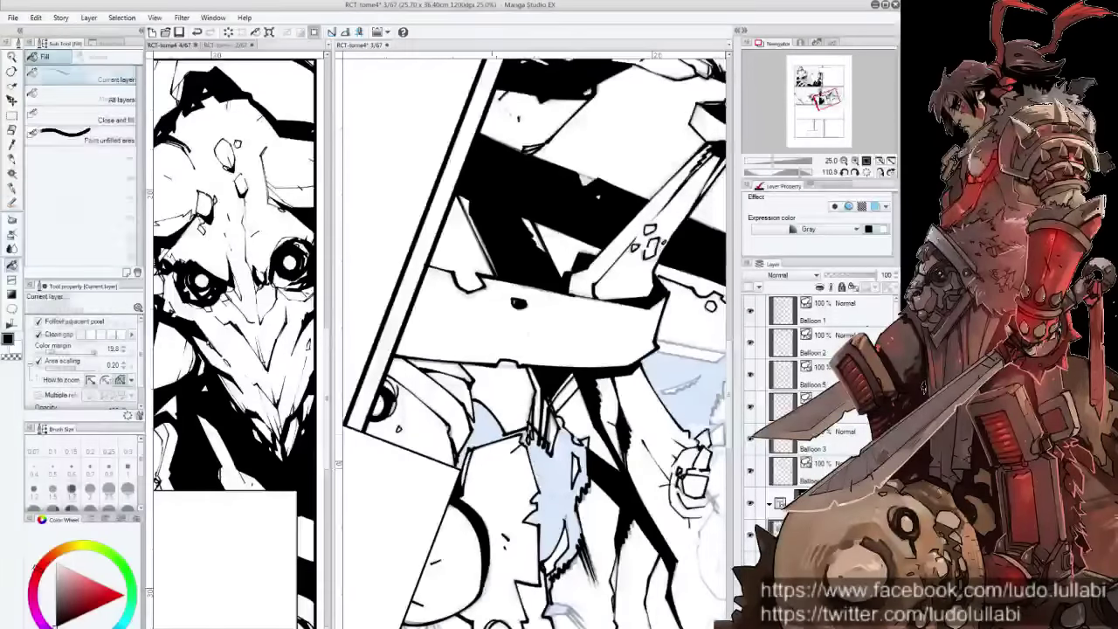
key("g")
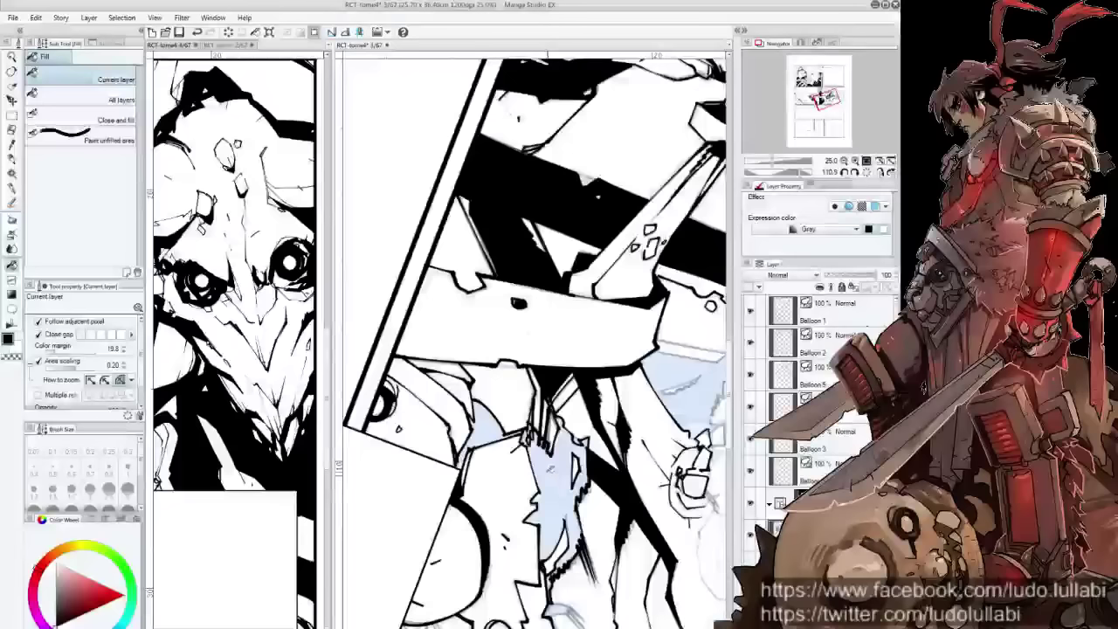
left_click(557, 467)
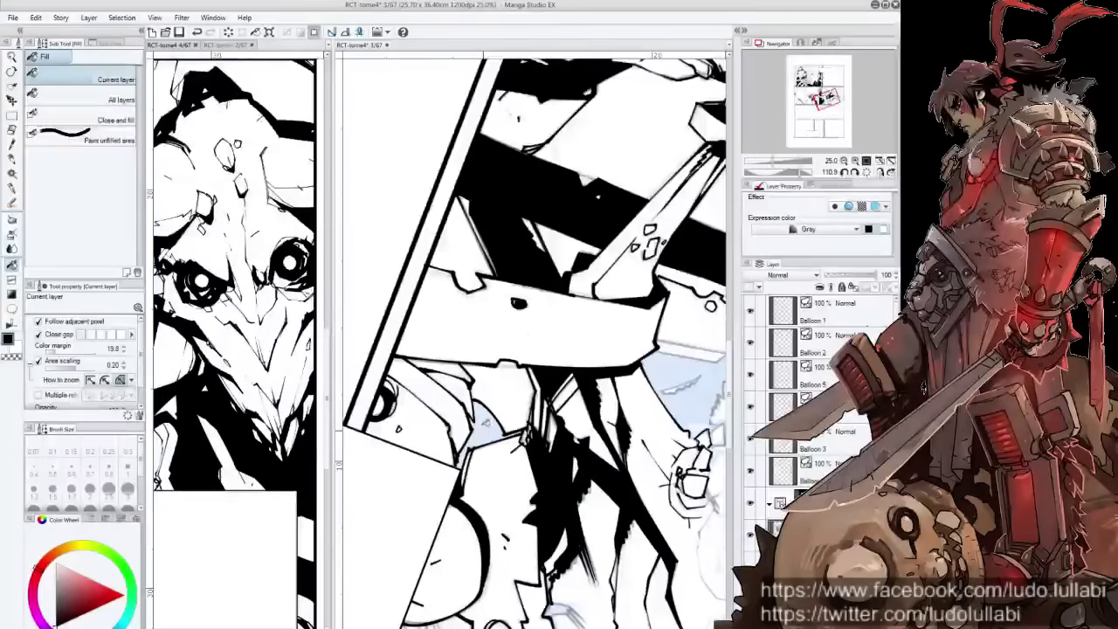
left_click(485, 422)
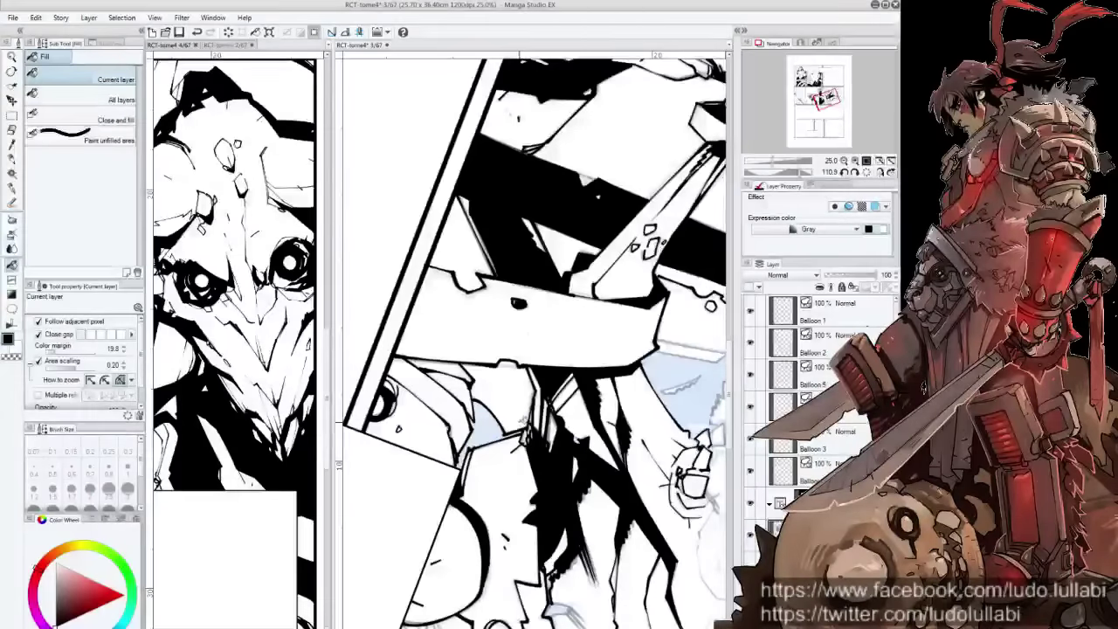
Fill the last blue patch black and return to the pen
key("p")
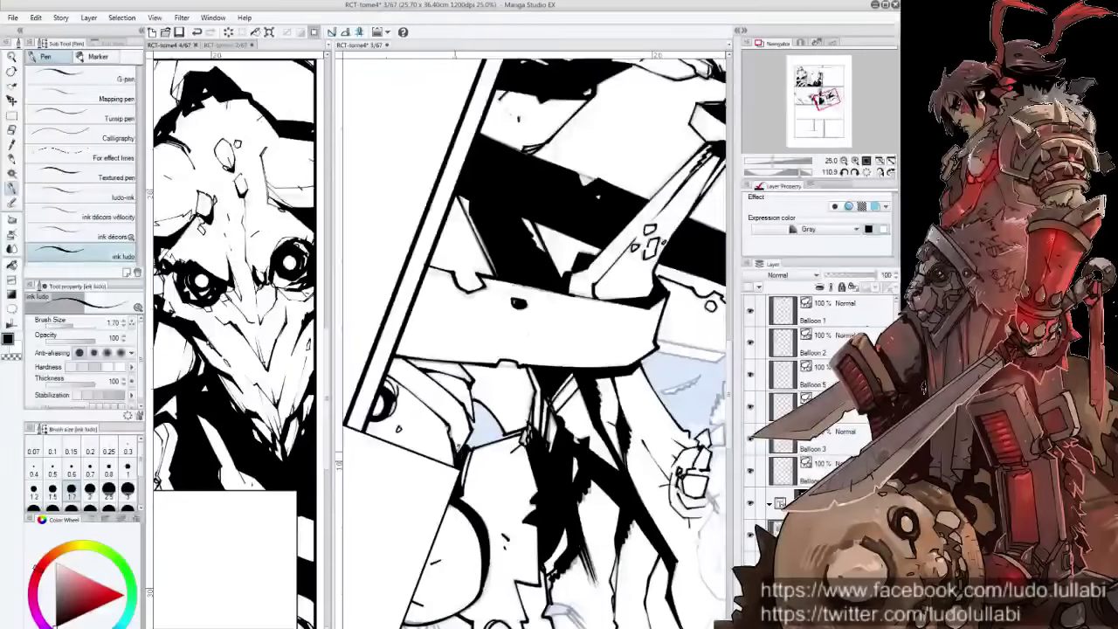
key("g")
left_click(486, 422)
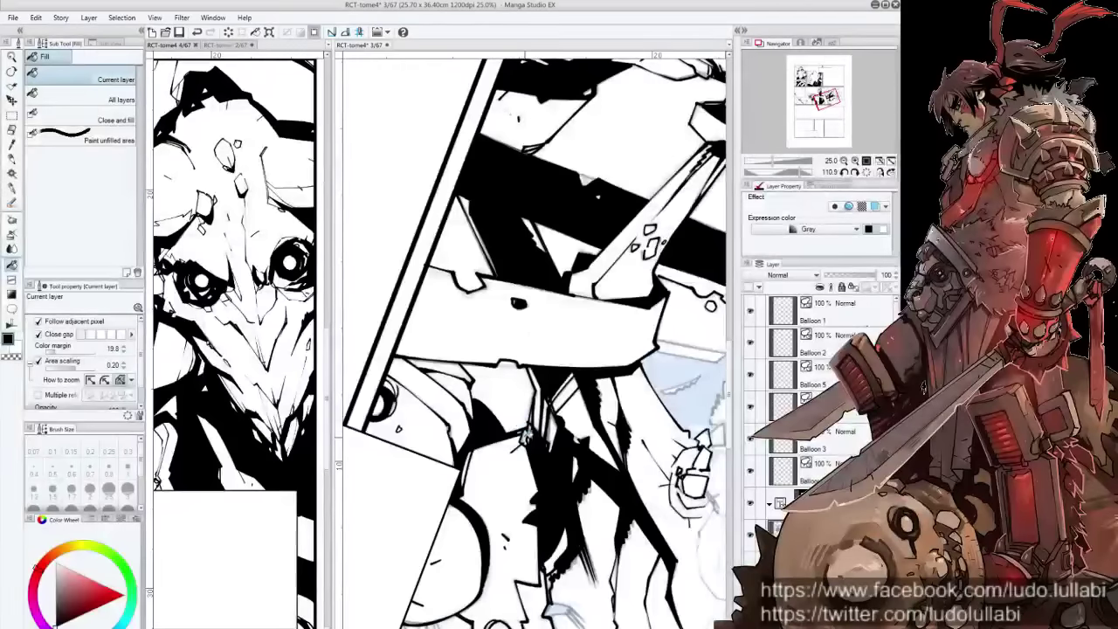
left_click_drag(533, 393, 507, 249)
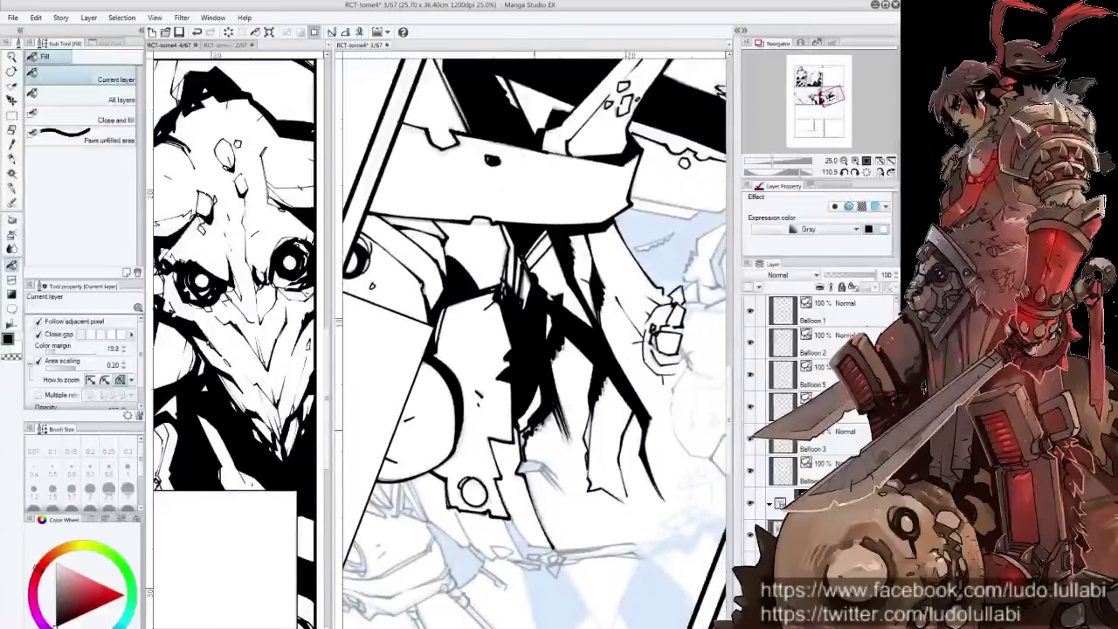
key("p")
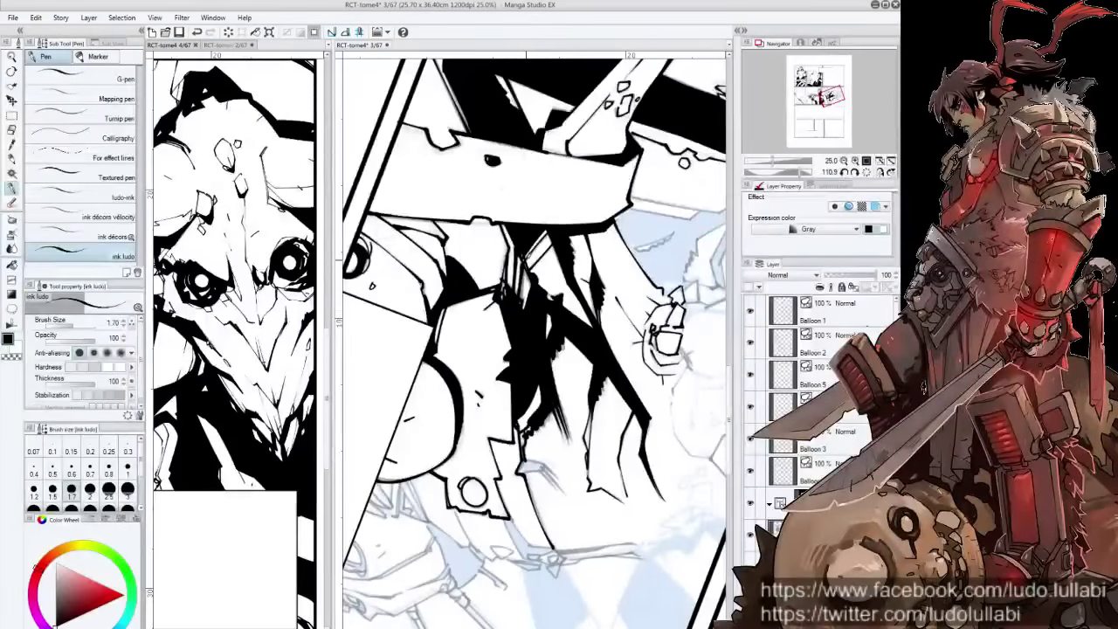
left_click_drag(521, 246, 458, 253)
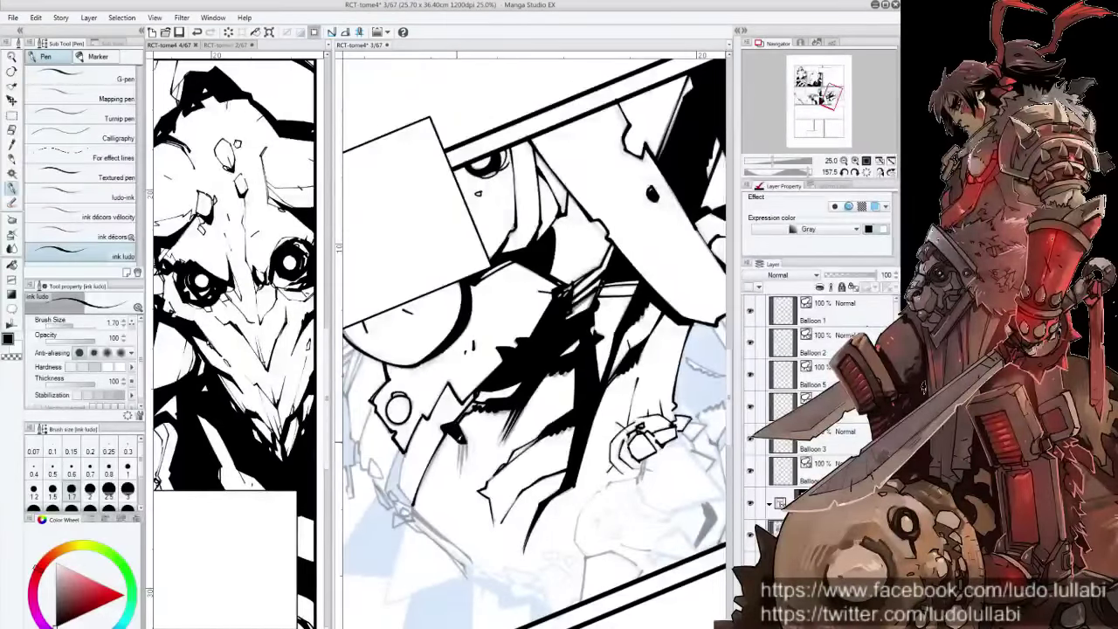
Rotate the canvas and ink short strokes on the figure's shadow
left_click_drag(455, 442, 506, 376)
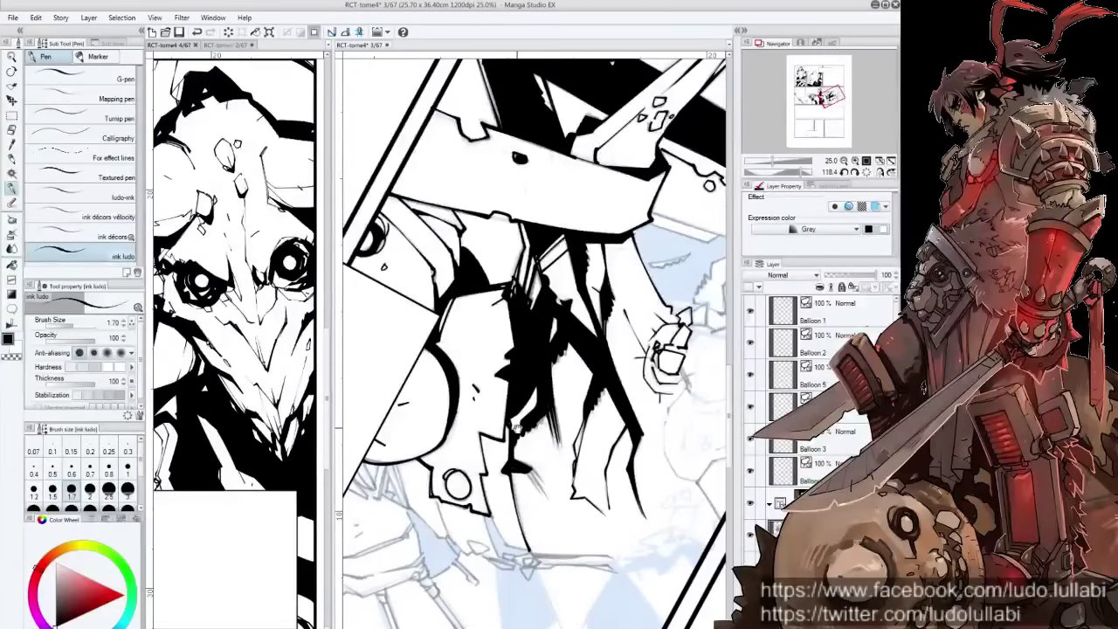
left_click_drag(516, 426, 495, 415)
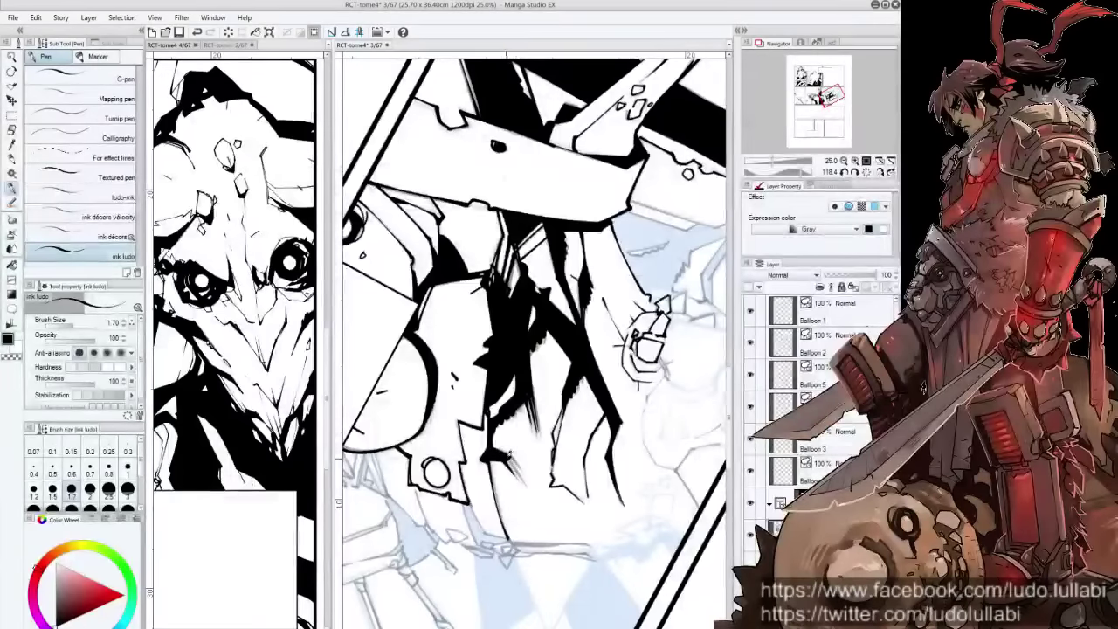
left_click_drag(516, 463, 533, 393)
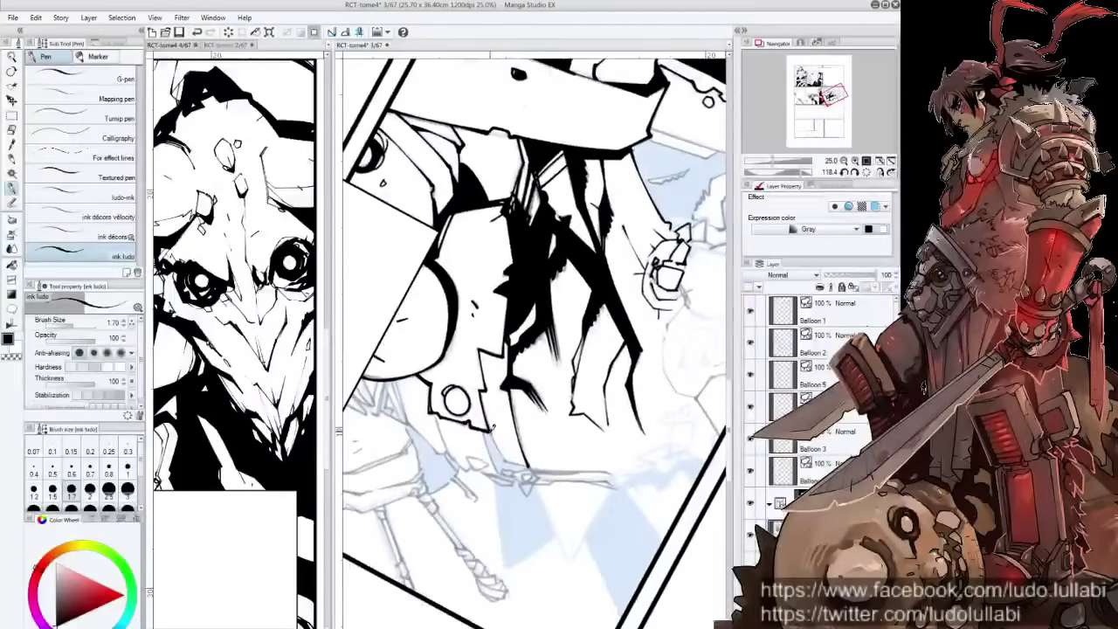
mouse_move(493, 429)
left_mouse_down()
mouse_move(444, 407)
mouse_move(490, 428)
left_mouse_up()
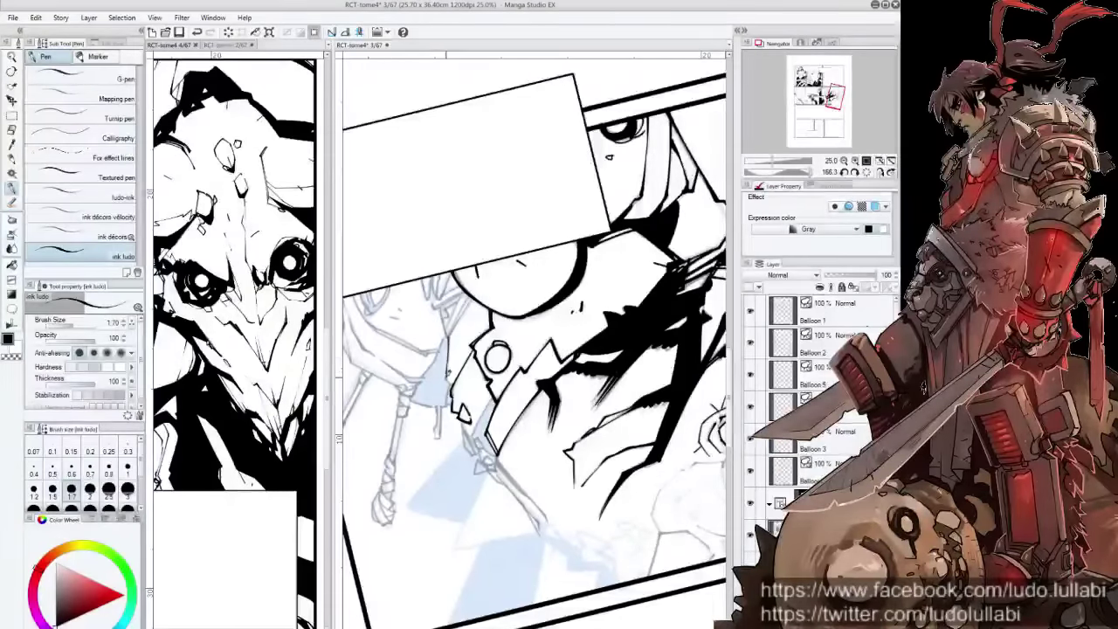
left_click_drag(450, 400, 460, 446)
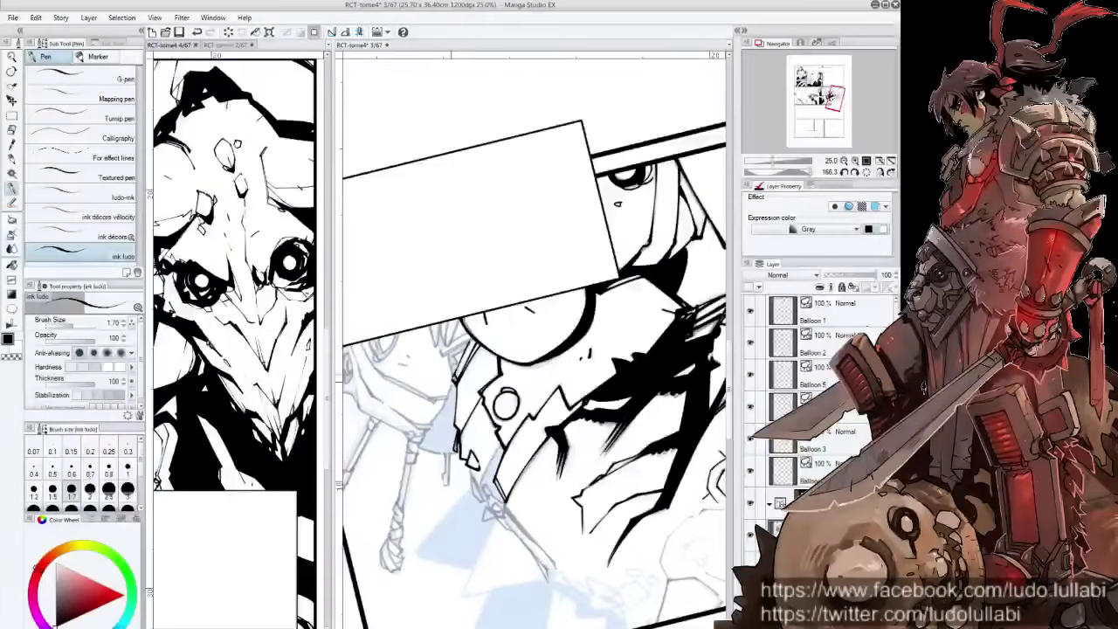
mouse_move(457, 446)
left_mouse_down()
mouse_move(480, 459)
mouse_move(468, 458)
left_mouse_up()
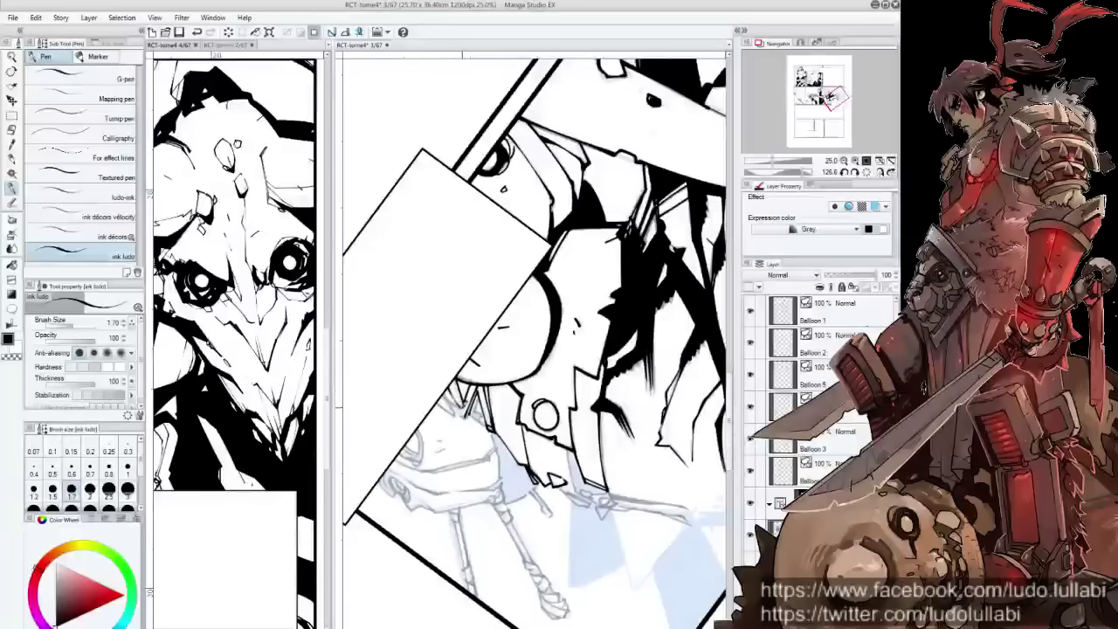
left_click_drag(445, 391, 444, 403)
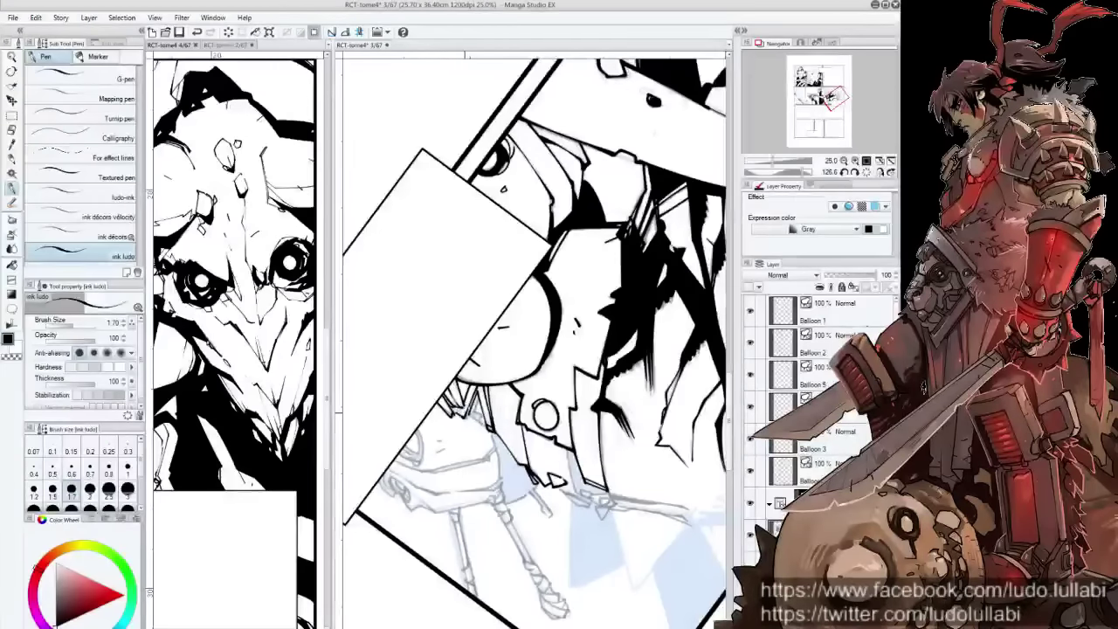
left_click_drag(477, 400, 478, 417)
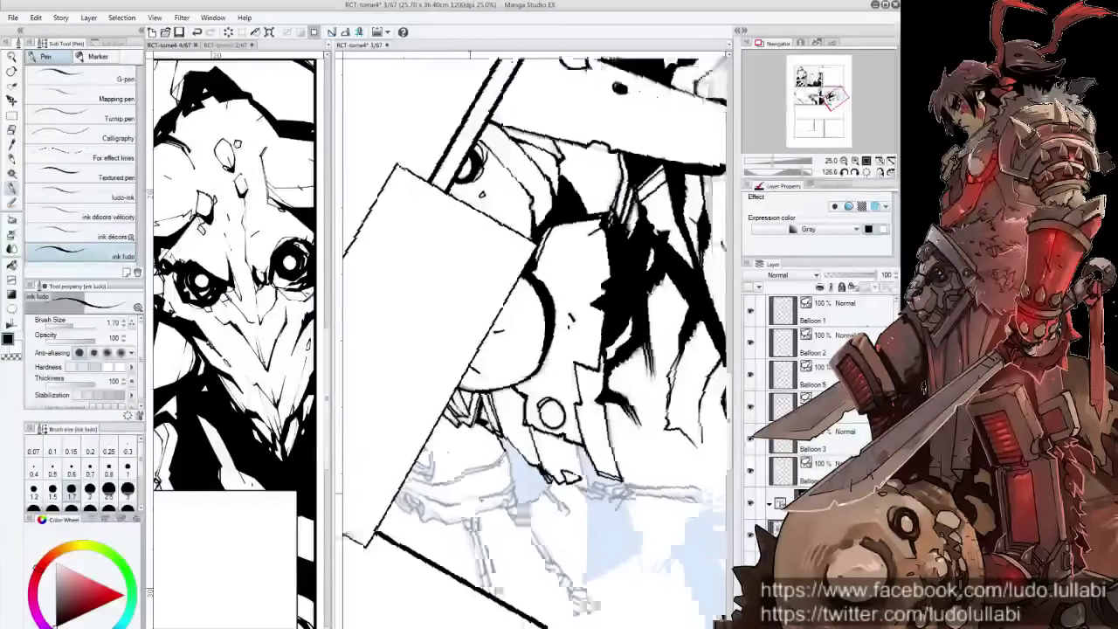
Ink downward and vertical lines and small ticks on the small figure's details
left_click_drag(532, 349, 559, 289)
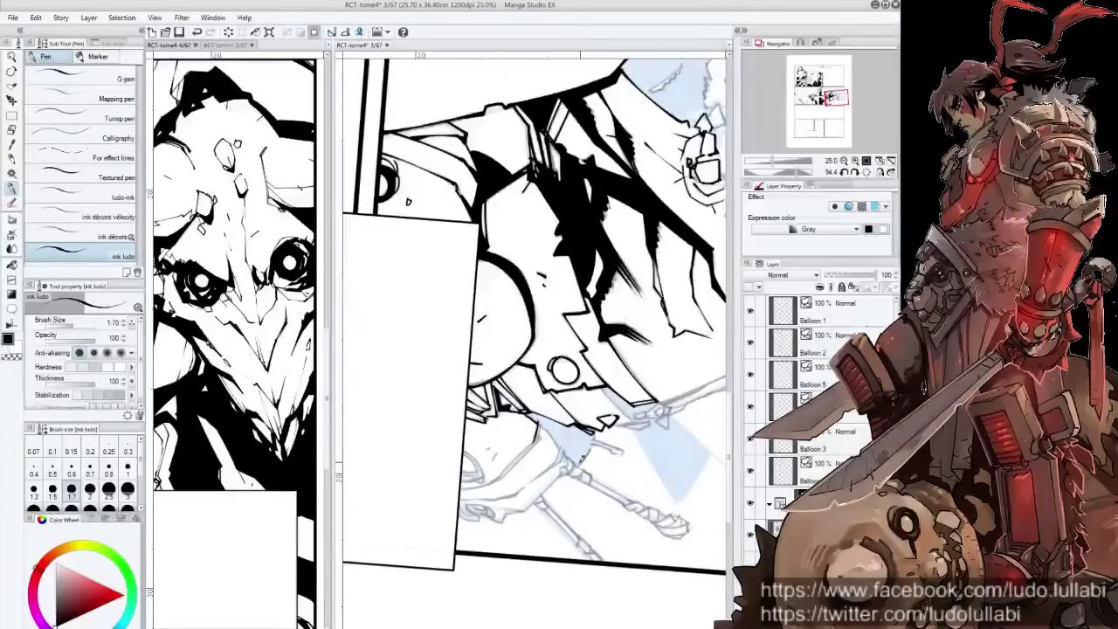
left_click_drag(604, 414, 559, 349)
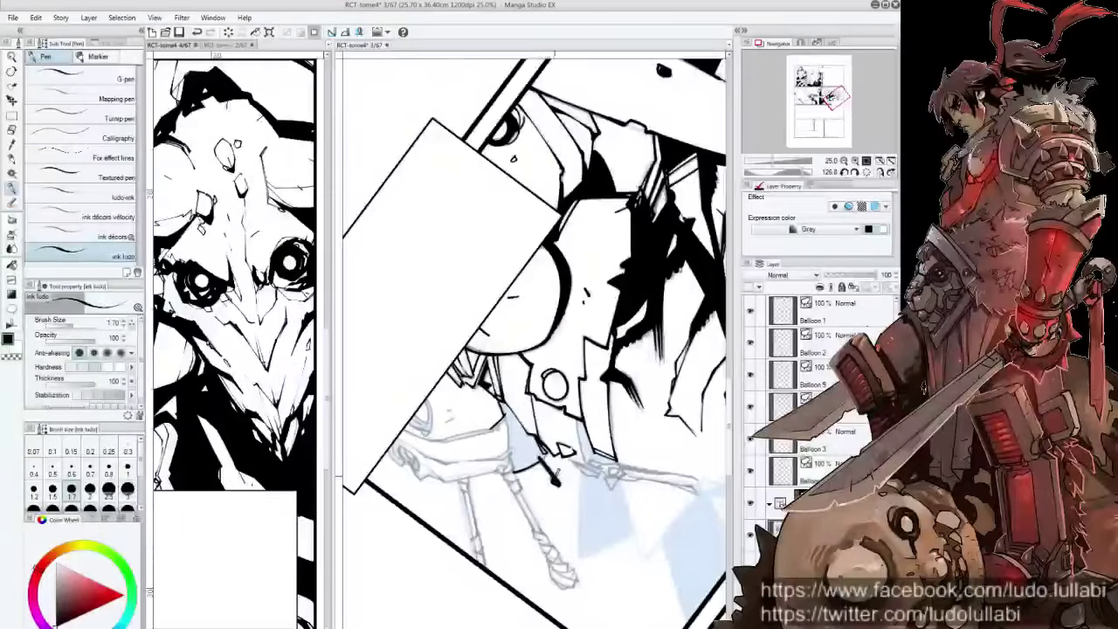
mouse_move(507, 407)
left_mouse_down()
mouse_move(513, 452)
mouse_move(603, 441)
left_mouse_up()
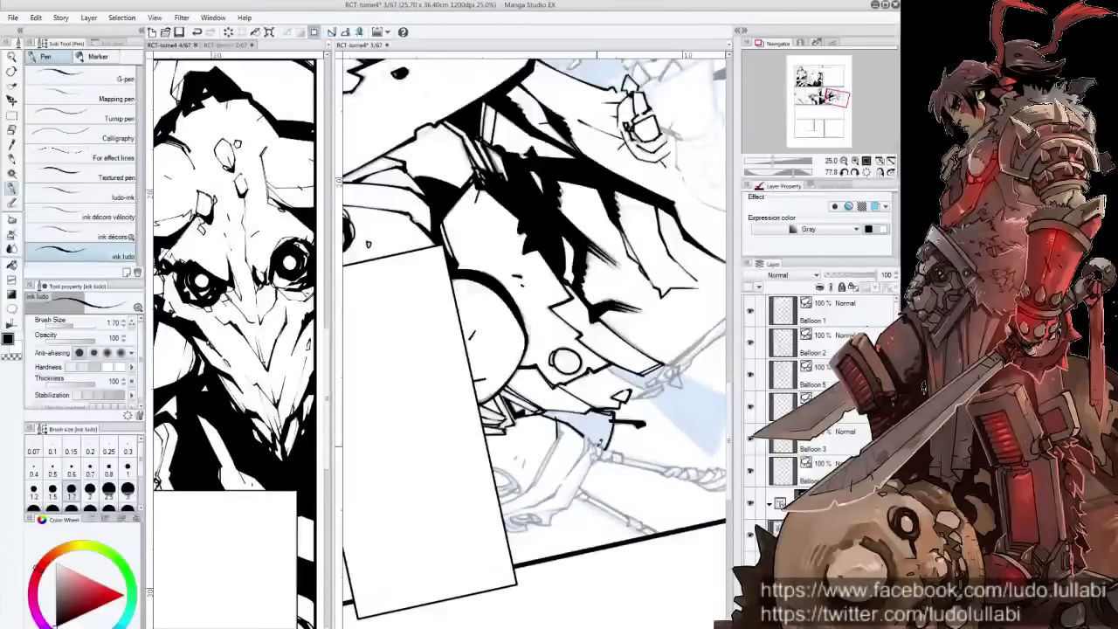
left_click_drag(533, 340, 489, 366)
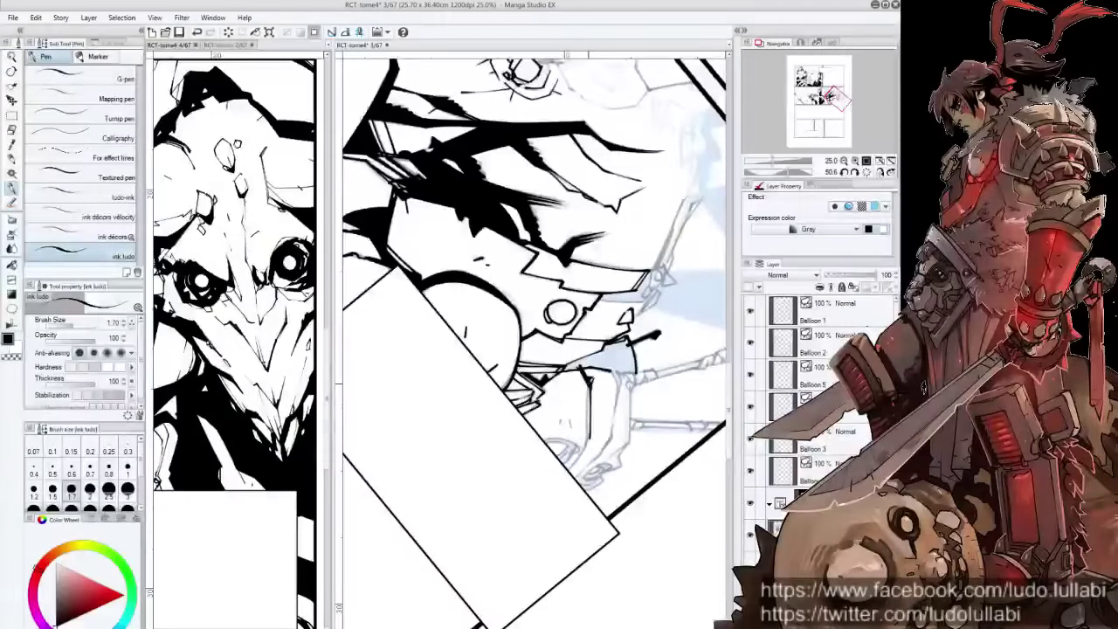
mouse_move(586, 377)
left_mouse_down()
mouse_move(589, 437)
mouse_move(567, 469)
left_mouse_up()
left_click_drag(560, 412, 573, 425)
mouse_move(614, 367)
left_mouse_down()
mouse_move(624, 421)
mouse_move(559, 349)
left_mouse_up()
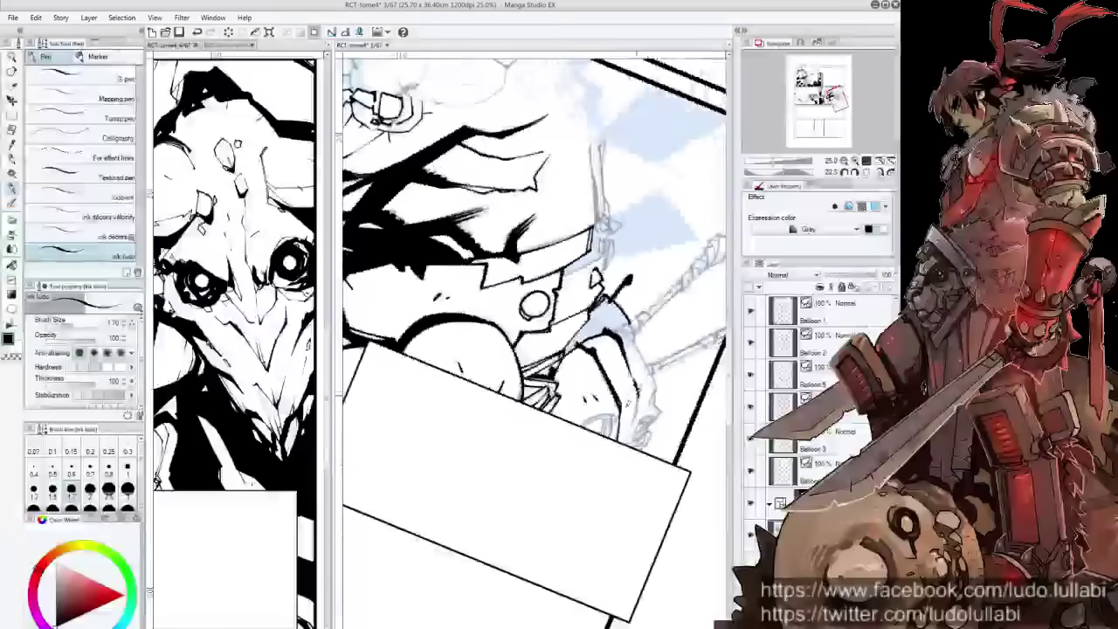
Ink the small marks around the figure's gun
left_click_drag(654, 381, 660, 396)
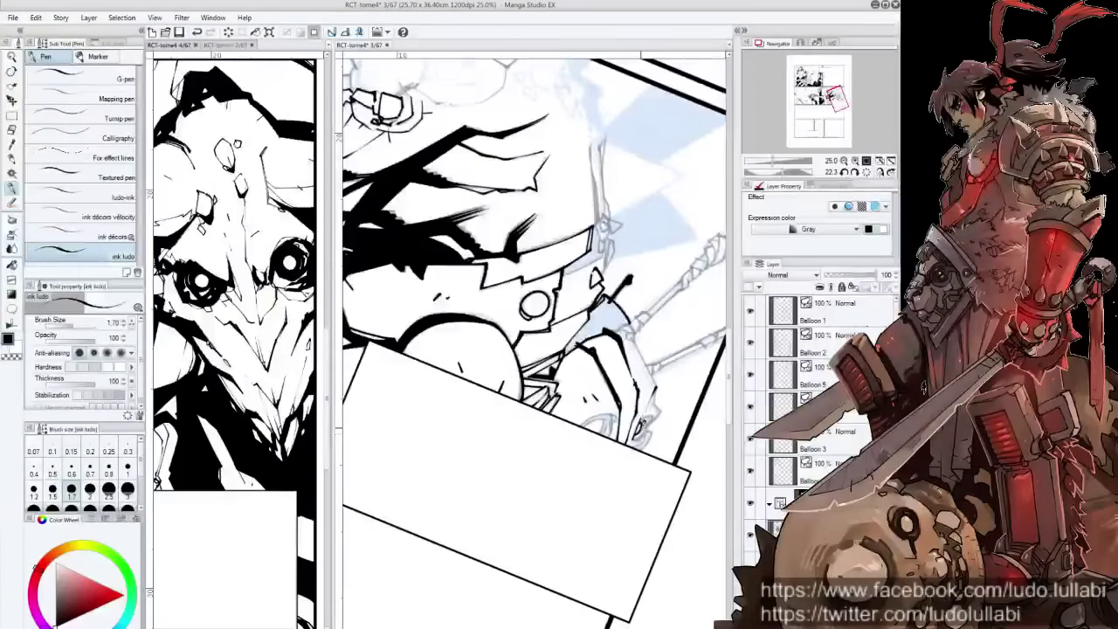
left_click_drag(643, 413, 635, 436)
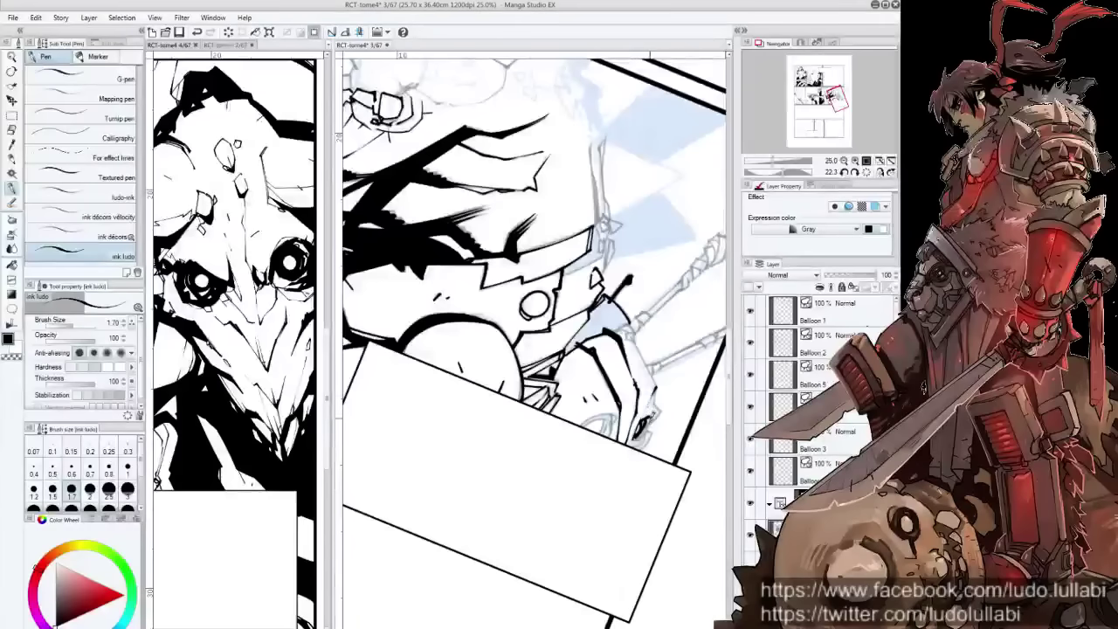
left_click_drag(655, 383, 643, 451)
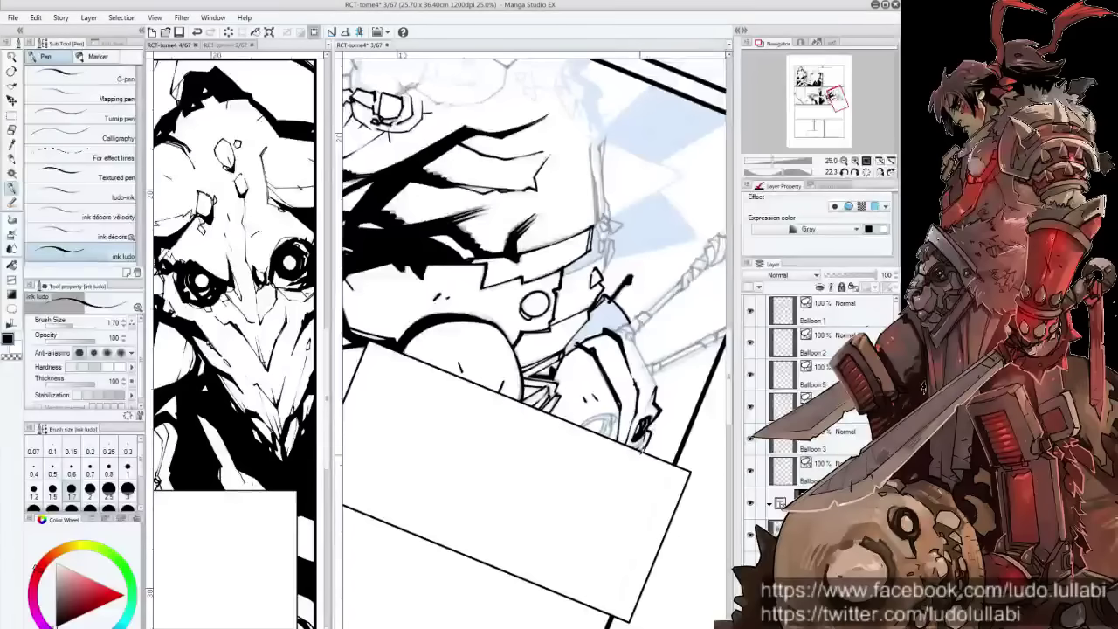
mouse_move(612, 411)
left_mouse_down()
mouse_move(591, 423)
mouse_move(620, 414)
mouse_move(603, 437)
left_mouse_up()
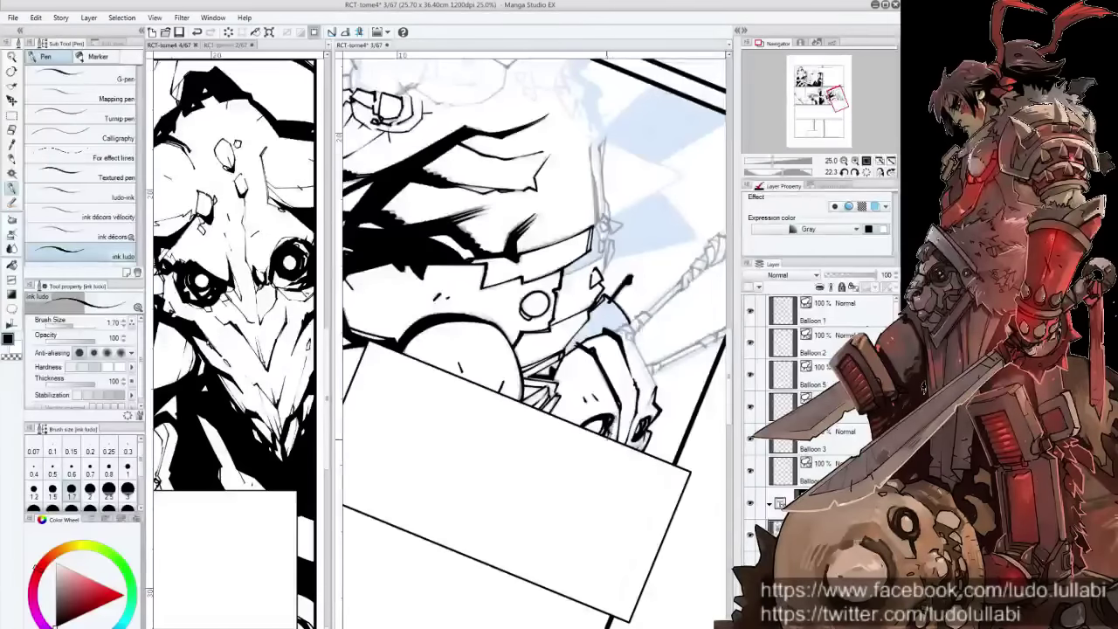
mouse_move(533, 341)
left_mouse_down()
mouse_move(517, 374)
mouse_move(628, 344)
mouse_move(574, 447)
left_mouse_up()
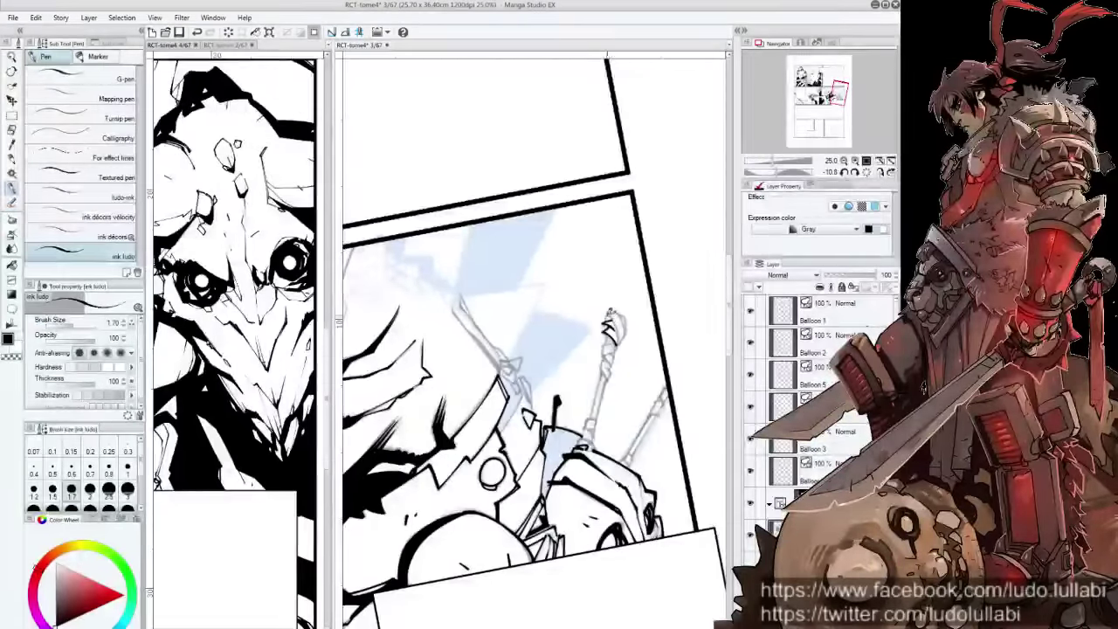
Ink the spear tip and shaft, filling the spear solid black
mouse_move(607, 322)
left_mouse_down()
mouse_move(618, 325)
mouse_move(619, 309)
mouse_move(627, 328)
mouse_move(608, 329)
mouse_move(595, 424)
left_mouse_up()
left_click_drag(599, 410, 580, 442)
left_click_drag(576, 349, 520, 336)
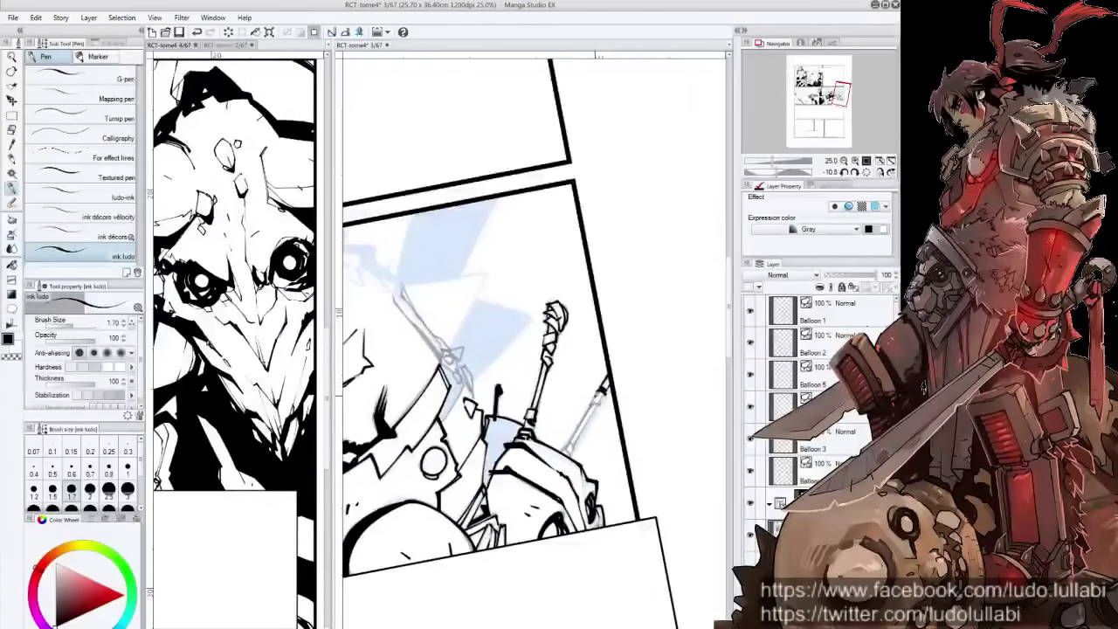
left_click_drag(605, 384, 562, 455)
mouse_move(602, 395)
left_mouse_down()
mouse_move(589, 421)
mouse_move(642, 422)
left_mouse_up()
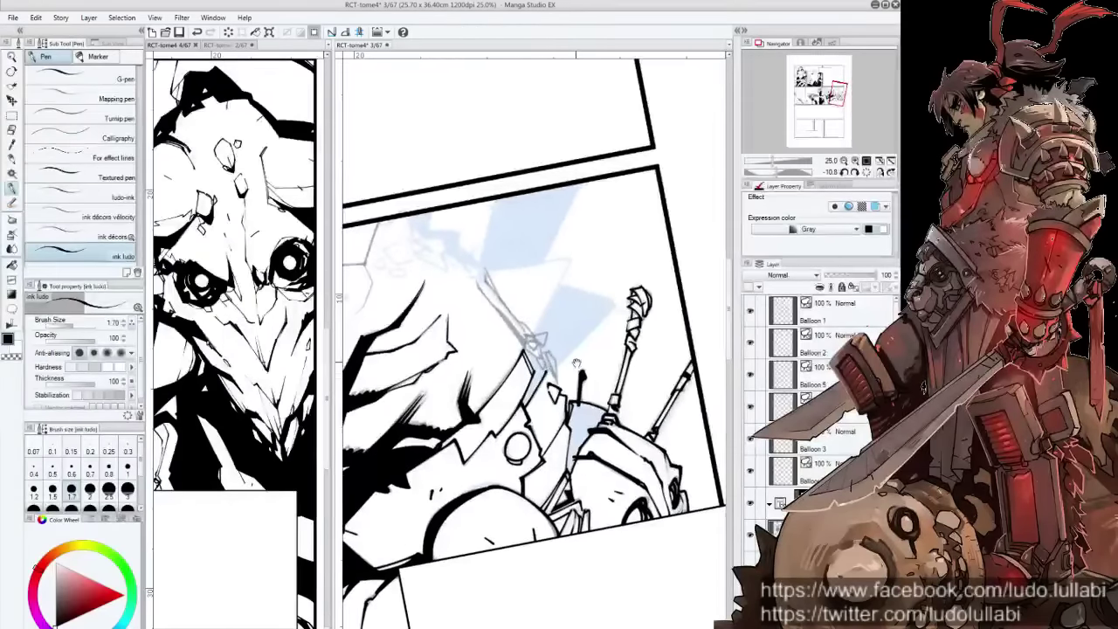
left_click_drag(587, 400, 577, 435)
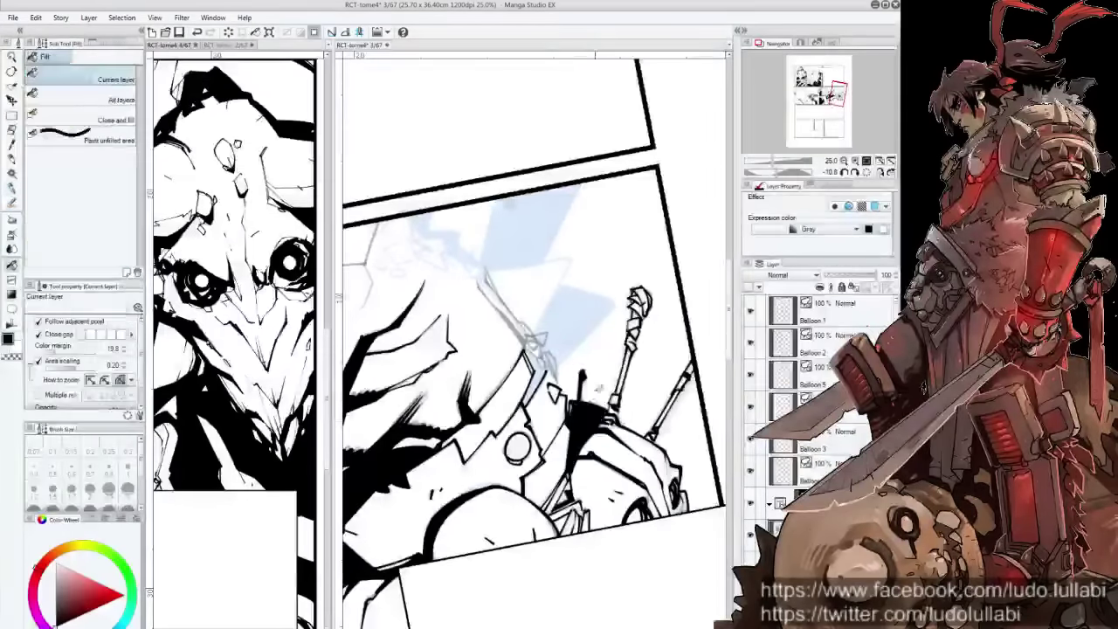
Ink a short line on the character's armor and strokes along the sword edges
left_click_drag(543, 297, 571, 395)
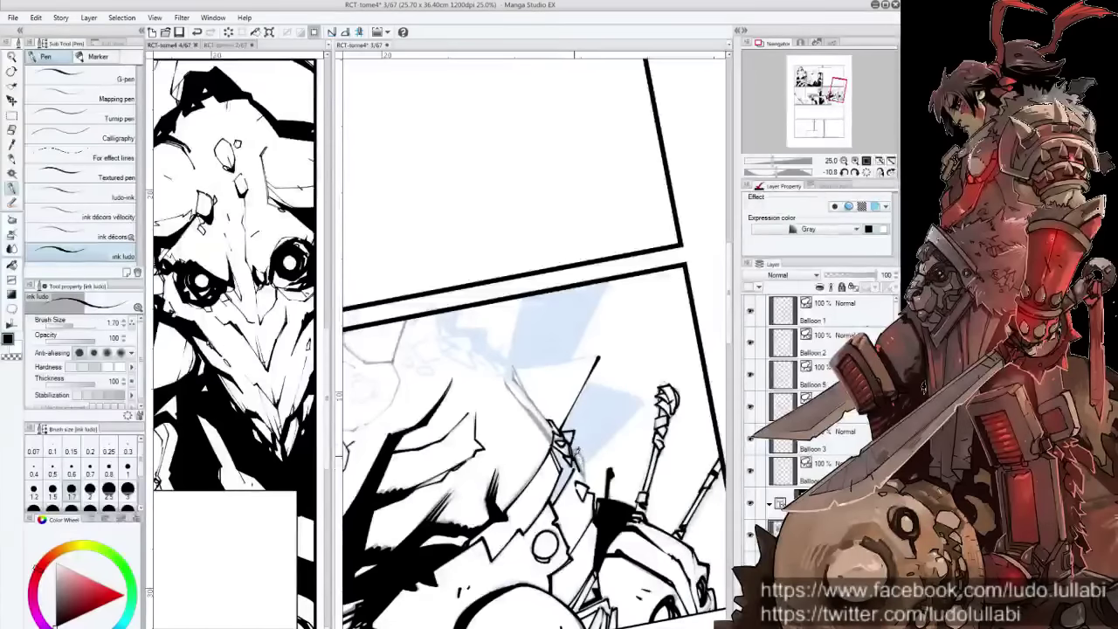
left_click_drag(585, 462, 578, 476)
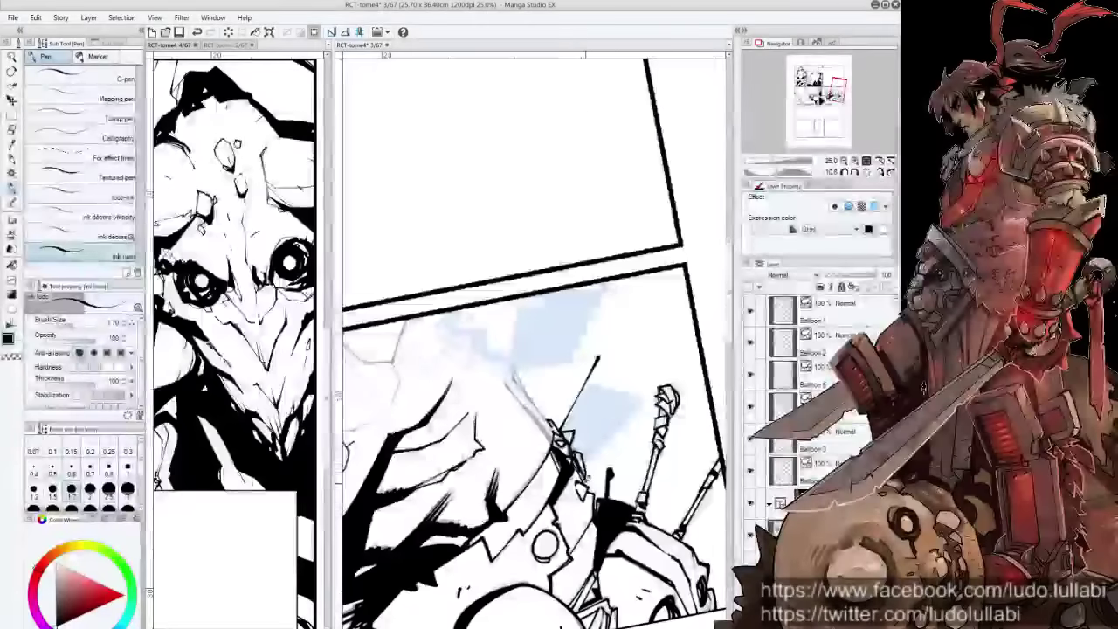
mouse_move(516, 378)
left_mouse_down()
mouse_move(520, 424)
mouse_move(567, 482)
left_mouse_up()
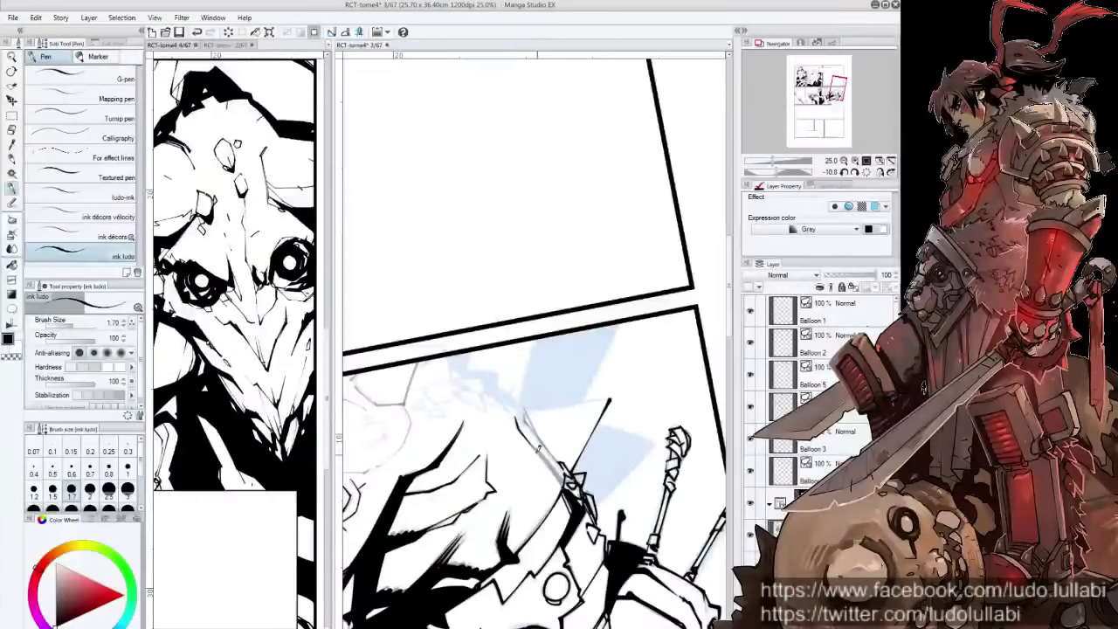
left_click_drag(528, 440, 573, 484)
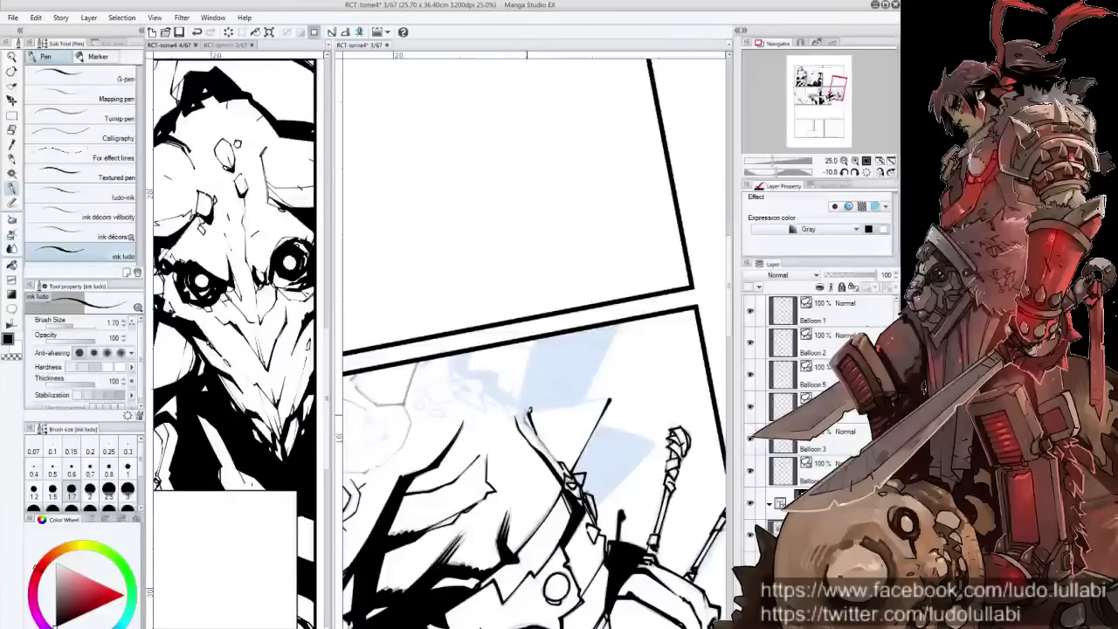
left_click_drag(528, 408, 543, 441)
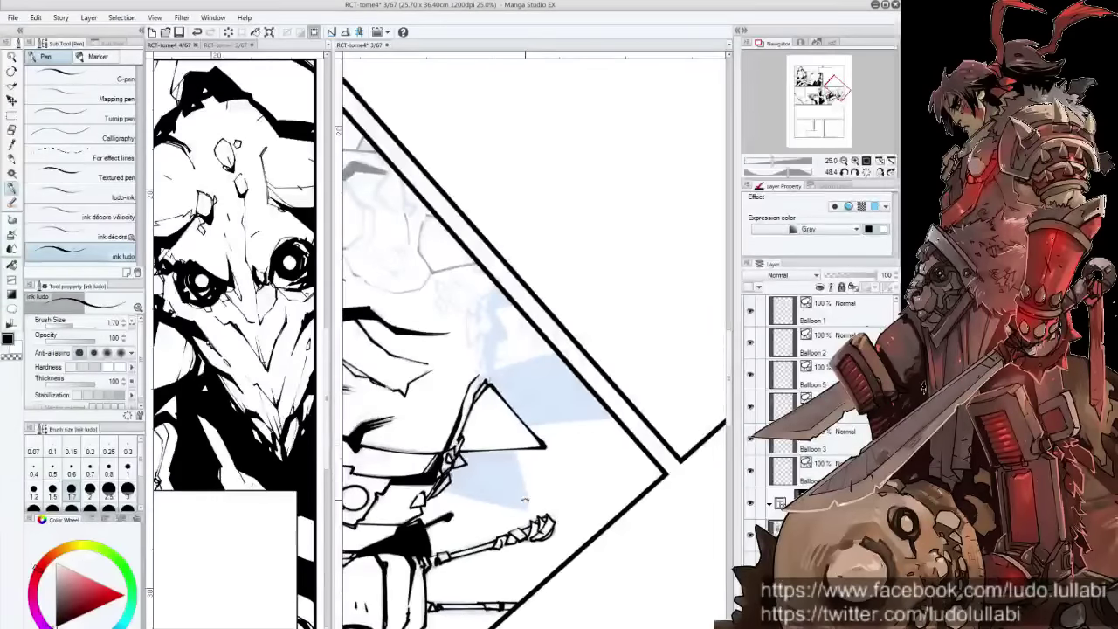
Rotate the page until the panel border is near-vertical, then ink strokes on the shards beside the spiky hair
left_click_drag(524, 500, 457, 471)
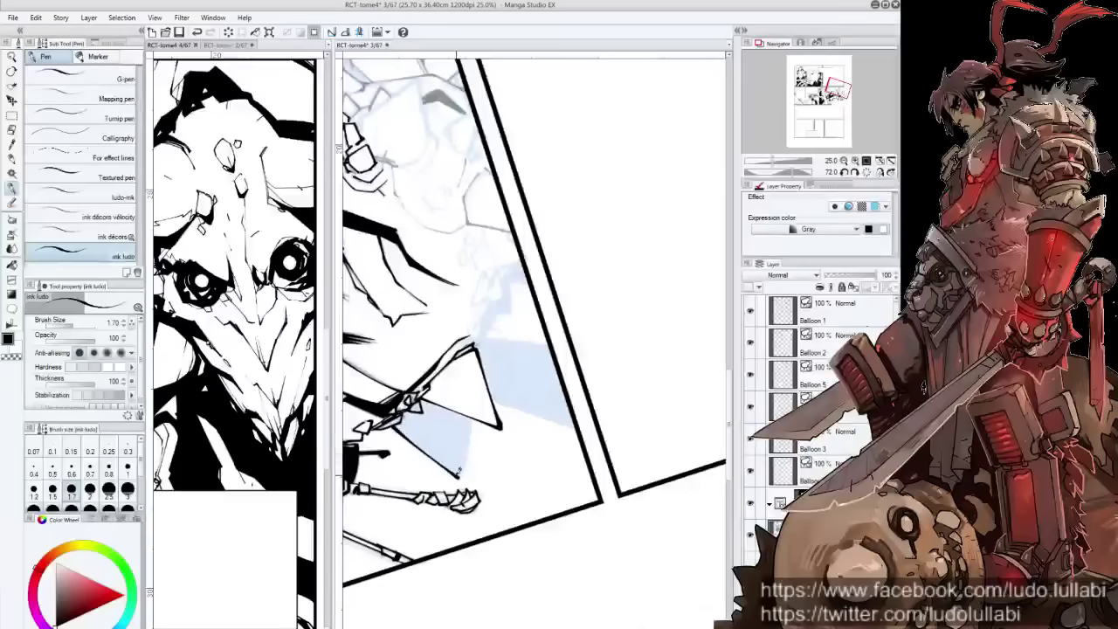
mouse_move(473, 417)
left_mouse_down()
mouse_move(470, 403)
mouse_move(472, 446)
left_mouse_up()
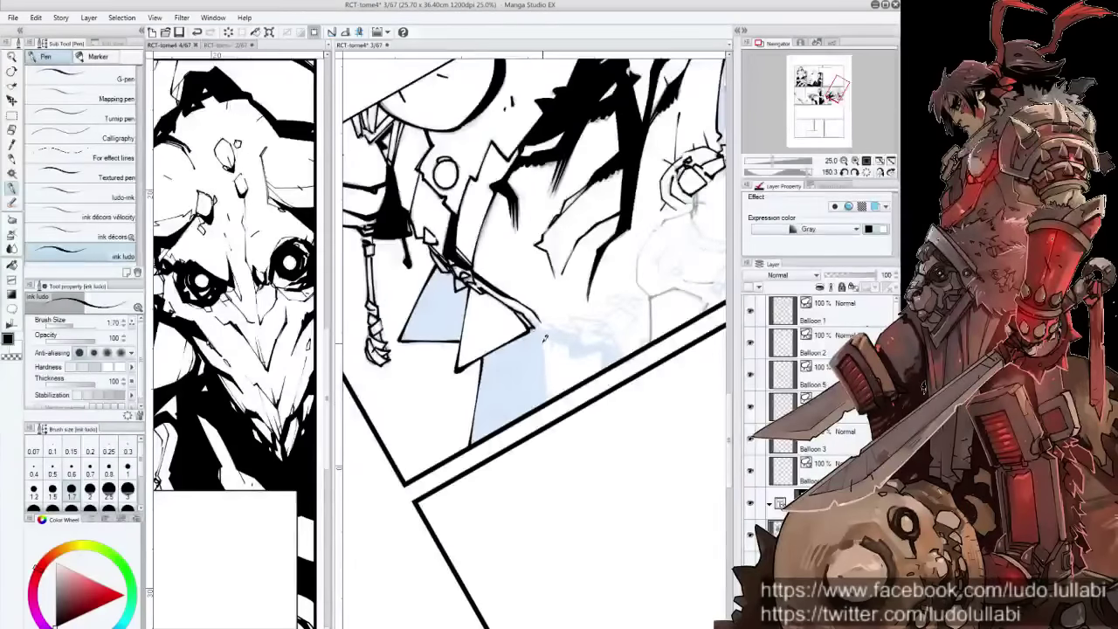
left_click_drag(546, 400, 524, 367)
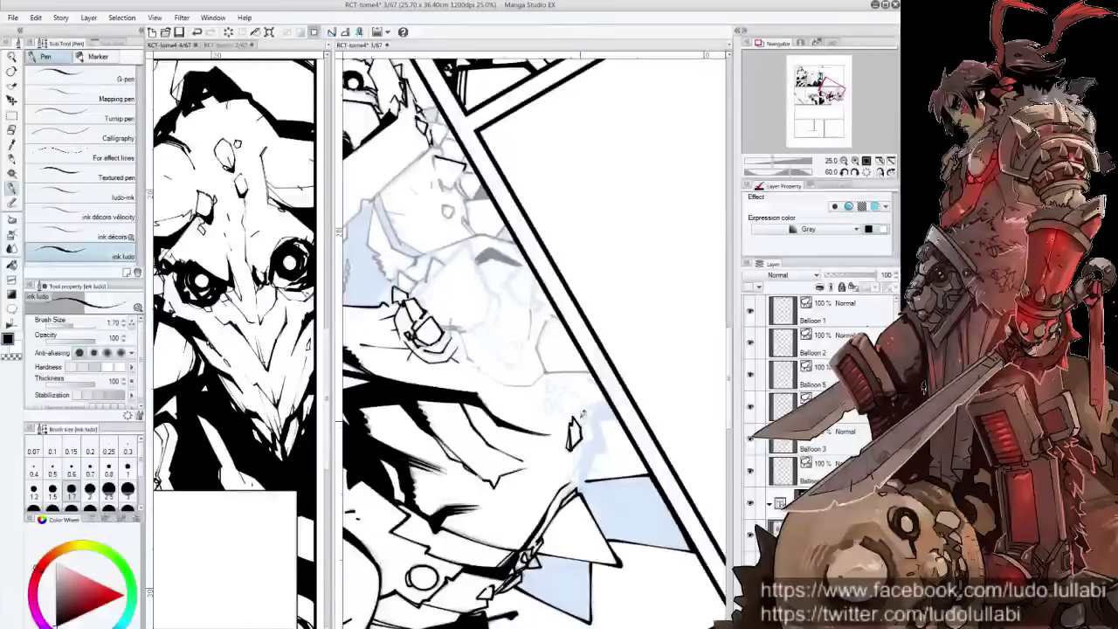
left_click_drag(583, 414, 590, 440)
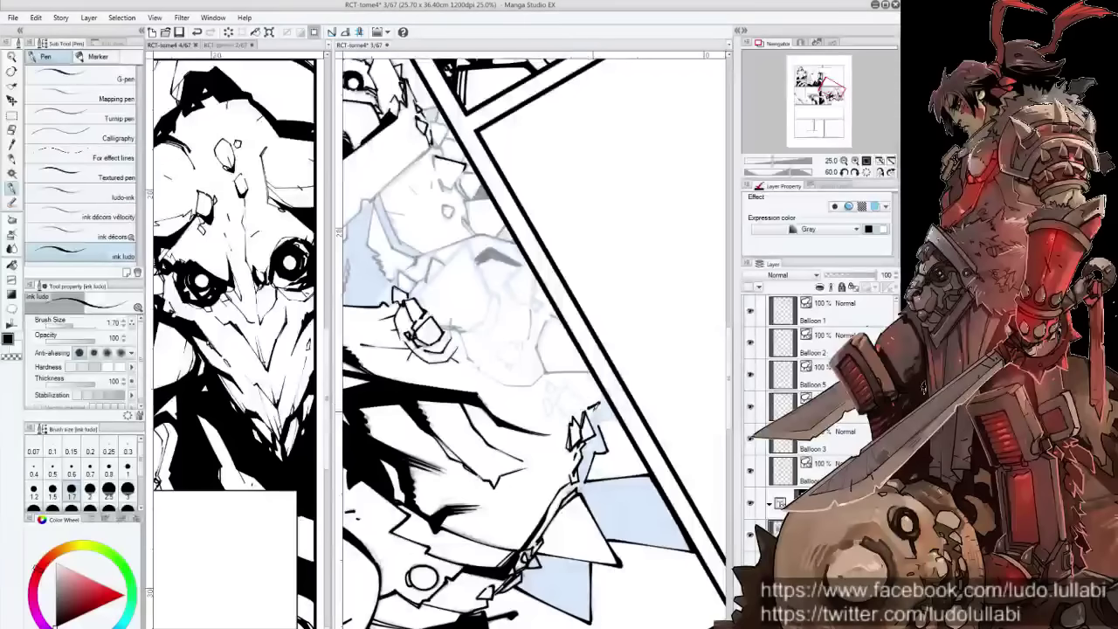
mouse_move(597, 407)
left_mouse_down()
mouse_move(592, 418)
mouse_move(608, 394)
mouse_move(619, 422)
mouse_move(560, 418)
mouse_move(587, 441)
left_mouse_up()
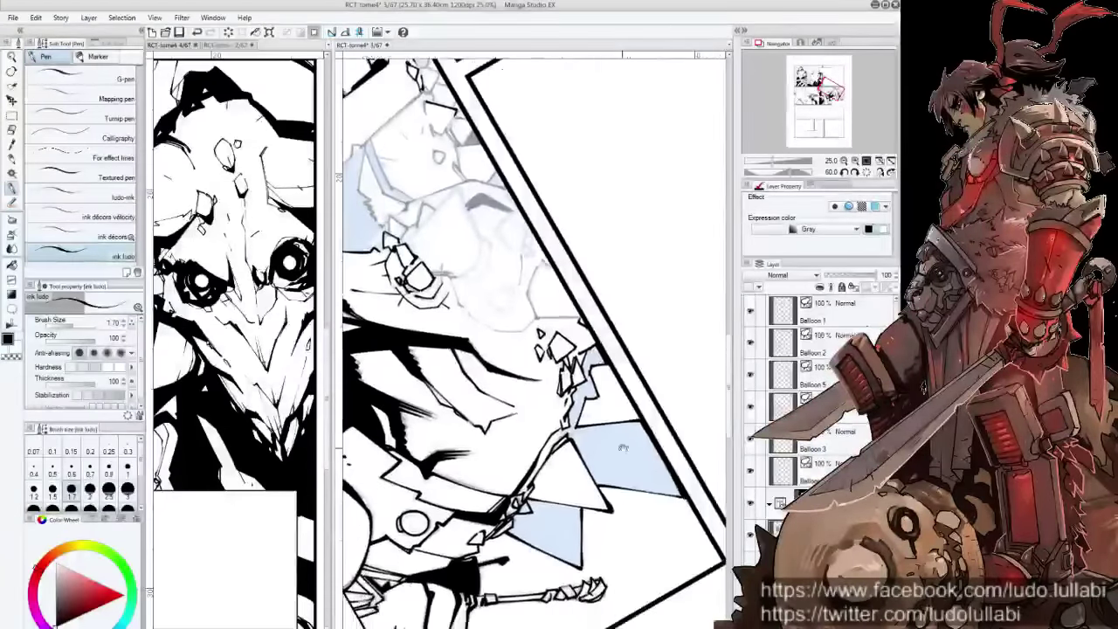
Fill the three blue-marked areas right of the character with solid black
left_click_drag(620, 432, 601, 353)
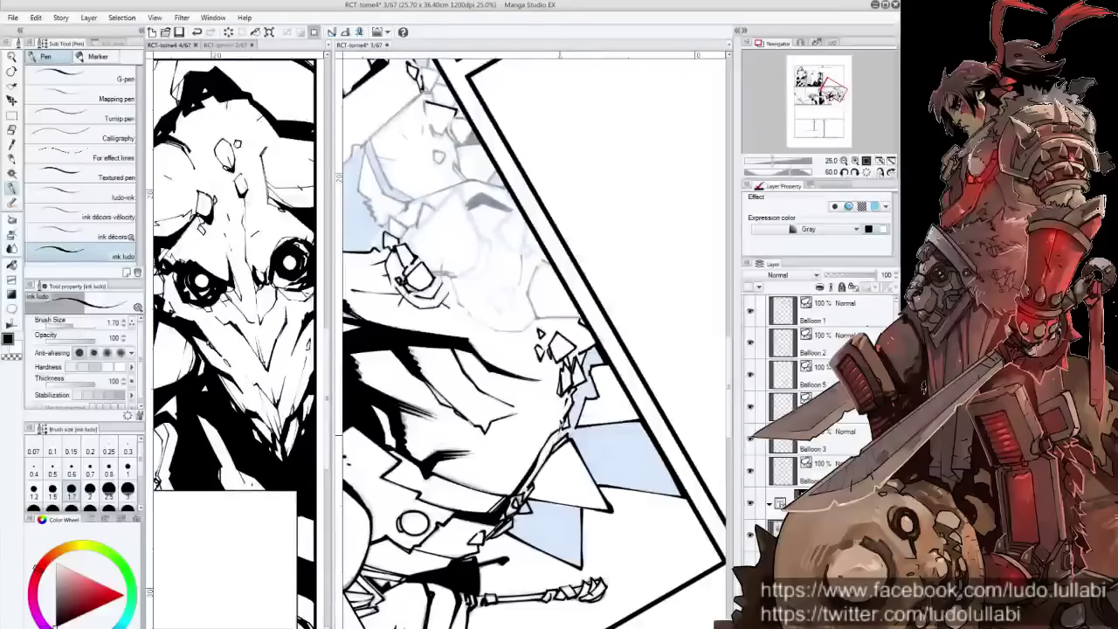
key("g")
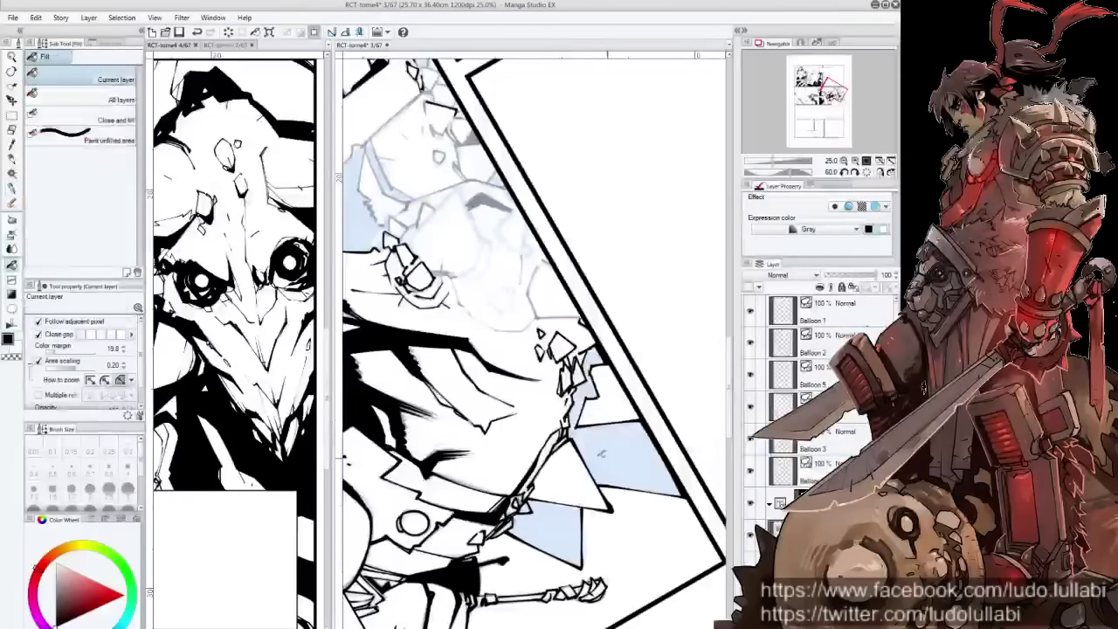
left_click(594, 372)
left_click(603, 453)
left_click(552, 528)
key("p")
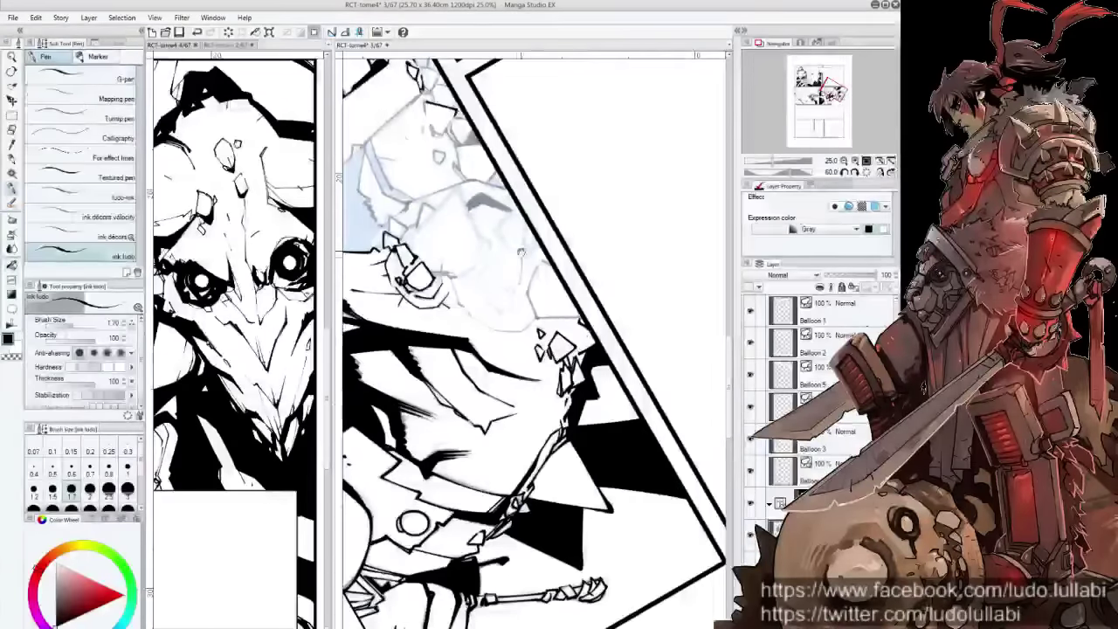
scroll(549, 394, "up", 5)
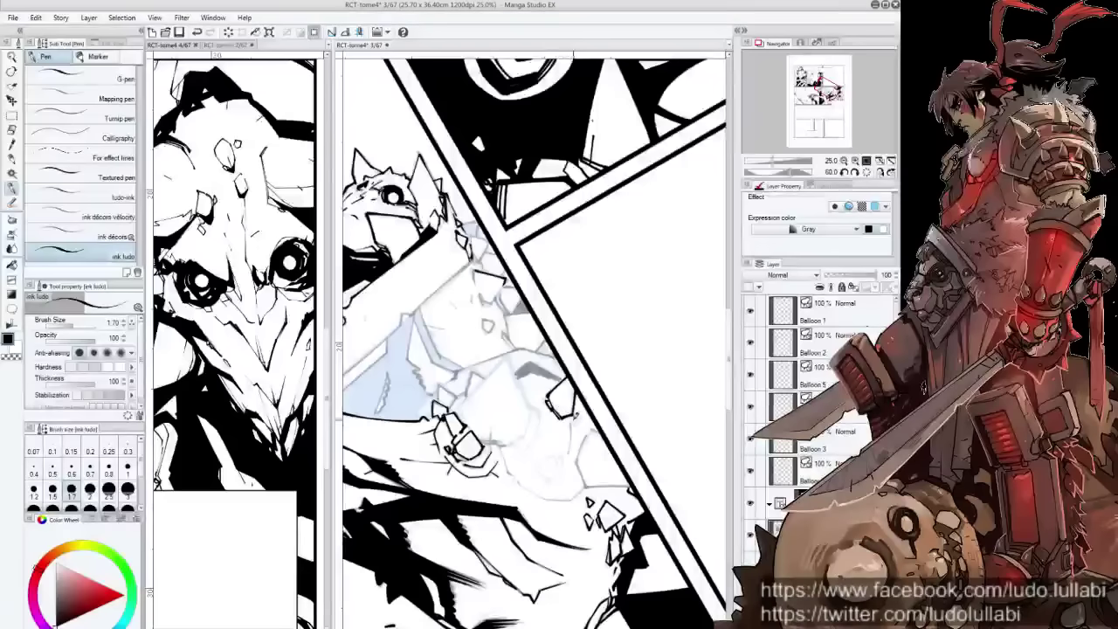
Ink short strokes along the shard edges, including the right, top-right and lower edges
left_click_drag(575, 418, 569, 452)
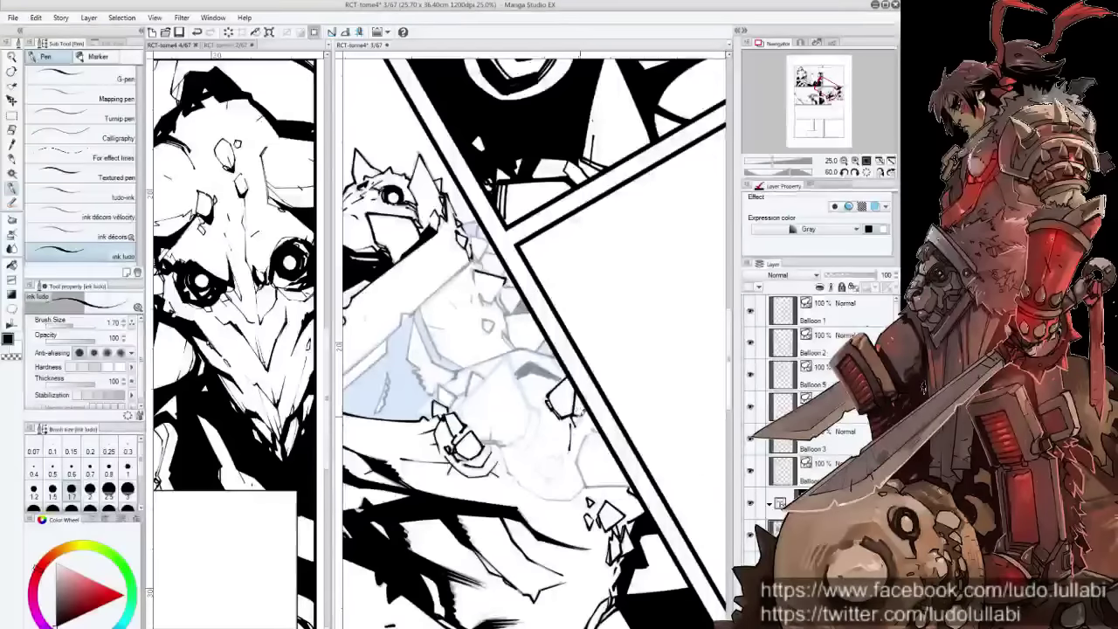
mouse_move(580, 400)
left_mouse_down()
mouse_move(576, 427)
mouse_move(597, 437)
left_mouse_up()
mouse_move(533, 381)
left_mouse_down()
mouse_move(555, 442)
mouse_move(524, 419)
mouse_move(524, 445)
mouse_move(541, 445)
mouse_move(519, 452)
mouse_move(521, 463)
mouse_move(564, 477)
left_mouse_up()
mouse_move(489, 430)
left_mouse_down()
mouse_move(491, 452)
mouse_move(510, 437)
mouse_move(505, 459)
mouse_move(506, 439)
mouse_move(533, 418)
mouse_move(531, 449)
mouse_move(578, 470)
left_mouse_up()
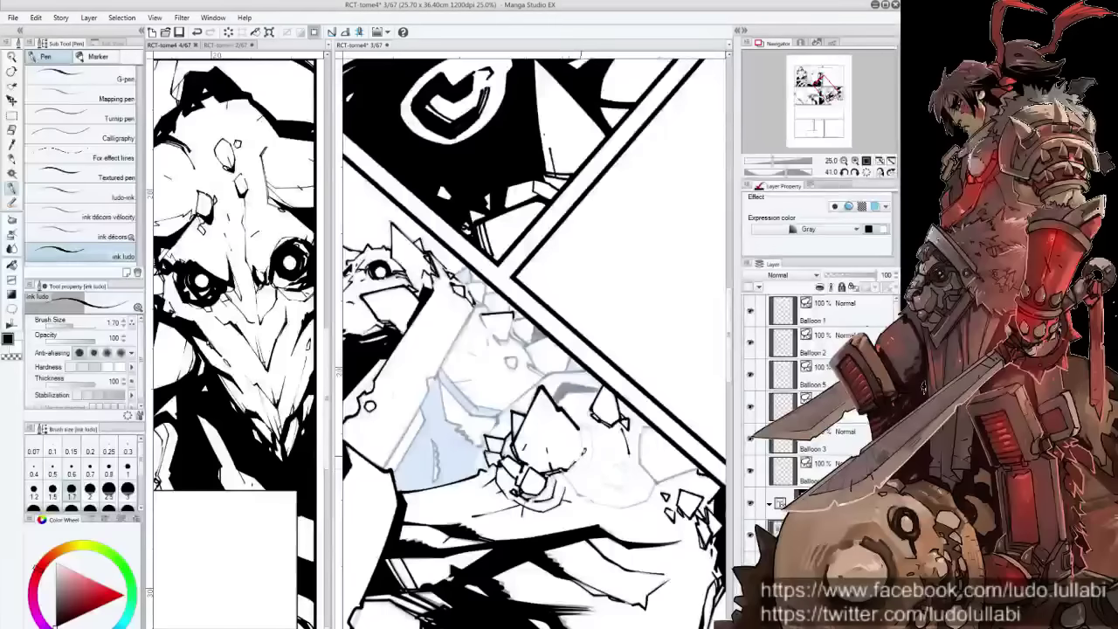
left_click_drag(577, 423, 582, 459)
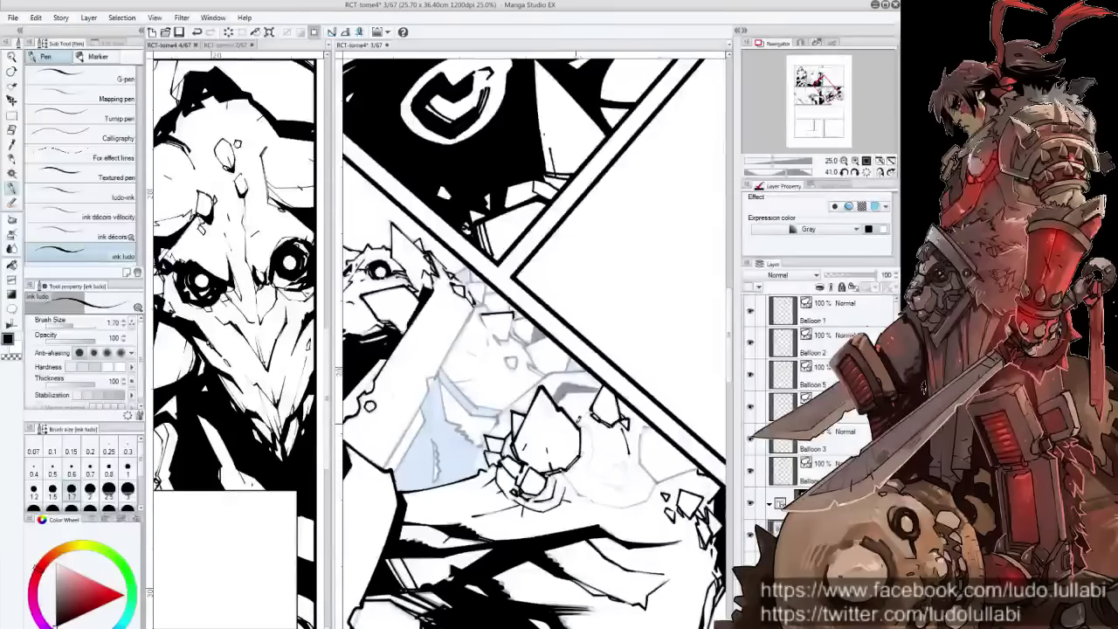
mouse_move(576, 416)
left_mouse_down()
mouse_move(603, 435)
mouse_move(594, 460)
mouse_move(611, 367)
left_mouse_up()
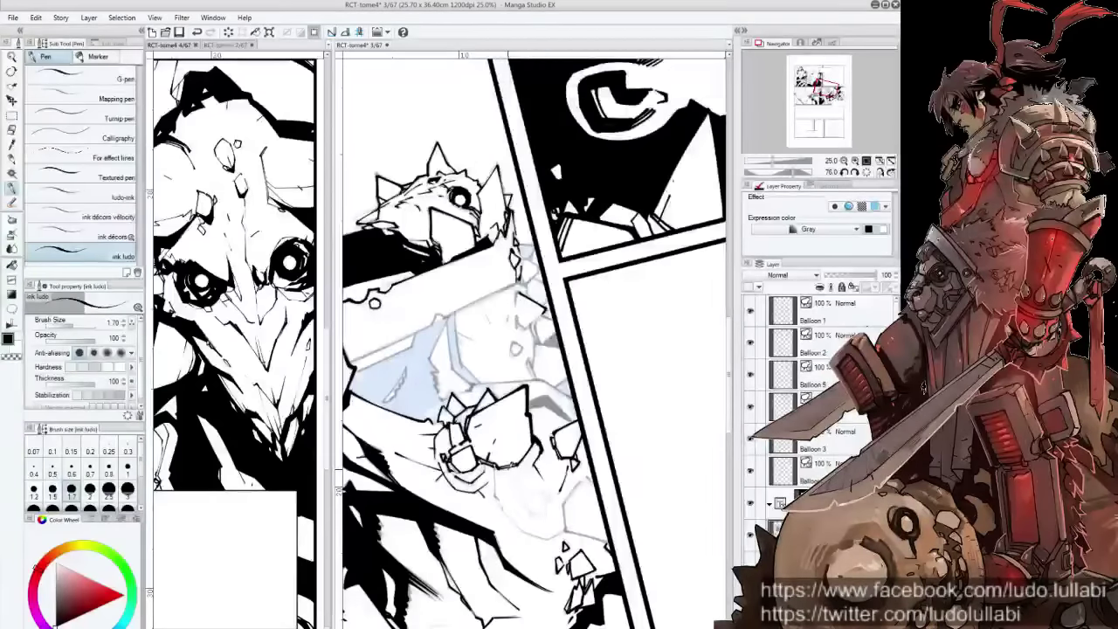
mouse_move(505, 462)
left_mouse_down()
mouse_move(524, 494)
mouse_move(502, 498)
left_mouse_up()
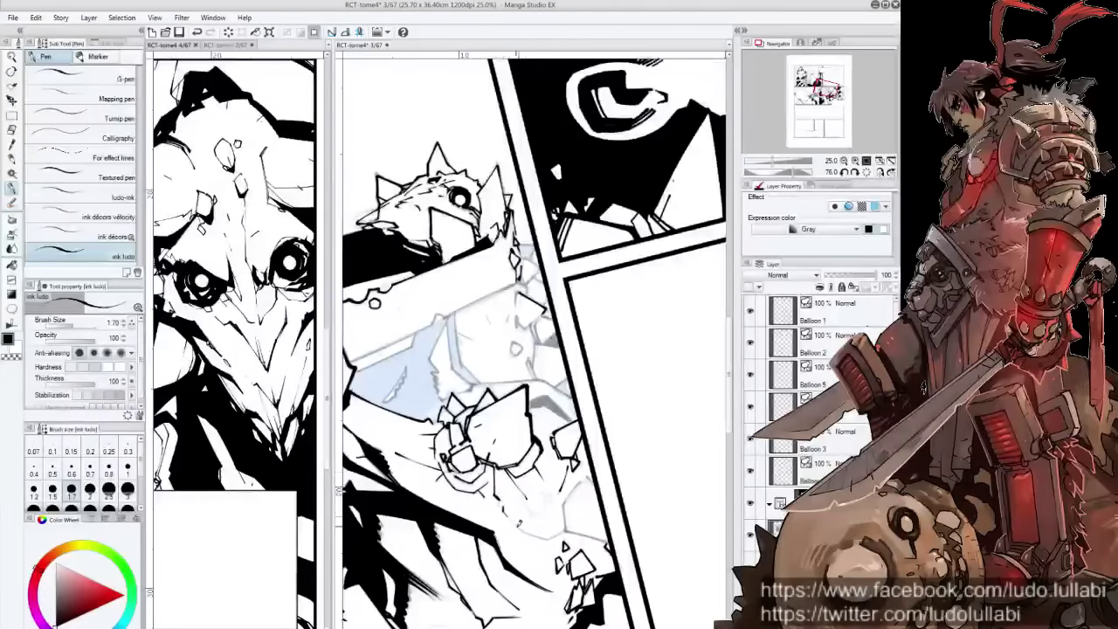
left_click_drag(566, 494, 569, 529)
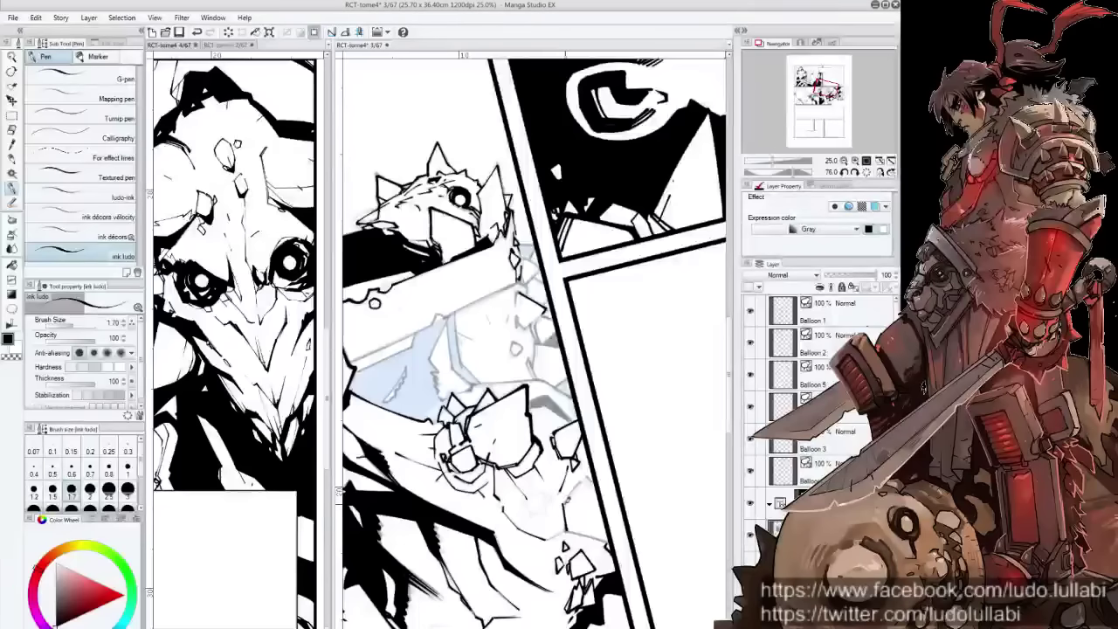
With the panel border upright, add solid black strokes to the shard
left_click_drag(591, 471, 542, 462)
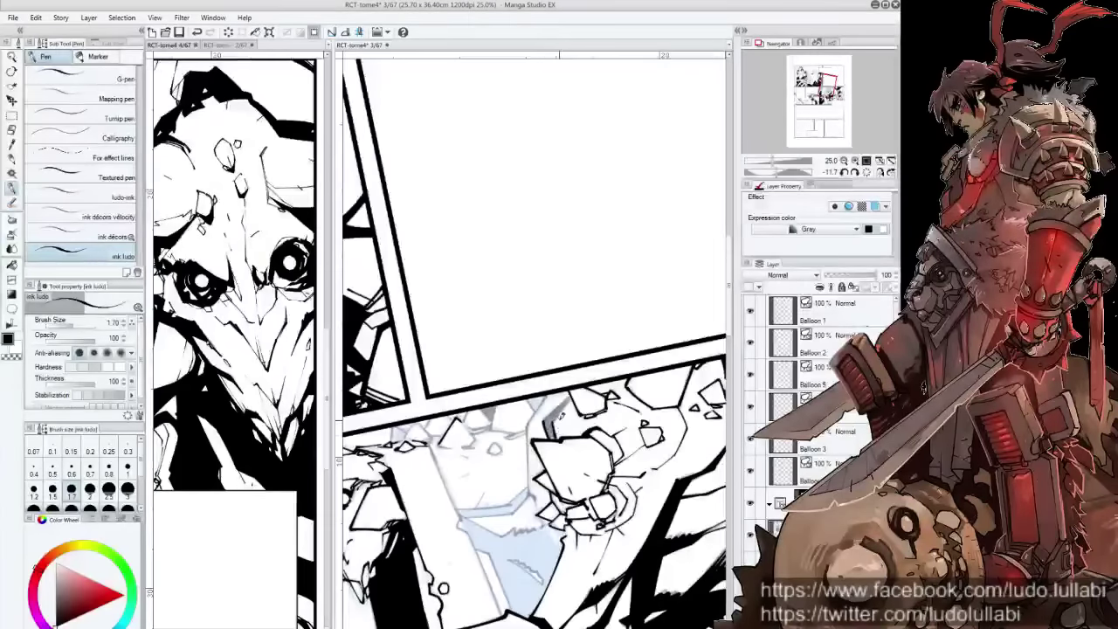
left_click_drag(563, 395, 555, 439)
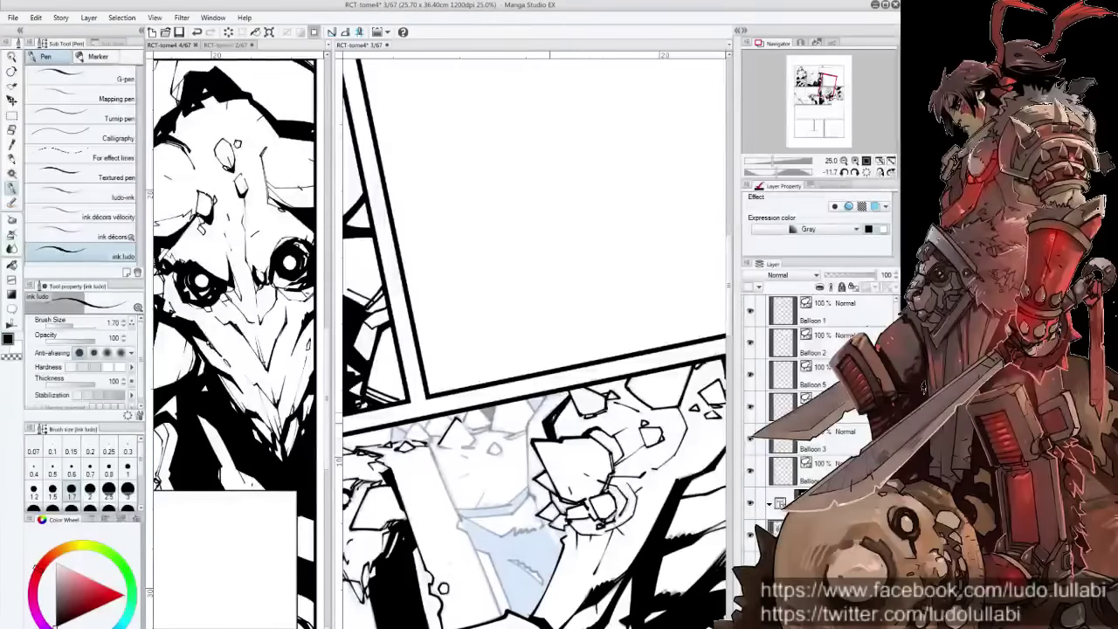
left_click_drag(550, 388, 531, 421)
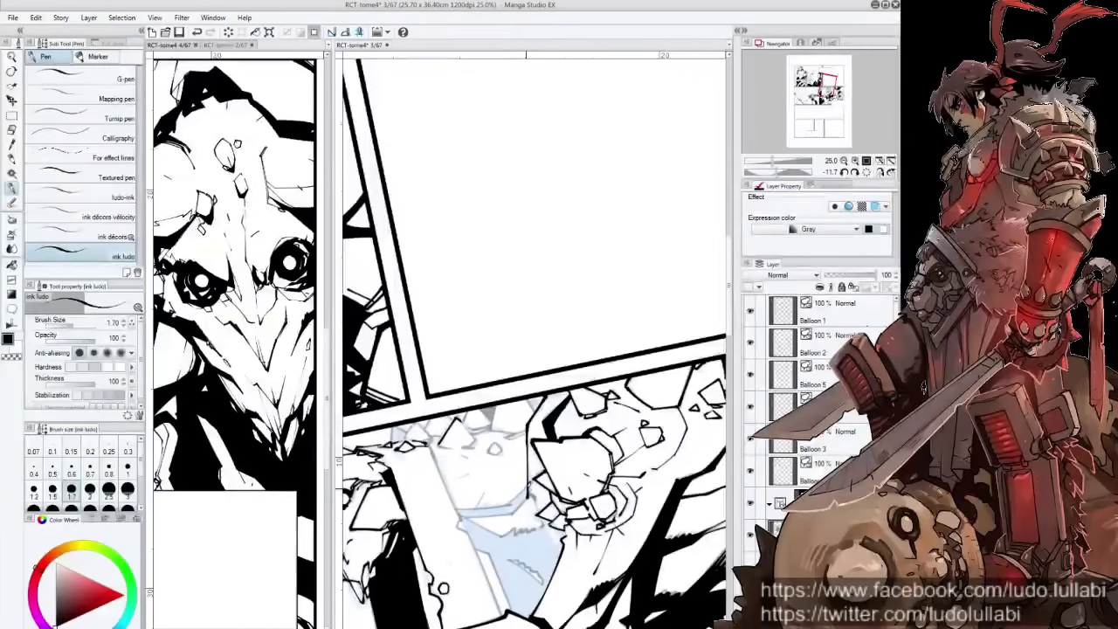
mouse_move(534, 490)
left_mouse_down()
mouse_move(538, 515)
mouse_move(564, 517)
left_mouse_up()
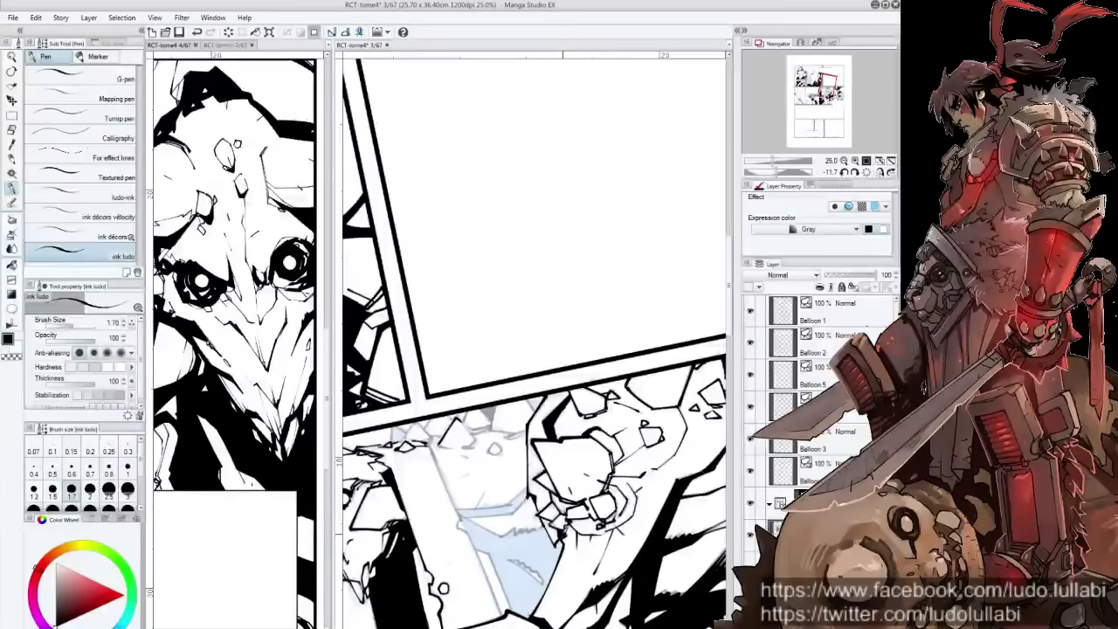
Ink the sword blade's edge line and add short hatching strokes on the blade
left_click_drag(471, 419, 559, 323)
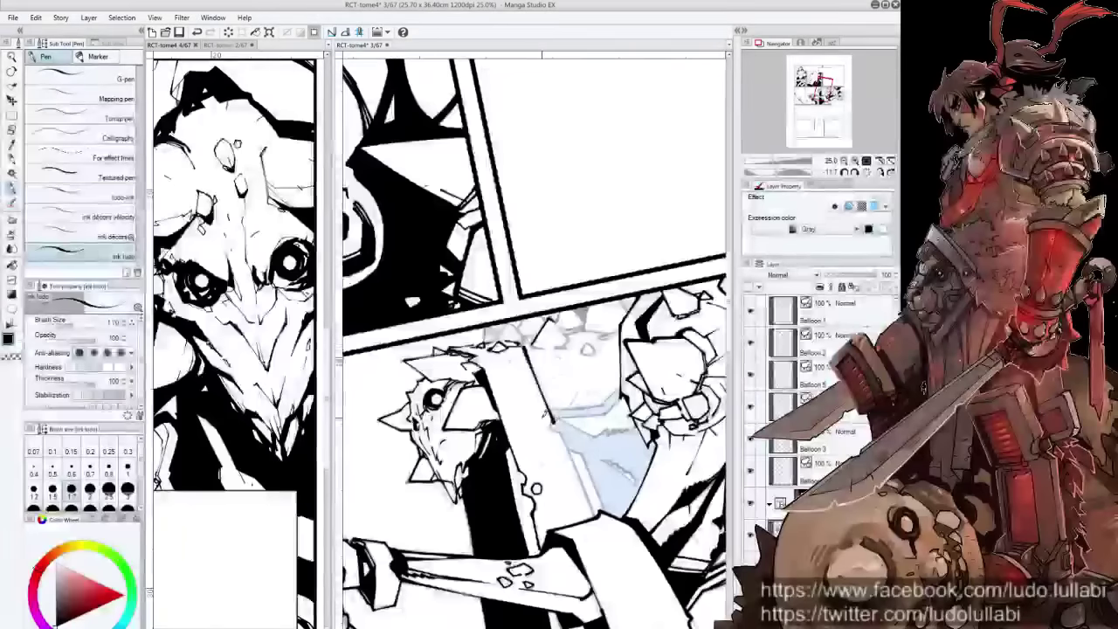
left_click_drag(550, 414, 597, 515)
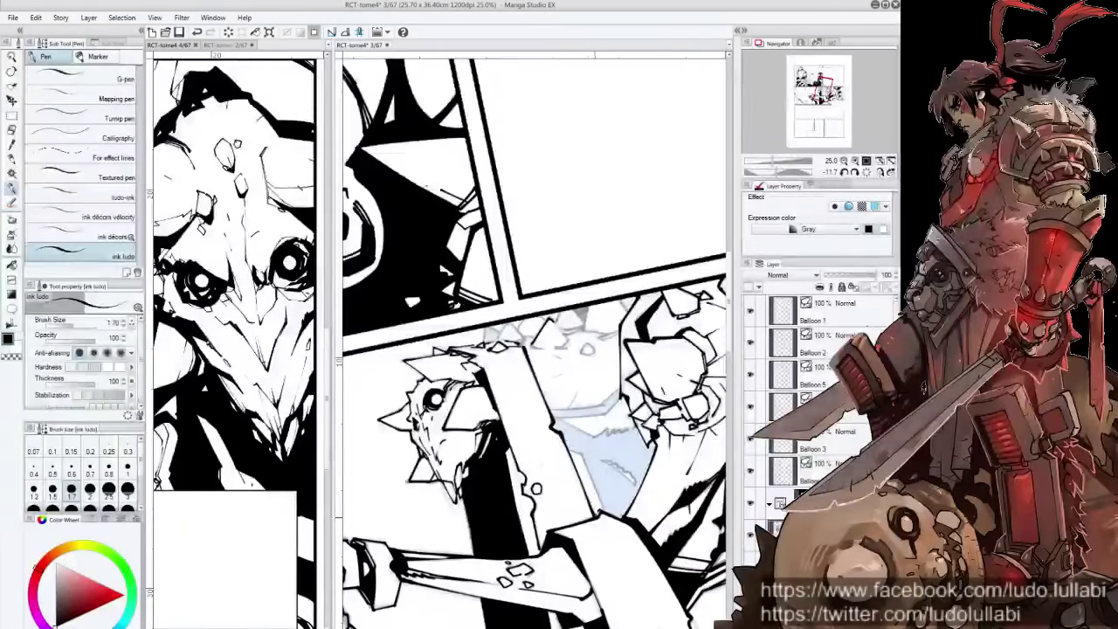
left_click_drag(567, 442, 603, 505)
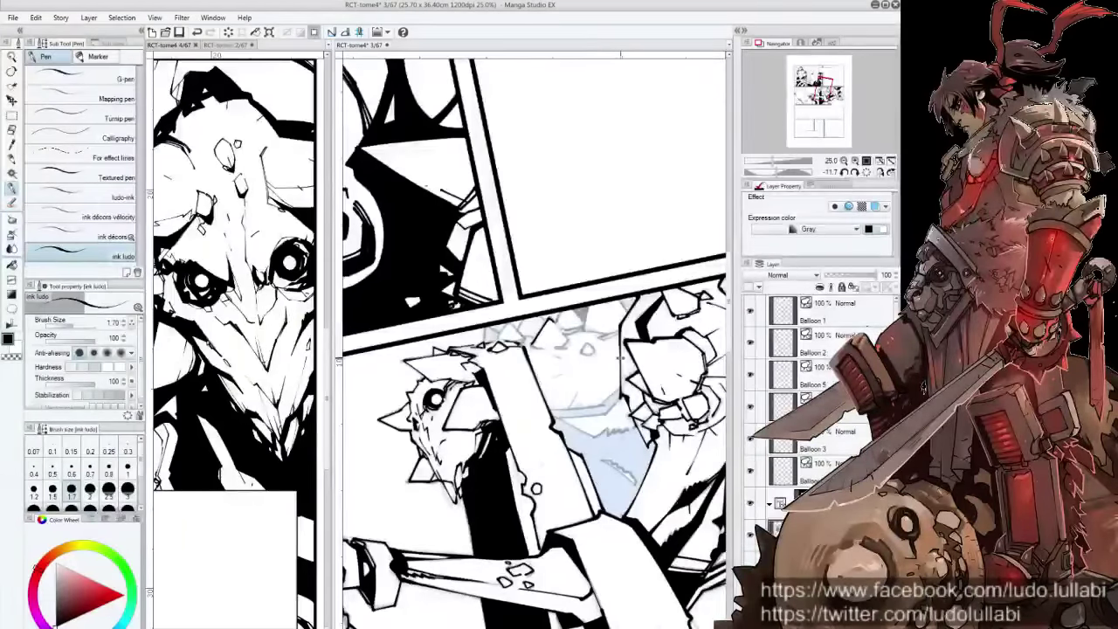
mouse_move(620, 358)
left_mouse_down()
mouse_move(512, 450)
mouse_move(529, 499)
left_mouse_up()
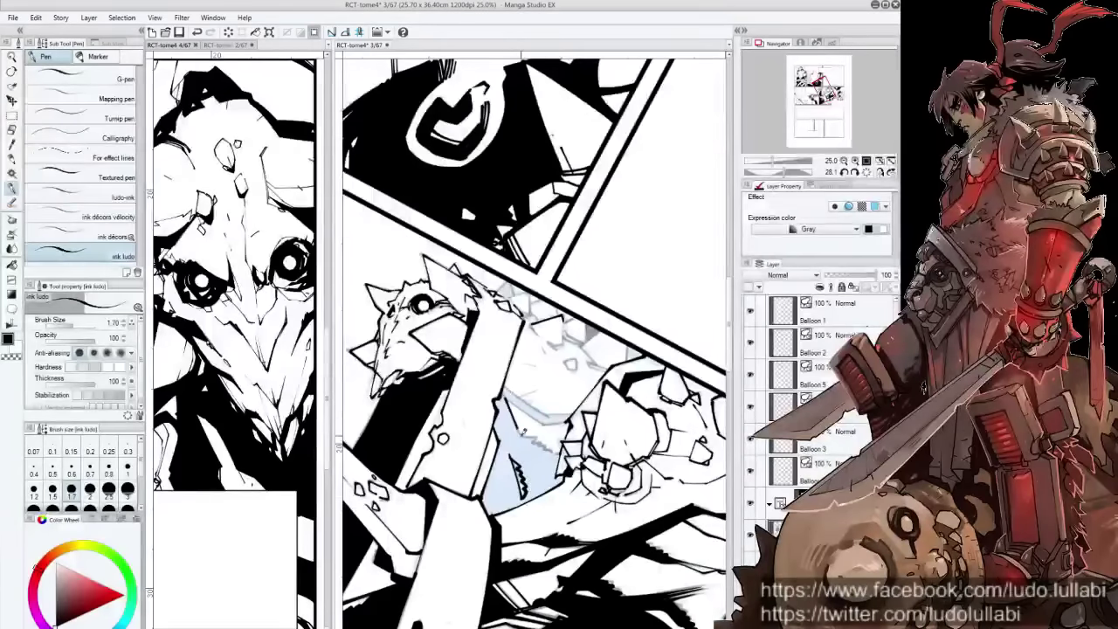
left_click_drag(559, 367, 489, 445)
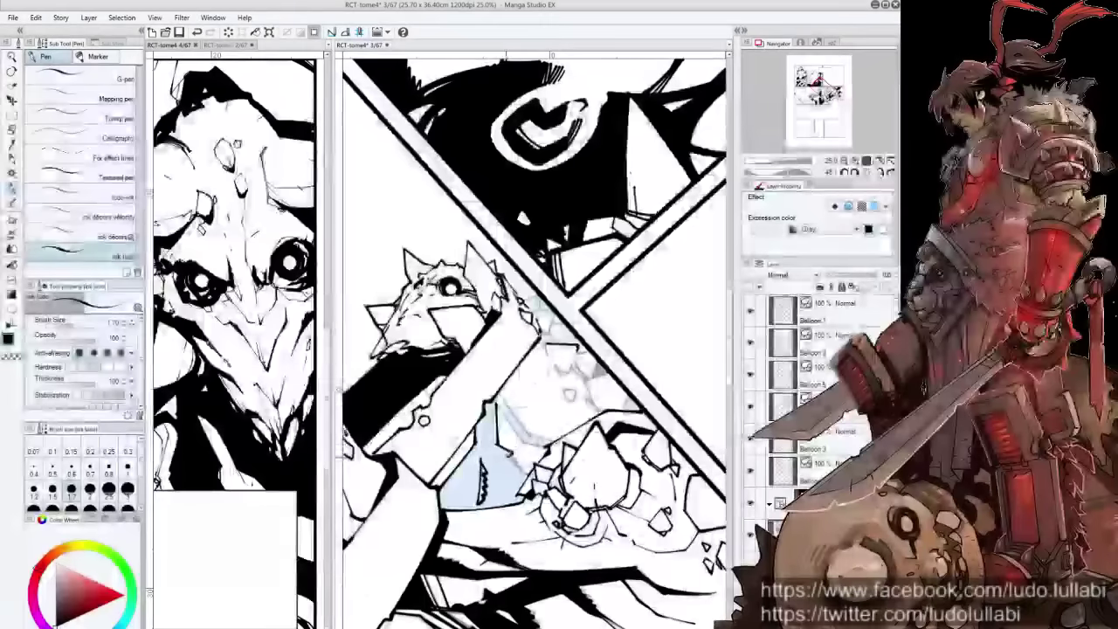
mouse_move(506, 416)
left_mouse_down()
mouse_move(528, 442)
mouse_move(539, 428)
left_mouse_up()
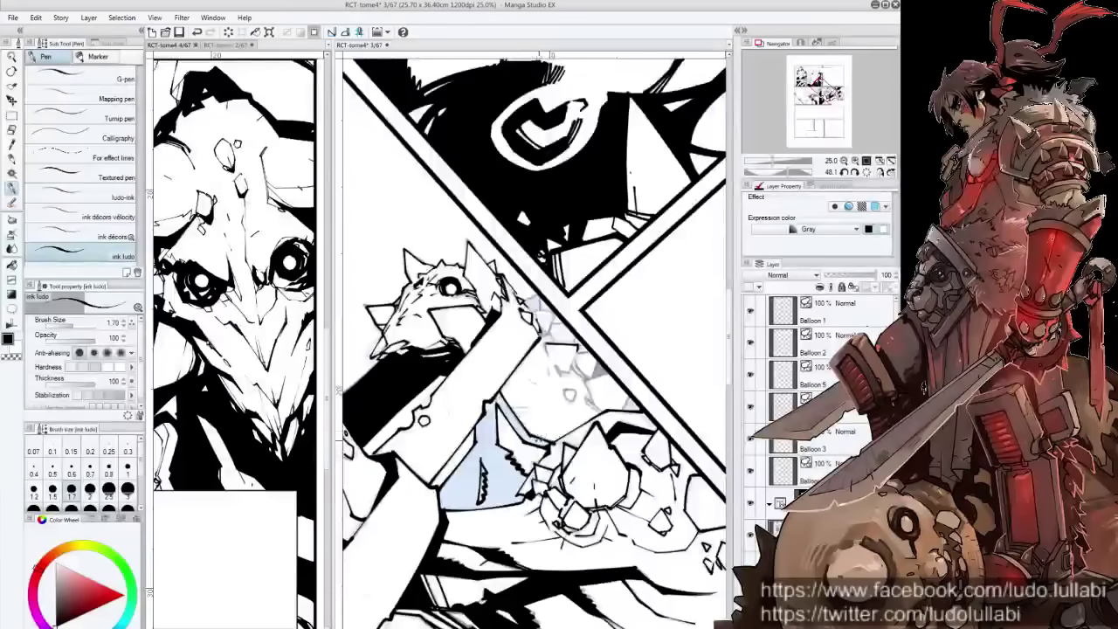
Straighten the canvas and fill the blade's pale section solid black
key("ctrl+@")
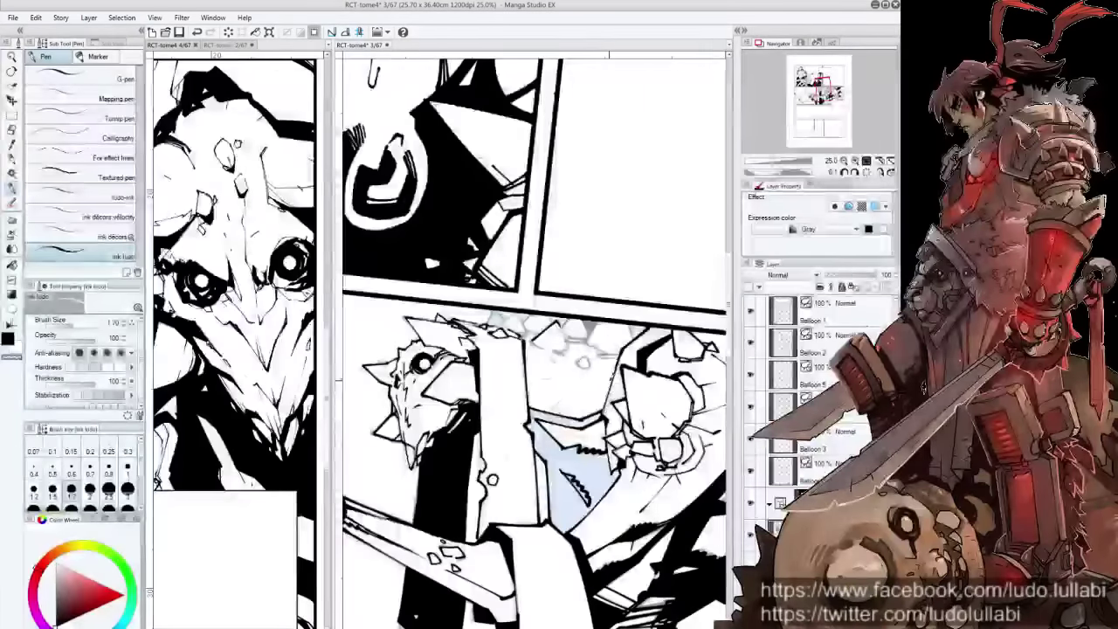
left_click_drag(609, 380, 619, 345)
key("g")
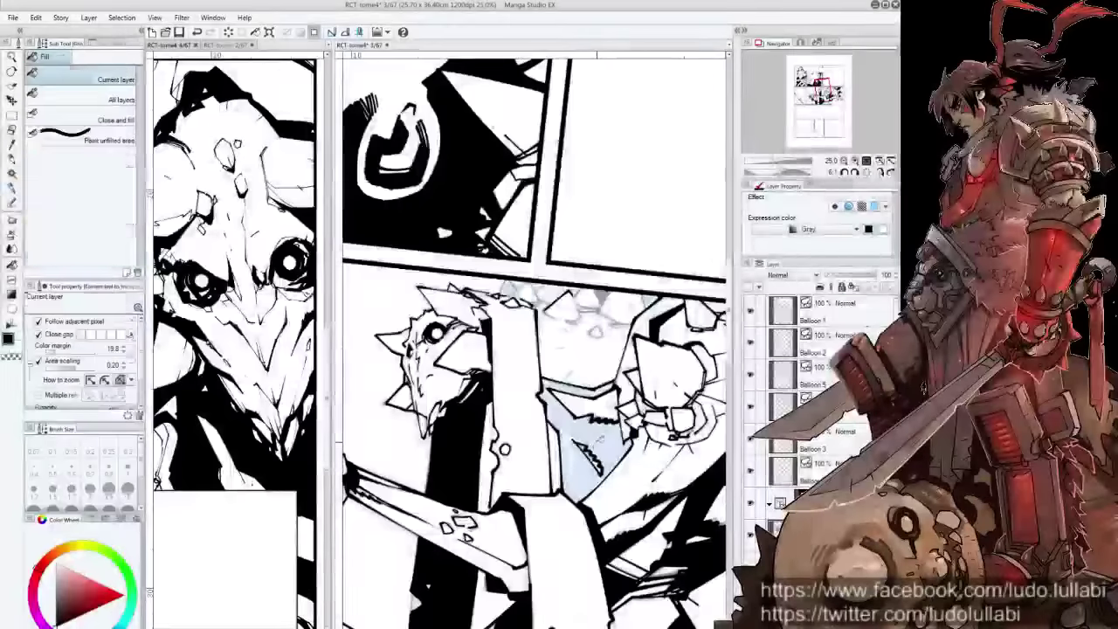
left_click(602, 393)
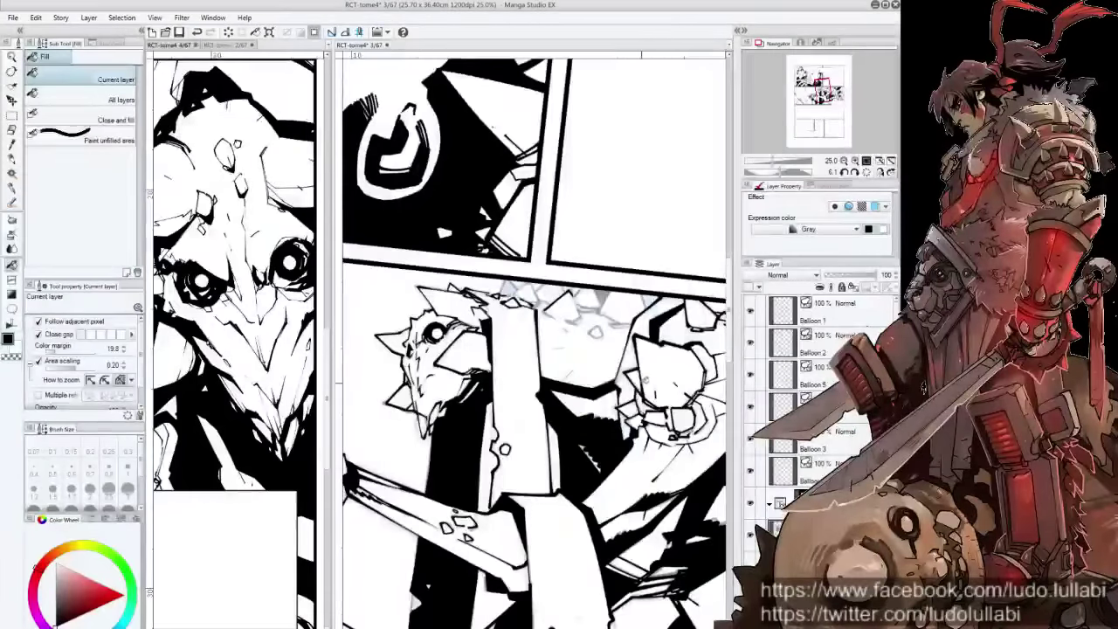
key("p")
Reposition and rotate the view, then add a short ink stroke in the upper panel
left_click_drag(559, 289, 529, 384)
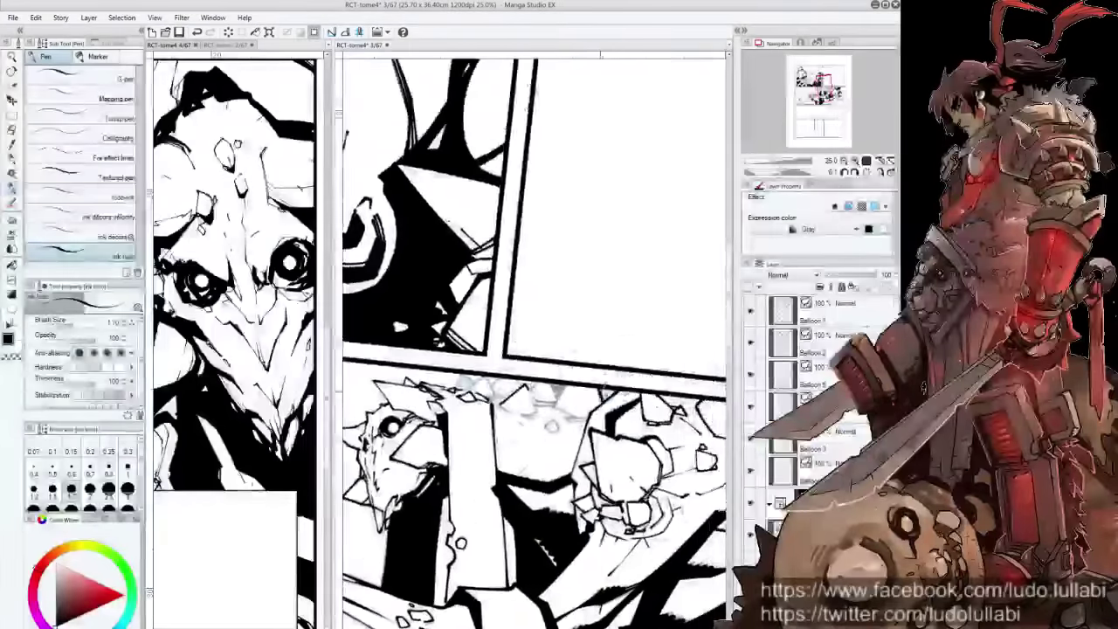
left_click_drag(533, 349, 564, 336)
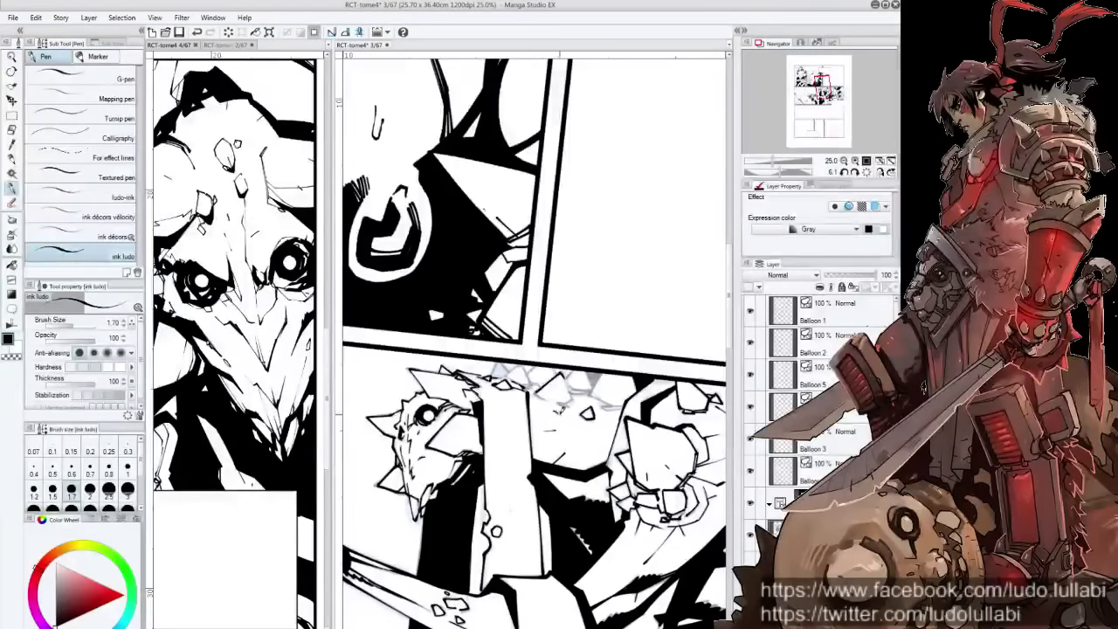
left_click_drag(563, 459, 581, 432)
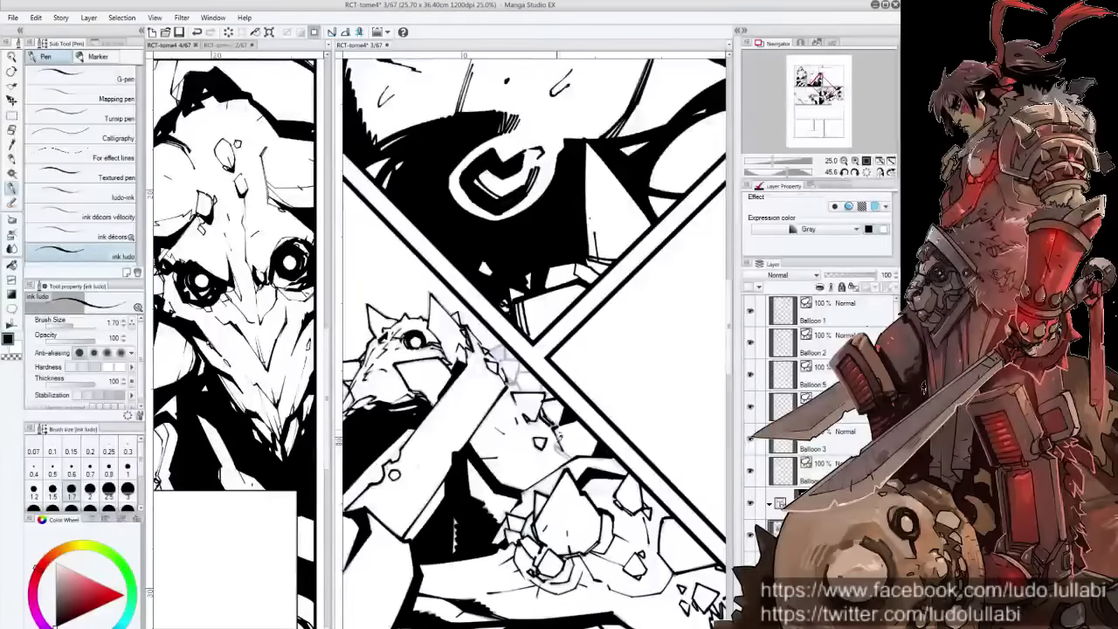
left_click_drag(524, 384, 542, 421)
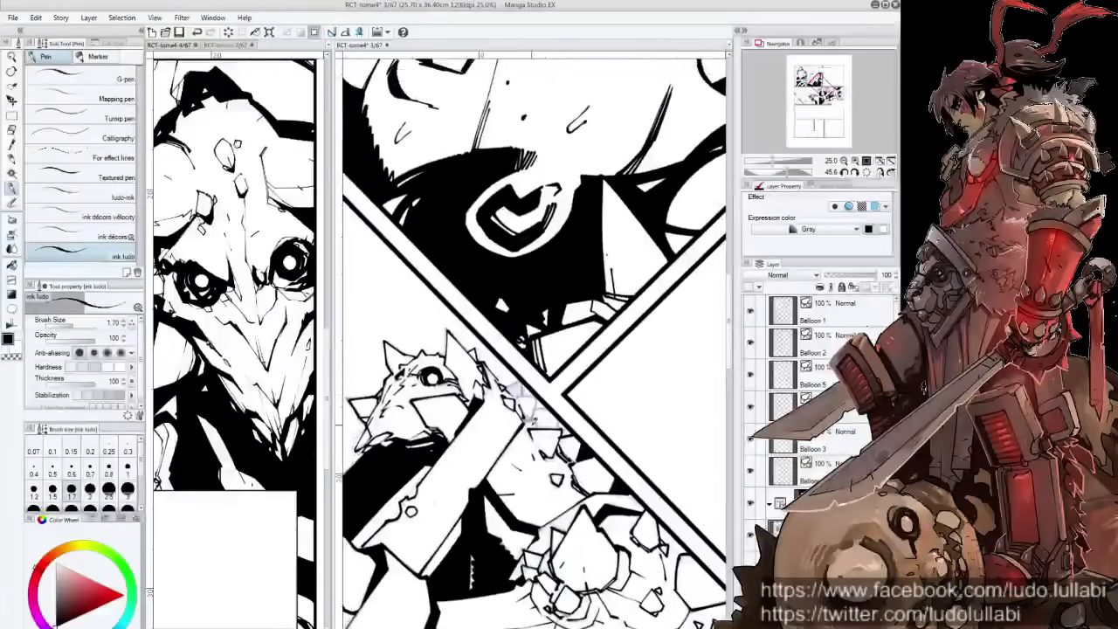
left_click_drag(472, 166, 528, 153)
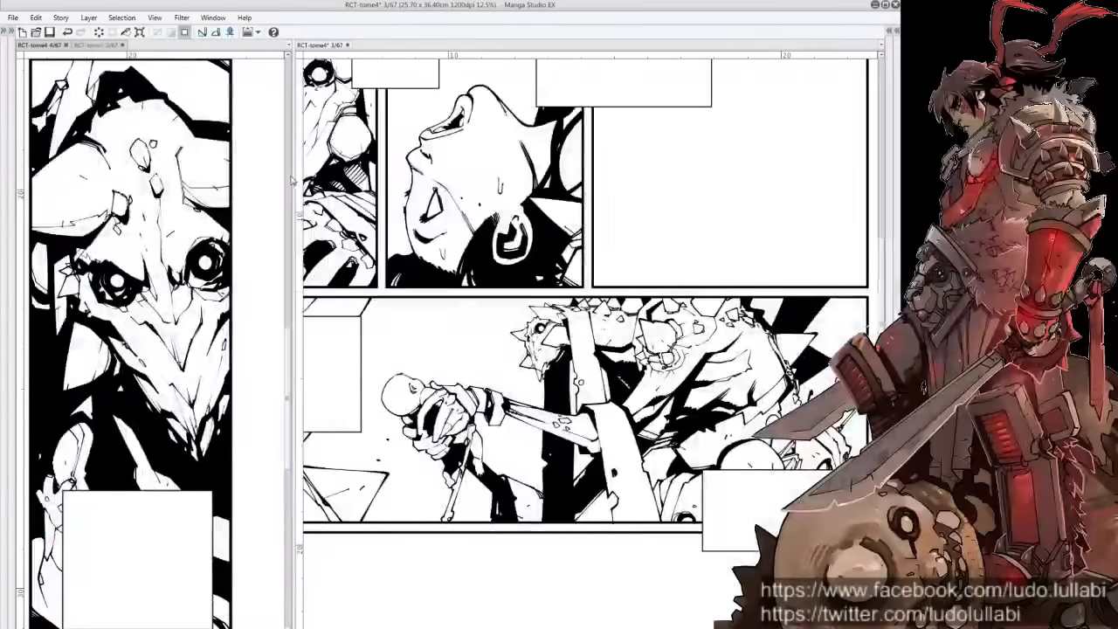
Zoom in and tilt the page view to inspect the inked panels up close
left_click_drag(293, 176, 32, 179)
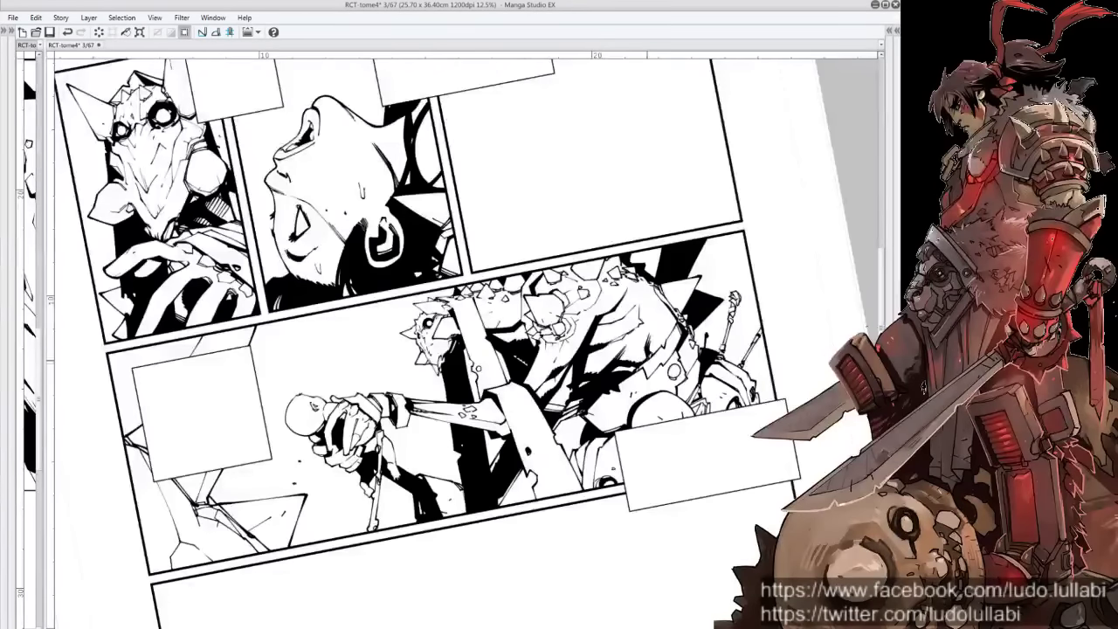
mouse_move(447, 340)
left_mouse_down()
mouse_move(473, 371)
mouse_move(502, 348)
left_mouse_up()
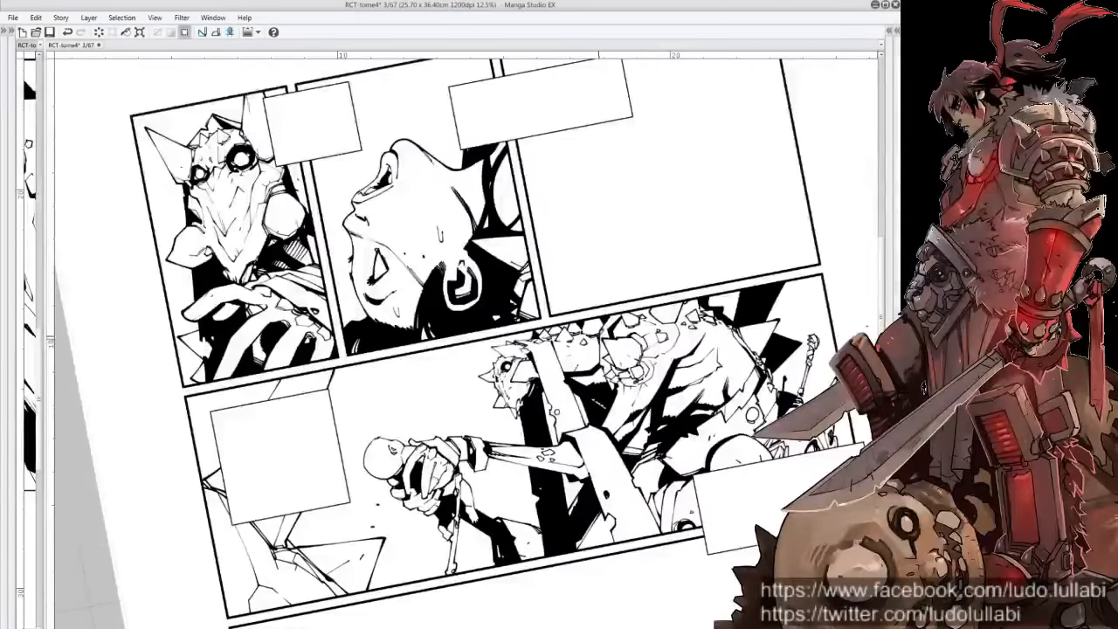
scroll(463, 341, "up", 2)
left_click_drag(463, 341, 524, 367)
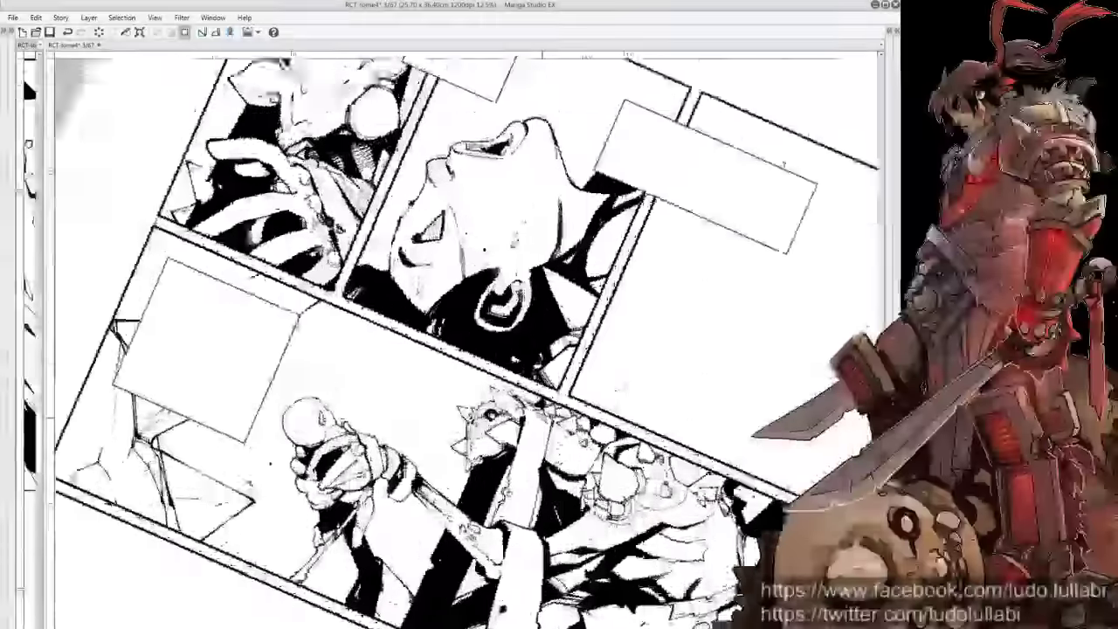
scroll(462, 341, "up", 2)
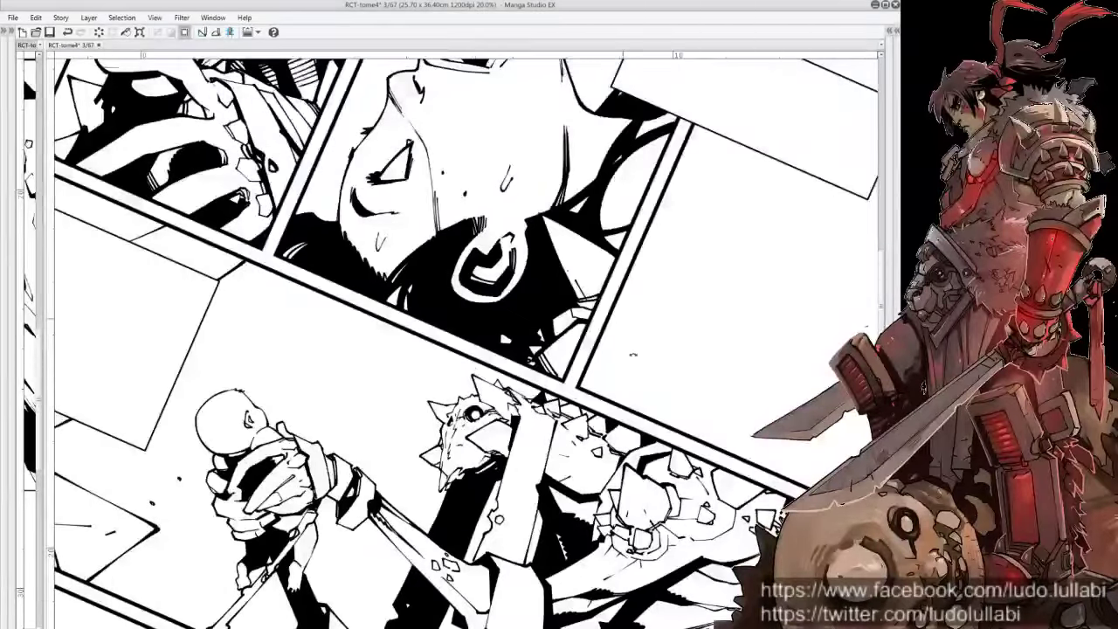
left_click_drag(463, 340, 524, 376)
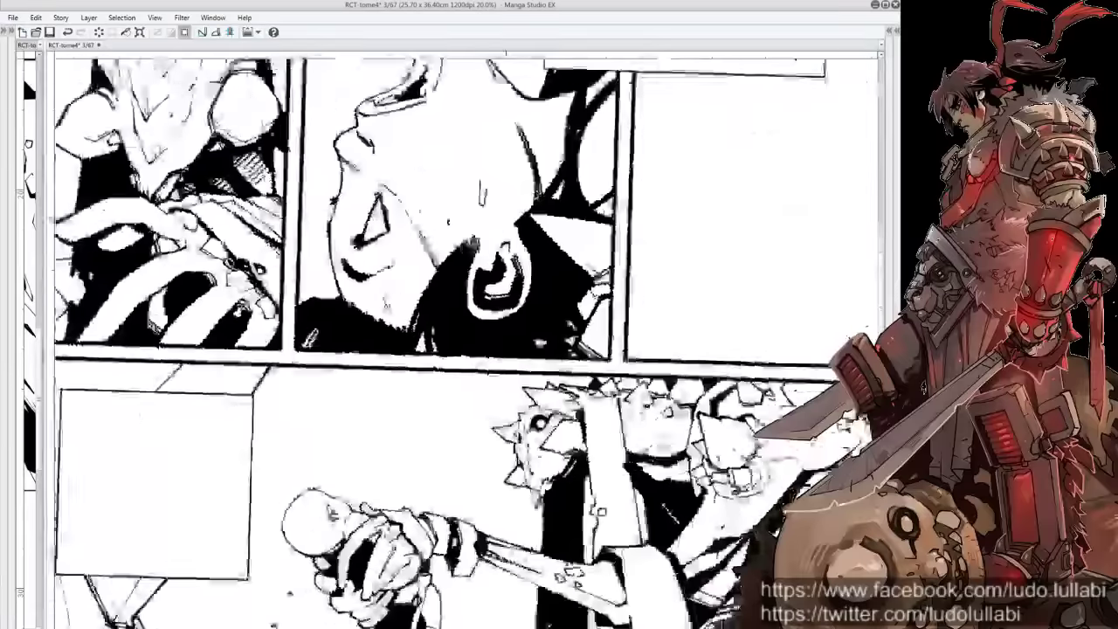
left_click_drag(524, 475, 777, 471)
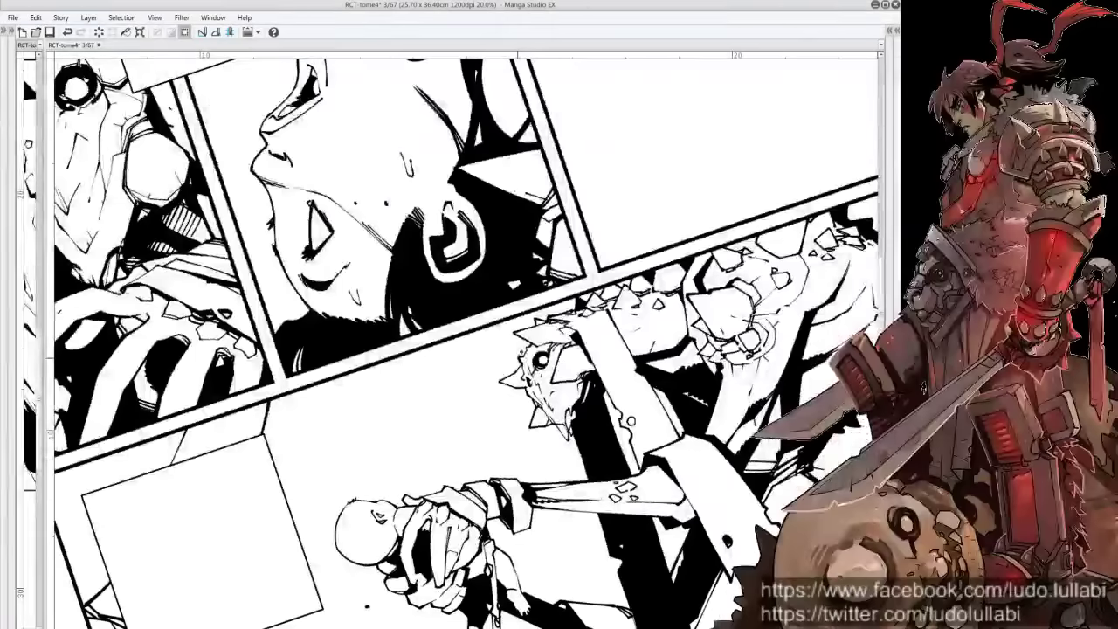
left_click_drag(523, 349, 611, 262)
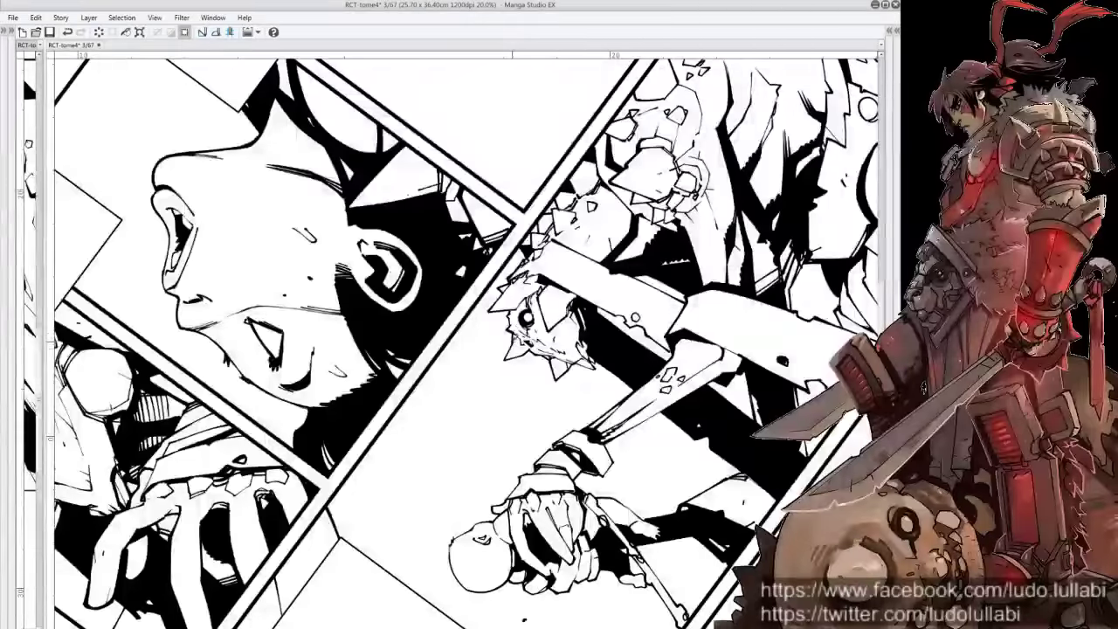
Reset the view upright, zoom out, and frame the lower panel's figures
key("ctrl+0")
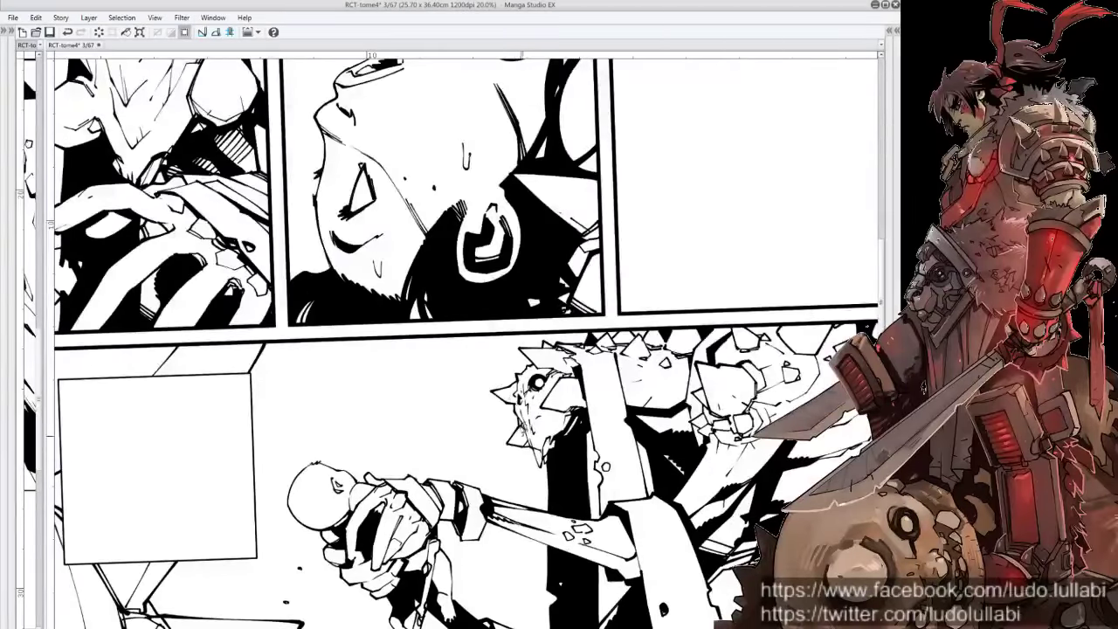
mouse_move(577, 492)
left_mouse_down()
mouse_move(606, 357)
mouse_move(664, 411)
left_mouse_up()
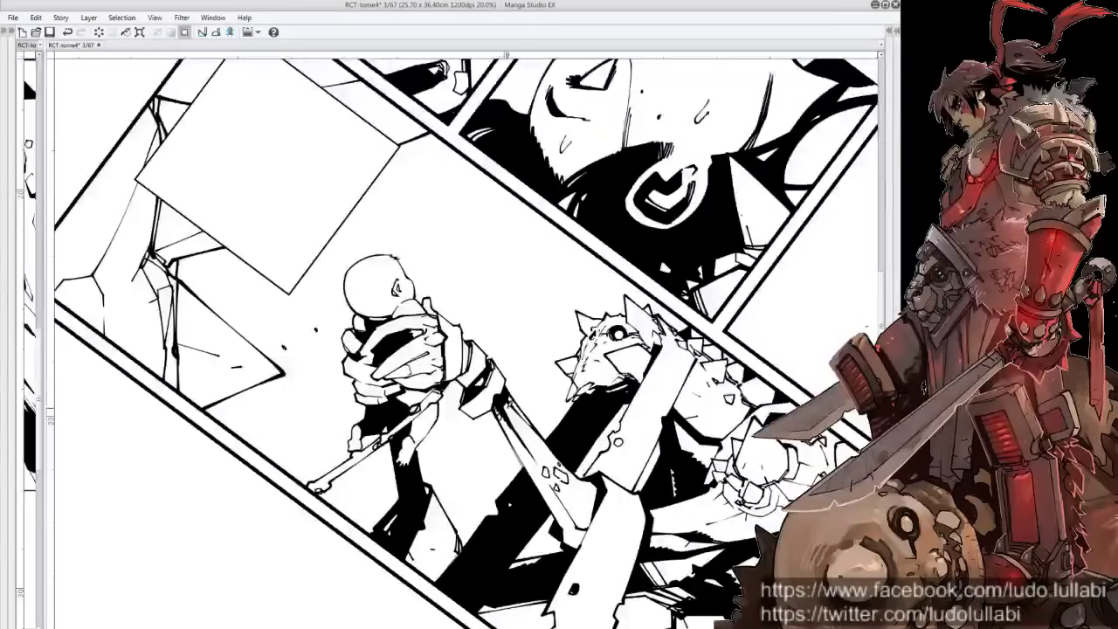
key("ctrl+0")
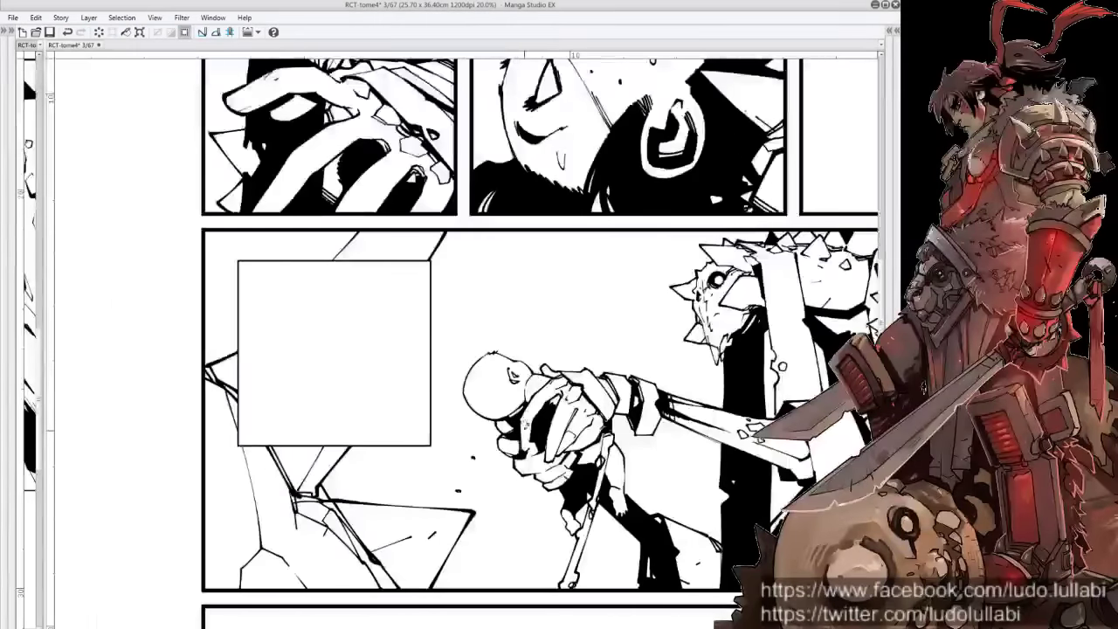
left_click_drag(620, 474, 651, 374)
key("ctrl+minus")
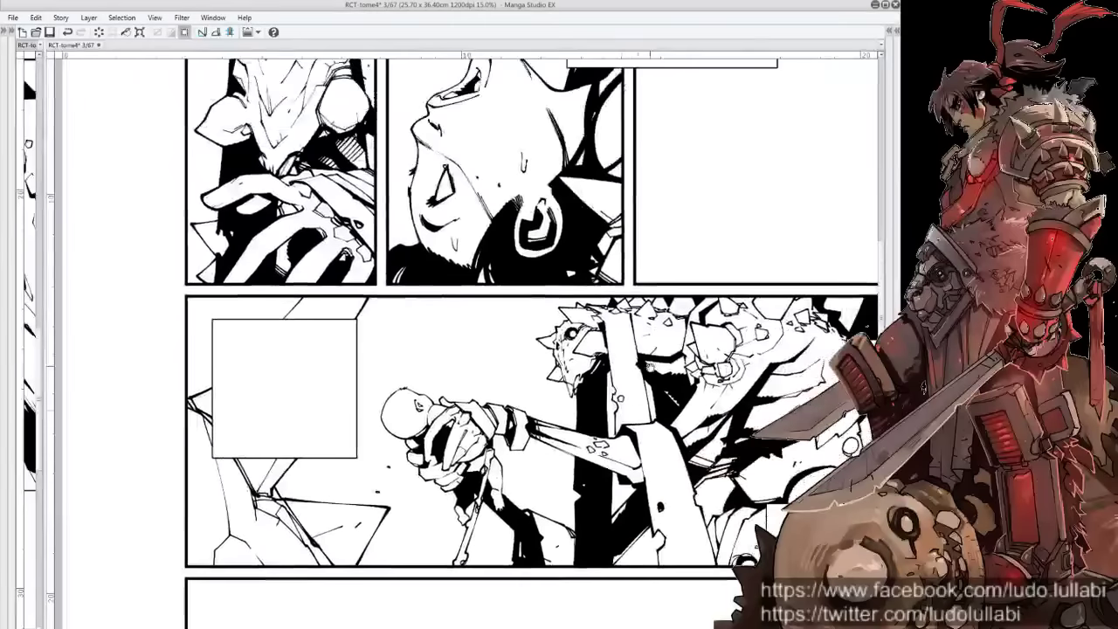
left_click_drag(675, 458, 665, 393)
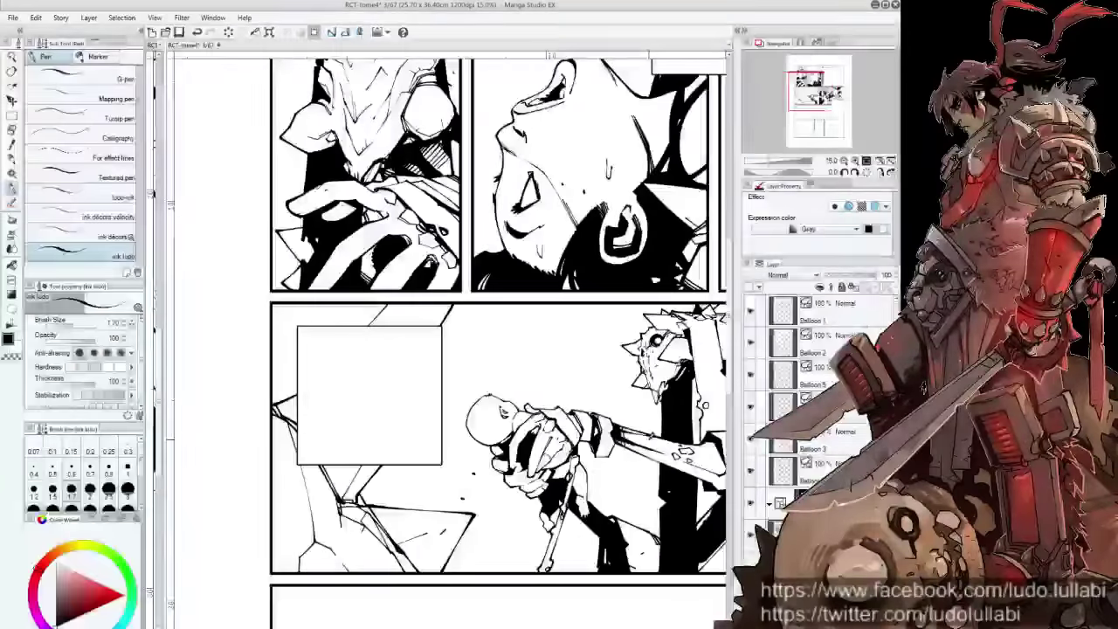
key("Tab")
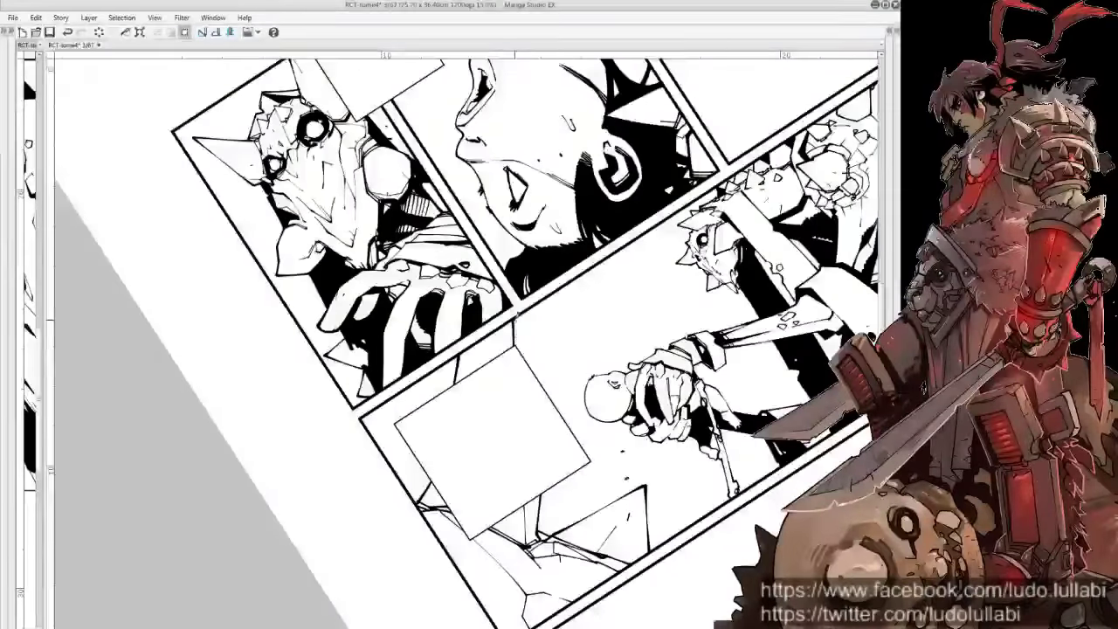
scroll(481, 441, "down", 1)
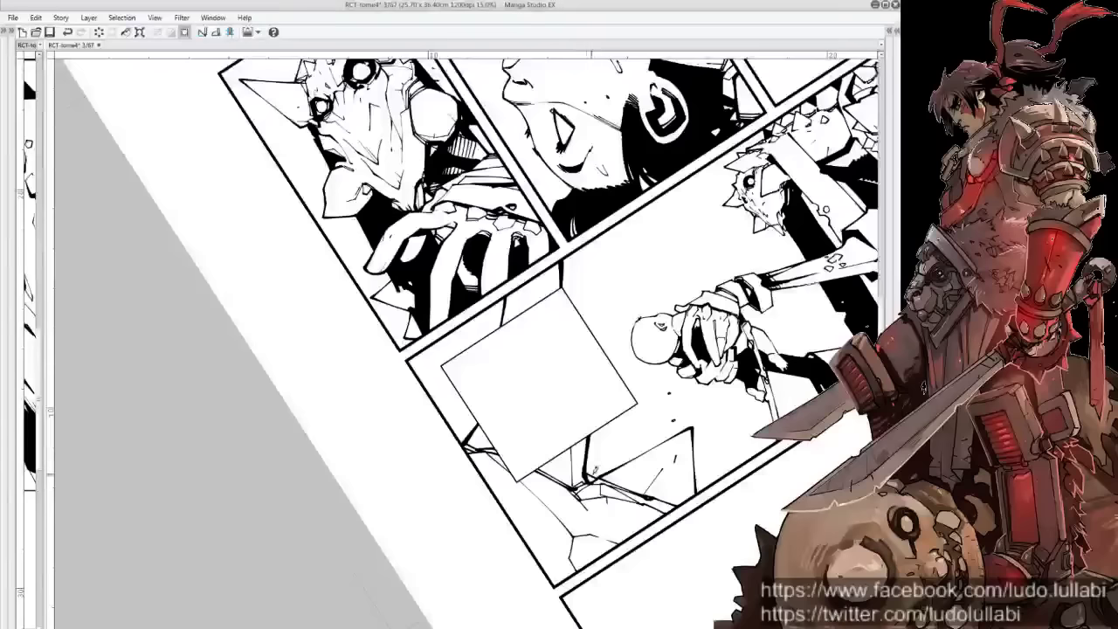
left_click_drag(502, 179, 363, 147)
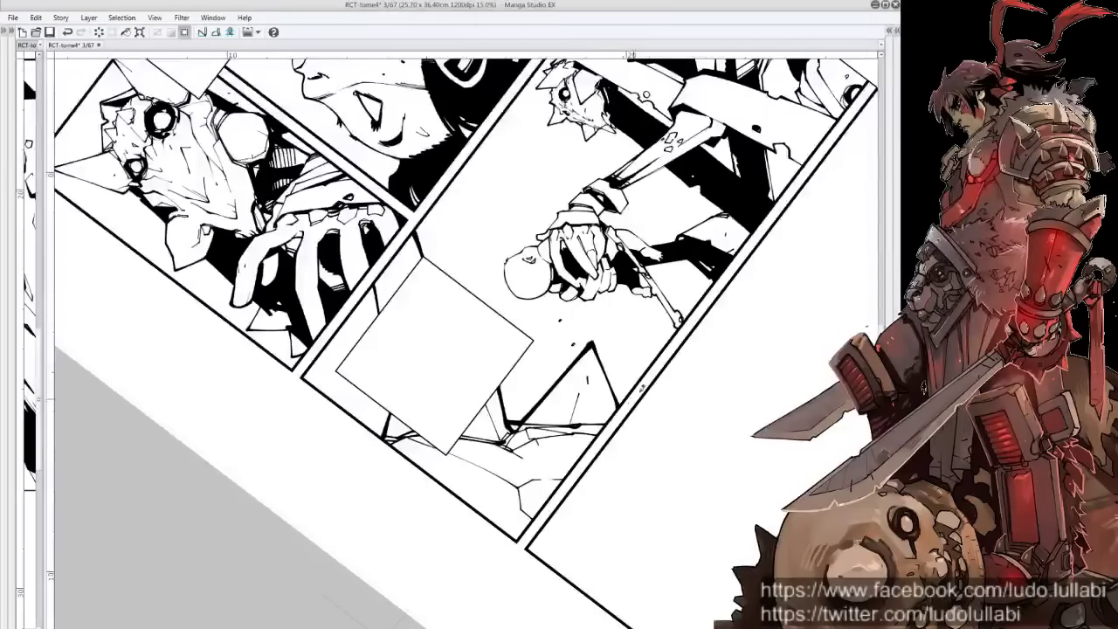
key("ctrl+@")
left_click_drag(623, 400, 576, 335)
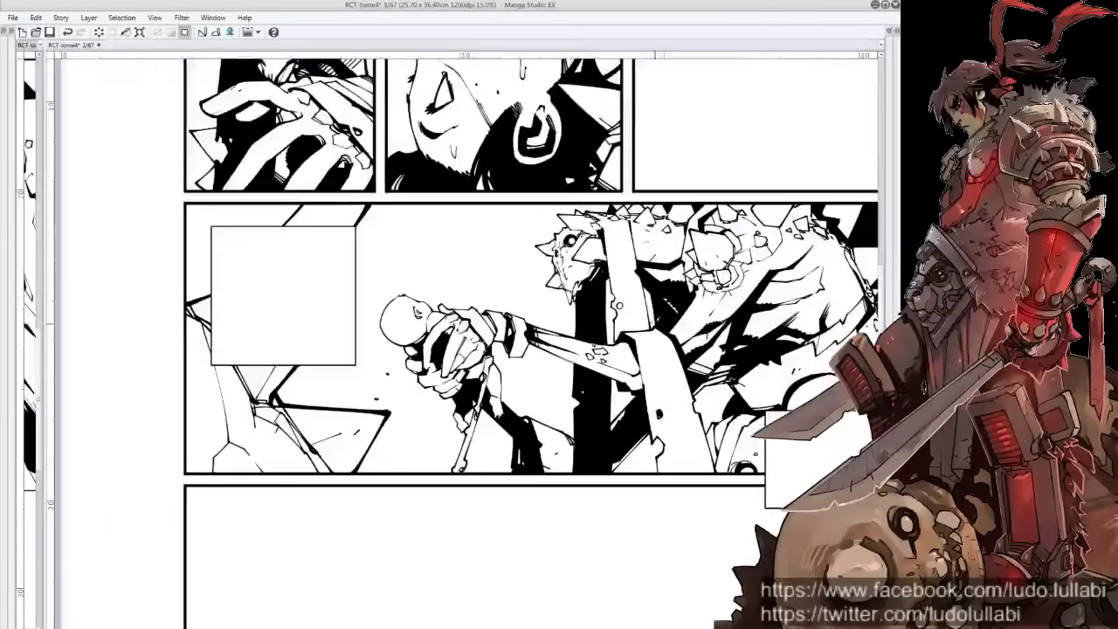
key("Tab")
key("Tab")
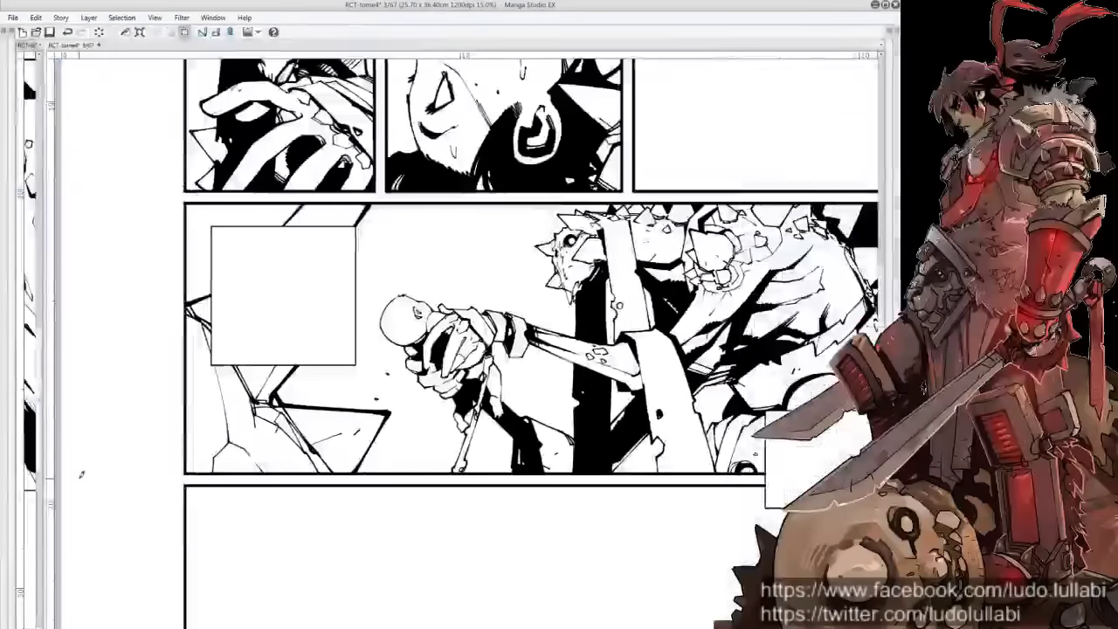
left_click_drag(524, 349, 419, 375)
key("asciicircum")
key("asciicircum")
key("asciicircum")
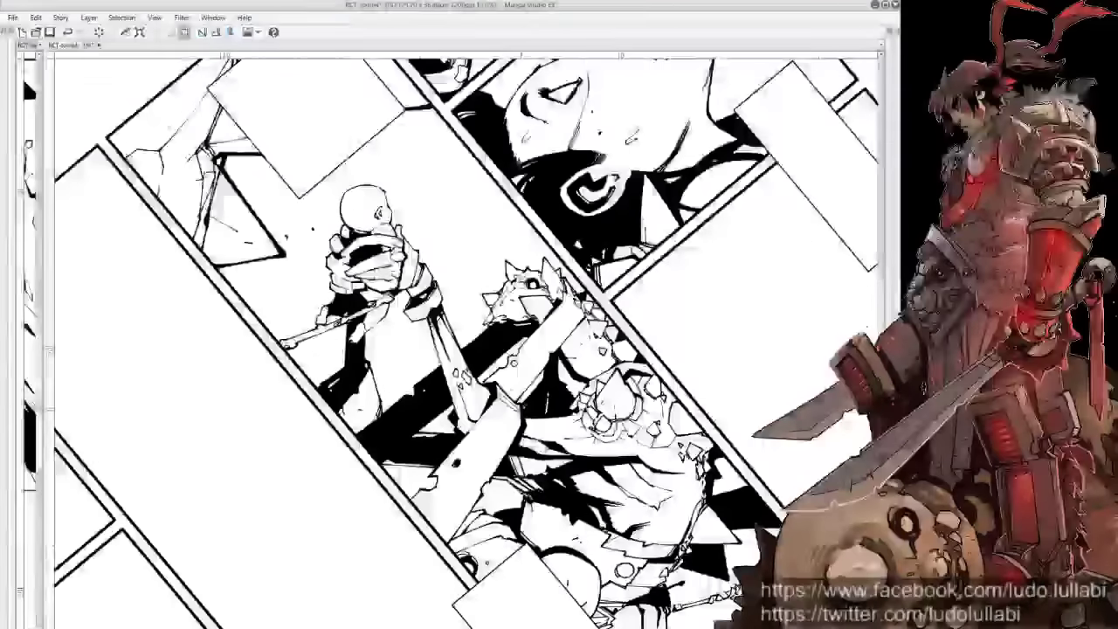
key("minus")
key("minus")
key("minus")
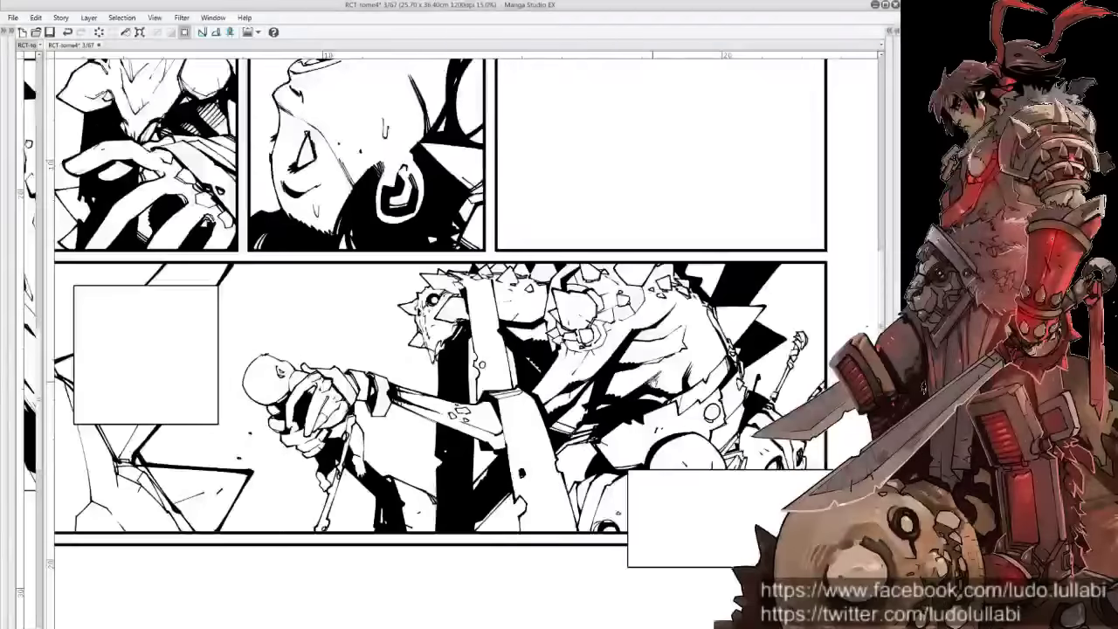
left_click_drag(680, 371, 612, 331)
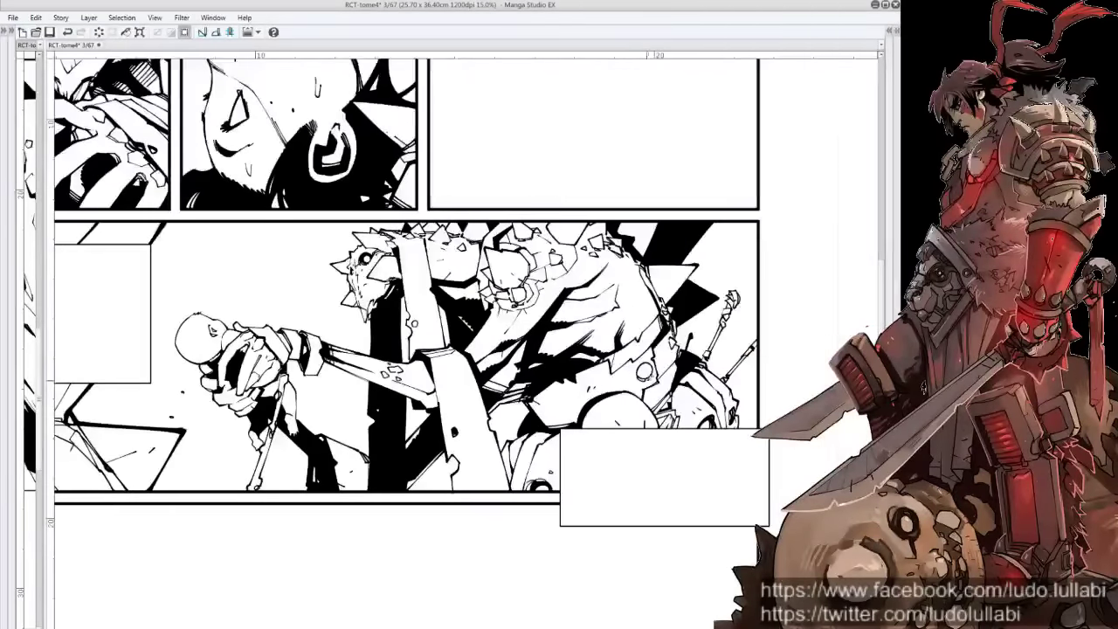
left_click_drag(725, 348, 697, 346)
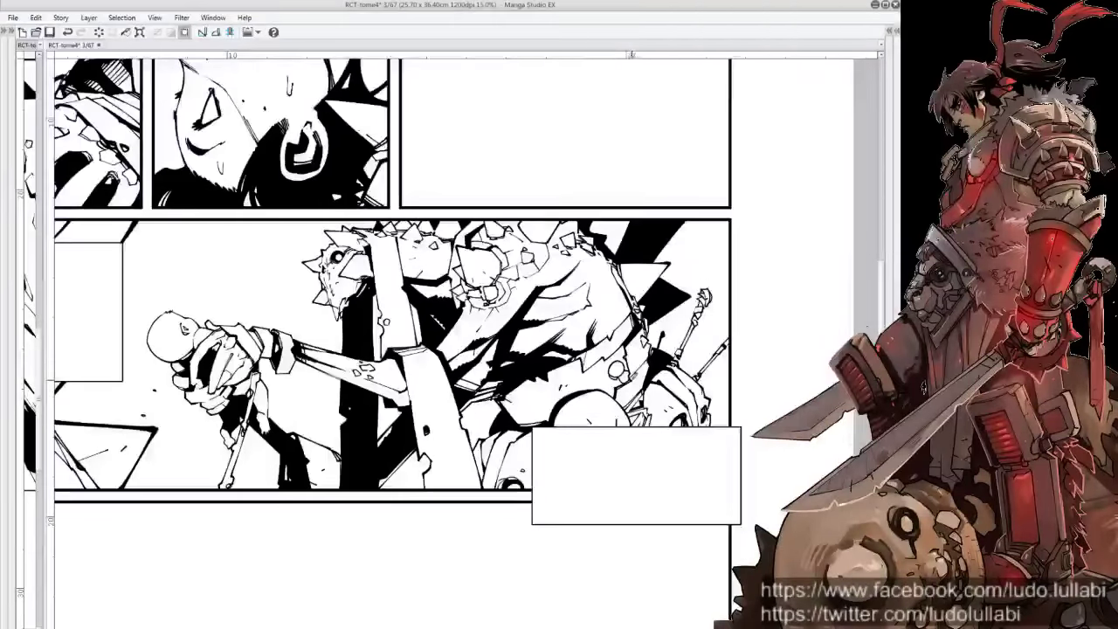
mouse_move(708, 346)
left_mouse_down()
mouse_move(633, 346)
mouse_move(631, 381)
left_mouse_up()
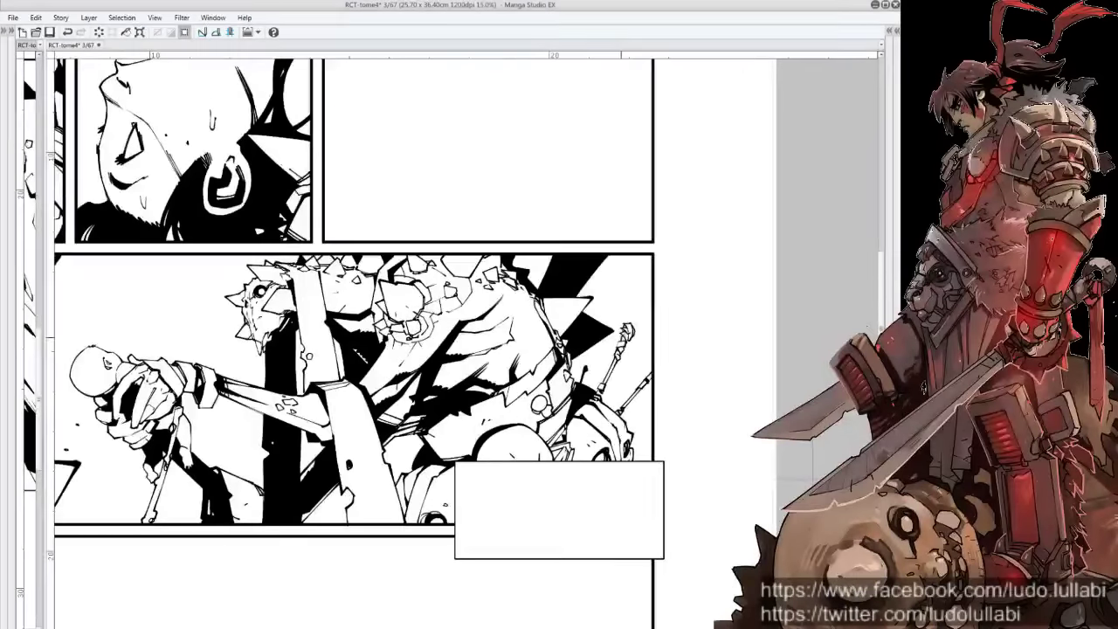
mouse_move(616, 306)
left_mouse_down()
mouse_move(675, 336)
mouse_move(808, 305)
mouse_move(709, 320)
left_mouse_up()
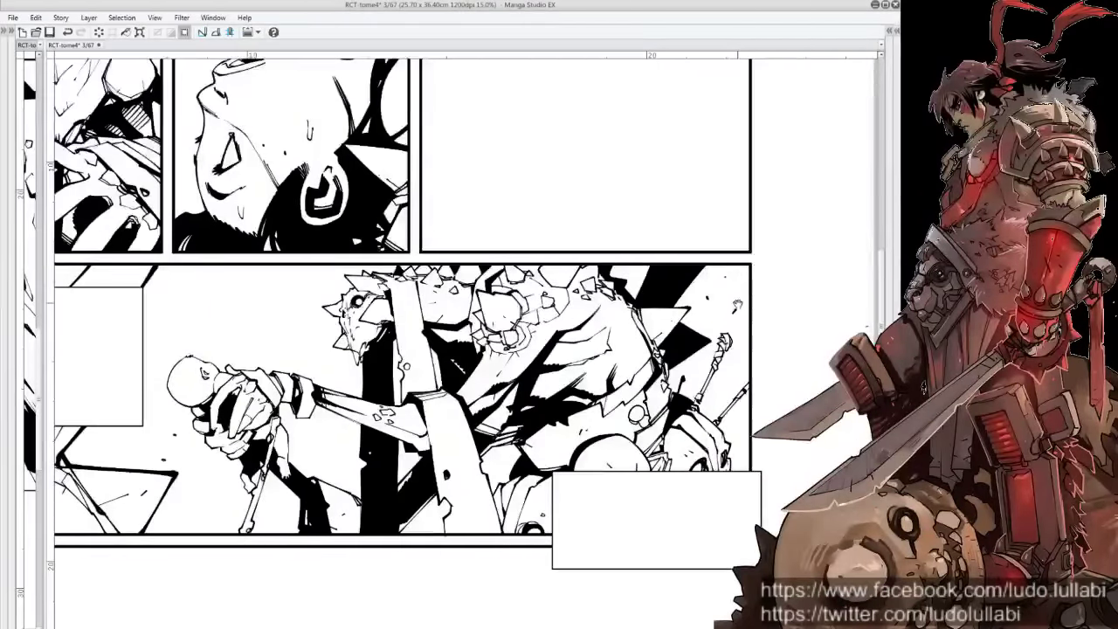
left_click_drag(299, 370, 539, 331)
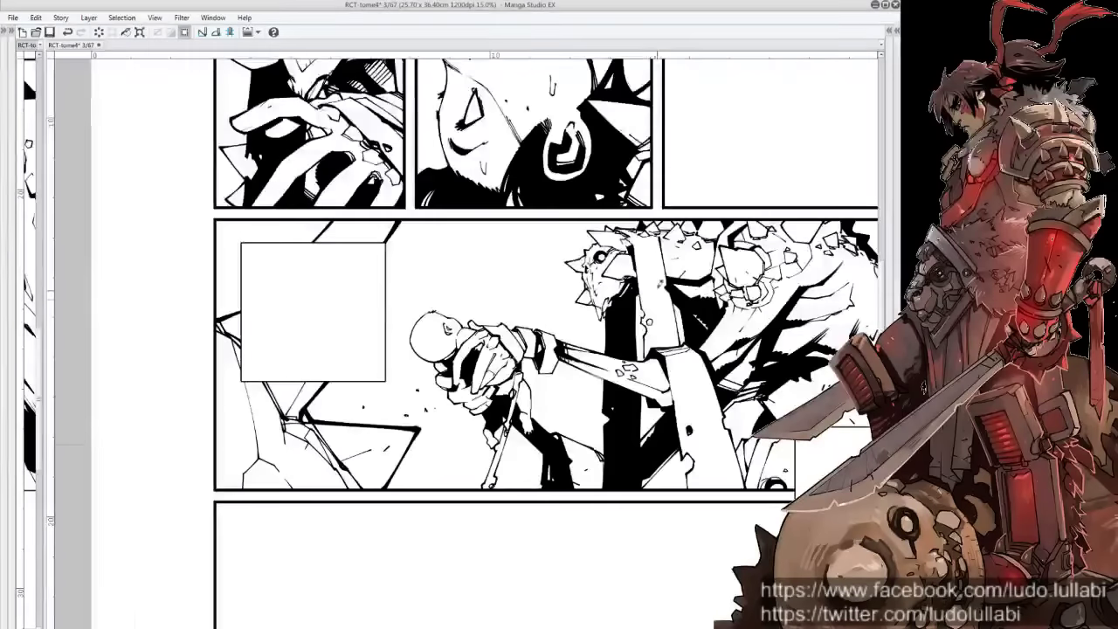
left_click_drag(524, 349, 496, 462)
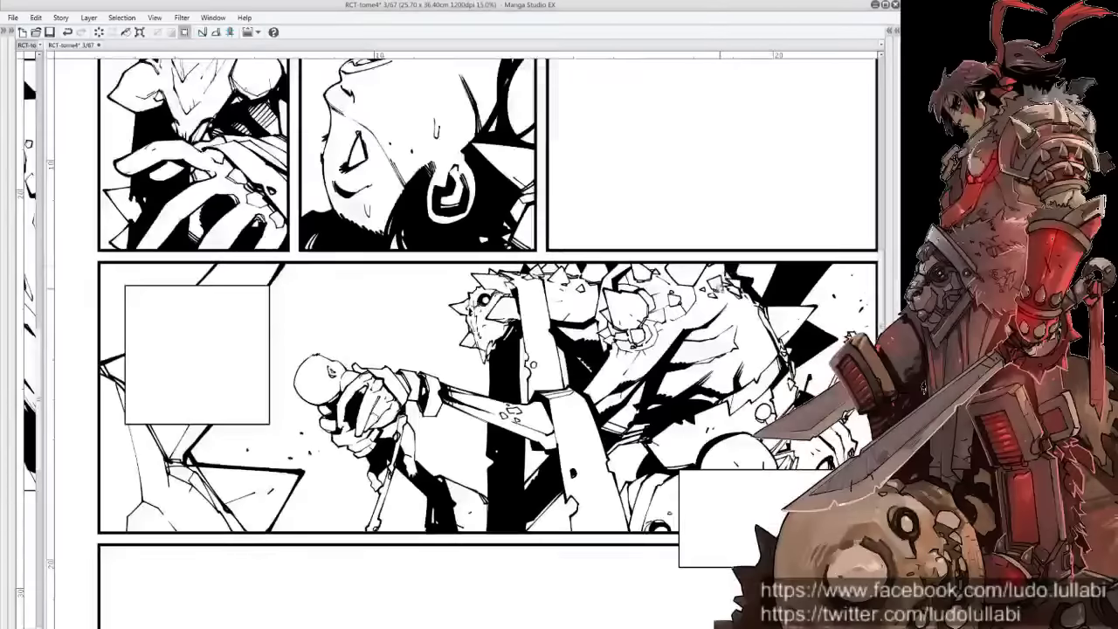
key("ctrl+minus")
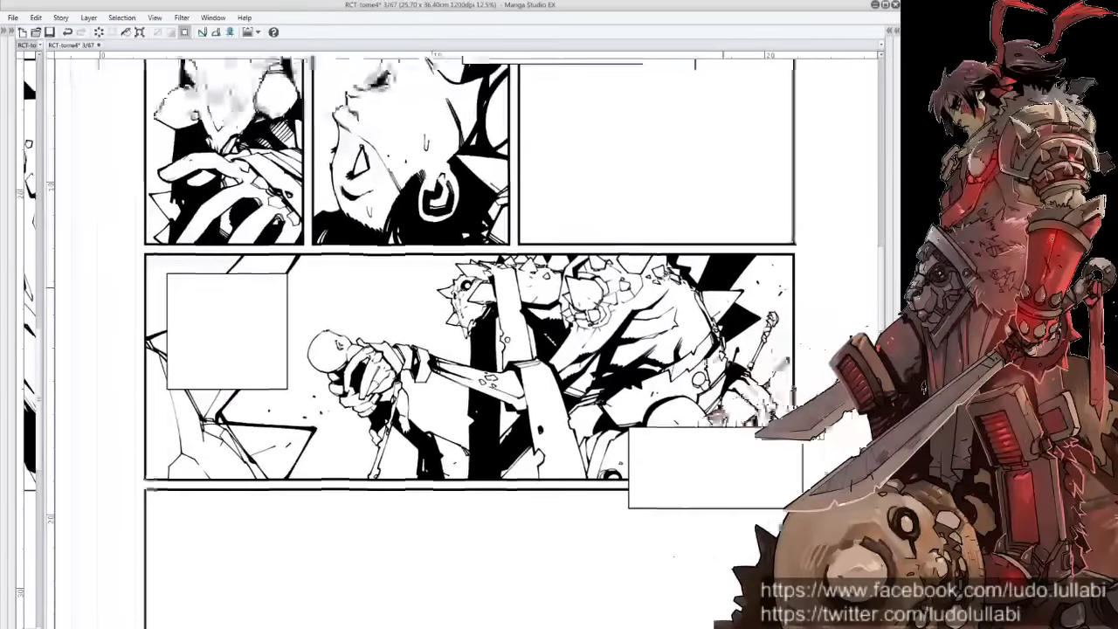
key("ctrl+plus")
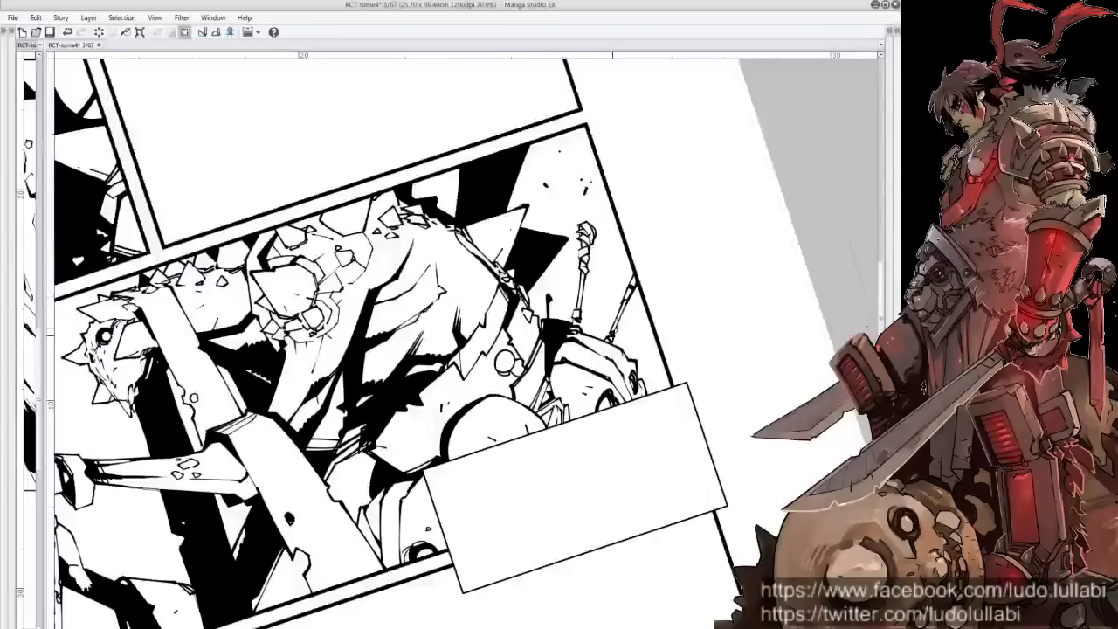
key("ctrl+shift+0")
scroll(537, 330, "down", 2)
scroll(540, 327, "down", 1)
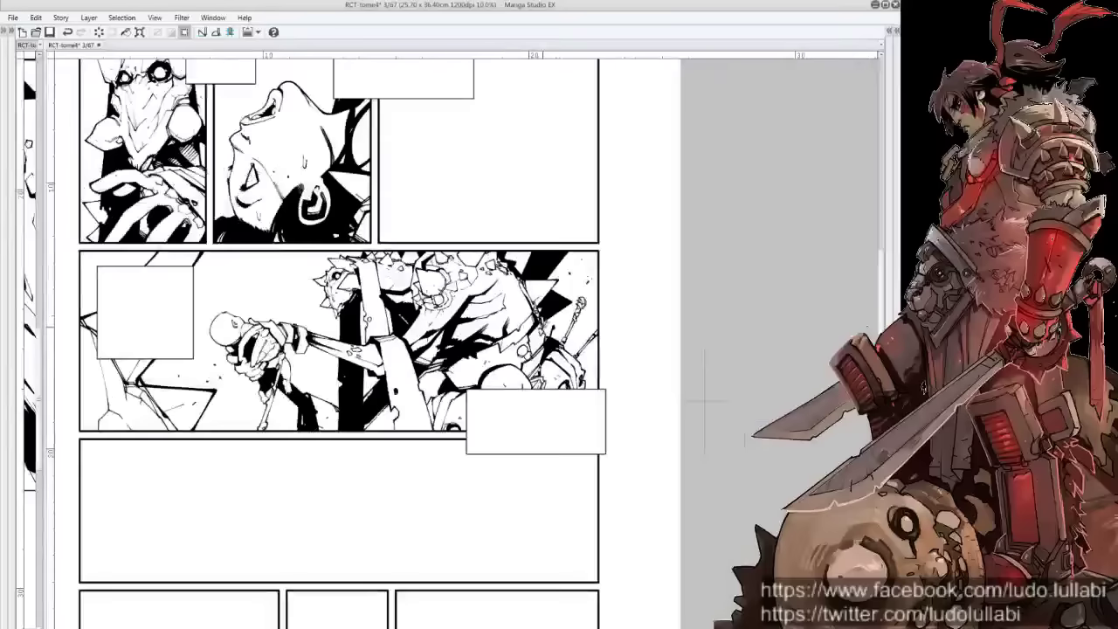
scroll(552, 376, "up", 1)
scroll(554, 370, "up", 1)
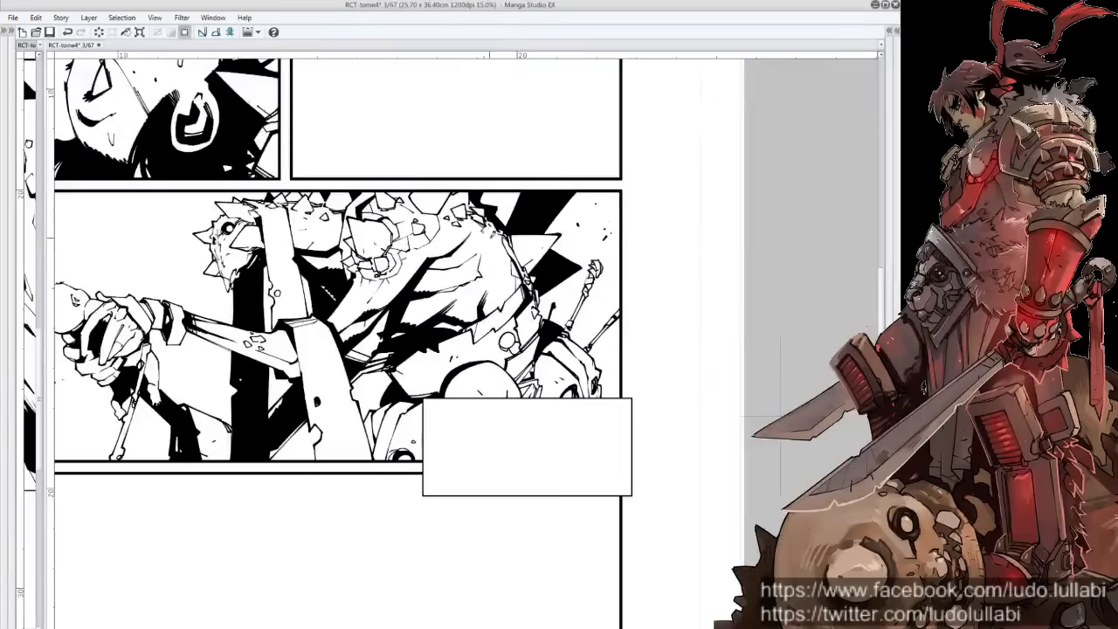
left_click_drag(496, 217, 565, 263)
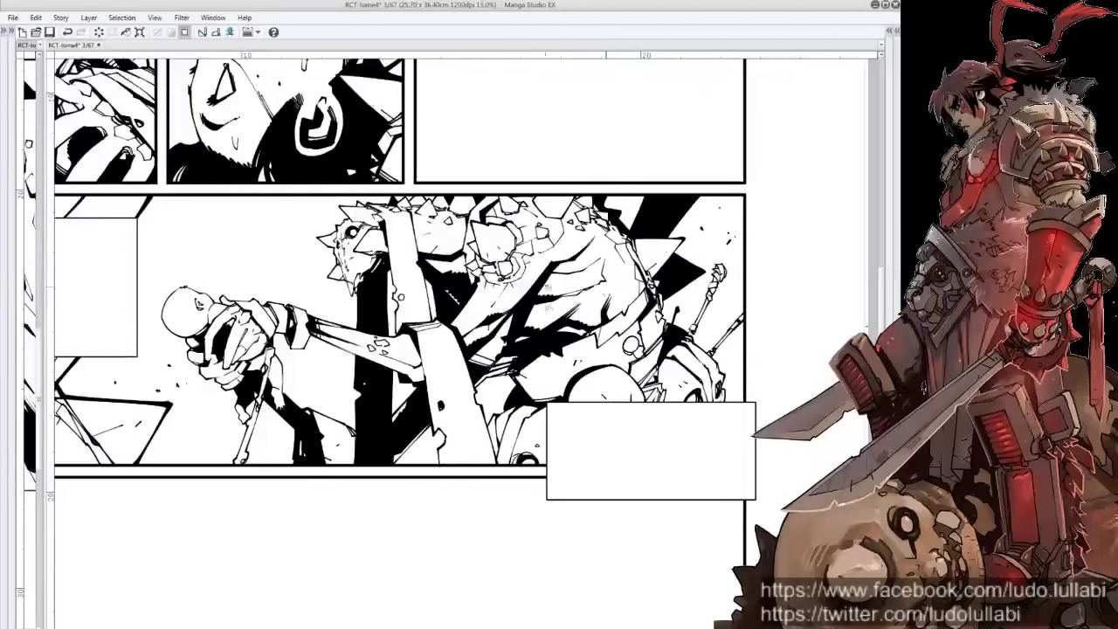
key("ctrl+plus")
key("ctrl+plus")
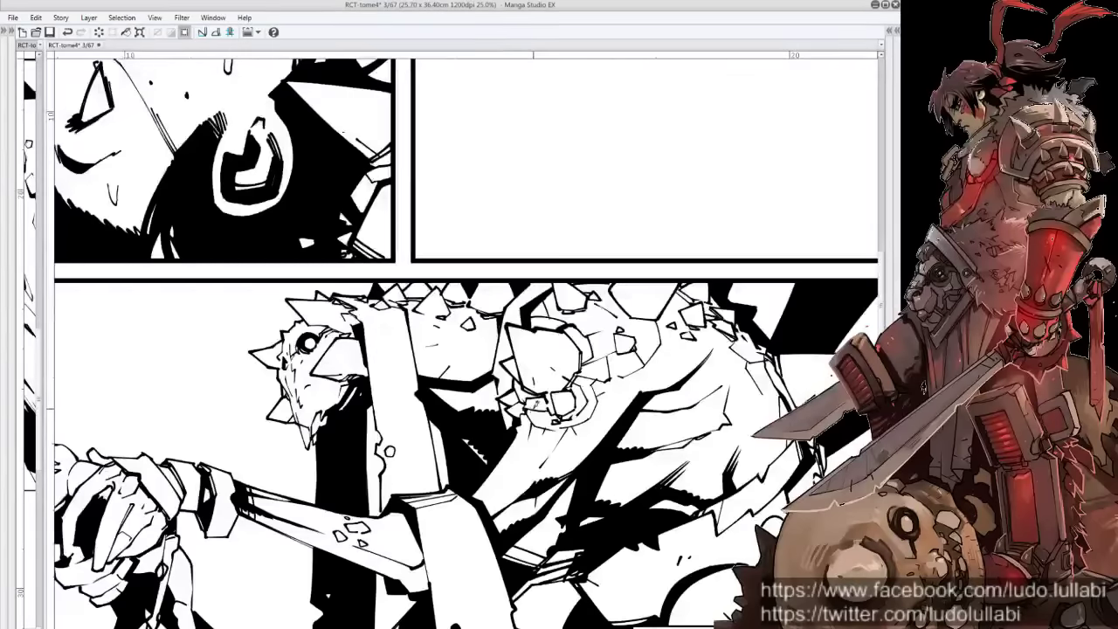
Zoom and rotate the view back upright to show the whole panel layout
key("ctrl+minus")
key("ctrl+plus")
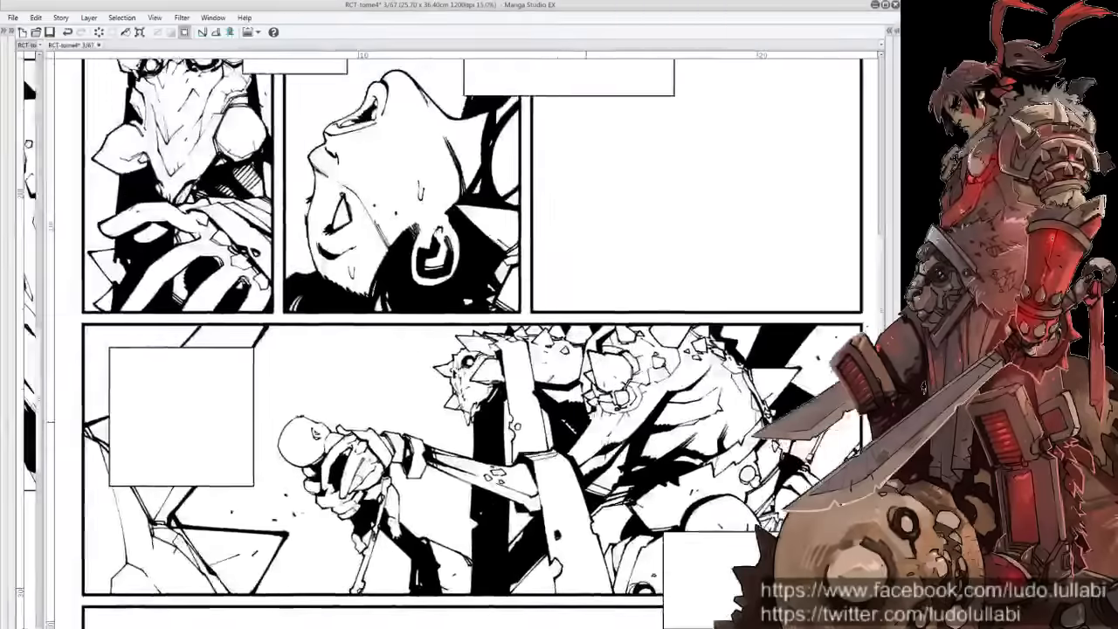
key("minus")
key("minus")
key("minus")
key("asciicircum")
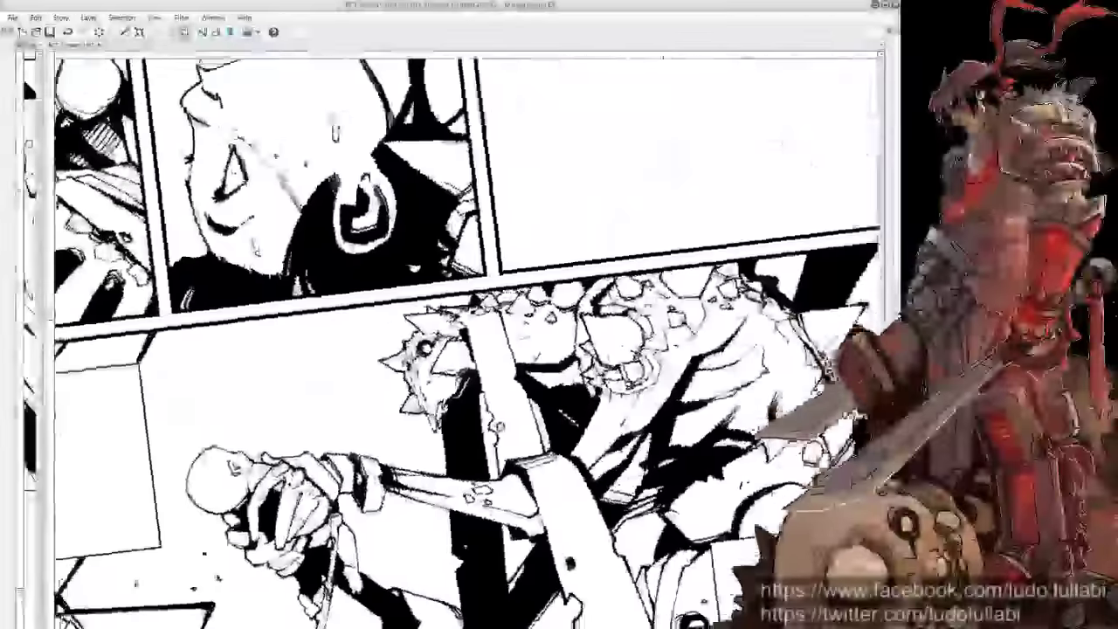
key("asciicircum")
key("asciicircum")
key("asciicircum")
key("asciicircum")
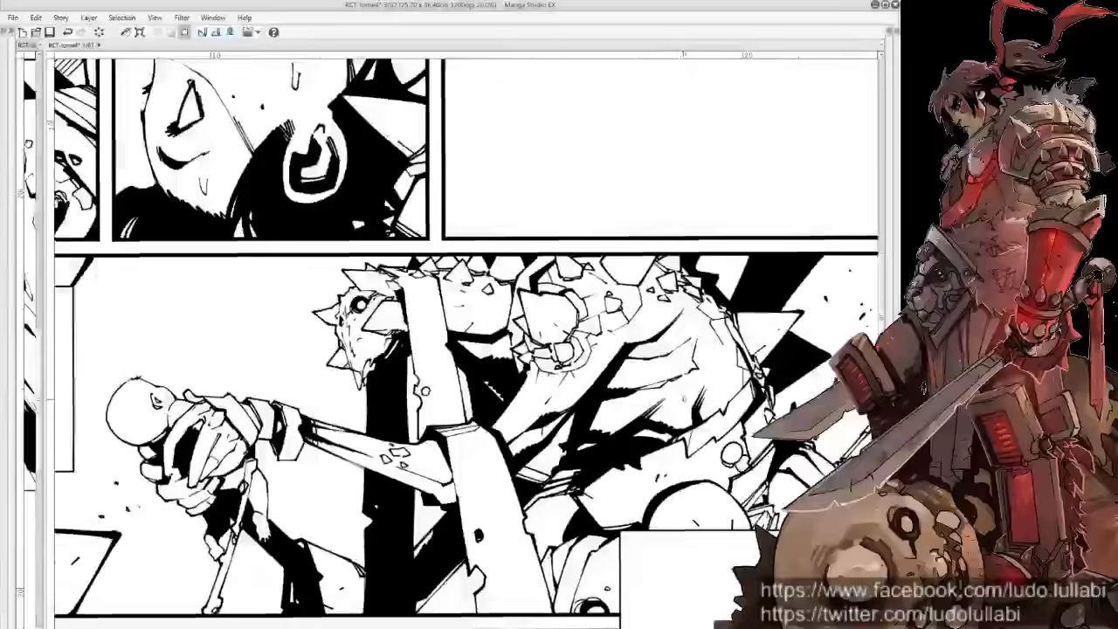
key("asciicircum")
key("ctrl+minus")
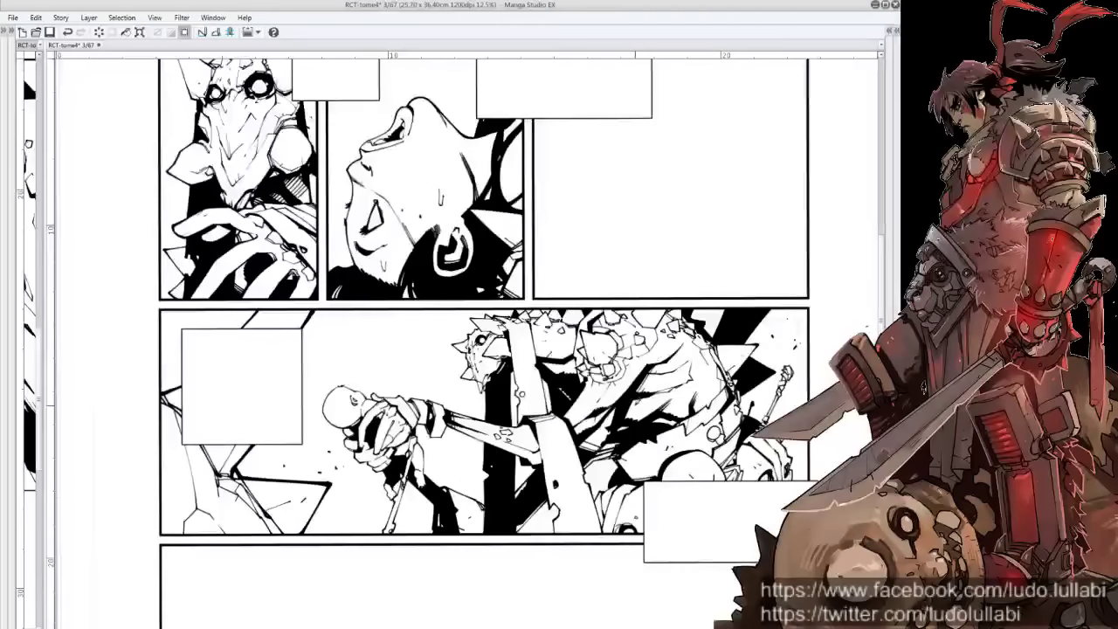
Review the page at different zoom levels, then save the comic page with Ctrl+S
scroll(666, 386, "up", 1)
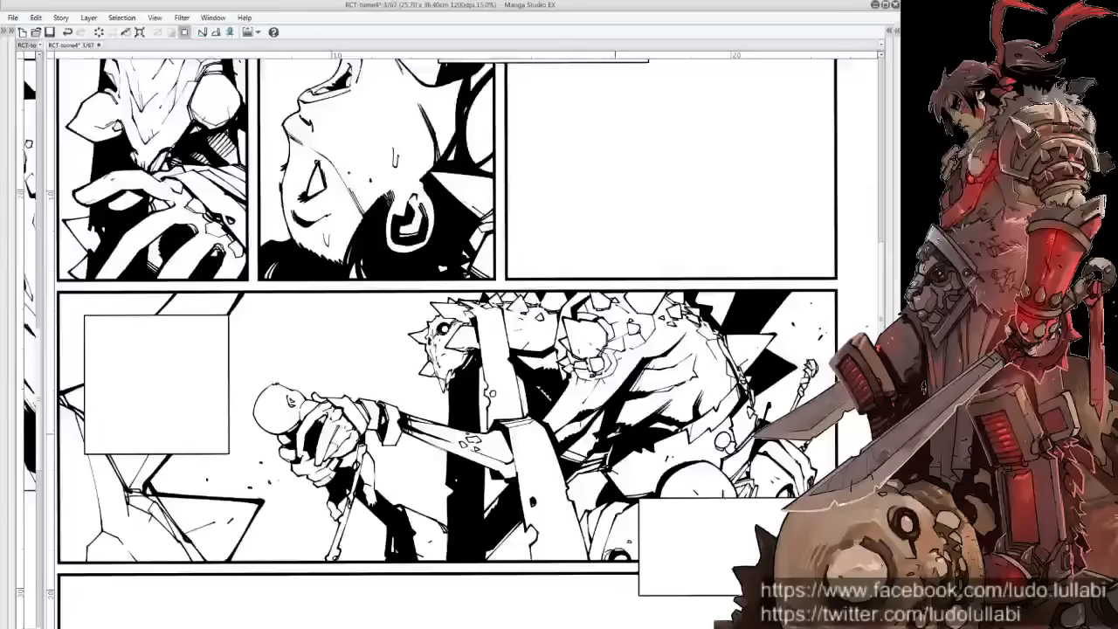
key("ctrl+minus")
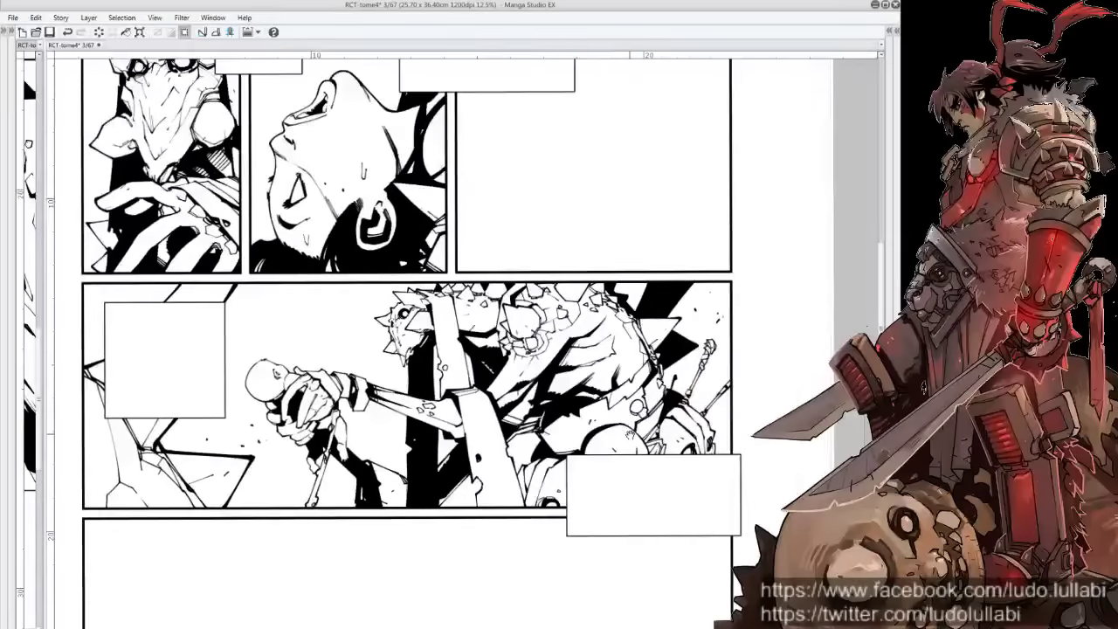
scroll(560, 434, "up", 2)
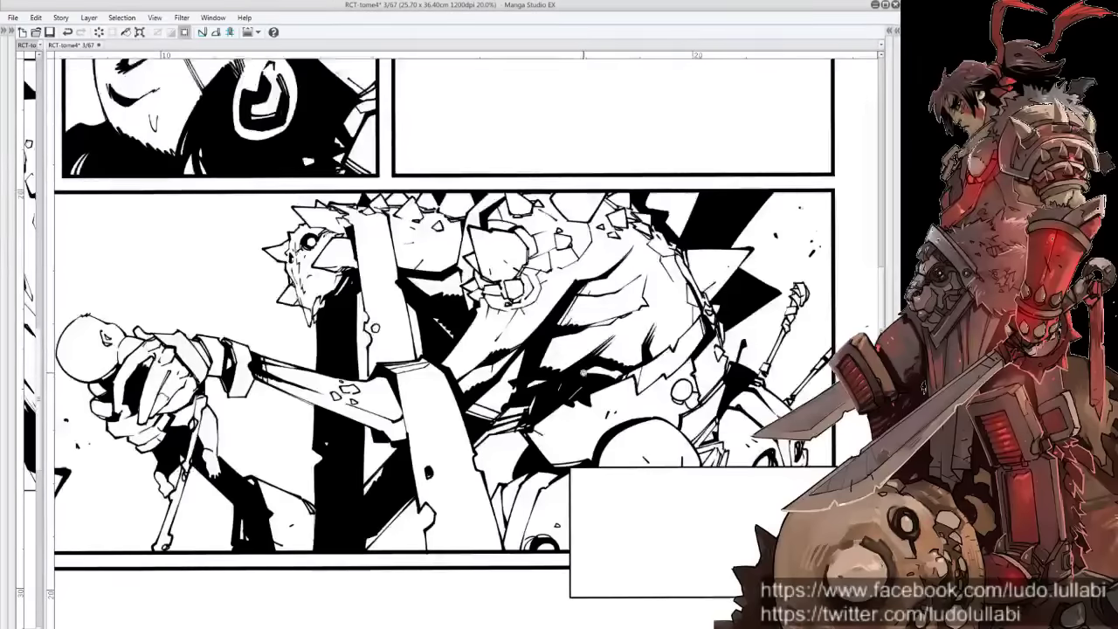
scroll(581, 374, "down", 1)
scroll(582, 373, "down", 1)
left_click_drag(524, 349, 454, 262)
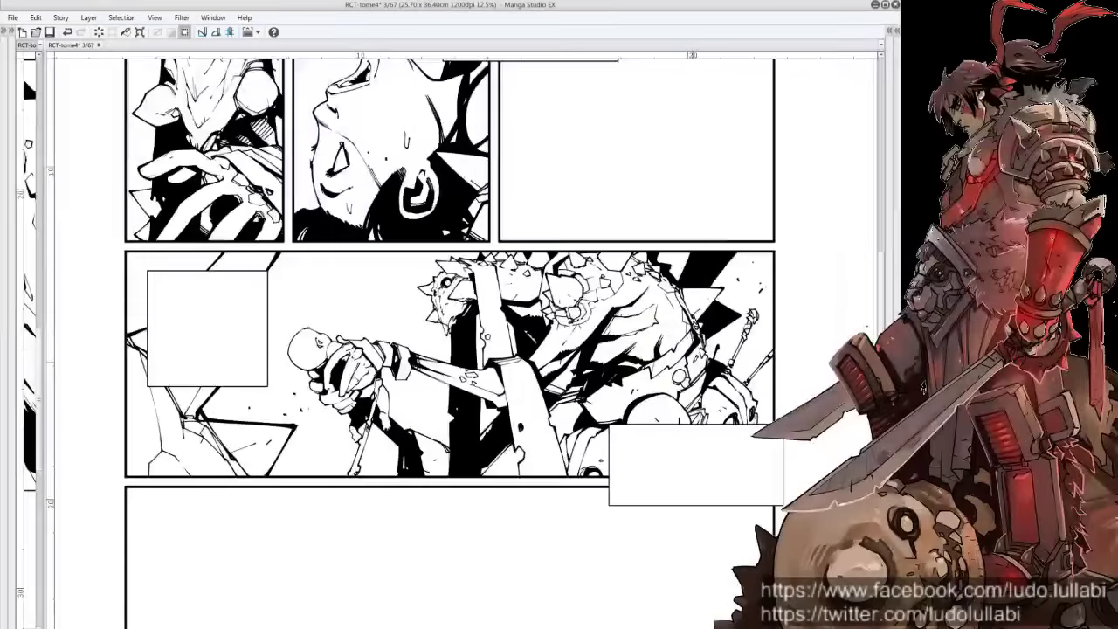
left_click_drag(524, 349, 559, 380)
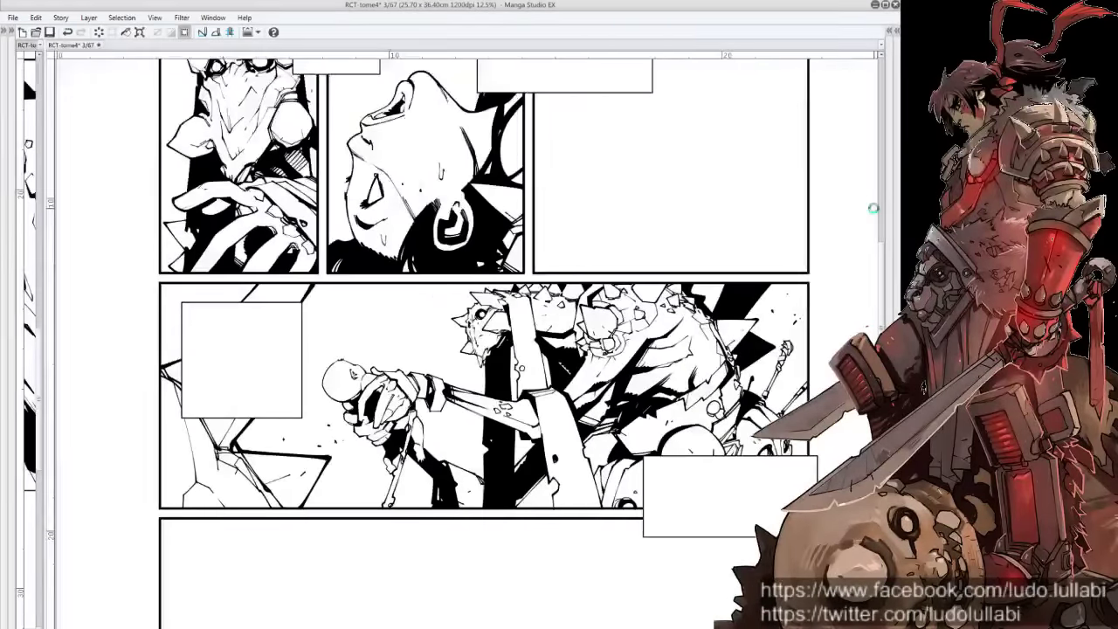
key("ctrl+s")
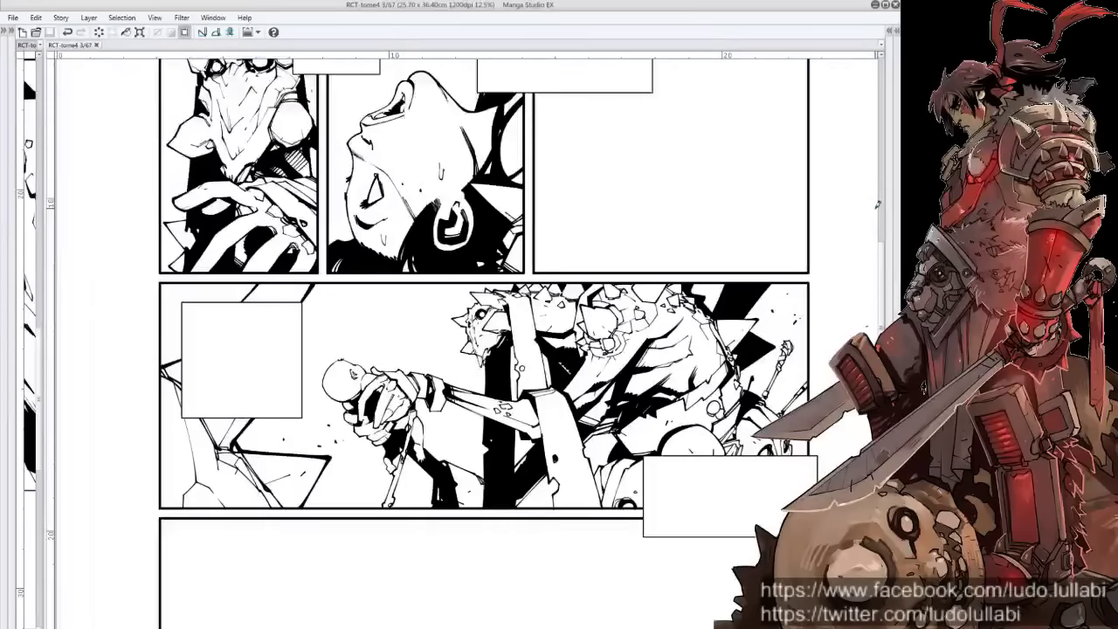